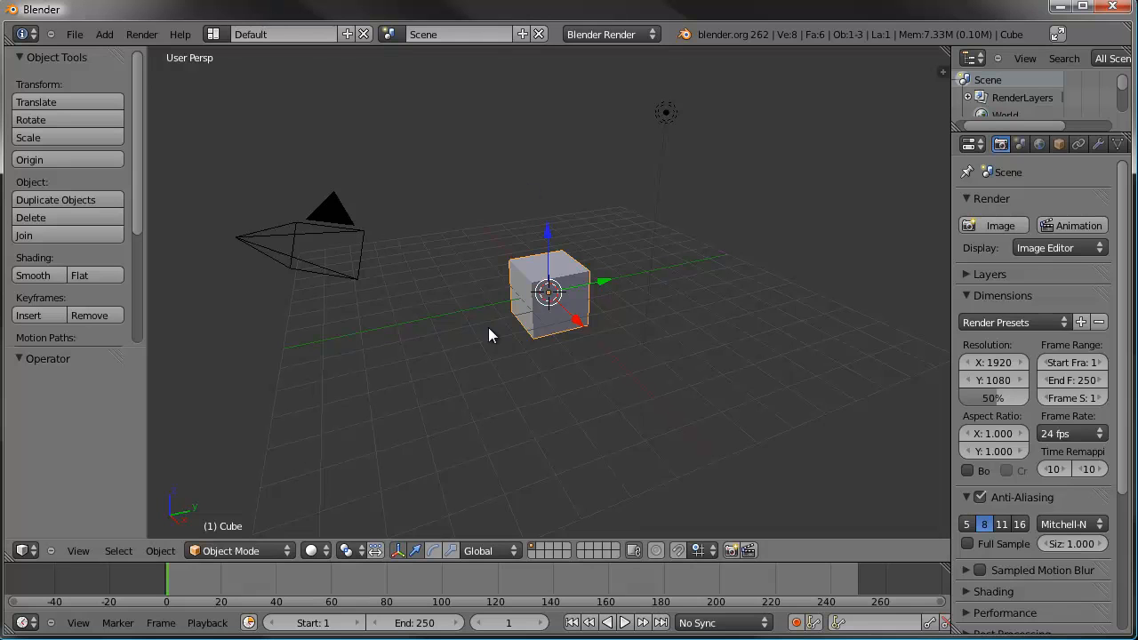
Delete the default cube and set the viewport to the front orthographic view.
shift+middle_drag(484, 151, 617, 173)
scroll(587, 271, down, 2)
middle_drag(582, 275, 574, 371)
key(KP_1)
key(KP_5)
key(Delete)
click(561, 353)
Add a cone mesh at the origin with 12 vertices.
scroll(573, 383, up, 2)
key(shift+a)
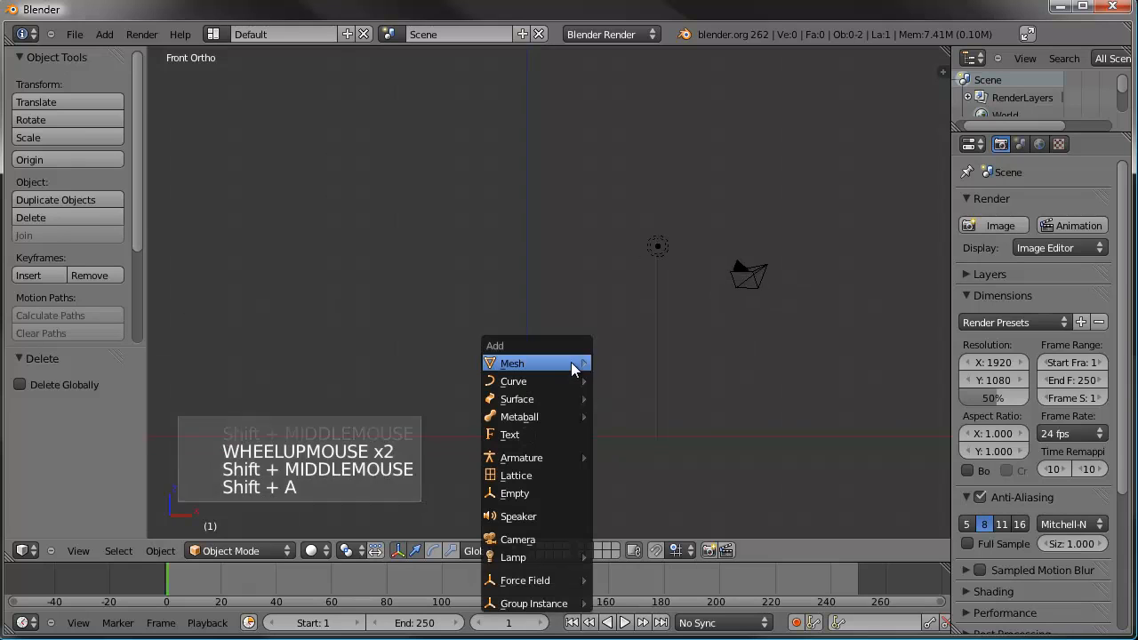
mouse_move(574, 367)
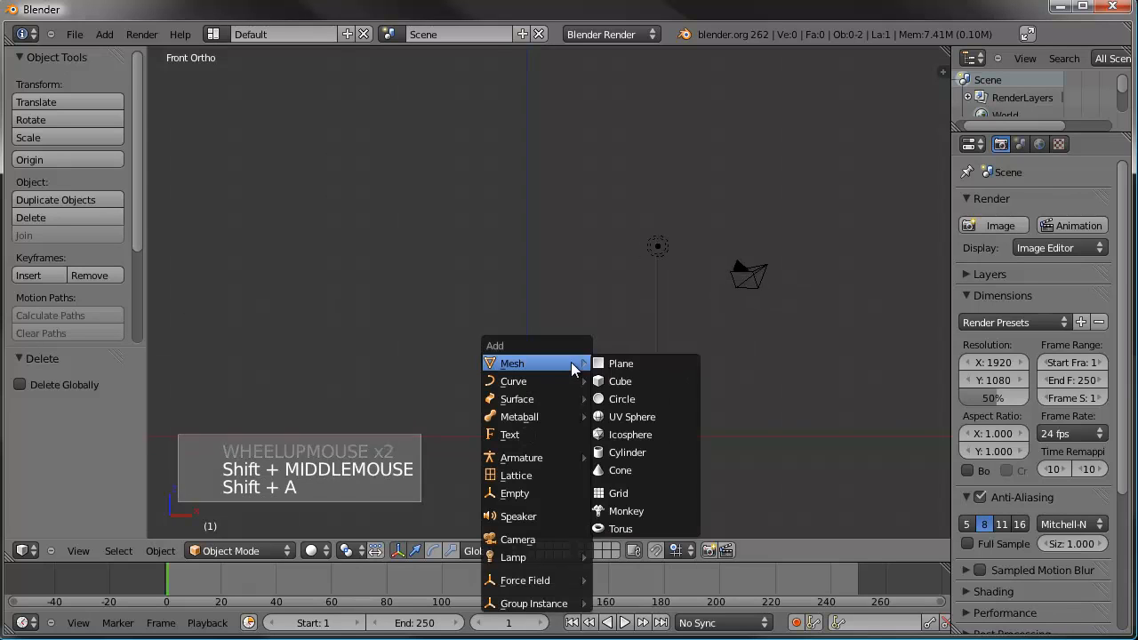
click(620, 471)
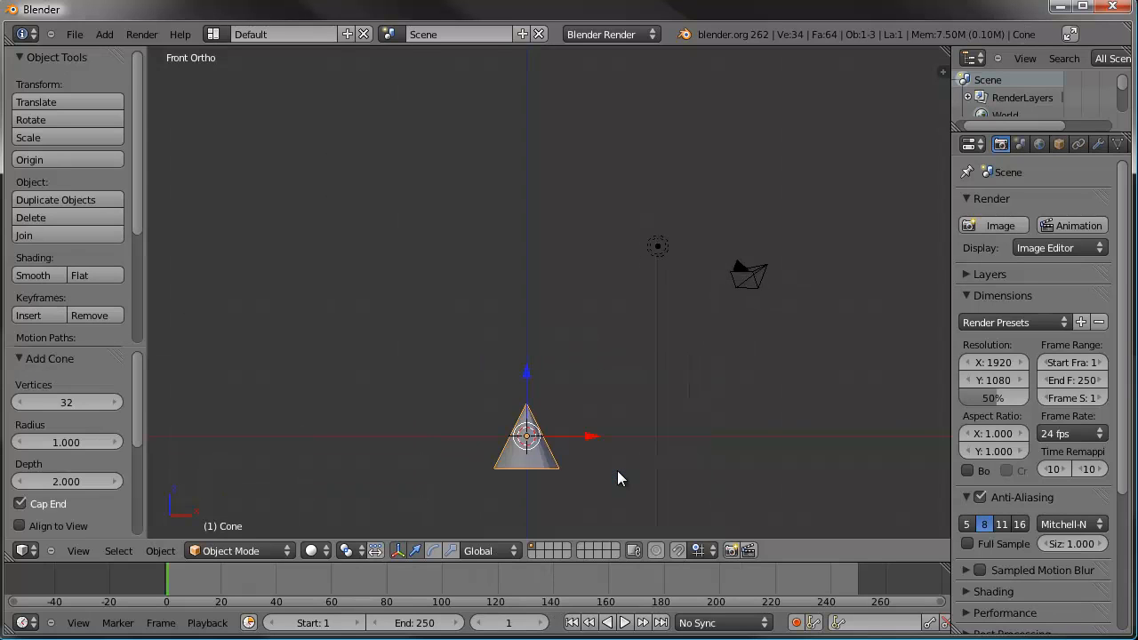
click(62, 406)
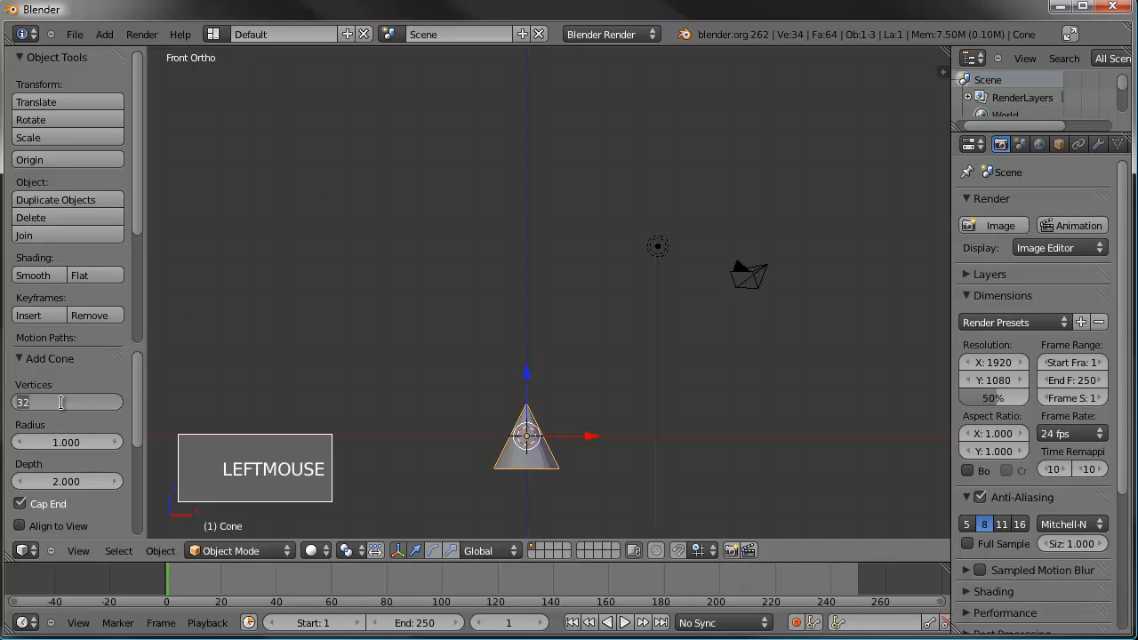
key(Return)
shift+middle_drag(475, 440, 472, 313)
scroll(472, 313, up, 3)
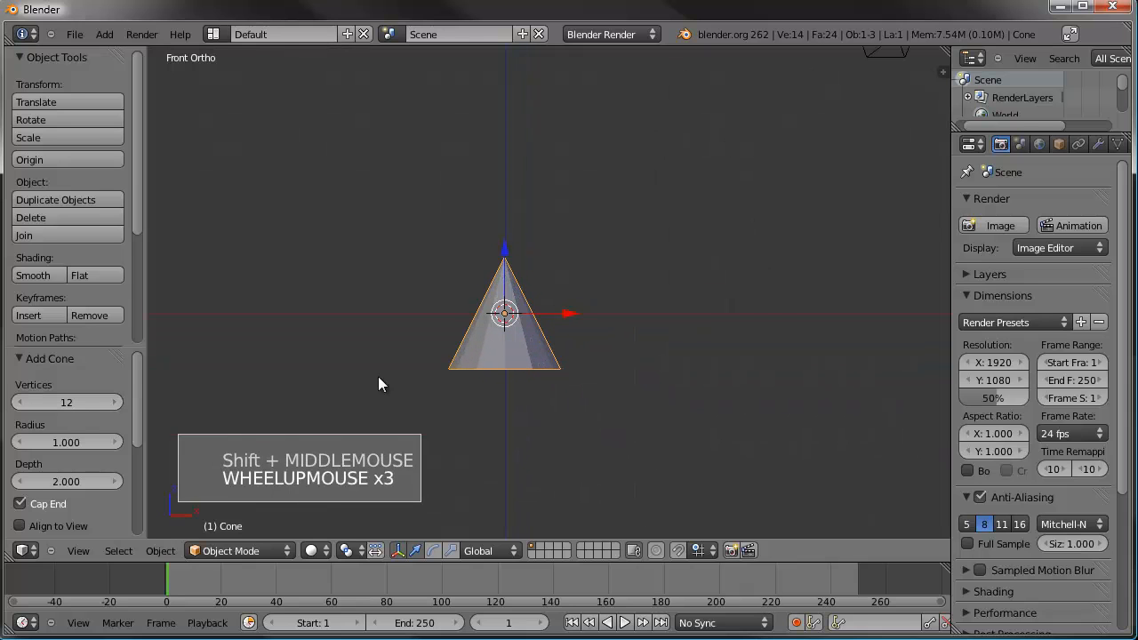
middle_drag(698, 299, 609, 325)
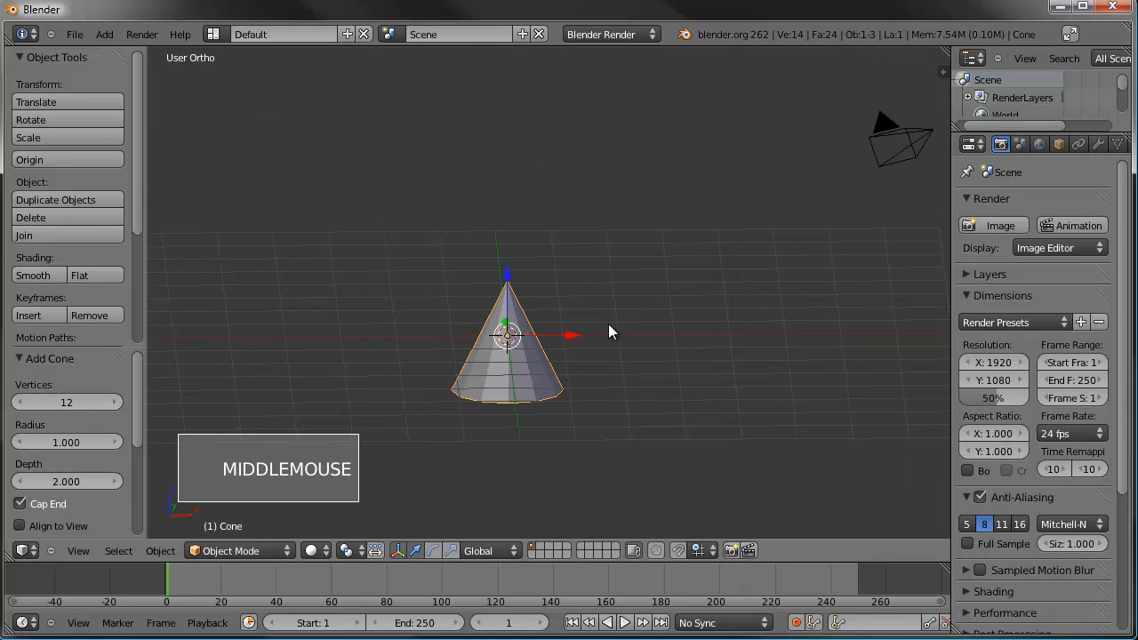
Enter Edit Mode on the cone in front view and deselect all of its geometry.
key(KP_1)
scroll(607, 323, up, 3)
key(Tab)
shift+middle_drag(531, 315, 643, 219)
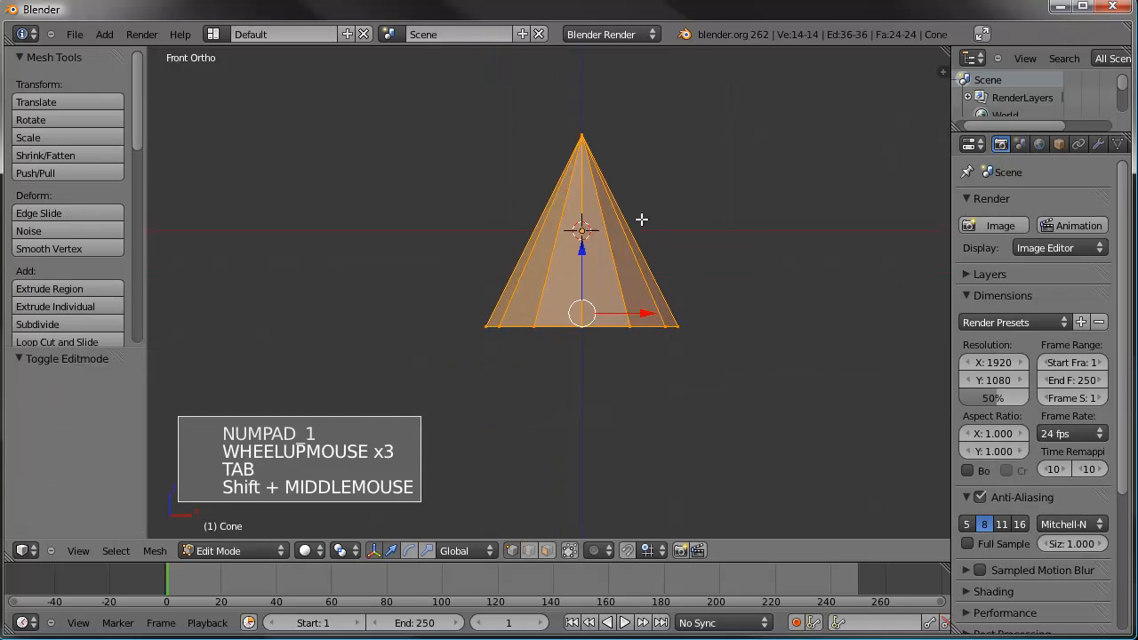
click(531, 549)
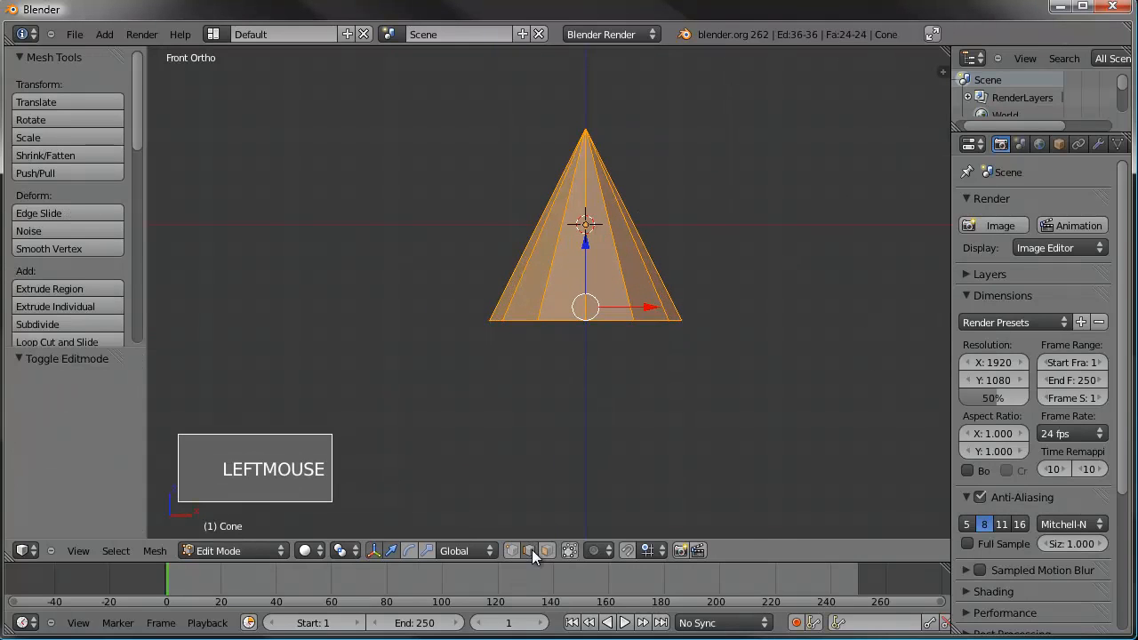
key(a)
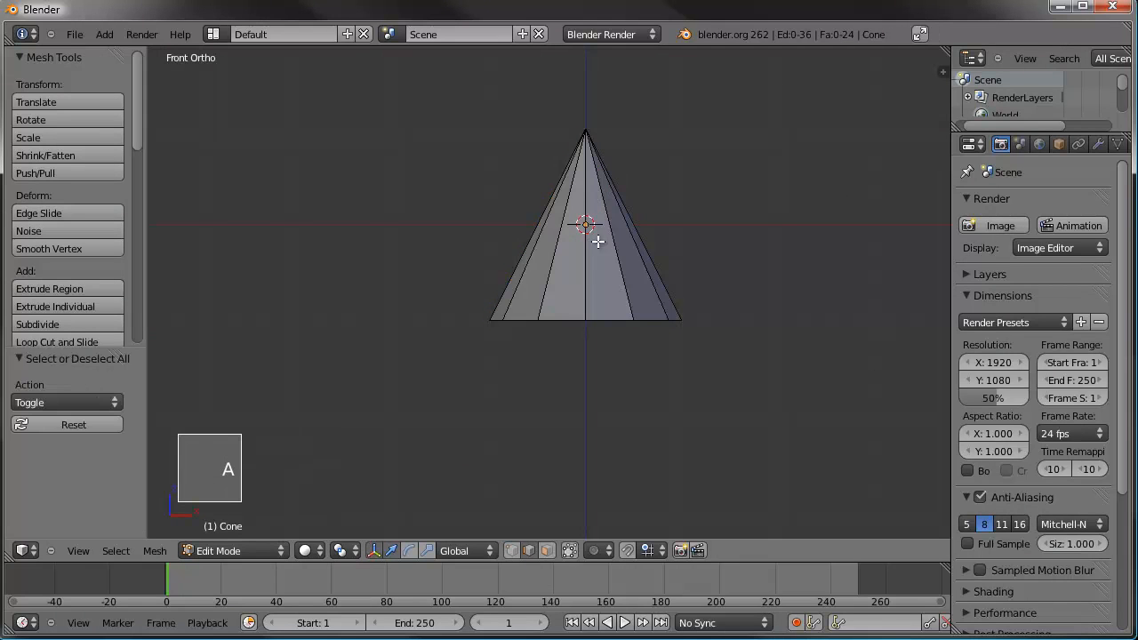
Select only the cone's slanted side edges, leaving out the base's centre vertex and rim edge loop.
middle_drag(561, 469, 558, 307)
click(514, 551)
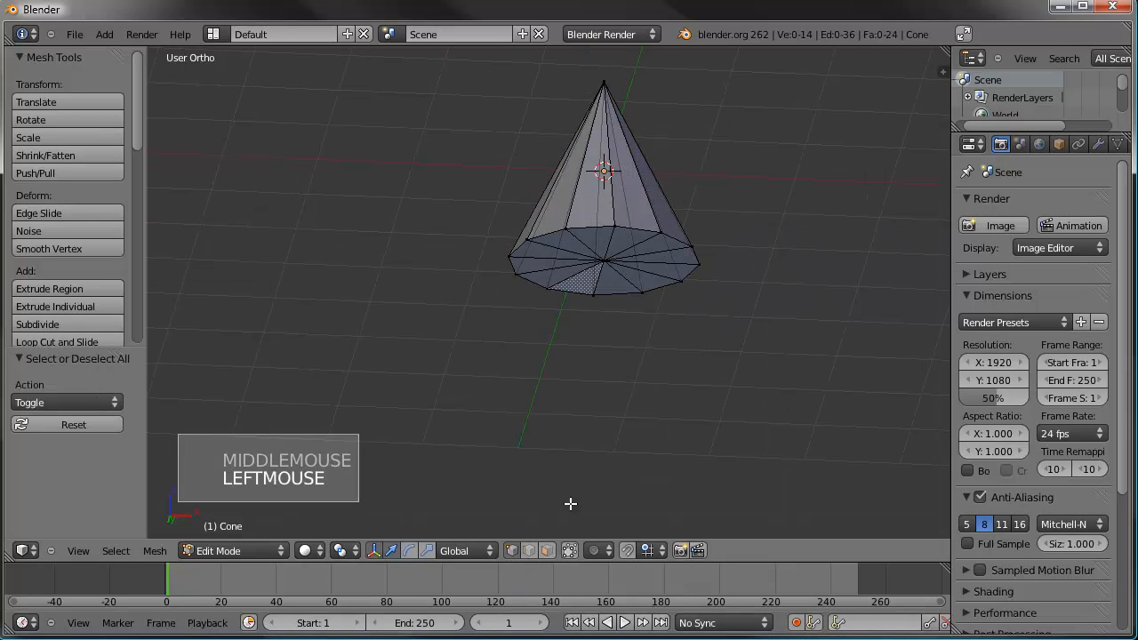
key(a)
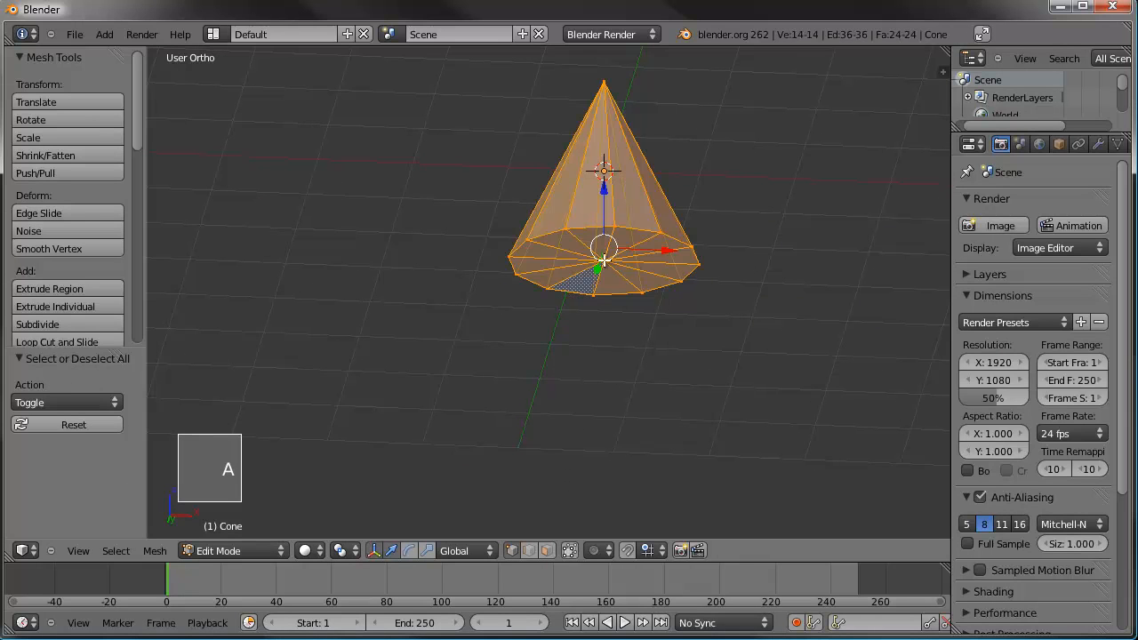
shift+right_click(605, 259)
middle_drag(580, 274, 564, 462)
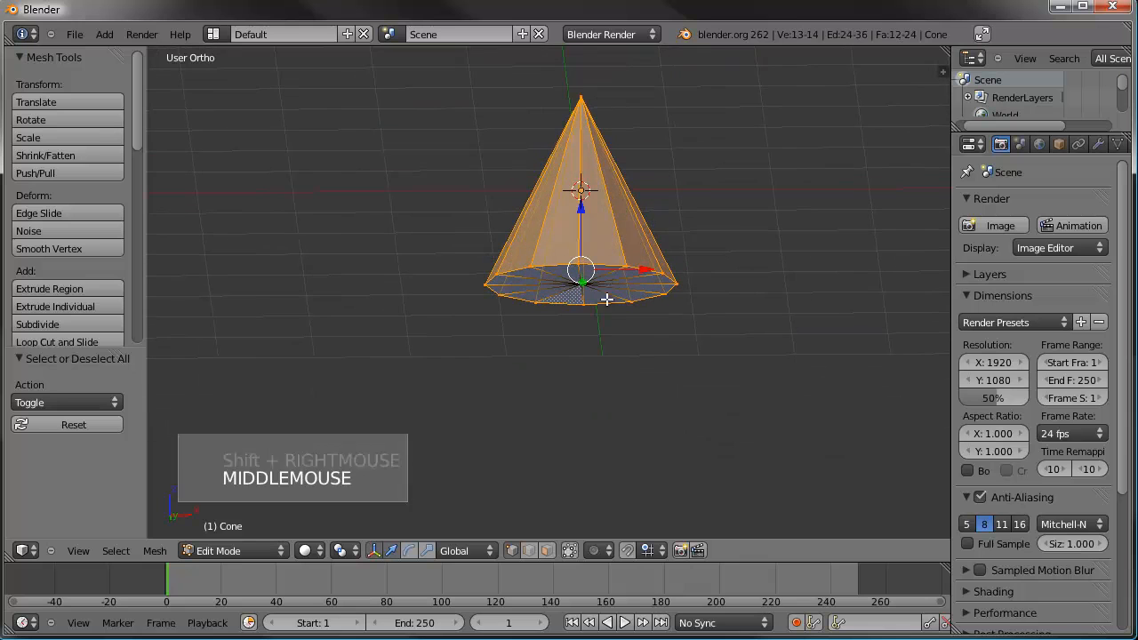
click(594, 550)
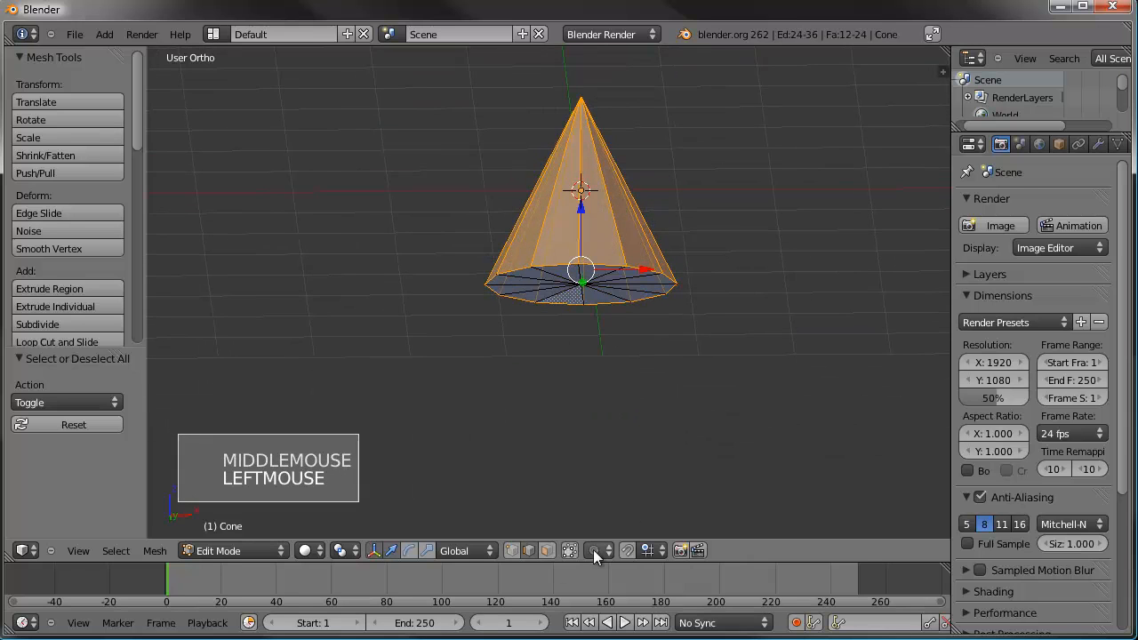
alt+shift+right_click(604, 264)
middle_drag(597, 262, 569, 310)
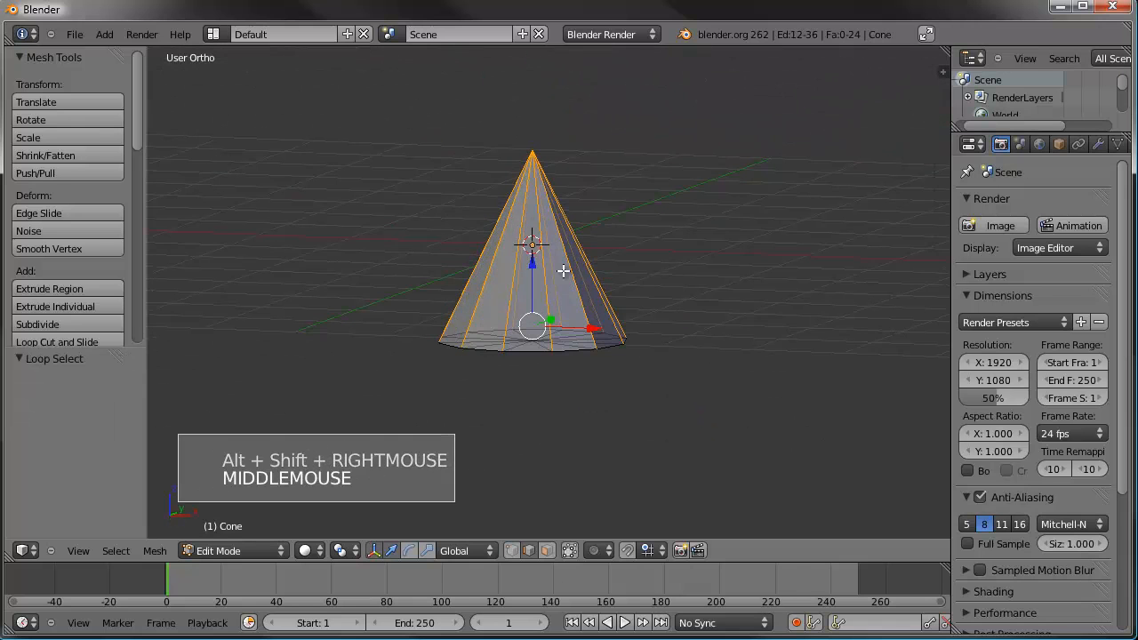
Subdivide the selected side edges with 4 cuts.
key(w)
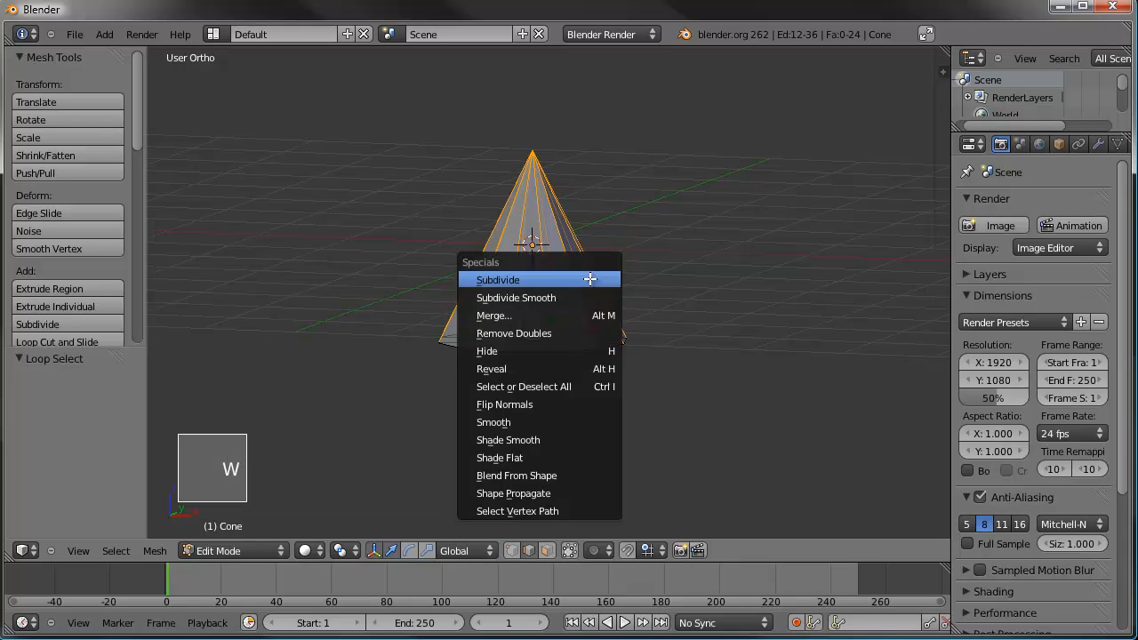
click(590, 279)
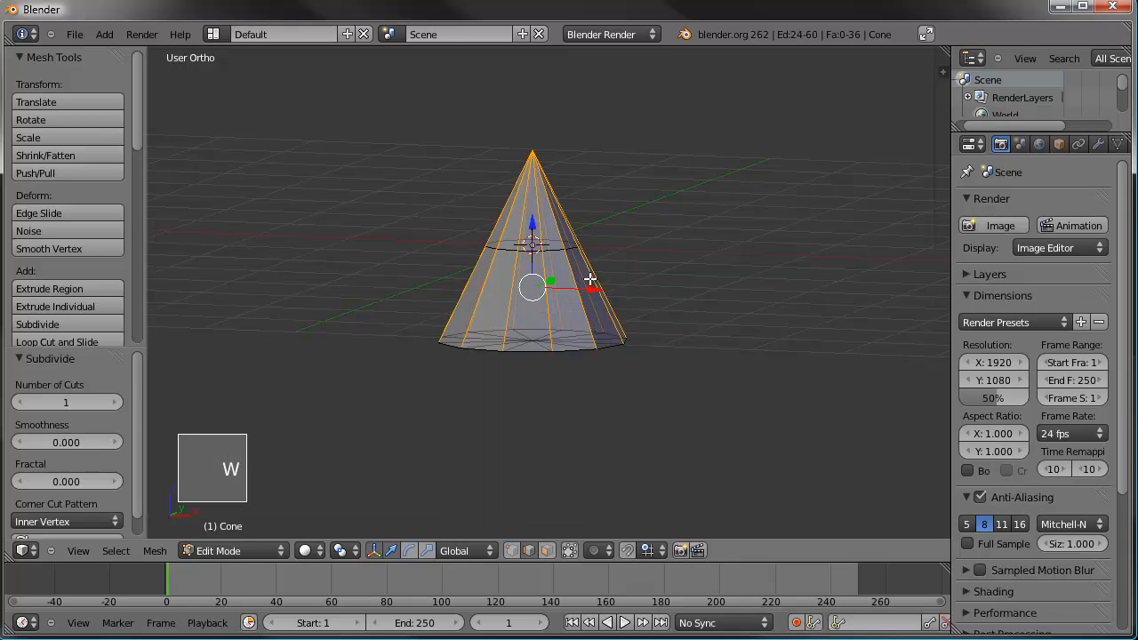
click(117, 402)
click(117, 402)
click(118, 402)
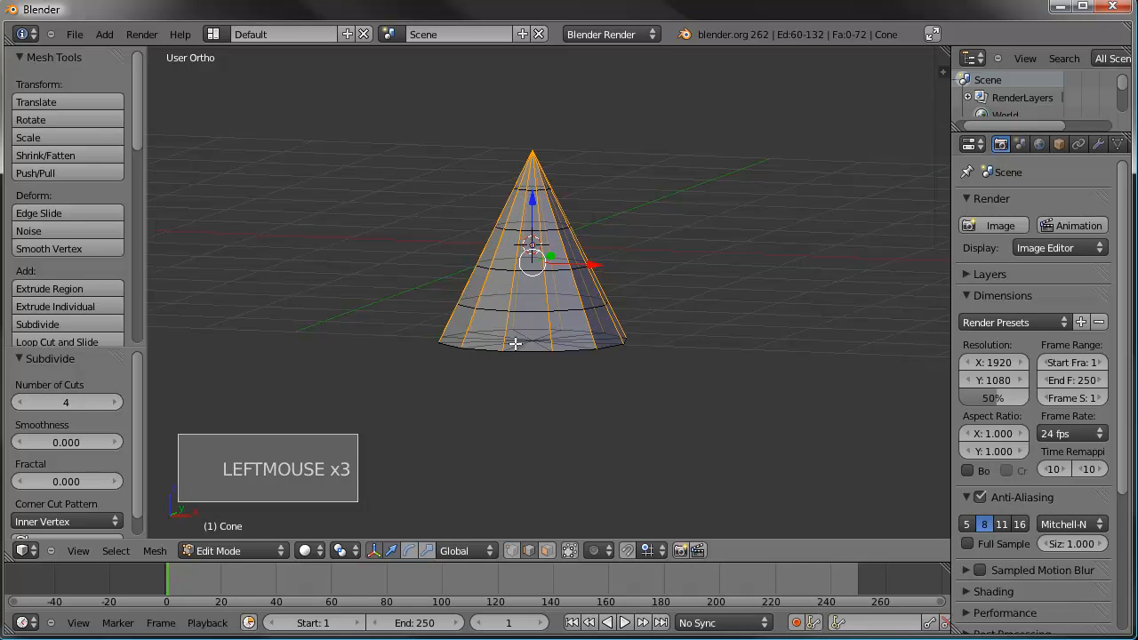
In vertex selection mode, select the cone's bottom ring in front view and scale it inward.
key(KP_1)
shift+middle_drag(538, 343, 485, 383)
scroll(530, 314, up, 2)
shift+middle_drag(529, 313, 533, 356)
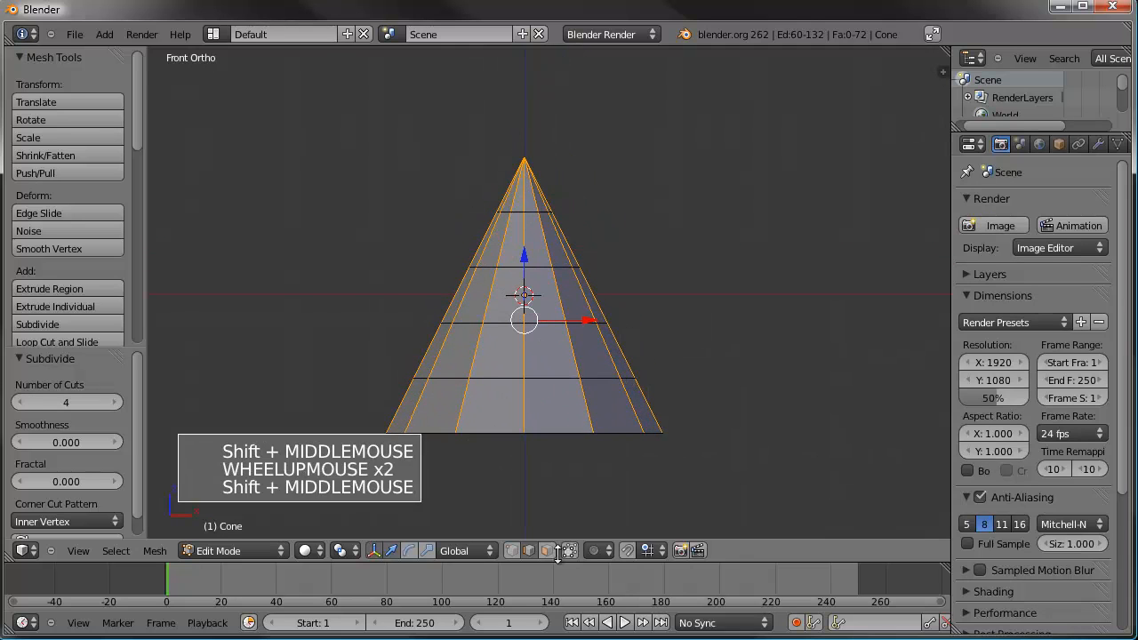
click(512, 554)
shift+middle_drag(622, 453, 647, 427)
key(a)
key(b)
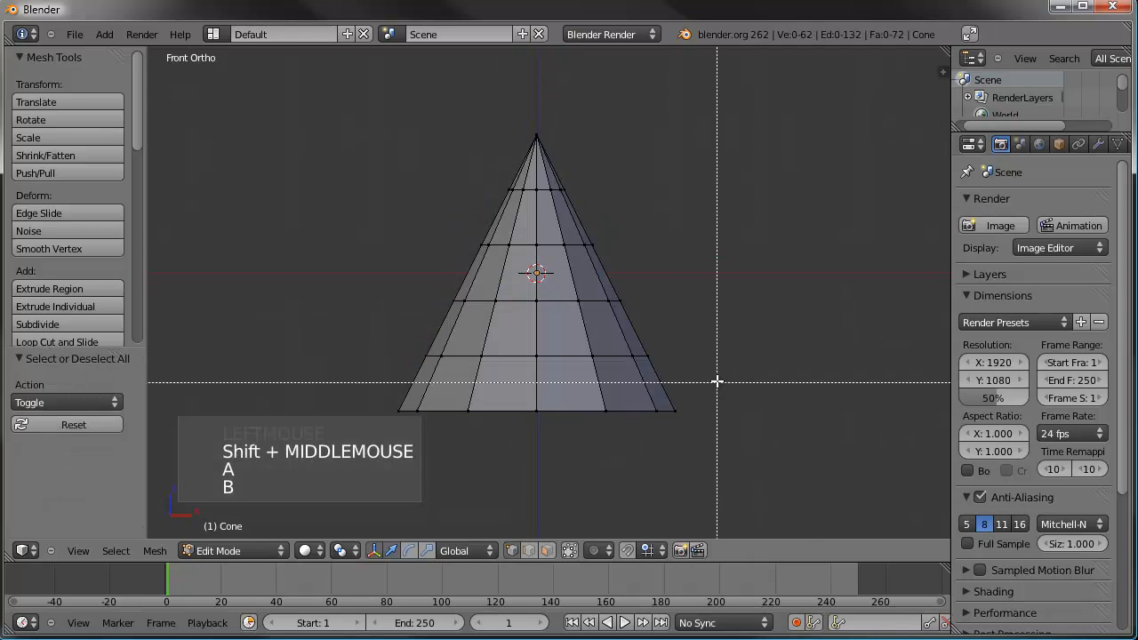
drag(721, 376, 356, 465)
key(s)
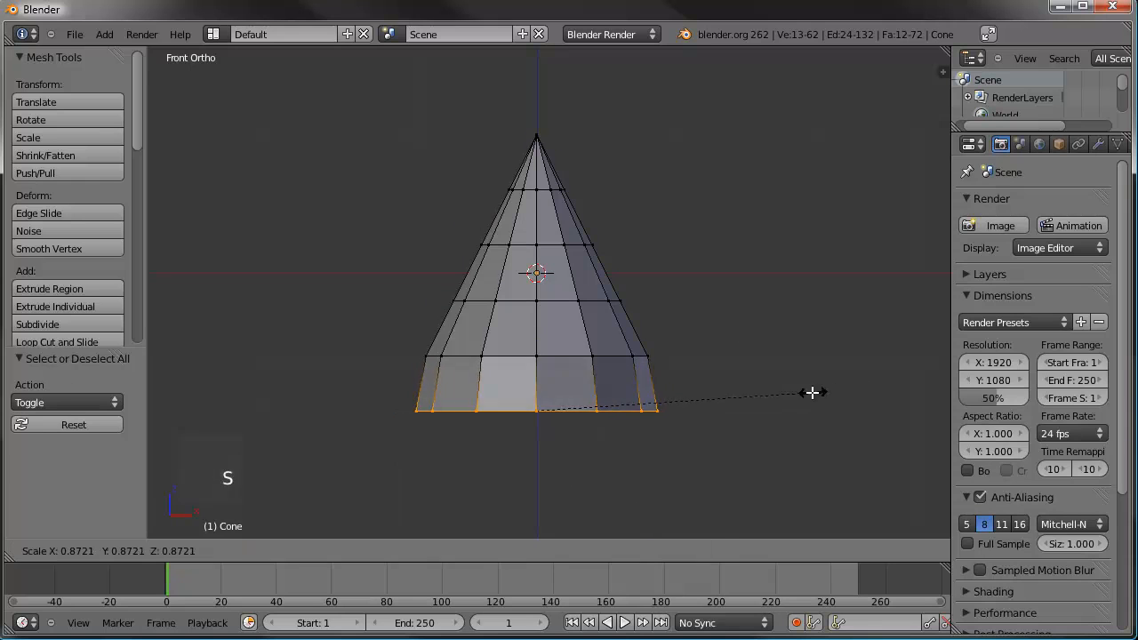
click(783, 398)
Select the two lowest vertex rings and scale them down to narrow the cone's lower part.
key(a)
key(b)
drag(684, 338, 412, 462)
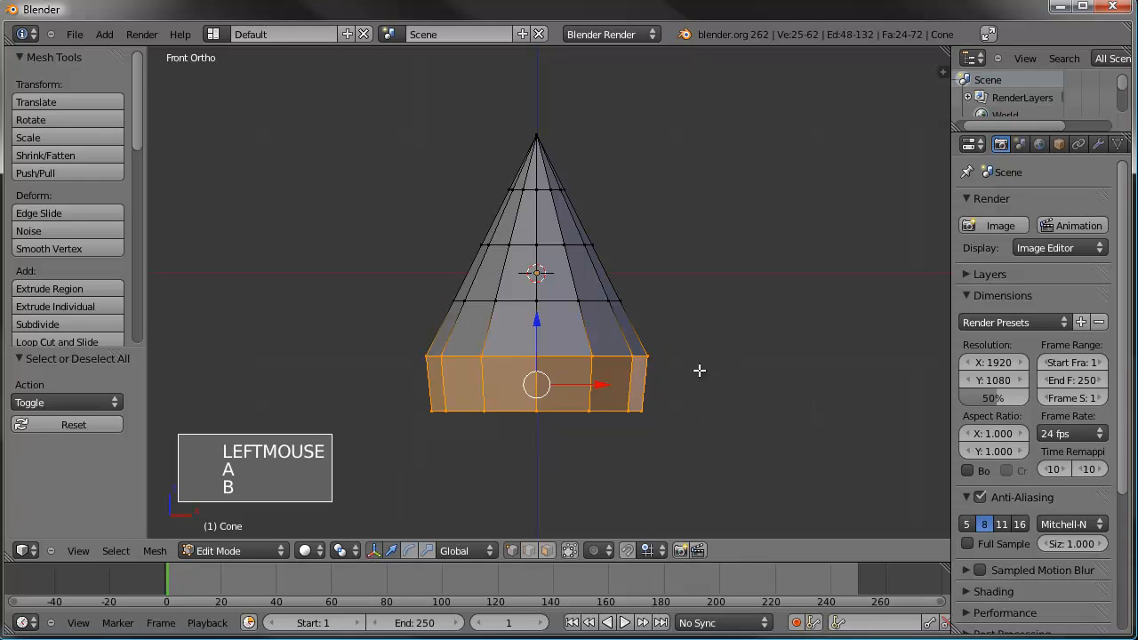
key(s)
click(742, 363)
Select the three lowest rings, scale them narrower, and stretch them along Z by about 1.696.
key(a)
key(b)
drag(702, 283, 413, 436)
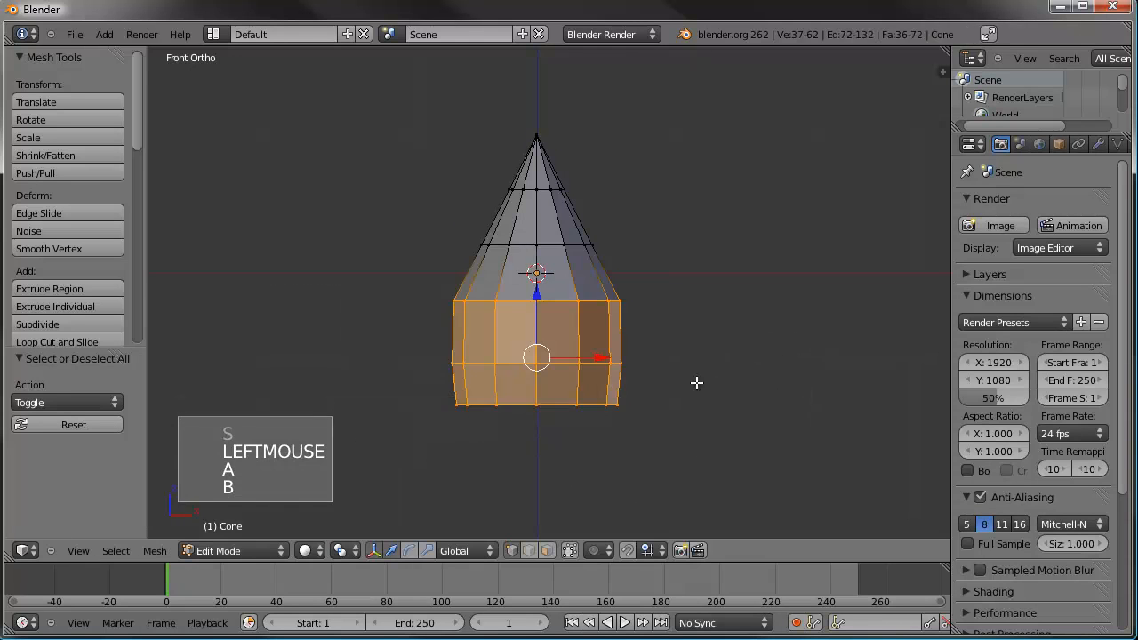
key(s)
click(679, 380)
key(s)
key(z)
click(774, 301)
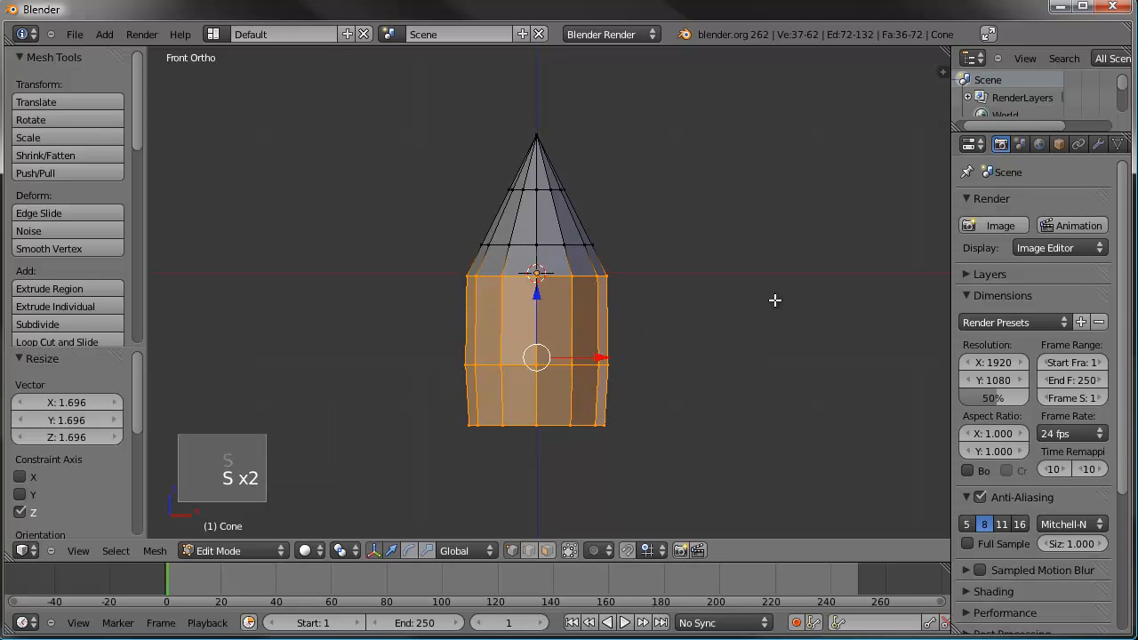
Move the selected lower rings down along Z and scale them up by about 1.228.
scroll(706, 365, down, 2)
shift+middle_click(706, 365)
key(g)
key(z)
click(701, 399)
key(s)
click(739, 396)
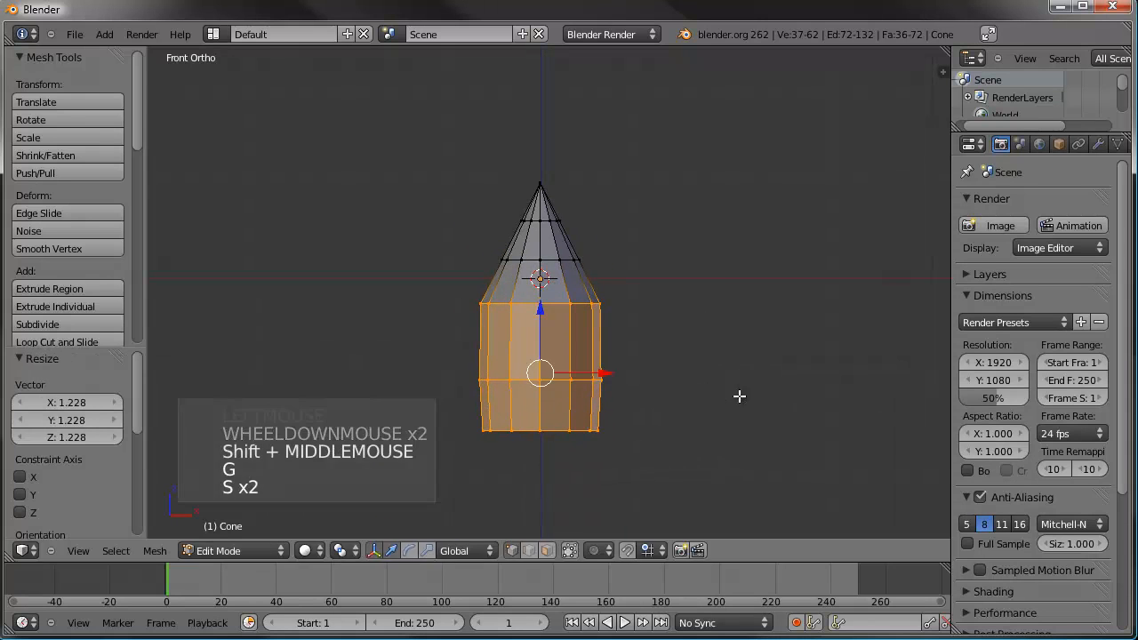
Lower the selected rings further along Z and resize them, scaling by about 0.835 overall and stretching them along Z.
key(g)
key(z)
click(731, 426)
key(s)
click(703, 432)
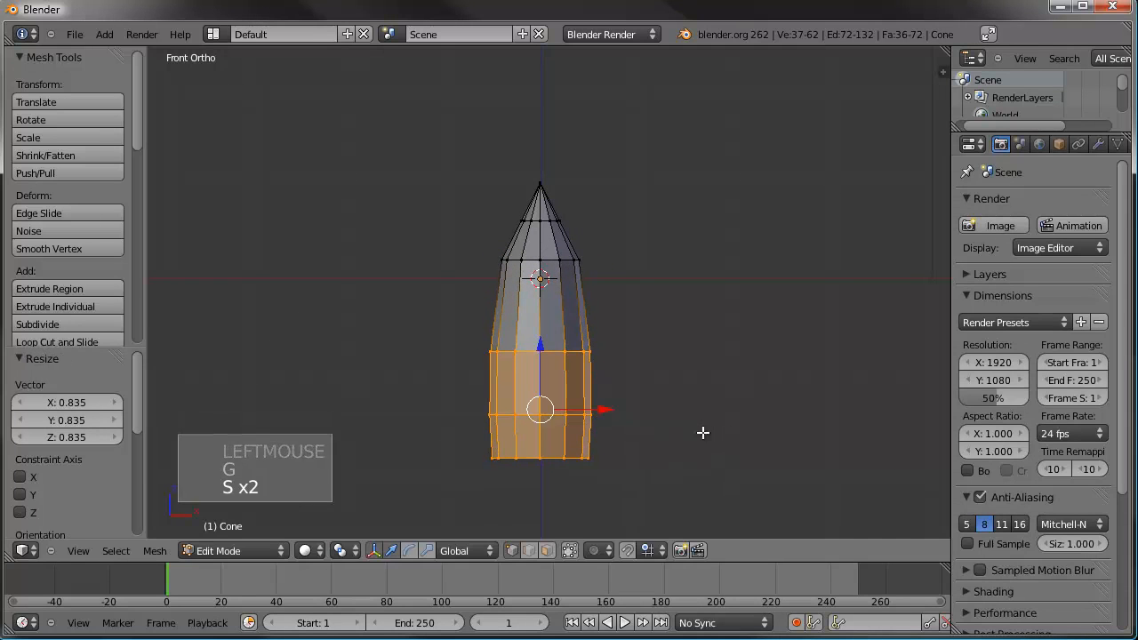
key(s)
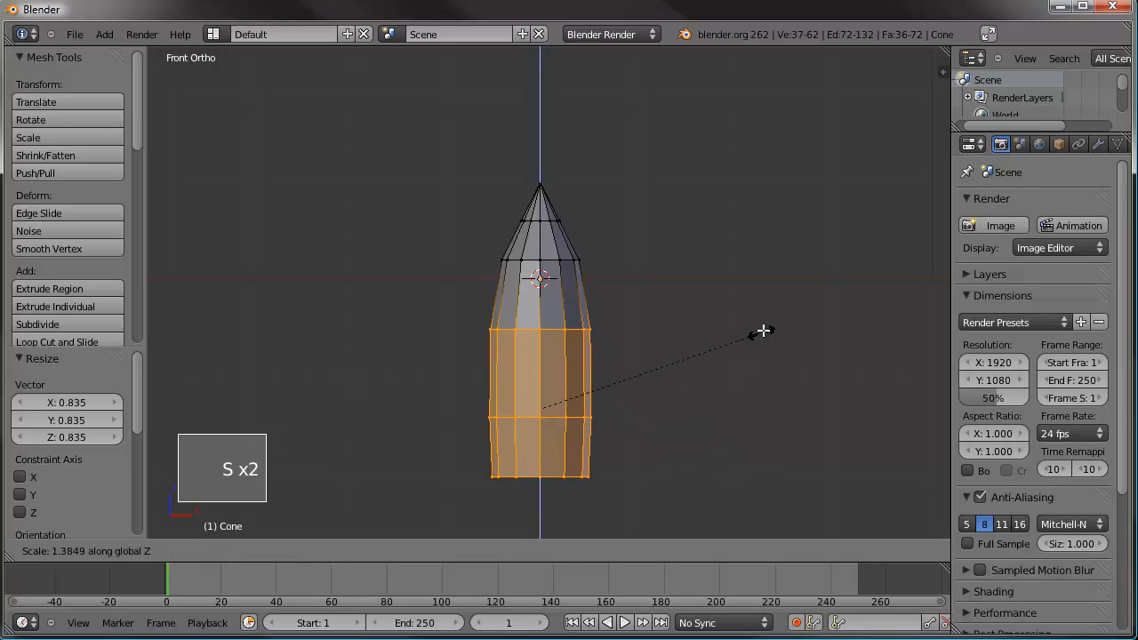
click(791, 304)
Select only the bottom vertex ring and scale it inward to taper the body's lower end.
shift+middle_drag(711, 450, 652, 385)
key(a)
key(b)
drag(653, 386, 454, 472)
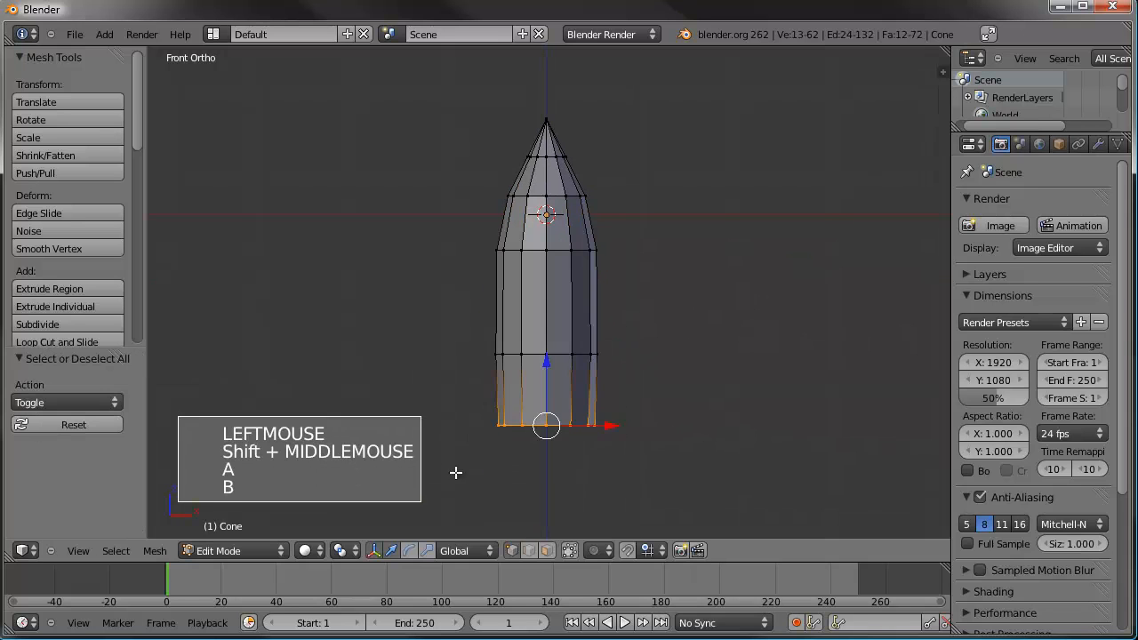
key(s)
click(708, 436)
Select the two lowest vertex rings and scale them down slightly to smooth the taper.
key(a)
key(b)
drag(644, 338, 471, 449)
key(s)
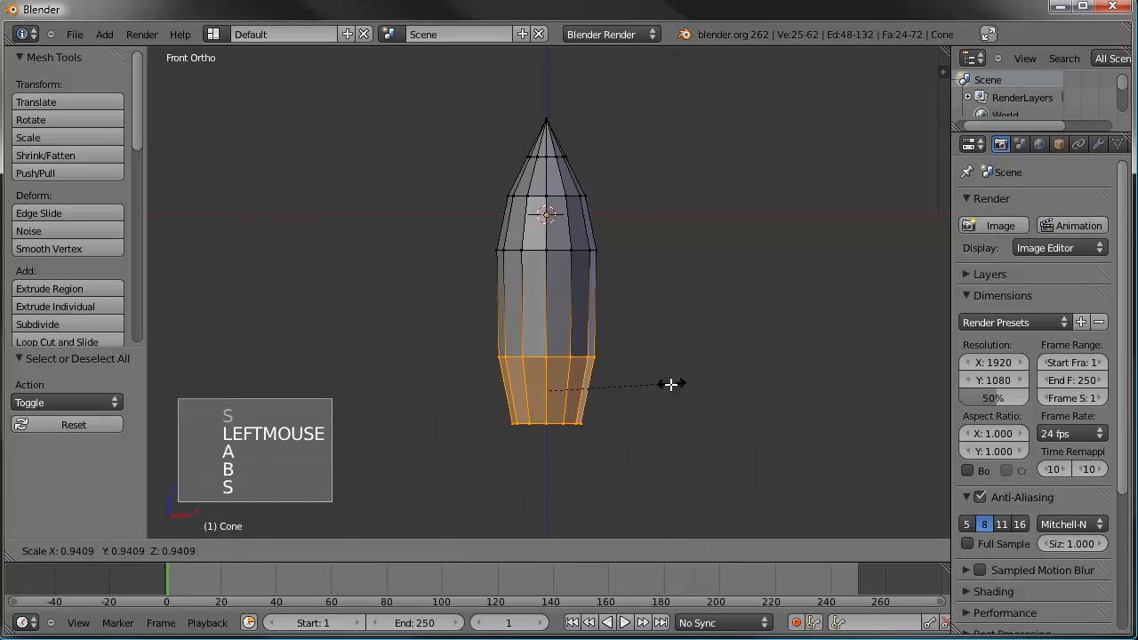
click(665, 385)
Add a centred loop cut across the body's tall middle section and scale it by about 1.019.
key(a)
key(b)
drag(639, 324, 489, 384)
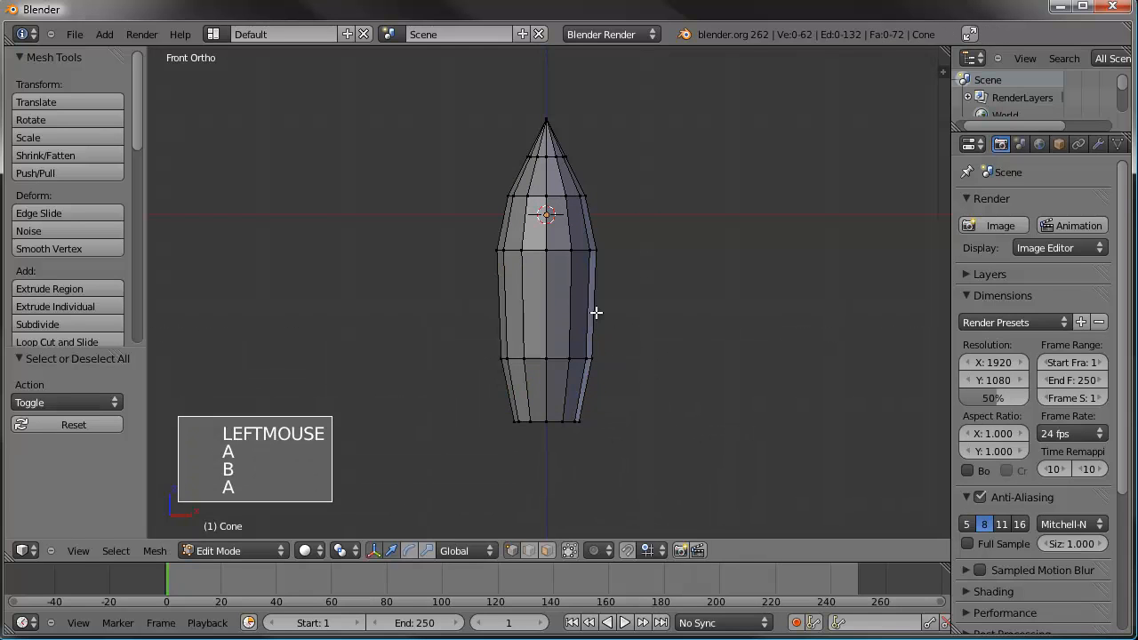
key(ctrl+r)
click(596, 312)
click(595, 312)
key(s)
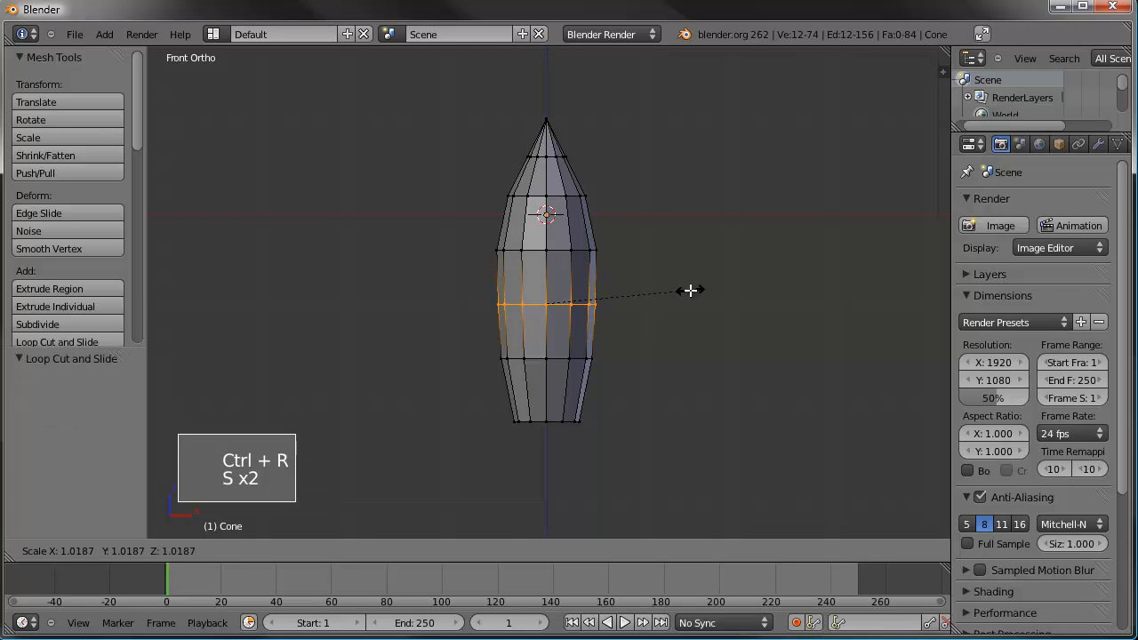
click(690, 290)
shift+middle_drag(656, 312, 604, 368)
Adjust the height of the nose's tip vertex and scale the vertex ring just beneath it.
key(a)
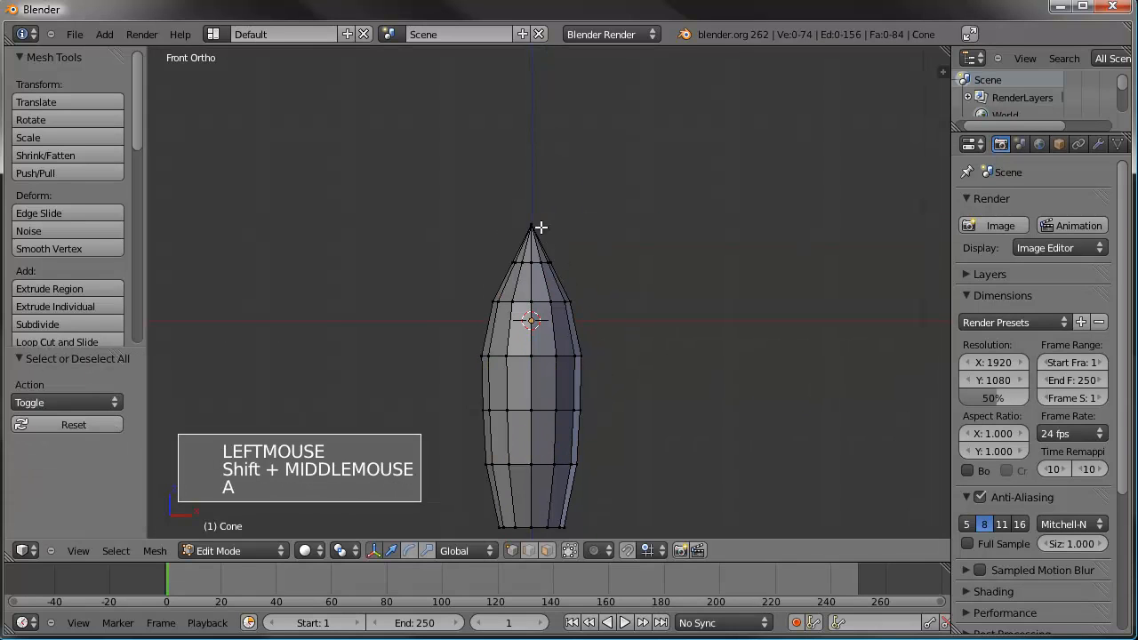
right_click(534, 225)
drag(536, 167, 536, 174)
key(a)
key(b)
drag(568, 250, 500, 272)
key(s)
click(703, 241)
Select the whole mesh and move it straight up so its base sits near the origin.
mouse_move(625, 383)
shift+middle_down()
mouse_move(610, 337)
mouse_move(645, 445)
mouse_move(622, 421)
mouse_move(629, 398)
shift+middle_up()
key(a)
key(a)
key(g)
click(613, 182)
key(g)
click(631, 407)
Extrude the body's bottom ring downward by about 0.476 along Z and flare its end by a scale of about 1.129.
scroll(617, 394, up, 3)
scroll(622, 395, down, 1)
key(a)
key(b)
drag(648, 381, 470, 418)
key(e)
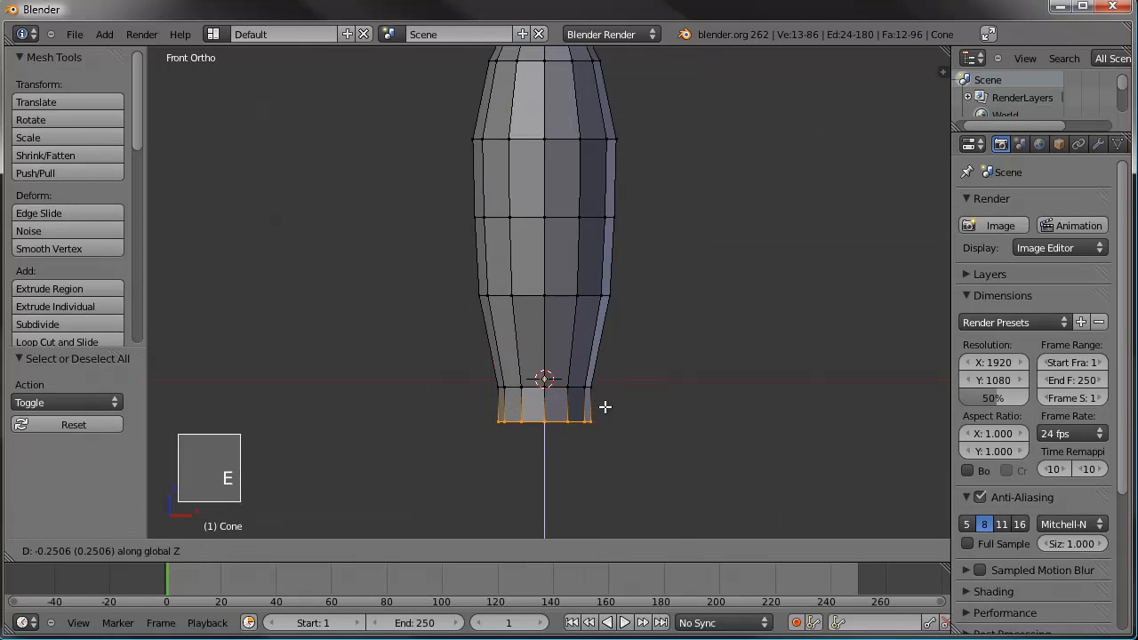
click(605, 436)
shift+middle_drag(654, 426, 614, 343)
scroll(599, 399, up, 2)
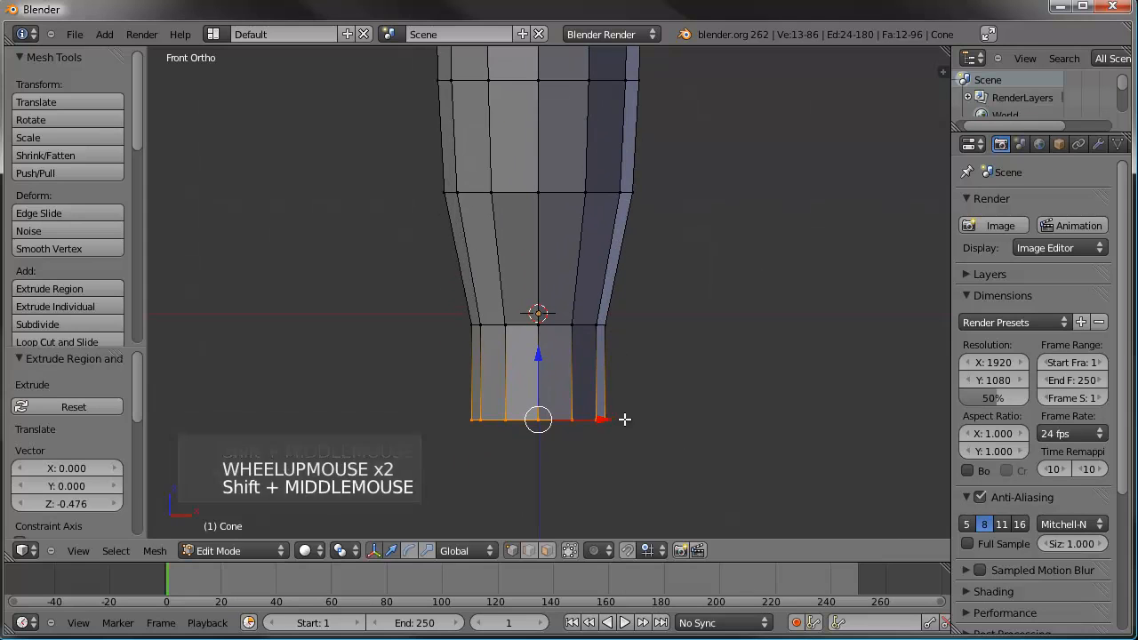
key(s)
click(635, 390)
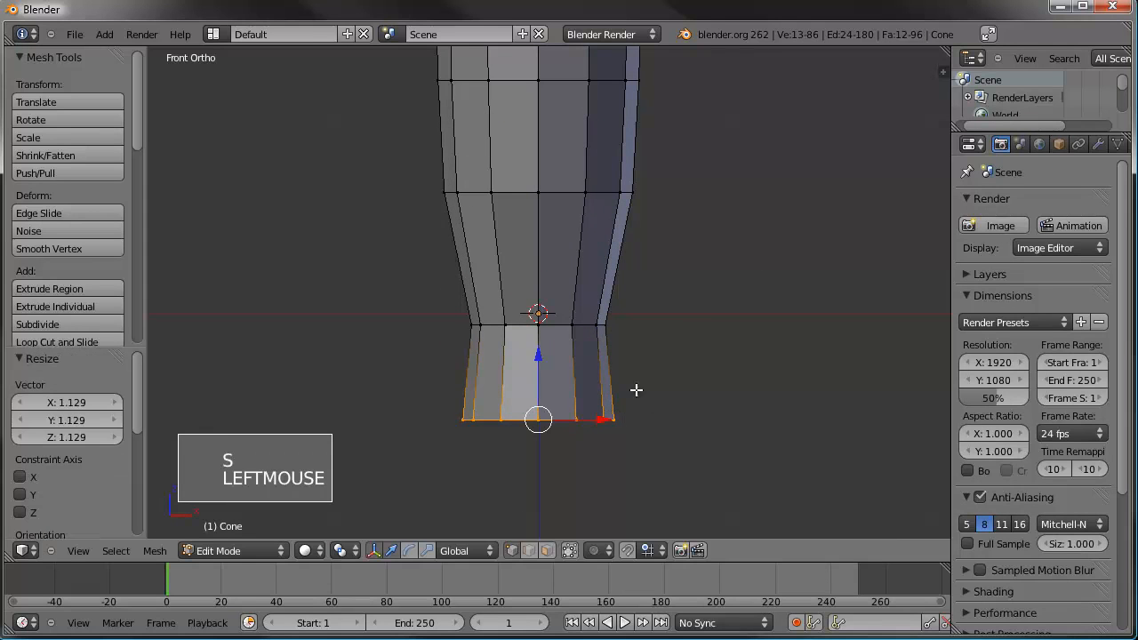
Add a loop cut around the flared base and slide it about -0.91, close beneath the base's upper ring.
key(ctrl+r)
click(611, 338)
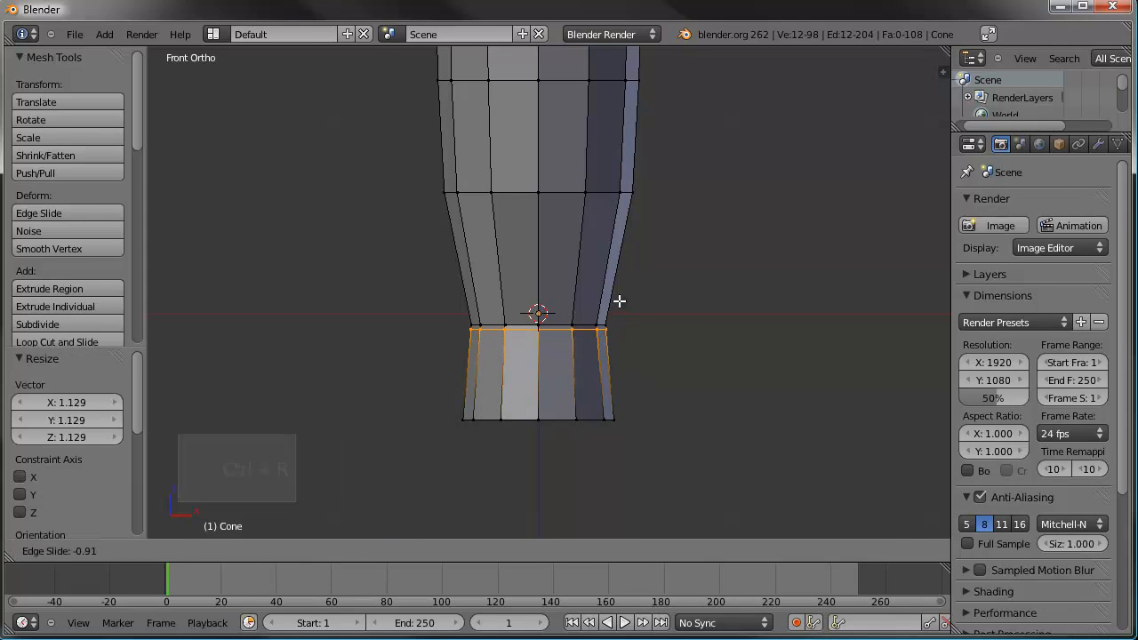
click(618, 301)
Add a centred loop cut across the flared base and scale it by about 0.911 to pinch the base inward.
scroll(609, 386, up, 3)
shift+middle_drag(609, 386, 636, 393)
key(ctrl+r)
click(672, 389)
key(s)
key(s)
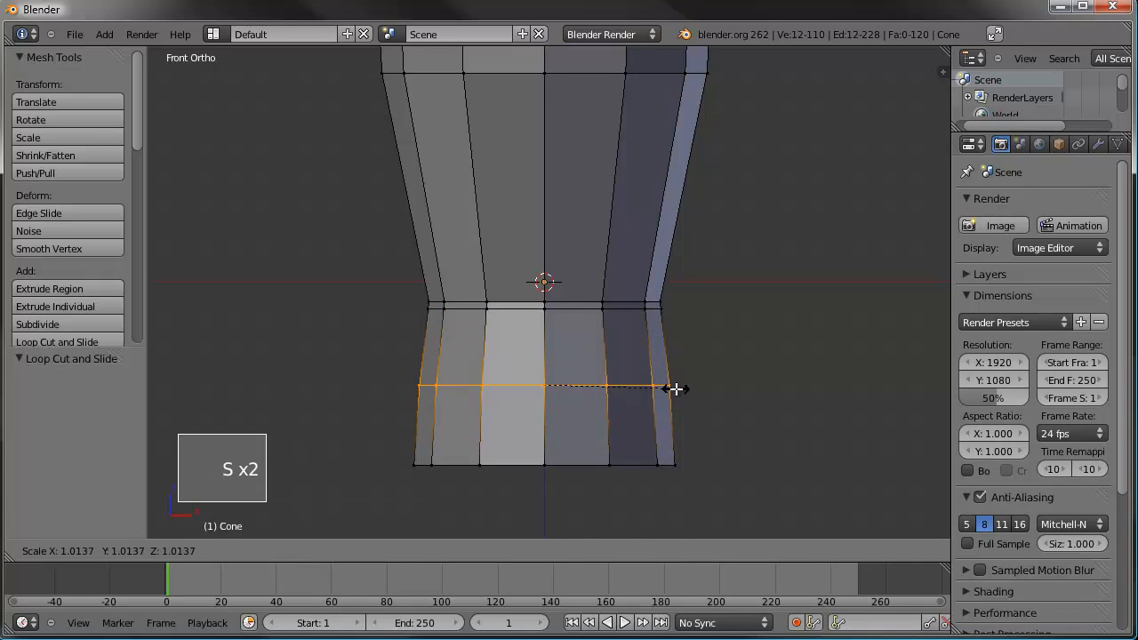
click(662, 389)
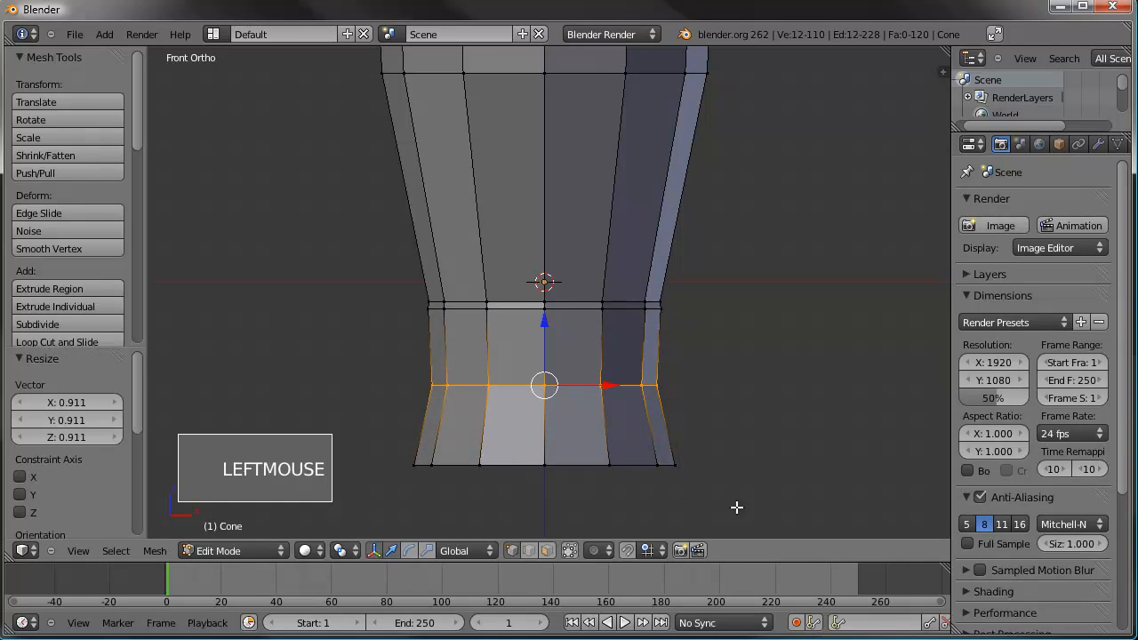
Return to Object Mode and apply smooth shading to the whole body.
key(Tab)
click(59, 275)
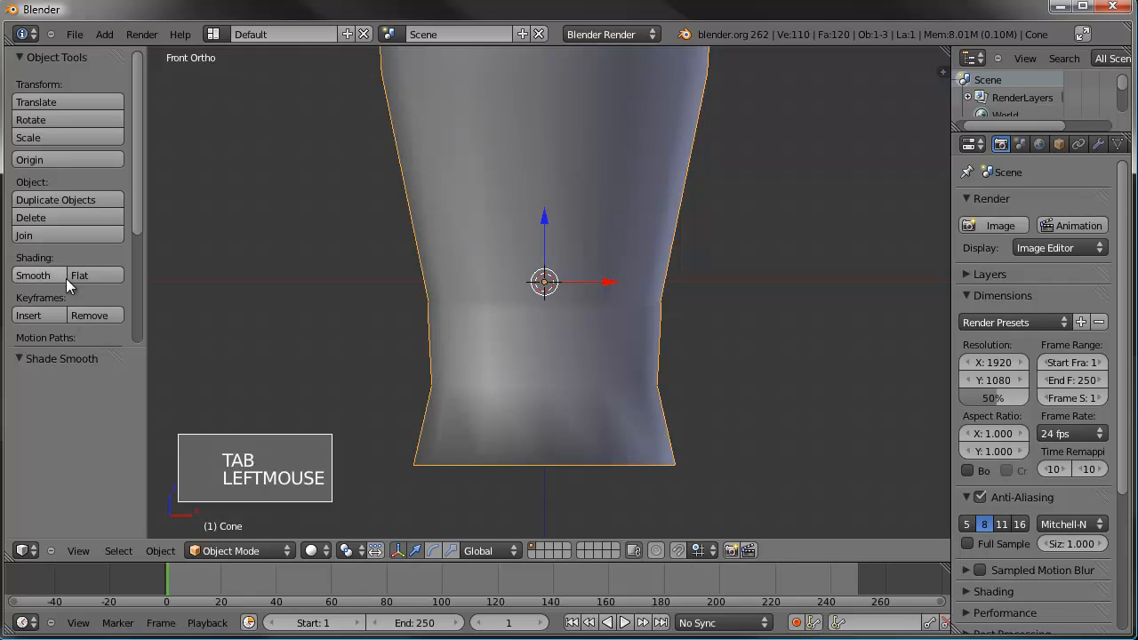
scroll(565, 284, down, 4)
shift+middle_drag(565, 285, 521, 420)
scroll(529, 405, down, 2)
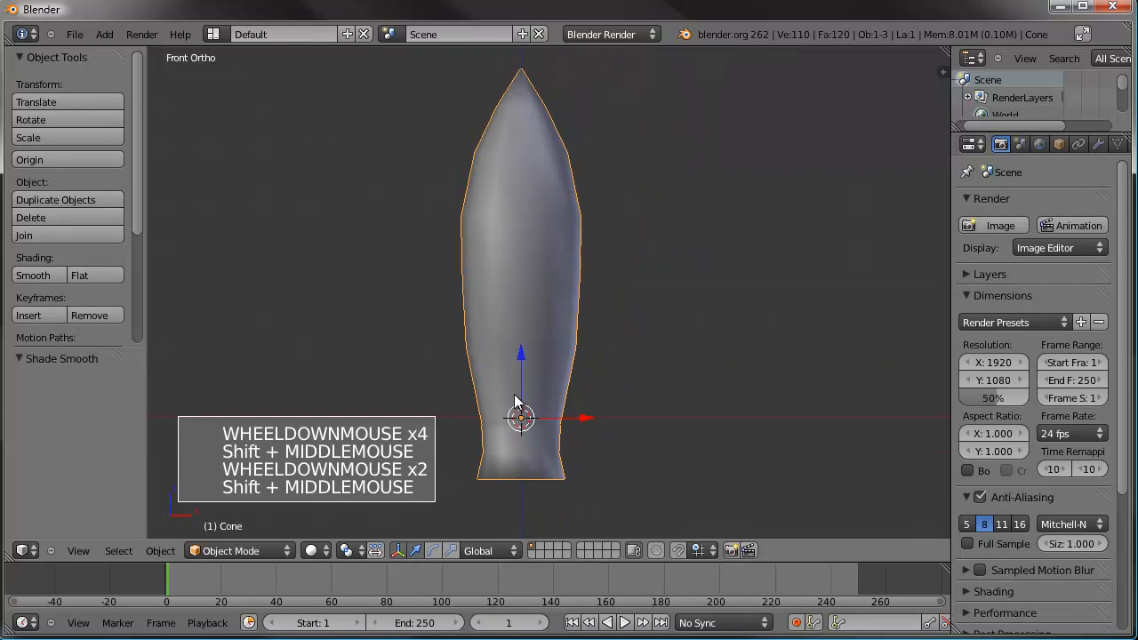
Add a Subdivision Surface modifier to the body.
click(1098, 143)
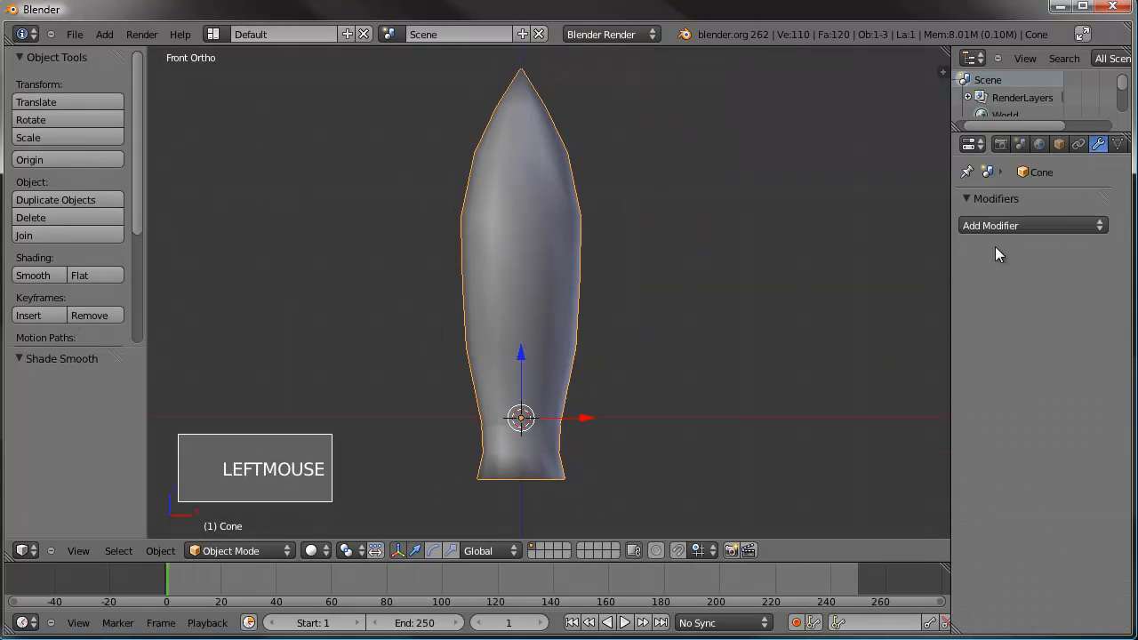
click(998, 222)
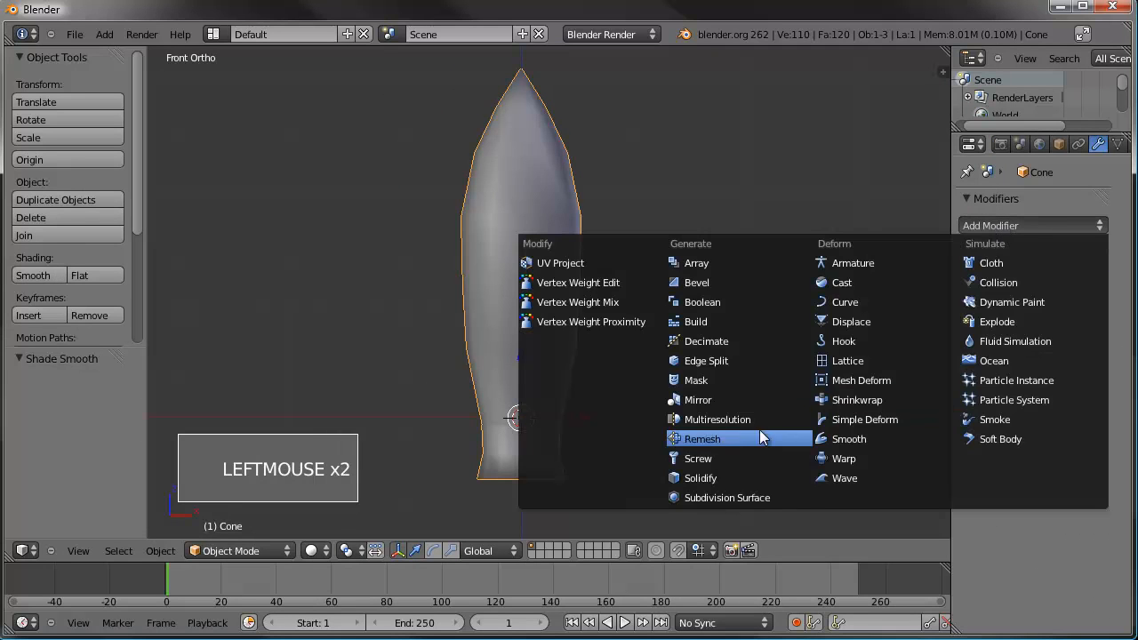
click(744, 494)
mouse_move(574, 273)
middle_down()
mouse_move(514, 330)
mouse_move(545, 295)
mouse_move(533, 323)
mouse_move(681, 263)
mouse_move(591, 376)
mouse_move(589, 249)
mouse_move(723, 313)
middle_up()
key(KP_Decimal)
key(KP_1)
Add a loop cut between the two close rings above the flared base and scale it by about 0.925 to form a groove.
scroll(626, 348, up, 2)
key(Tab)
scroll(579, 379, up, 2)
scroll(578, 380, up, 2)
scroll(723, 314, up, 2)
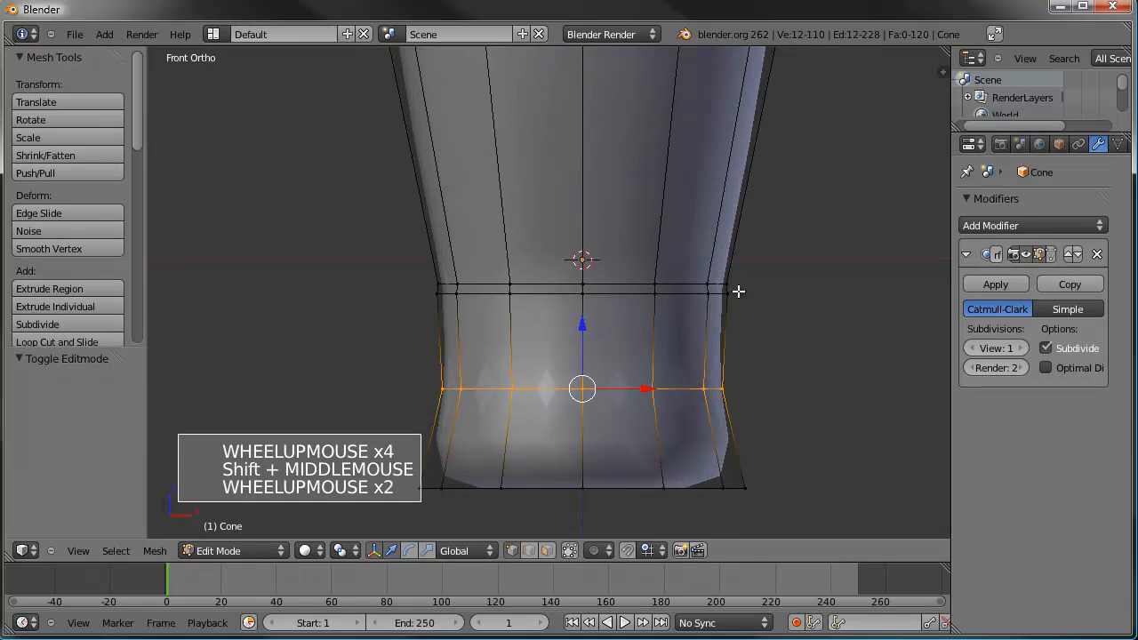
key(ctrl+r)
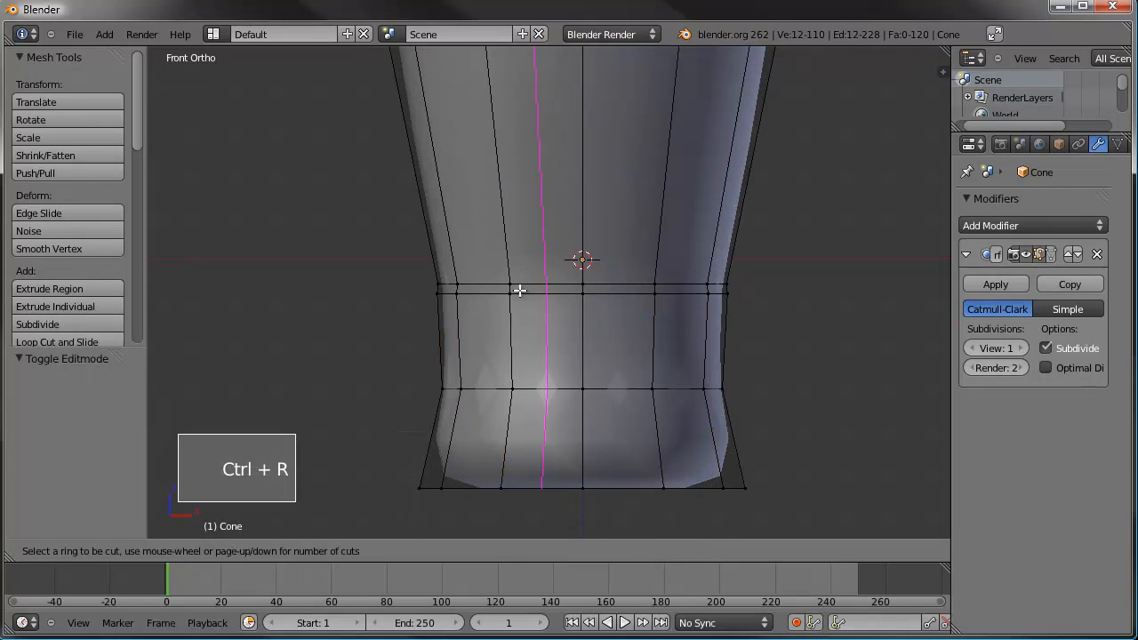
click(508, 291)
click(572, 289)
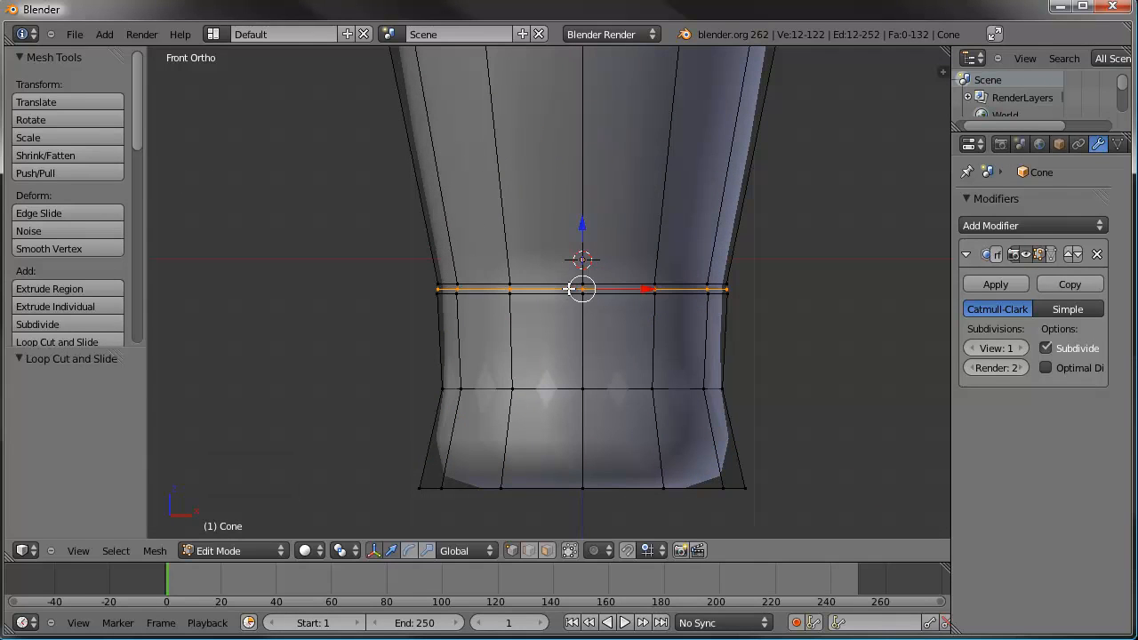
key(s)
key(s)
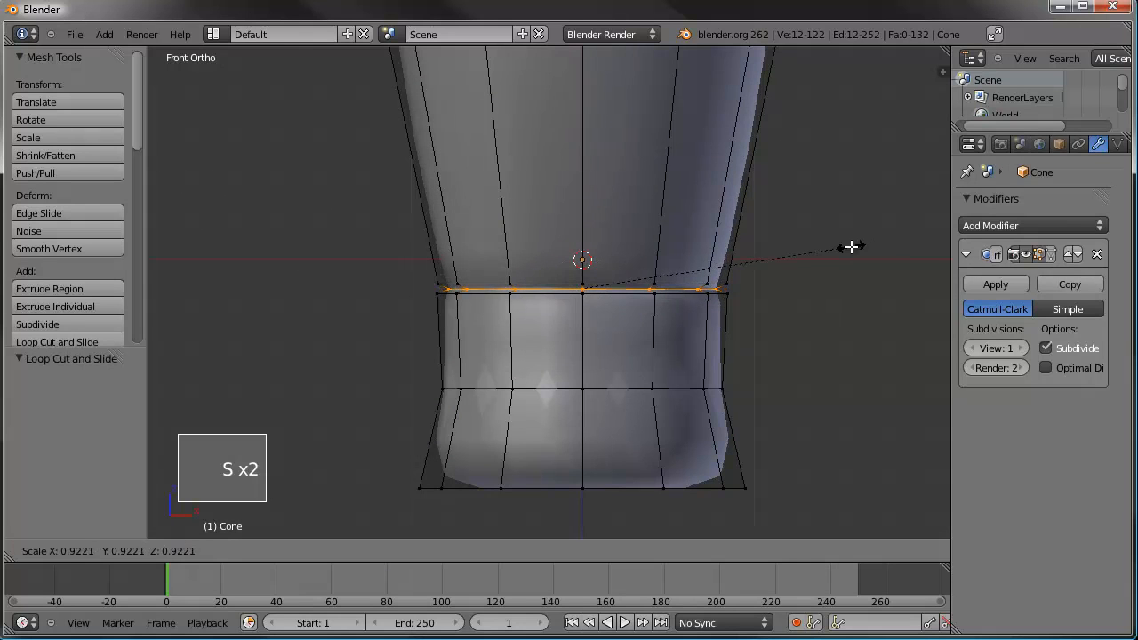
click(851, 247)
Add supporting loop cuts just above and just below the groove at the top of the flared base.
key(ctrl+r)
click(739, 162)
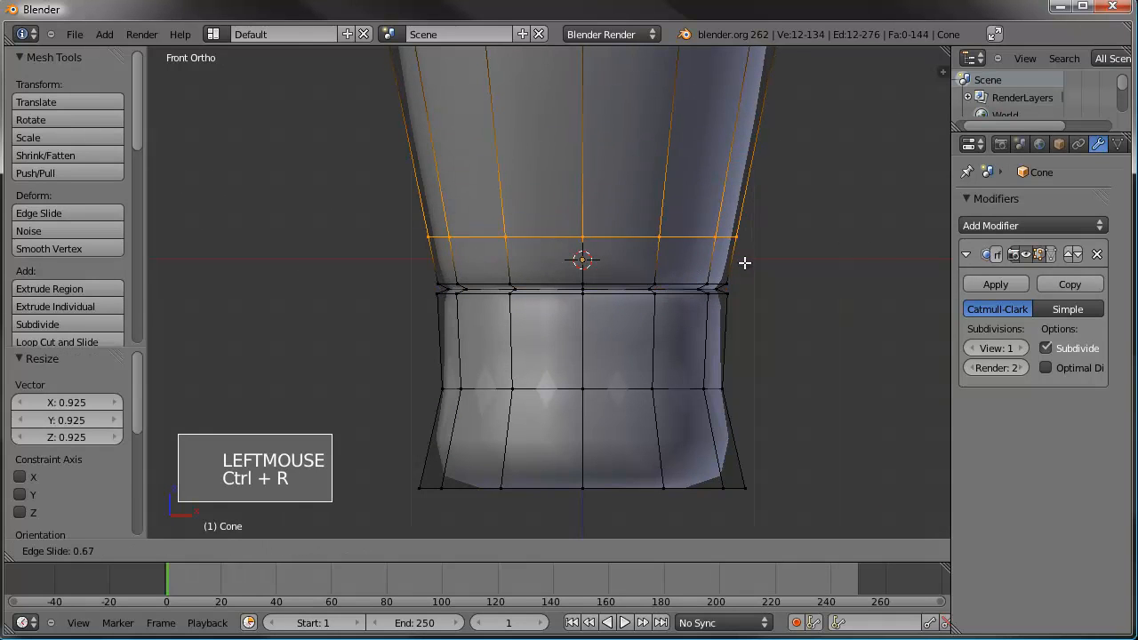
click(739, 284)
key(ctrl+r)
click(730, 348)
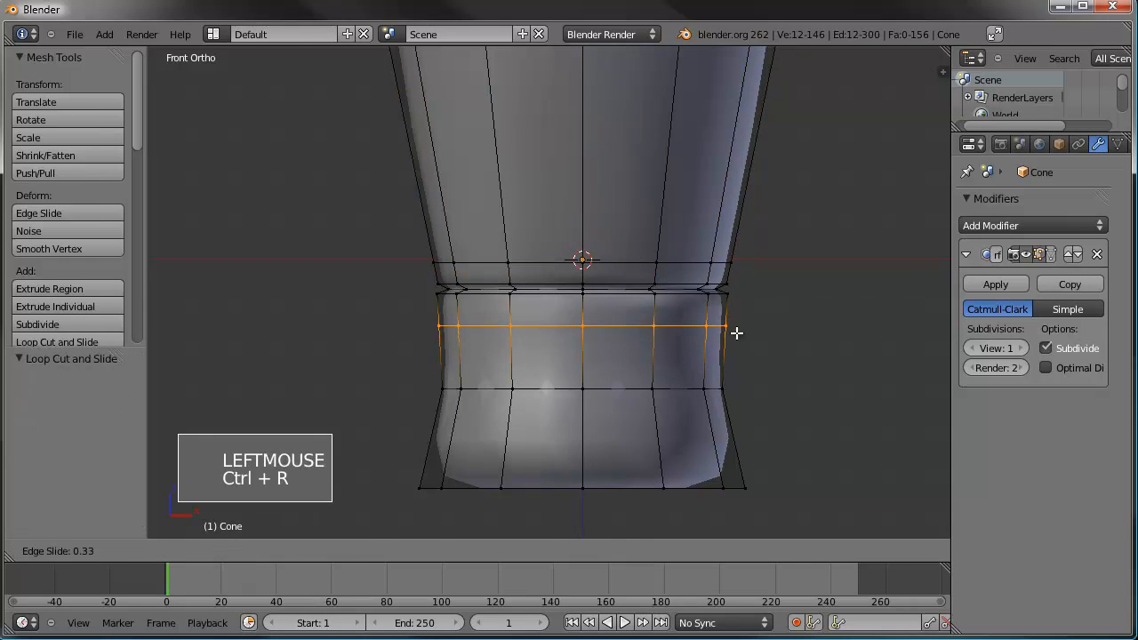
click(740, 320)
Select the body's bottom cap, extrude it in place and scale it by about 0.878 to form a rim.
key(a)
key(b)
drag(794, 462, 405, 526)
shift+middle_drag(569, 484, 568, 376)
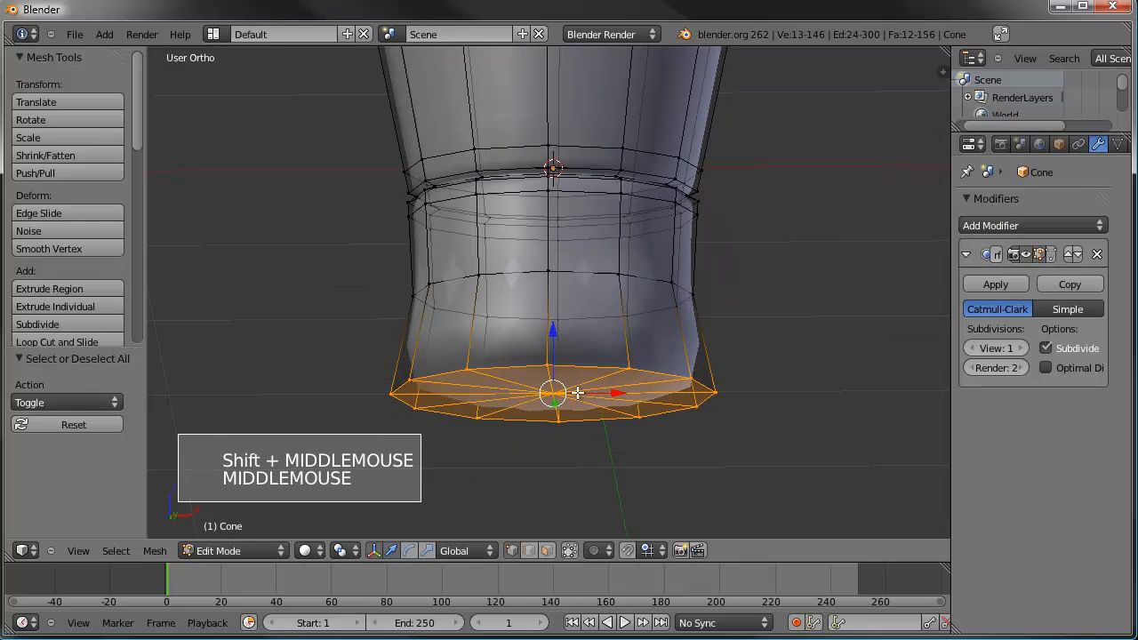
key(e)
right_click(658, 393)
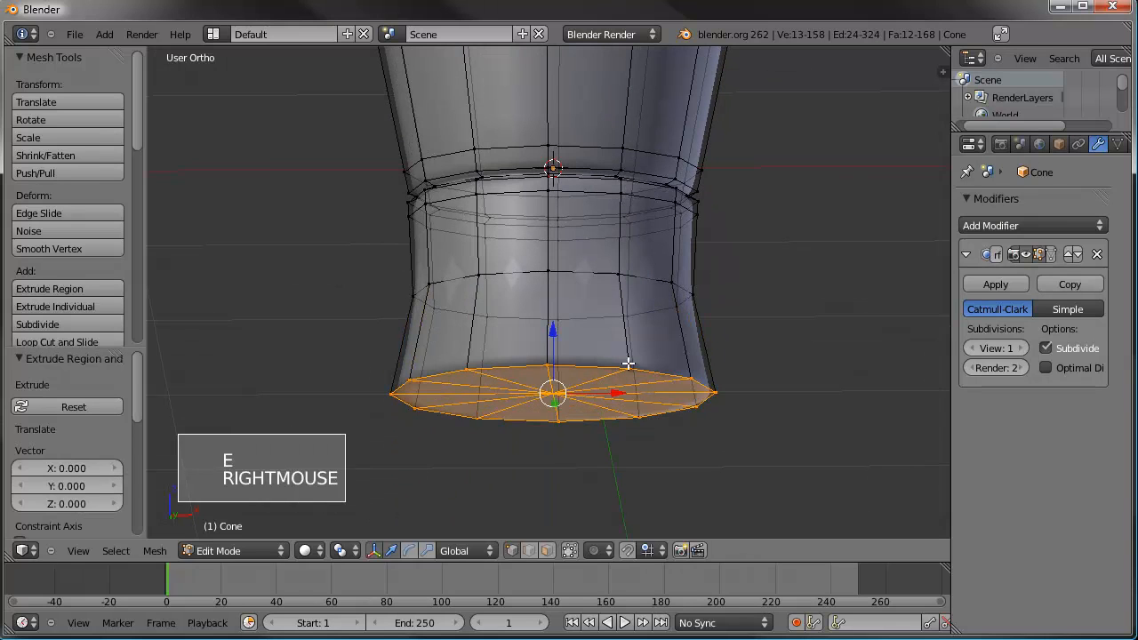
key(s)
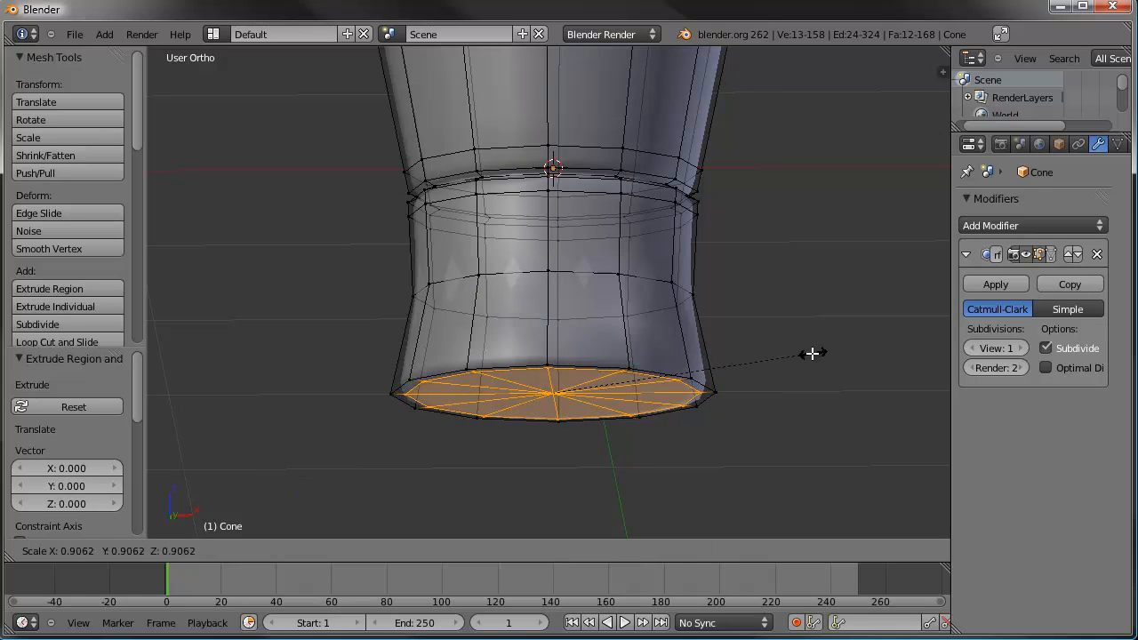
click(804, 354)
Extrude the inset bottom cap about 0.181 up along Z, scale it by about 0.90 and raise it about 0.090 further.
key(e)
key(e)
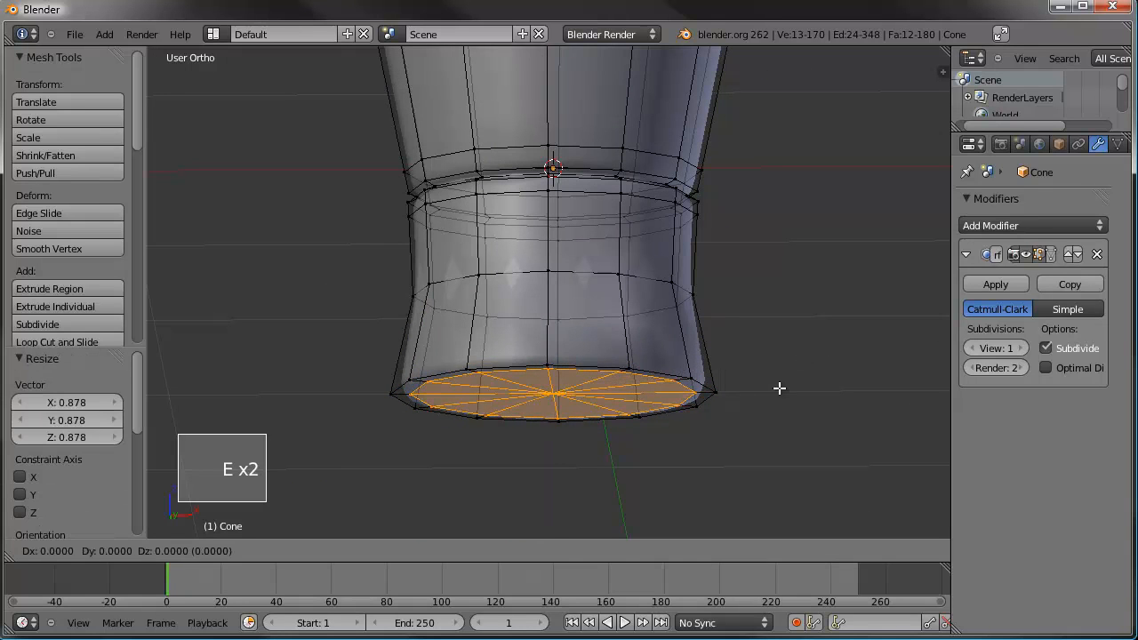
key(z)
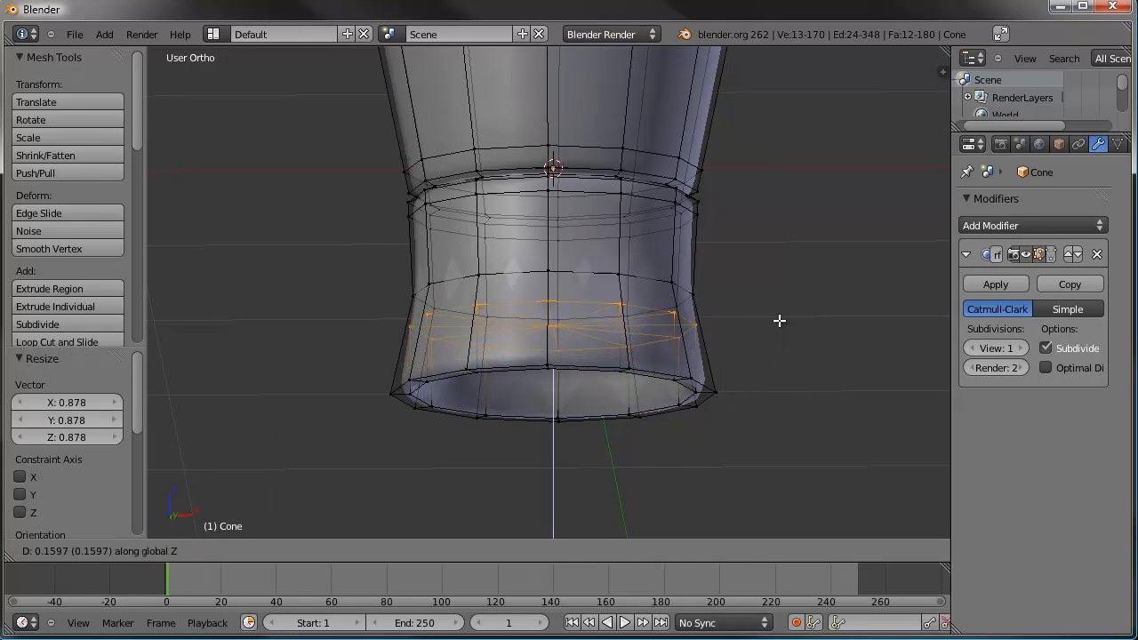
click(782, 311)
key(s)
key(s)
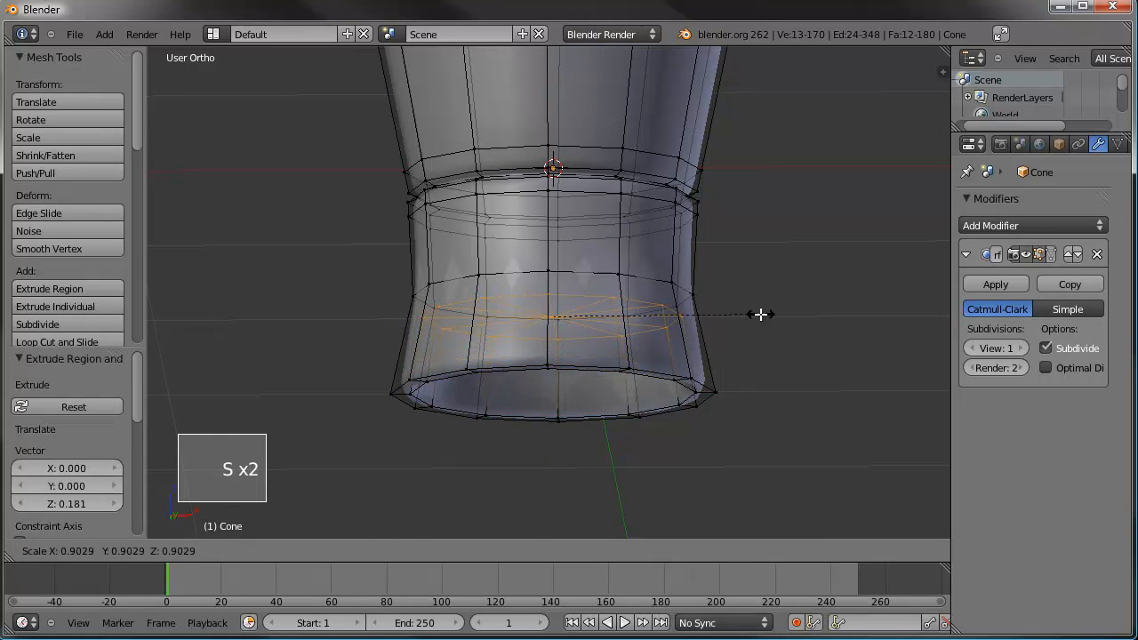
click(760, 313)
drag(556, 255, 561, 216)
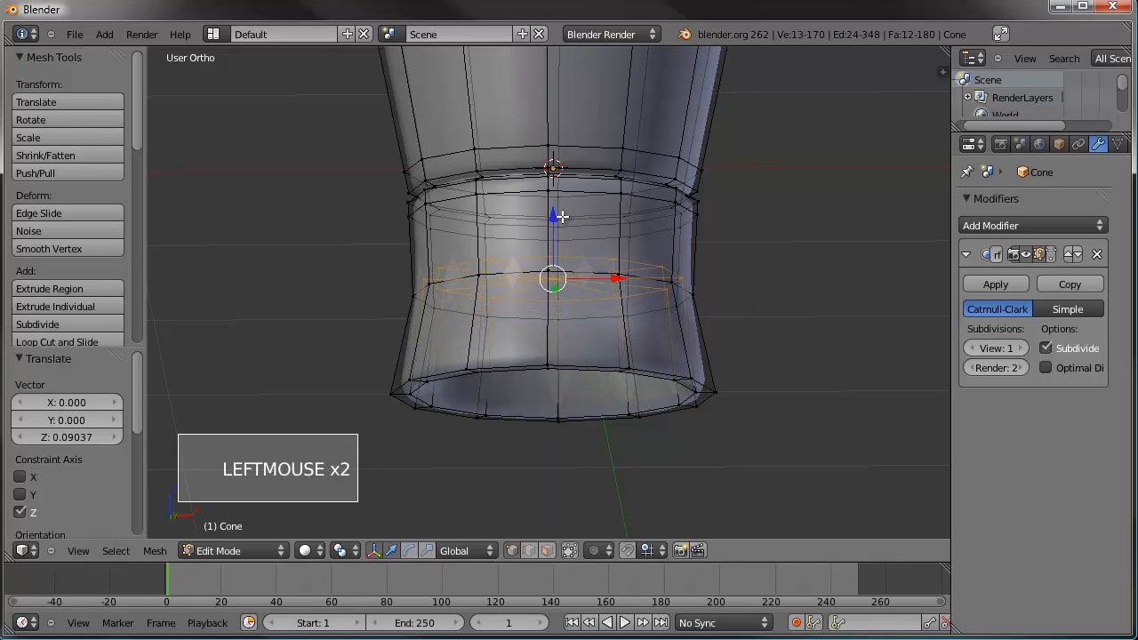
Add loop cuts close to the bottom rim, one on the outer wall and one on the inner wall.
key(ctrl+r)
click(564, 390)
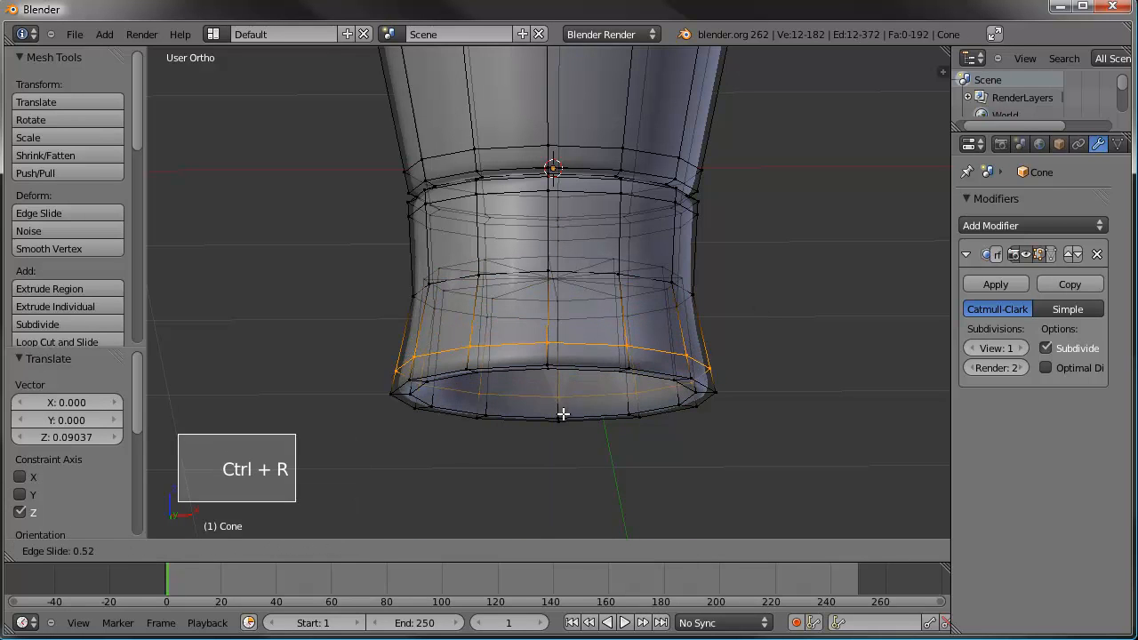
click(485, 402)
key(ctrl+r)
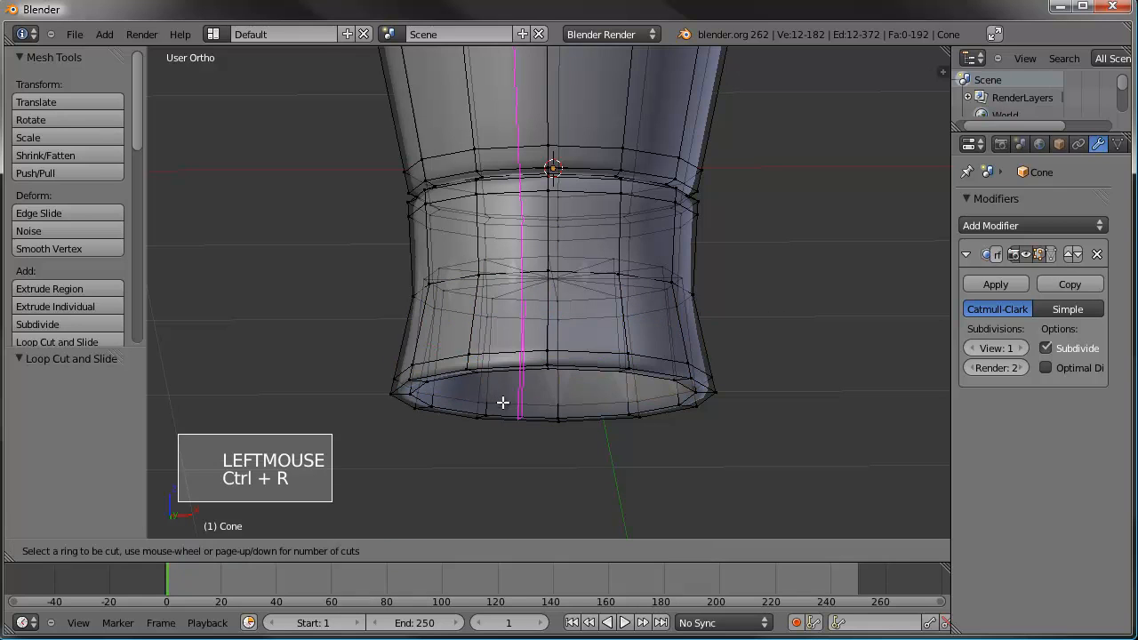
click(491, 402)
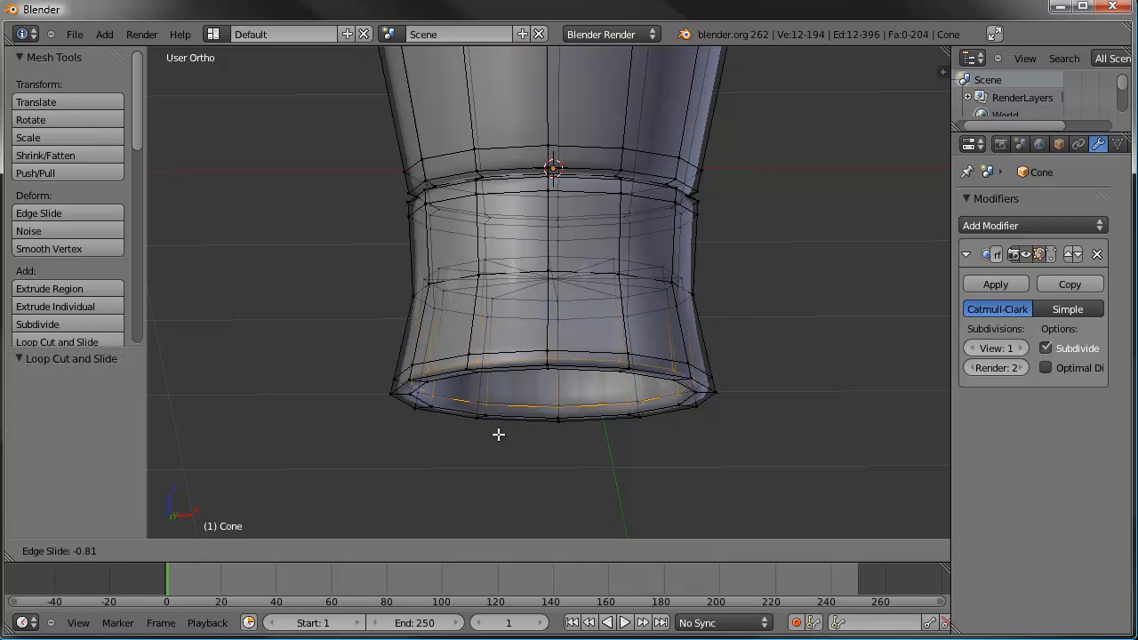
click(499, 435)
Leave mesh editing and examine the hollow base and the whole smoothed body.
key(Tab)
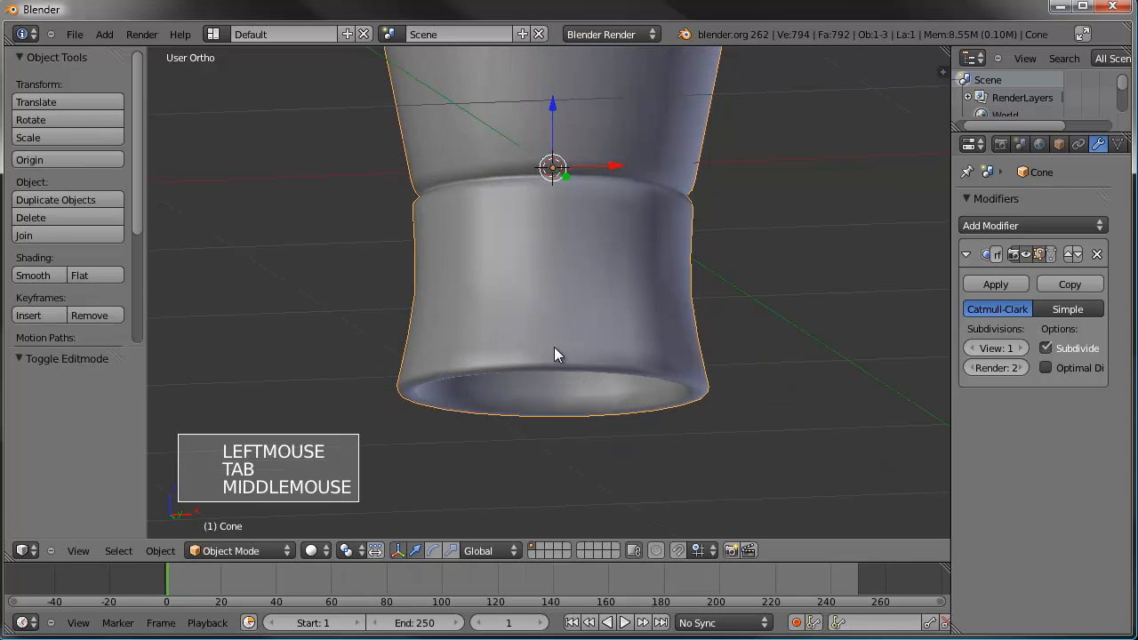
middle_drag(553, 351, 608, 253)
middle_drag(691, 349, 660, 432)
scroll(599, 348, down, 7)
middle_drag(568, 302, 557, 271)
shift+middle_drag(556, 271, 566, 439)
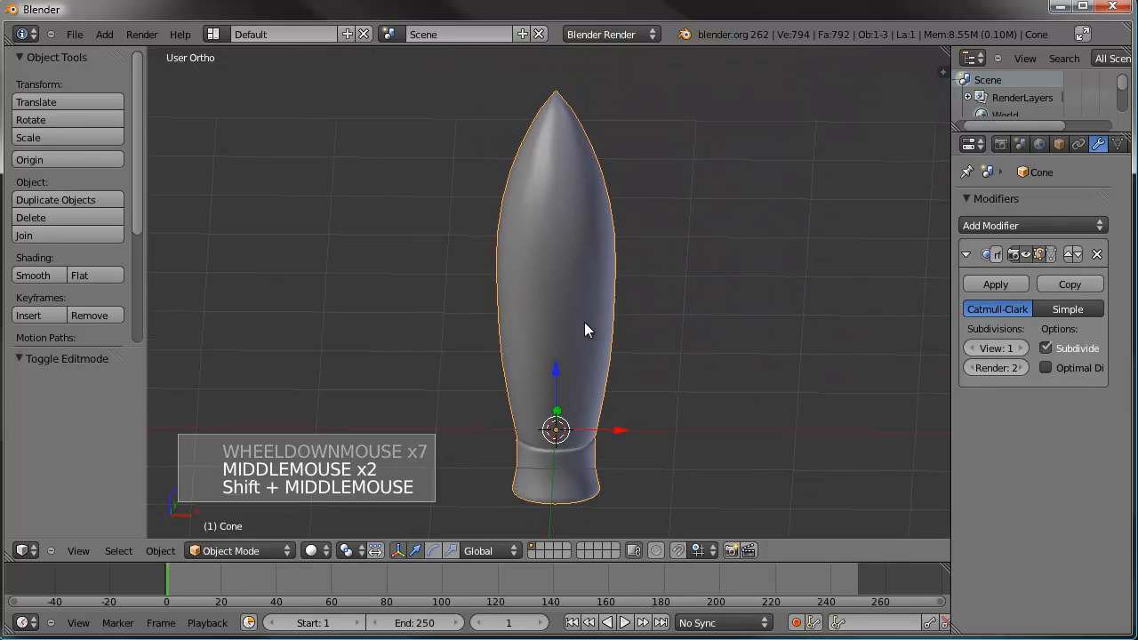
key(KP_1)
shift+middle_drag(581, 260, 556, 290)
Add a loop cut around the lower nose, slid towards the nose's upper ring, and scale it by about 1.030.
key(Tab)
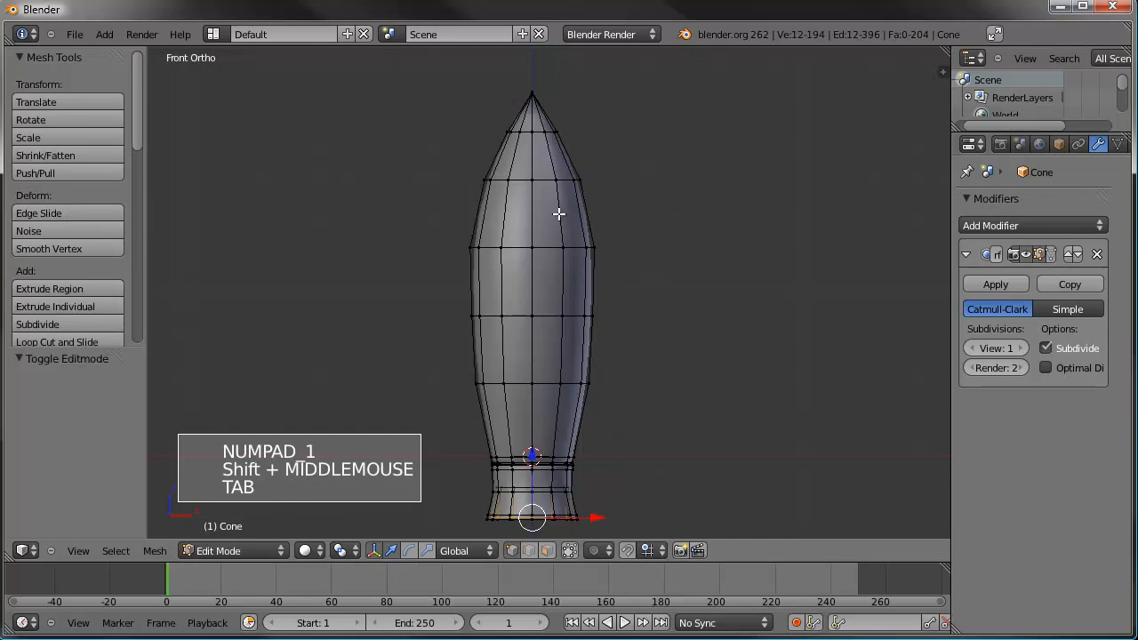
scroll(558, 211, up, 1)
key(ctrl+r)
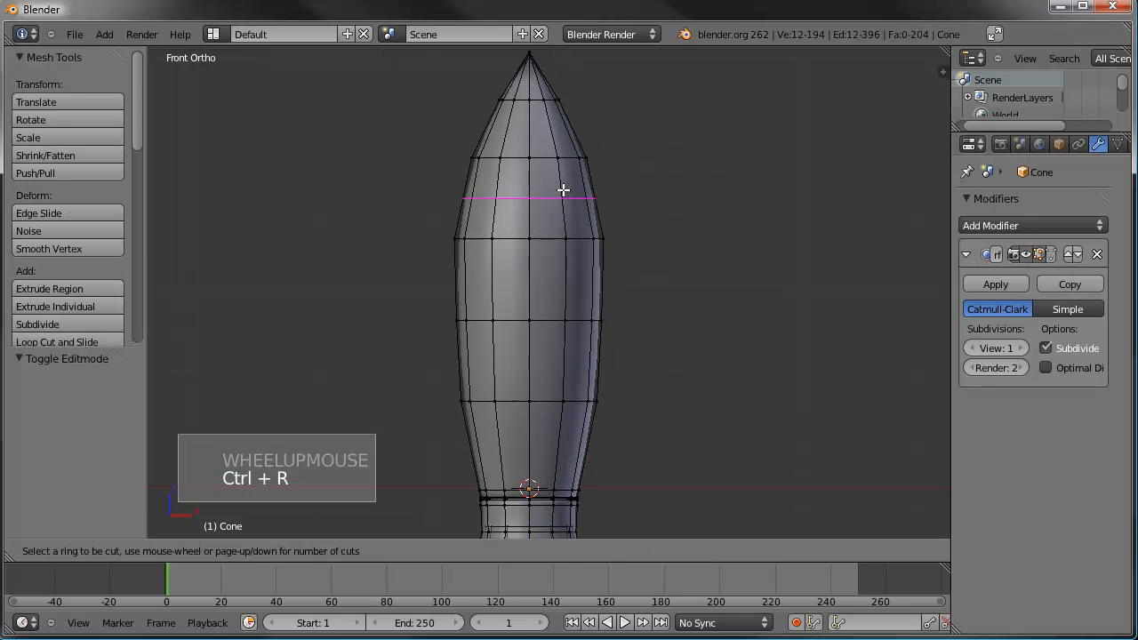
click(565, 185)
click(568, 180)
shift+middle_drag(568, 179, 569, 233)
scroll(570, 233, up, 3)
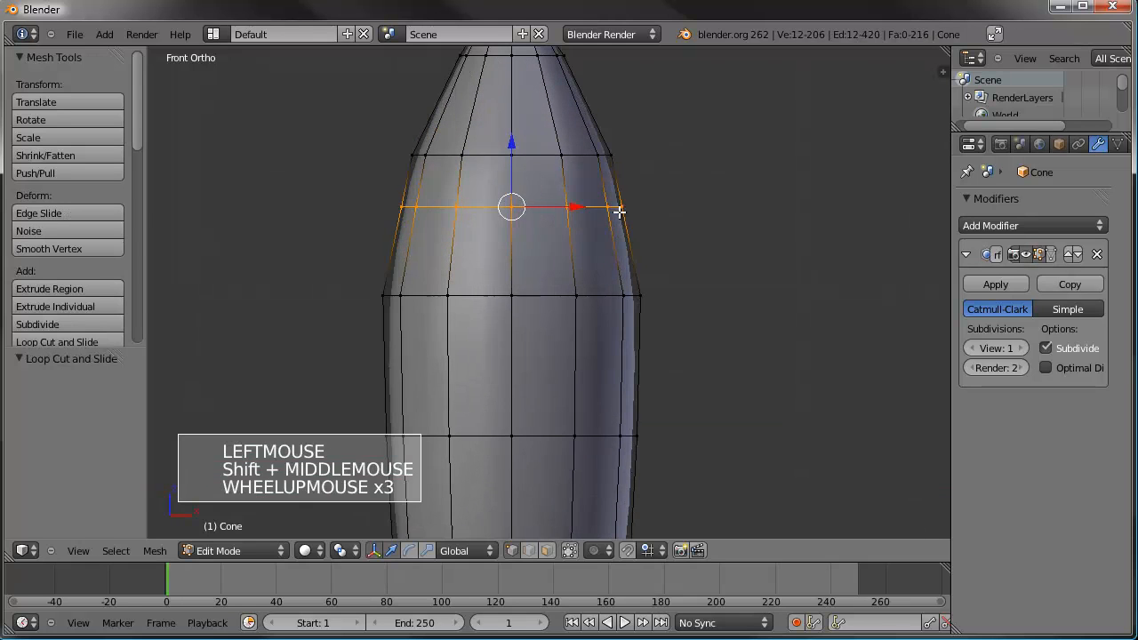
key(s)
click(695, 184)
Add a second loop cut close beneath the new nose ring and scale it by about 1.007.
key(ctrl+r)
click(653, 213)
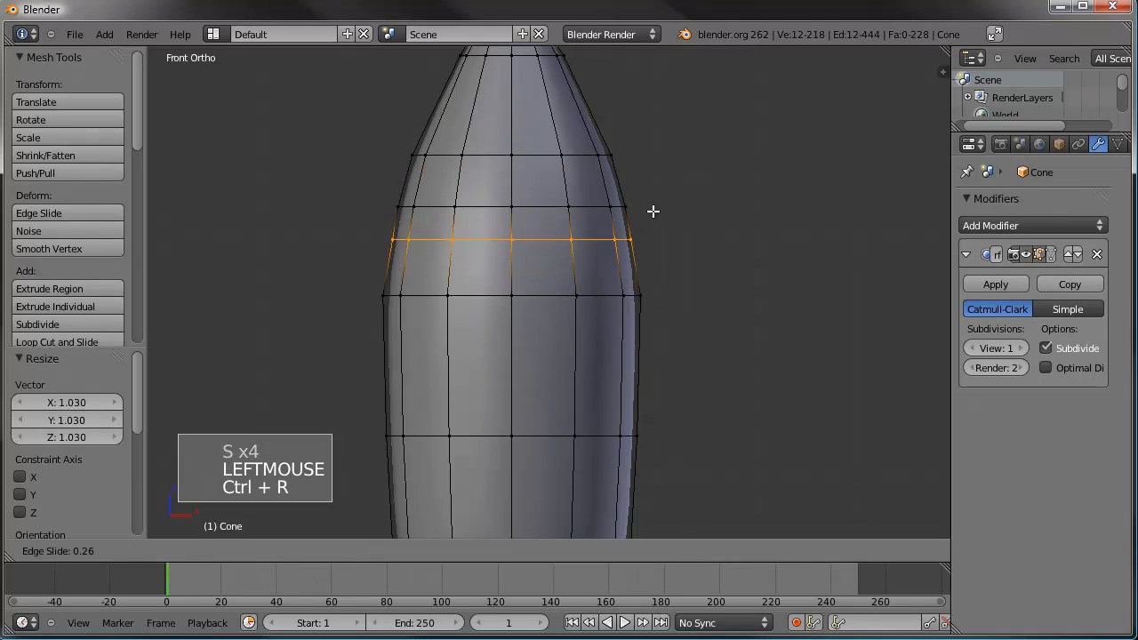
click(658, 188)
scroll(653, 205, up, 2)
shift+scroll(652, 205, down, 1)
shift+middle_drag(652, 205, 668, 246)
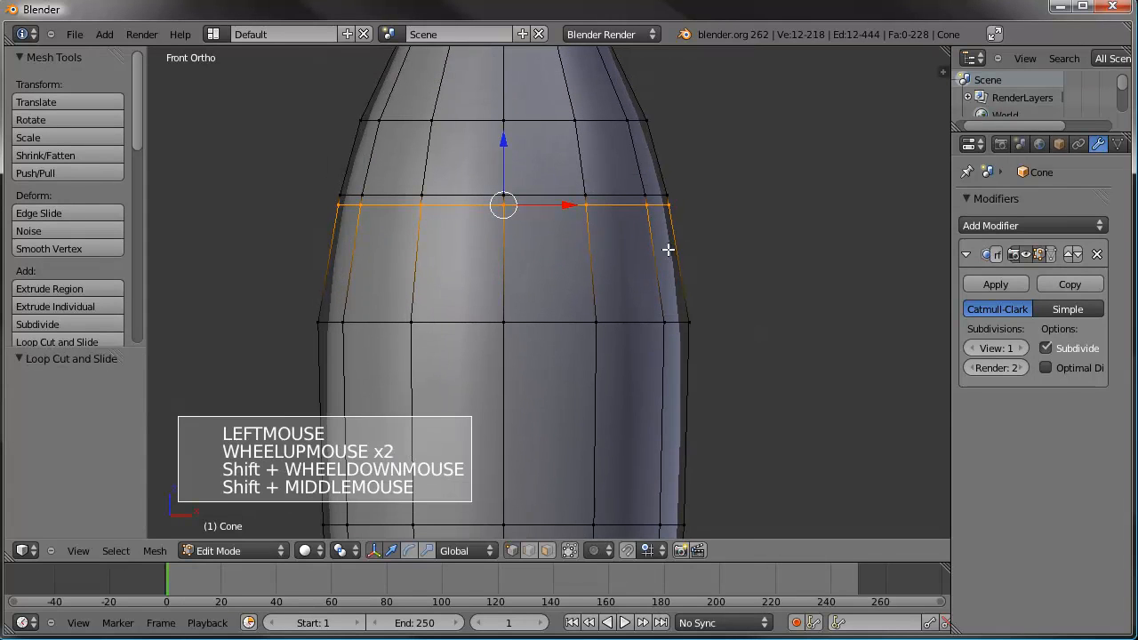
key(s)
click(681, 190)
Add a centred loop cut between the two close nose rings and scale it by about 0.934 to form a groove.
key(ctrl+r)
click(673, 197)
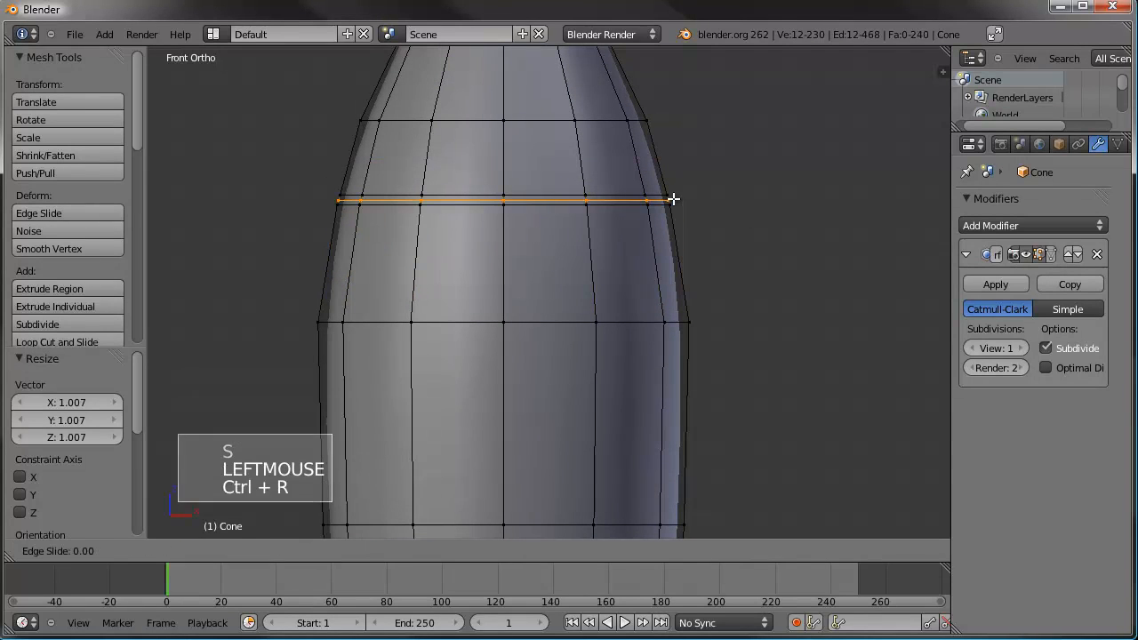
click(674, 199)
key(s)
key(s)
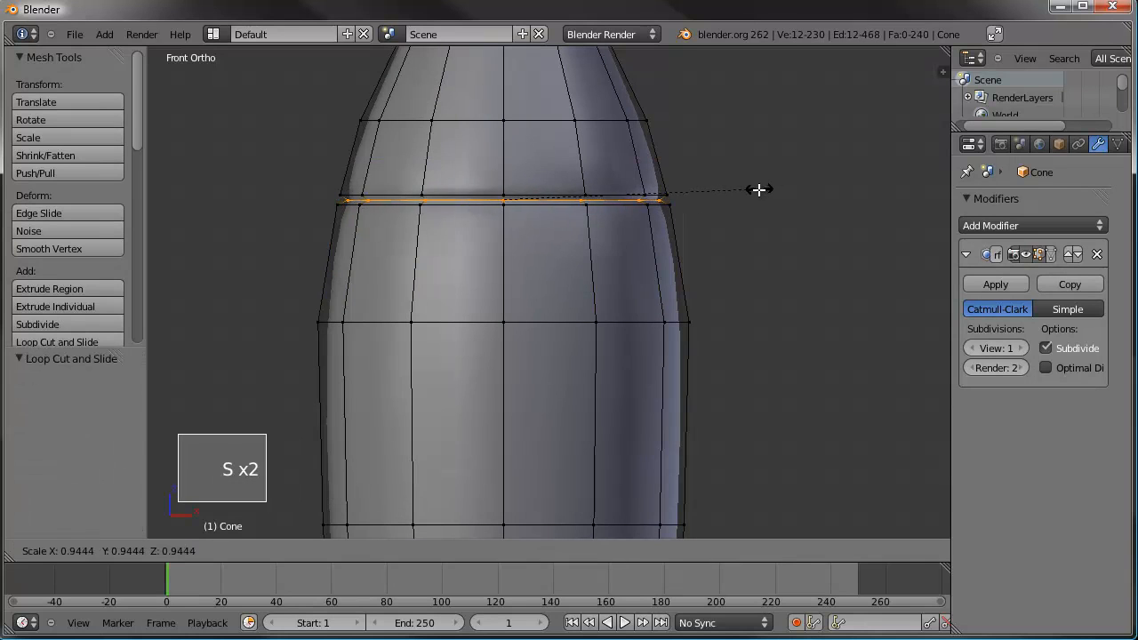
click(757, 189)
Add supporting loop cuts just above and just below the nose groove.
key(ctrl+r)
click(718, 160)
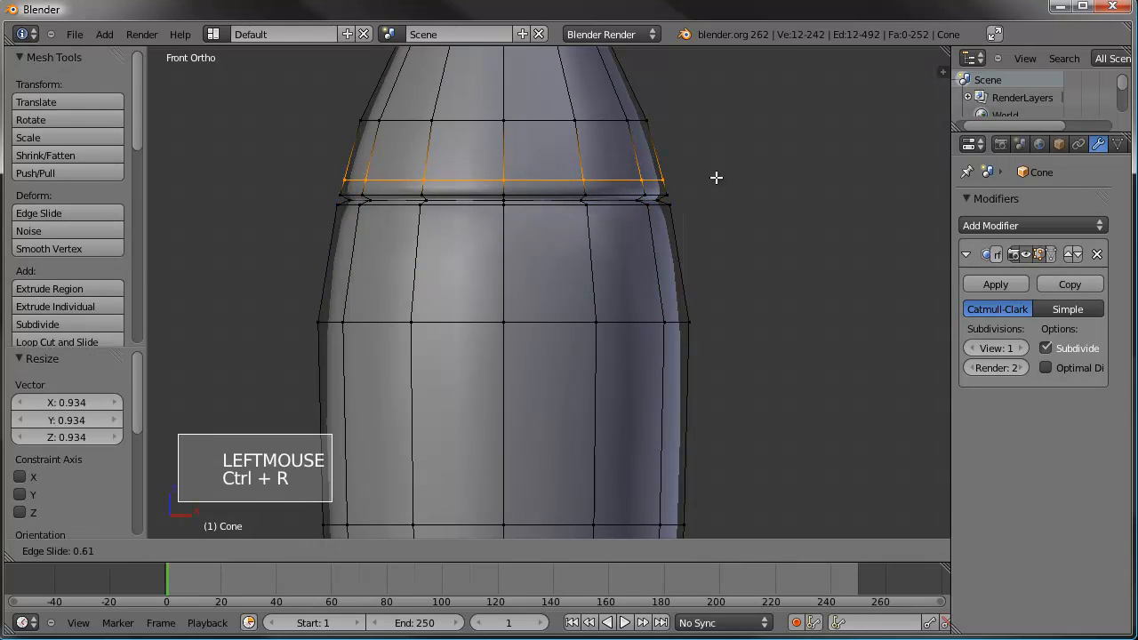
click(716, 180)
key(ctrl+r)
click(703, 251)
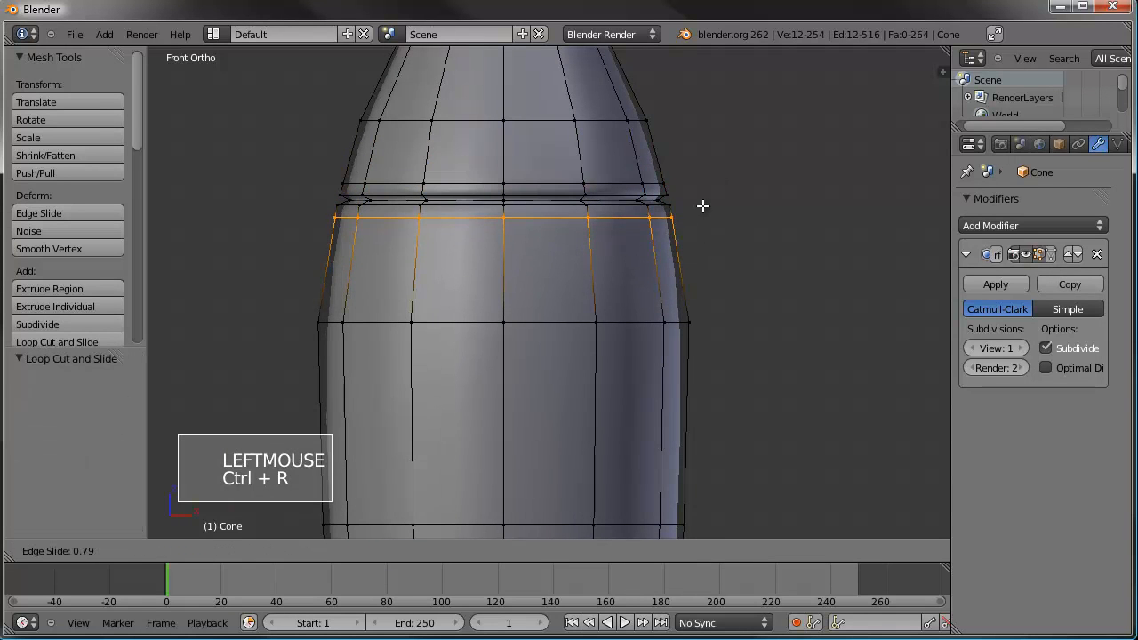
click(702, 202)
Return to Object Mode, examine the whole grooved body and reselect it.
key(Tab)
scroll(643, 241, down, 8)
shift+middle_drag(643, 241, 552, 264)
key(a)
right_click(552, 266)
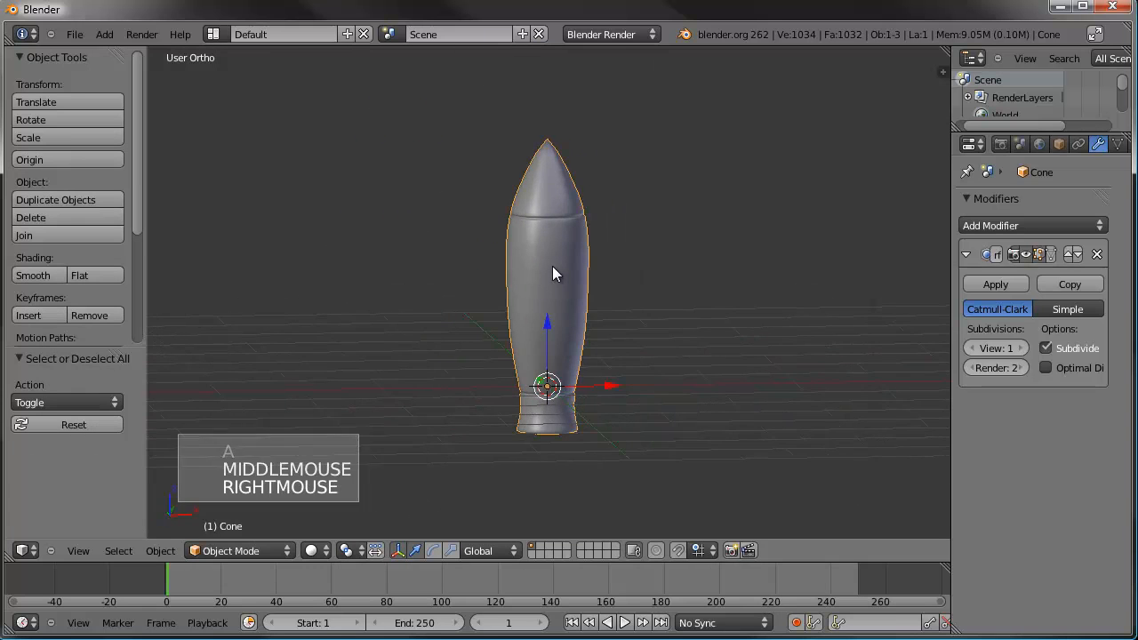
Add a cube to the rocket mesh in Edit Mode and move it beside the body by 1.415 in X and -0.185 in Z.
key(KP_1)
scroll(552, 266, up, 1)
shift+middle_drag(596, 397, 592, 315)
scroll(593, 328, up, 1)
scroll(592, 328, up, 1)
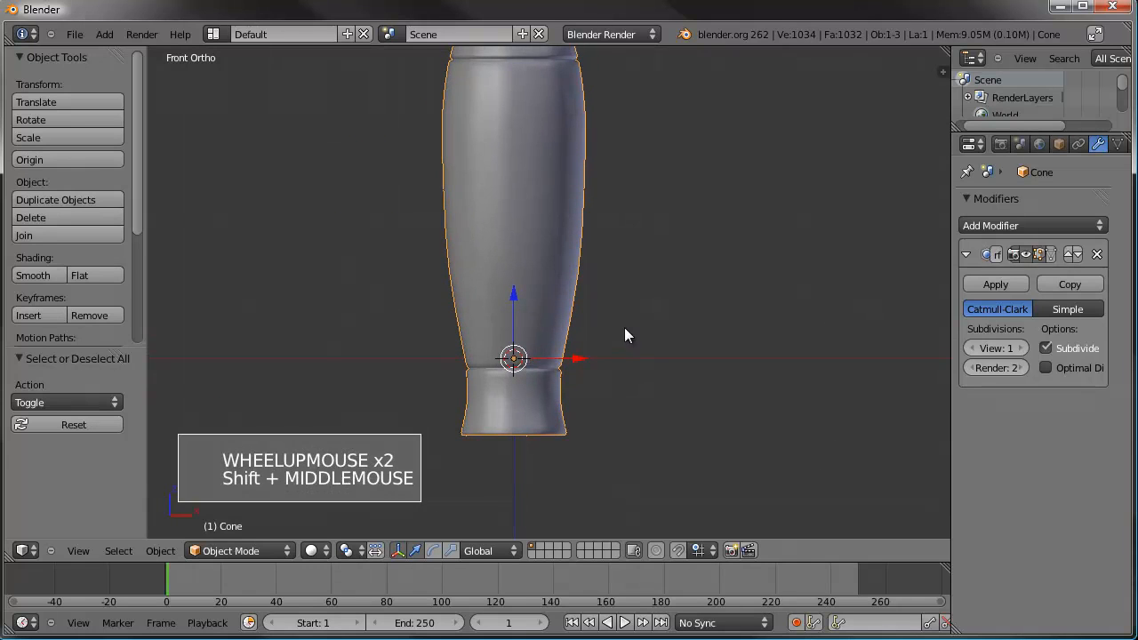
key(Tab)
shift+middle_drag(617, 378, 561, 317)
key(a)
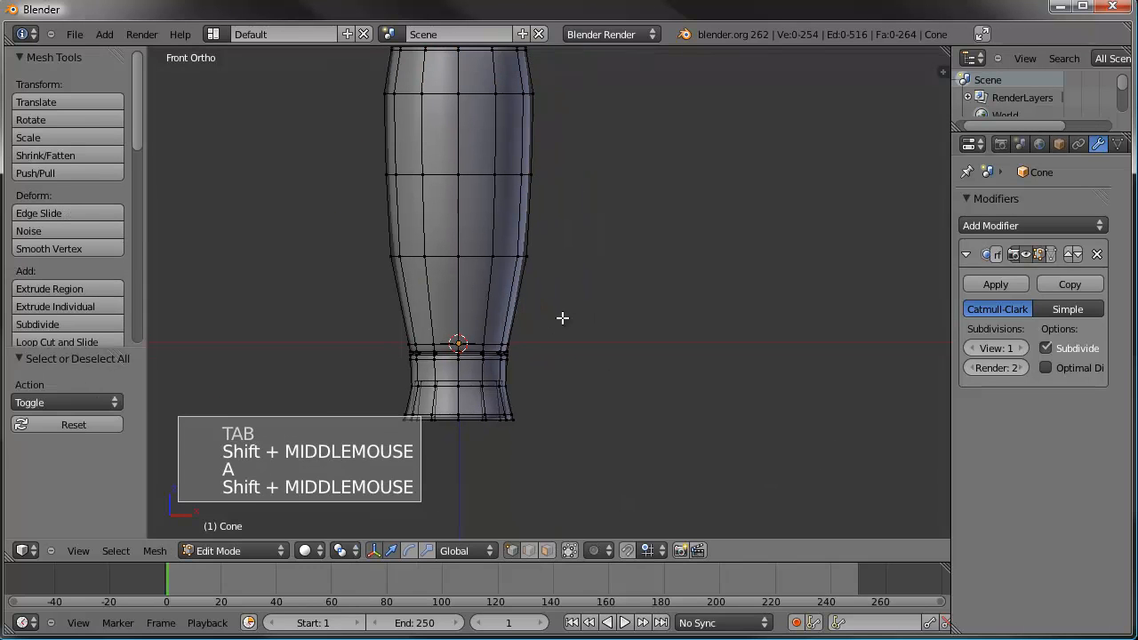
key(shift+a)
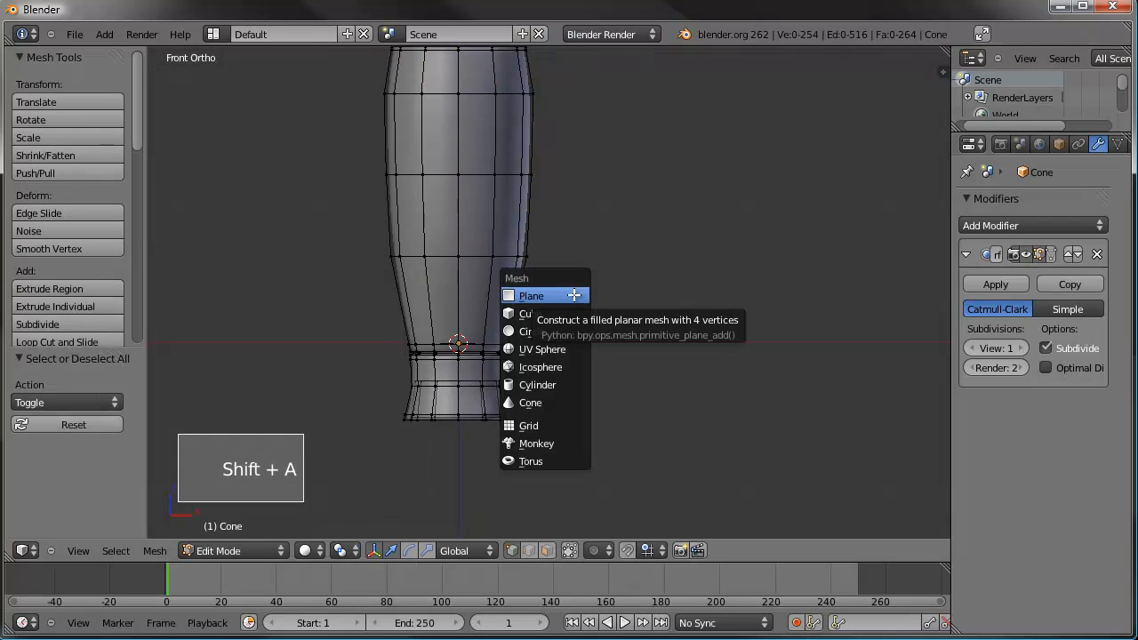
click(570, 308)
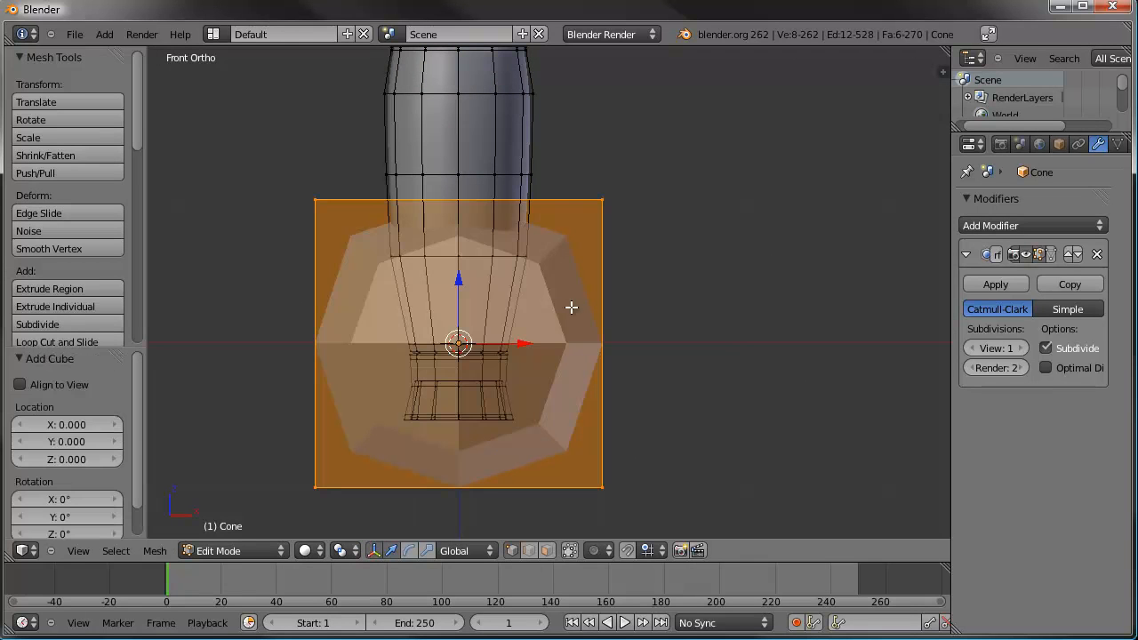
key(g)
click(808, 314)
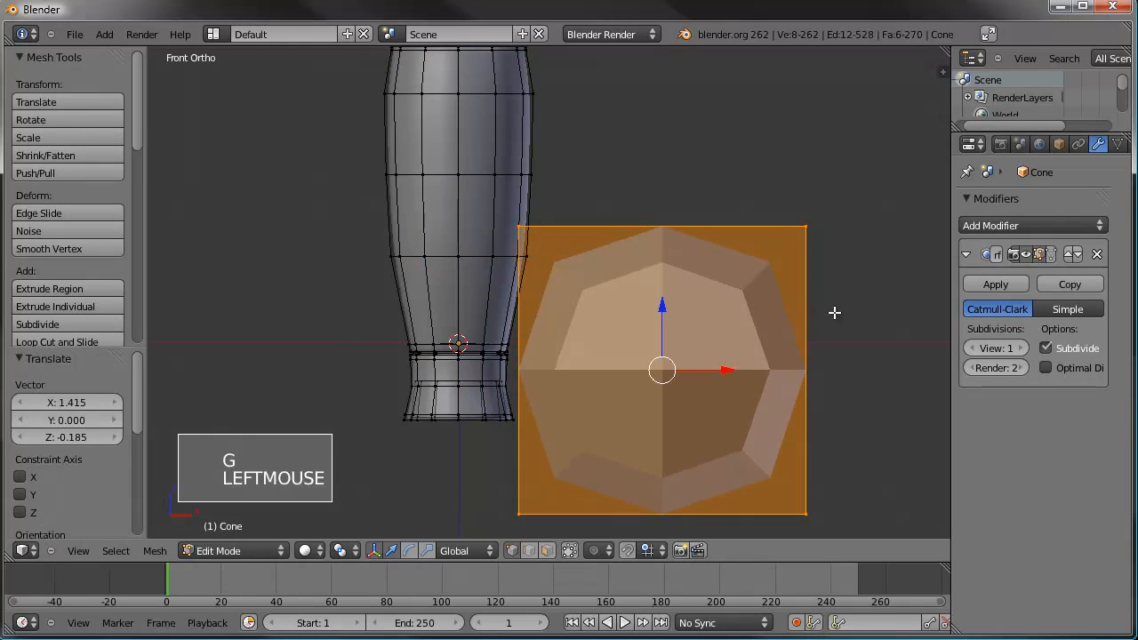
Flatten the cube into a thin plate by scaling it along Y by about -0.0147 in top view.
key(KP_7)
shift+middle_drag(771, 342, 724, 246)
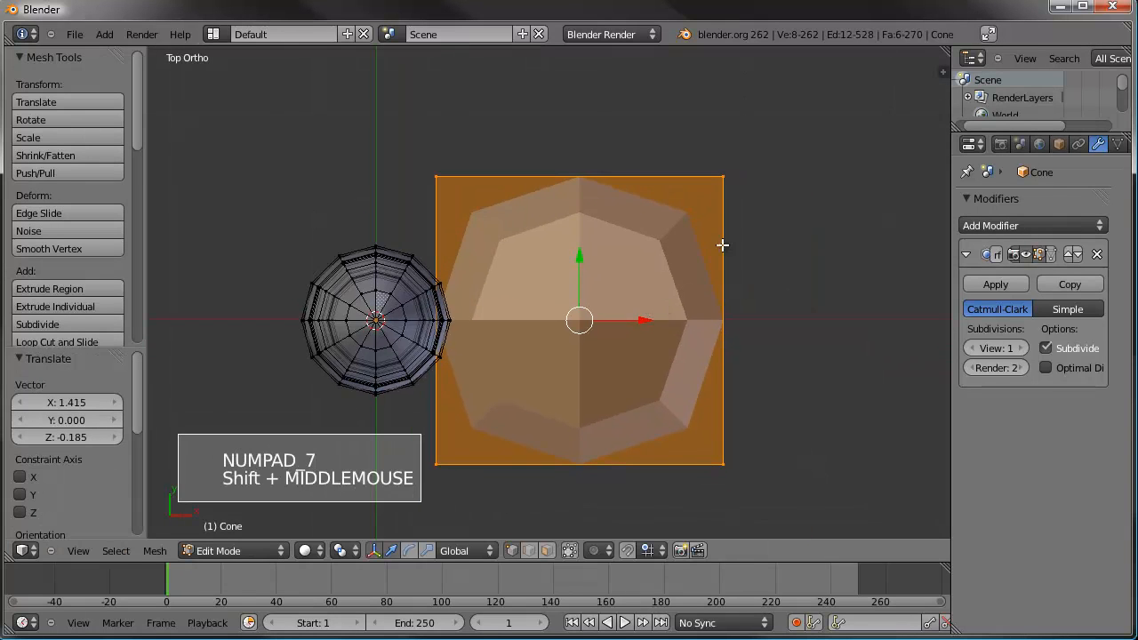
key(s)
key(y)
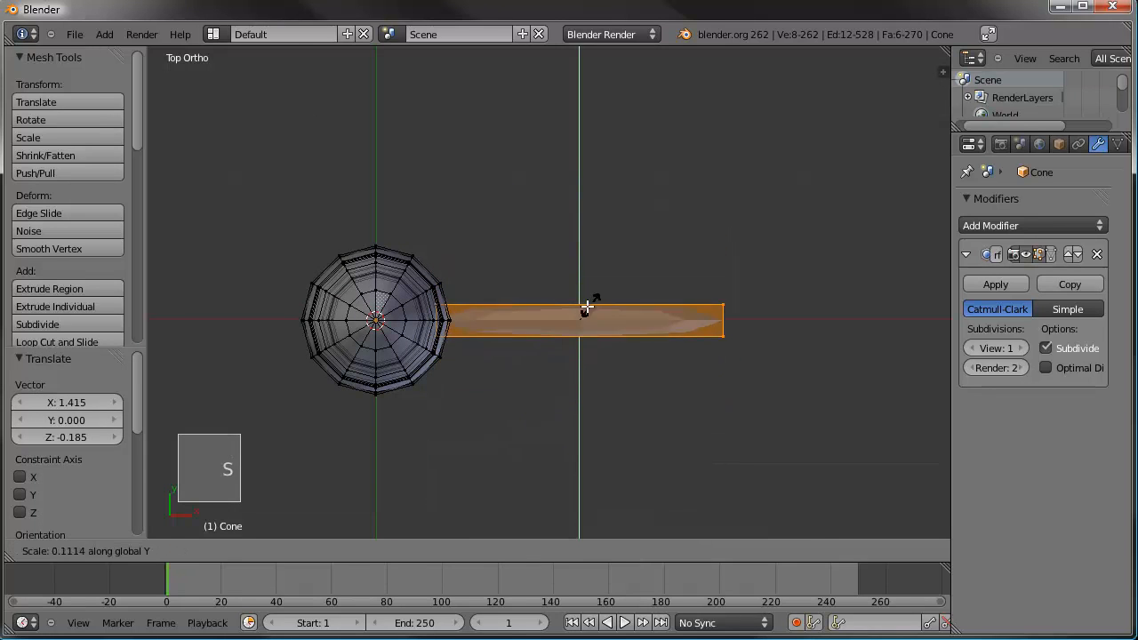
click(578, 319)
Add a loop cut around the rim of the thin plate, splitting its thickness into front and back halves.
shift+middle_drag(579, 318, 741, 279)
scroll(631, 256, up, 4)
scroll(774, 254, up, 1)
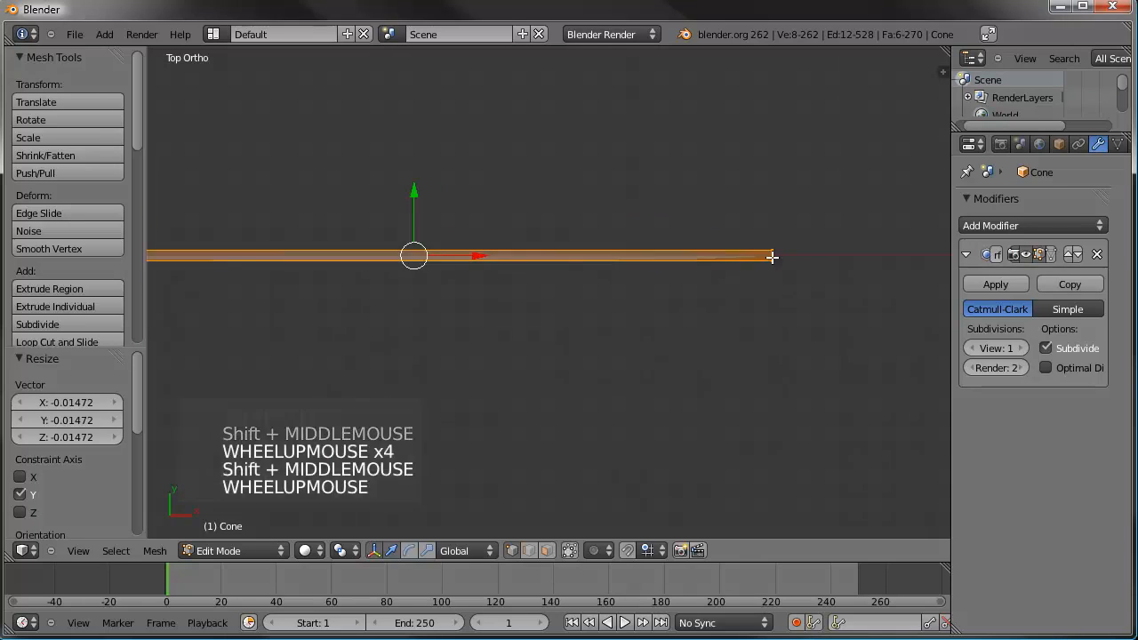
key(ctrl+r)
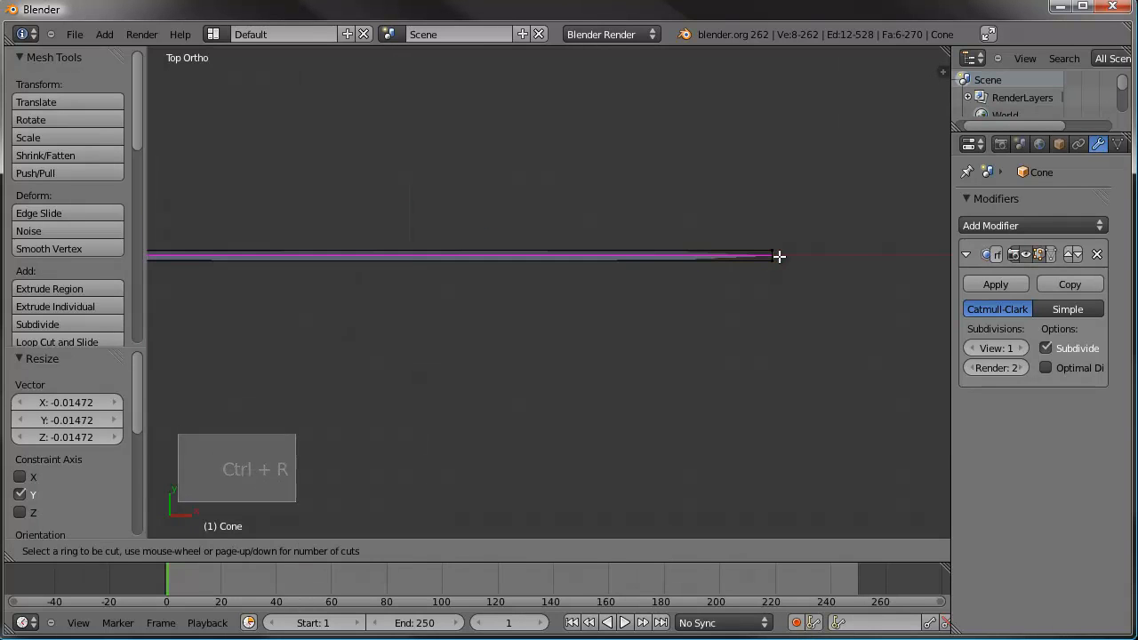
click(779, 256)
click(779, 256)
middle_drag(589, 344, 632, 228)
key(KP_1)
scroll(594, 329, down, 4)
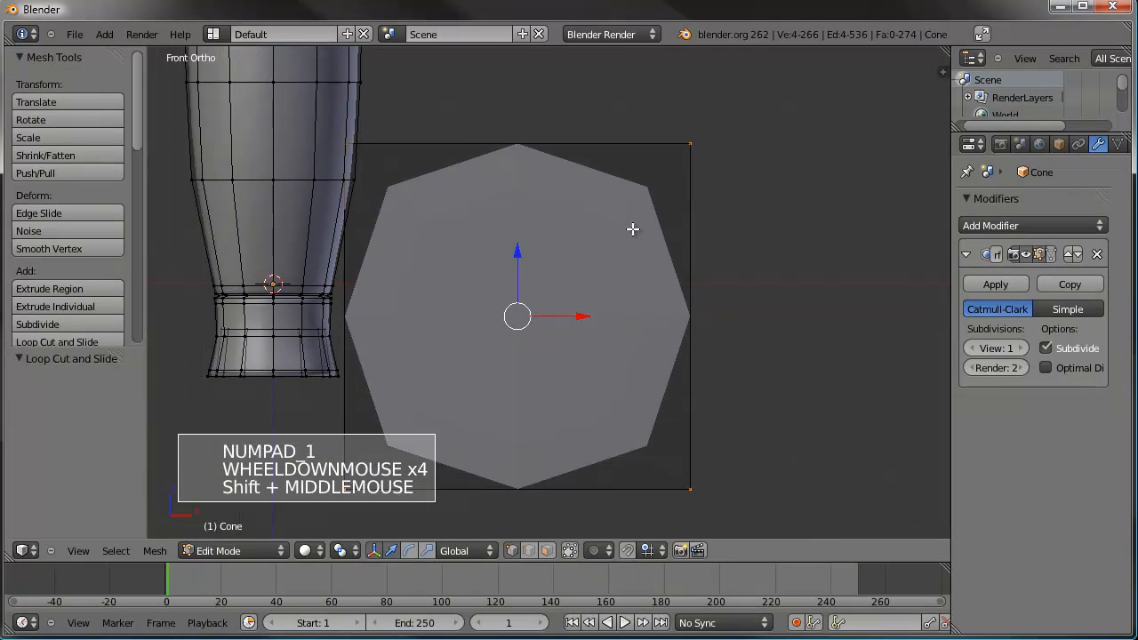
Select the plate's large front and back faces in face select mode and subdivide them with 2 cuts.
click(566, 293)
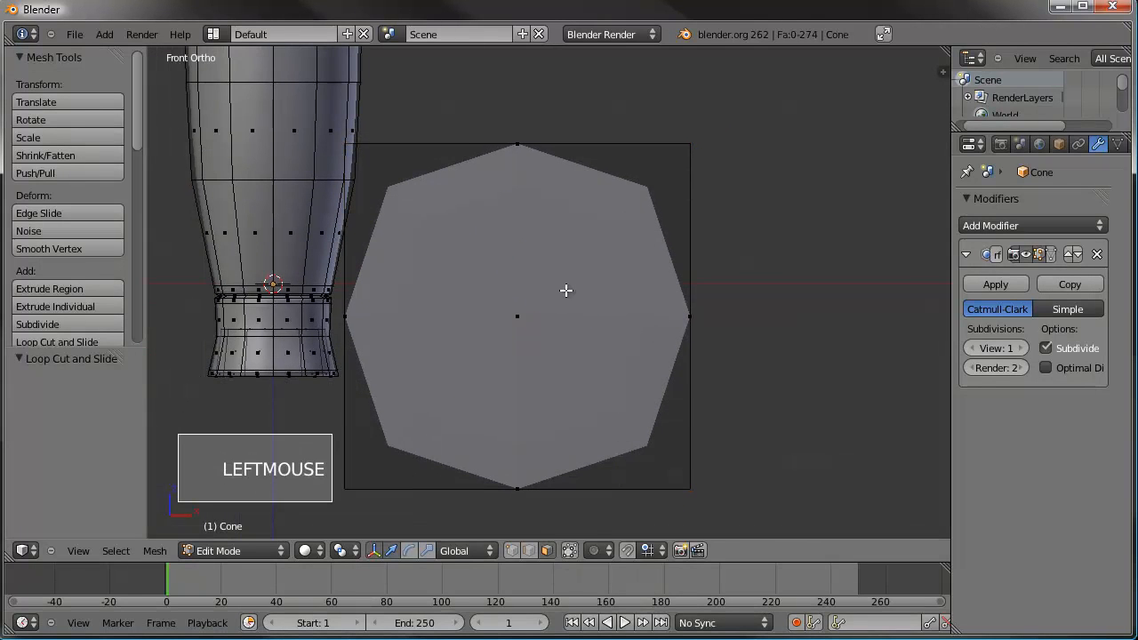
key(a)
key(a)
key(b)
right_click(568, 281)
key(b)
drag(583, 255, 477, 353)
key(w)
click(593, 353)
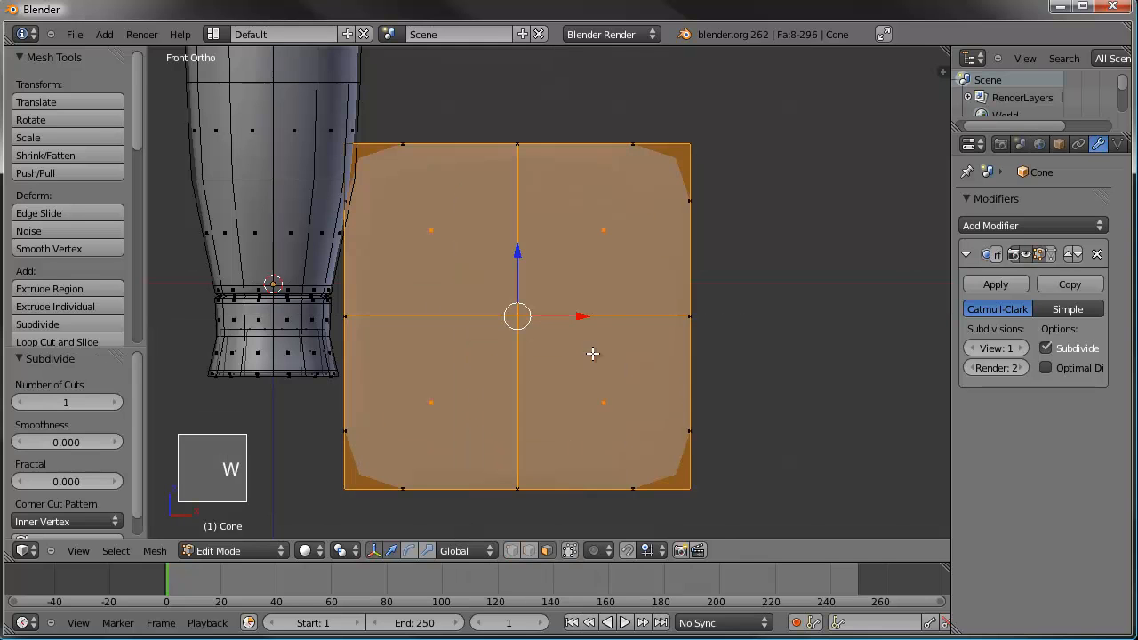
click(113, 403)
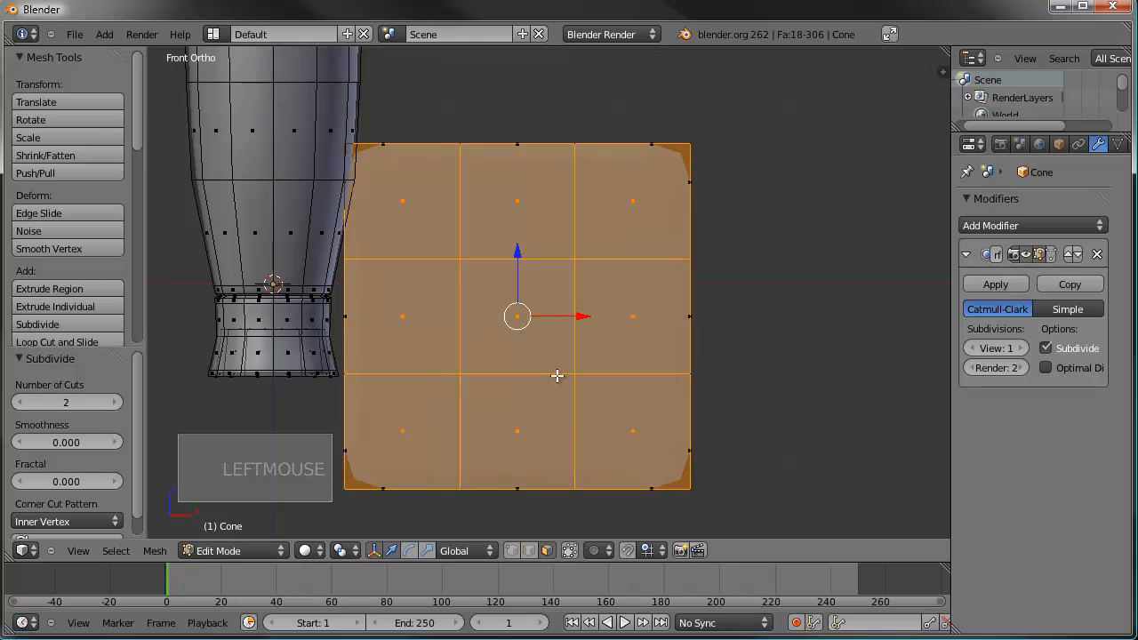
Select the whole linked plate in vertex select mode and scale it down to roughly half its size.
shift+middle_drag(548, 328, 542, 328)
click(513, 551)
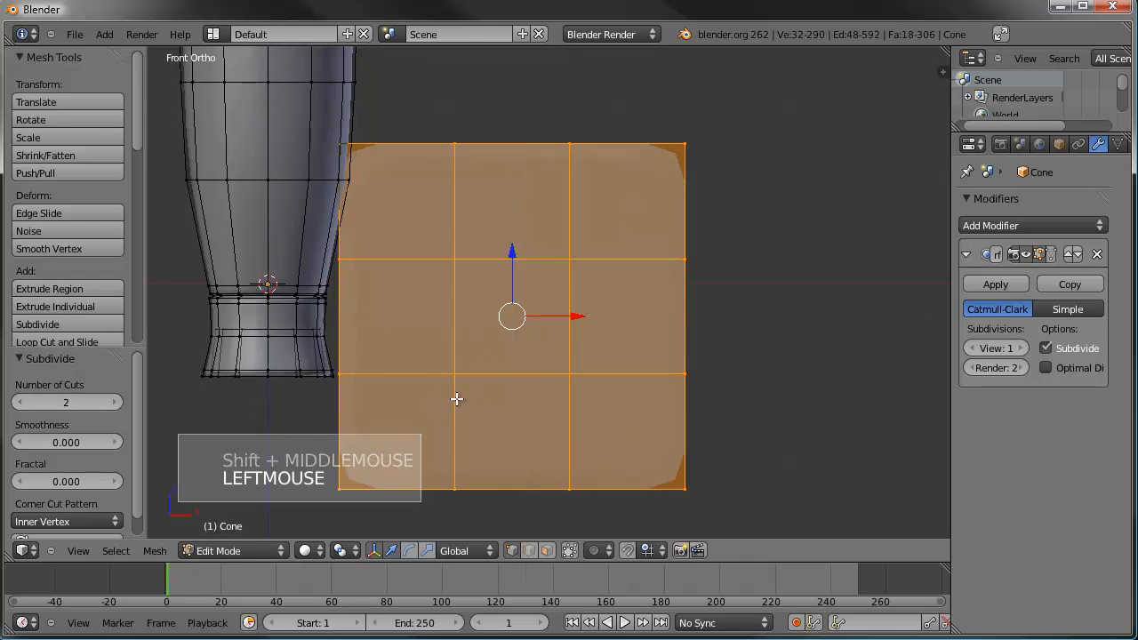
key(a)
key(b)
drag(732, 104, 427, 503)
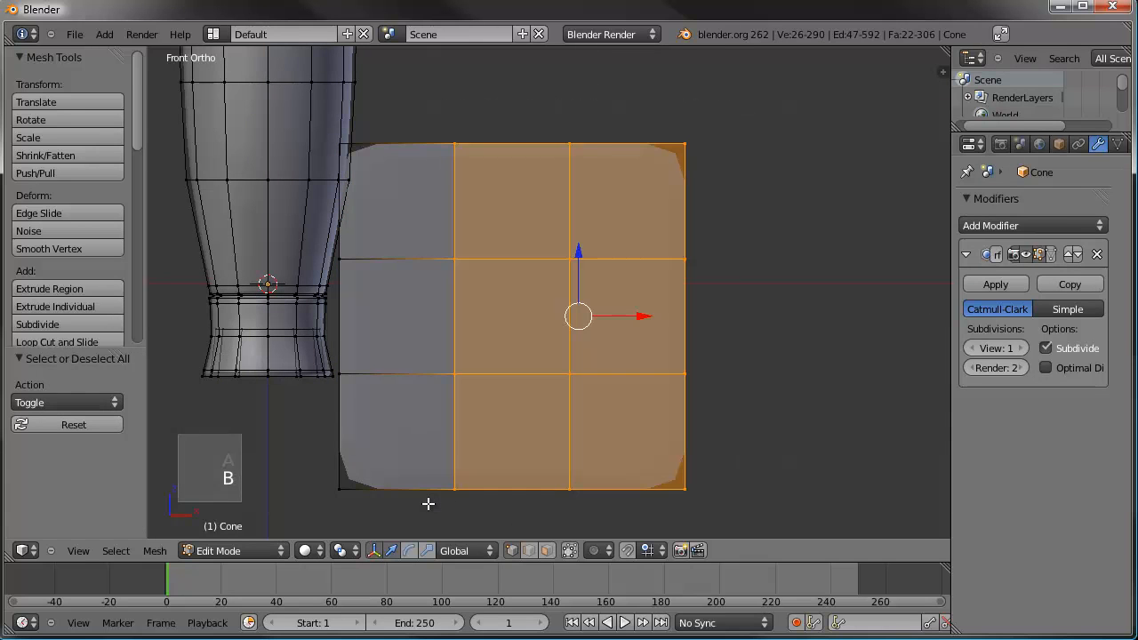
key(ctrl+l)
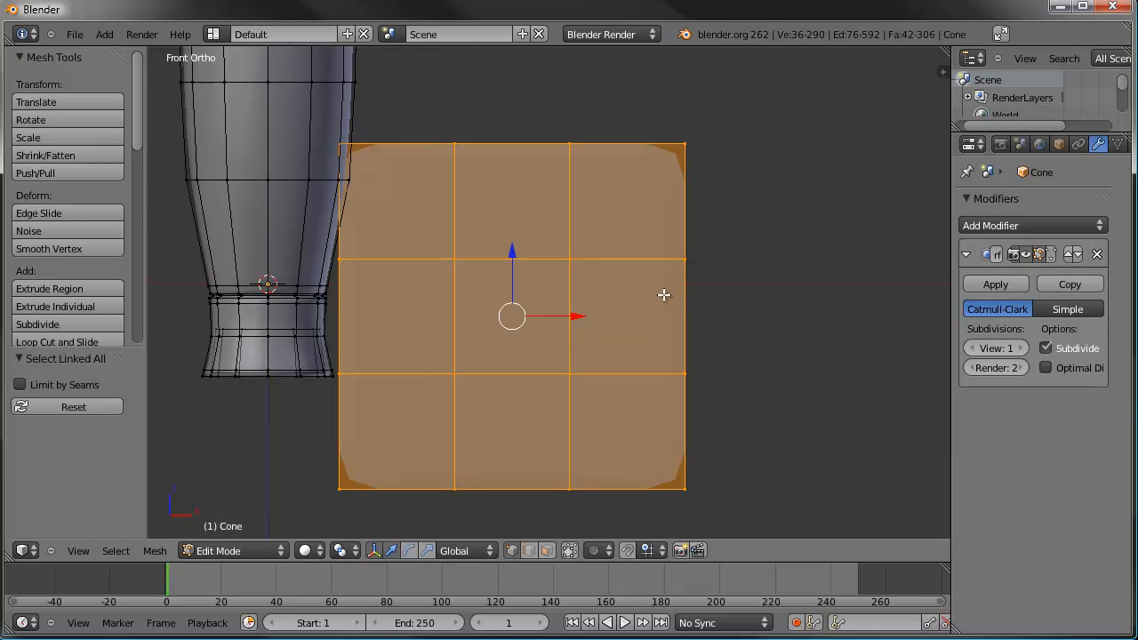
key(s)
click(583, 314)
Move the scaled plate so it sits just beside the rocket's flared base.
shift+middle_drag(583, 315, 640, 308)
key(g)
click(567, 365)
shift+middle_drag(536, 338, 569, 312)
key(g)
click(571, 317)
shift+middle_drag(516, 336, 531, 358)
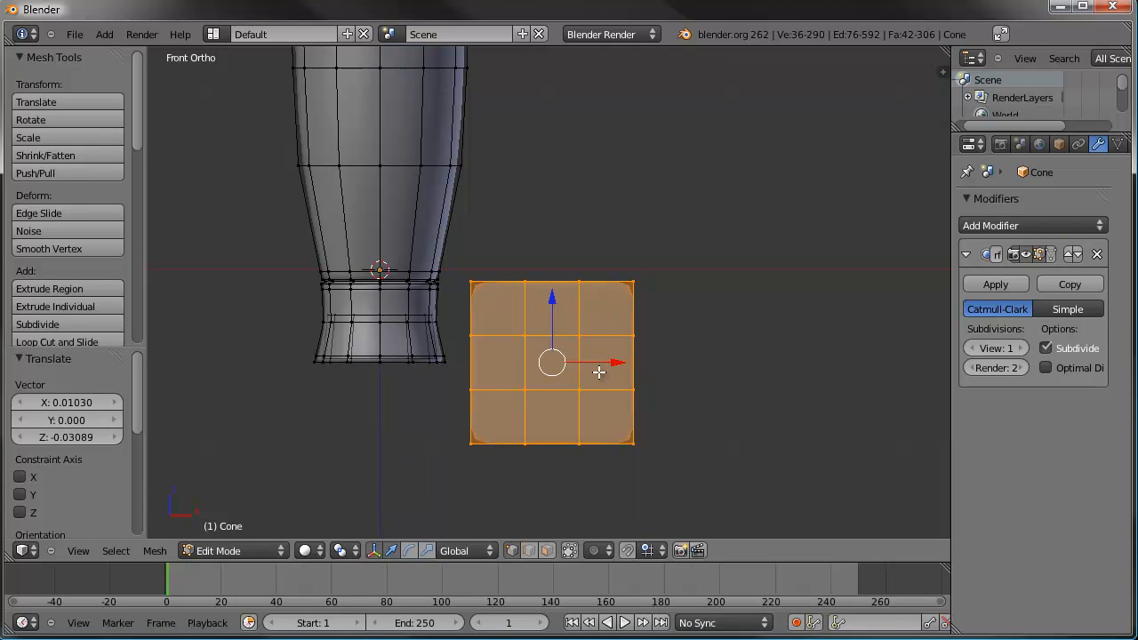
key(a)
key(b)
drag(593, 258, 505, 304)
key(g)
right_click(589, 272)
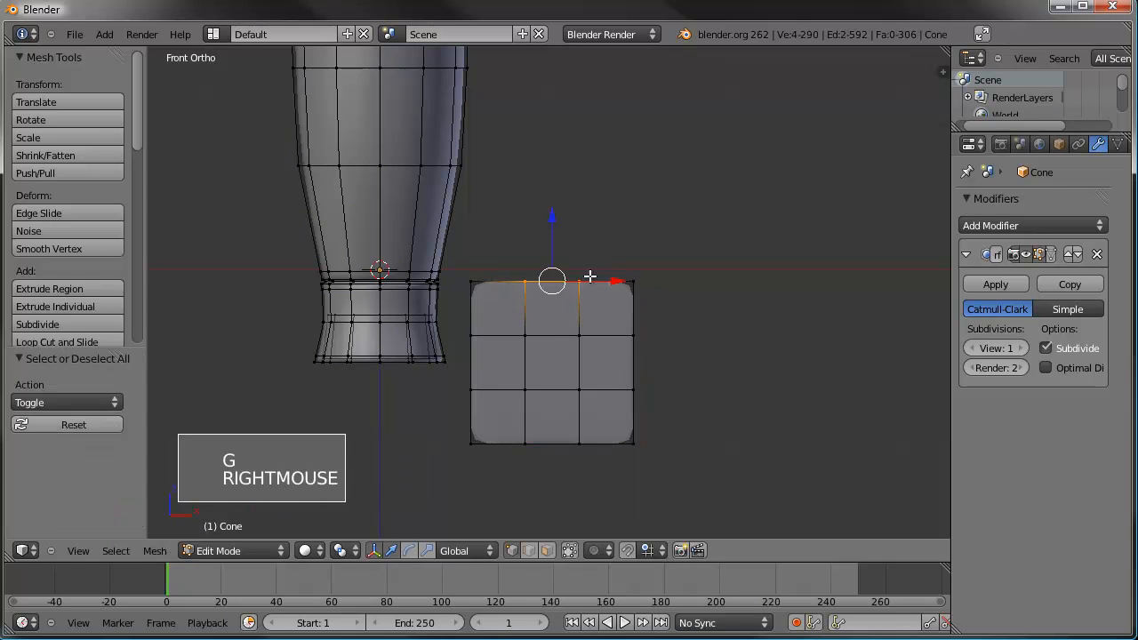
Examine the plate's upper edge and its thin side up close from an angle.
scroll(579, 272, up, 1)
middle_drag(578, 272, 495, 373)
scroll(582, 334, up, 5)
scroll(582, 334, up, 2)
scroll(581, 334, down, 3)
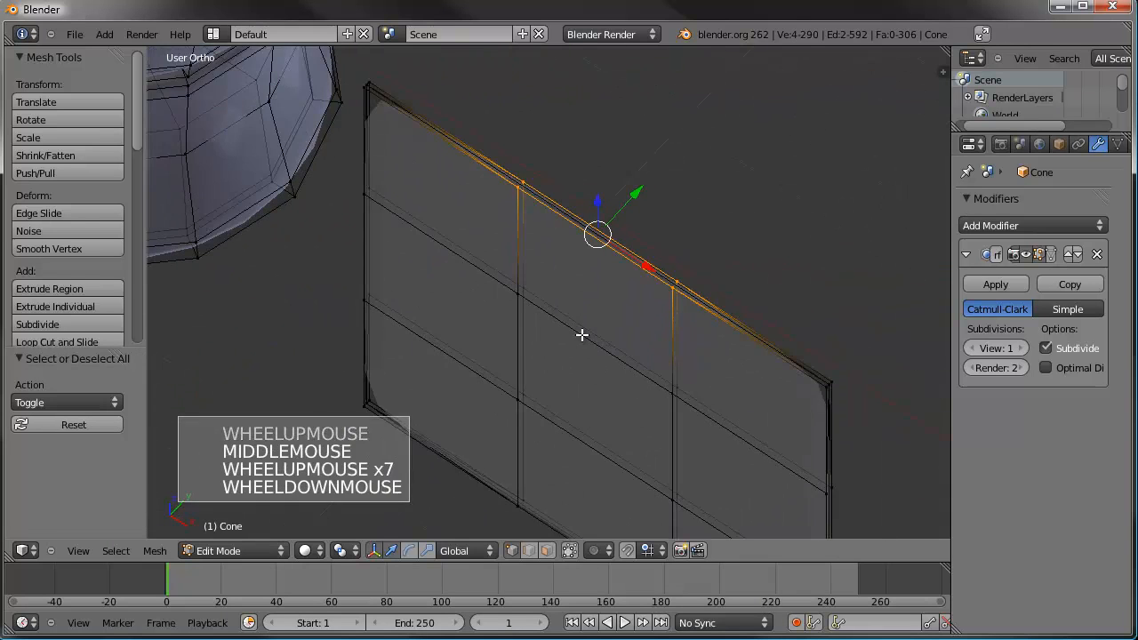
scroll(621, 293, up, 6)
scroll(621, 293, down, 7)
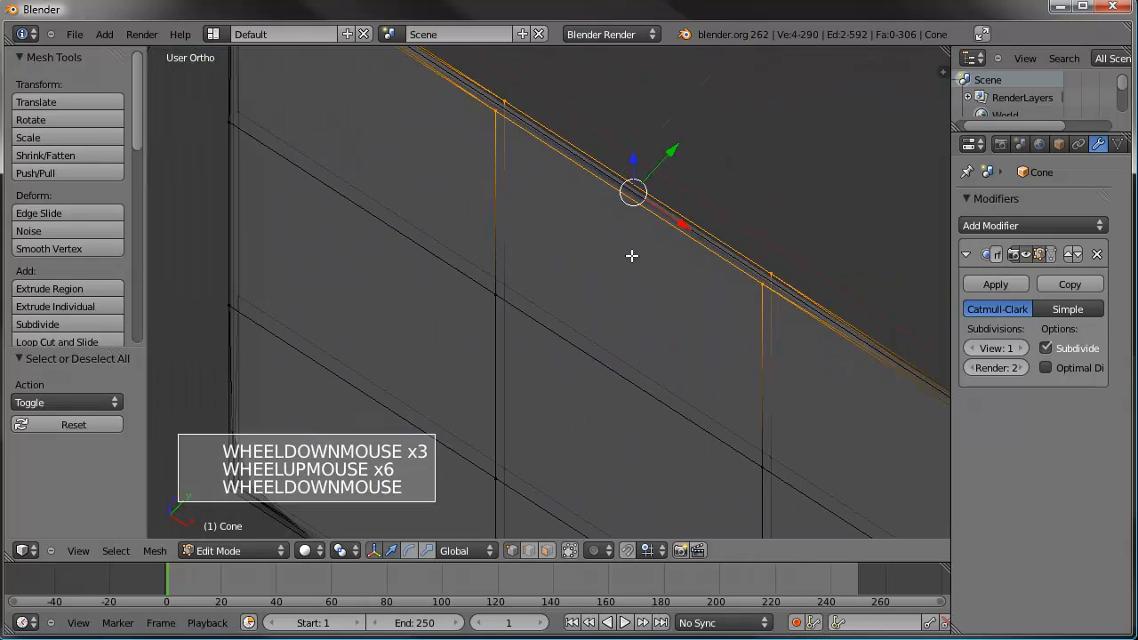
shift+middle_drag(583, 295, 571, 257)
middle_drag(506, 282, 583, 163)
key(KP_1)
key(a)
key(a)
key(b)
drag(752, 68, 363, 468)
key(Delete)
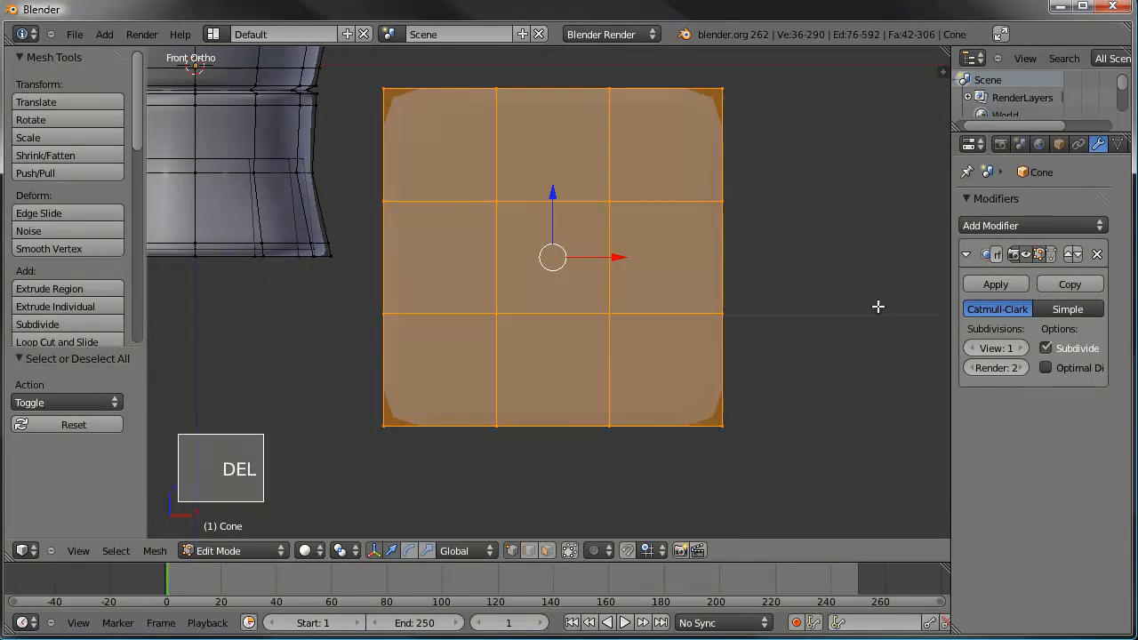
middle_drag(876, 305, 559, 338)
Delete the plate's back-side and middle-loop vertices, keeping only the flat front 4 by 4 vertex grid.
key(KP_7)
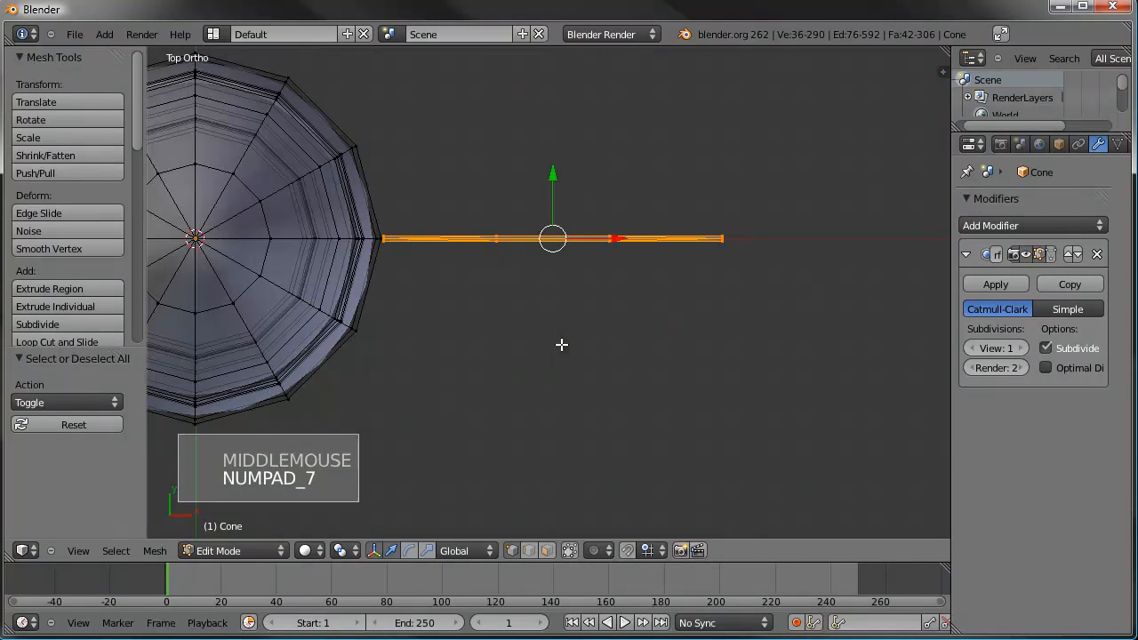
key(a)
key(a)
scroll(764, 213, up, 1)
scroll(830, 175, up, 1)
key(b)
drag(831, 175, 308, 215)
scroll(401, 223, up, 2)
shift+middle_drag(401, 223, 643, 279)
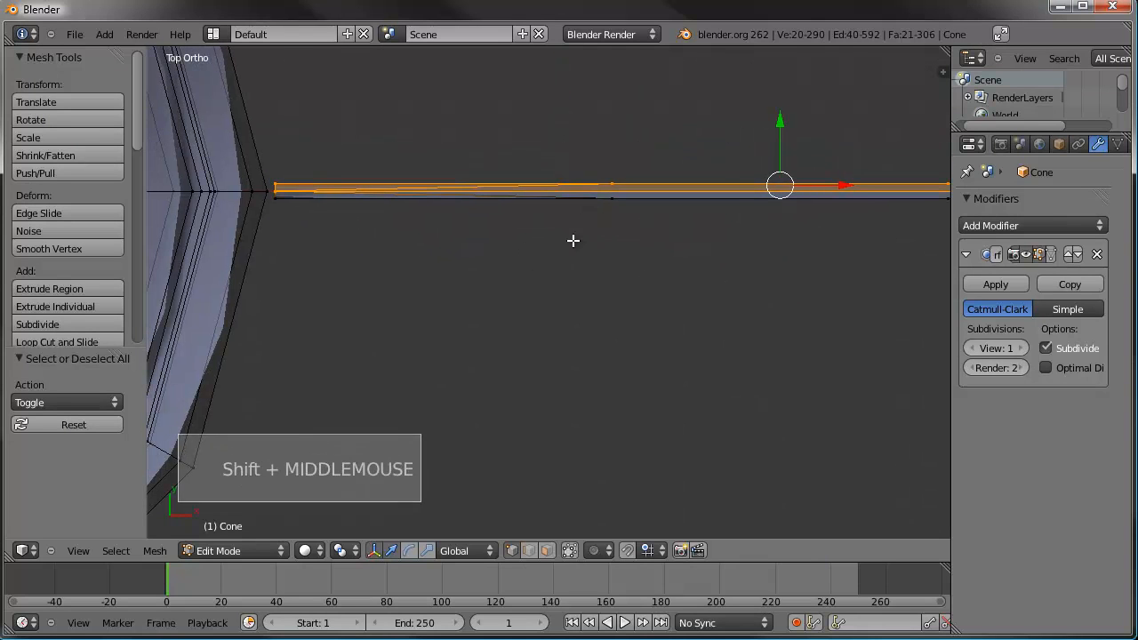
scroll(573, 240, down, 4)
key(Delete)
click(493, 223)
middle_drag(493, 223, 350, 112)
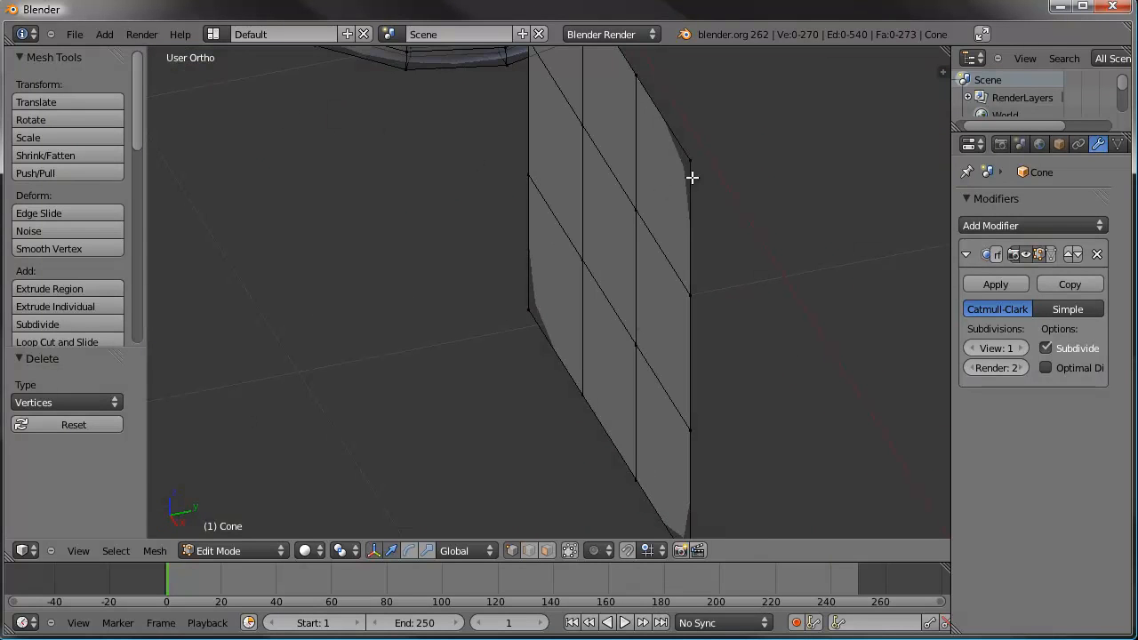
key(KP_1)
scroll(691, 178, down, 2)
shift+middle_drag(690, 178, 734, 241)
scroll(653, 192, down, 1)
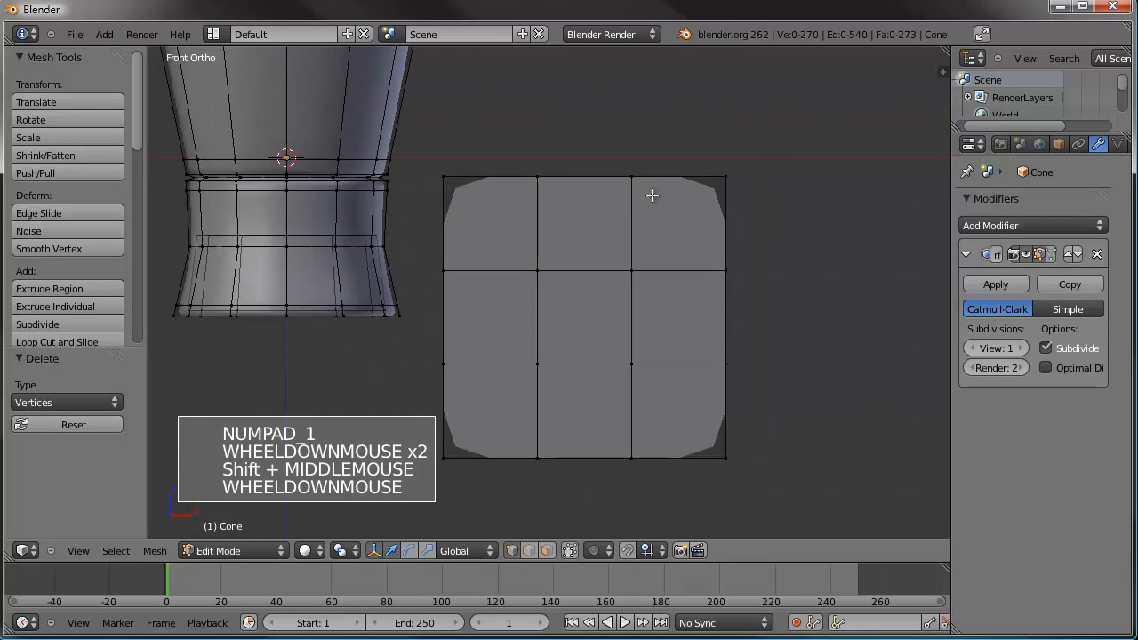
shift+middle_drag(652, 193, 705, 214)
key(a)
key(a)
key(b)
drag(571, 170, 489, 225)
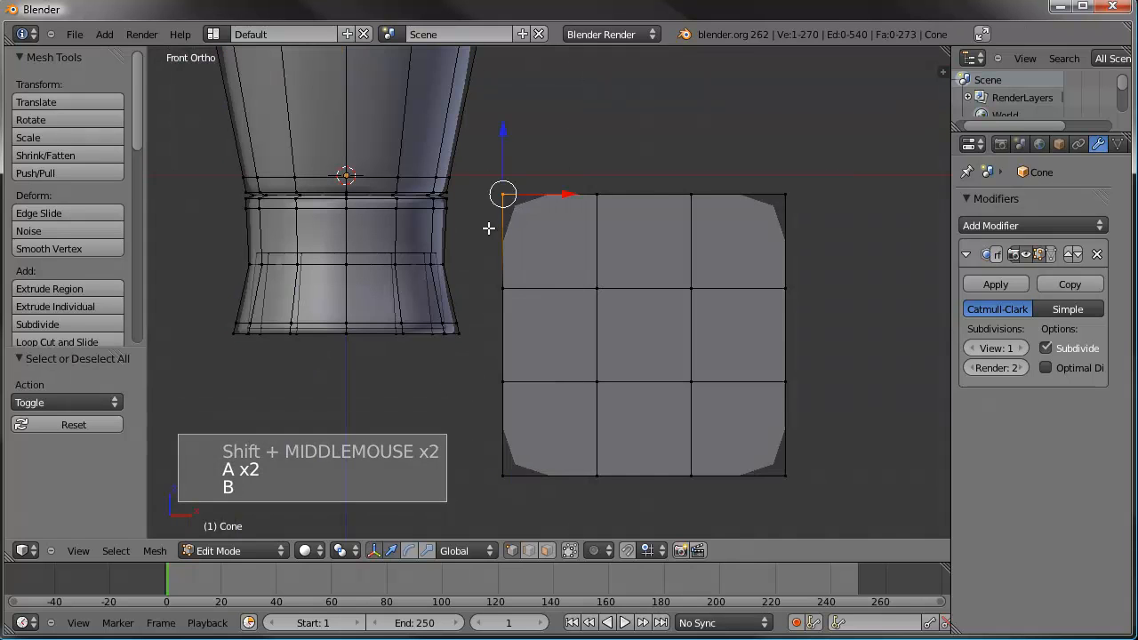
key(g)
right_click(510, 203)
Move the upper two vertices of the fin's inner edge up against the body and rotate them to follow its wall.
key(a)
key(b)
drag(546, 178, 492, 318)
key(g)
click(461, 256)
key(r)
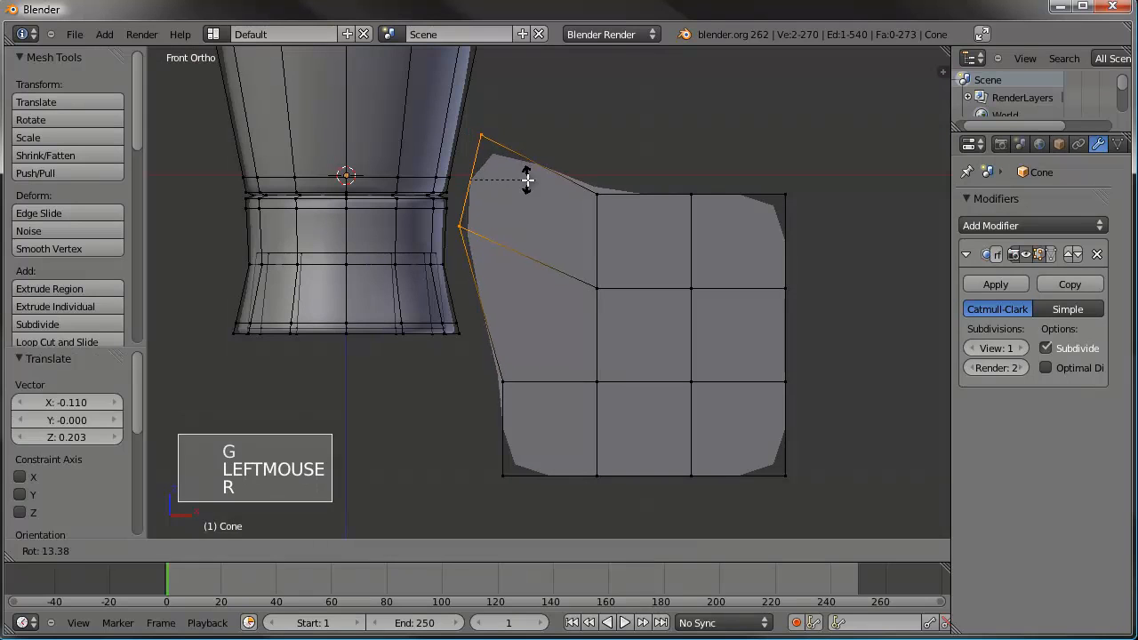
click(519, 165)
key(g)
click(514, 120)
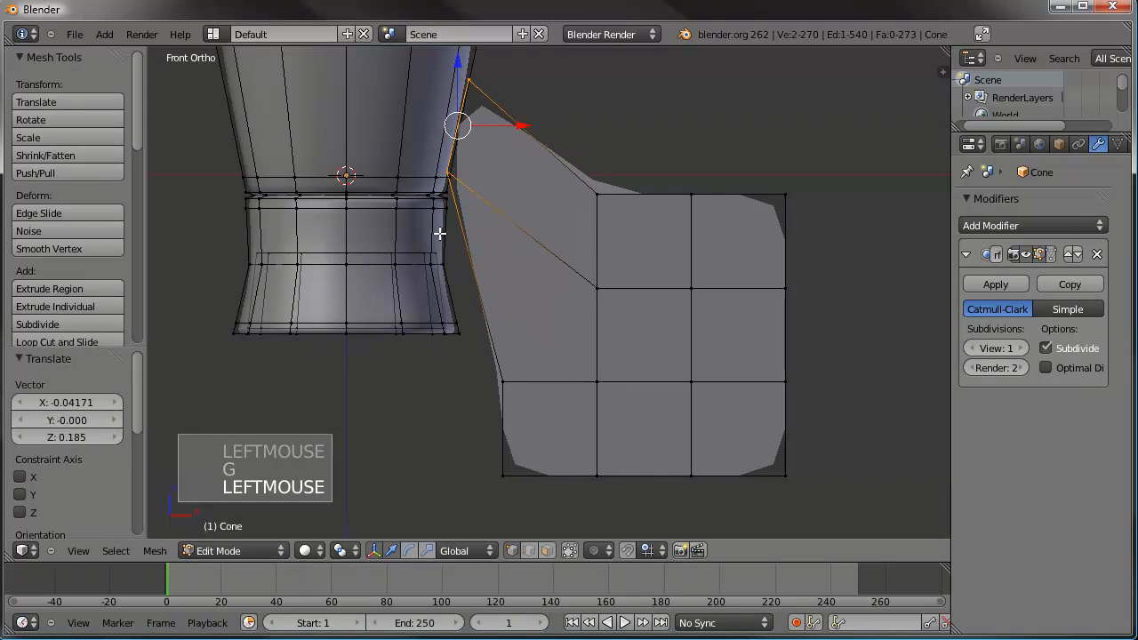
shift+middle_drag(513, 211, 518, 269)
key(g)
click(511, 262)
Move the upper two vertices of the fin's second and third columns up and inward to form a slope from the body.
key(a)
key(b)
drag(614, 303, 583, 388)
key(g)
click(510, 283)
key(a)
key(b)
drag(680, 243, 743, 390)
key(g)
click(645, 325)
Move the upper two vertices of the fin's outer edge by -0.429 in X and 0.191 in Z.
key(a)
key(b)
drag(824, 237, 789, 349)
key(g)
click(646, 322)
shift+middle_drag(692, 345, 676, 251)
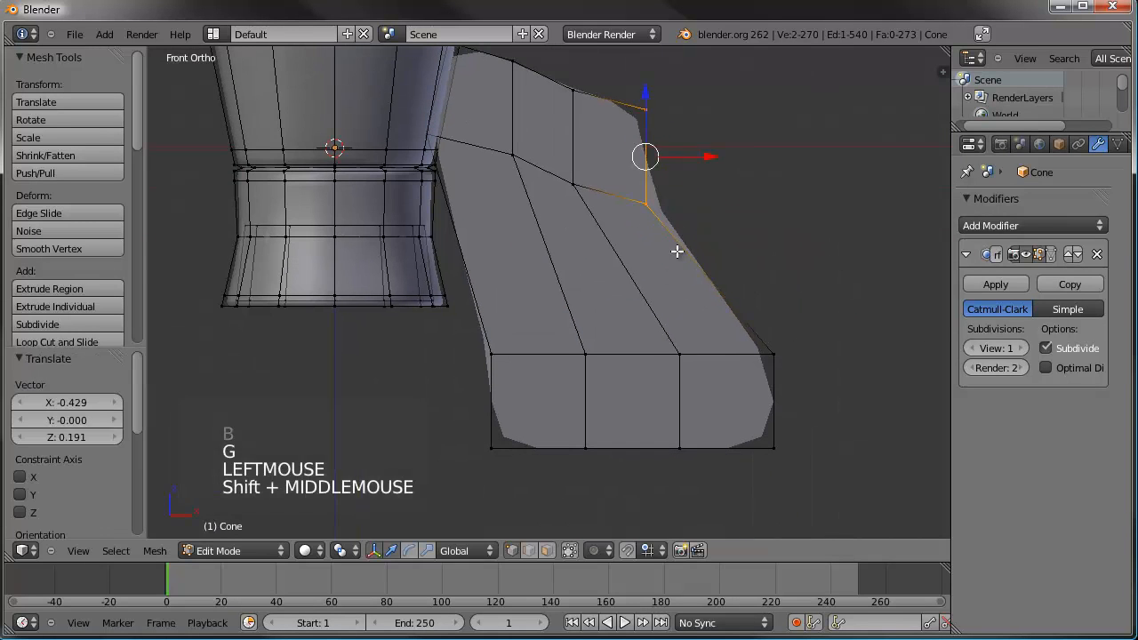
Move the fin's lower and upper outer vertex pairs inward so they lie close beside the third column.
key(a)
key(b)
drag(836, 323, 745, 462)
drag(823, 398, 745, 398)
key(a)
key(b)
drag(685, 78, 630, 213)
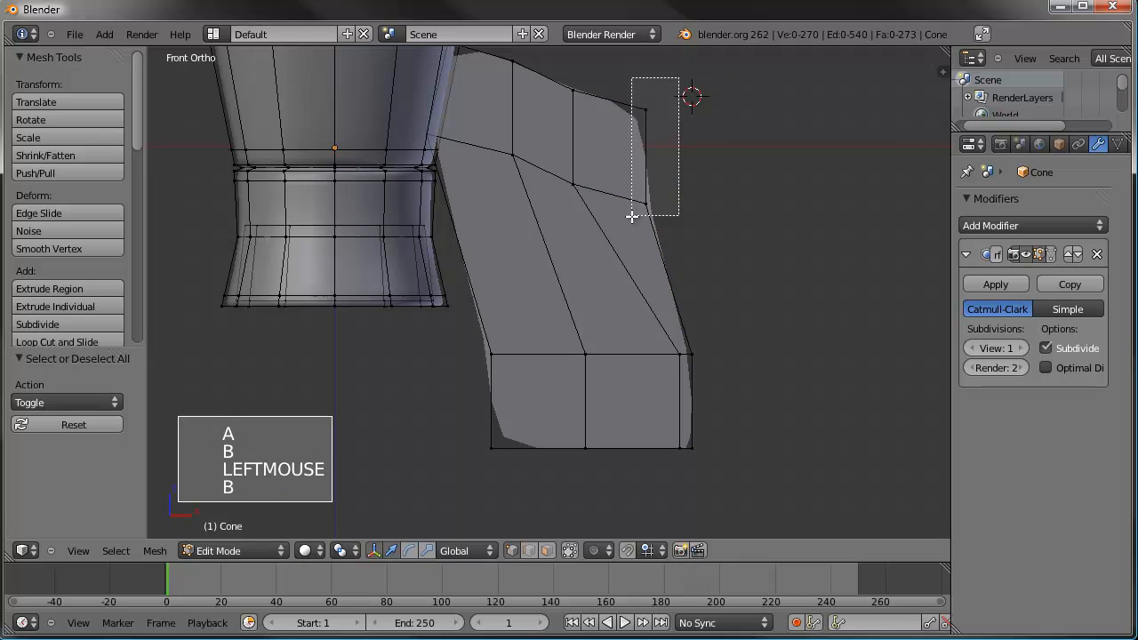
key(g)
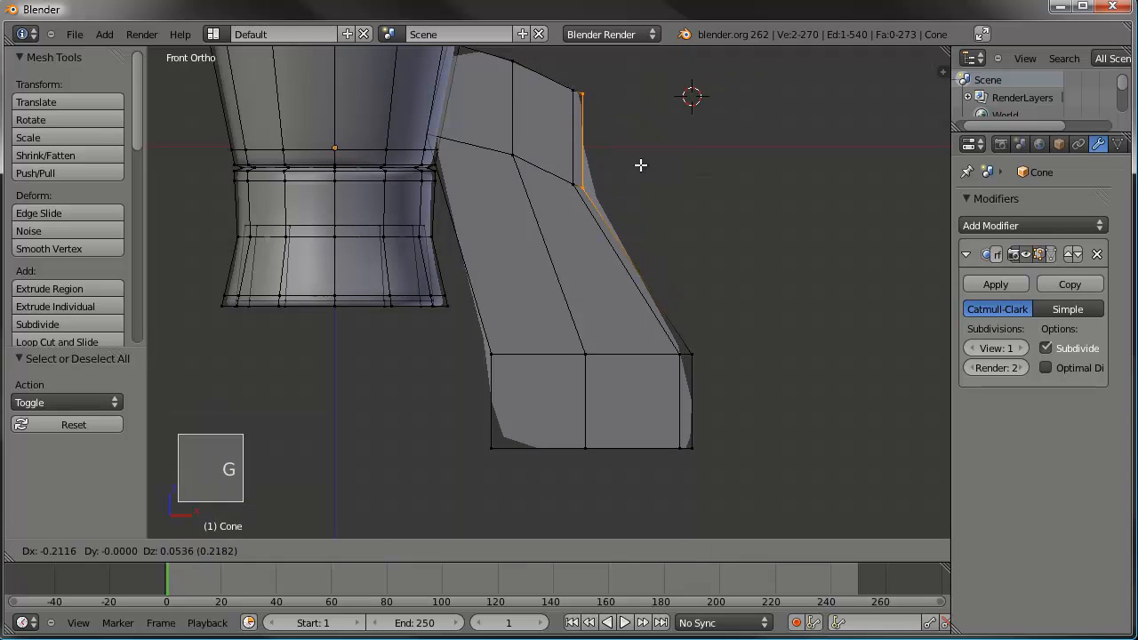
click(631, 189)
Narrow the fin's foot by moving the second column's lower pair inward and the inner edge's lower pair outward beside it.
key(a)
drag(631, 401, 548, 400)
key(a)
key(b)
drag(480, 345, 507, 452)
drag(533, 399, 581, 400)
Raise the outer two vertices of the foot's upper row by about 0.2 and shift them slightly inward.
key(a)
key(b)
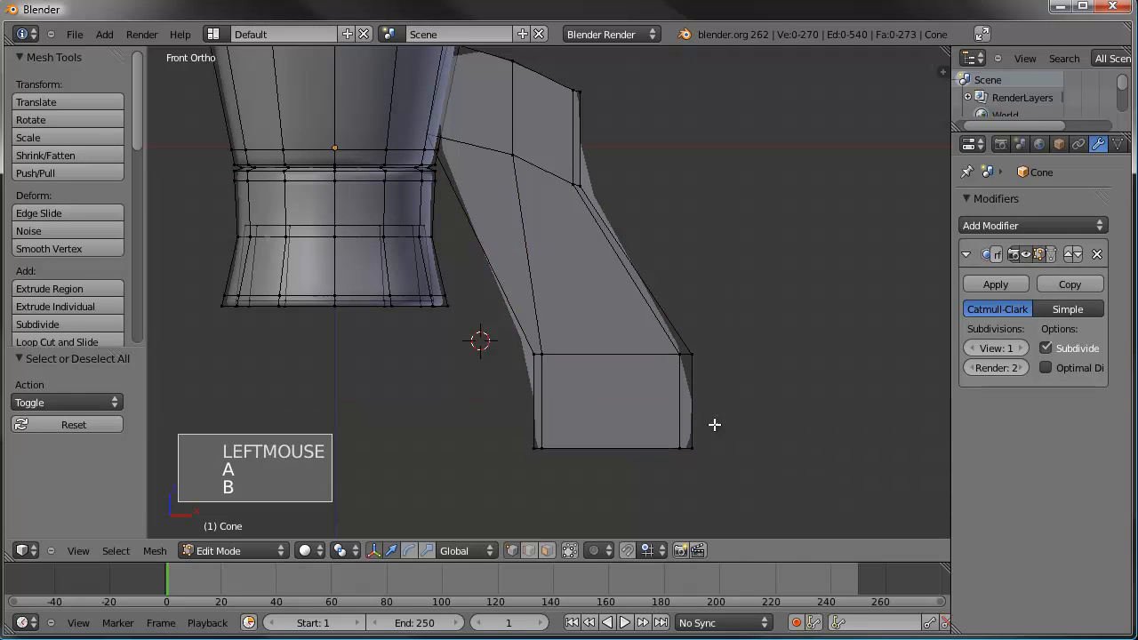
drag(716, 345, 619, 394)
key(g)
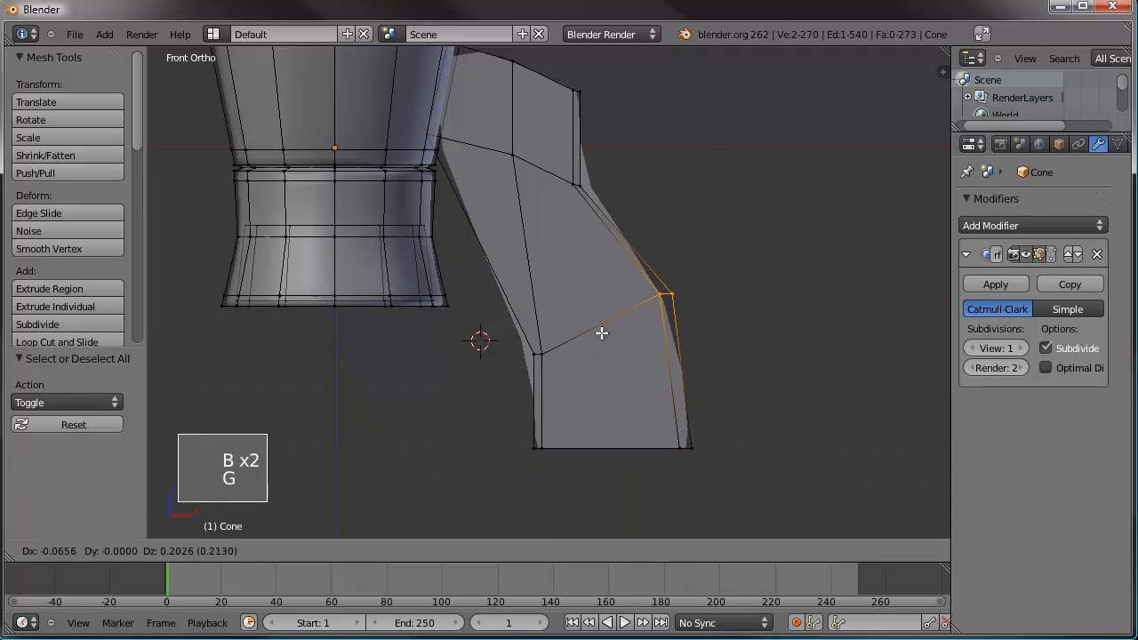
click(605, 329)
Move the fin's topmost outer corner vertices slightly up and towards the body.
scroll(613, 336, down, 2)
shift+middle_drag(612, 336, 630, 386)
key(a)
key(b)
drag(604, 186, 578, 238)
key(g)
click(554, 229)
Move the middle vertices of the fin's upper two rows about 0.19 towards the body and about 0.04 up.
key(a)
key(b)
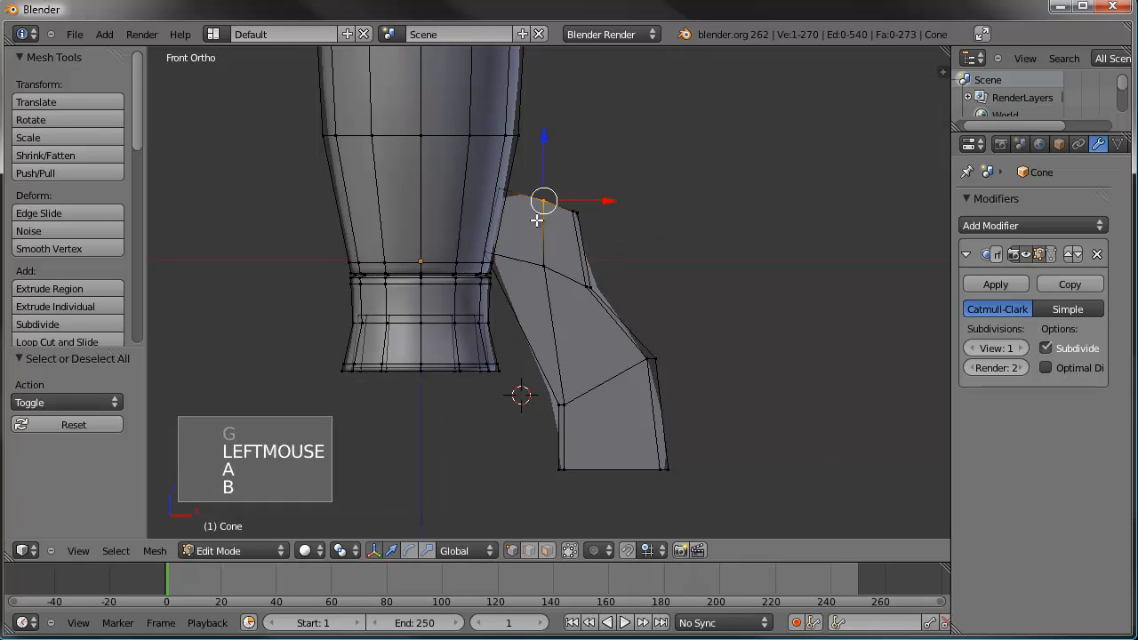
key(b)
drag(554, 183, 535, 293)
key(g)
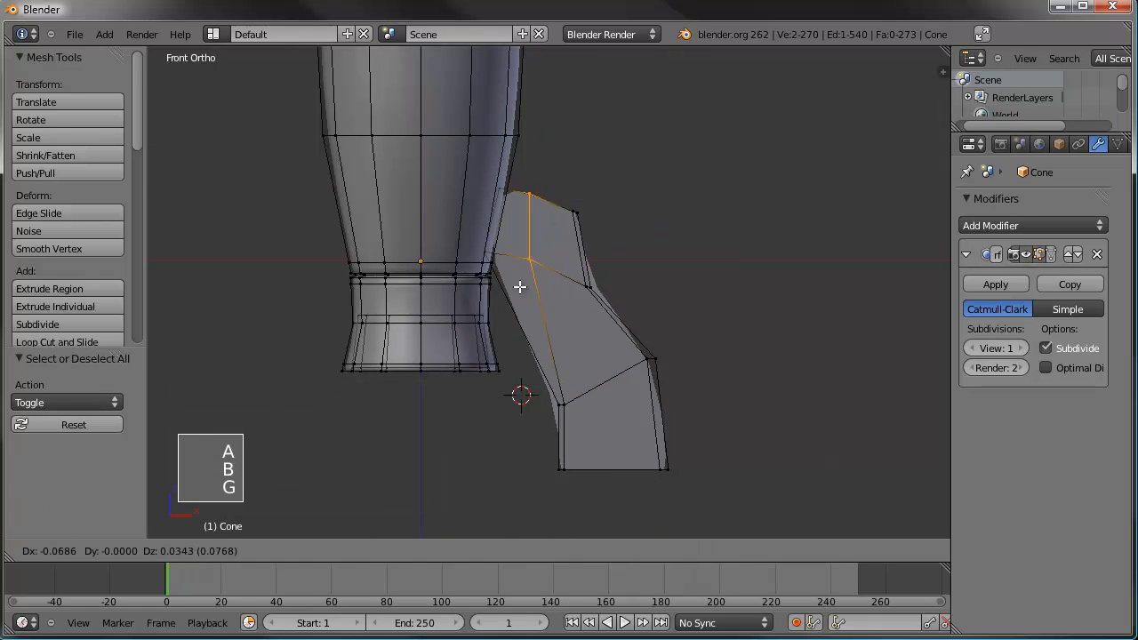
click(497, 286)
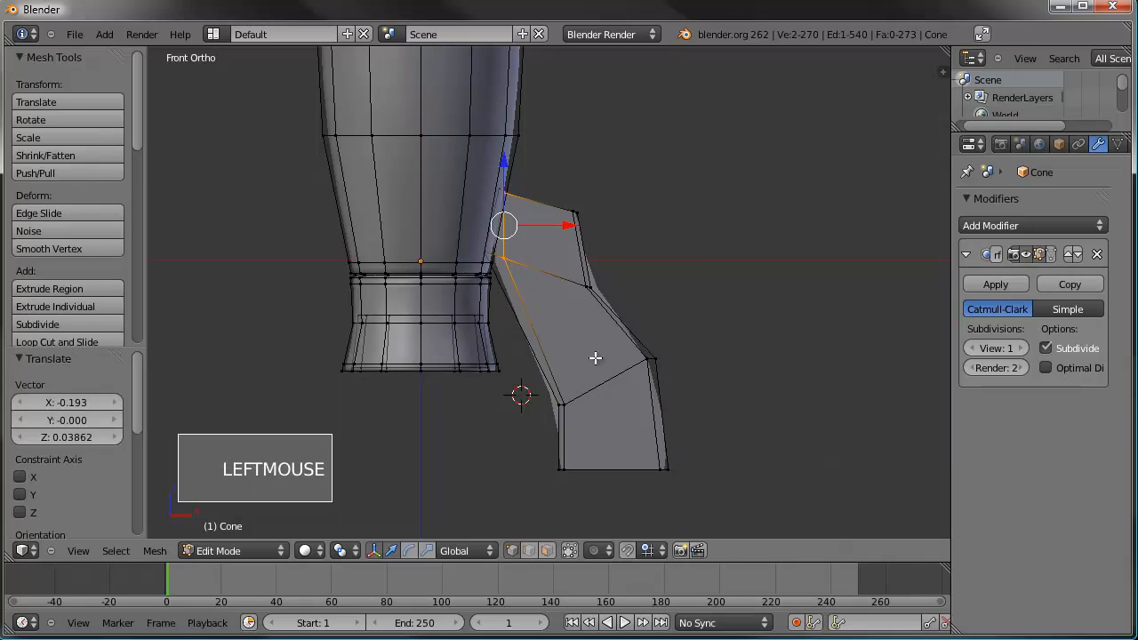
scroll(594, 358, down, 1)
key(Tab)
mouse_move(668, 323)
middle_down()
mouse_move(588, 305)
mouse_move(460, 319)
mouse_move(686, 315)
middle_up()
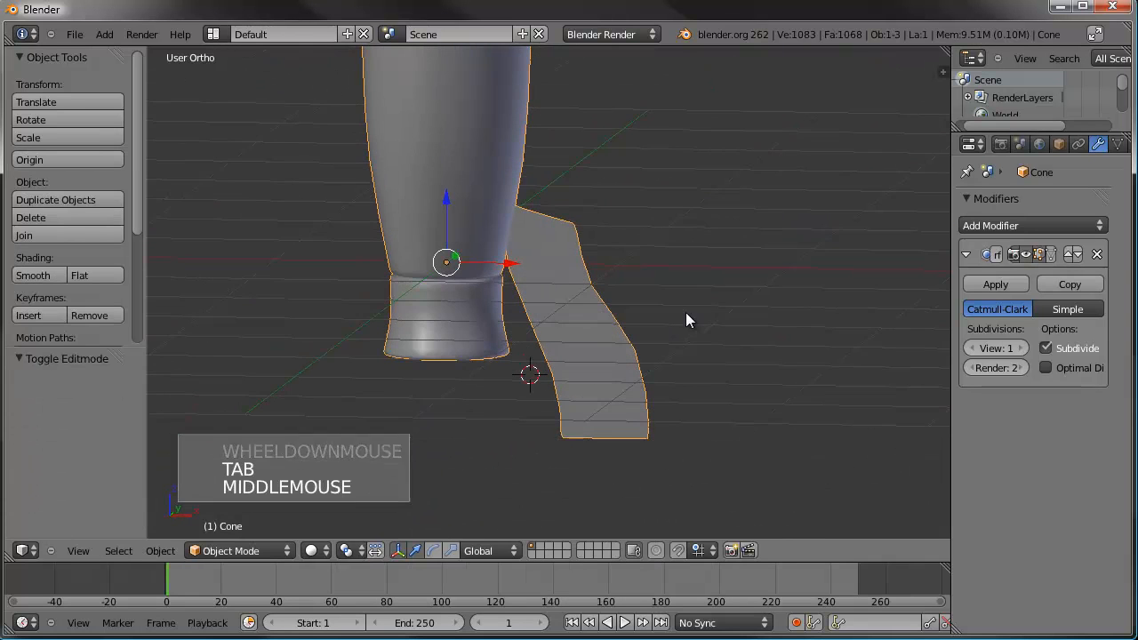
Move the outer-edge vertices of the fin's second row outward and slightly up to round the outer edge.
key(KP_1)
key(Tab)
scroll(686, 311, up, 1)
key(a)
key(b)
drag(614, 269, 573, 301)
key(g)
click(602, 290)
key(a)
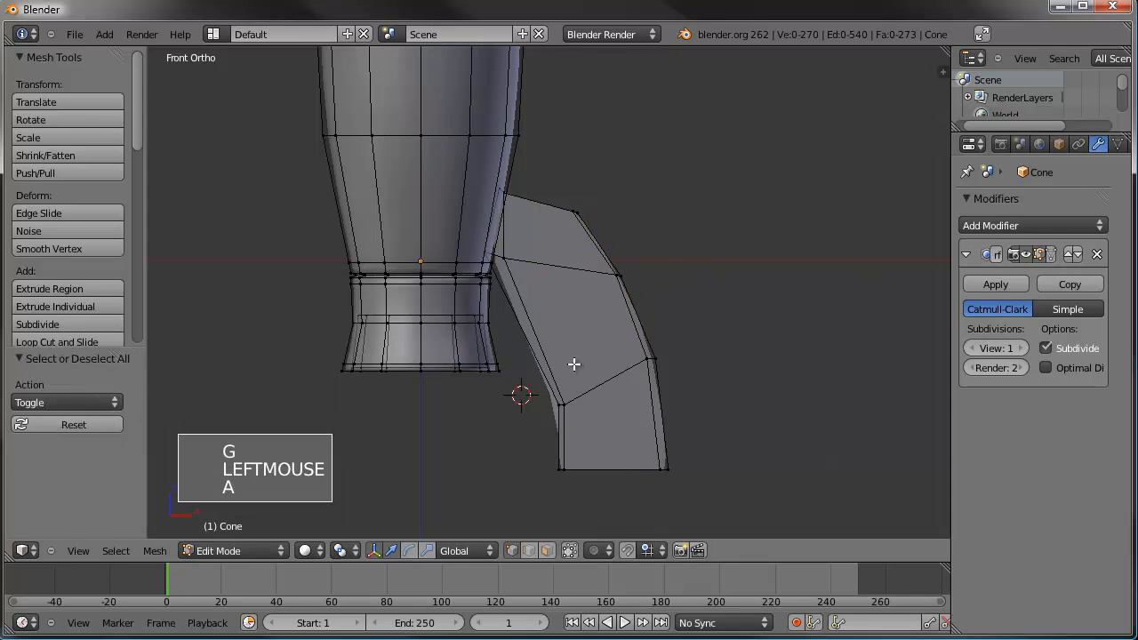
Cut a crosswise edge loop through the fin midway between its second and third rows.
key(ctrl+r)
click(559, 337)
click(554, 335)
key(a)
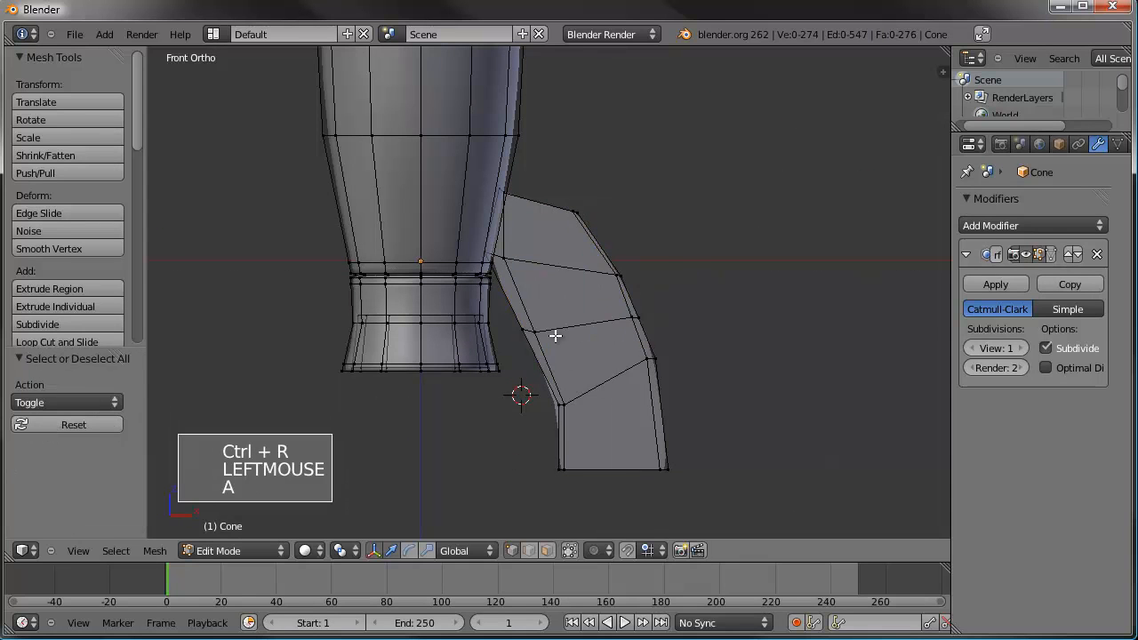
Move the inner-edge vertices of the new crosswise loop outward by about 0.12 and slightly up.
key(b)
drag(521, 345, 521, 345)
key(g)
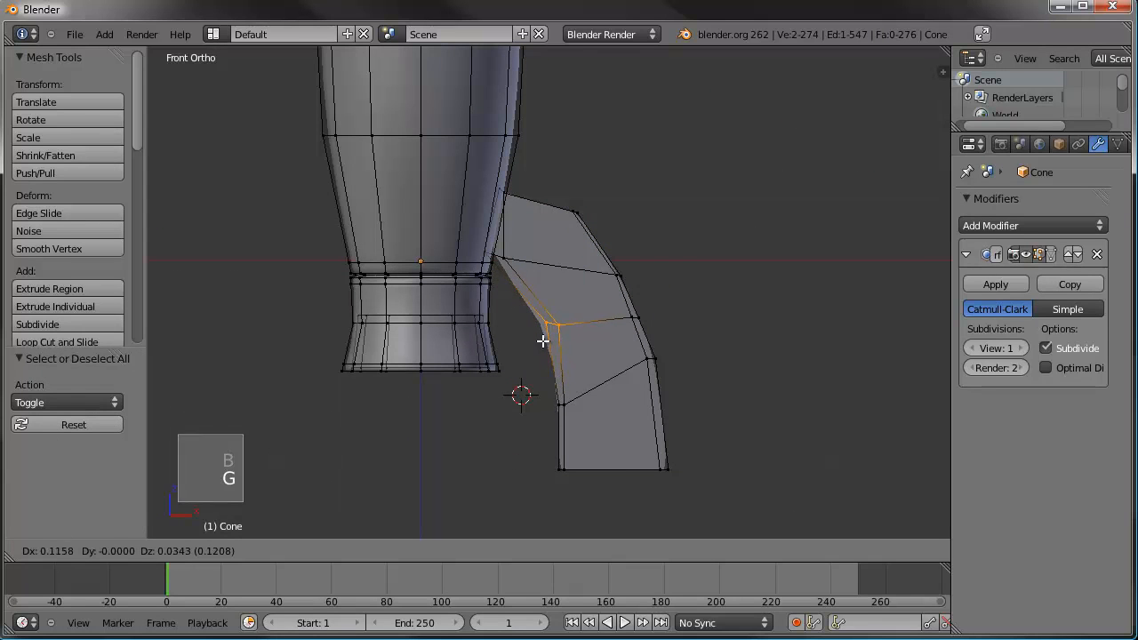
click(543, 339)
key(a)
Move the fin's topmost outer corner vertices about 0.07 outward and 0.03 up.
key(b)
drag(628, 190, 569, 240)
key(g)
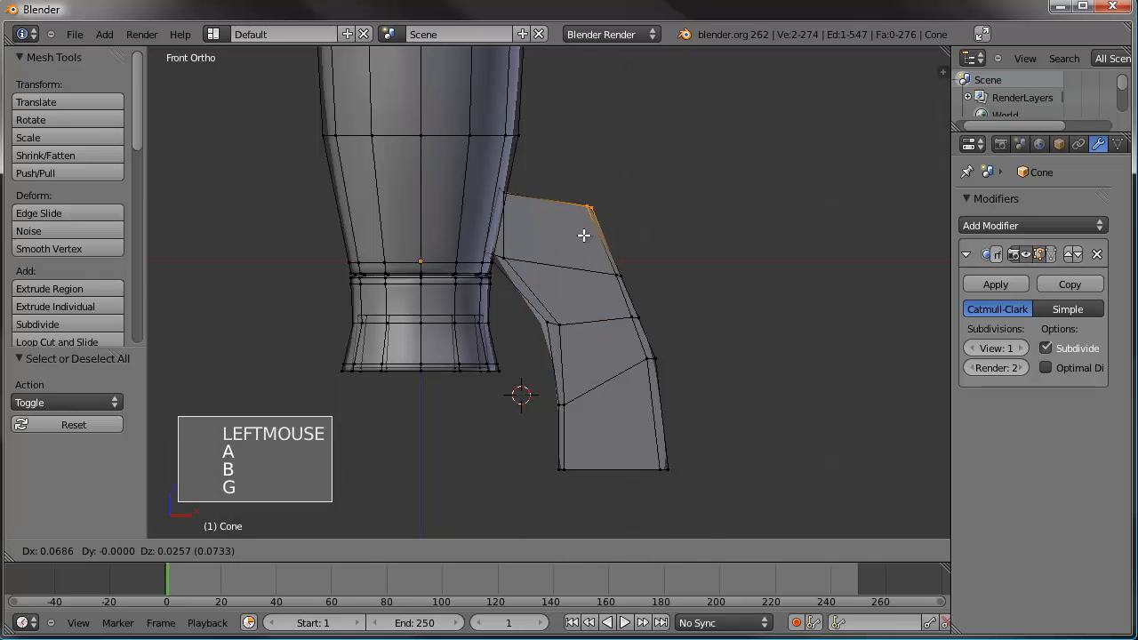
click(583, 235)
key(a)
Cut an edge loop across the fin's foot and slide it close to the bottom edge.
key(ctrl+r)
click(650, 431)
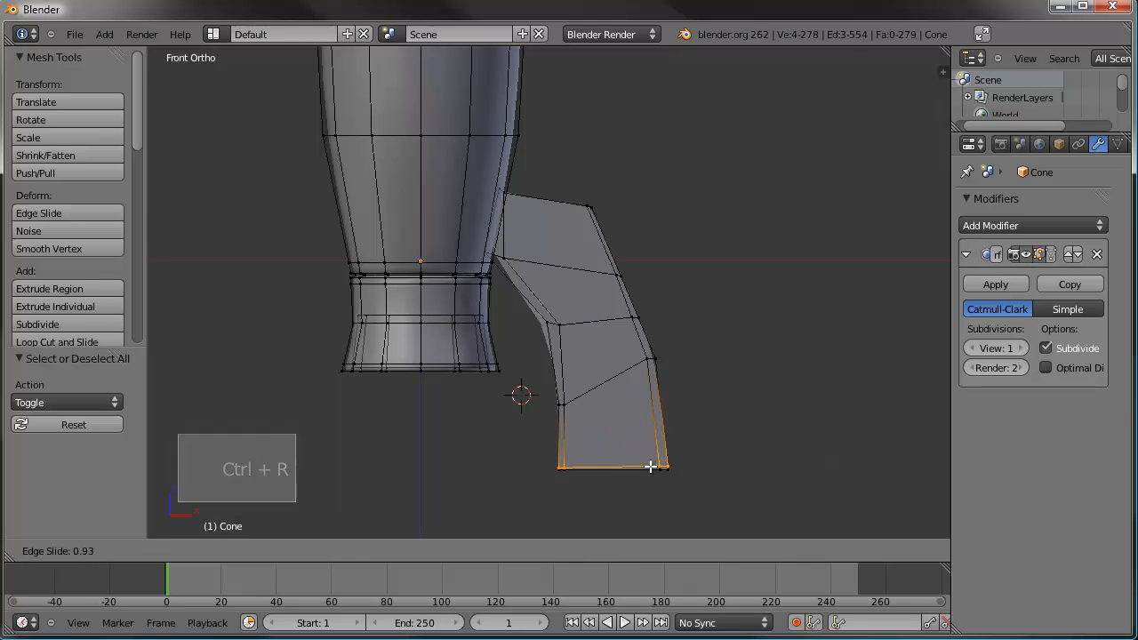
click(649, 464)
key(a)
Move all outer-edge vertices of the fin, except the topmost corner, outward along X to widen the blade.
key(b)
drag(717, 173, 596, 498)
key(b)
drag(642, 188, 599, 215)
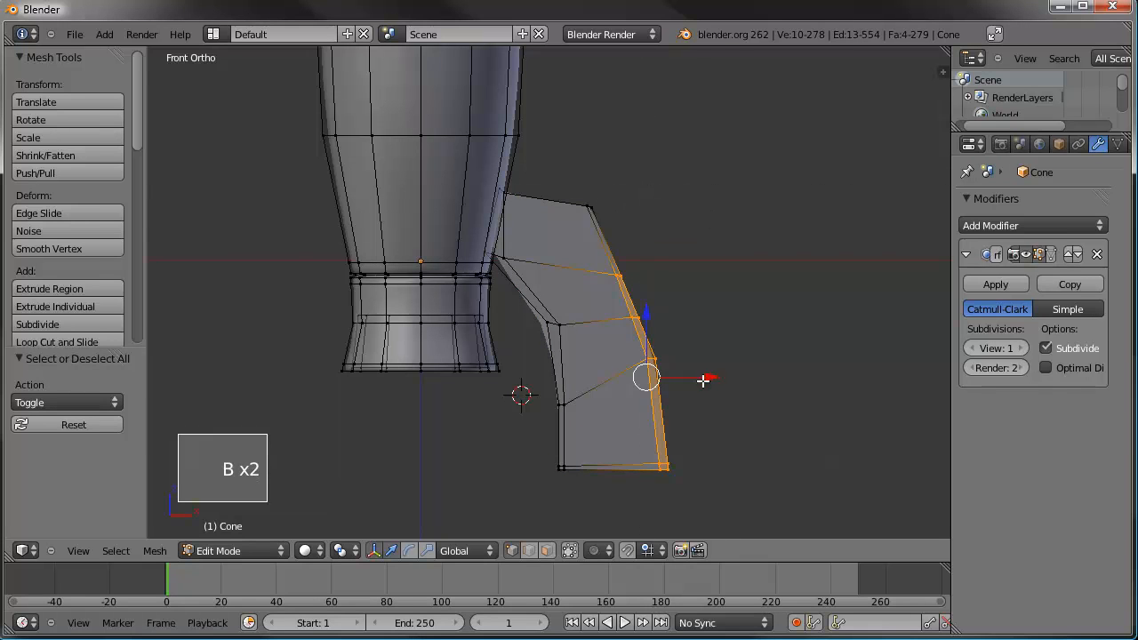
click(727, 377)
key(Tab)
scroll(691, 394, down, 4)
middle_drag(691, 394, 666, 333)
key(KP_1)
key(Tab)
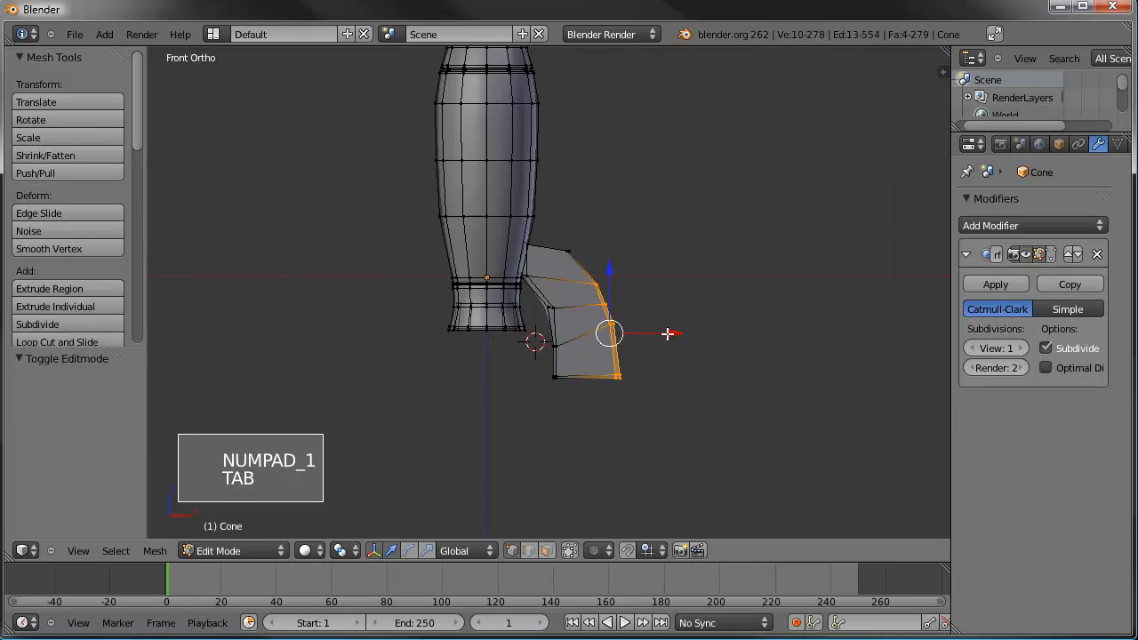
Cut a lengthwise edge loop down the centre of the fin, leaving it unslid.
scroll(667, 333, up, 3)
key(ctrl+r)
click(614, 345)
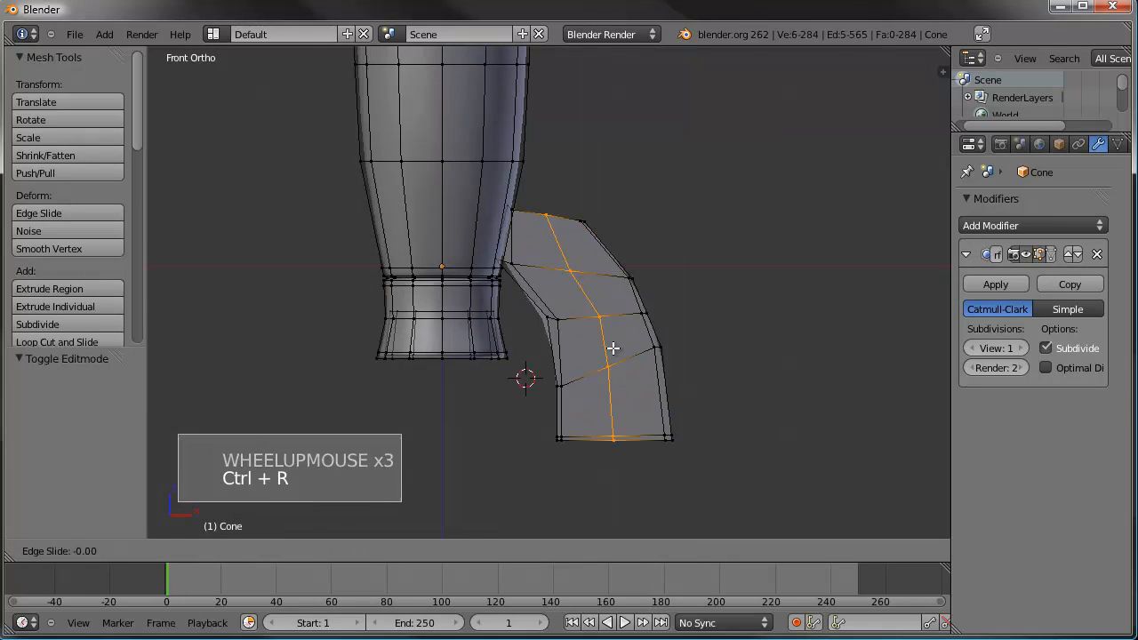
click(614, 346)
key(a)
Lower the middle vertex of the fin's top edge by about 0.05 to make the edge concave.
key(b)
drag(554, 206, 541, 225)
key(g)
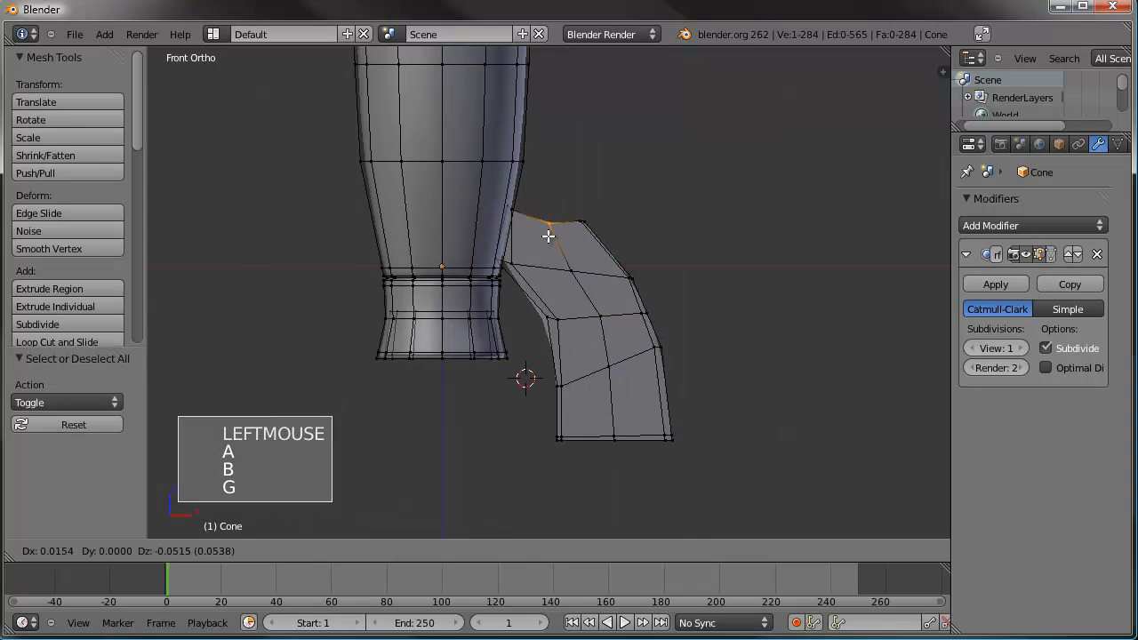
click(545, 235)
key(a)
Raise the middle vertices of the fin's bottom edge by about 0.05 and shift them slightly towards the body.
drag(630, 427, 597, 444)
key(g)
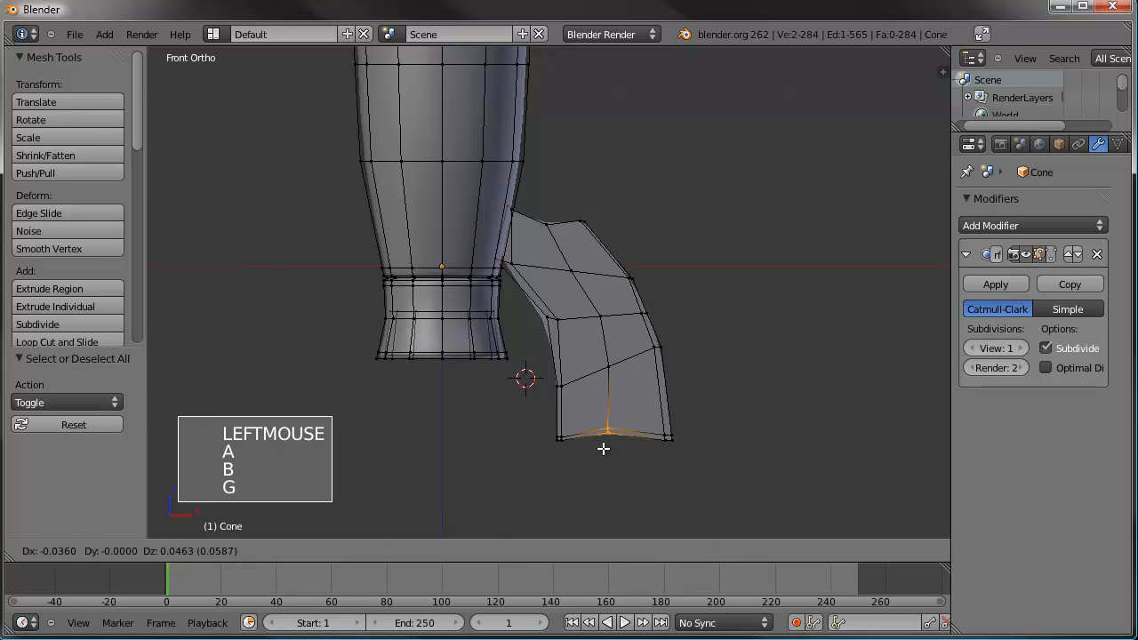
click(605, 446)
key(Tab)
middle_drag(662, 378, 609, 392)
Select the whole fin as linked geometry and view it edge-on from the right side.
key(Tab)
key(ctrl+l)
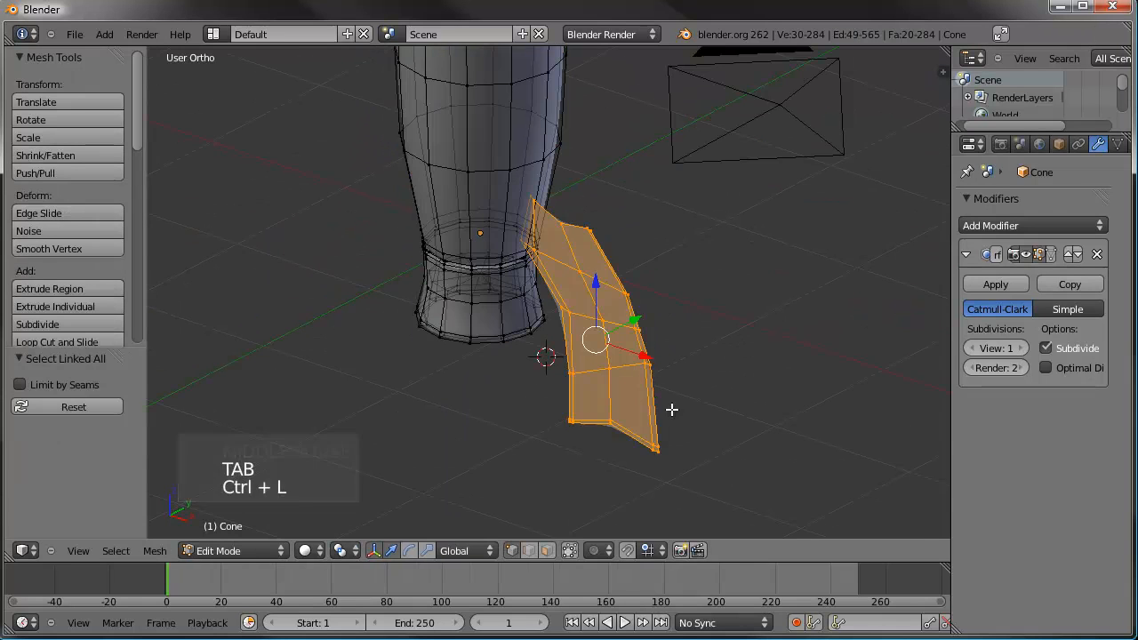
middle_drag(673, 348, 579, 373)
scroll(581, 382, up, 4)
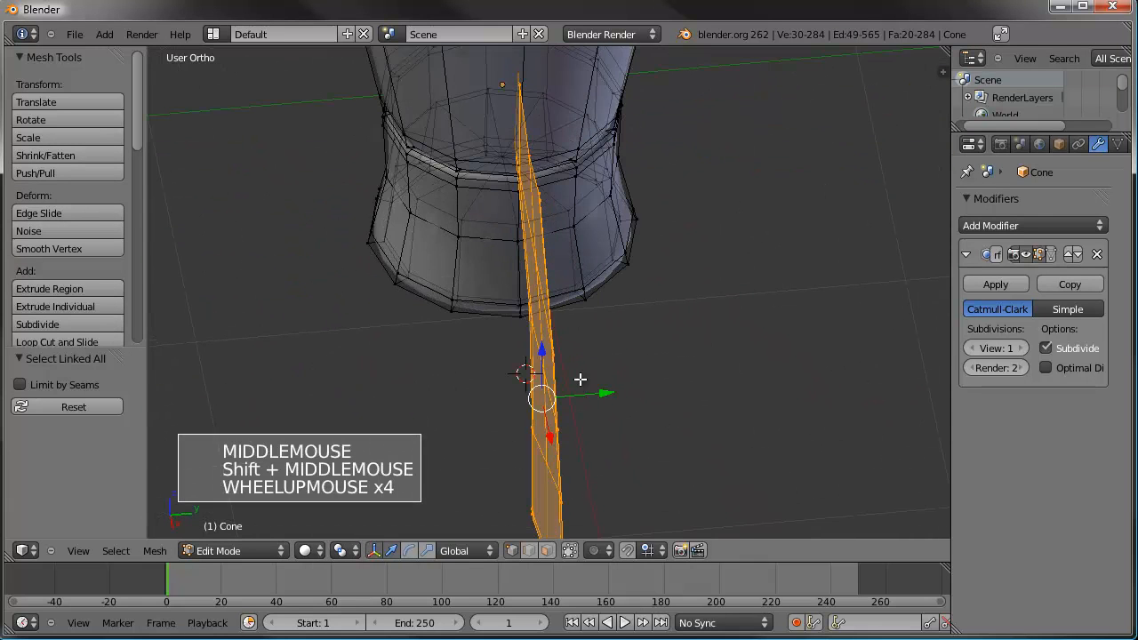
key(KP_3)
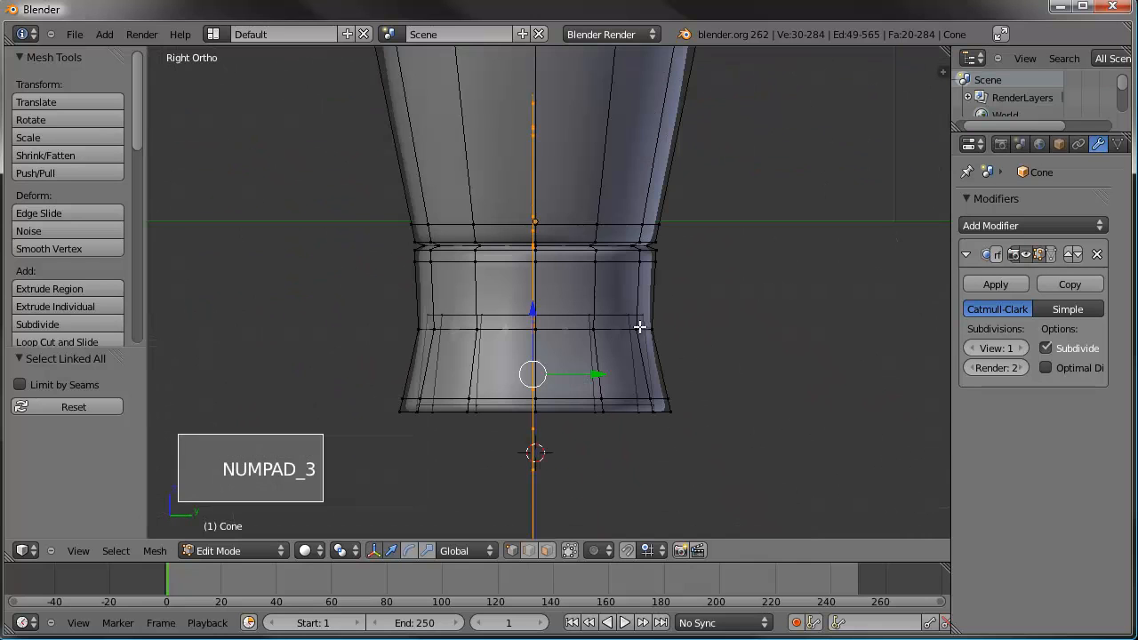
Try to thicken the flat fin along the Y axis.
key(s)
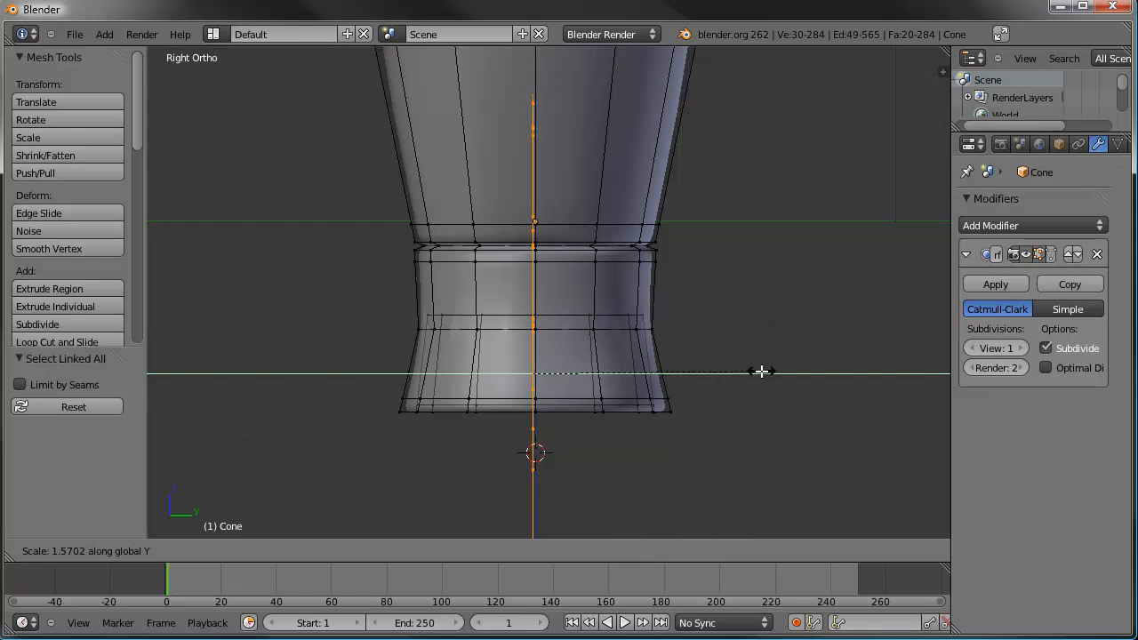
click(398, 348)
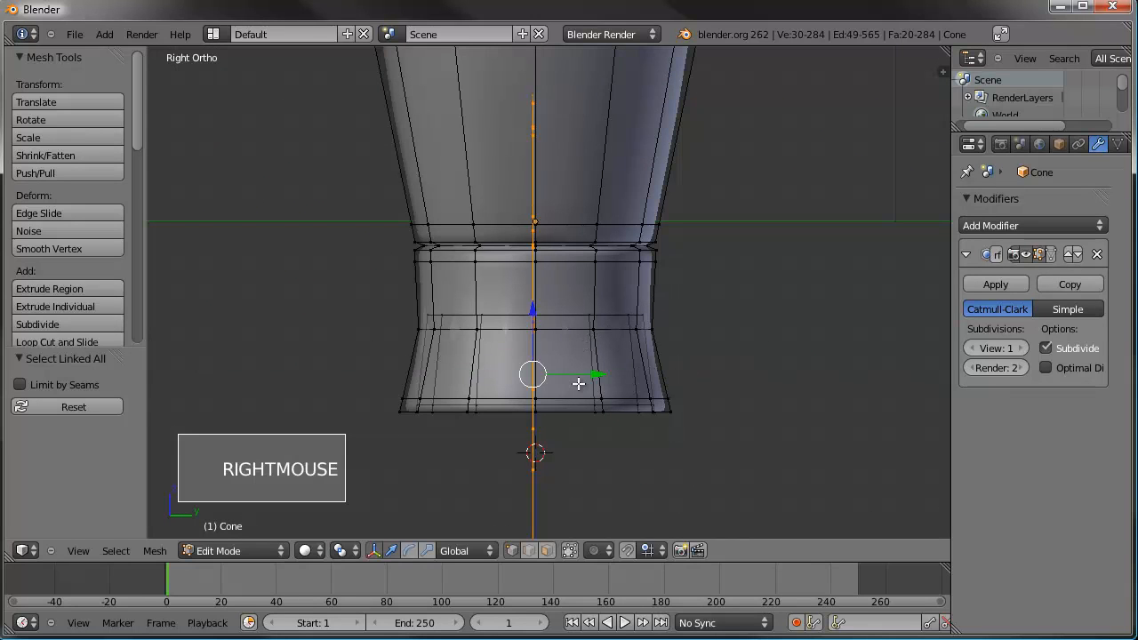
drag(593, 374, 621, 374)
middle_drag(621, 374, 617, 388)
key(ctrl+z)
Extrude the fin about 0.023 along Y and cut an edge loop around the middle of its thin rim.
key(e)
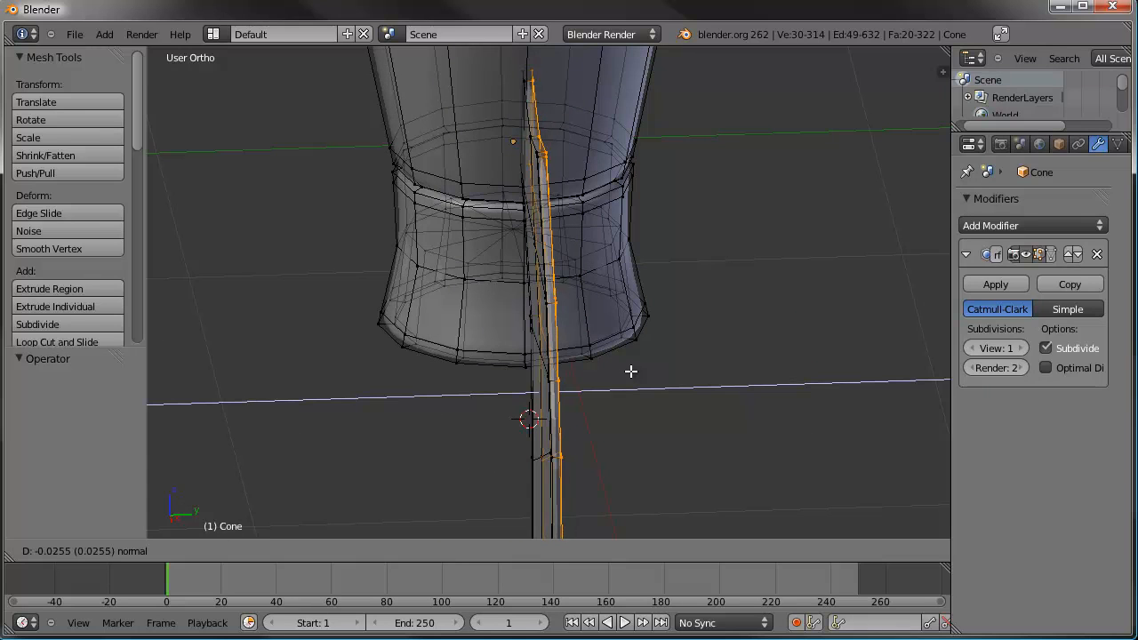
click(629, 370)
shift+middle_drag(629, 370, 571, 297)
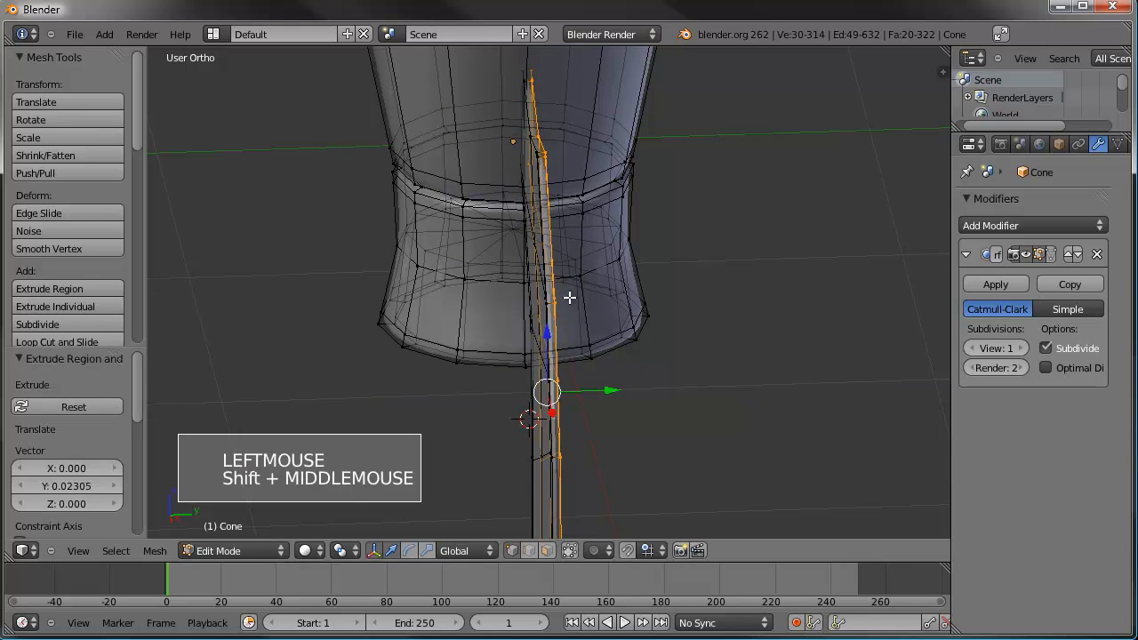
scroll(578, 388, up, 5)
key(ctrl+r)
click(544, 149)
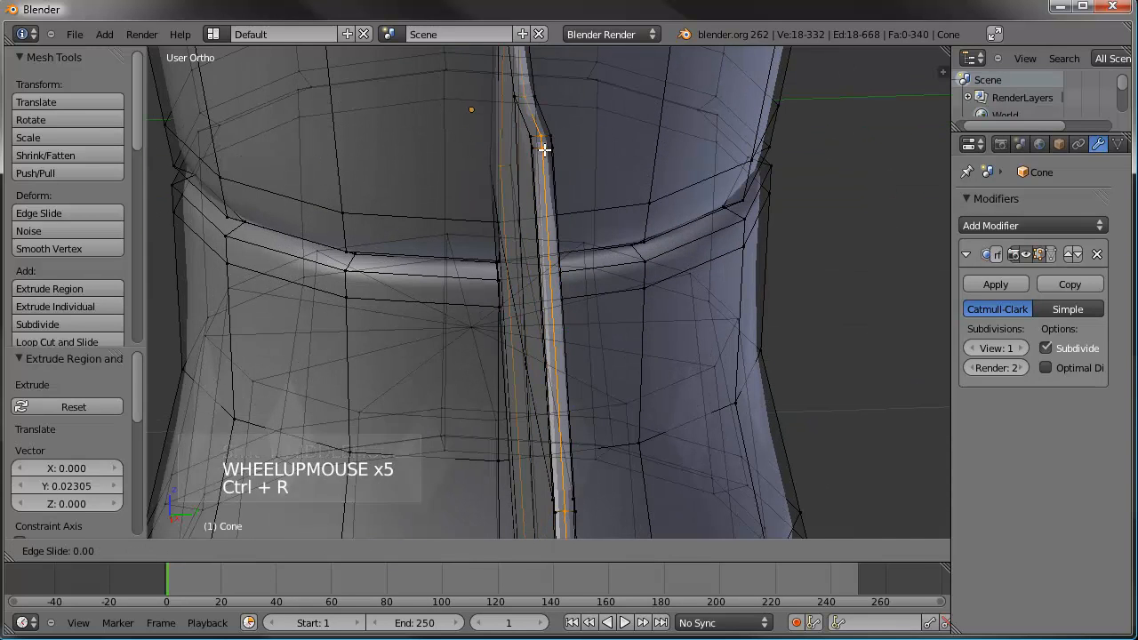
click(542, 148)
Apply smooth shading to the whole rocket in Object Mode and check it from the front.
scroll(611, 389, down, 7)
mouse_move(462, 365)
middle_down()
mouse_move(676, 329)
mouse_move(449, 329)
mouse_move(612, 311)
mouse_move(546, 302)
mouse_move(542, 332)
mouse_move(319, 355)
mouse_move(266, 344)
mouse_move(495, 334)
mouse_move(541, 364)
middle_up()
key(Tab)
scroll(716, 315, down, 2)
click(35, 276)
key(KP_1)
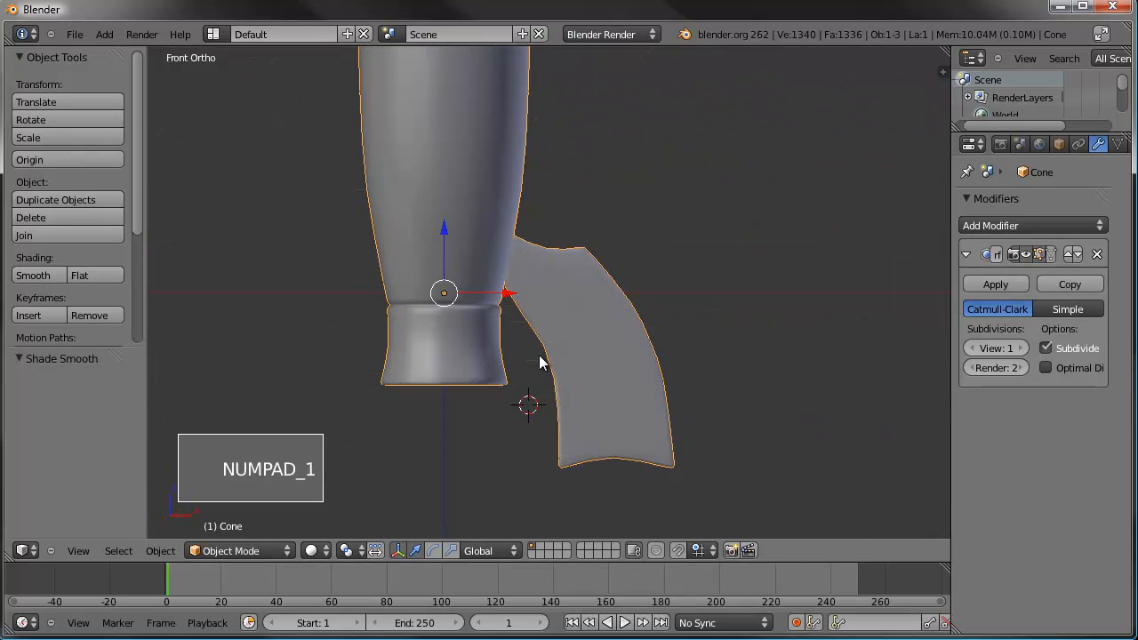
Select the whole fin from above, place the 3D cursor at the body's centre and make it the pivot point.
key(KP_7)
key(Tab)
shift+middle_drag(665, 333, 696, 332)
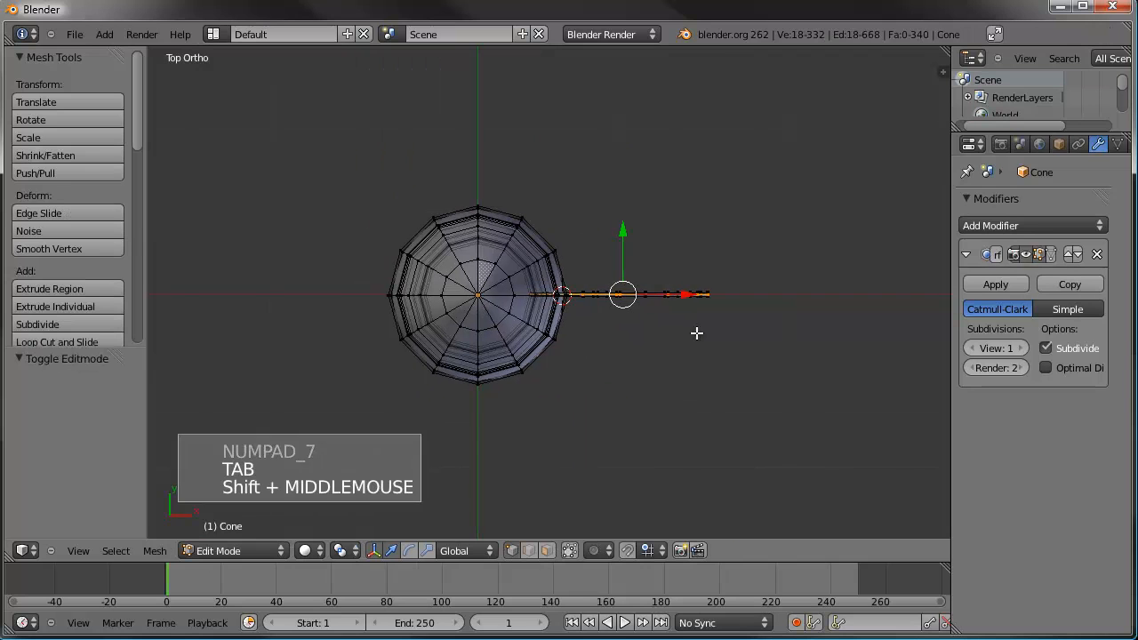
key(a)
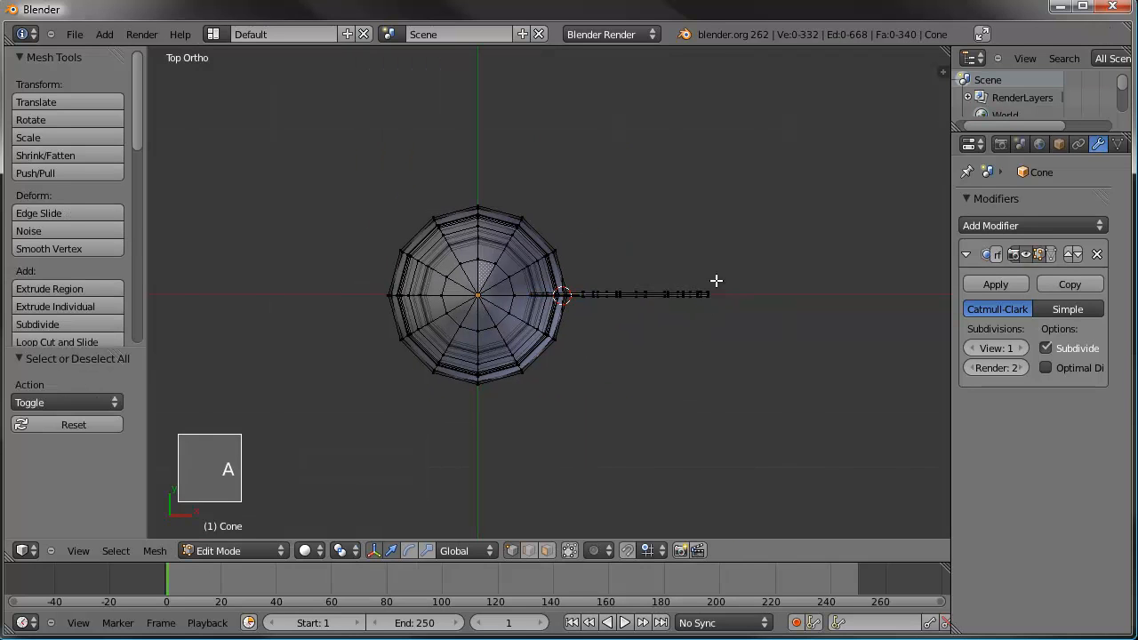
key(ctrl+l)
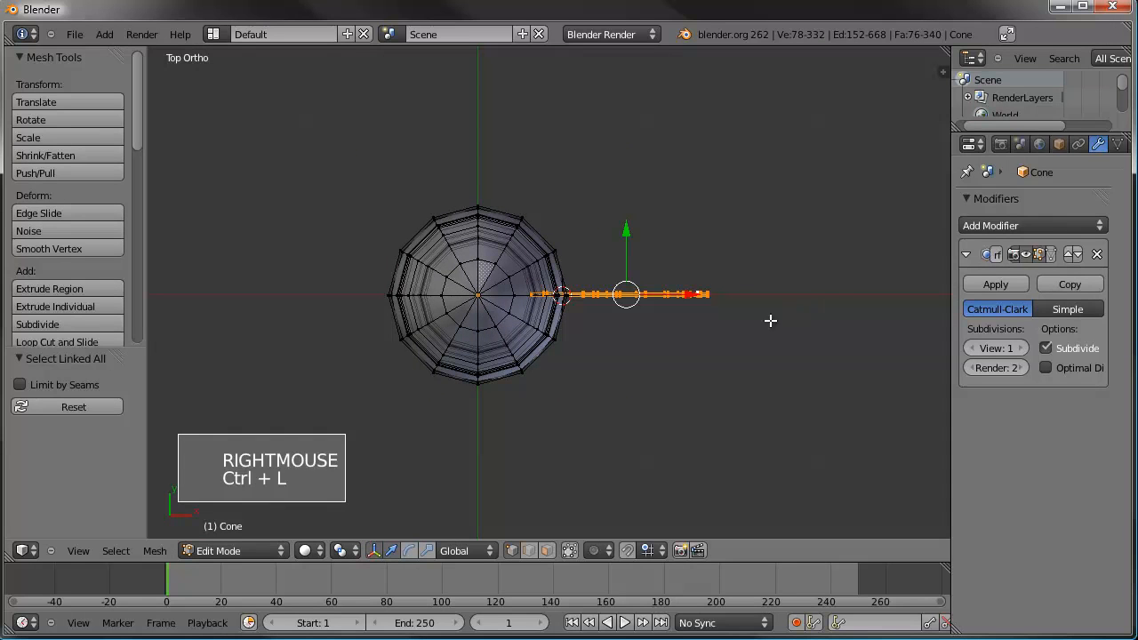
click(478, 294)
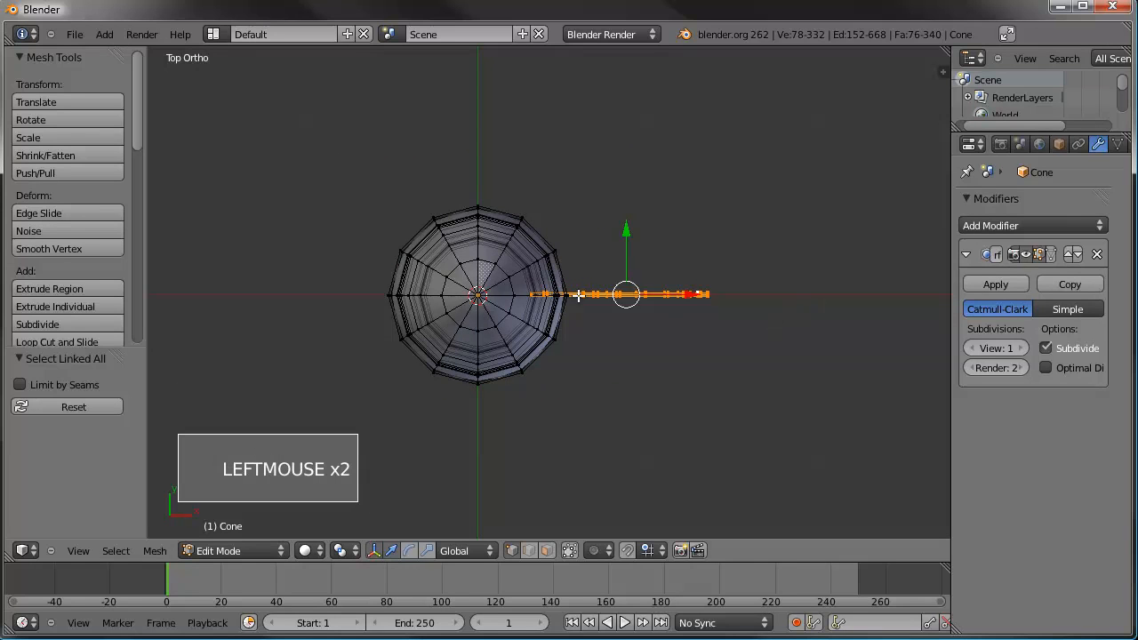
key(period)
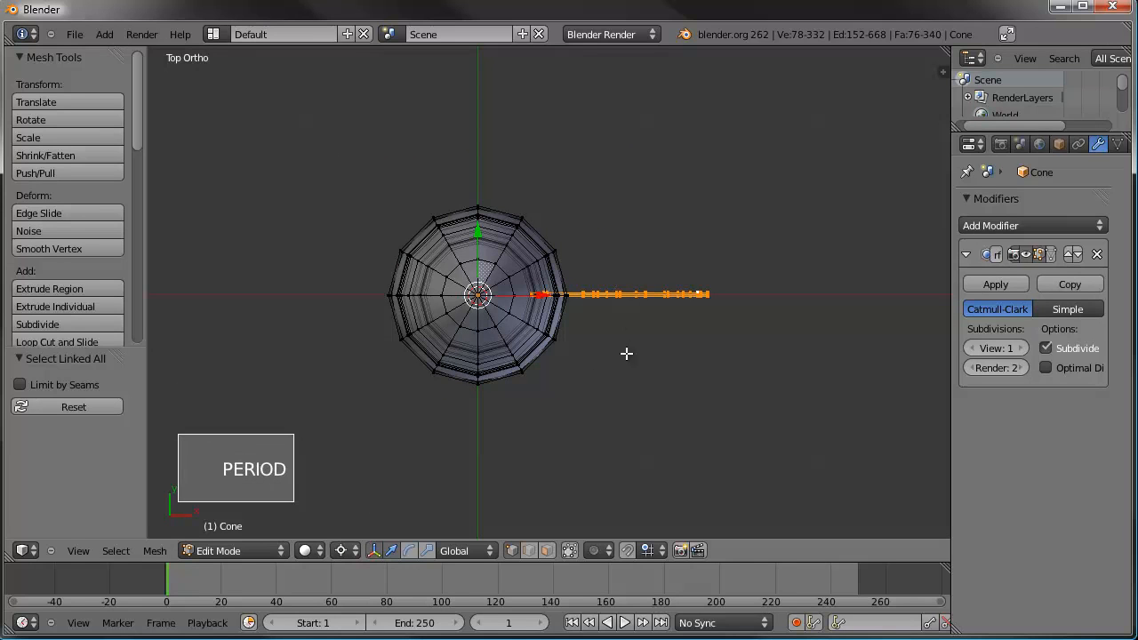
key(r)
key(r)
right_click(697, 351)
Duplicate the fin in place and rotate the copy 180 degrees around the body's centre.
key(shift+d)
click(697, 351)
text(r)
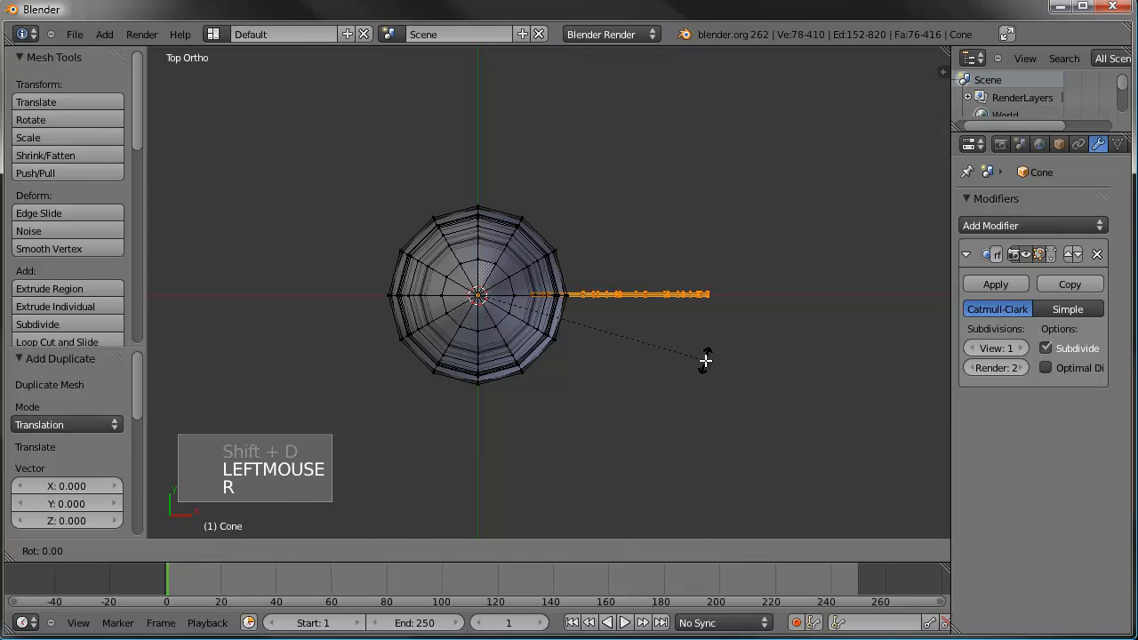
text(180)
key(Return)
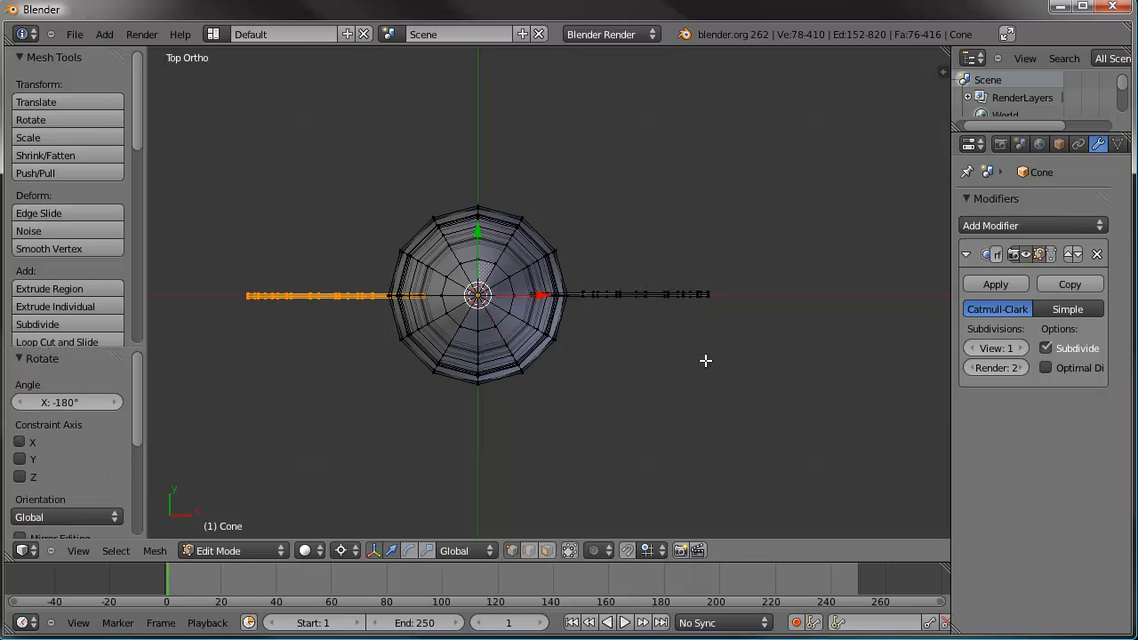
key(s)
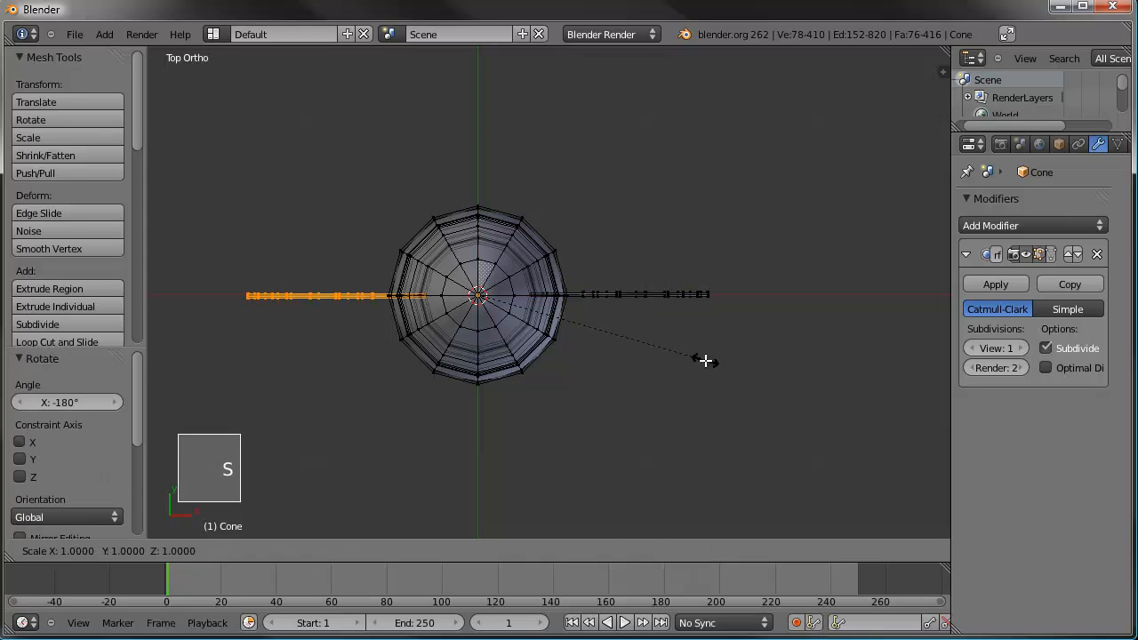
text(0)
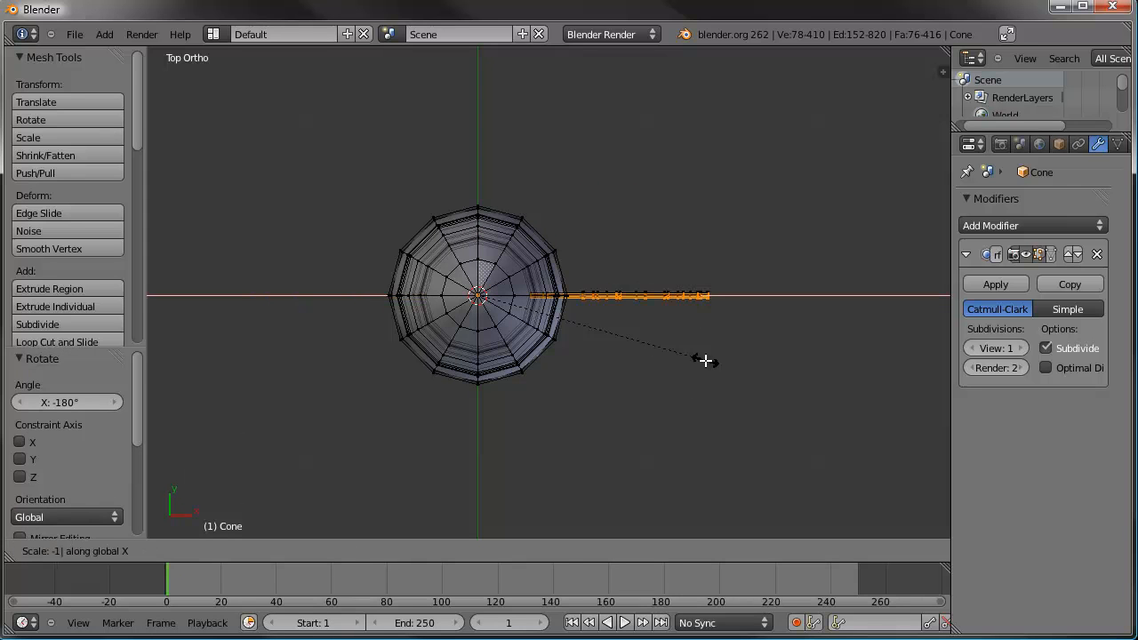
key(Return)
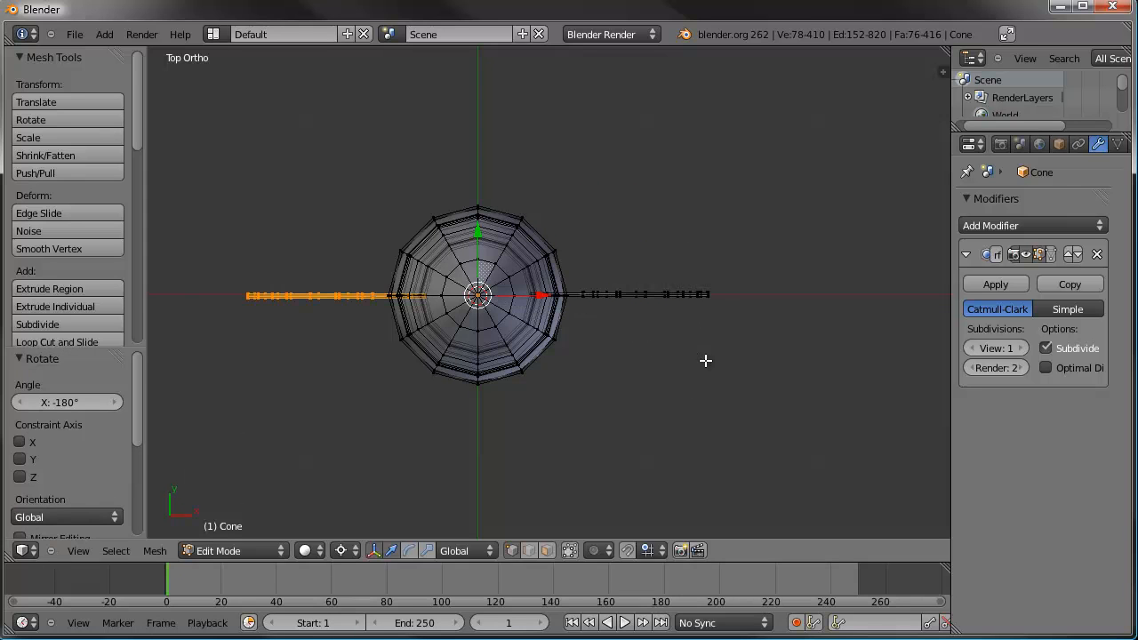
Select both opposite fins, duplicate them in place and rotate the copies 90 degrees around the body's centre.
shift+right_click(728, 293)
key(ctrl+l)
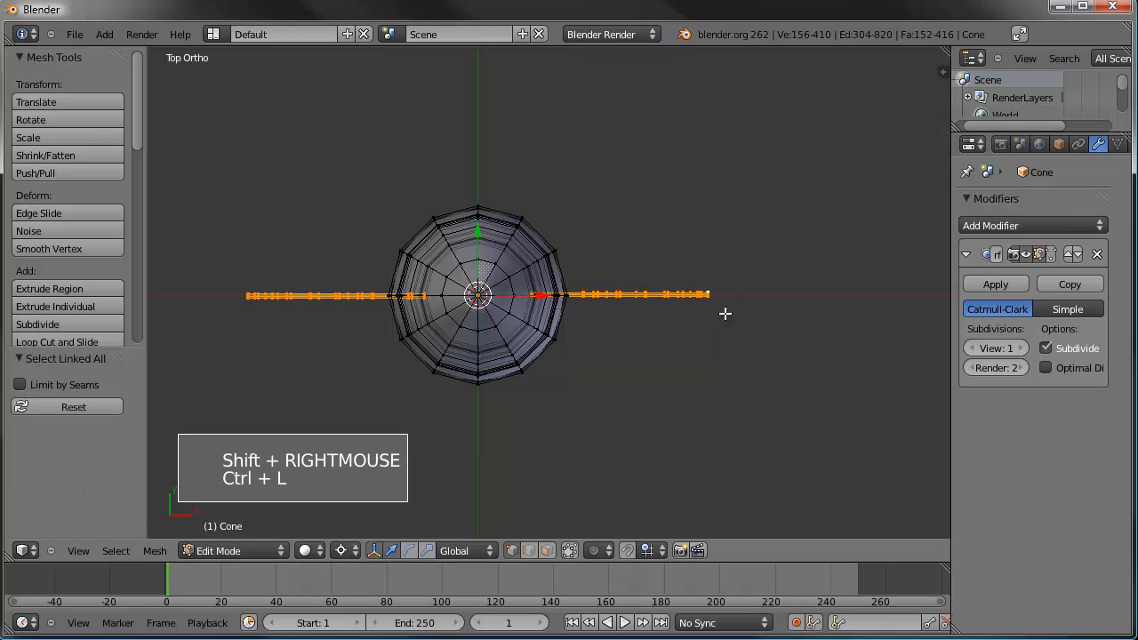
key(shift+d)
click(708, 334)
text(r90)
key(Return)
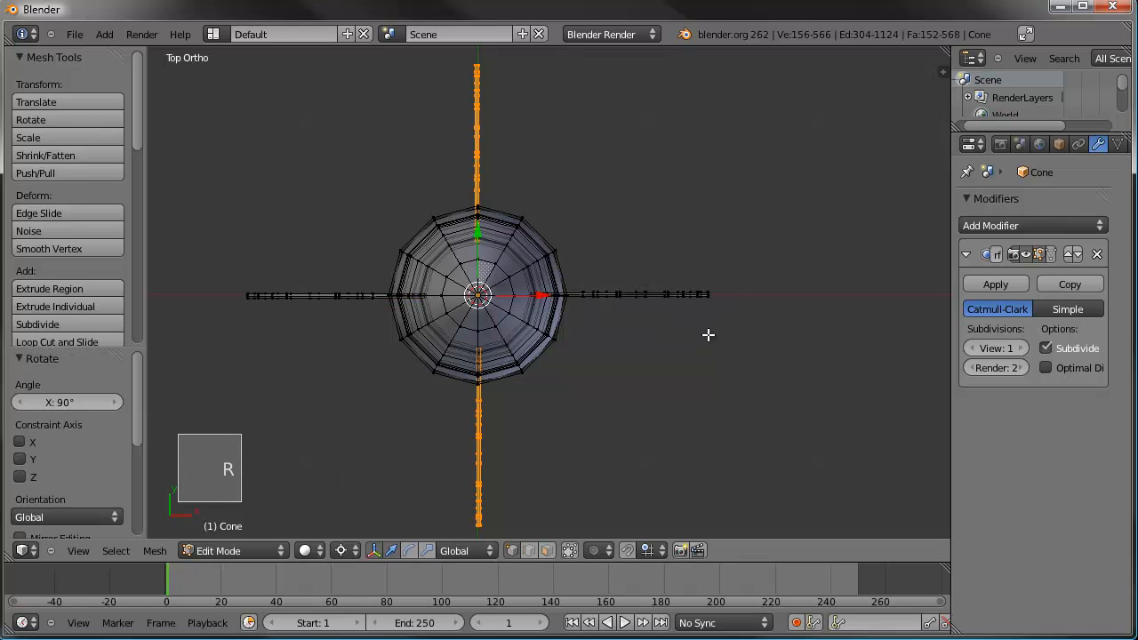
Examine the rocket with its four fins in Object Mode from an angle and from the front.
middle_drag(662, 410, 592, 340)
key(Tab)
scroll(524, 388, down, 3)
middle_drag(523, 388, 515, 317)
scroll(498, 313, down, 2)
key(KP_1)
key(Tab)
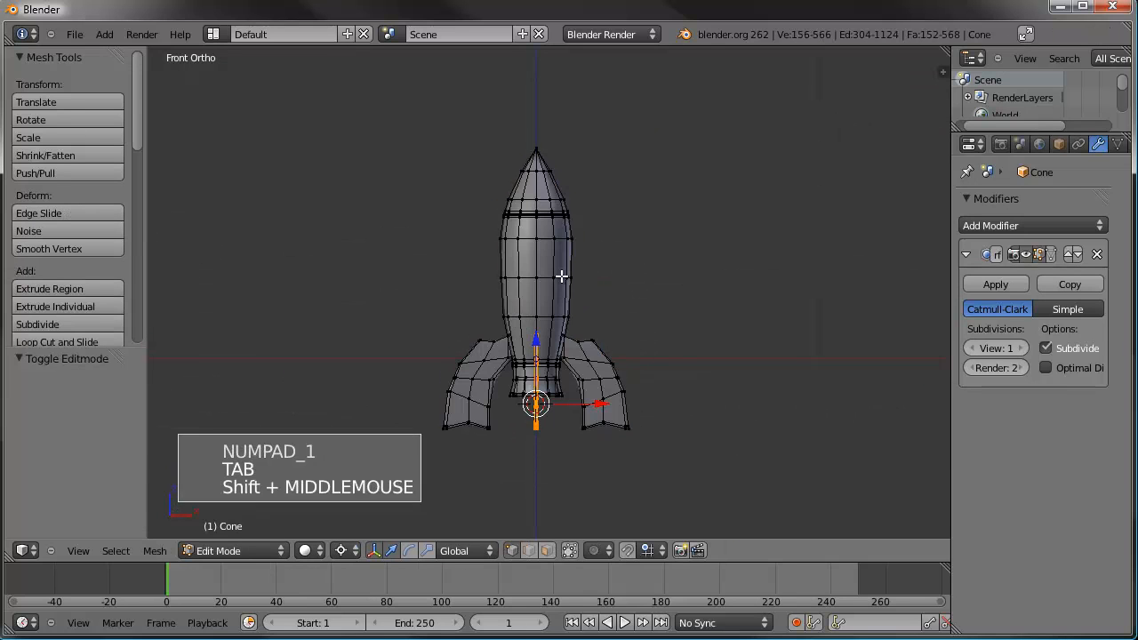
Select the upper half of the rocket body in front view and stretch it along Z to about 1.5 times.
key(KP_1)
shift+middle_drag(561, 247, 581, 275)
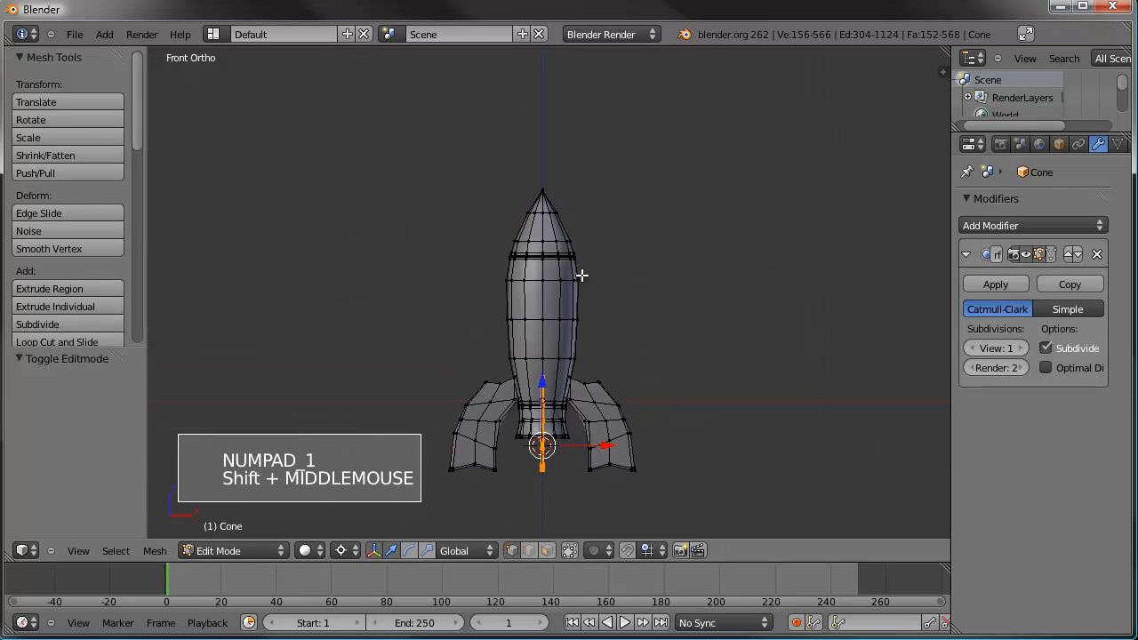
key(a)
key(b)
drag(632, 159, 469, 334)
key(s)
right_click(631, 260)
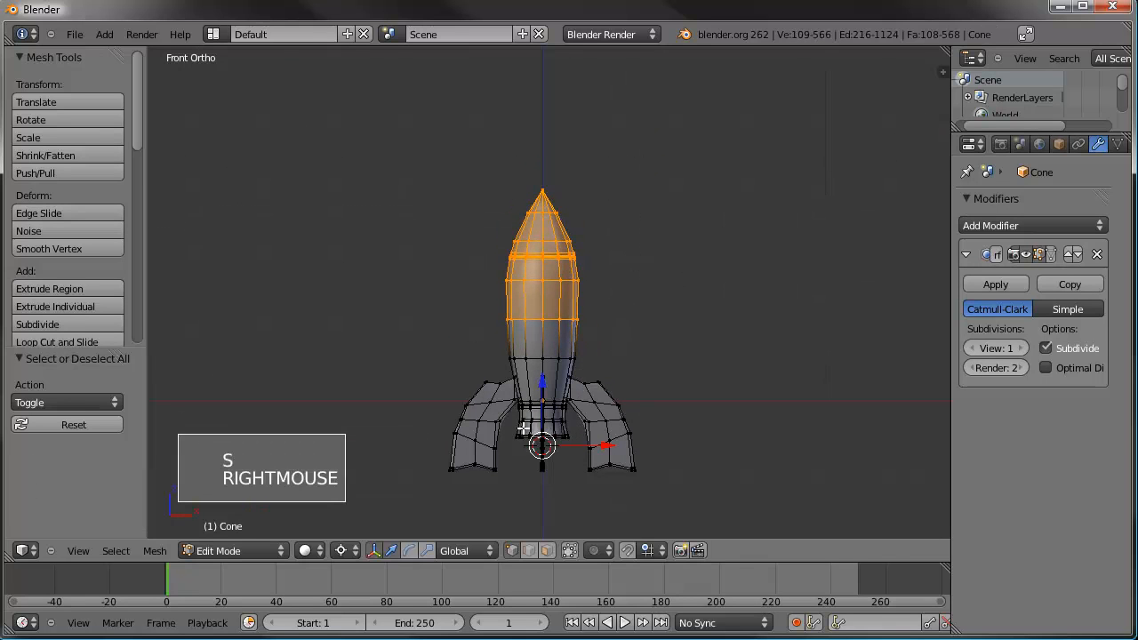
key(s)
key(s)
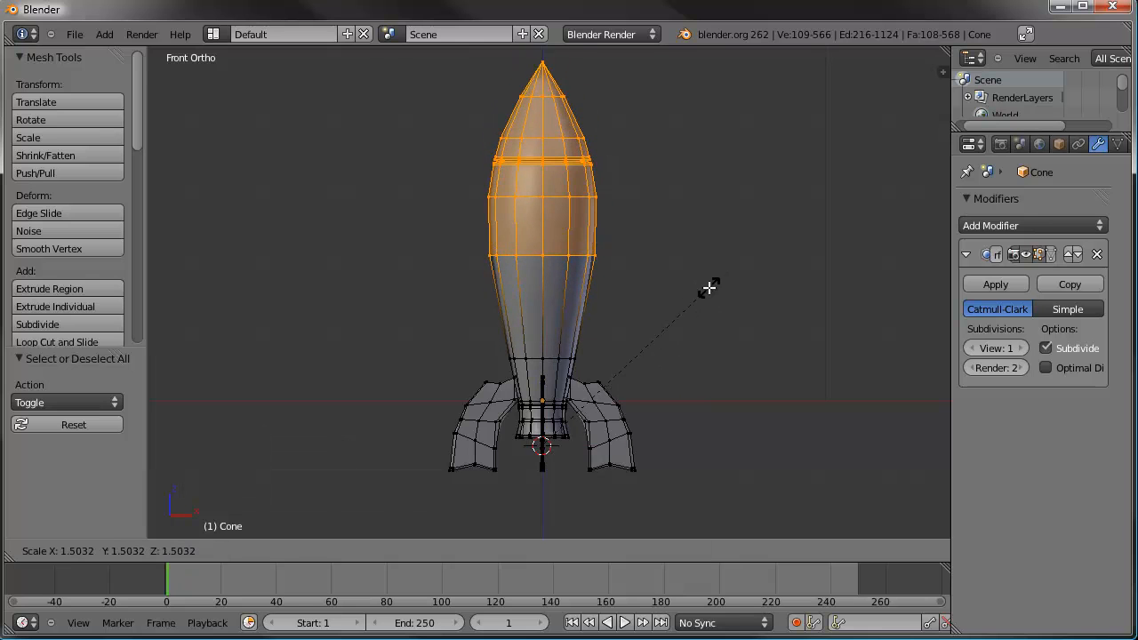
key(z)
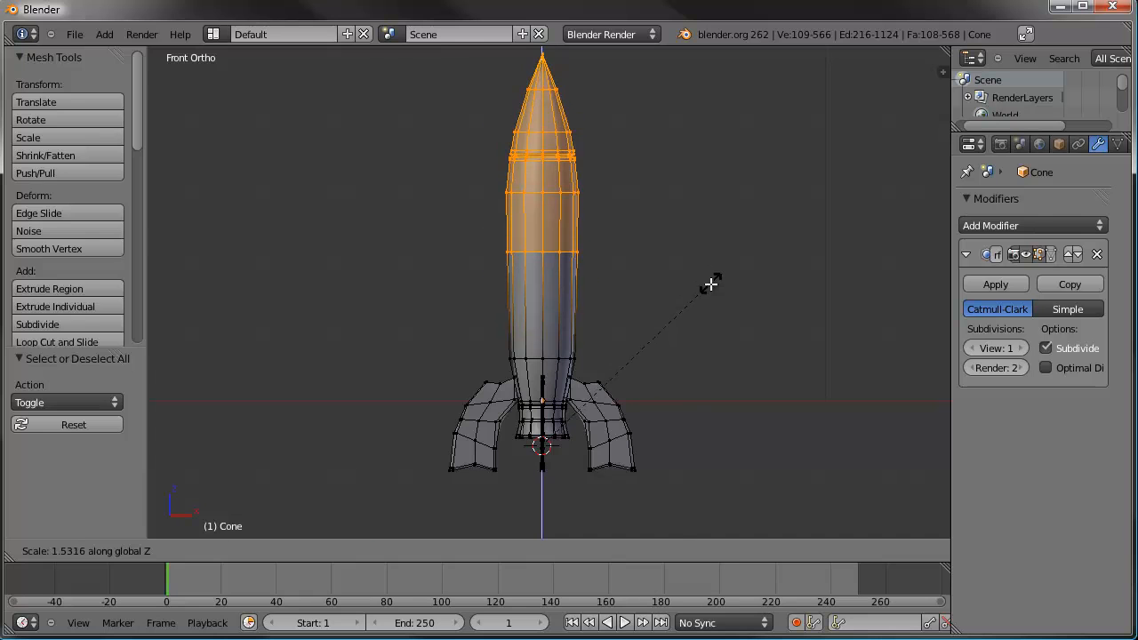
click(703, 300)
key(Tab)
Select the bottom ends of all four fins in front view and move them about 0.33 down along Z.
scroll(617, 347, down, 2)
middle_drag(617, 347, 564, 377)
key(a)
right_click(591, 371)
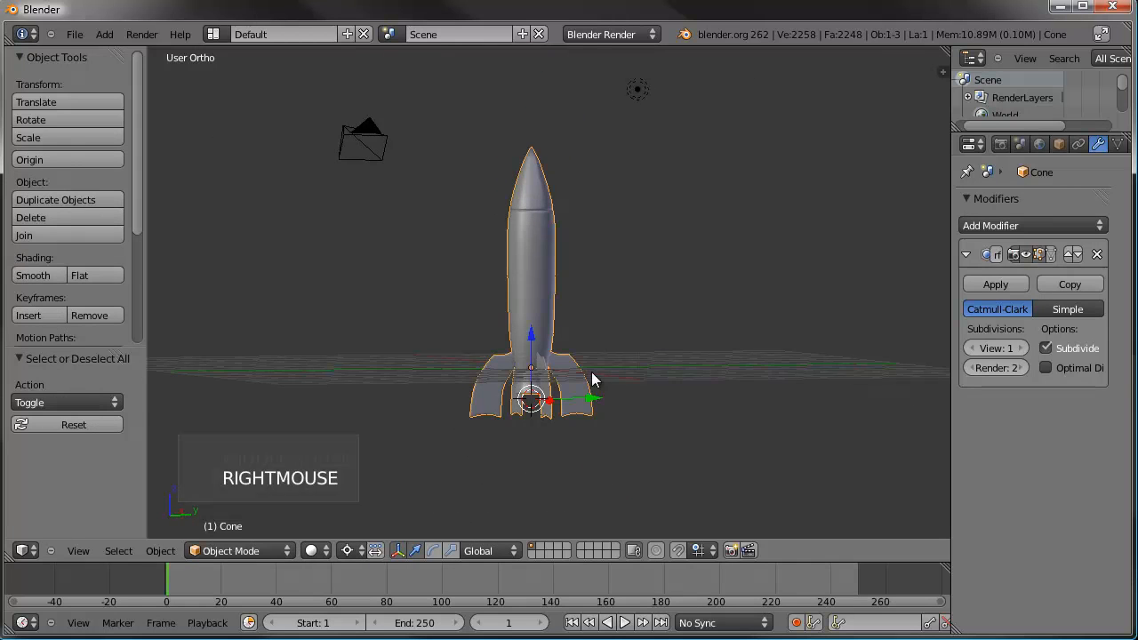
key(KP_1)
key(Tab)
key(a)
key(a)
key(b)
drag(624, 406, 476, 433)
drag(541, 338, 543, 355)
Enable connected proportional editing, scale the fin ends slightly inward and lower them further along Z.
click(601, 550)
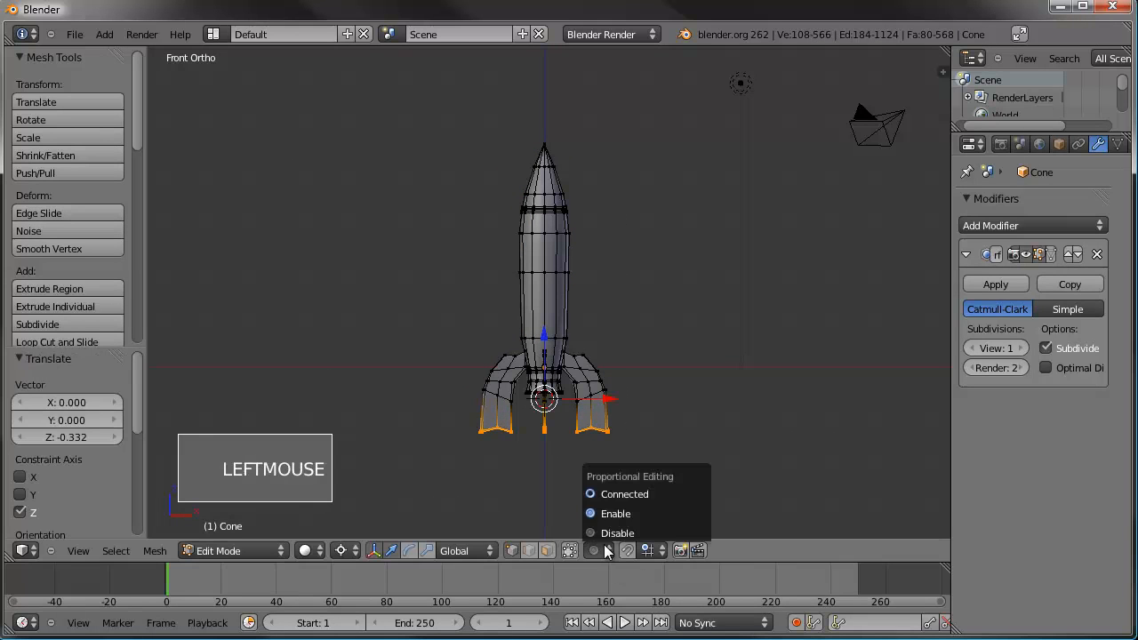
click(629, 494)
key(s)
key(s)
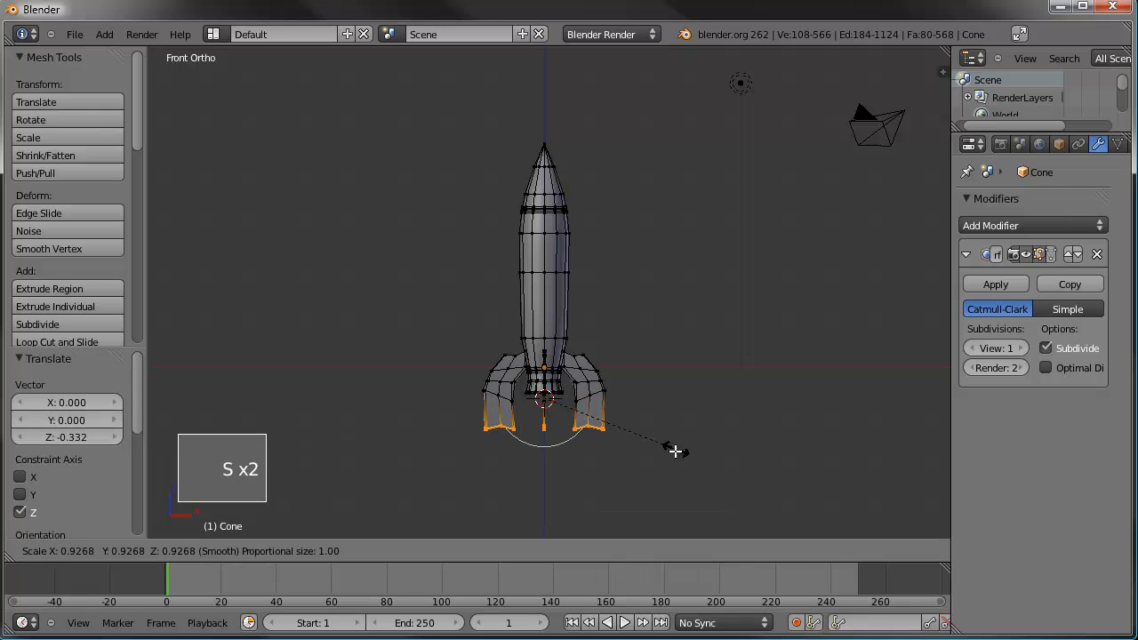
click(666, 457)
drag(545, 338, 547, 356)
key(Tab)
middle_drag(548, 374, 630, 380)
Select all four fins completely, move them up along the body and check the rocket in Object Mode.
key(Tab)
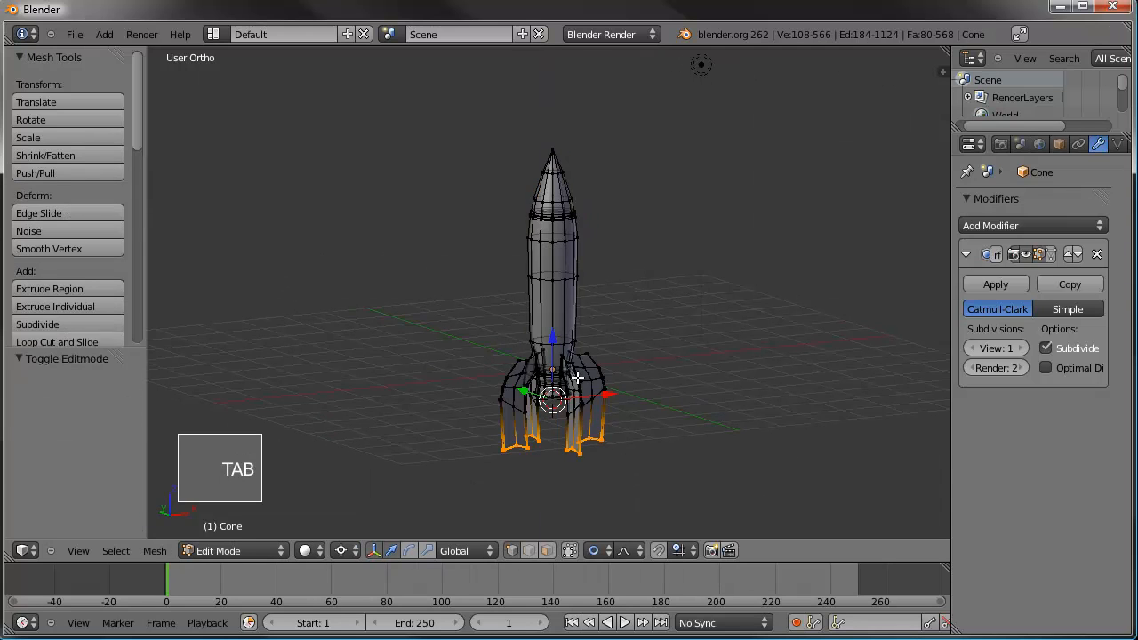
key(ctrl+l)
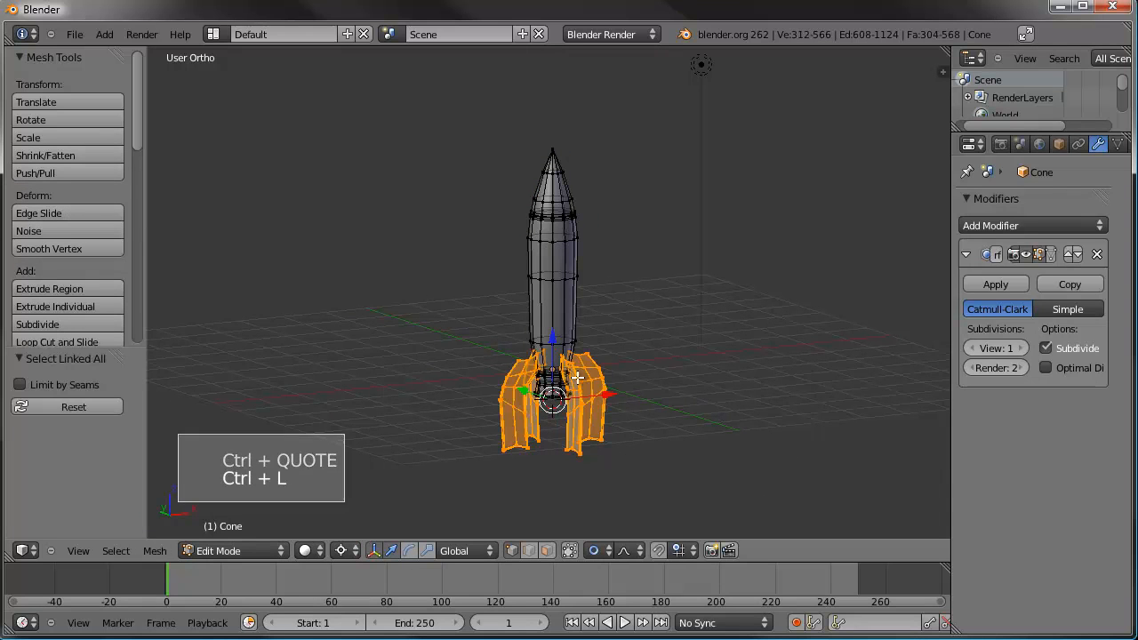
key(g)
click(646, 370)
key(Tab)
middle_drag(646, 368, 566, 384)
key(a)
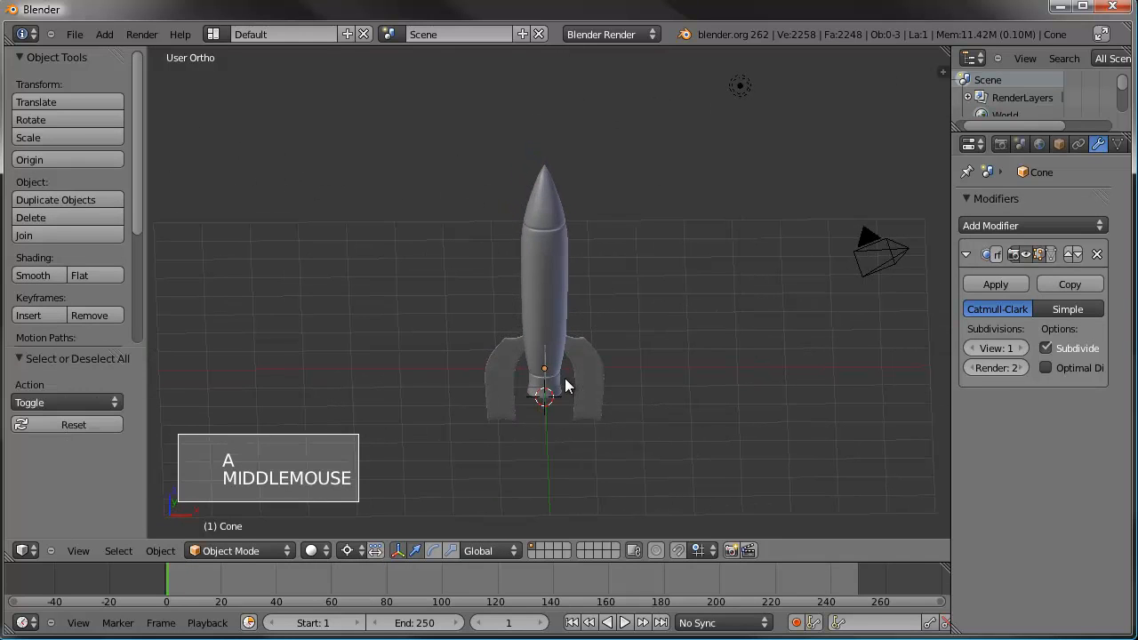
shift+middle_drag(561, 291, 594, 254)
scroll(534, 341, up, 3)
right_click(595, 394)
shift+middle_drag(595, 394, 607, 327)
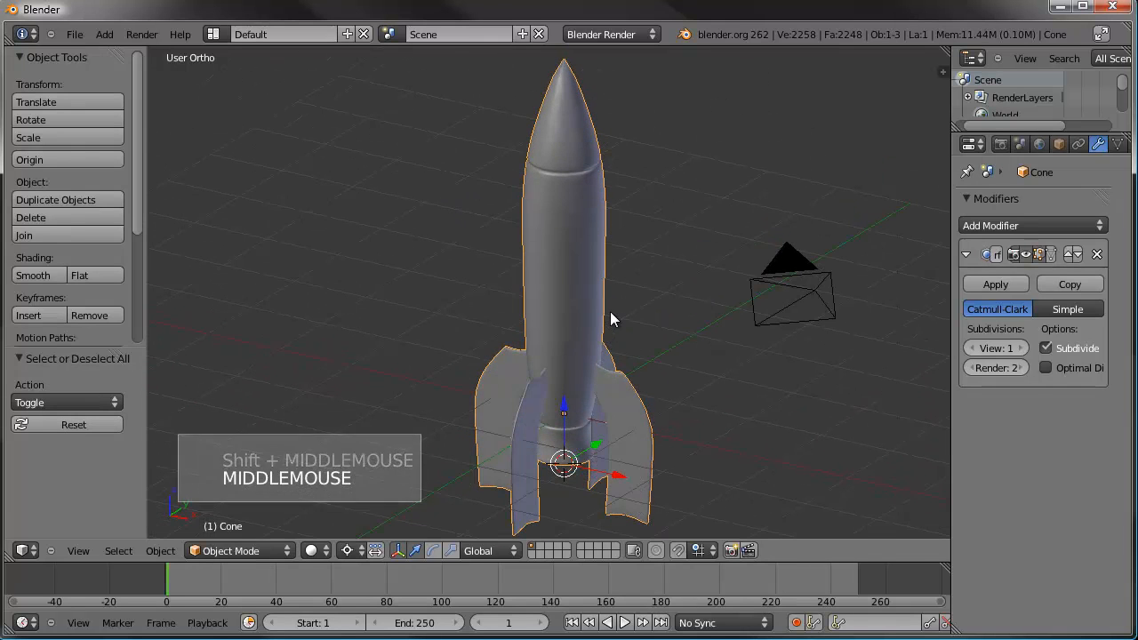
Select the lengthwise edge loops on two opposite sides of the rocket body and mark them as seams.
key(Tab)
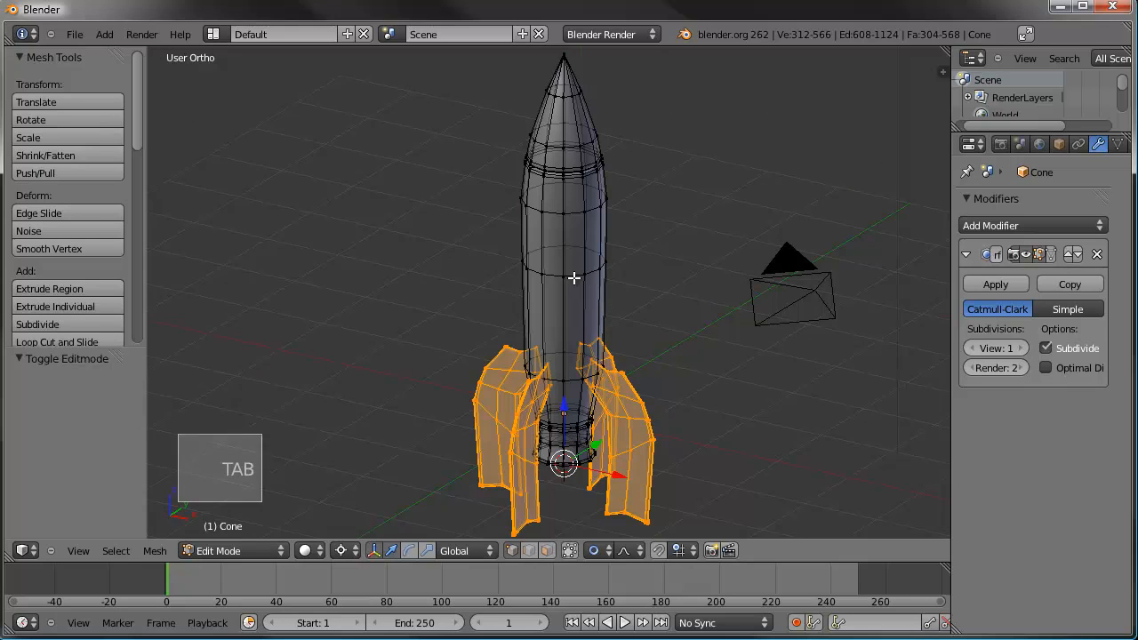
key(KP_7)
scroll(578, 272, up, 5)
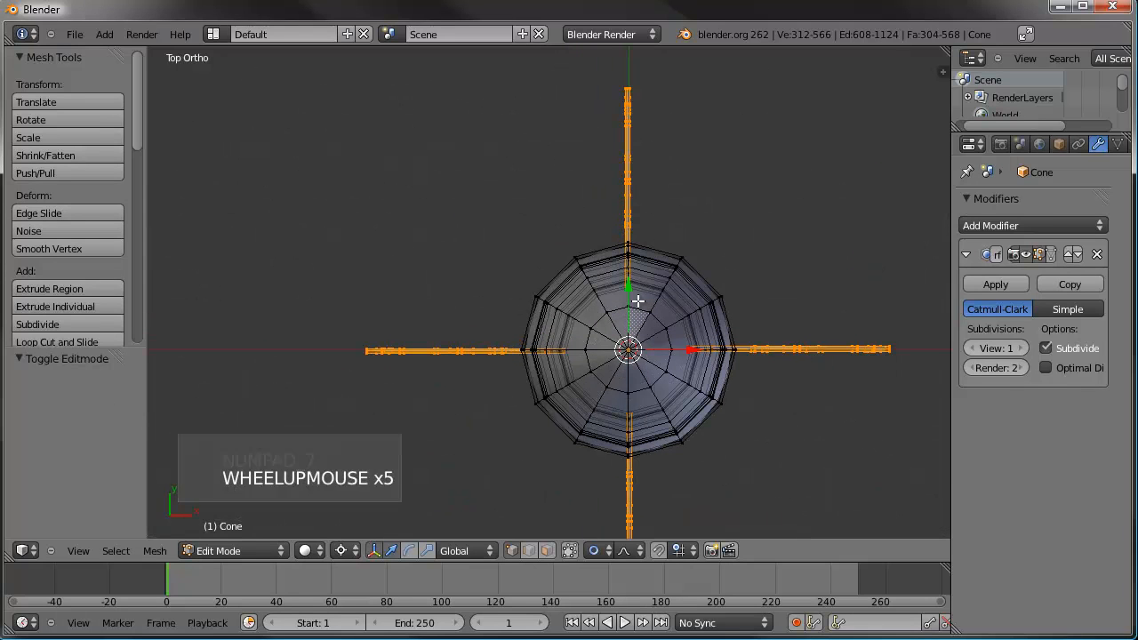
alt+right_click(632, 379)
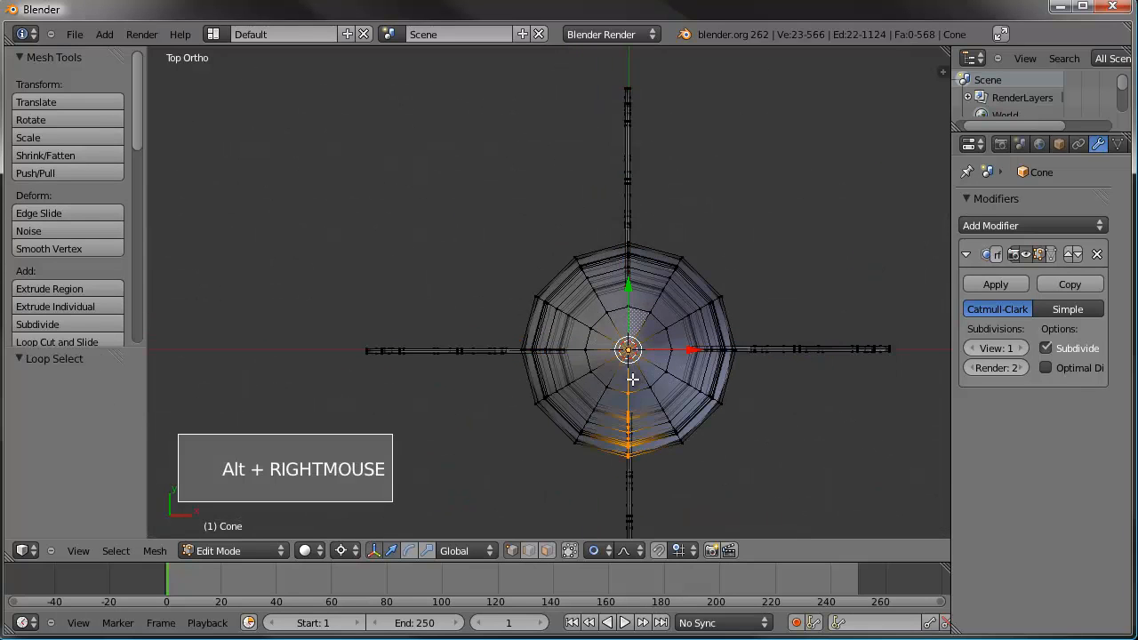
middle_drag(593, 419, 674, 337)
alt+shift+right_click(646, 167)
middle_drag(596, 313, 673, 295)
scroll(664, 308, down, 2)
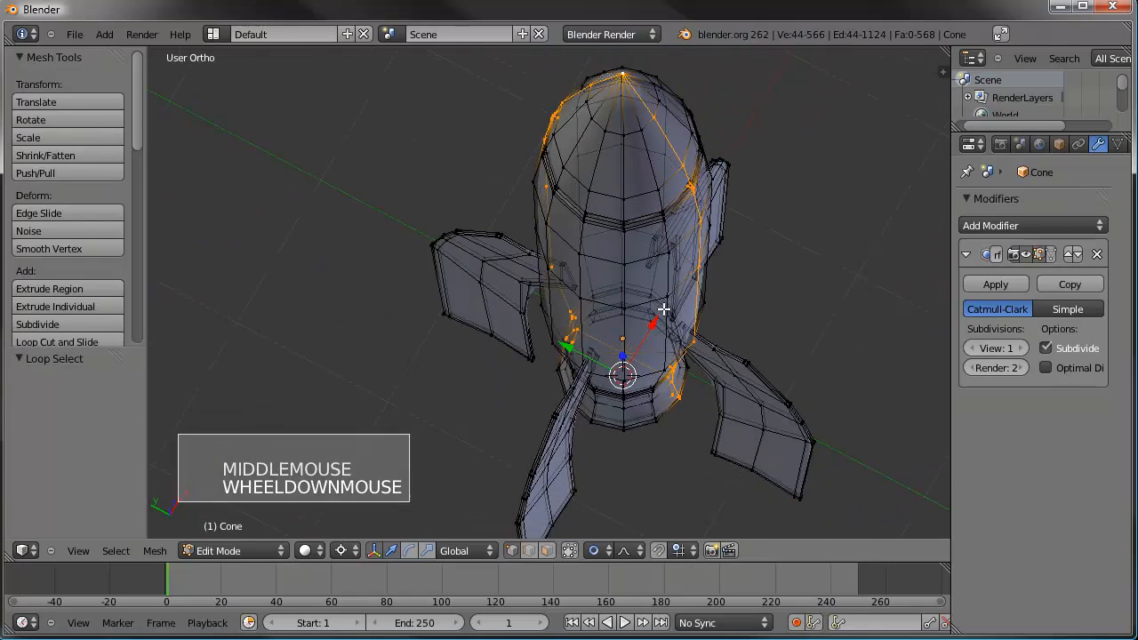
key(ctrl+e)
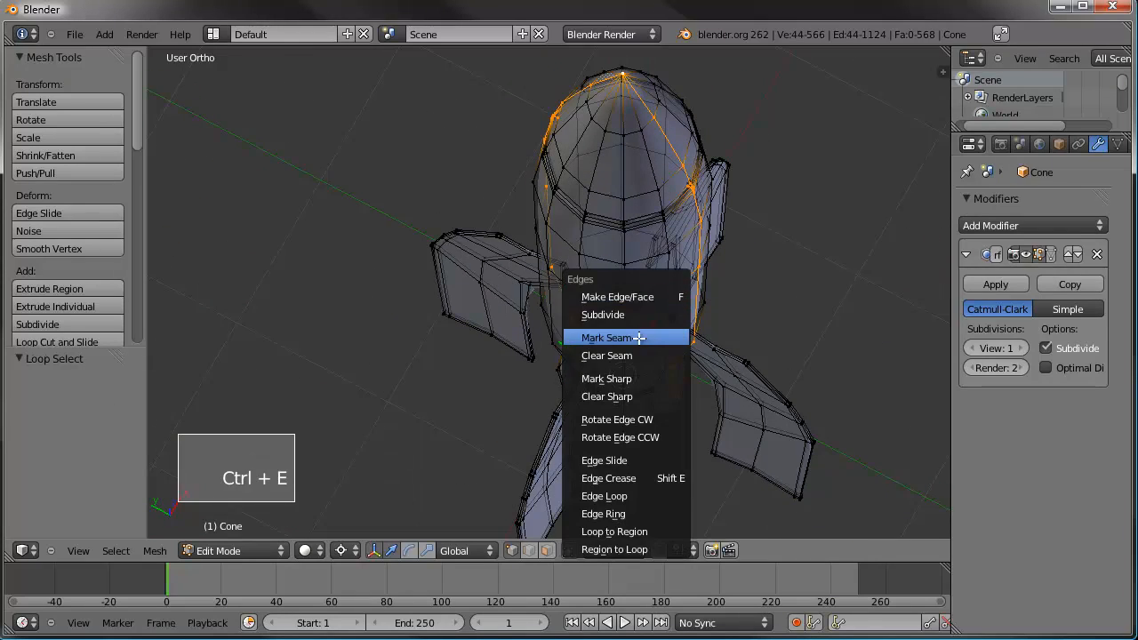
click(640, 332)
Select the edge loops along one fin's inner and bottom edges, mark them as seams and clear the selection.
shift+middle_drag(672, 367, 613, 241)
scroll(683, 277, up, 2)
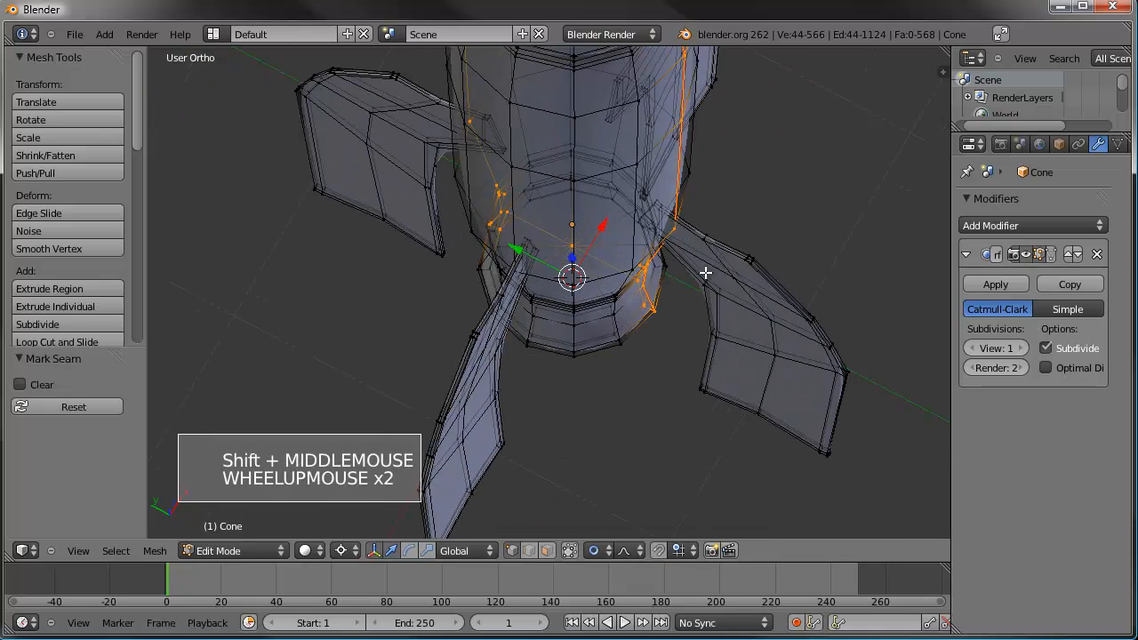
alt+right_click(698, 275)
alt+right_click(693, 277)
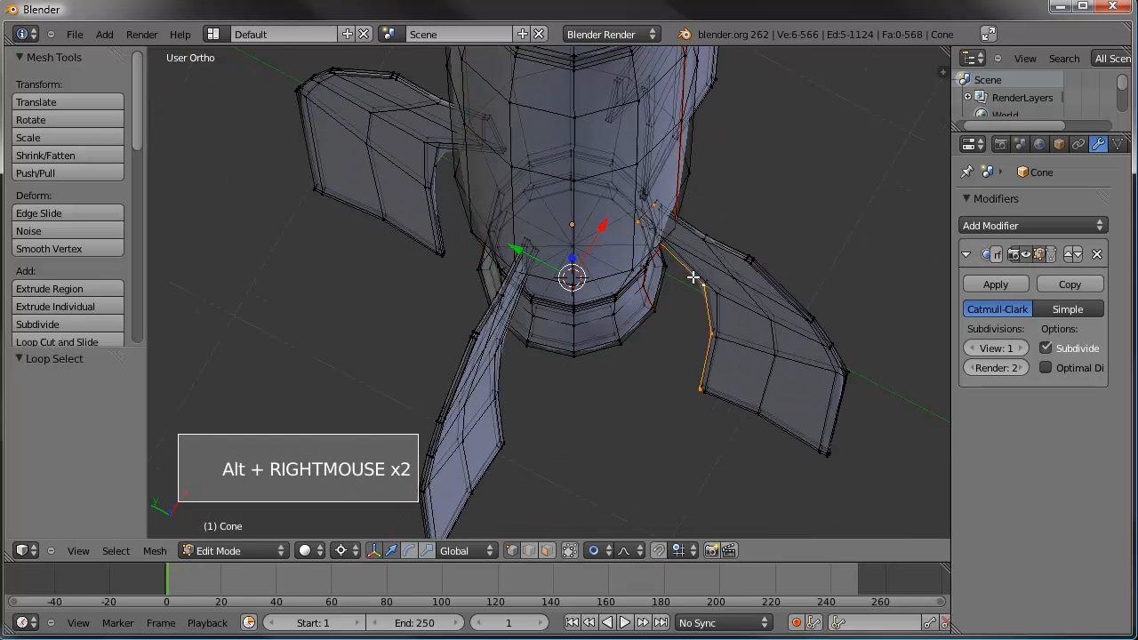
middle_drag(708, 302, 467, 429)
scroll(587, 292, up, 6)
shift+middle_drag(587, 293, 537, 239)
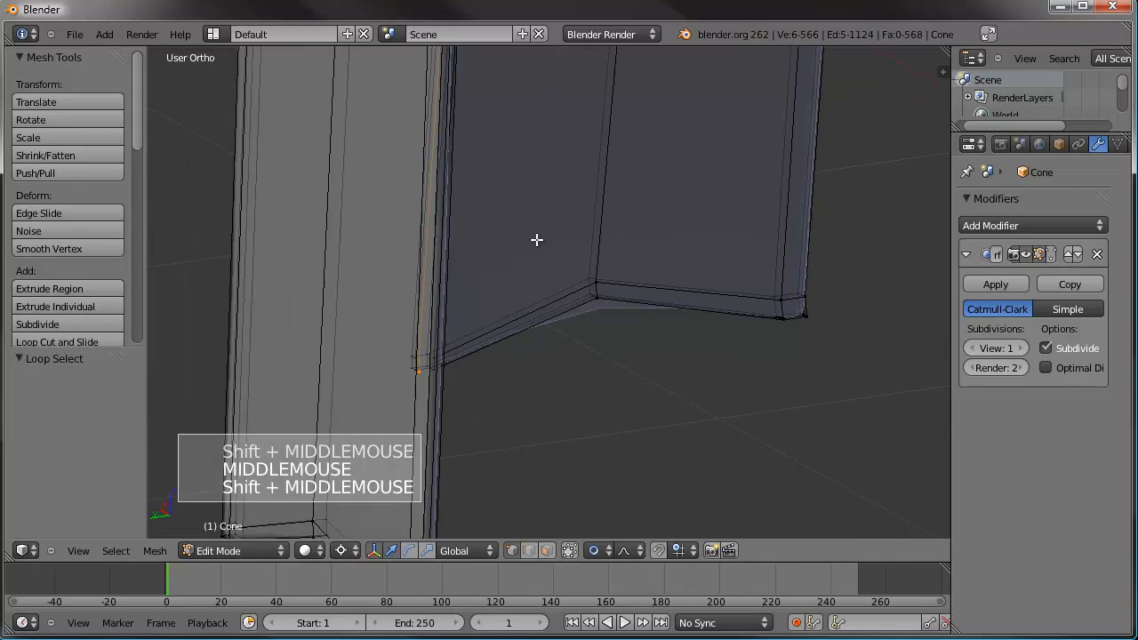
shift+middle_drag(591, 269, 564, 302)
mouse_move(687, 298)
shift+middle_down()
mouse_move(770, 411)
mouse_move(537, 313)
mouse_move(617, 391)
mouse_move(645, 371)
mouse_move(643, 396)
mouse_move(632, 376)
shift+middle_up()
alt+shift+right_click(482, 340)
scroll(515, 347, down, 7)
key(ctrl+e)
click(643, 397)
key(a)
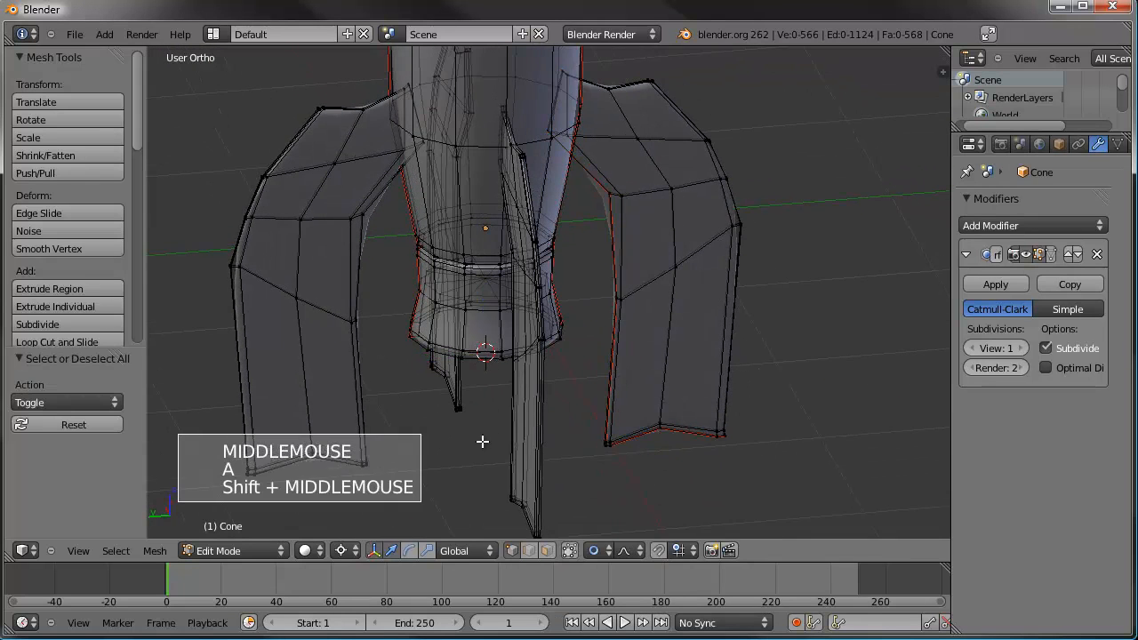
Select the three fins without seams completely and delete their vertices.
shift+middle_drag(483, 441, 533, 363)
key(c)
click(518, 330)
click(425, 382)
click(595, 465)
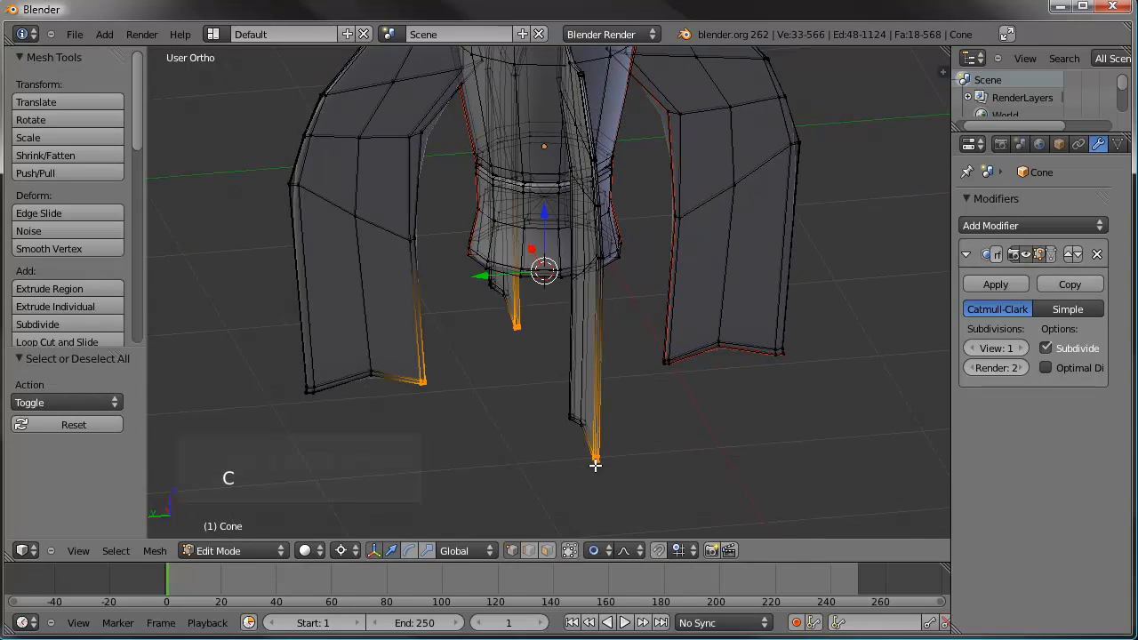
key(ctrl+l)
key(Delete)
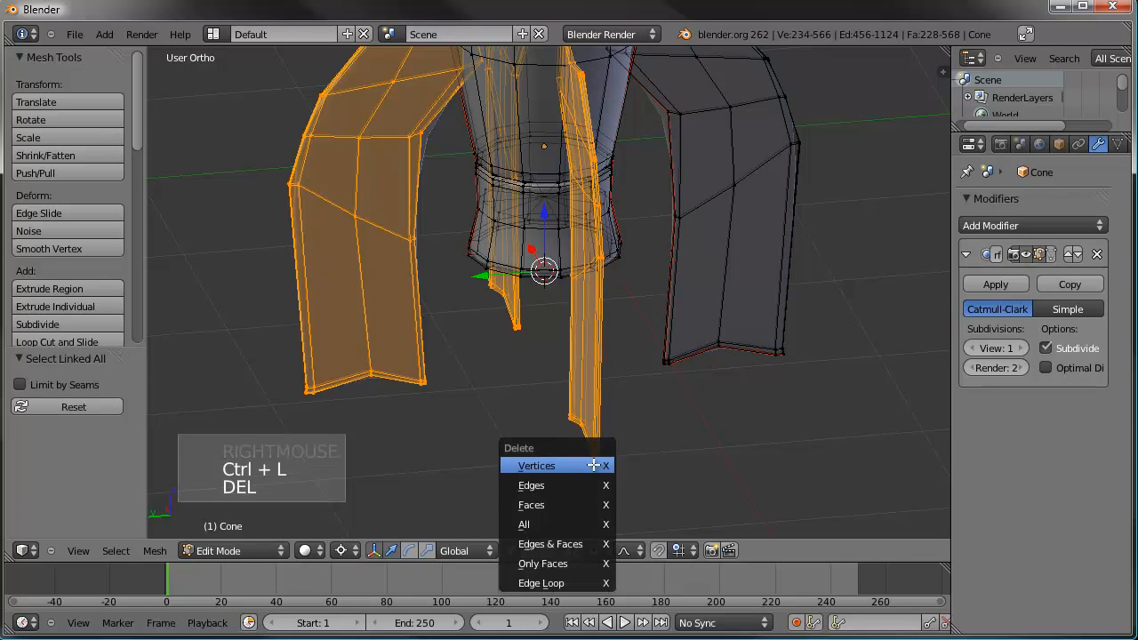
click(593, 463)
Select the remaining seamed fin from above, duplicate it in place and rotate the copy 180 degrees around the body's centre.
key(KP_7)
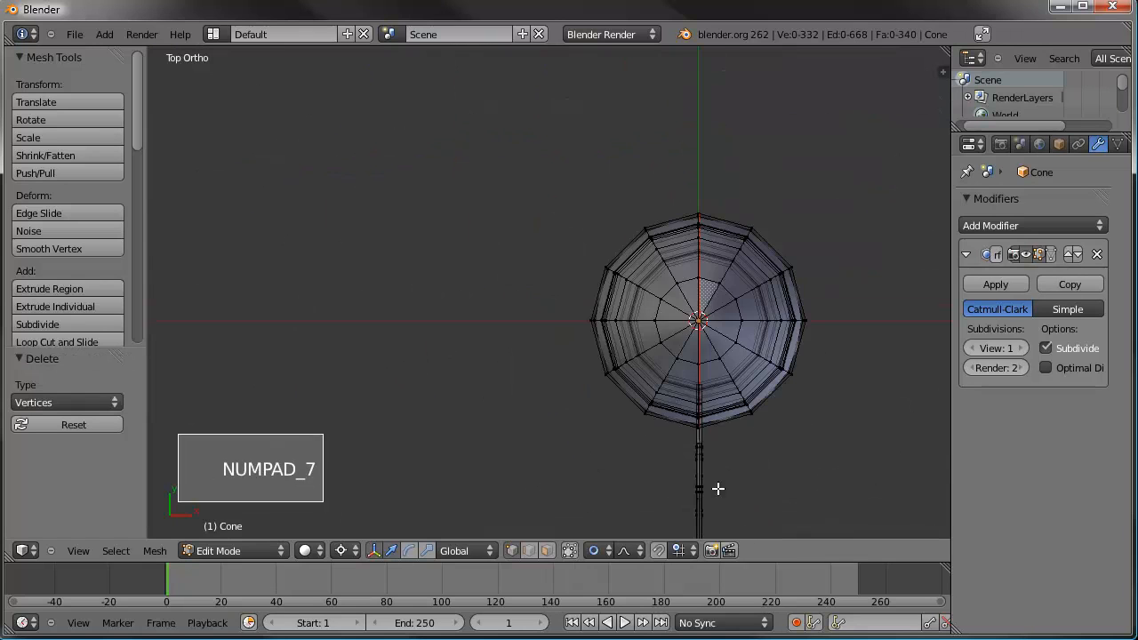
shift+middle_drag(717, 488, 513, 386)
key(a)
key(a)
right_click(578, 351)
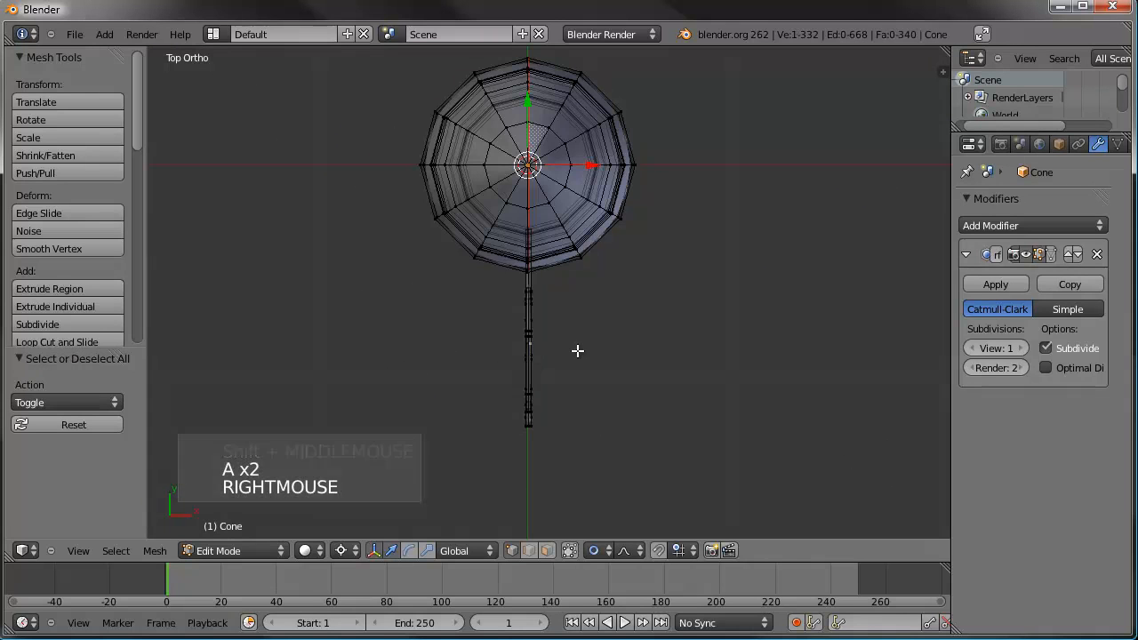
key(ctrl+l)
shift+middle_drag(590, 296, 582, 345)
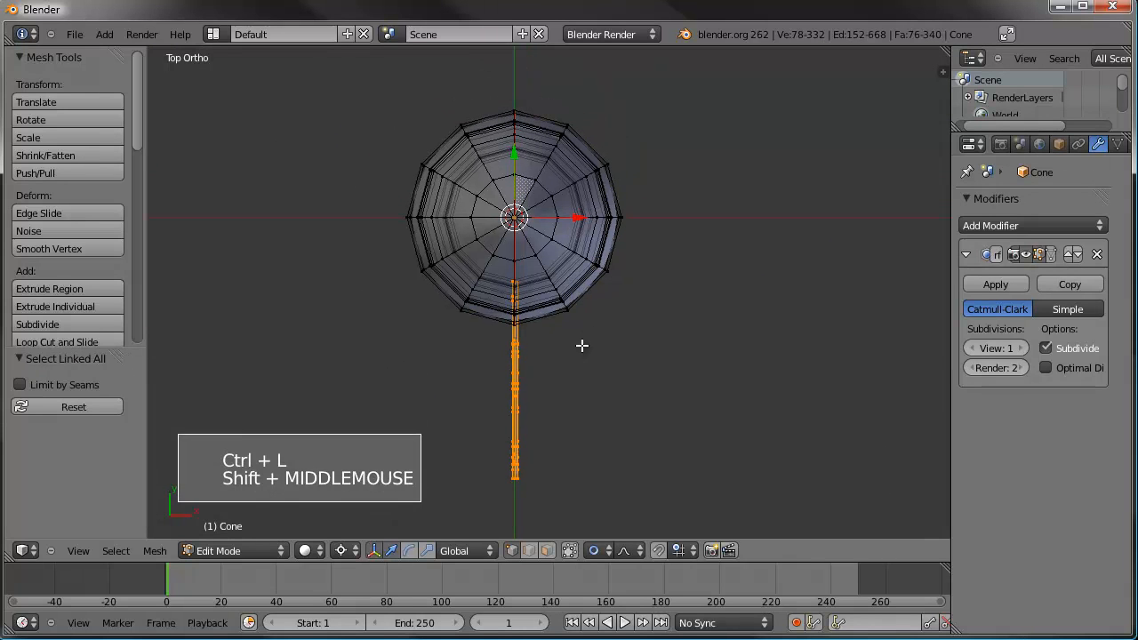
key(shift+d)
key(shift+d)
click(581, 345)
text(r180)
key(Return)
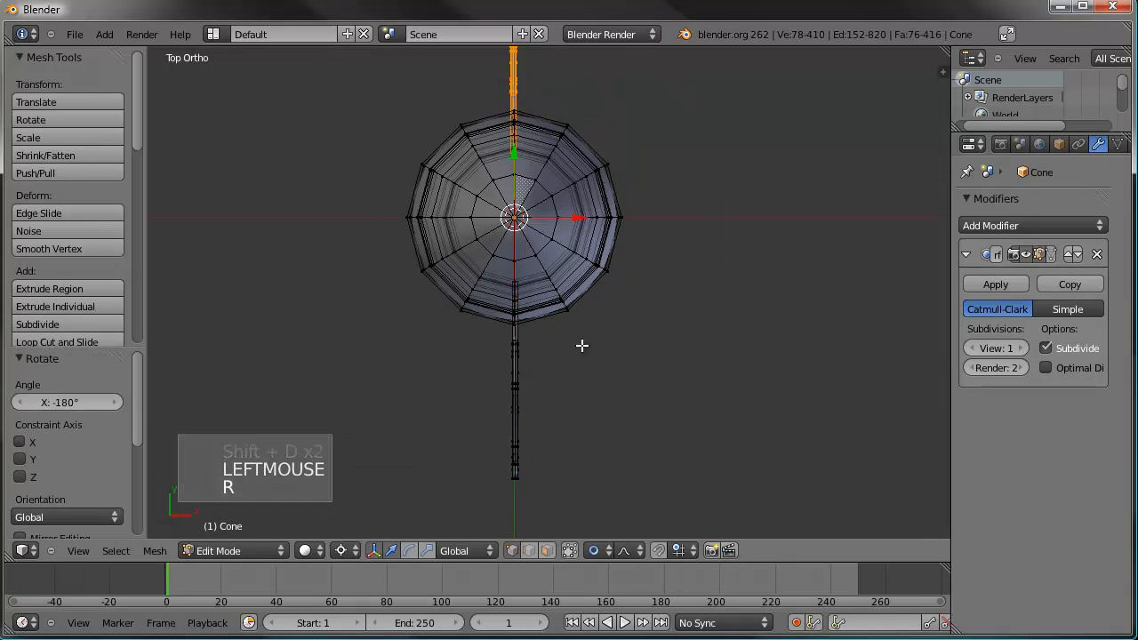
Select both seamed fins, duplicate them in place and rotate the copies 90 degrees around the body's centre.
right_click(528, 377)
key(ctrl+l)
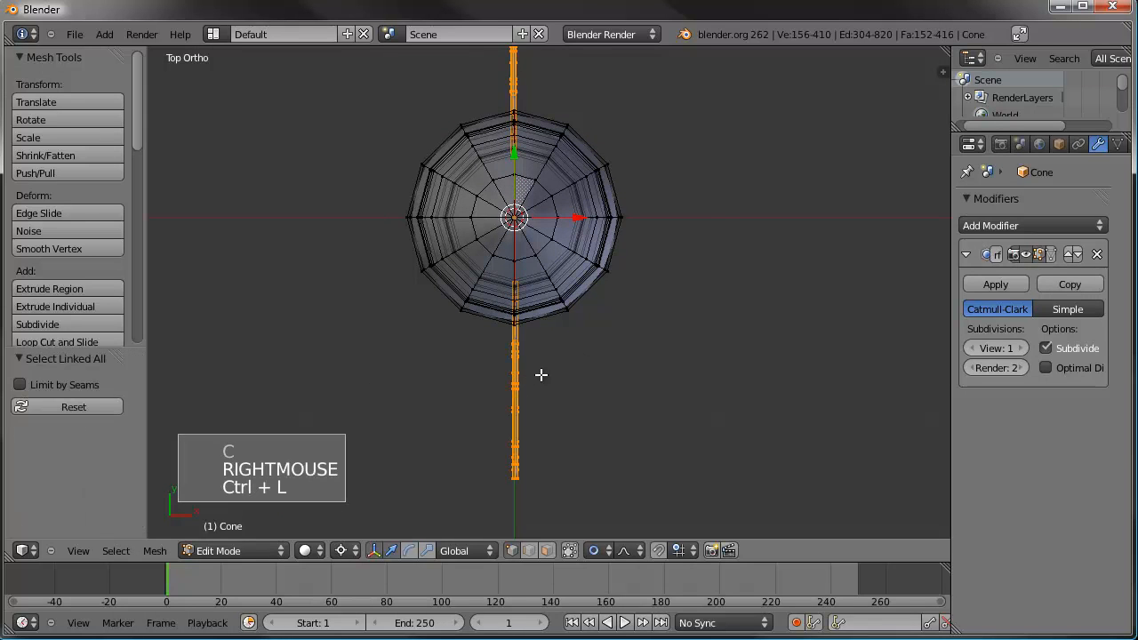
key(shift+d)
click(540, 375)
text(r90)
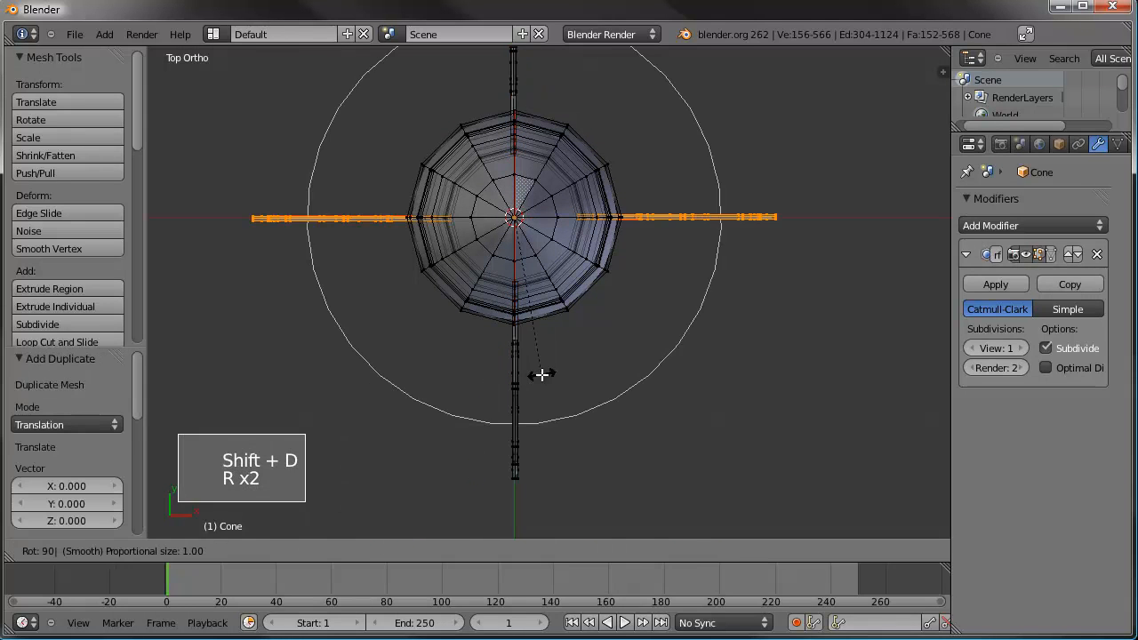
key(Return)
key(Tab)
middle_drag(541, 374, 556, 315)
Select the edge loop inside the groove near the body's base and mark it as a seam.
key(Tab)
key(a)
scroll(653, 255, down, 3)
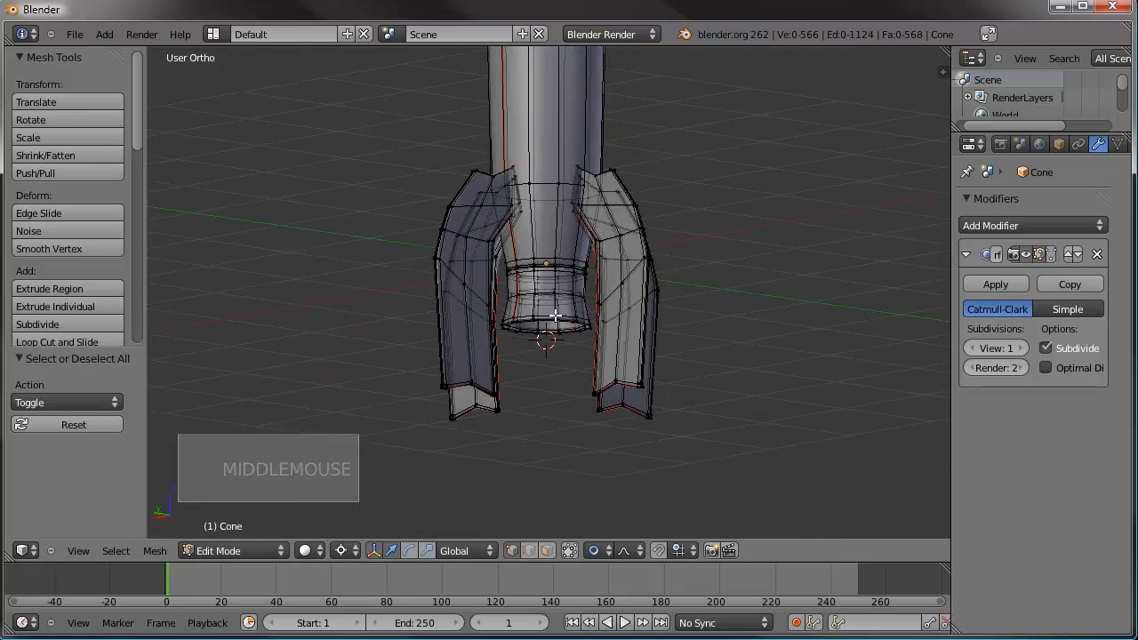
scroll(553, 267, up, 4)
scroll(549, 251, up, 1)
middle_drag(546, 237, 545, 266)
scroll(545, 274, up, 5)
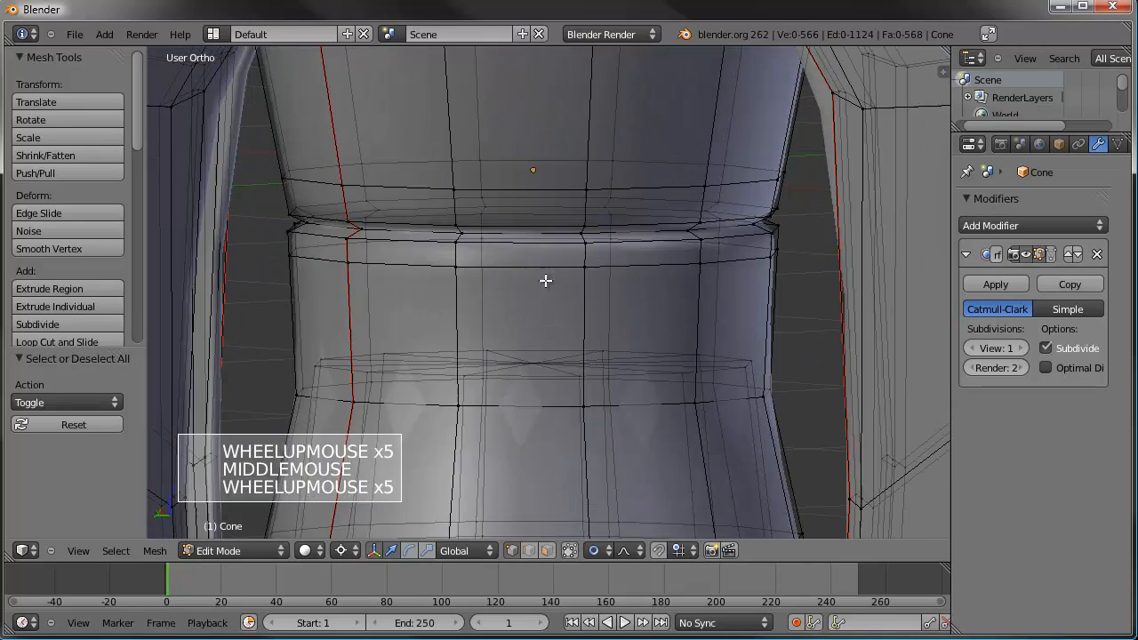
alt+right_click(534, 232)
alt+right_click(531, 231)
alt+right_click(532, 233)
key(ctrl+e)
click(532, 233)
Mark the edge loop inside the groove below the nose cone as a seam, deselect everything and return to Object Mode.
scroll(525, 257, down, 7)
middle_drag(525, 257, 534, 231)
scroll(534, 143, down, 1)
shift+middle_drag(535, 231, 536, 325)
scroll(543, 390, up, 4)
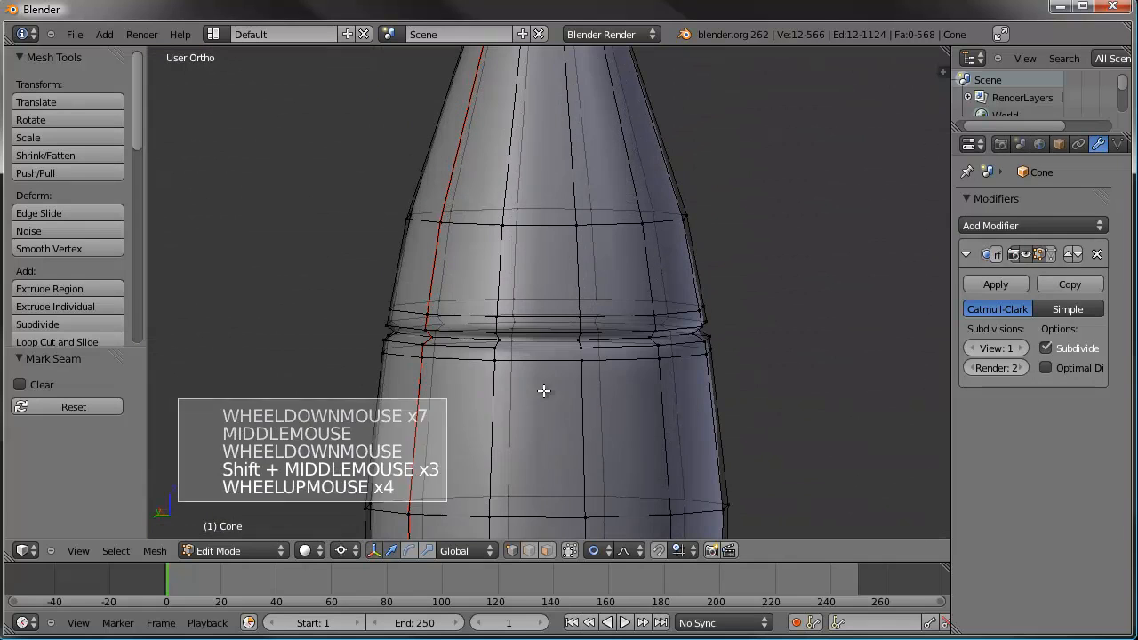
alt+right_click(545, 340)
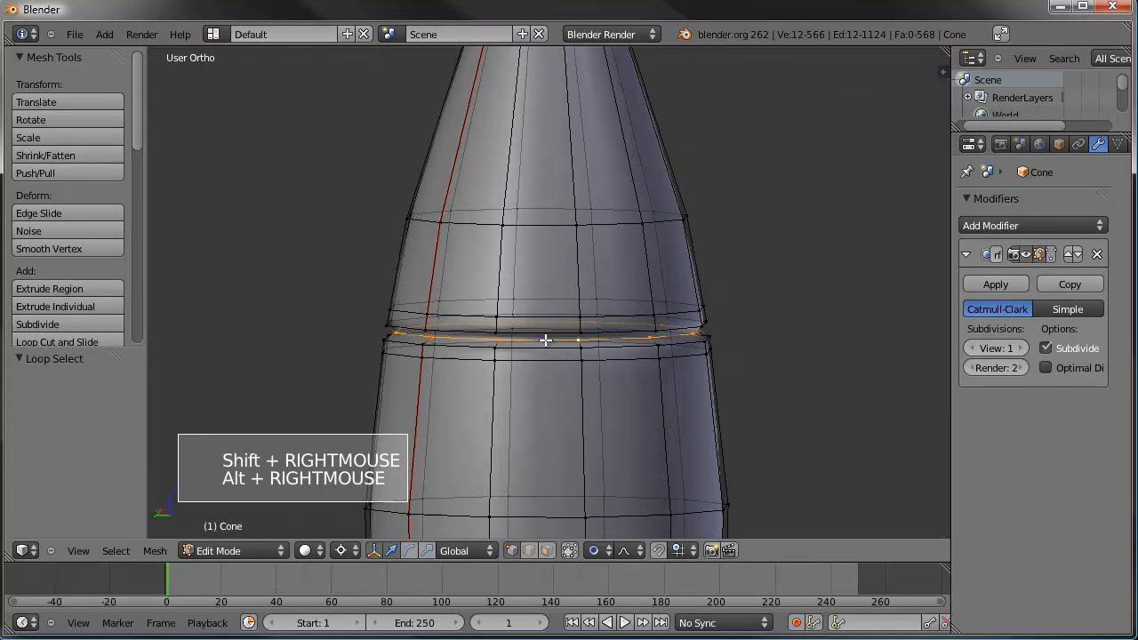
key(ctrl+r)
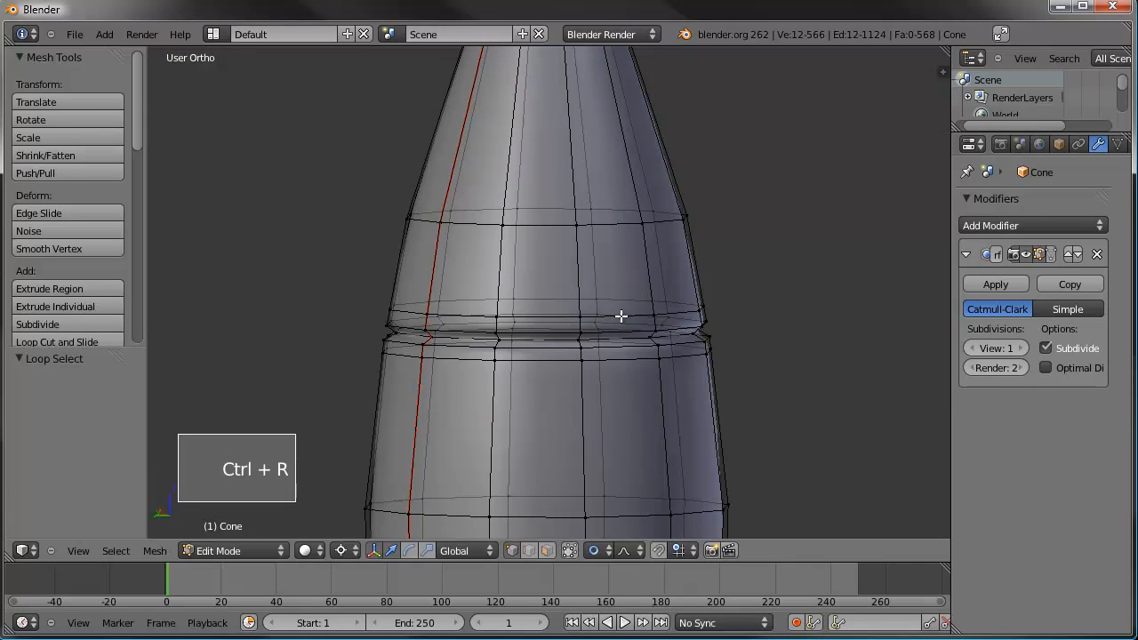
alt+right_click(528, 339)
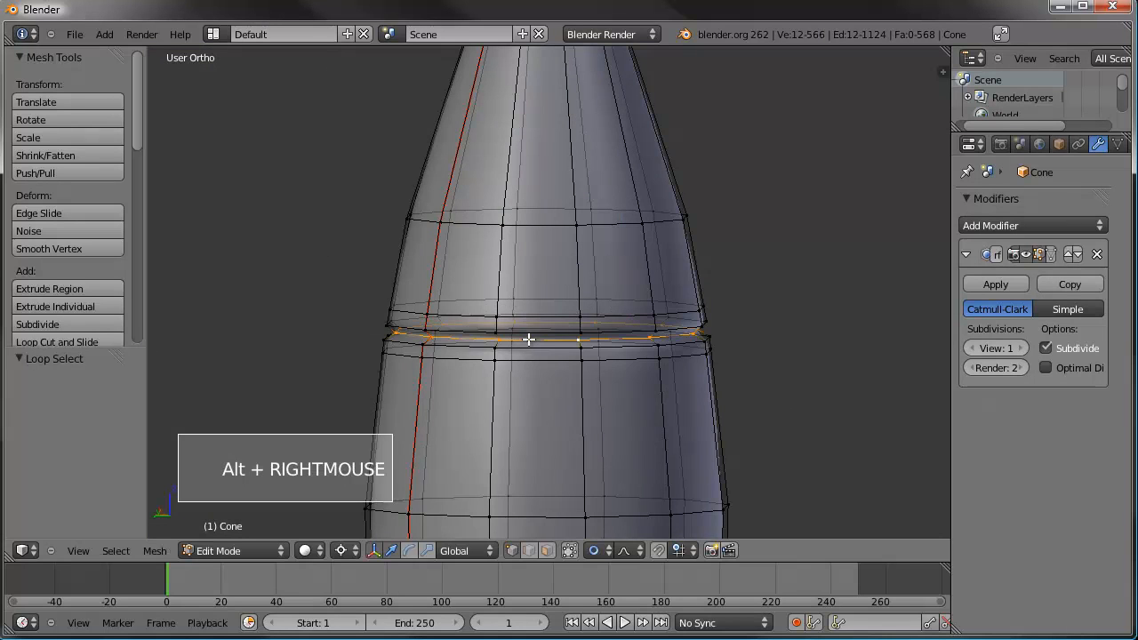
key(ctrl+e)
click(528, 338)
key(a)
scroll(528, 339, down, 9)
shift+middle_drag(551, 356, 610, 287)
key(Tab)
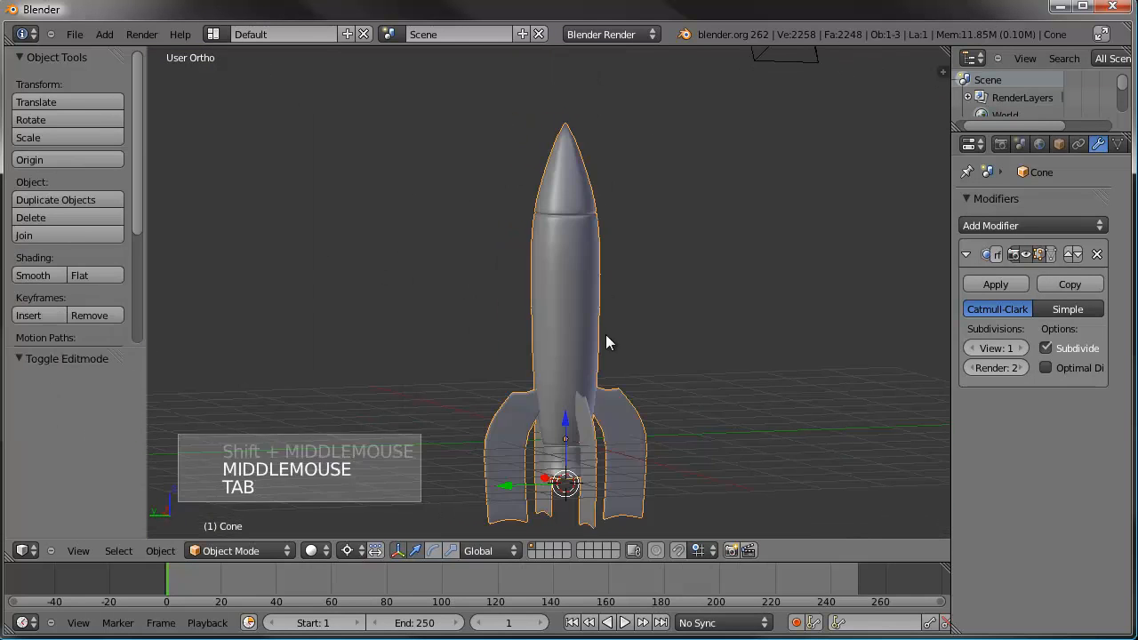
shift+middle_drag(606, 336, 588, 335)
Start saving the file under a new name and create a folder named rocket in G:\blender files\test.
click(76, 35)
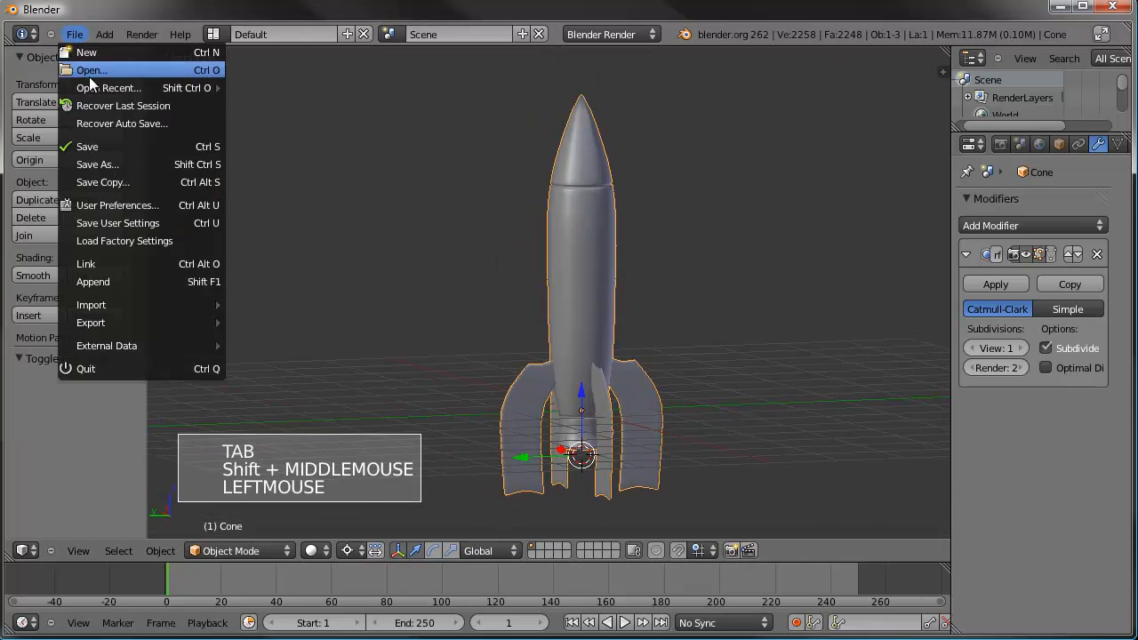
click(121, 160)
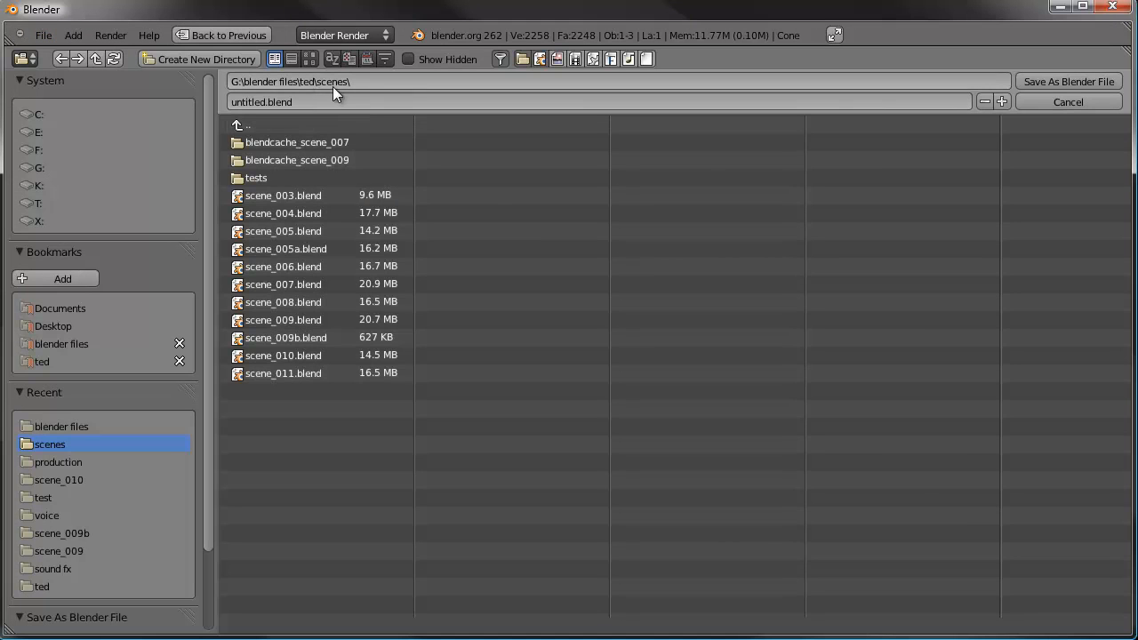
click(52, 338)
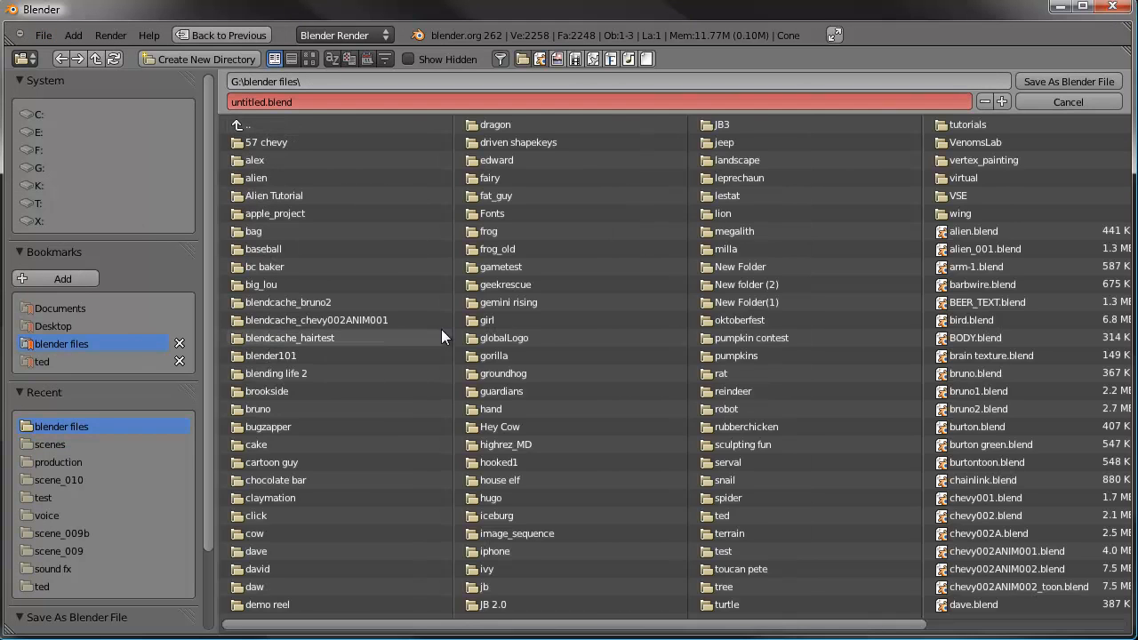
click(721, 550)
click(321, 102)
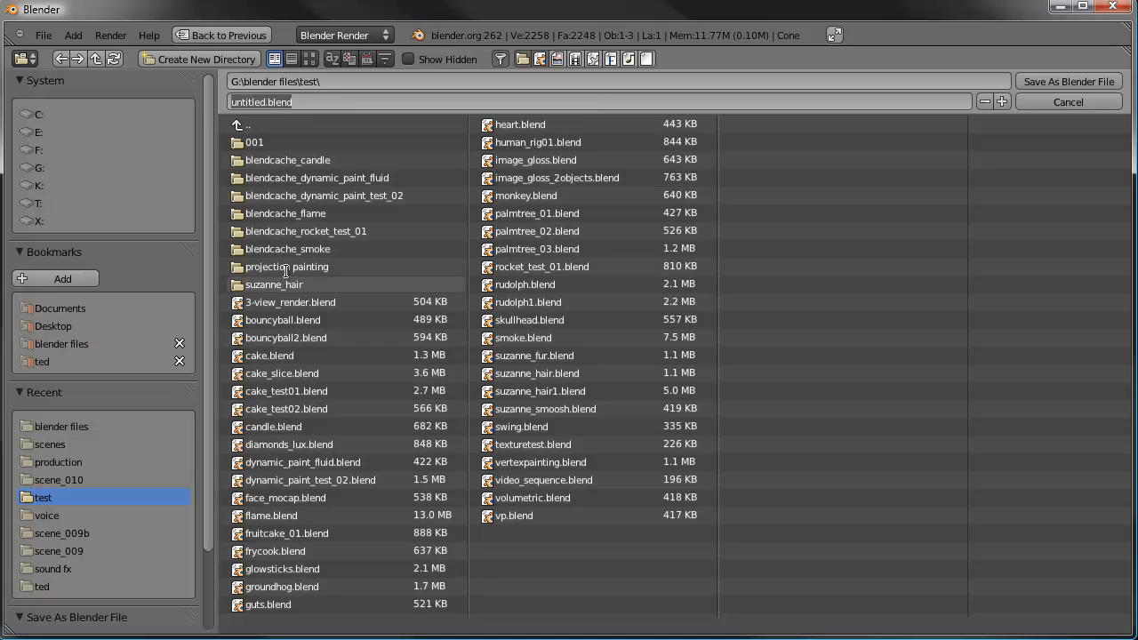
click(202, 58)
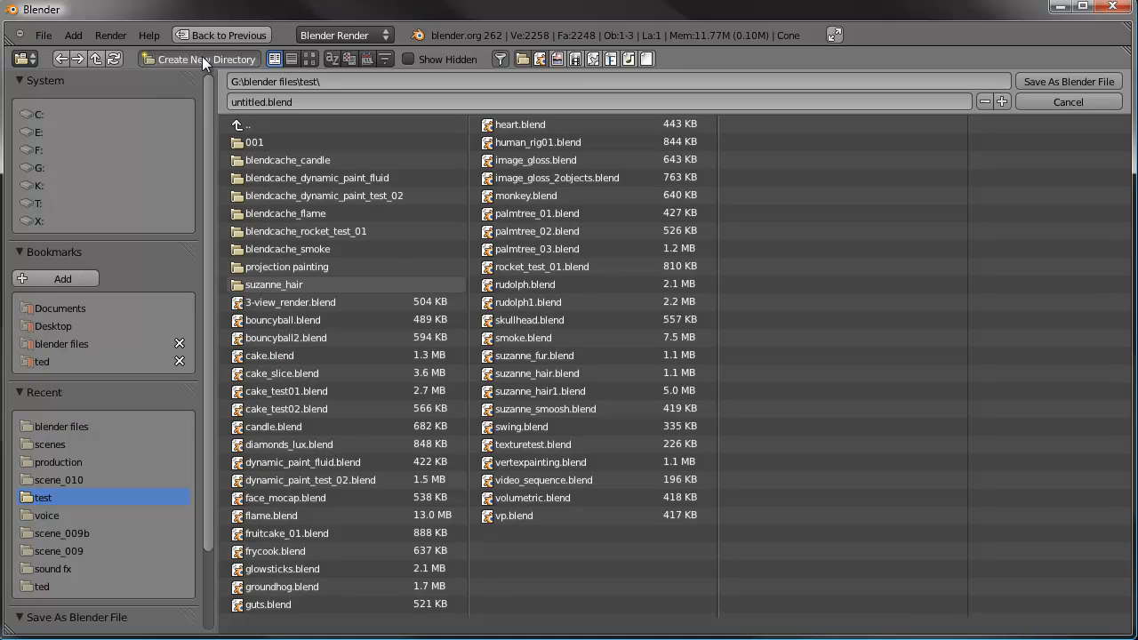
click(202, 60)
text(rocket)
key(Return)
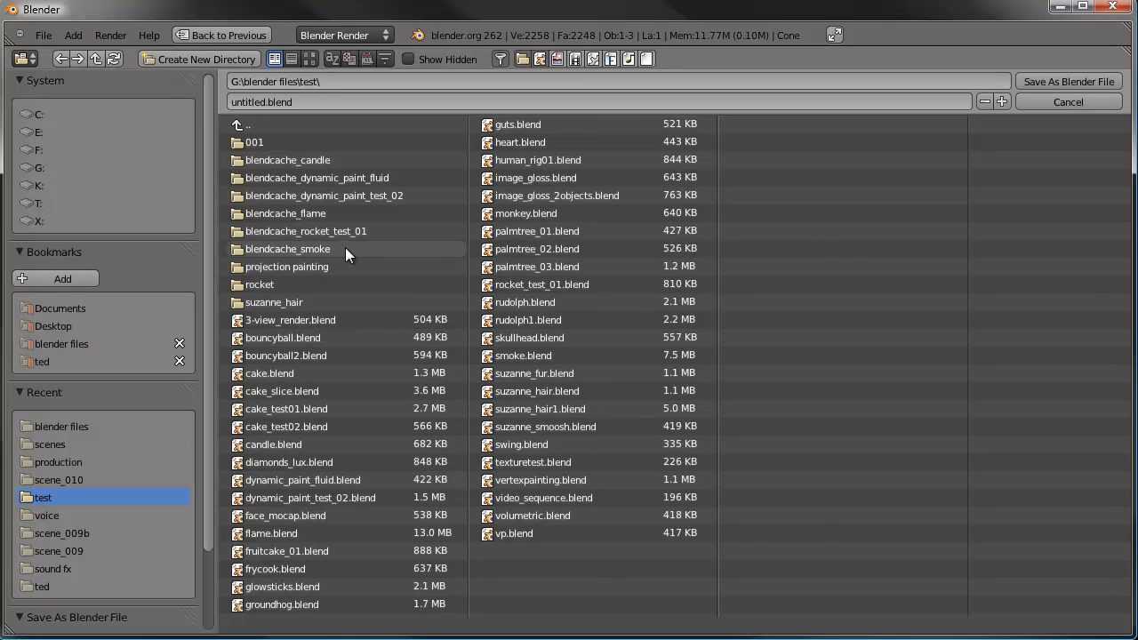
Save the file as rocket in the new rocket folder.
click(271, 289)
click(317, 100)
text(roc)
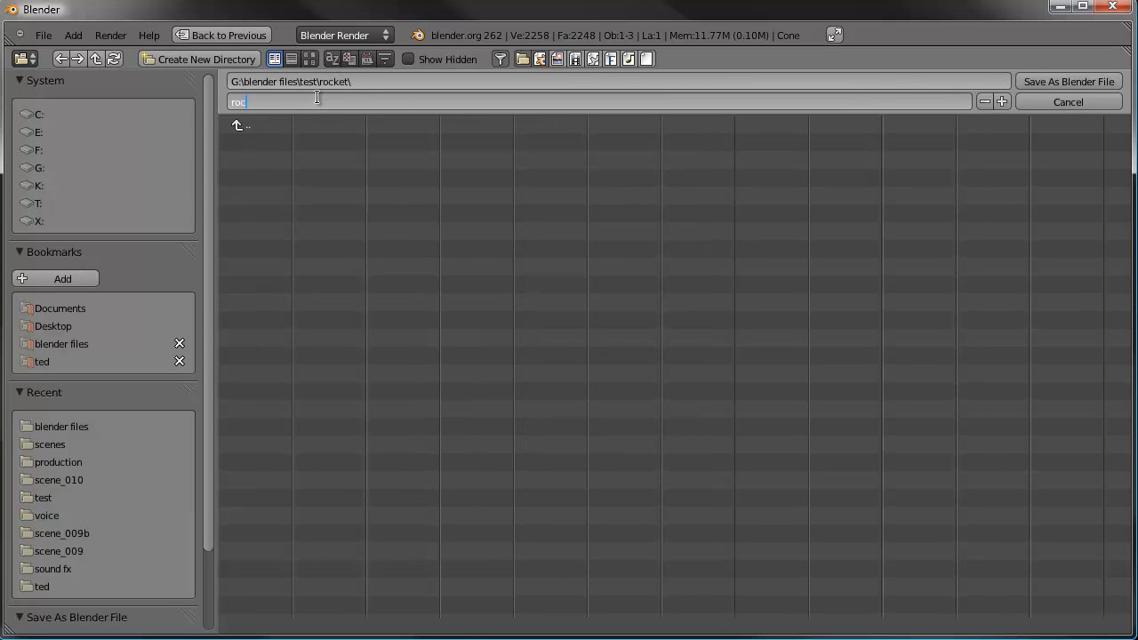
text(ket)
key(Return)
click(1053, 81)
Split the 3D view vertically in two and change the new area beside it to the UV/Image Editor.
mouse_move(588, 351)
middle_down()
mouse_move(581, 330)
mouse_move(602, 317)
mouse_move(586, 331)
middle_up()
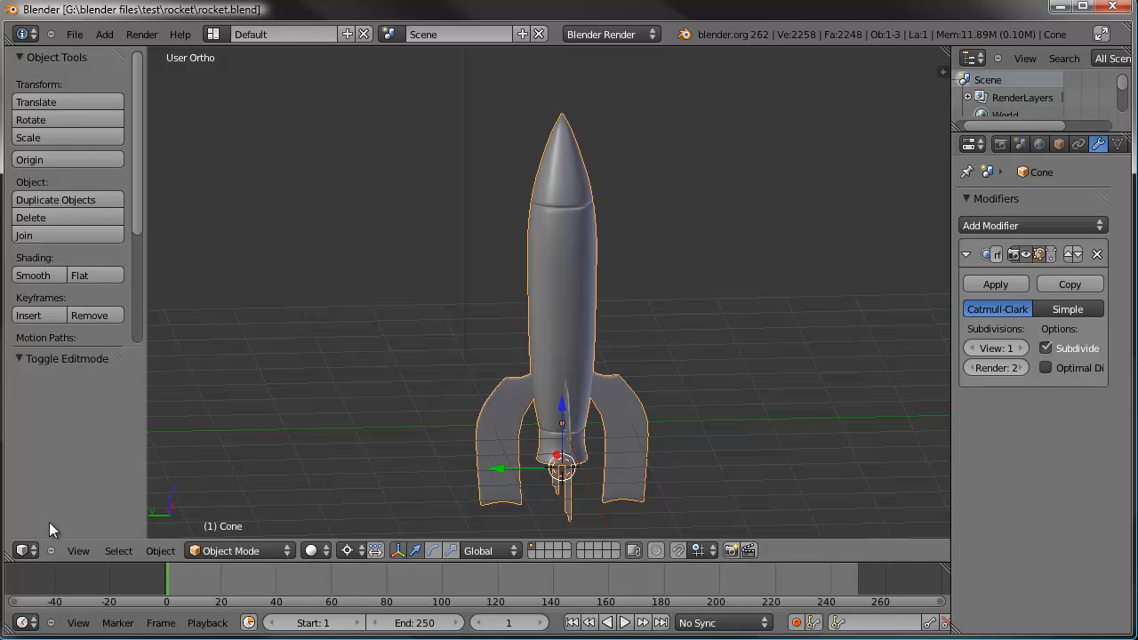
click(26, 553)
drag(5, 560, 325, 545)
click(24, 551)
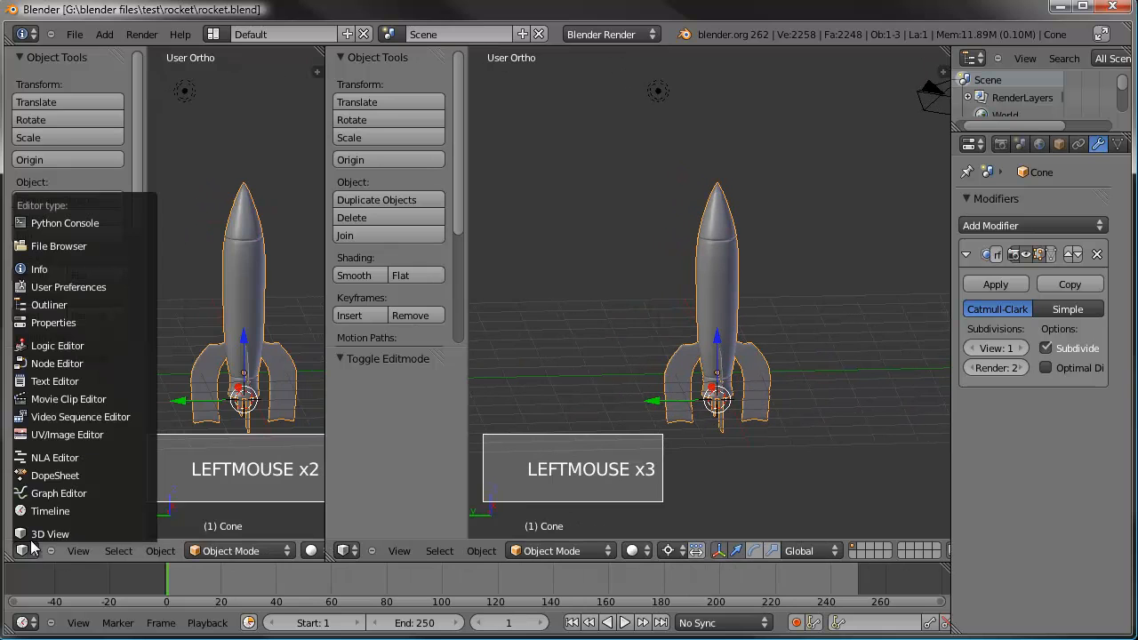
click(64, 434)
Enter Edit Mode on the rocket, select the whole mesh and unwrap it along its seams.
right_click(724, 282)
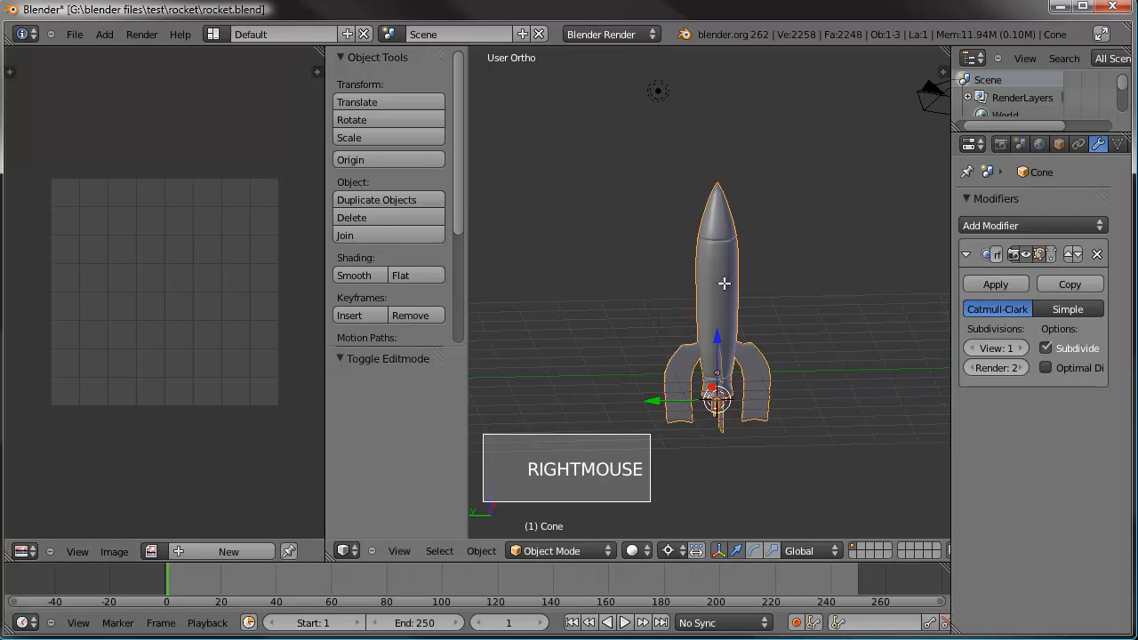
key(Tab)
key(a)
key(a)
key(a)
key(a)
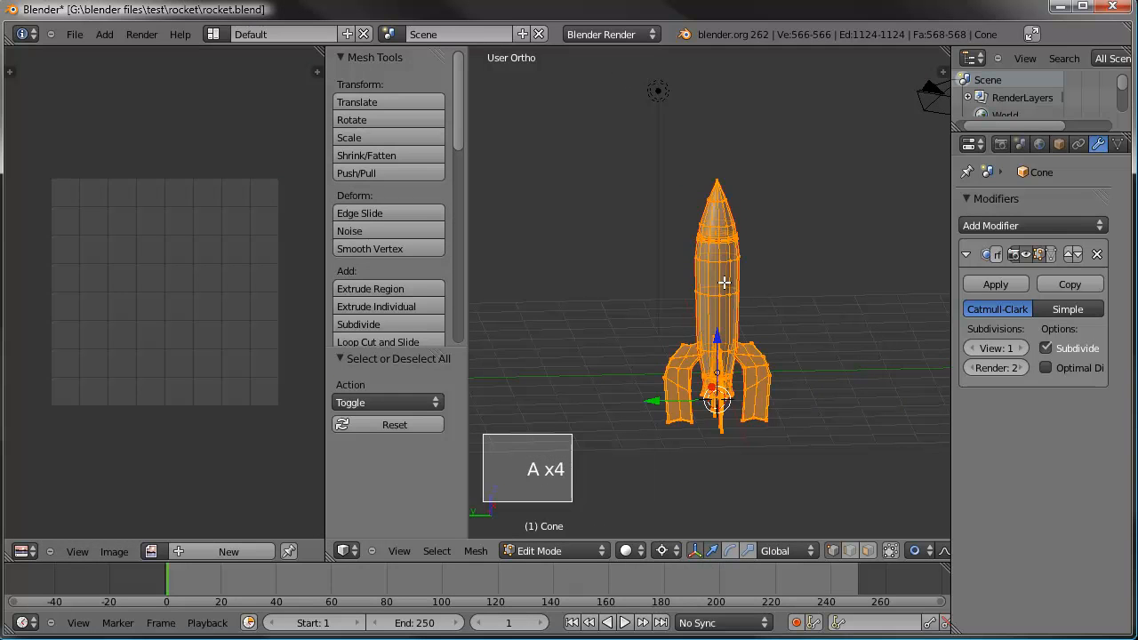
key(u)
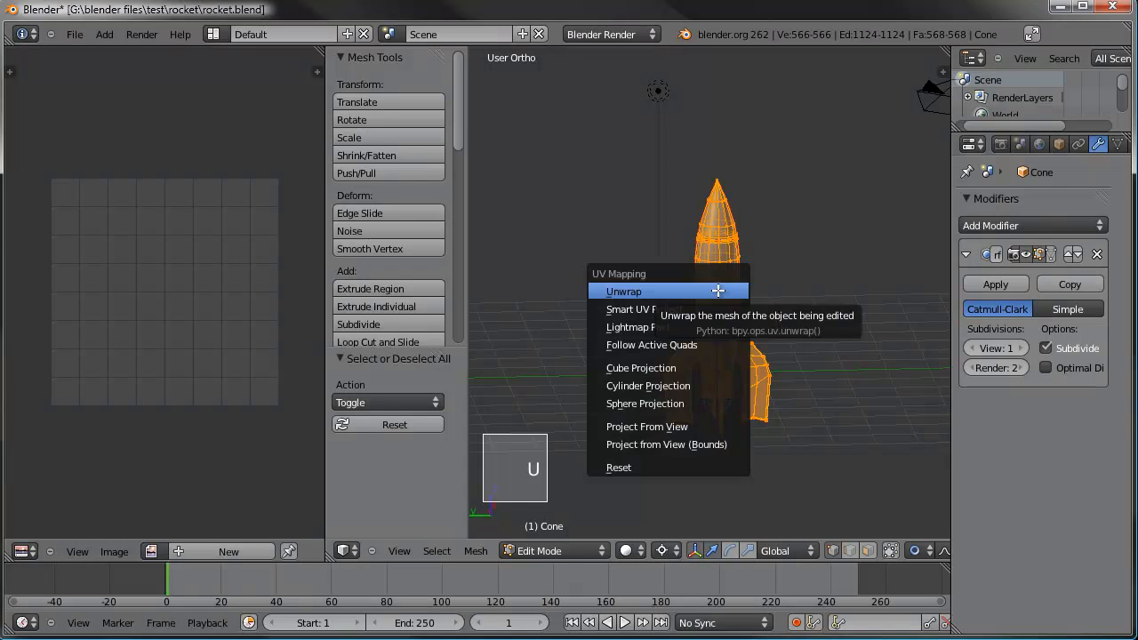
click(718, 289)
Average the scale of the rocket's UV islands and pack them into the image bounds.
click(190, 551)
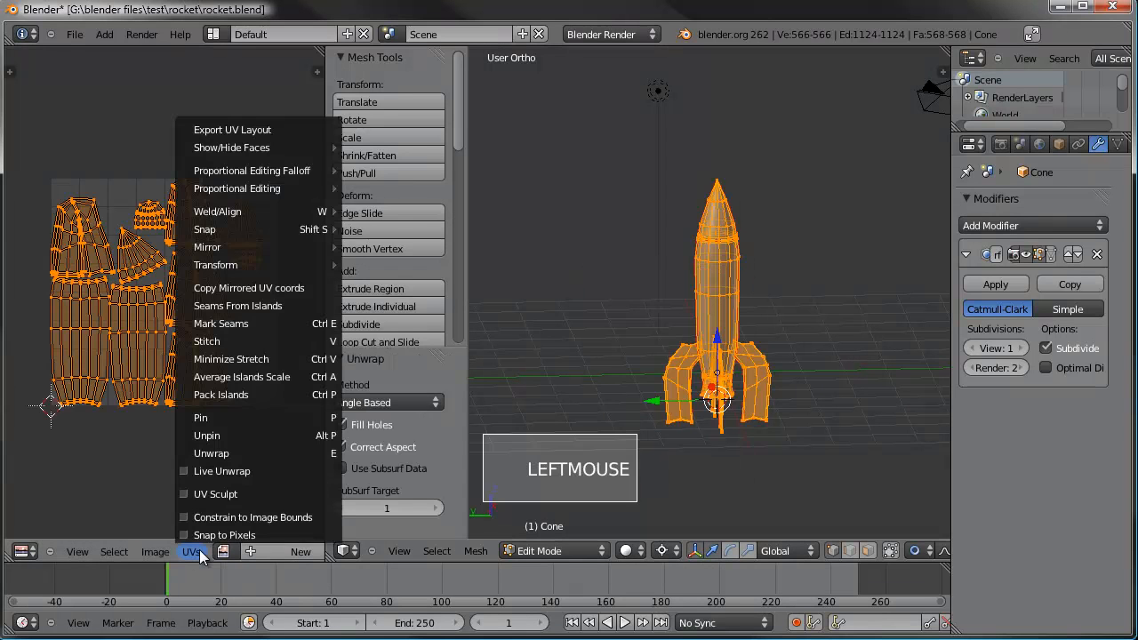
click(235, 378)
click(189, 552)
click(238, 396)
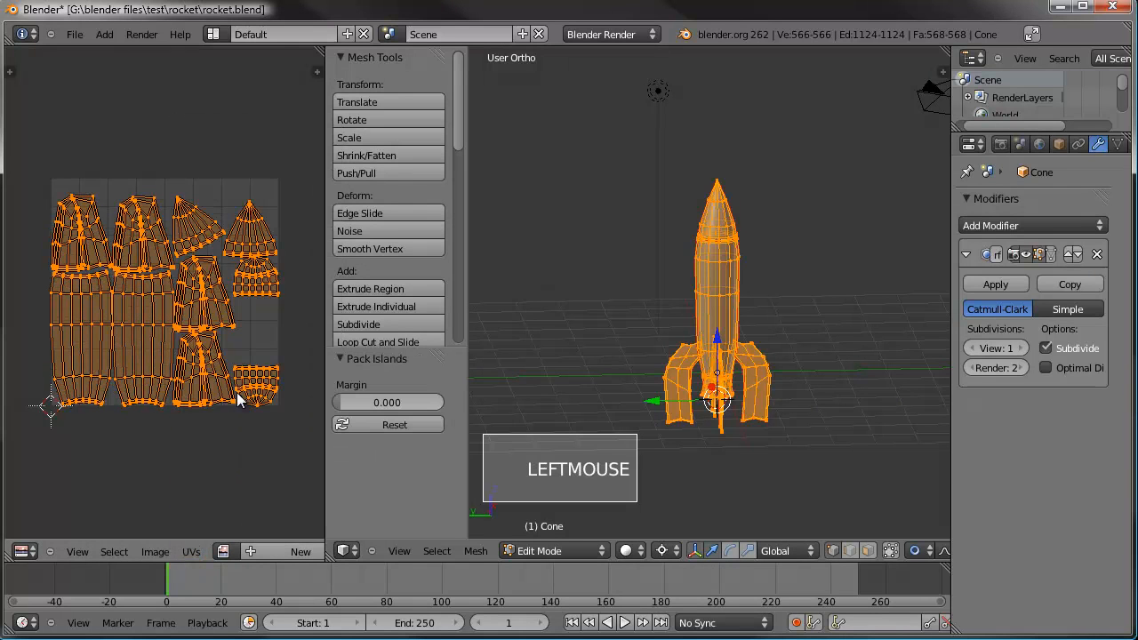
shift+middle_drag(184, 382, 175, 394)
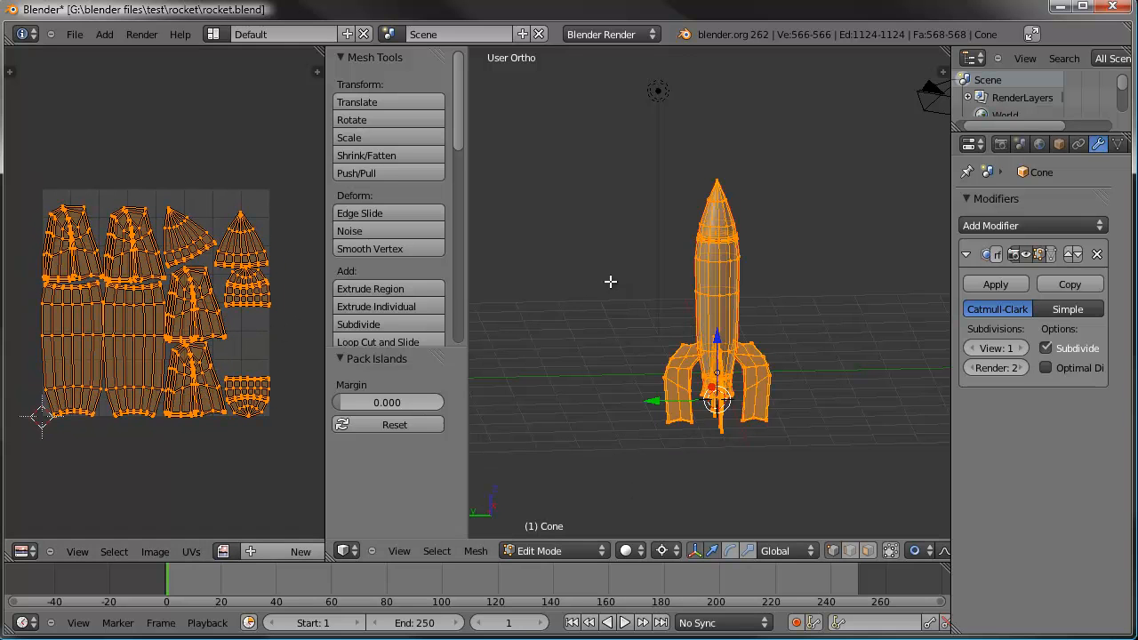
Switch the rocket to Texture Paint mode and set the brush colour to orange.
mouse_move(661, 300)
shift+middle_down()
mouse_move(637, 329)
mouse_move(654, 318)
shift+middle_up()
scroll(637, 330, up, 1)
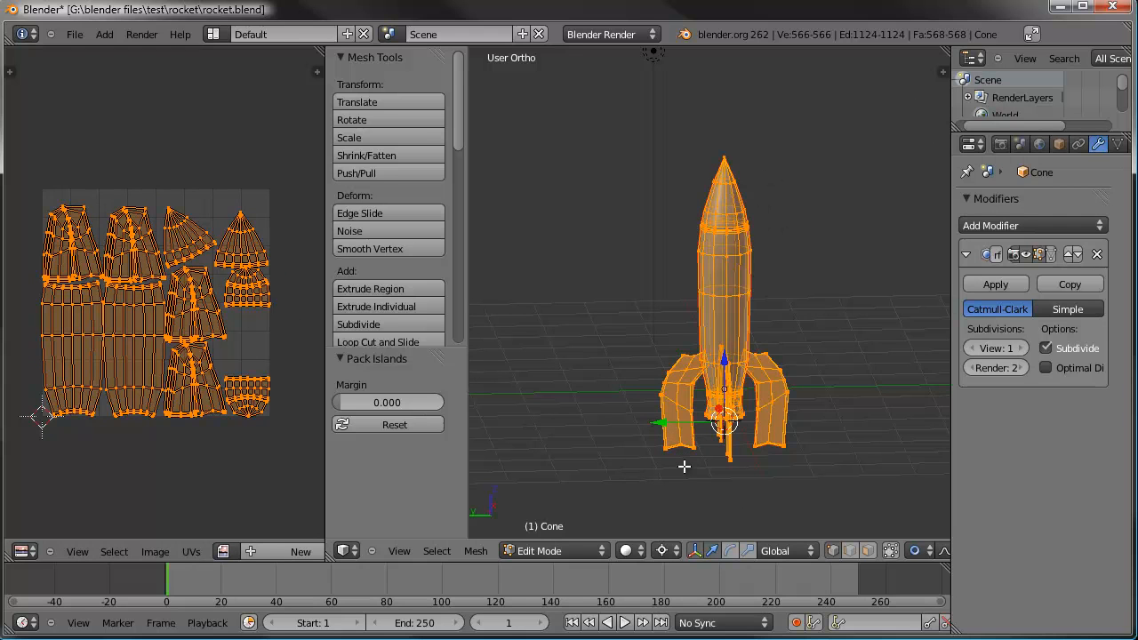
click(600, 549)
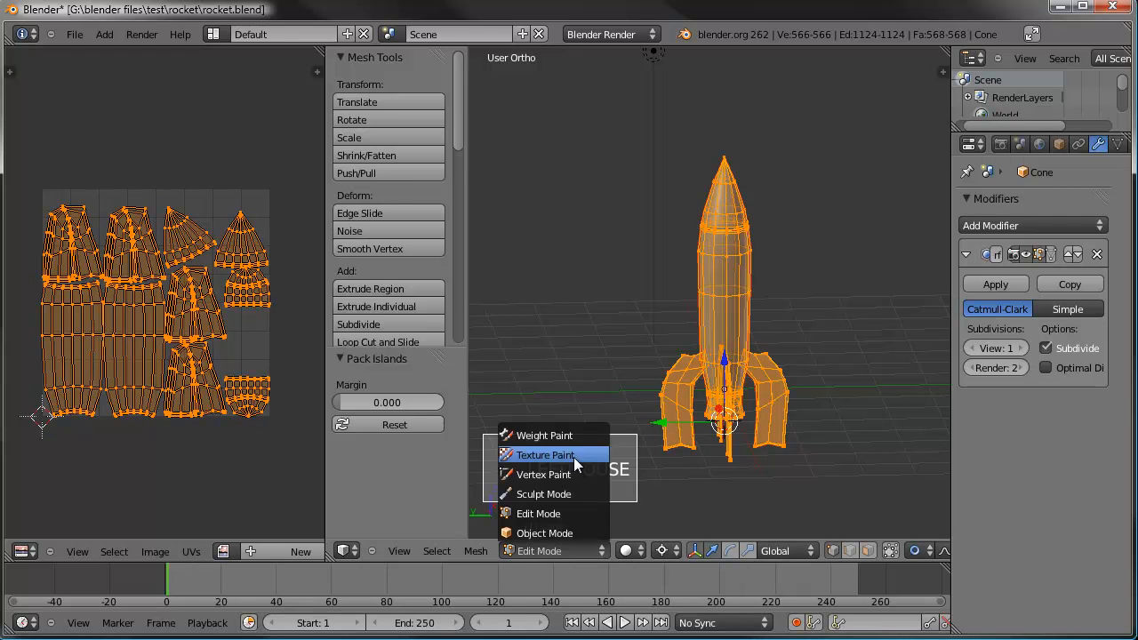
click(573, 455)
click(388, 273)
drag(382, 294, 367, 296)
drag(442, 229, 441, 226)
drag(367, 293, 360, 292)
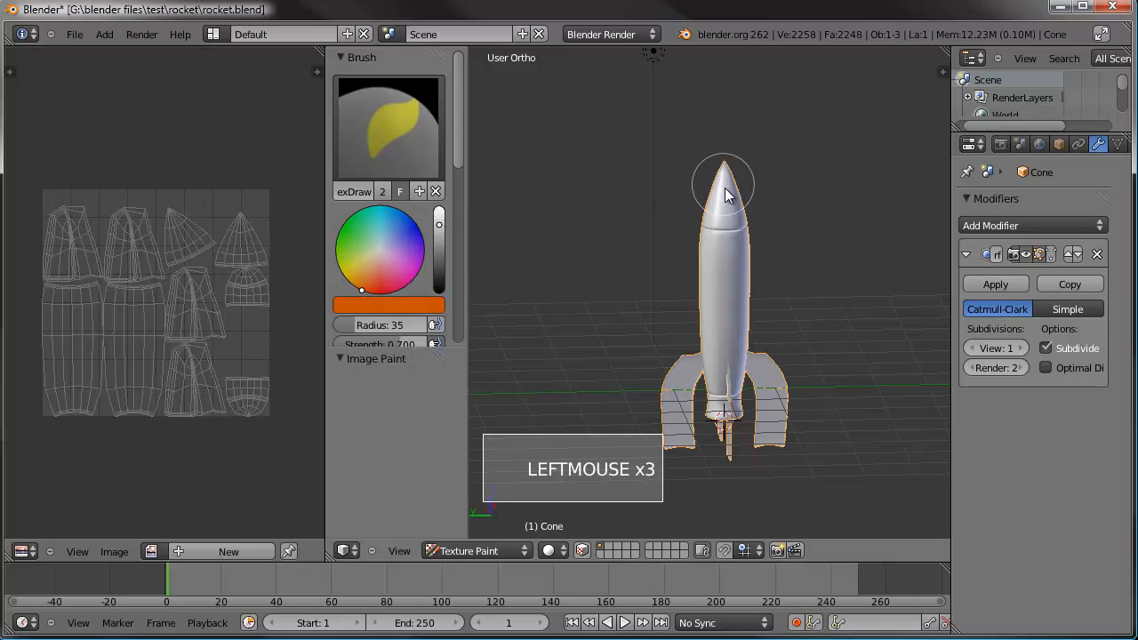
Disable the Occlude, Cull and Normal options of Project Paint.
scroll(353, 281, down, 8)
click(363, 284)
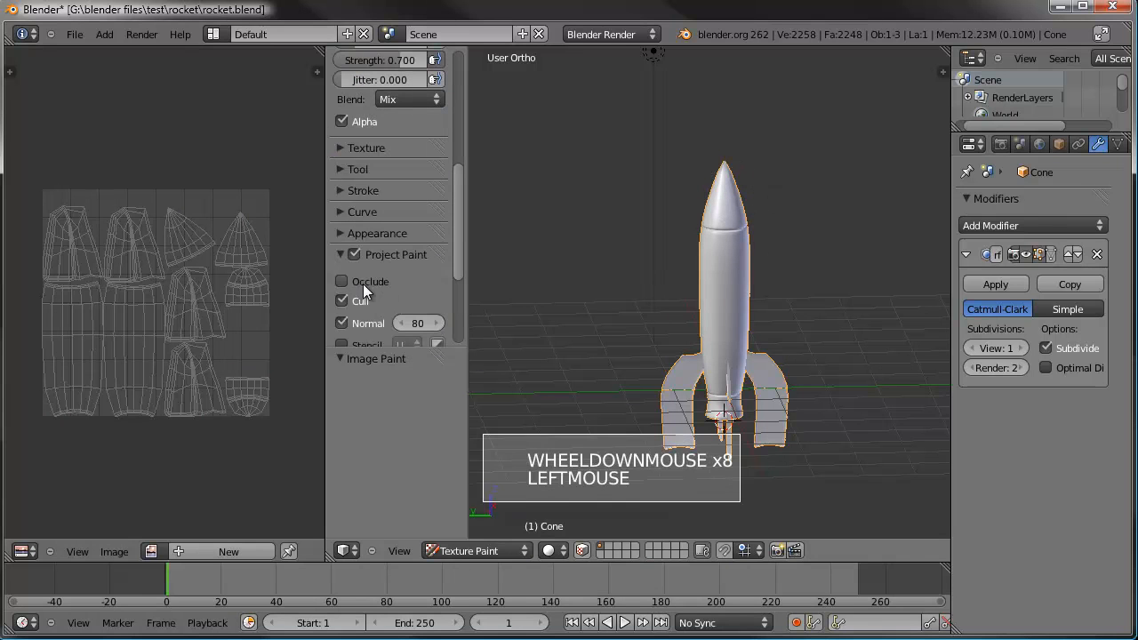
click(358, 300)
click(355, 319)
Create a new black image named untitled at 1024 by 1024 pixels in the UV/Image Editor.
click(209, 553)
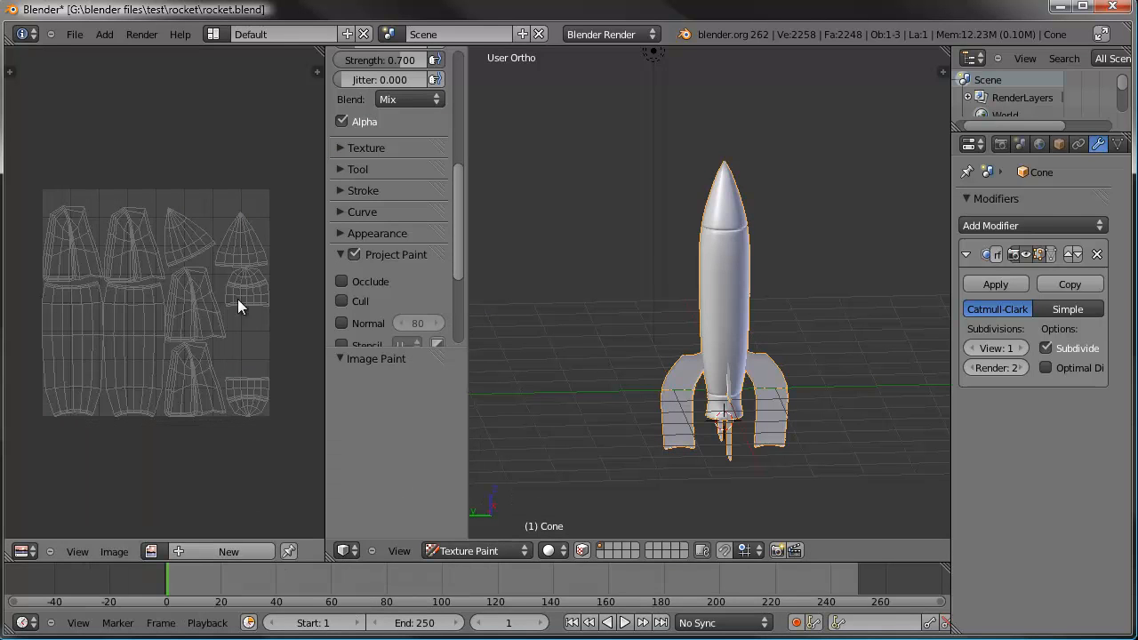
click(208, 553)
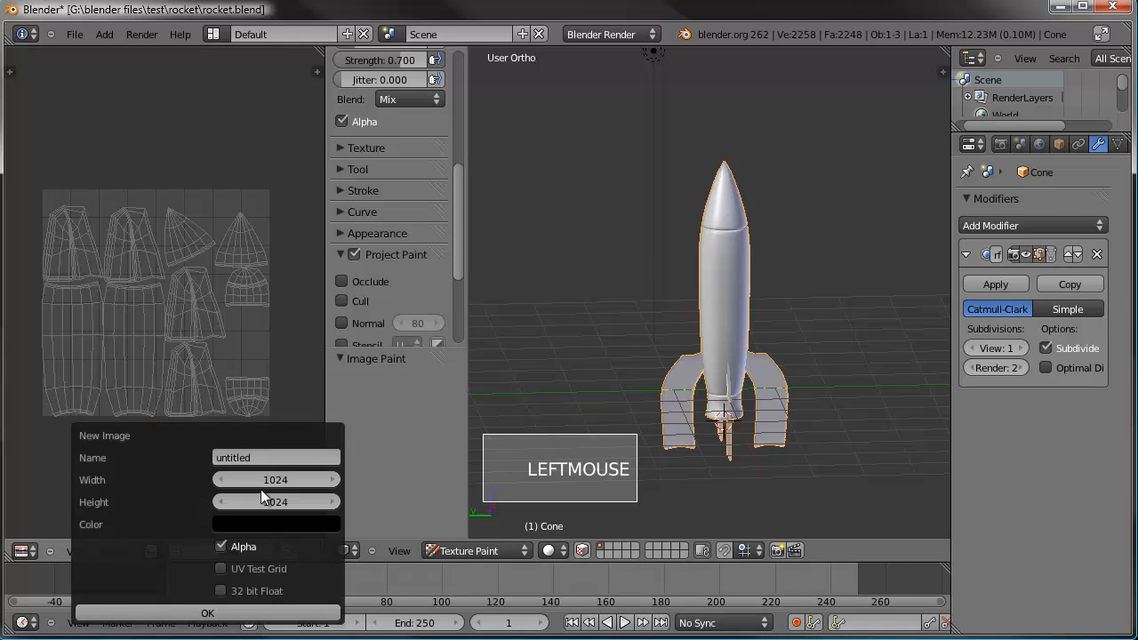
click(258, 611)
scroll(188, 288, down, 7)
shift+middle_drag(188, 289, 217, 324)
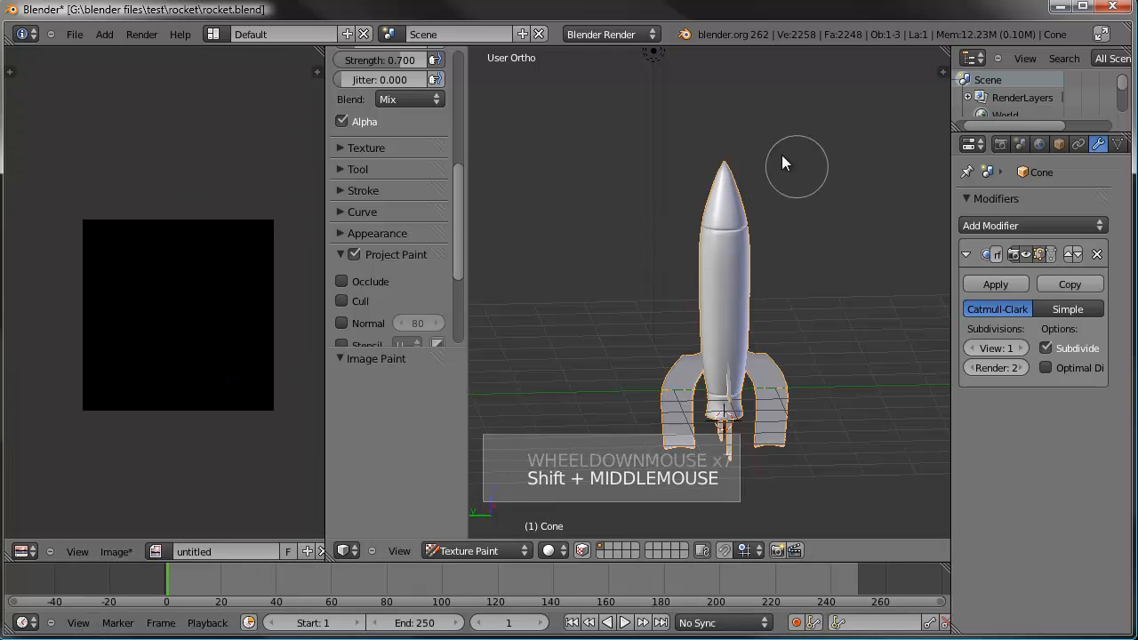
Set the viewport shading to Textured and try to paint the rocket's nose cone.
click(718, 190)
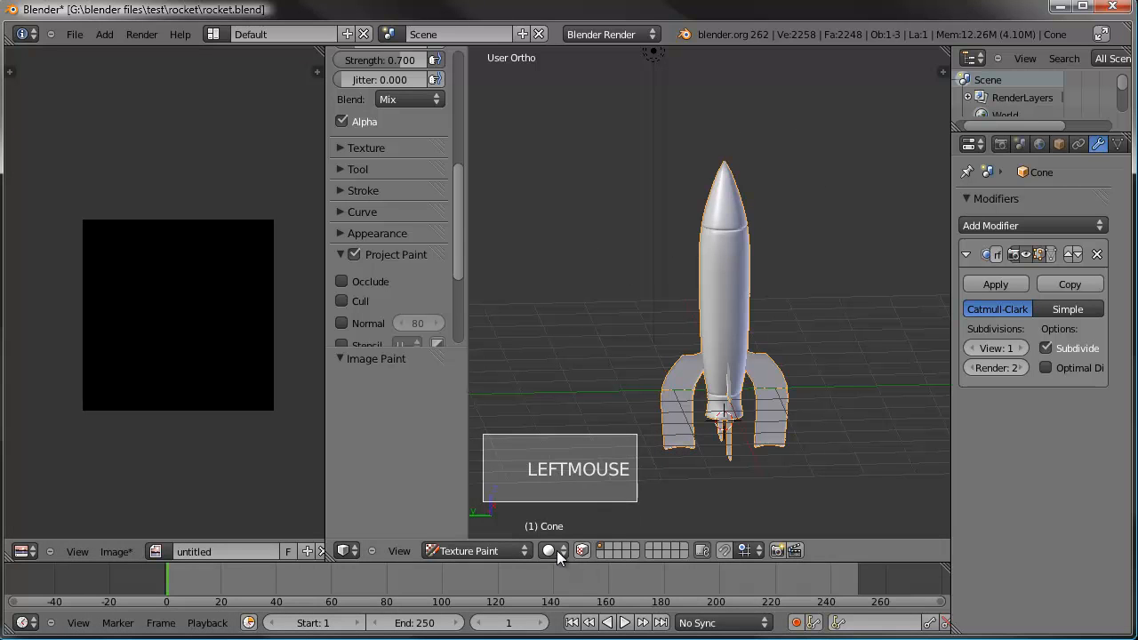
click(561, 550)
click(572, 476)
click(724, 203)
middle_drag(774, 223, 619, 231)
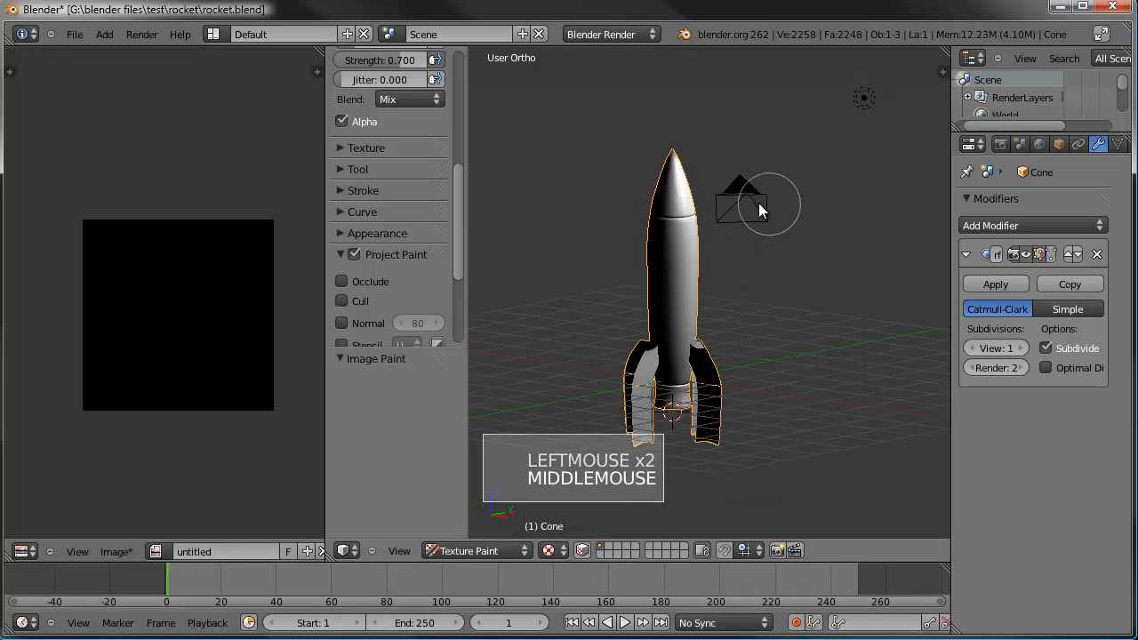
middle_drag(758, 203, 716, 173)
click(693, 195)
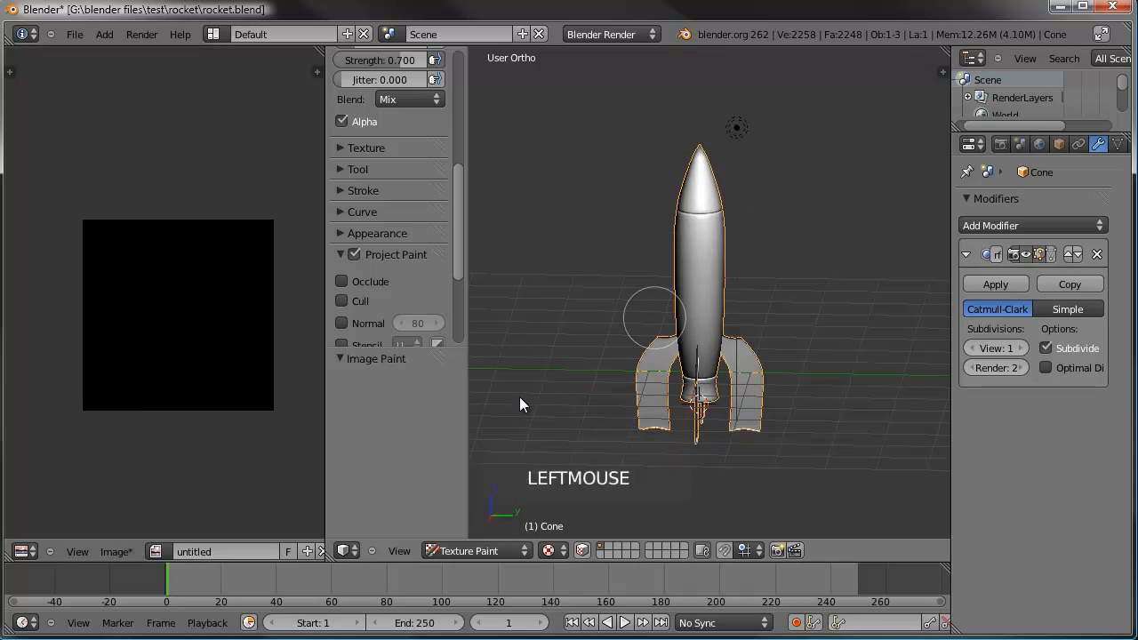
Return to Edit Mode and assign the untitled image to the rocket's UV layout.
key(Tab)
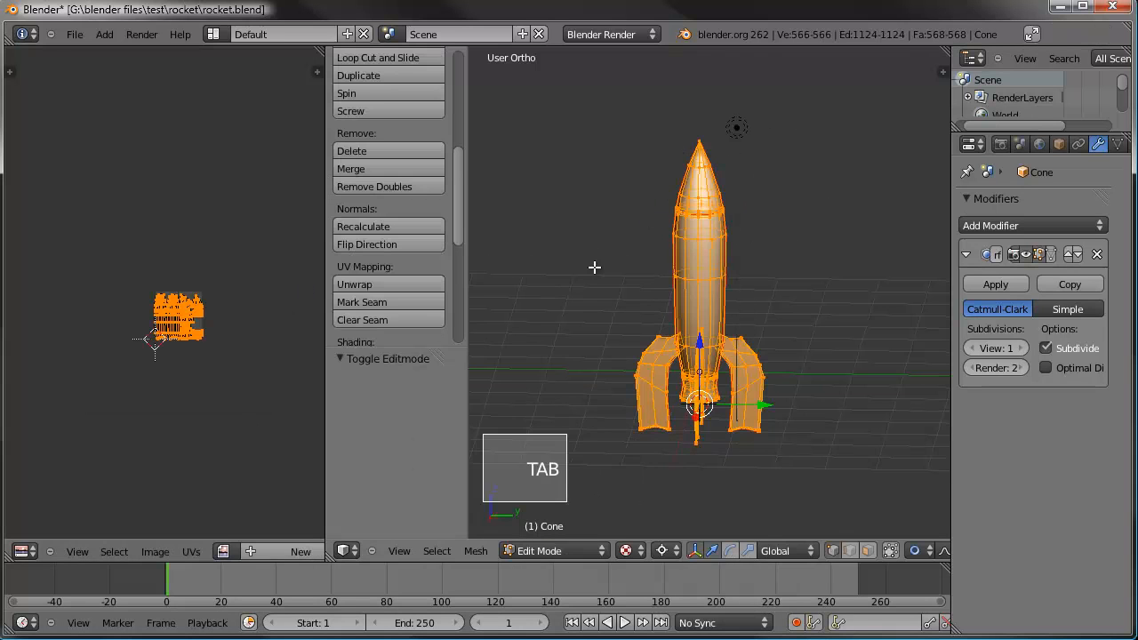
scroll(239, 267, up, 3)
click(223, 551)
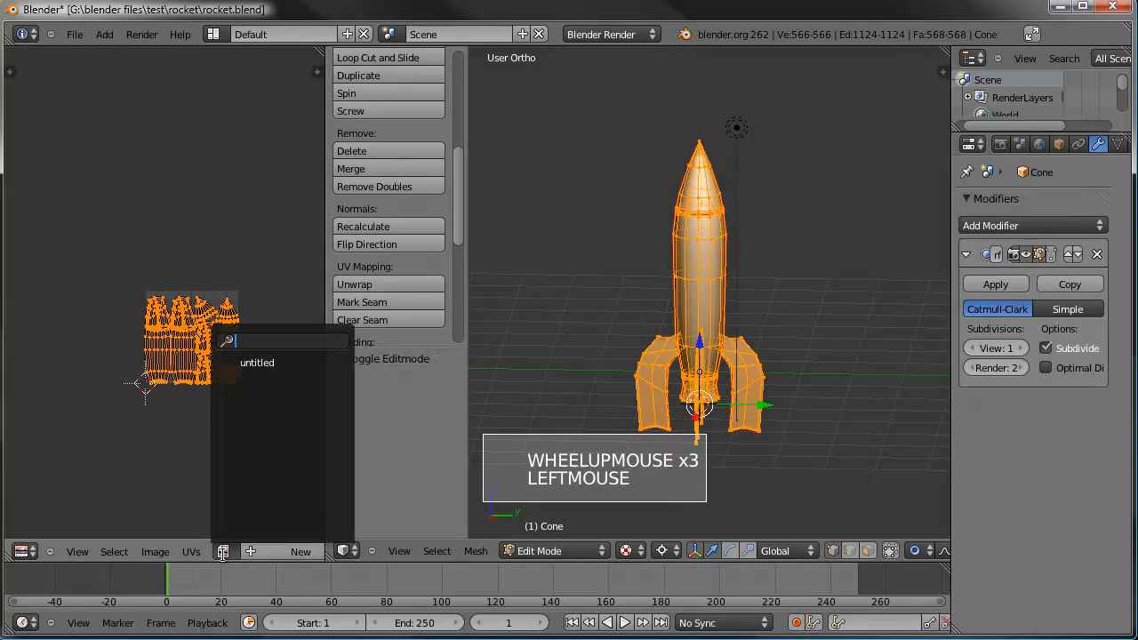
click(254, 362)
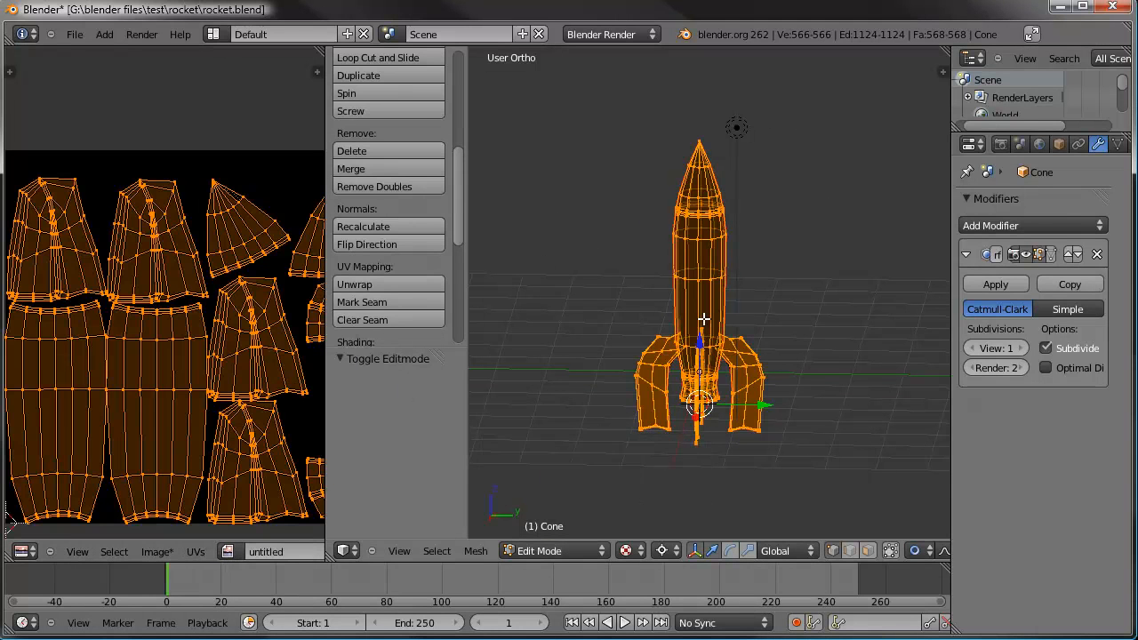
Return to Texture Paint mode and paint the rocket's nose cone orange from several sides.
key(Tab)
mouse_move(718, 166)
mouse_down()
mouse_move(685, 190)
mouse_move(657, 172)
mouse_up()
mouse_move(657, 174)
middle_down()
mouse_move(719, 216)
mouse_move(706, 198)
middle_up()
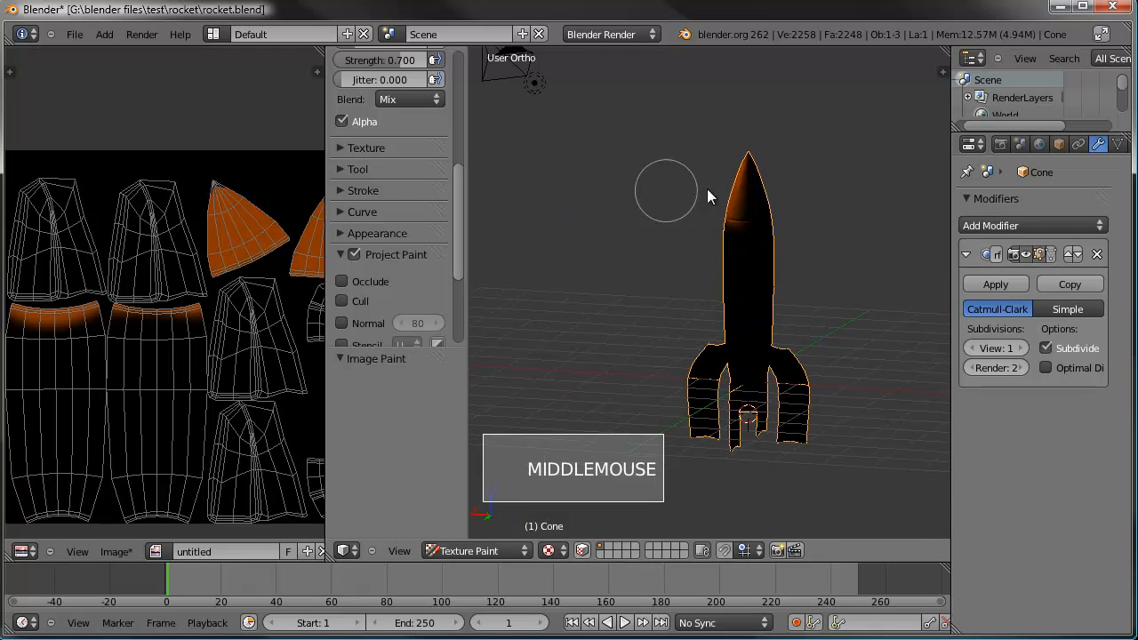
click(770, 178)
Switch to Object Mode in top view and duplicate the lamp twice, placing the copies around the rocket.
key(KP_7)
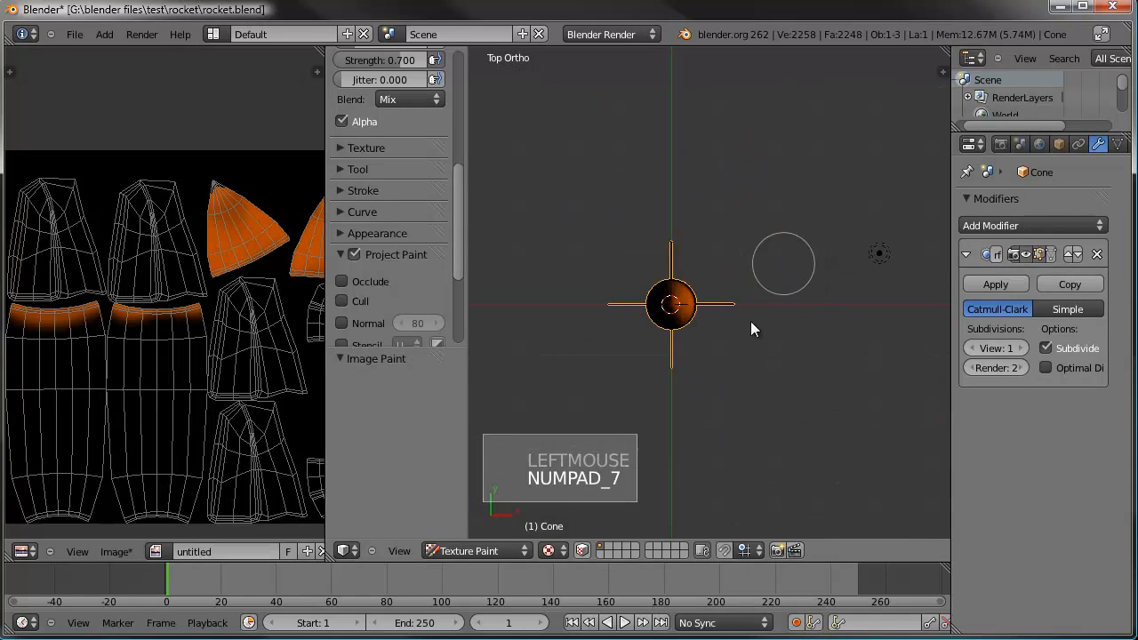
click(498, 551)
click(498, 533)
scroll(681, 287, down, 6)
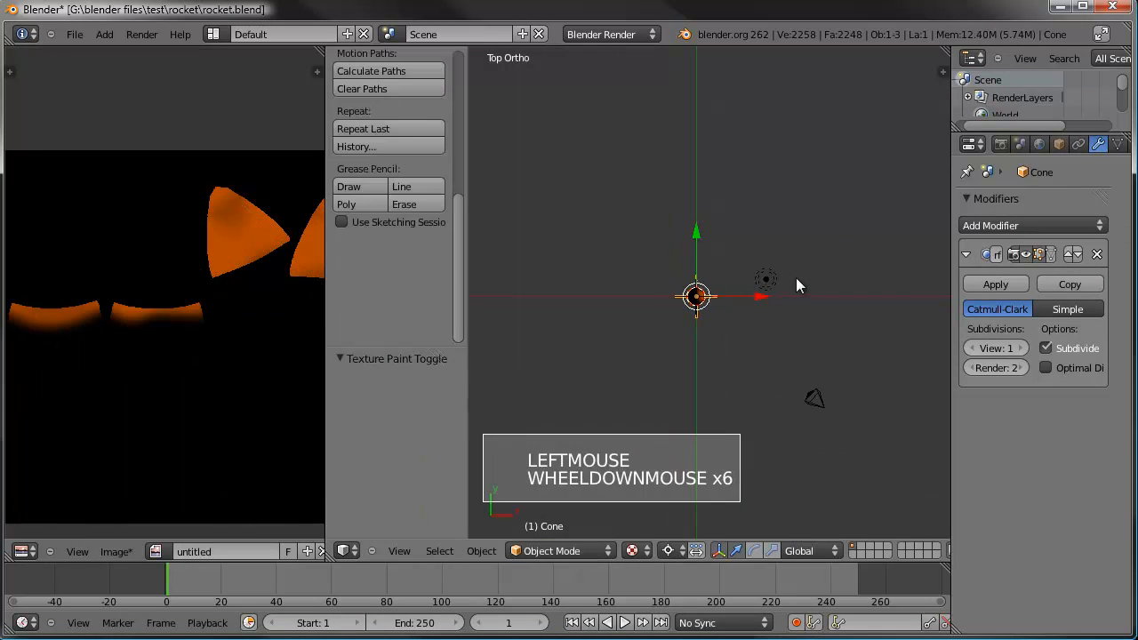
right_click(766, 281)
key(shift+d)
click(679, 242)
key(shift+d)
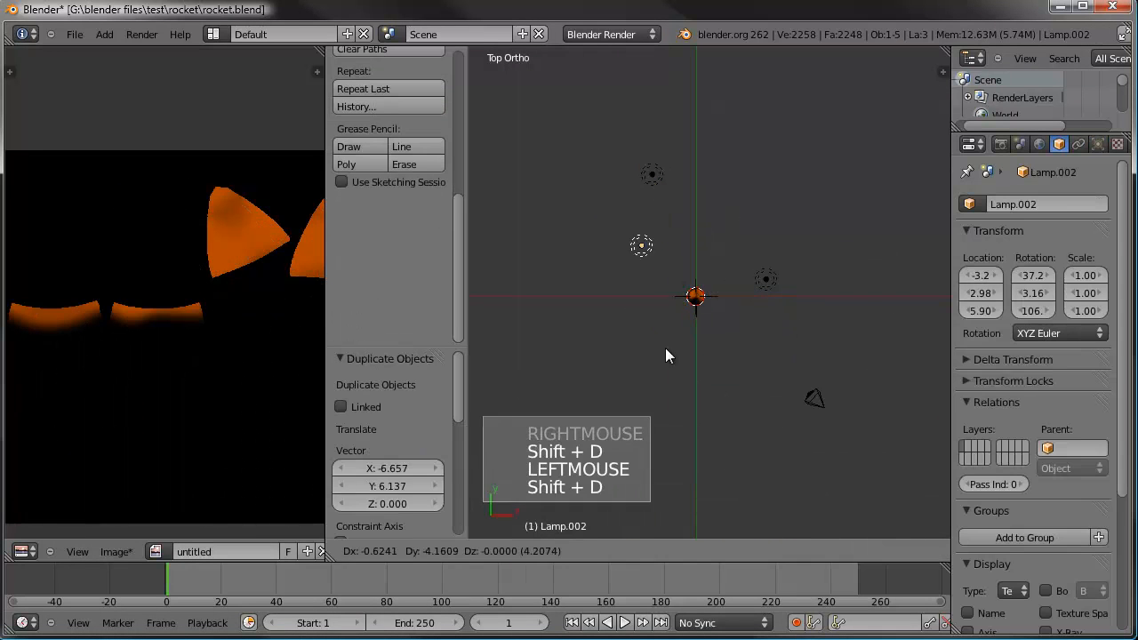
click(658, 487)
Select all three lamps and lower them together by about 2 units.
middle_drag(739, 479, 694, 298)
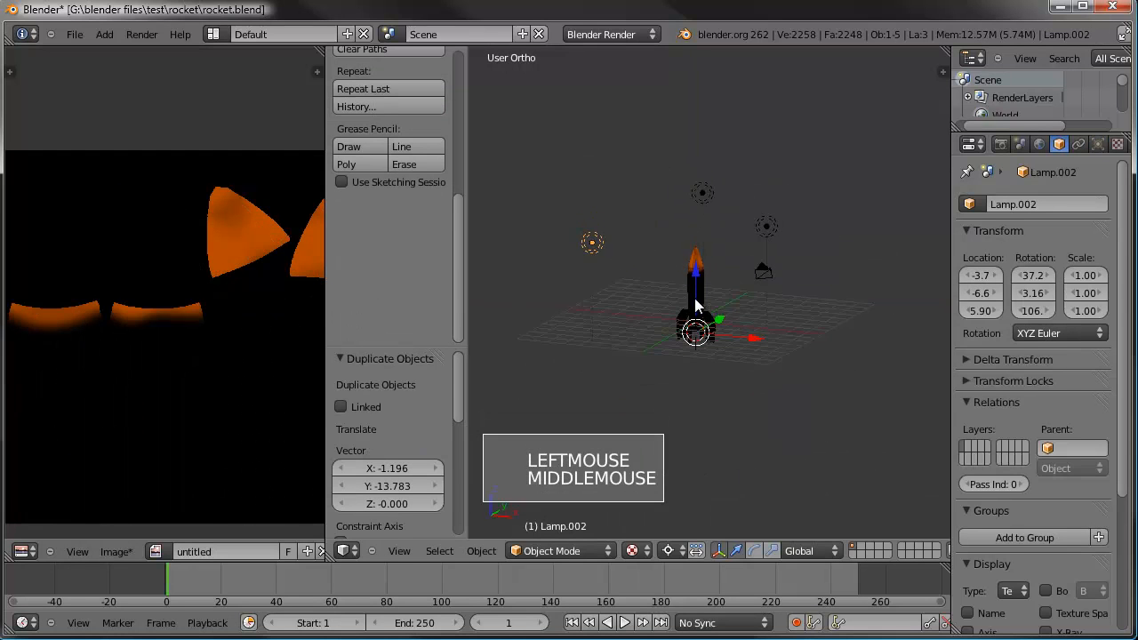
right_click(768, 227)
shift+right_click(697, 196)
shift+right_click(632, 203)
key(g)
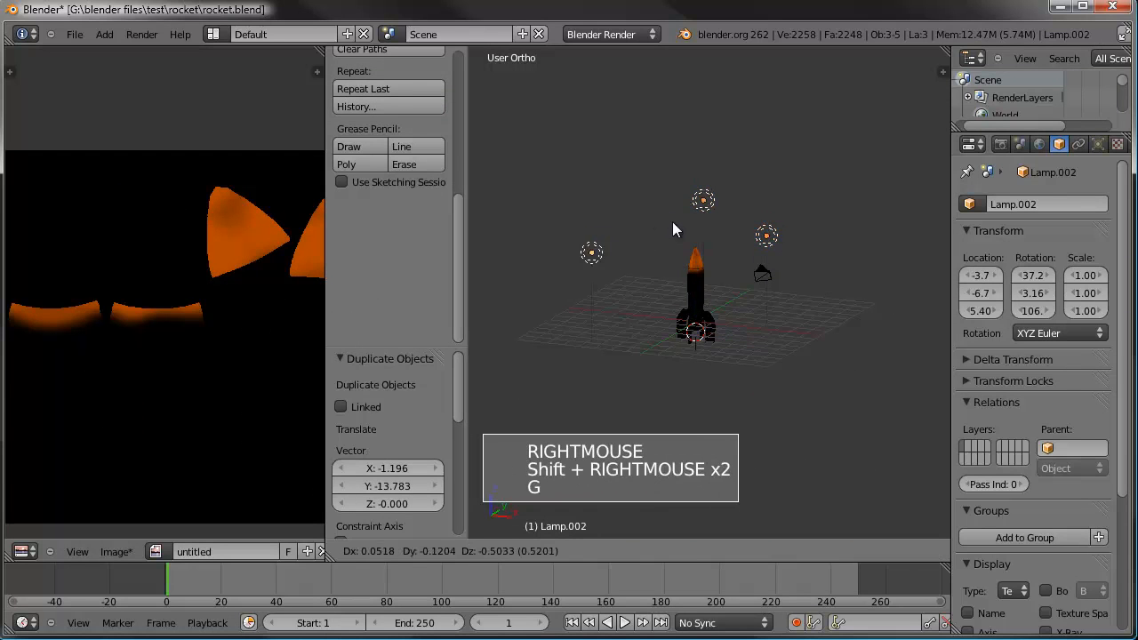
click(670, 246)
Select the rocket, re-enter Texture Paint mode and paint orange over the tip of its nose cone.
scroll(708, 287, up, 5)
right_click(701, 286)
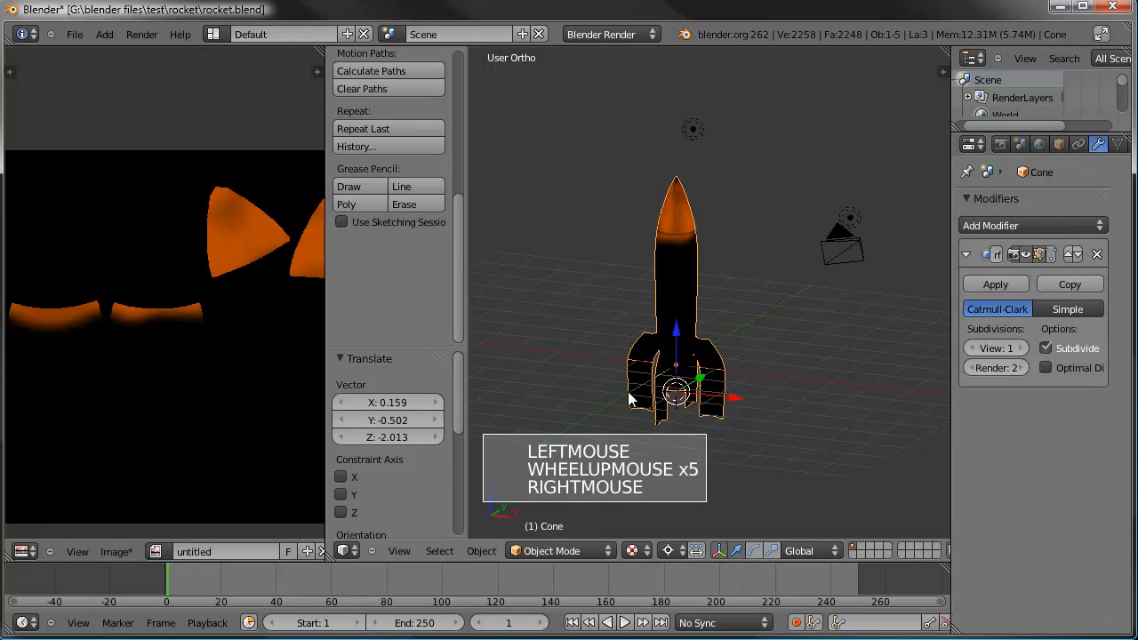
click(533, 551)
click(551, 454)
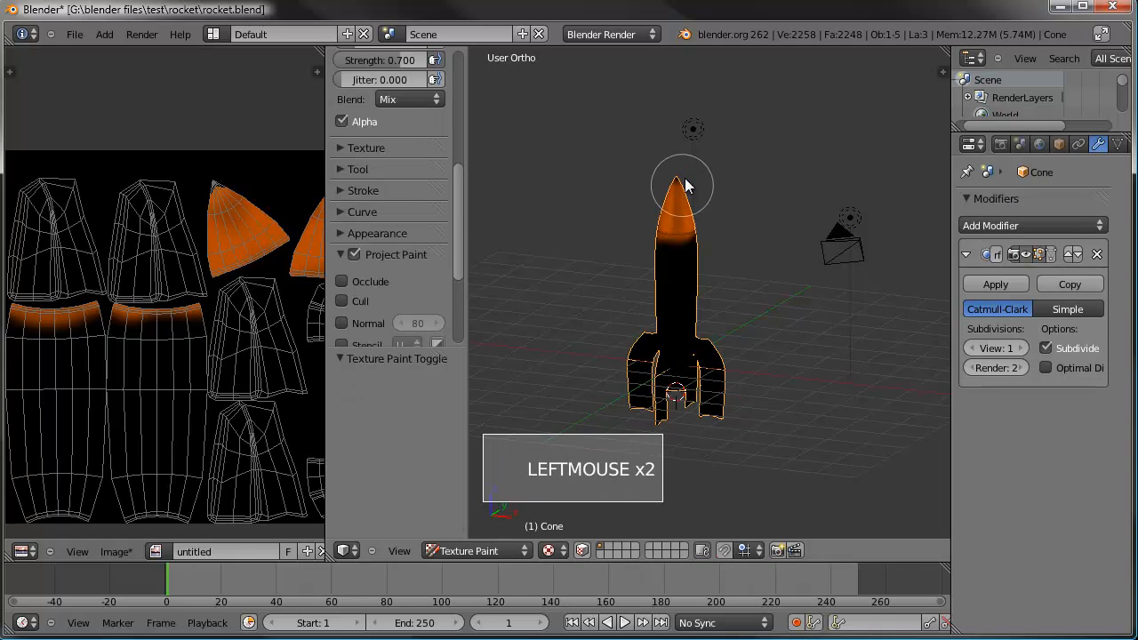
scroll(727, 296, up, 3)
mouse_move(713, 174)
shift+middle_down()
mouse_move(720, 275)
mouse_move(606, 265)
shift+middle_up()
scroll(727, 297, up, 1)
click(655, 263)
click(636, 262)
click(645, 265)
Enable Image Painting in the UV/Image Editor and paint the tip of the first nose-cone island orange.
right_click(210, 183)
click(116, 551)
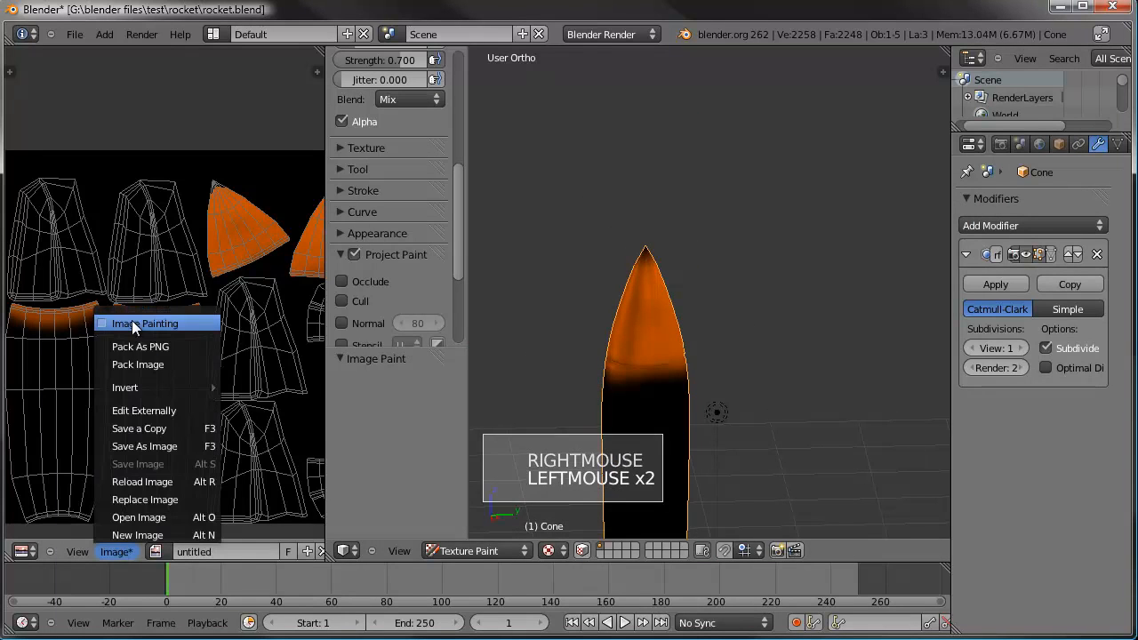
click(100, 323)
shift+middle_drag(264, 205, 173, 213)
click(240, 208)
middle_drag(498, 255, 523, 346)
shift+middle_drag(193, 270, 292, 193)
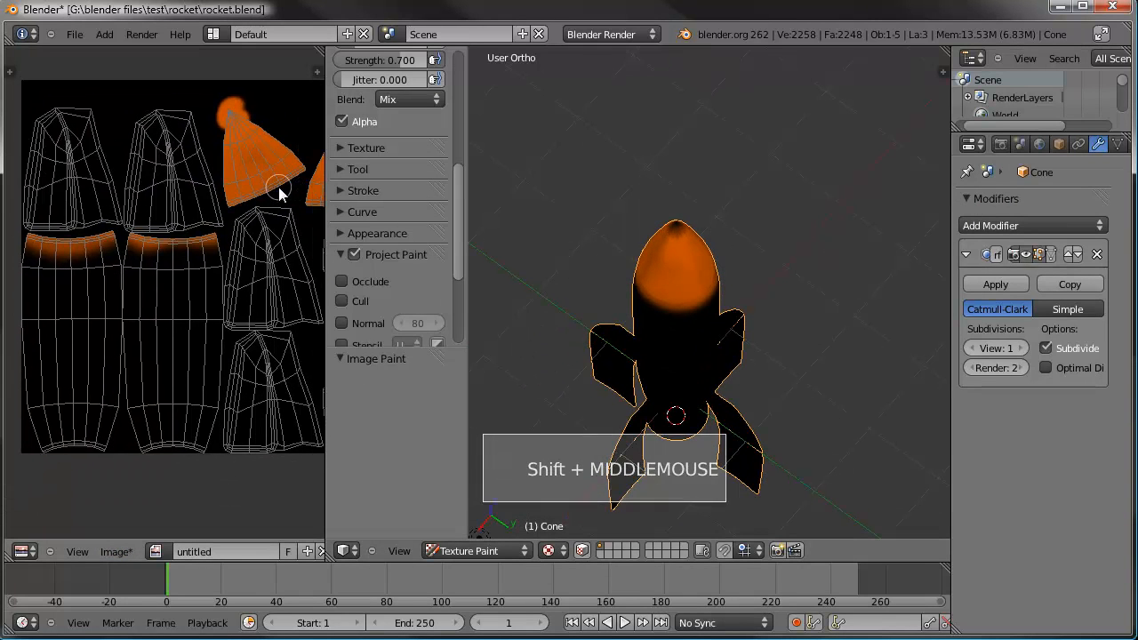
Paint the rocket's fins and the lower end of its body orange in the 3D view.
mouse_move(704, 366)
middle_down()
mouse_move(733, 258)
mouse_move(762, 254)
middle_up()
mouse_move(762, 254)
mouse_down()
mouse_move(746, 293)
mouse_move(744, 218)
mouse_move(737, 233)
mouse_move(756, 265)
mouse_move(628, 235)
mouse_move(639, 248)
mouse_move(583, 174)
mouse_move(613, 183)
mouse_move(614, 172)
mouse_move(602, 224)
mouse_move(645, 378)
mouse_up()
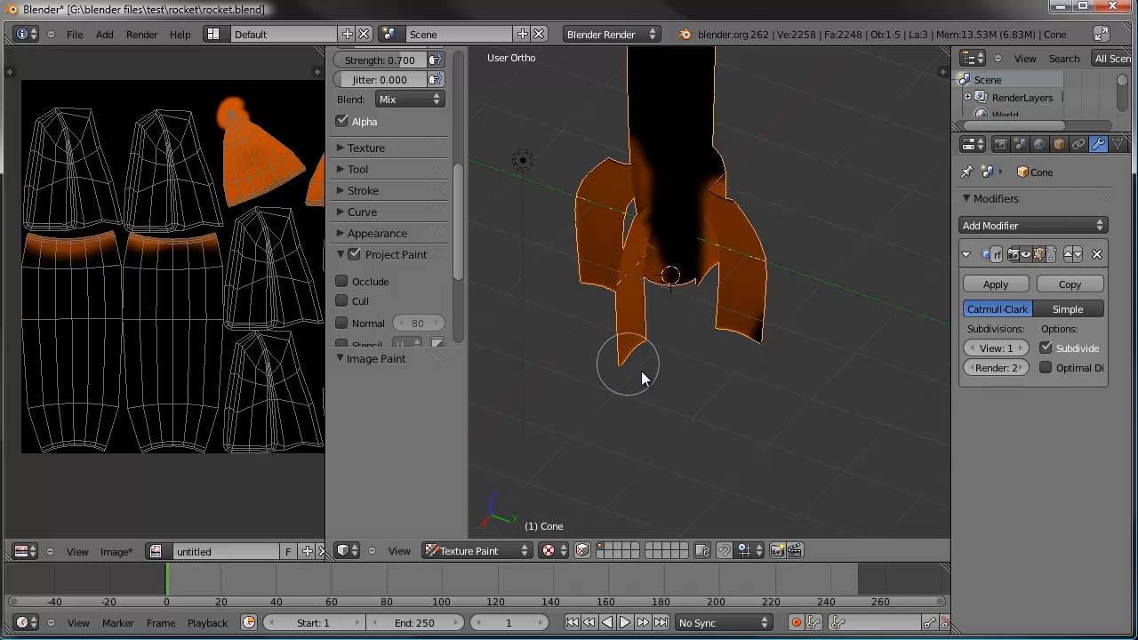
mouse_move(813, 238)
middle_down()
mouse_move(744, 226)
mouse_move(691, 199)
middle_up()
shift+middle_drag(691, 199, 469, 155)
mouse_move(718, 247)
mouse_down()
mouse_move(689, 201)
mouse_move(714, 318)
mouse_move(753, 204)
mouse_move(695, 240)
mouse_move(574, 245)
mouse_up()
Set the brush strength to 1.000 and repaint the fins and tail section in solid orange.
scroll(396, 162, up, 5)
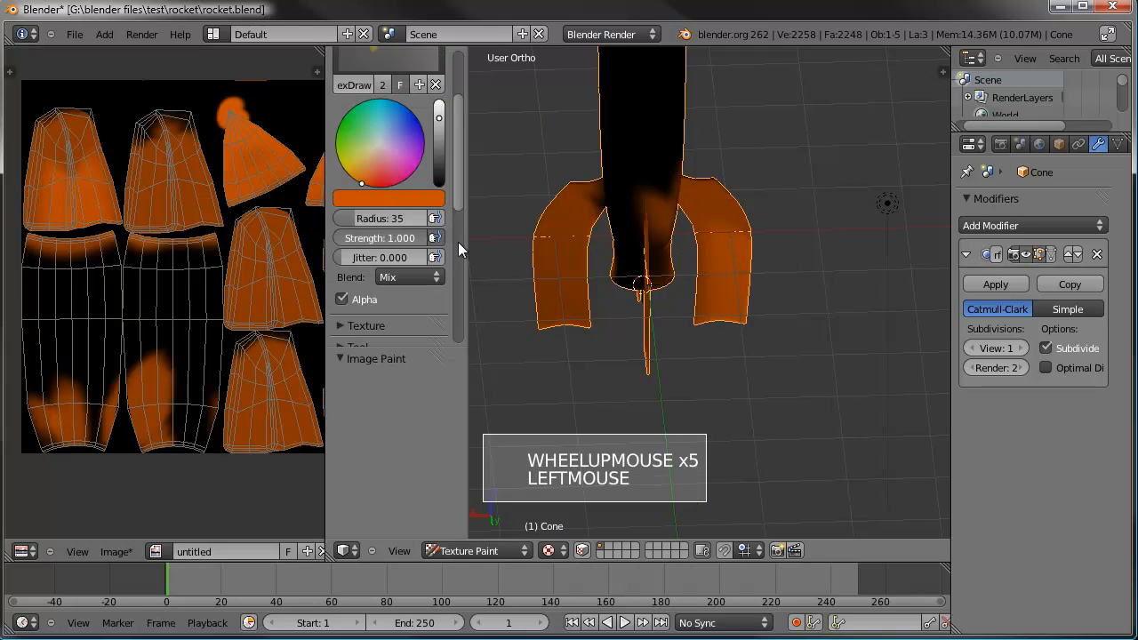
mouse_move(590, 183)
mouse_down()
mouse_move(565, 297)
mouse_move(554, 230)
mouse_up()
mouse_move(555, 310)
mouse_down()
mouse_move(622, 246)
mouse_move(655, 246)
mouse_move(659, 370)
mouse_move(721, 220)
mouse_up()
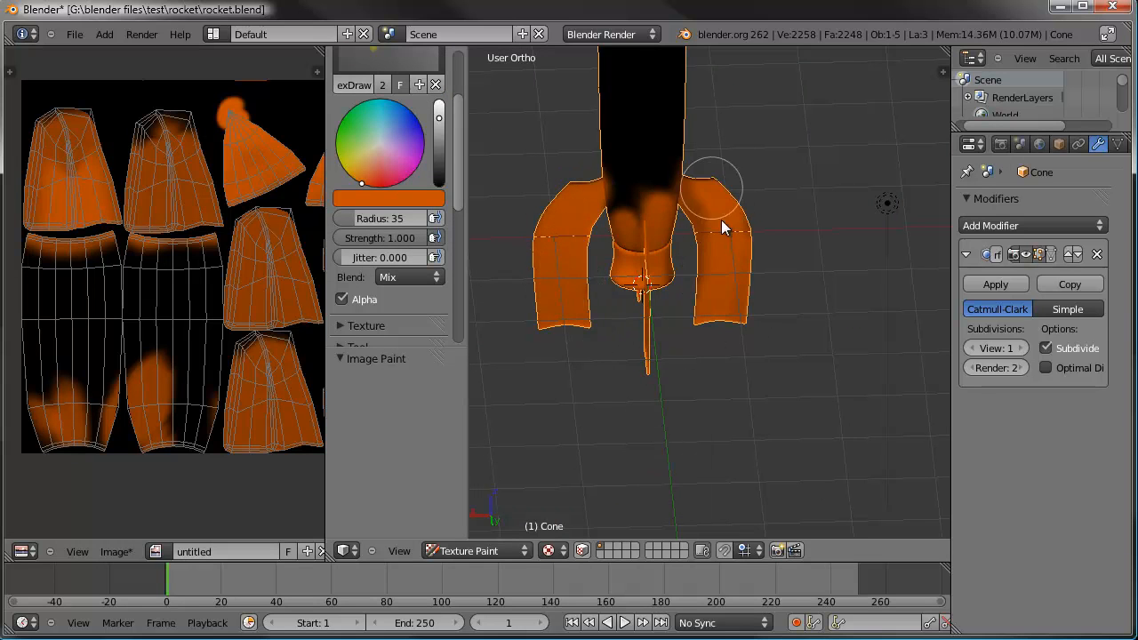
middle_drag(752, 213, 797, 268)
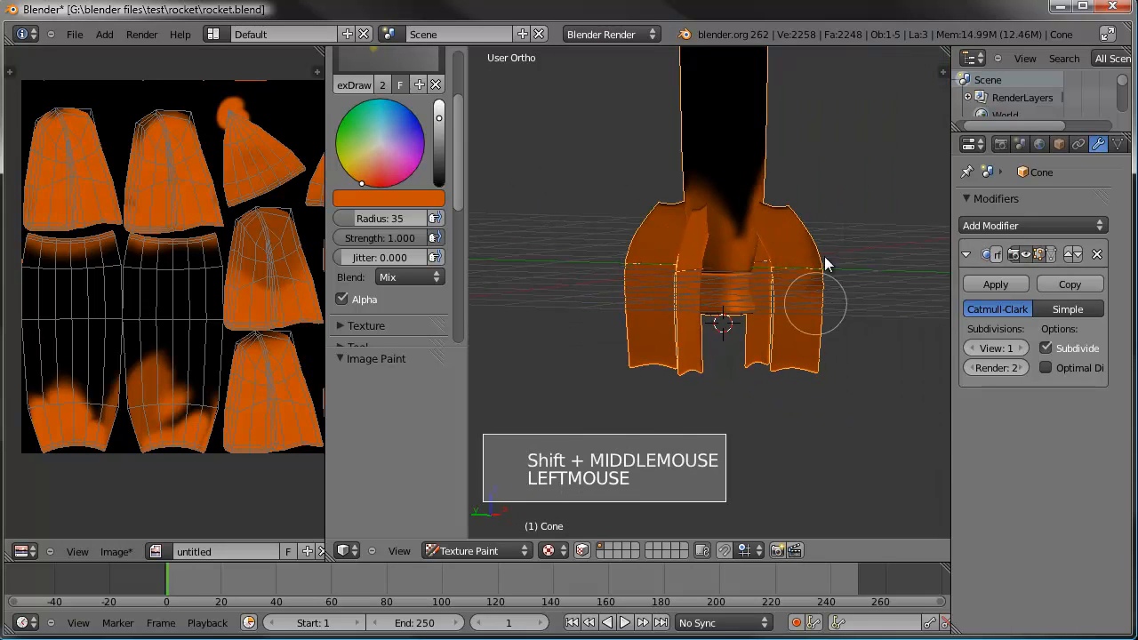
middle_drag(795, 325, 708, 391)
Paint solid orange over the nose cone and its lower edge from several sides.
scroll(714, 249, down, 2)
click(664, 217)
mouse_move(654, 218)
middle_down()
mouse_move(751, 252)
mouse_move(680, 300)
middle_up()
click(766, 226)
mouse_move(680, 301)
middle_down()
mouse_move(663, 329)
mouse_move(727, 318)
middle_up()
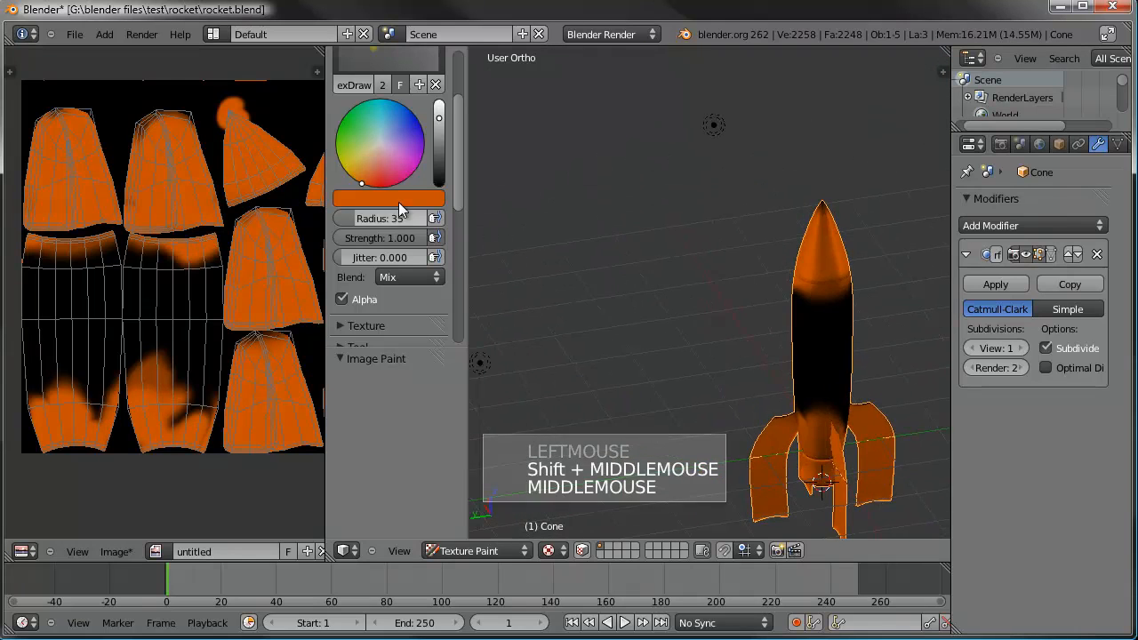
Cover the nose-cone islands and the dome-shaped tail island with solid orange in the UV image.
click(257, 134)
middle_drag(241, 133, 122, 132)
click(229, 142)
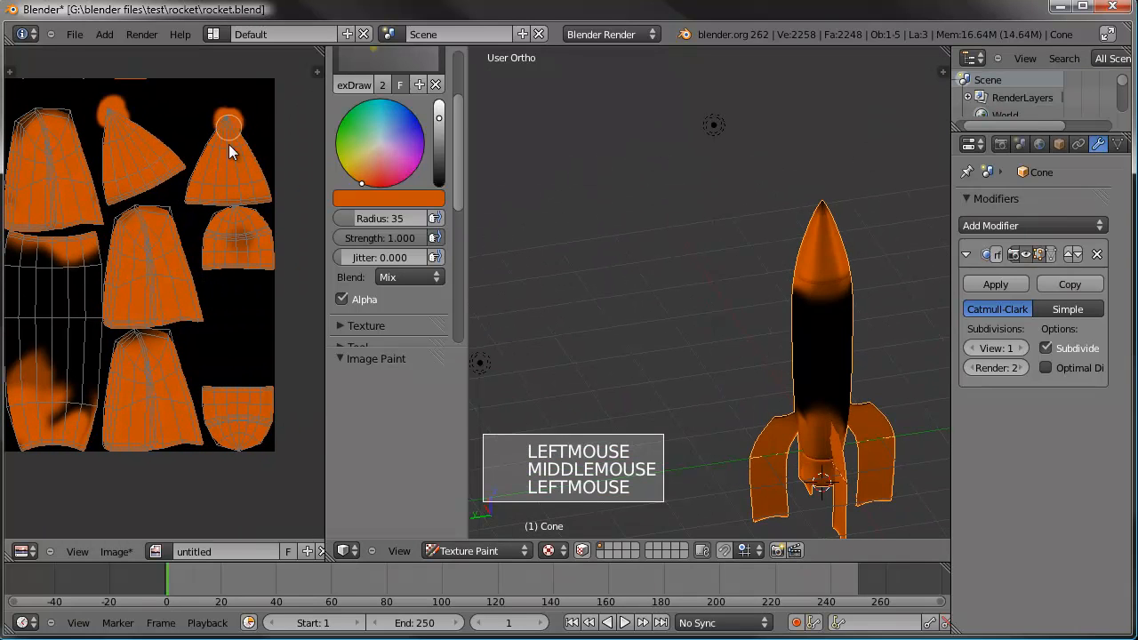
shift+middle_drag(248, 236, 254, 275)
scroll(254, 278, down, 1)
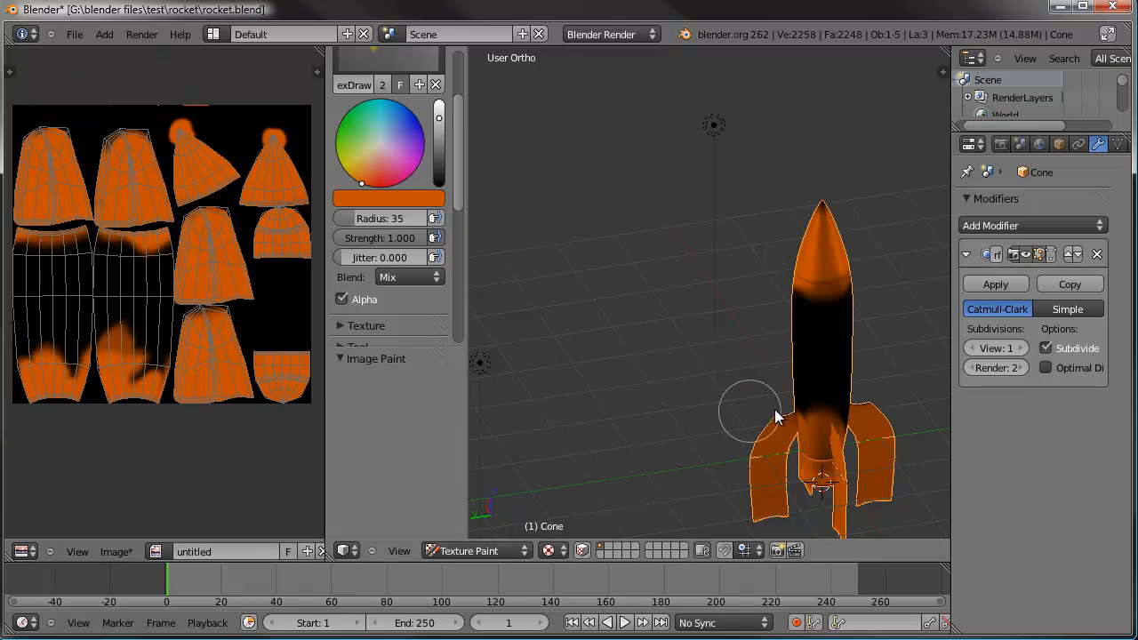
Choose a light cream brush color and paint a wavy band across both body islands.
shift+middle_drag(839, 329, 810, 250)
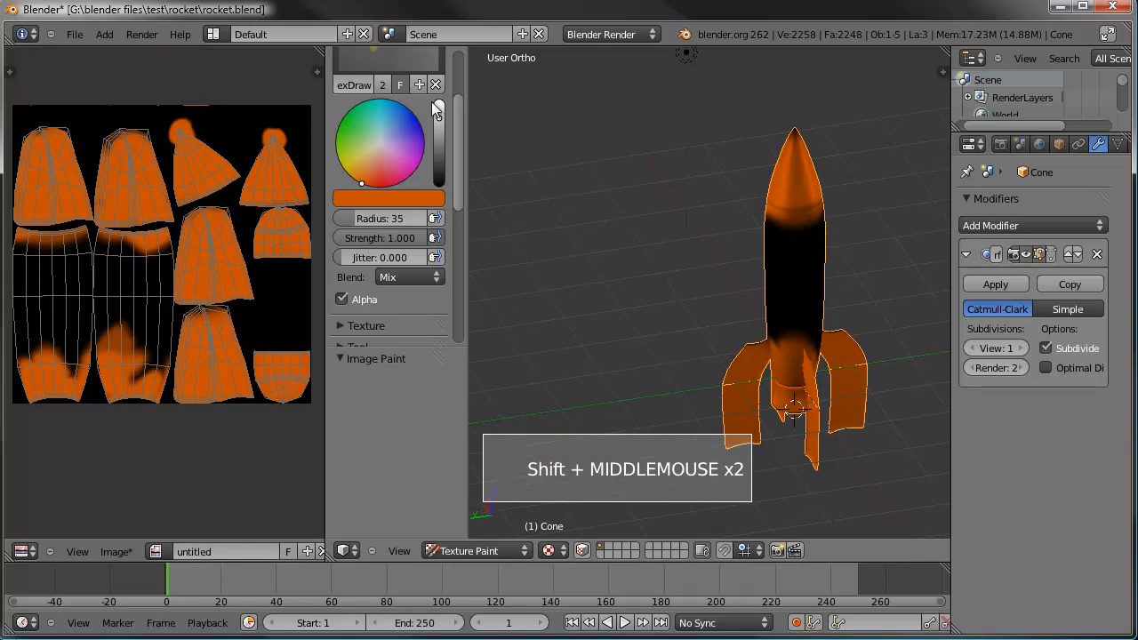
drag(436, 120, 437, 105)
click(376, 146)
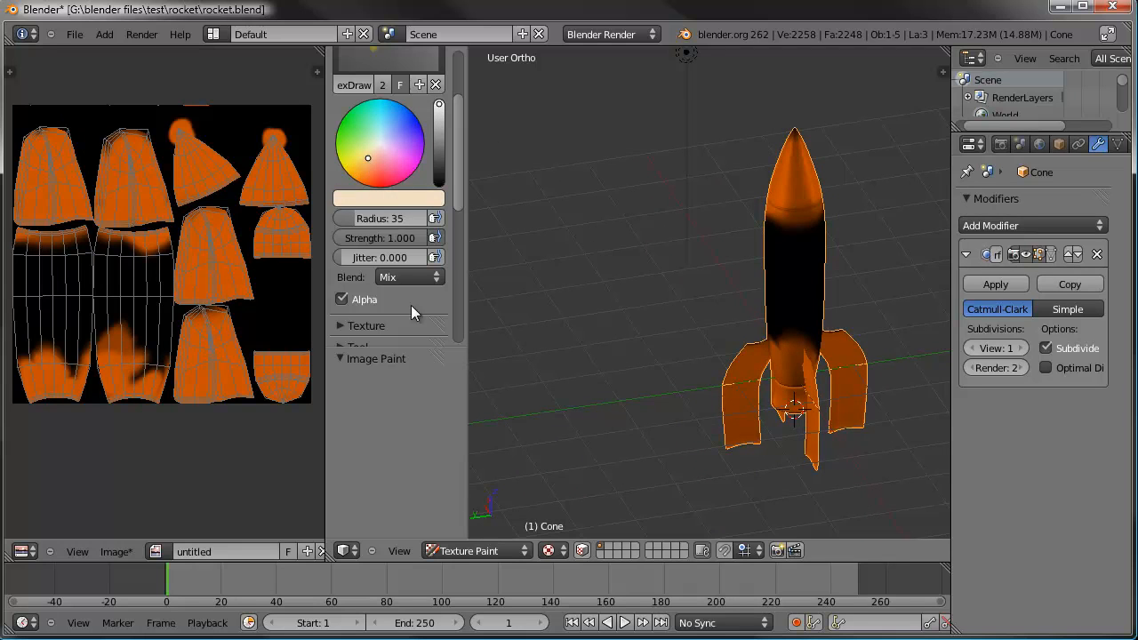
shift+middle_drag(117, 276, 170, 240)
mouse_move(836, 250)
mouse_down()
mouse_move(778, 267)
mouse_move(812, 262)
mouse_up()
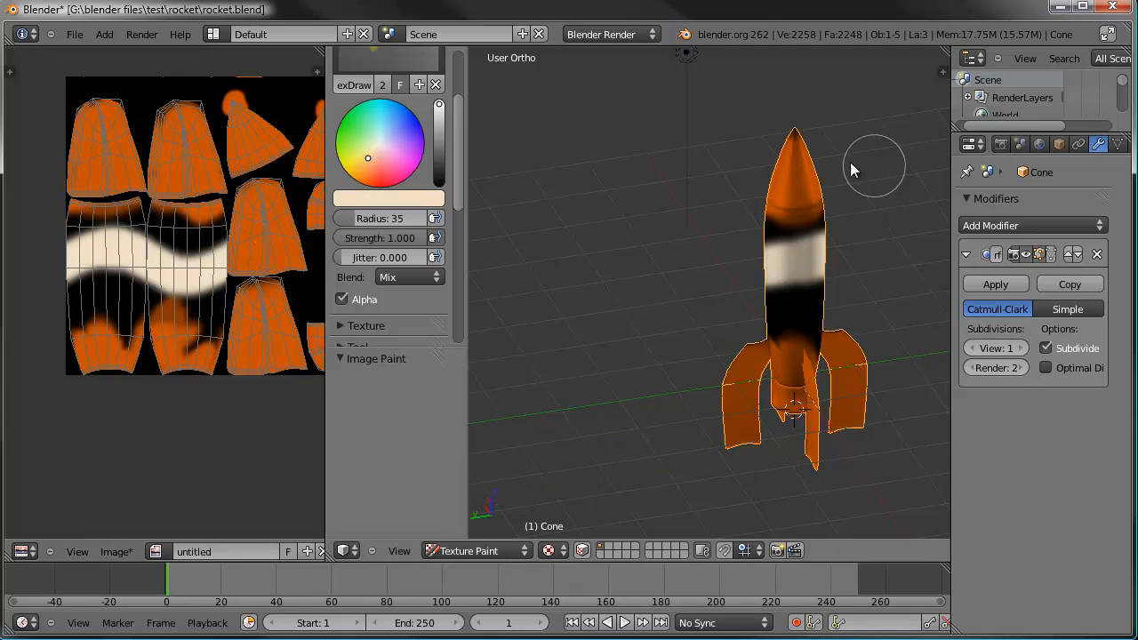
Paint a cream stroke from the band up the inner edge of the first body island.
scroll(123, 244, up, 2)
scroll(124, 243, down, 1)
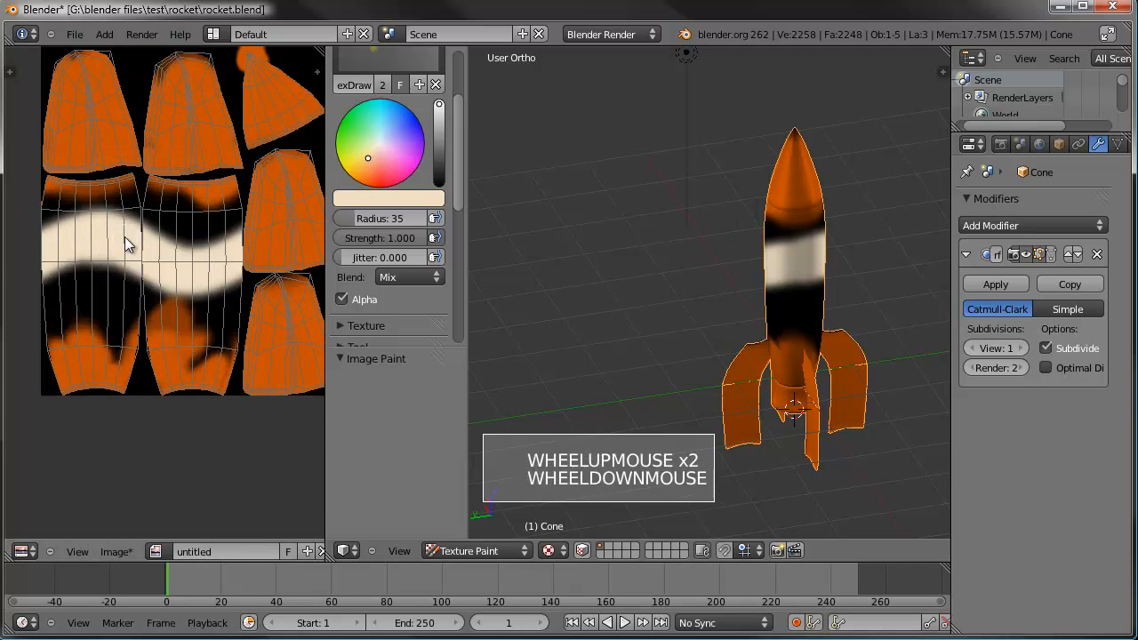
shift+middle_drag(127, 241, 160, 287)
scroll(160, 287, up, 2)
drag(168, 230, 162, 174)
Reshape the brush falloff curve to stay high and drop steeply at the end for a harder edge.
scroll(395, 292, down, 1)
scroll(392, 291, down, 3)
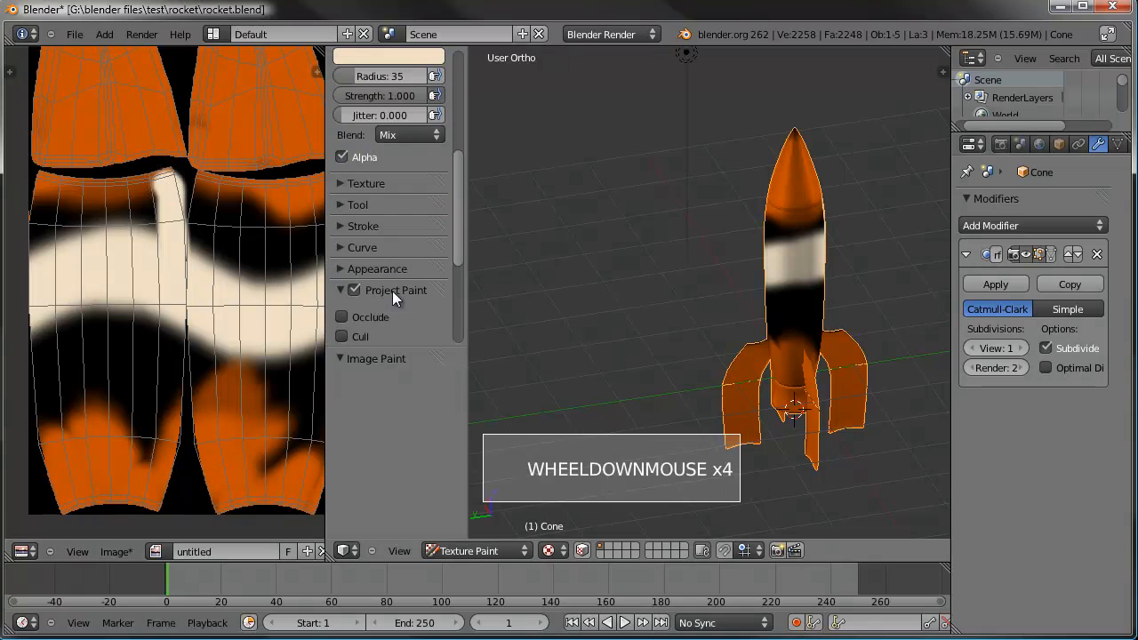
click(347, 248)
scroll(426, 266, down, 4)
mouse_move(416, 248)
mouse_down()
mouse_move(413, 199)
mouse_move(429, 162)
mouse_up()
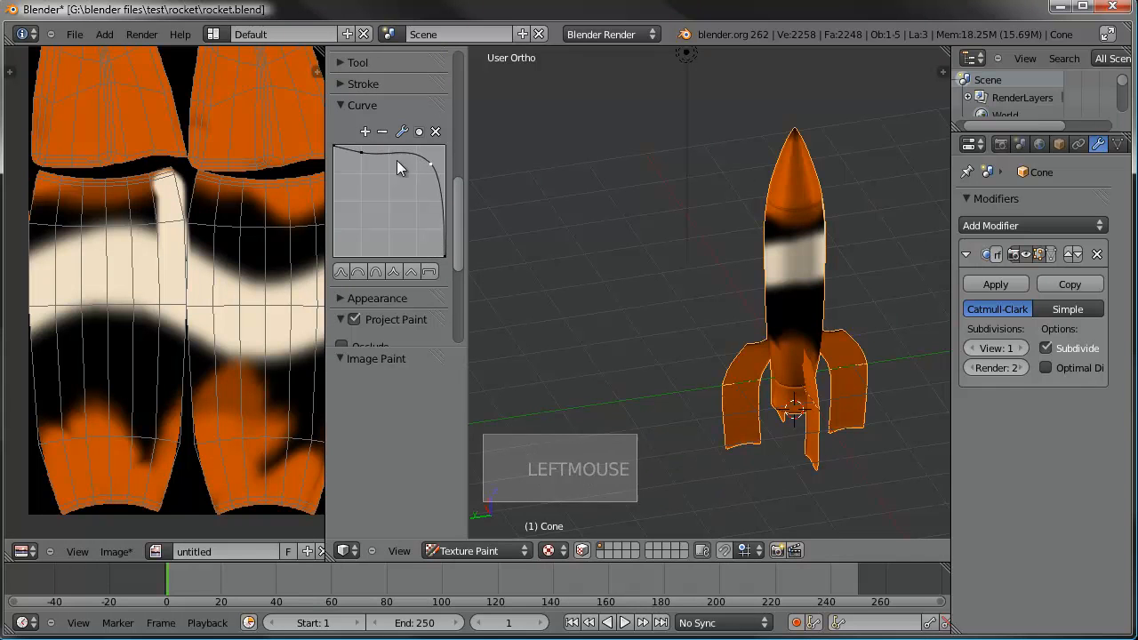
Fill both rocket body islands completely with cream in the UV image.
mouse_move(158, 186)
mouse_down()
mouse_move(56, 187)
mouse_move(37, 220)
mouse_move(137, 227)
mouse_up()
mouse_move(78, 353)
mouse_down()
mouse_move(40, 499)
mouse_move(173, 497)
mouse_move(186, 317)
mouse_move(151, 325)
mouse_move(95, 426)
mouse_move(98, 487)
mouse_move(159, 324)
mouse_move(136, 462)
mouse_up()
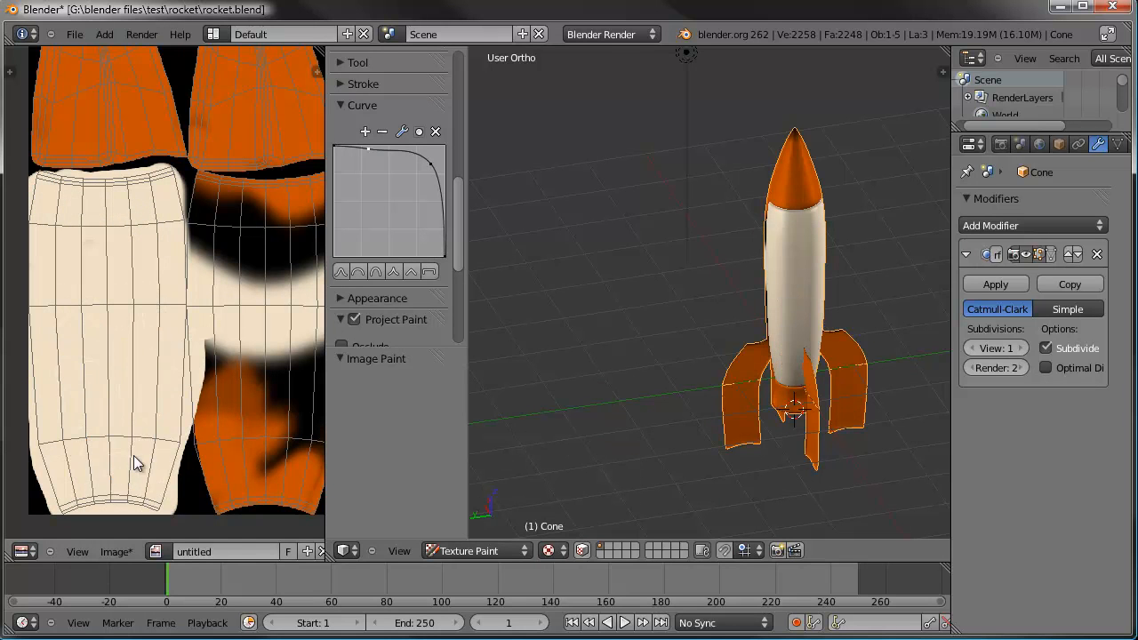
shift+middle_drag(249, 347, 101, 310)
mouse_move(101, 310)
mouse_down()
mouse_move(67, 479)
mouse_move(160, 494)
mouse_move(203, 401)
mouse_move(205, 342)
mouse_up()
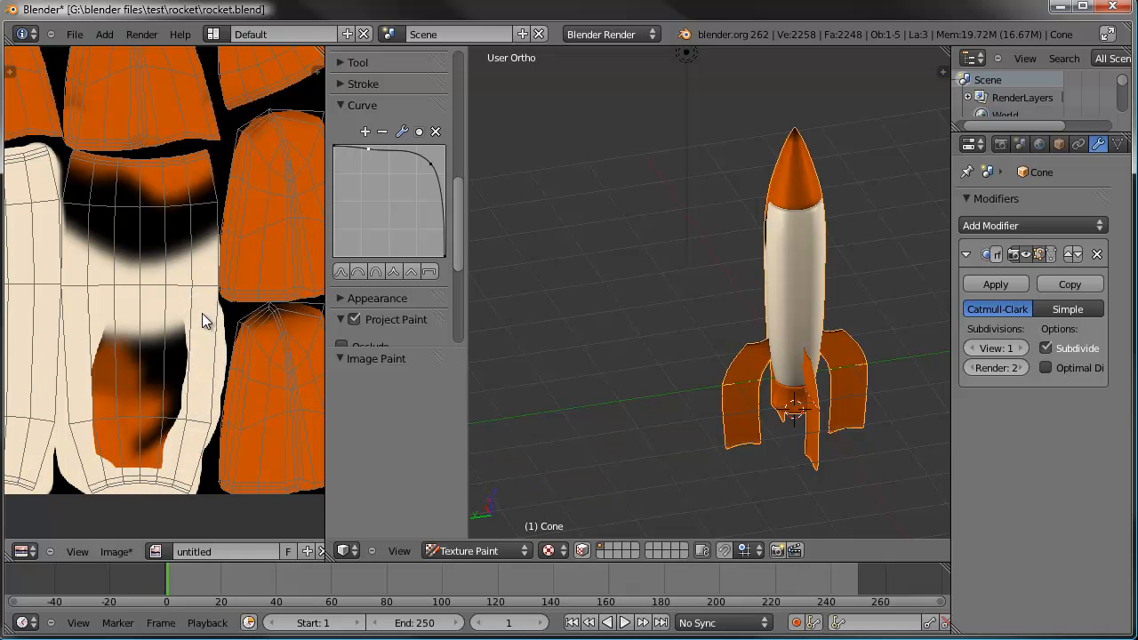
mouse_move(101, 468)
mouse_down()
mouse_move(135, 448)
mouse_move(171, 343)
mouse_up()
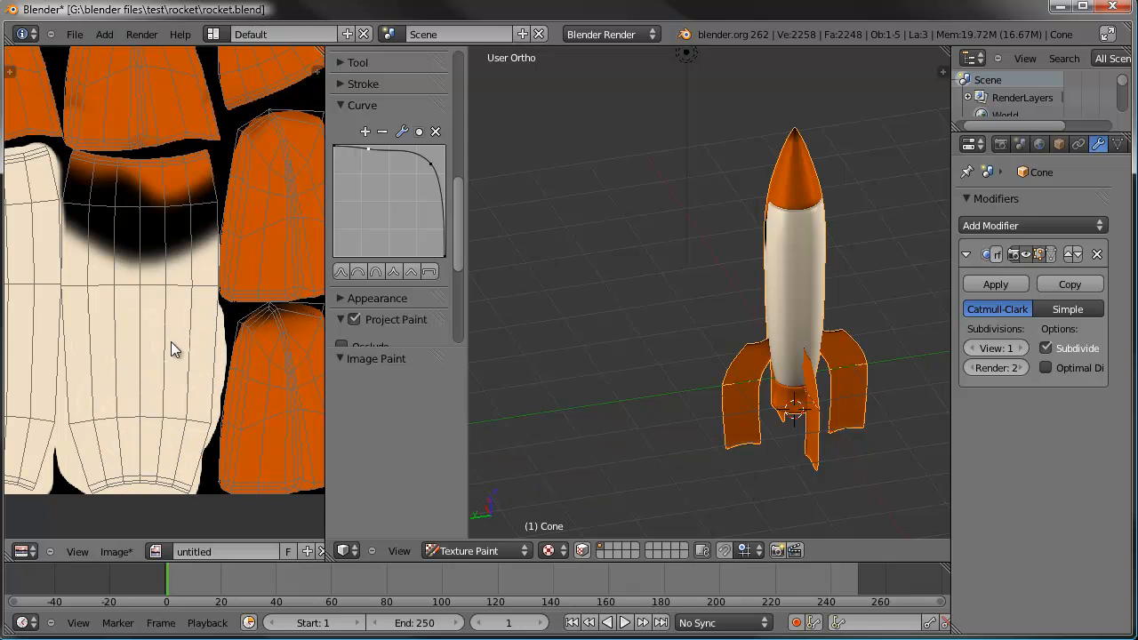
shift+middle_drag(155, 266, 139, 308)
mouse_move(98, 298)
mouse_down()
mouse_move(218, 290)
mouse_move(221, 348)
mouse_move(190, 323)
mouse_move(84, 309)
mouse_up()
mouse_move(108, 352)
mouse_down()
mouse_move(173, 348)
mouse_move(185, 365)
mouse_up()
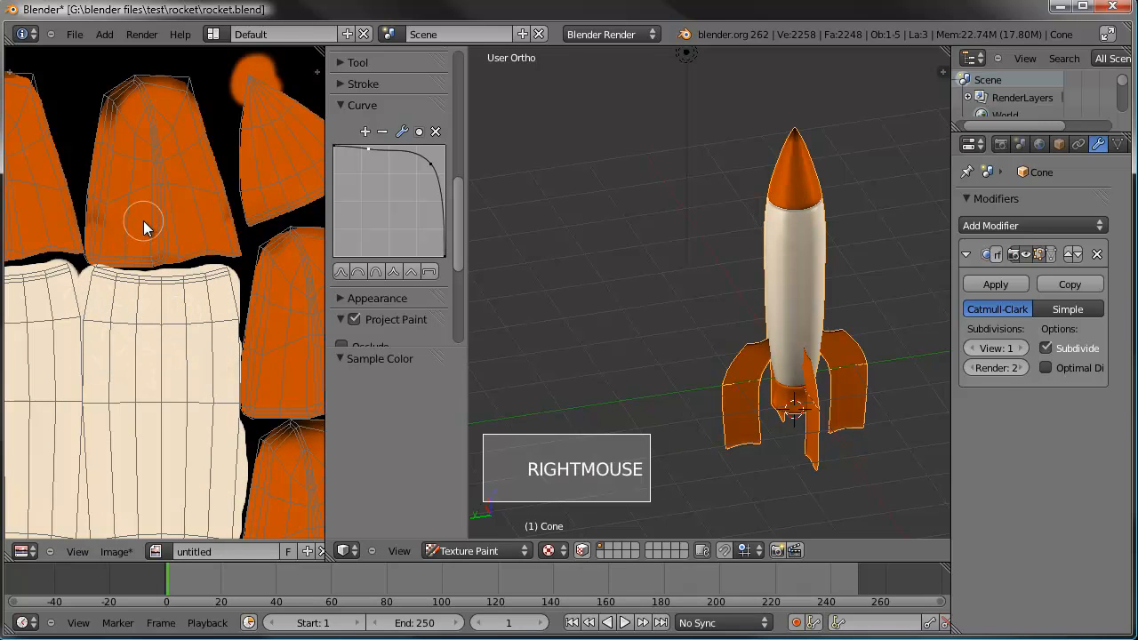
Sample the orange from the texture and paint over the edges and top of the second fin island.
scroll(416, 194, up, 6)
shift+middle_drag(91, 248, 188, 240)
scroll(204, 188, up, 4)
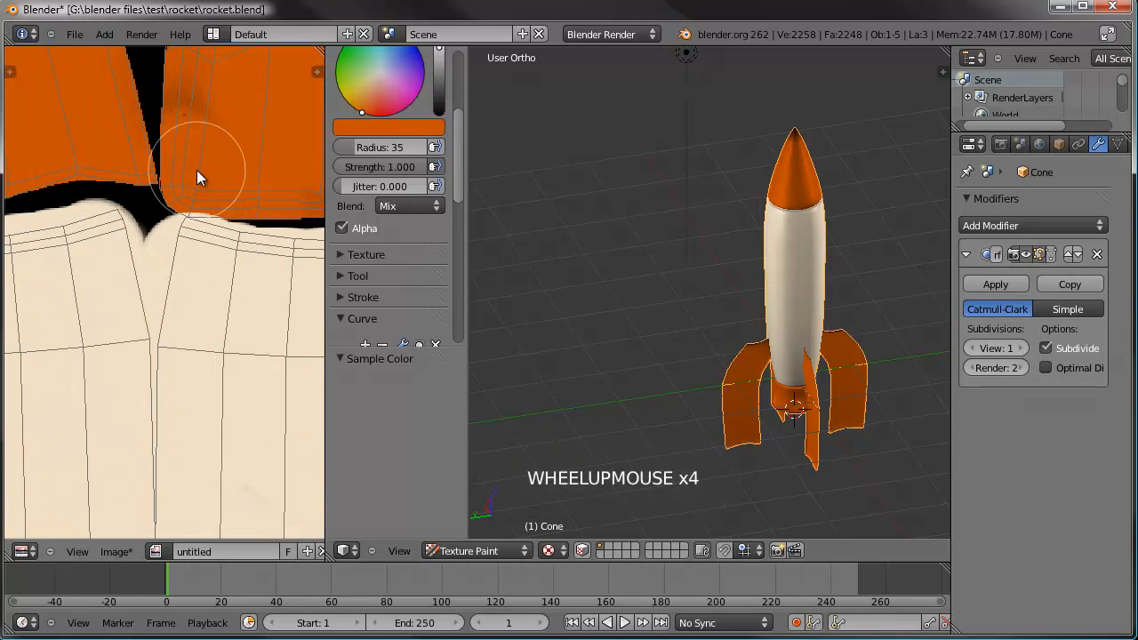
click(198, 170)
right_click(240, 170)
click(207, 118)
scroll(224, 135, down, 2)
shift+middle_drag(224, 135, 167, 225)
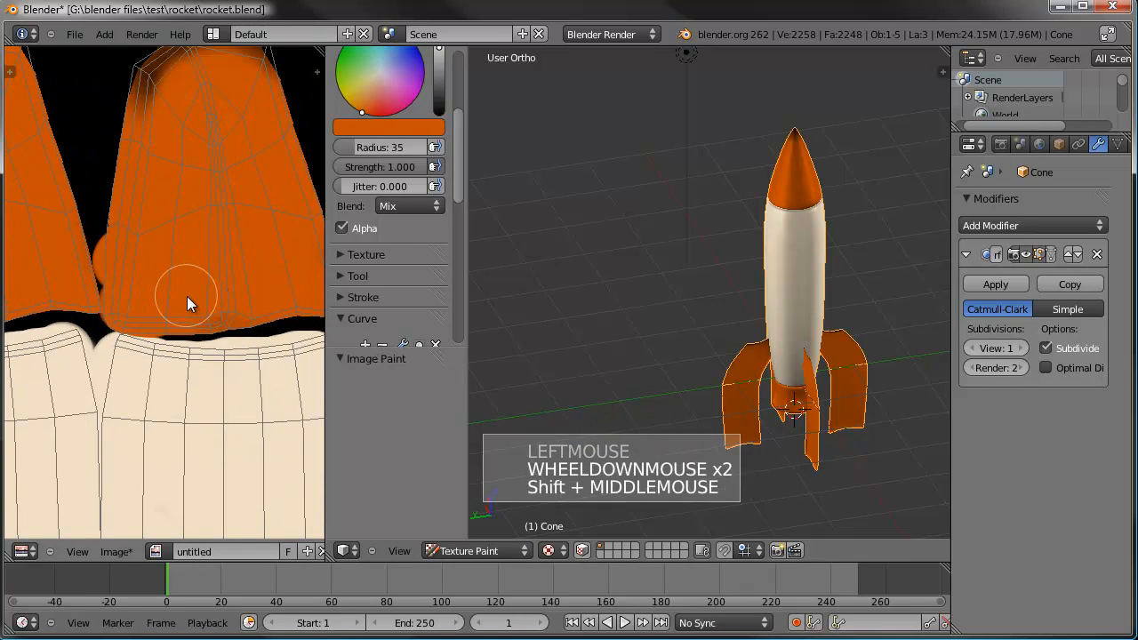
mouse_move(148, 93)
shift+middle_down()
mouse_move(146, 264)
mouse_move(64, 226)
shift+middle_up()
click(144, 195)
click(243, 329)
Extend the orange past the top edges of the remaining fin islands.
shift+middle_drag(151, 294, 356, 242)
scroll(197, 242, down, 1)
click(89, 149)
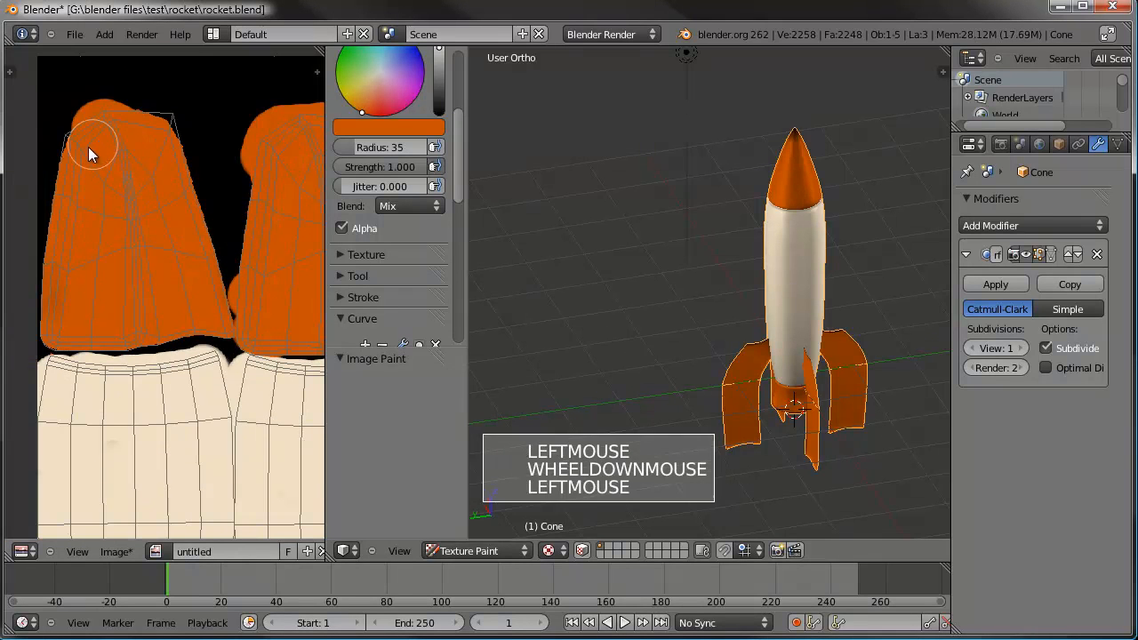
shift+middle_drag(203, 197, 55, 169)
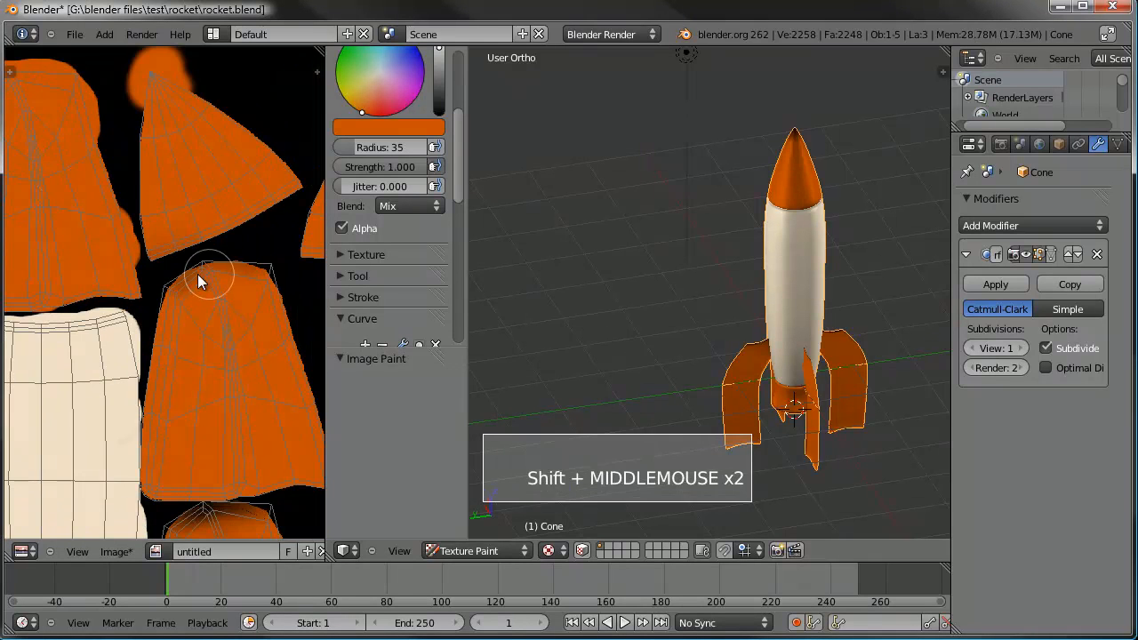
click(266, 281)
shift+middle_drag(267, 430, 244, 310)
click(210, 384)
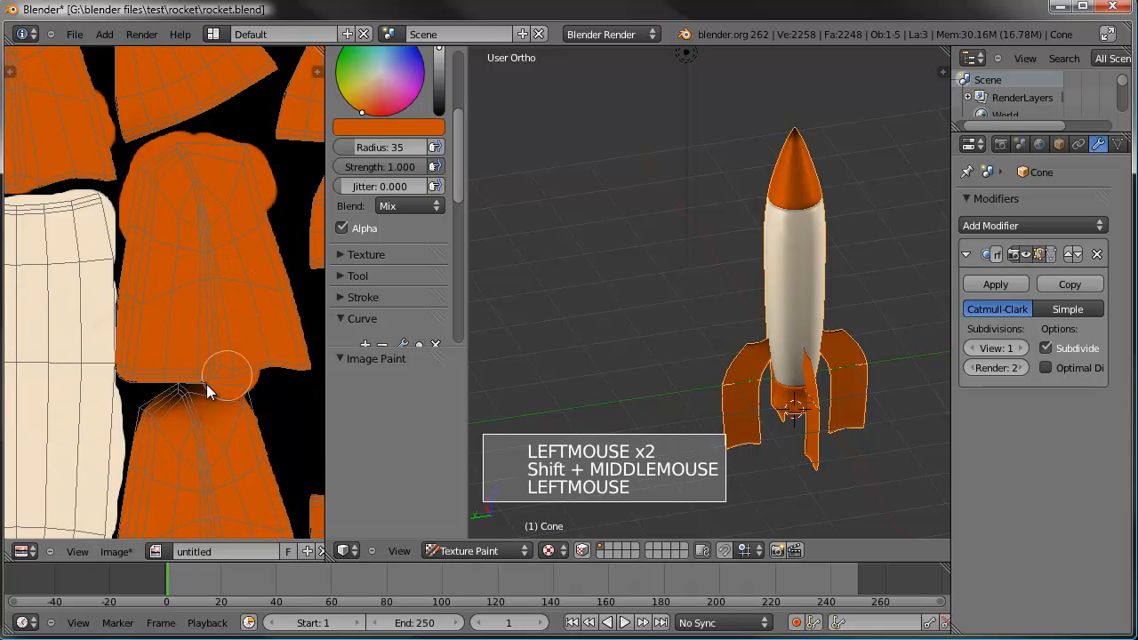
Paint orange beyond the borders of the two dome-shaped tail islands.
shift+middle_drag(162, 409, 55, 242)
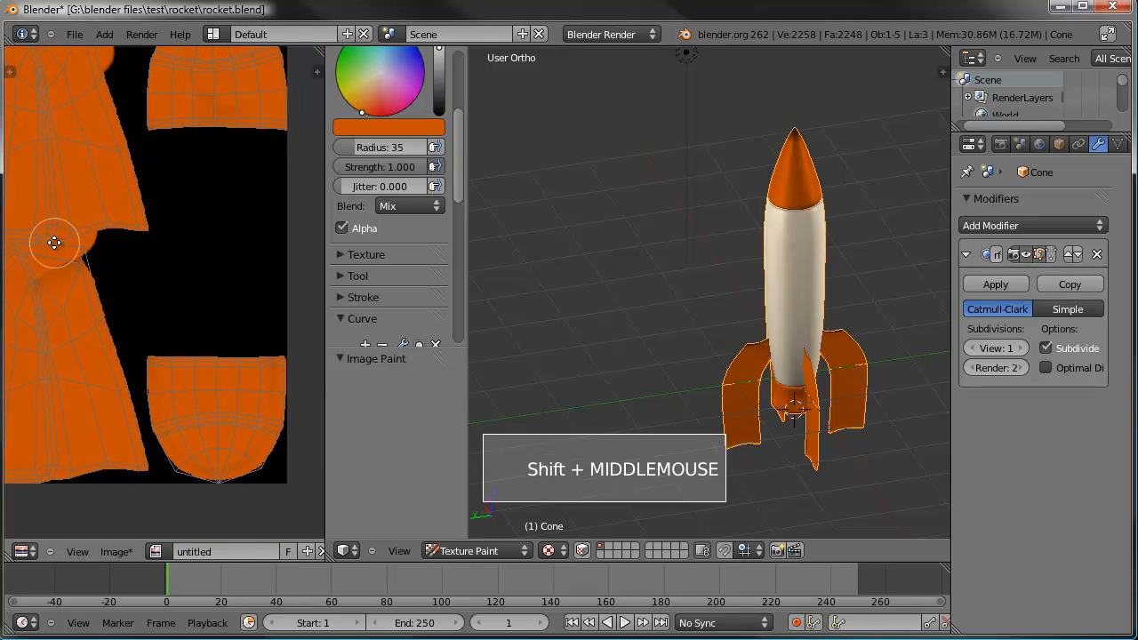
drag(153, 455, 271, 447)
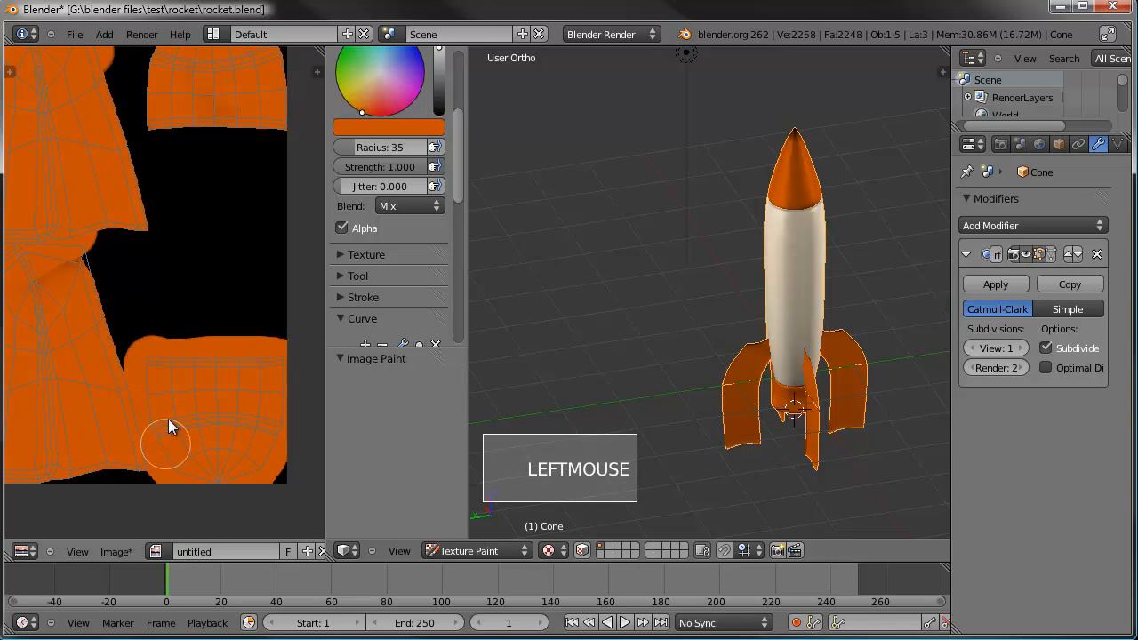
shift+middle_drag(169, 423, 213, 451)
click(275, 364)
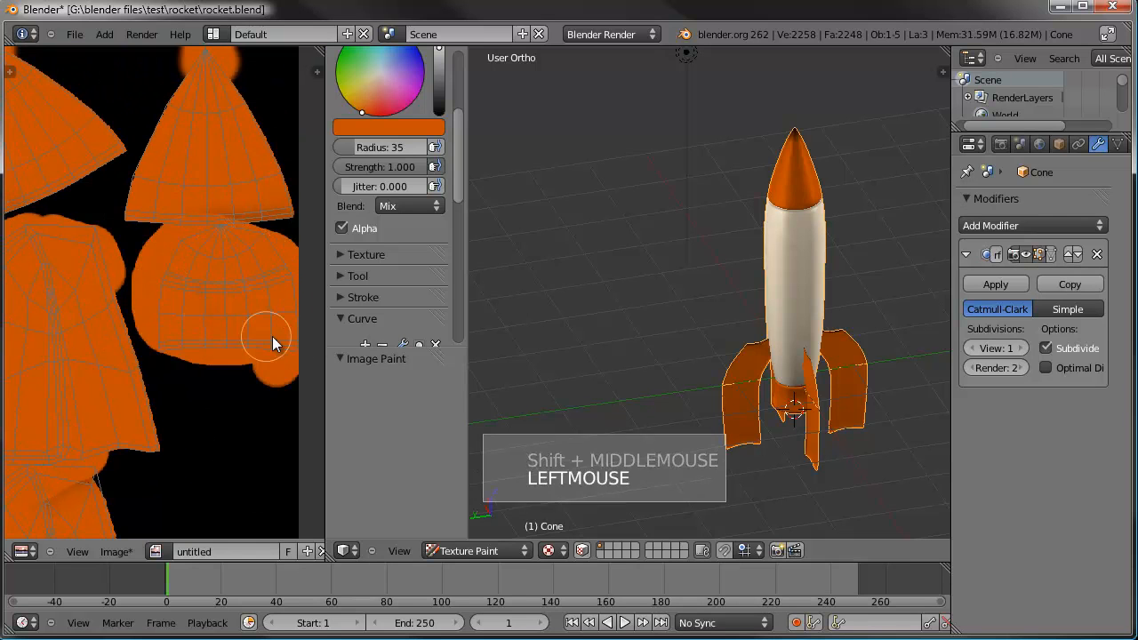
Paint orange beyond the borders and tips of the two pointed islands along the upper edge of the UV image.
shift+middle_drag(214, 250, 207, 392)
mouse_move(247, 279)
mouse_down()
mouse_move(285, 353)
mouse_move(250, 354)
mouse_up()
drag(163, 255, 113, 363)
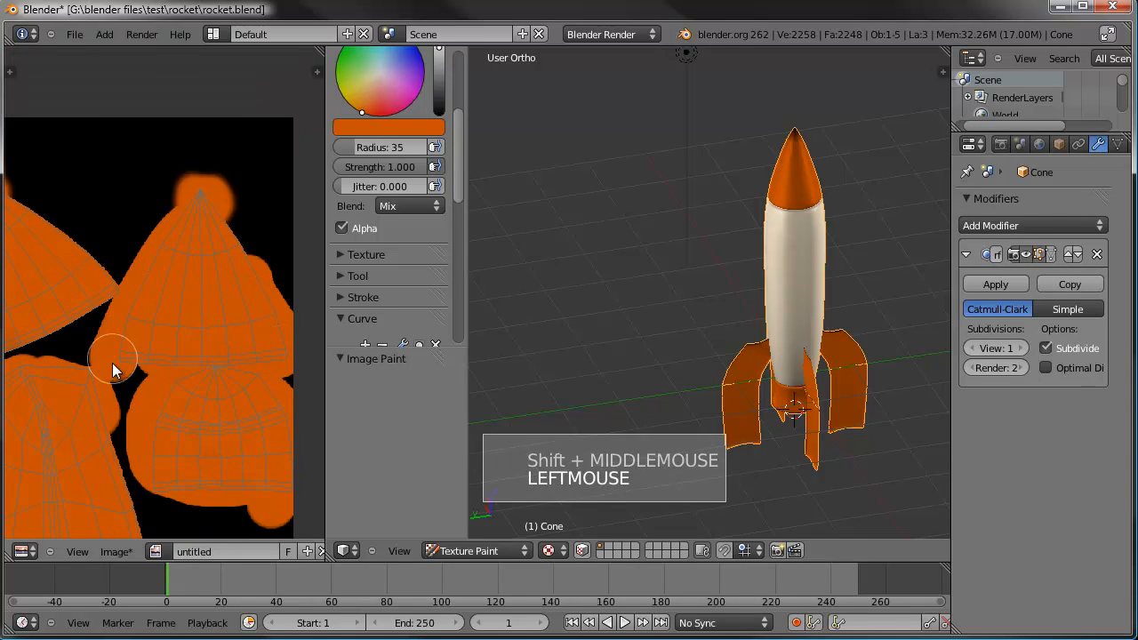
drag(250, 261, 229, 227)
shift+middle_drag(37, 262, 219, 290)
mouse_move(159, 221)
mouse_down()
mouse_move(139, 311)
mouse_move(273, 346)
mouse_up()
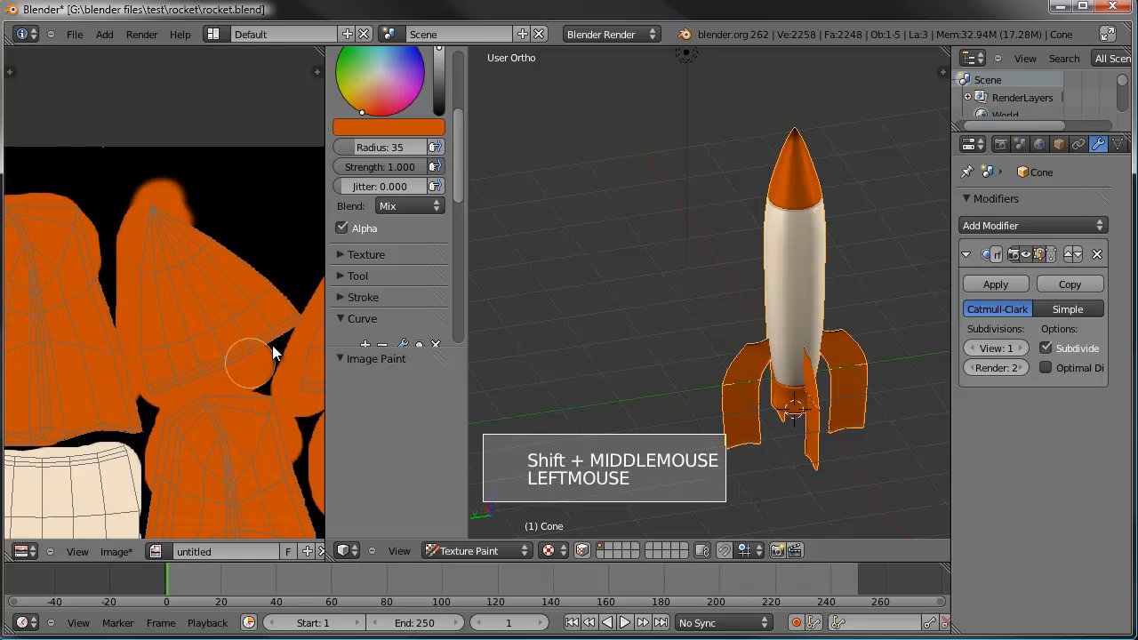
Save the painted image as rocket_texturemap in the G:\blender files\test\rocket folder.
scroll(225, 427, down, 5)
shift+middle_drag(228, 370, 244, 298)
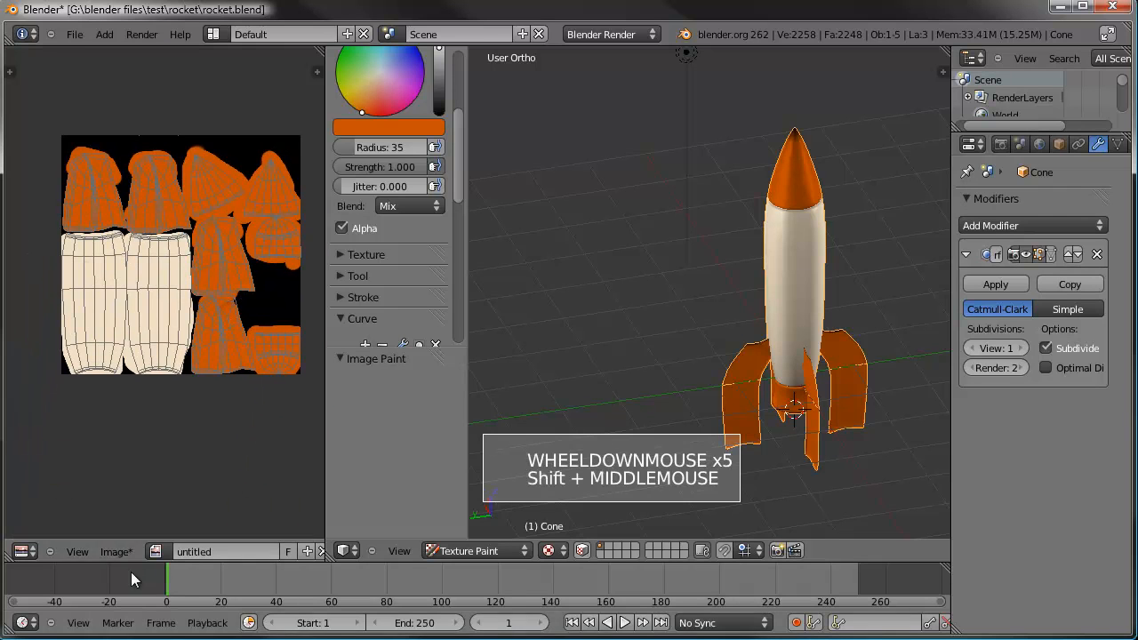
click(116, 551)
click(162, 446)
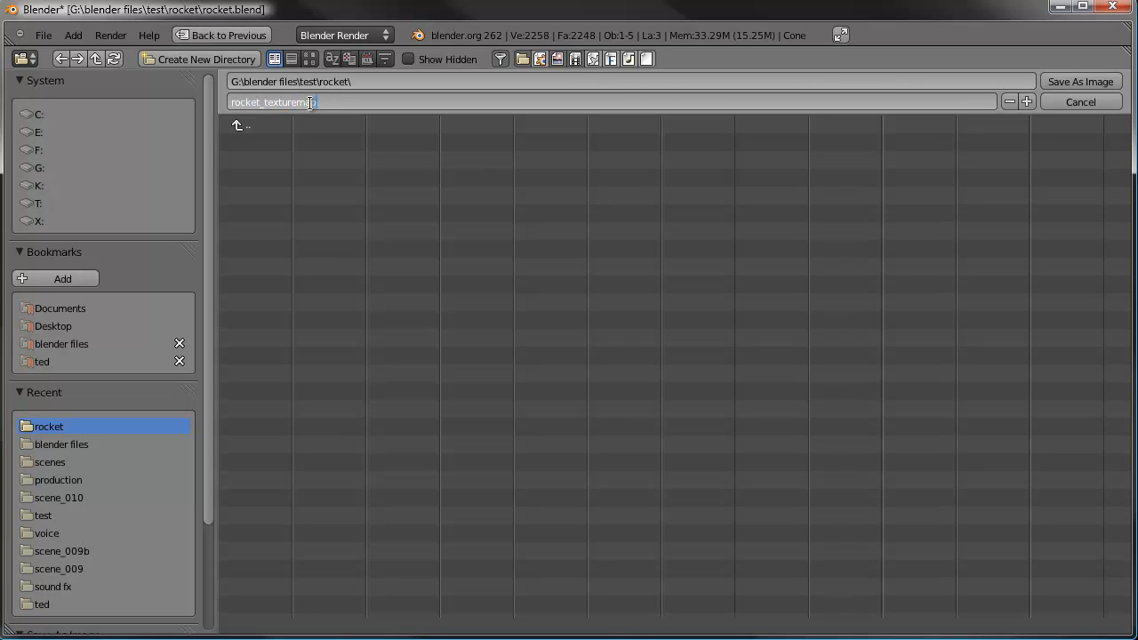
click(1067, 79)
click(1068, 79)
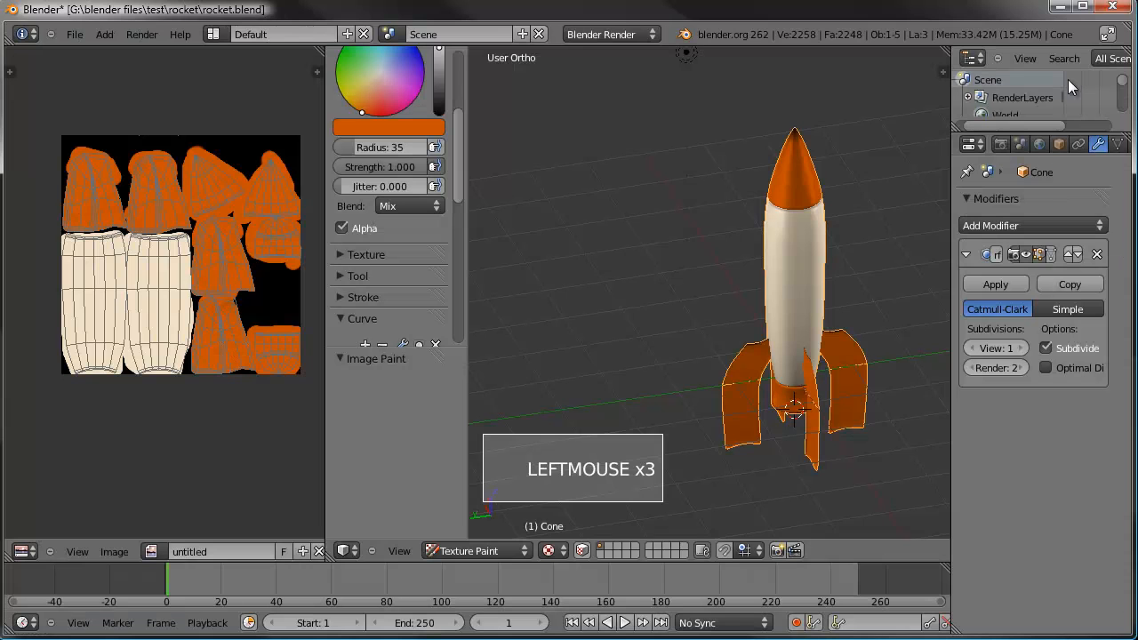
Orbit around the rocket and resize the editor areas to give the properties editor more width.
shift+middle_drag(821, 306, 820, 289)
mouse_move(819, 289)
middle_down()
mouse_move(818, 274)
mouse_move(623, 255)
mouse_move(604, 284)
middle_up()
drag(323, 395, 183, 391)
mouse_move(190, 555)
mouse_down()
mouse_move(155, 491)
mouse_move(192, 551)
mouse_move(182, 532)
mouse_move(271, 503)
mouse_move(314, 503)
mouse_up()
key(Escape)
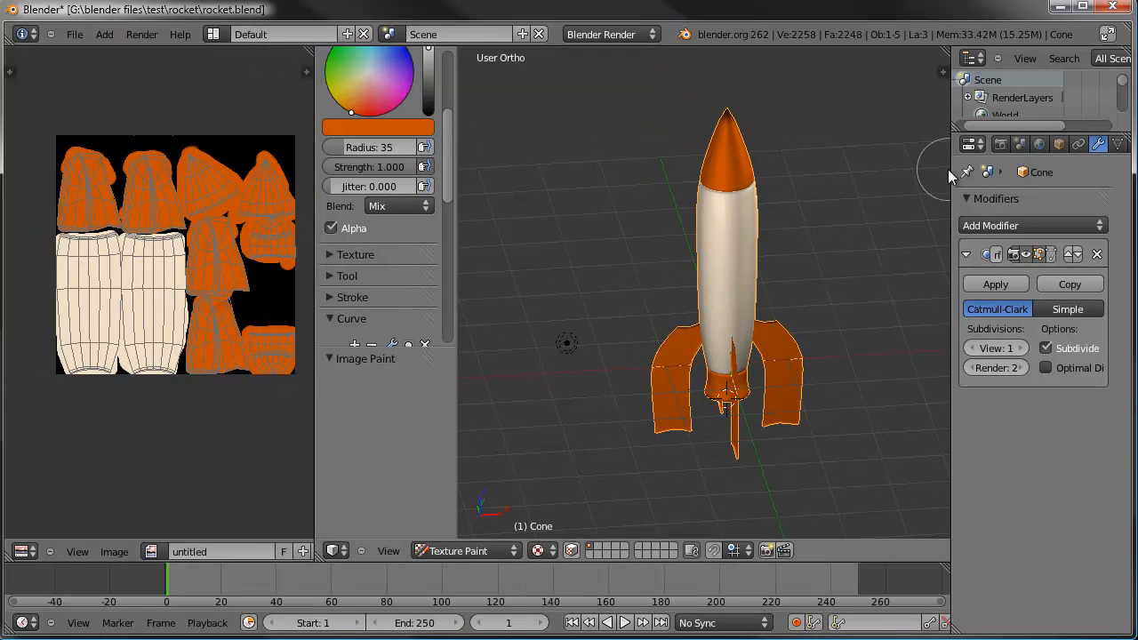
drag(949, 172, 844, 172)
Create a new material for the rocket object and name it rocket.
click(1028, 145)
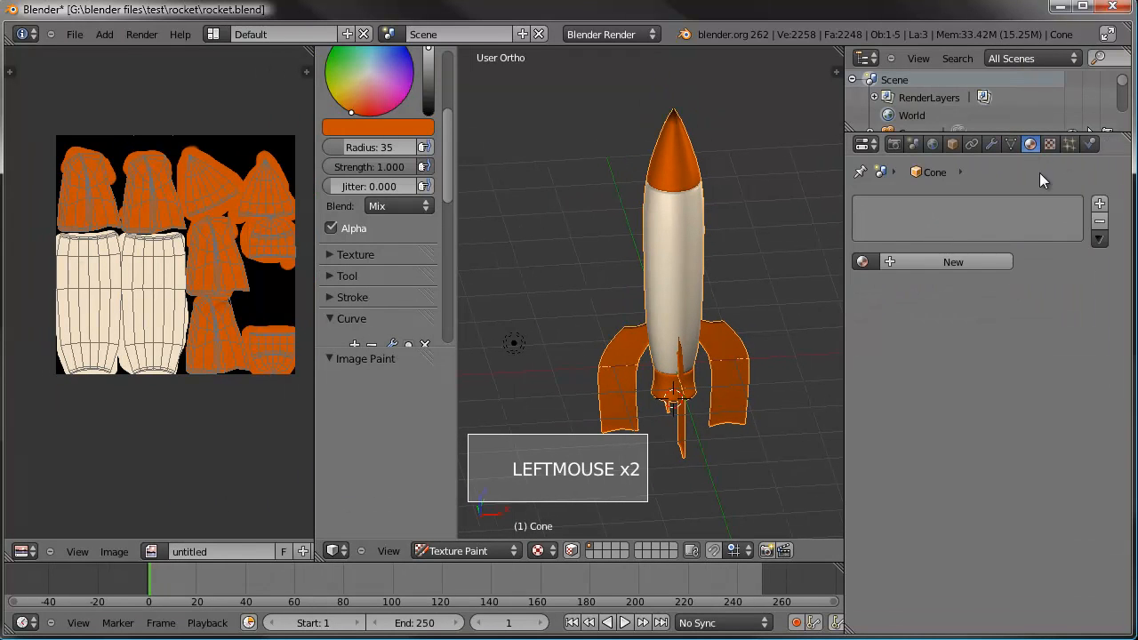
click(936, 261)
click(936, 263)
text(rocket)
key(Return)
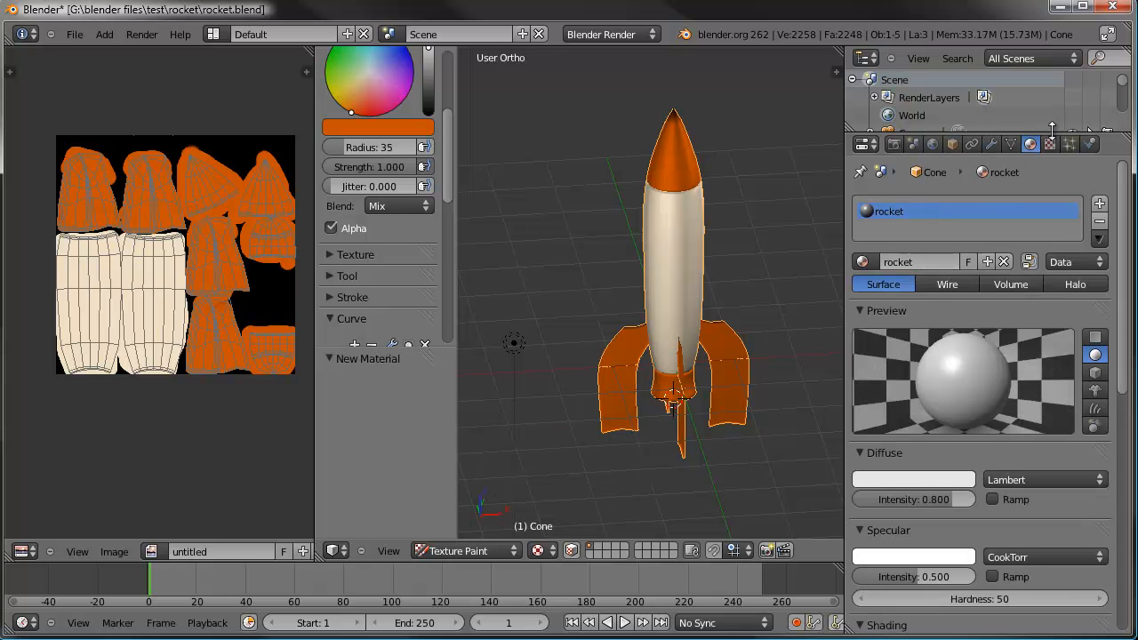
Add an Image or Movie texture to the rocket material and assign the painted untitled image to it.
click(1049, 145)
click(970, 327)
drag(969, 356, 964, 239)
scroll(889, 514, down, 3)
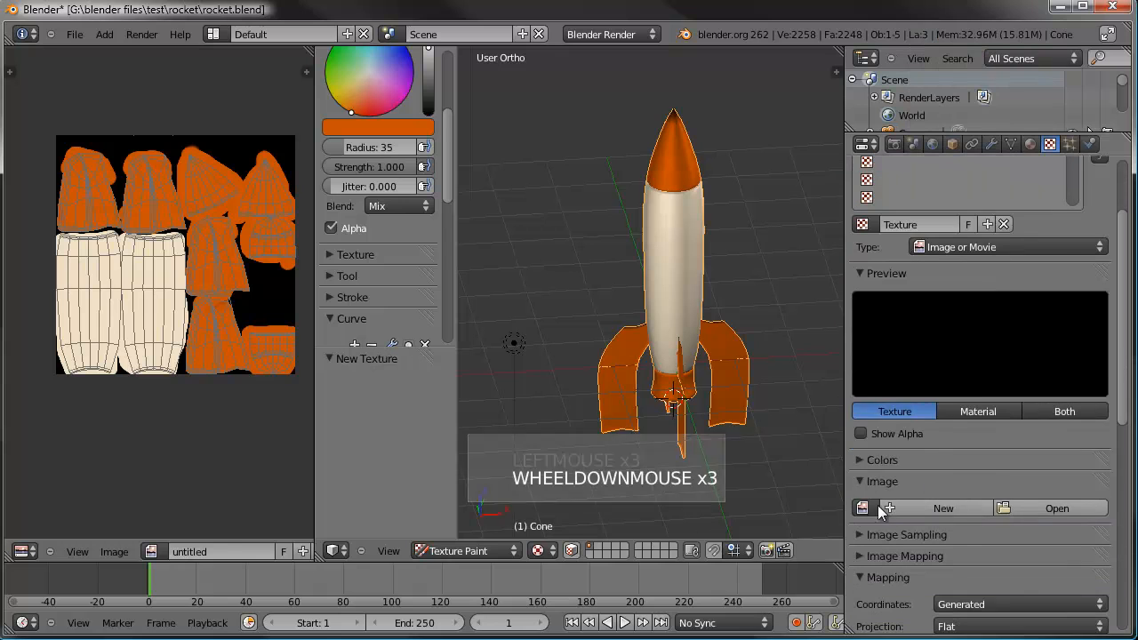
click(862, 507)
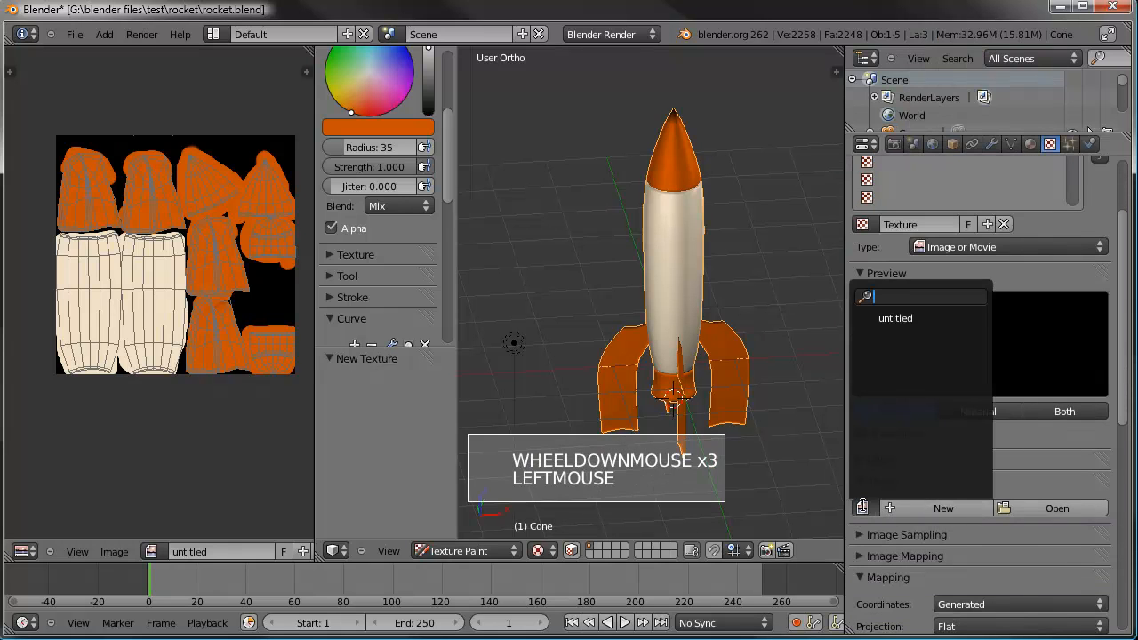
click(896, 319)
Rename the texture's image datablock as rocket texture.
click(927, 508)
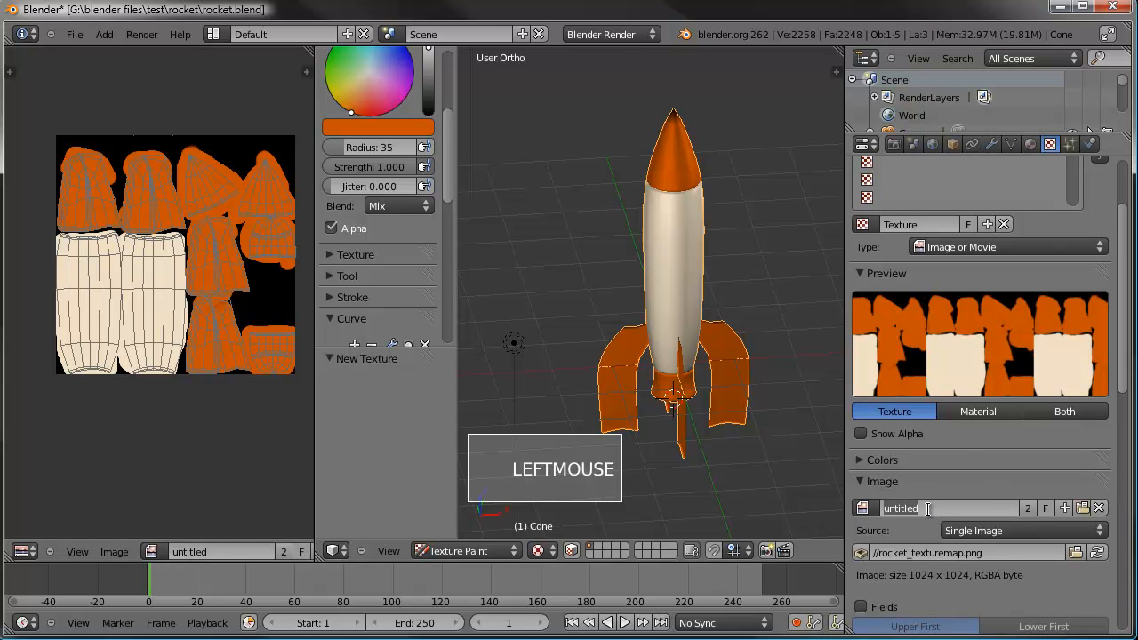
text(rocket t)
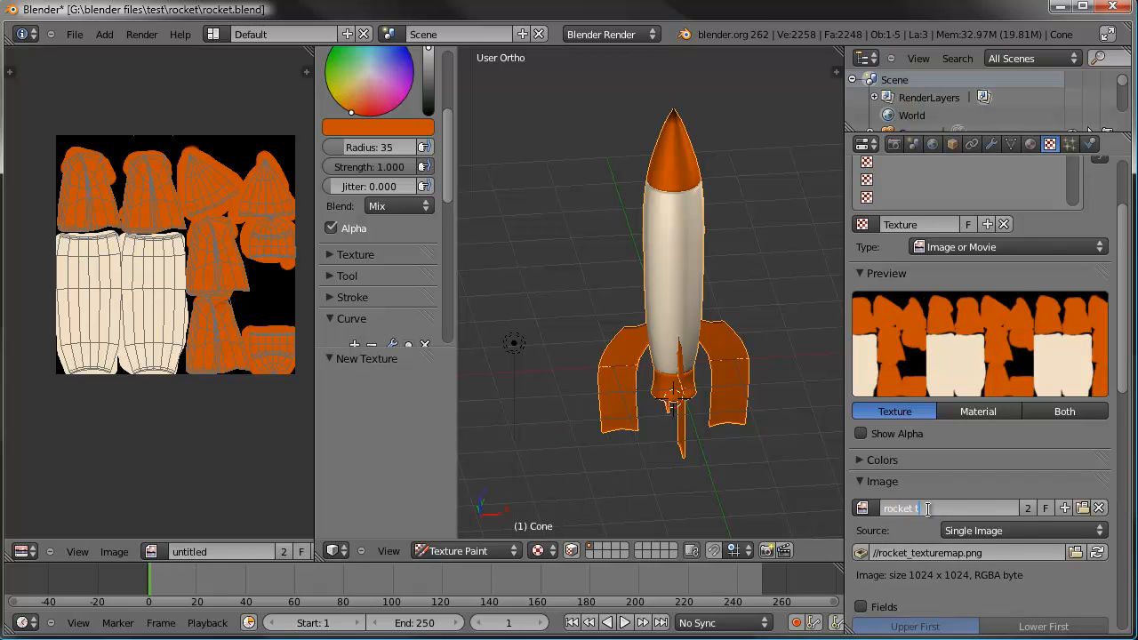
text(exture)
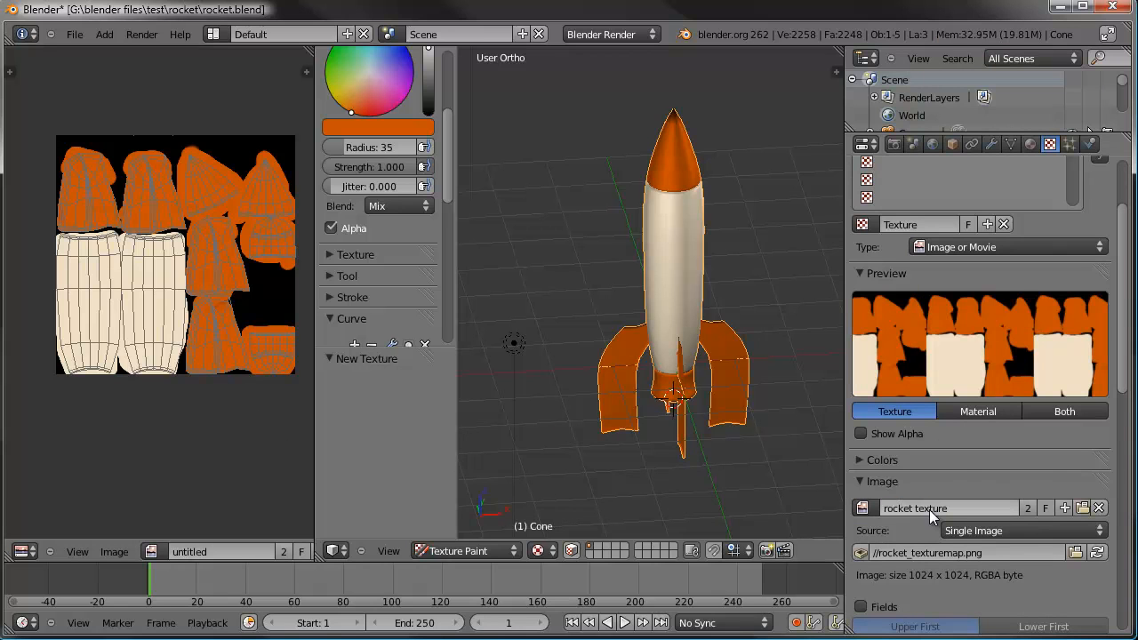
key(Return)
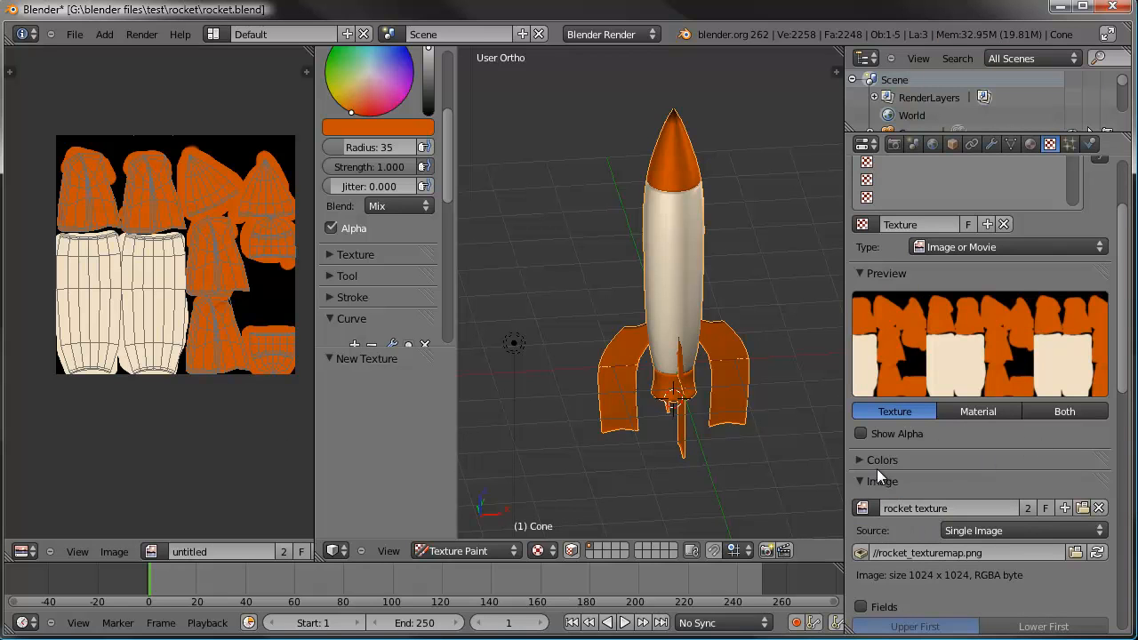
Set the texture's mapping coordinates to UV and review its influence settings.
click(857, 480)
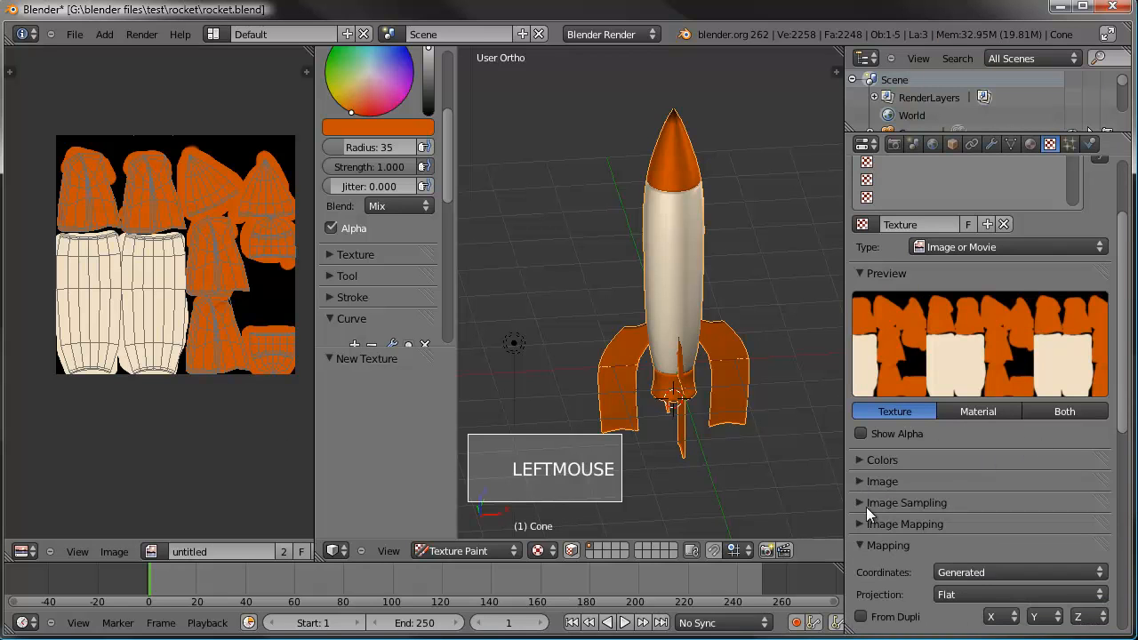
click(993, 573)
click(973, 495)
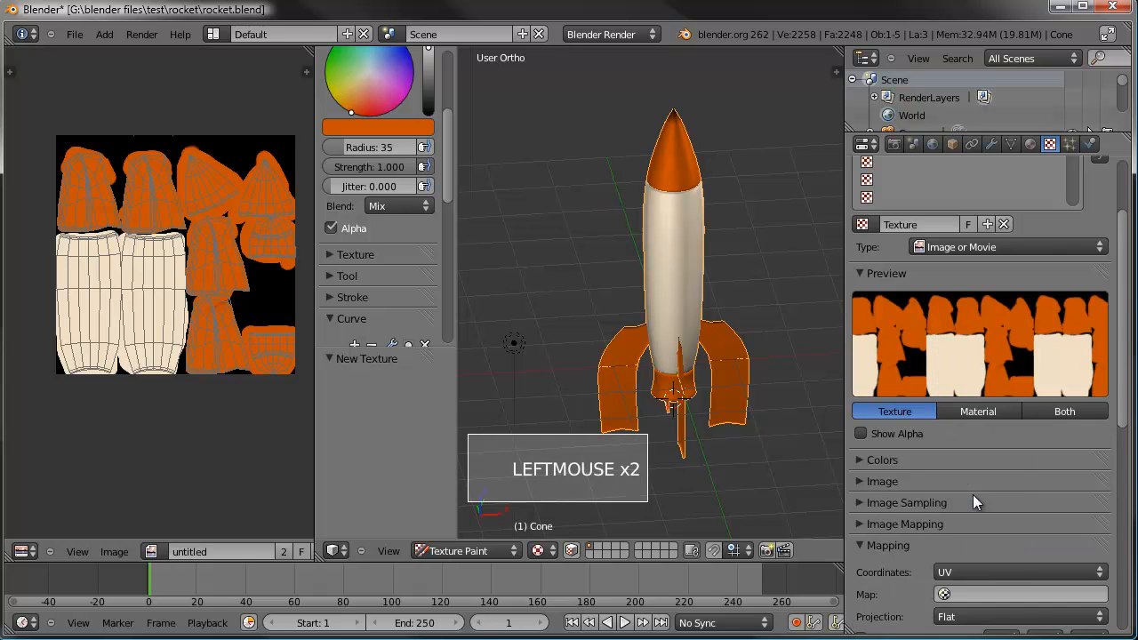
click(874, 545)
scroll(955, 488, down, 4)
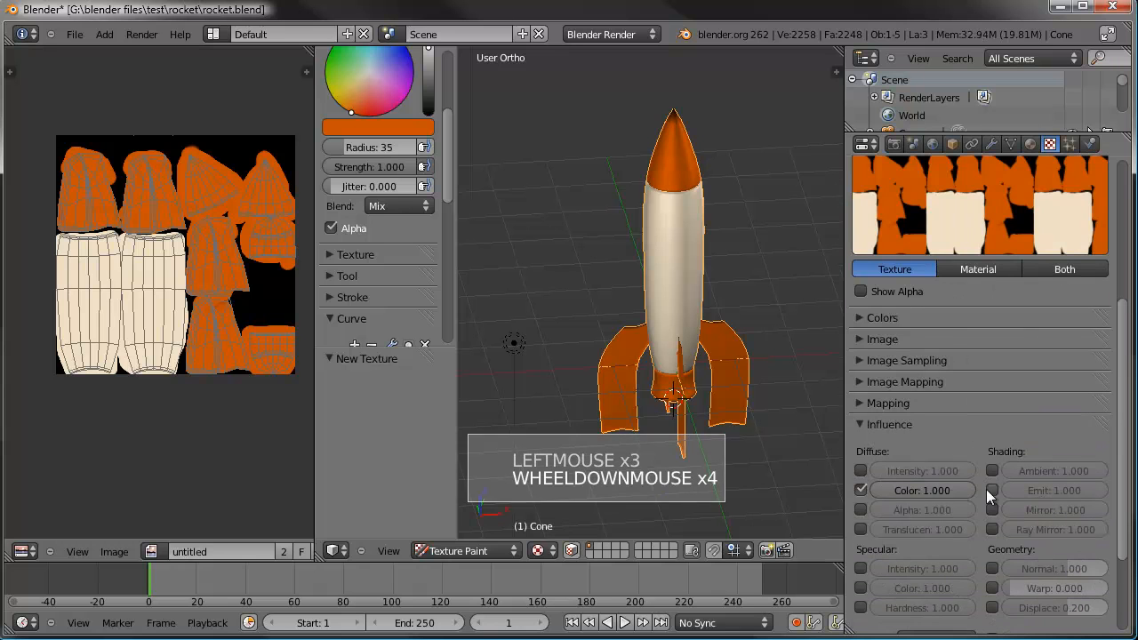
scroll(985, 489, up, 9)
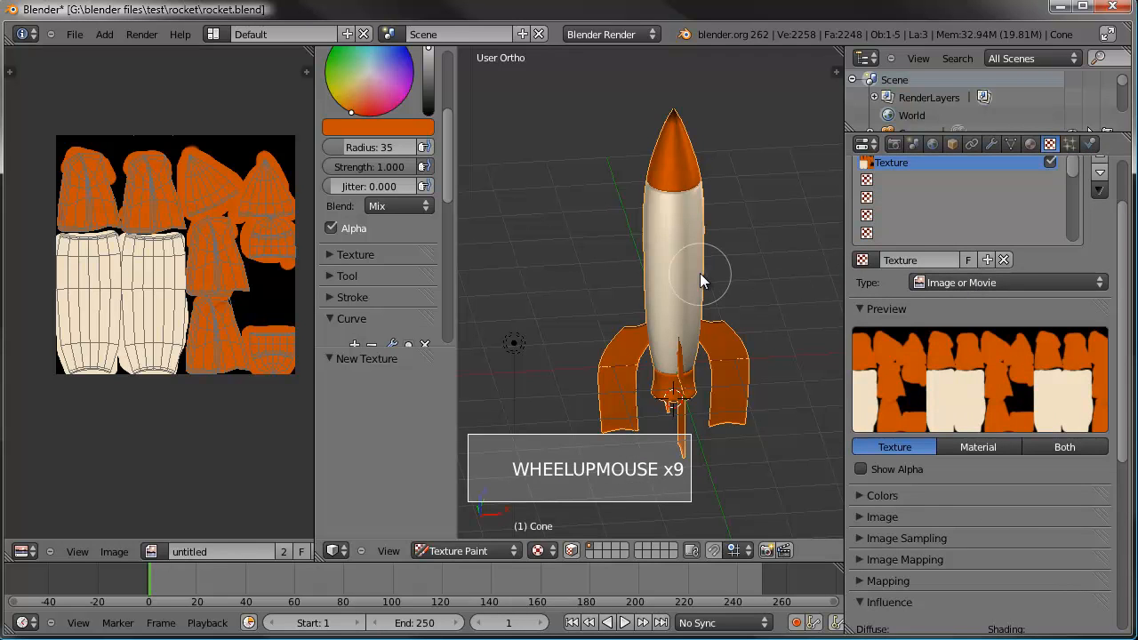
From the camera view in Object Mode, move the camera to frame the whole rocket and render the frame.
key(KP_0)
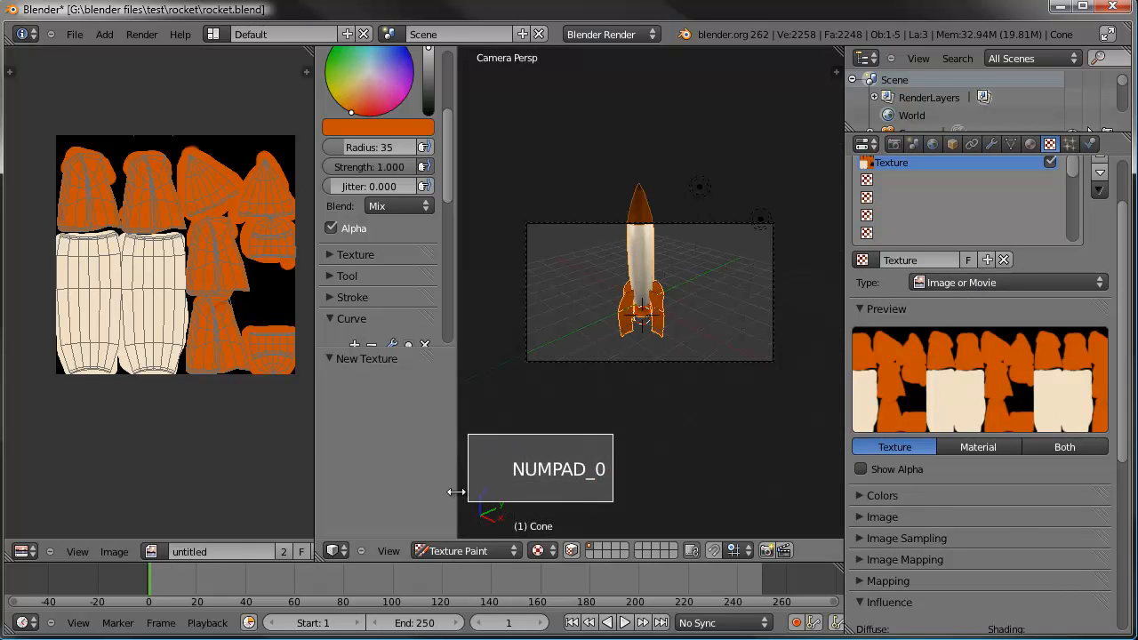
click(458, 550)
click(457, 531)
right_click(774, 281)
key(g)
key(g)
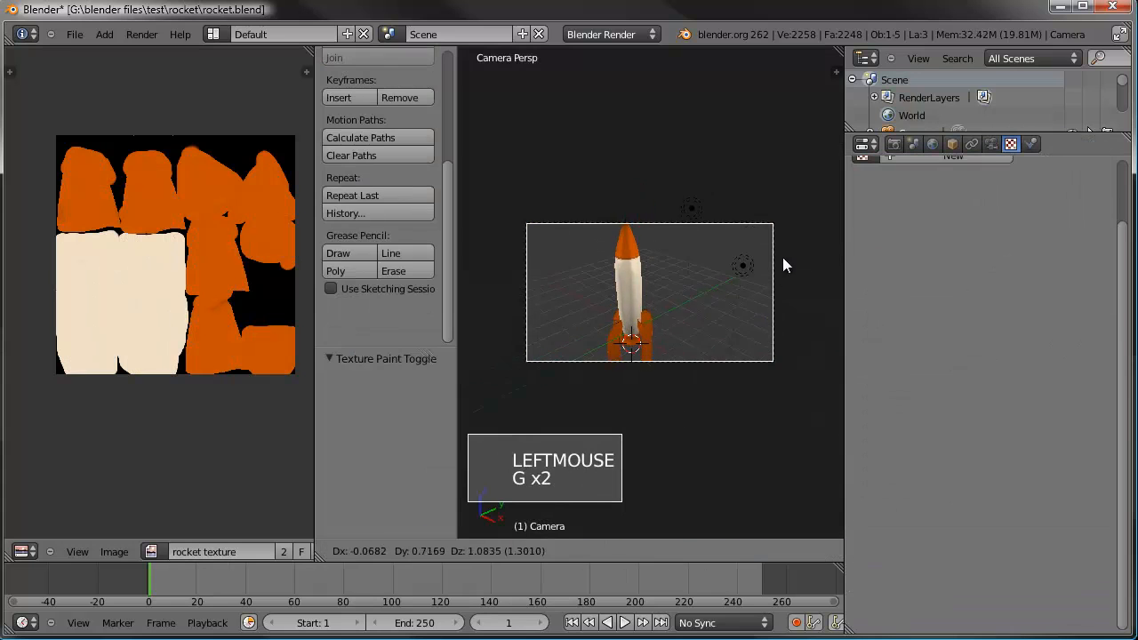
click(772, 257)
key(g)
click(776, 279)
key(g)
click(773, 291)
key(F12)
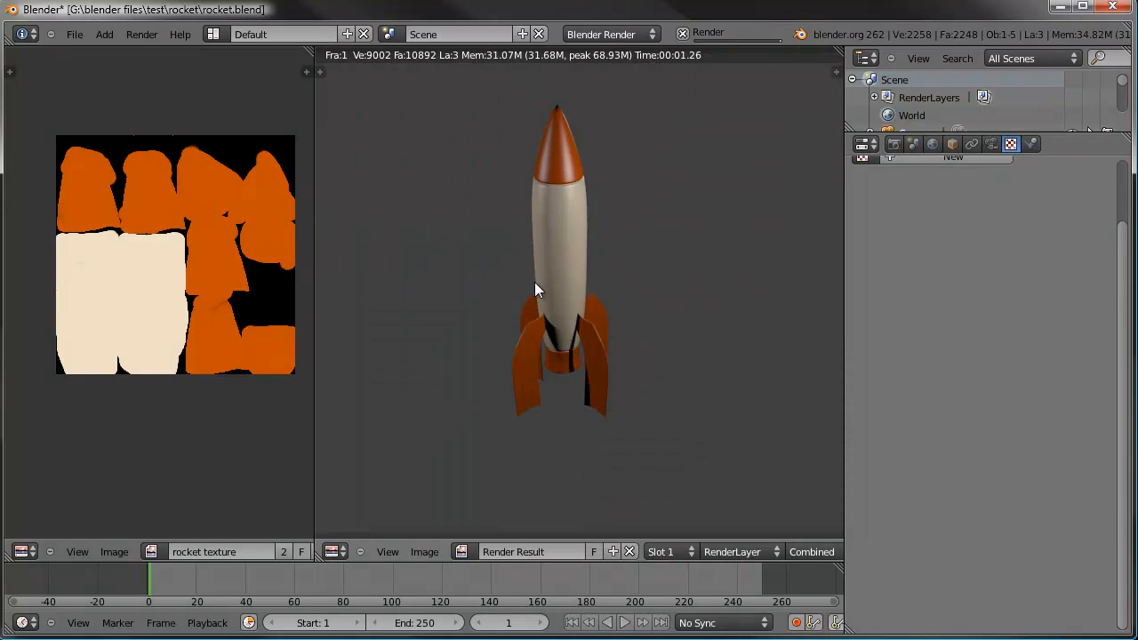
key(Escape)
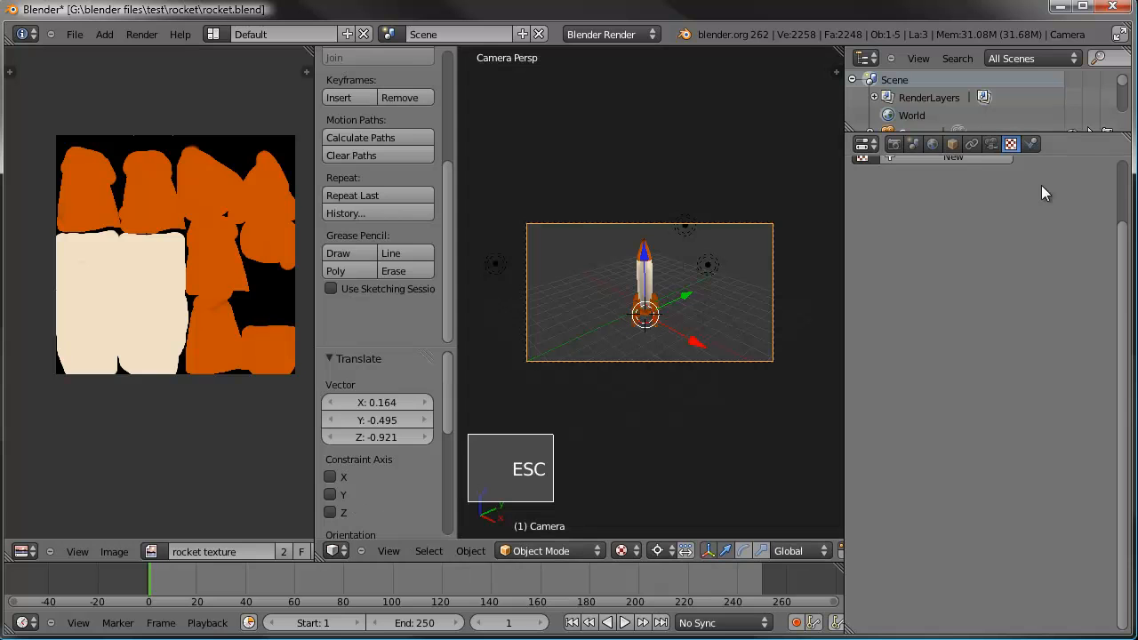
Set the rocket material's specular intensity to 0.1 and hardness to 35, using the monkey head as preview.
right_click(656, 267)
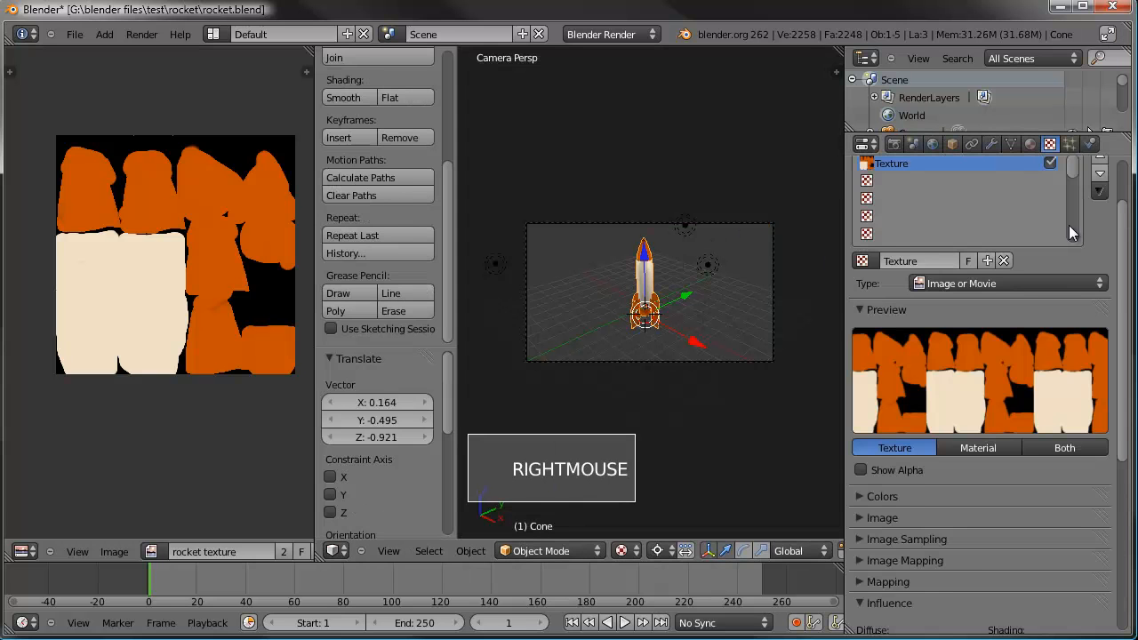
click(1030, 144)
click(905, 575)
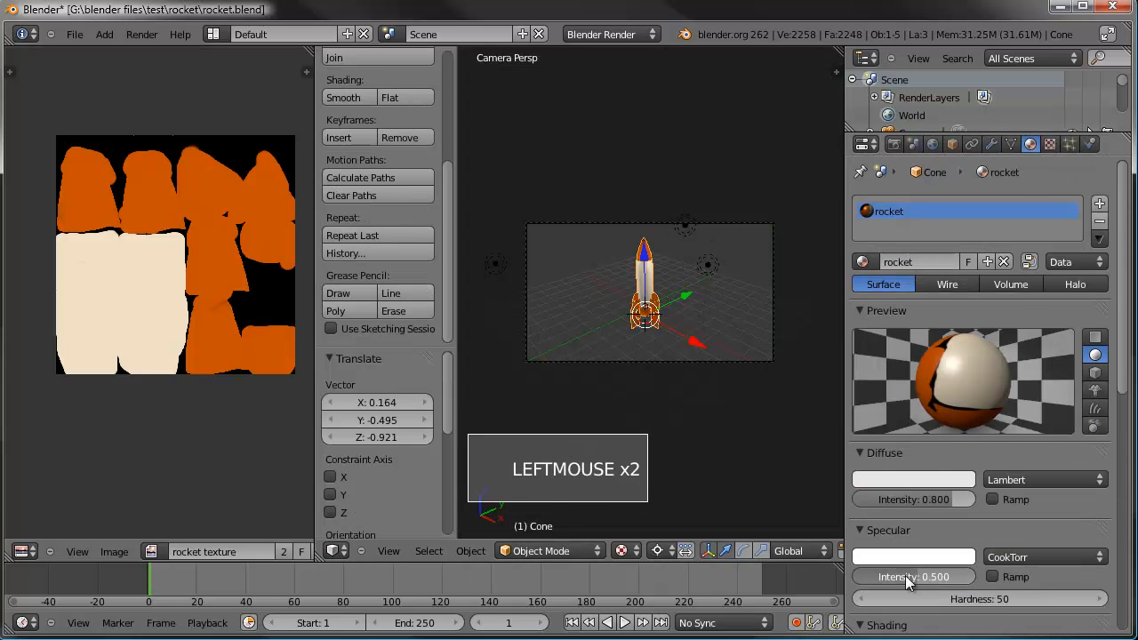
click(942, 555)
click(992, 577)
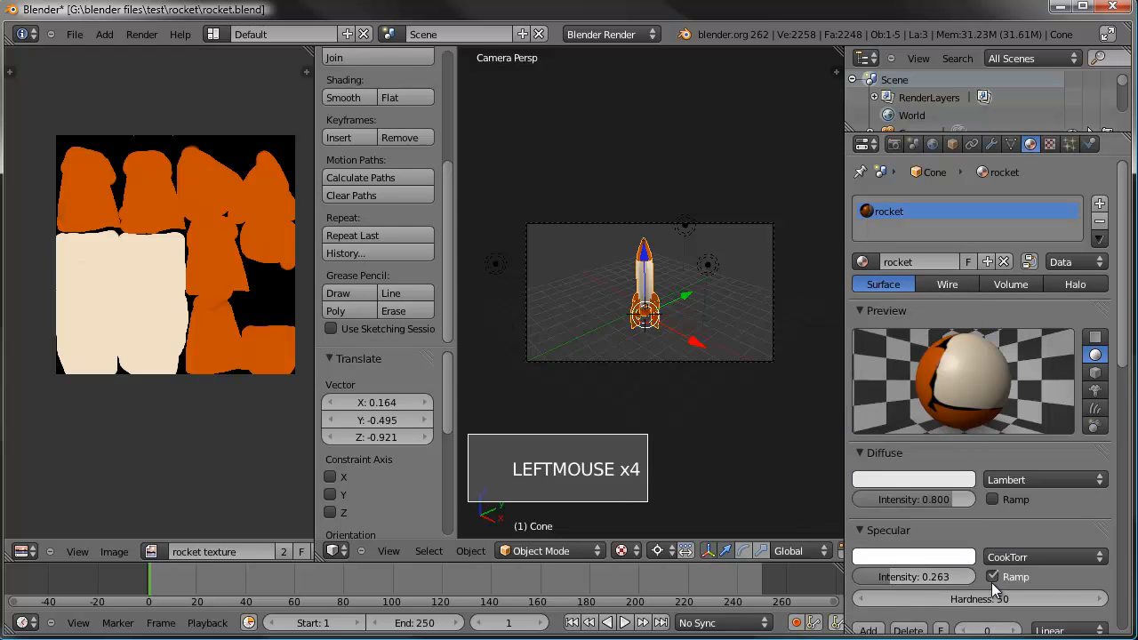
click(992, 578)
drag(904, 578, 889, 600)
click(978, 602)
click(1095, 390)
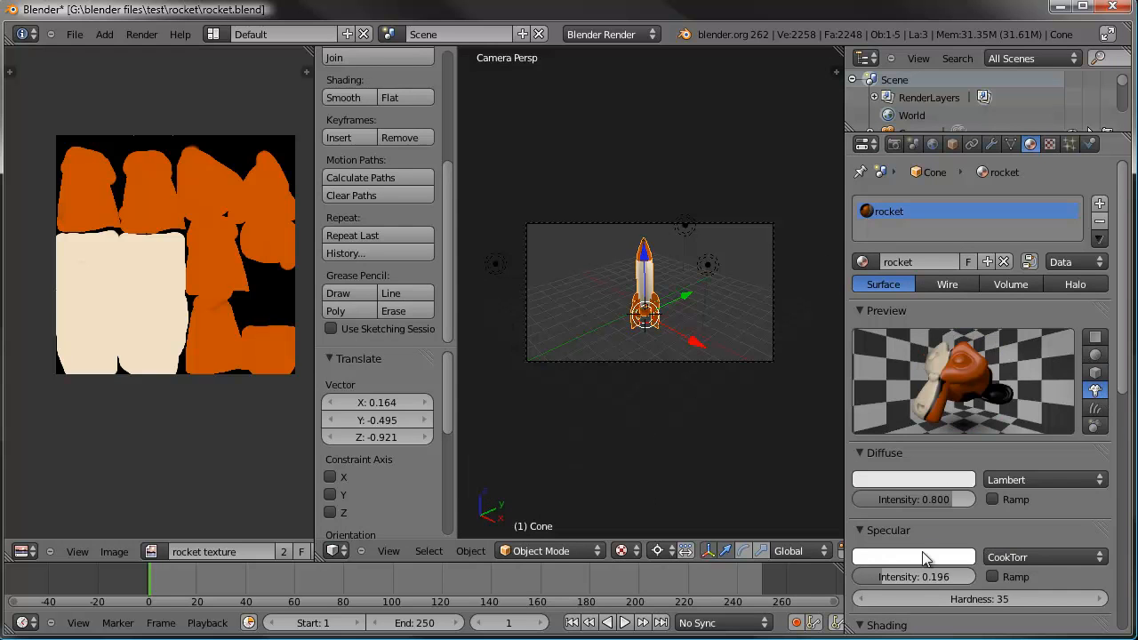
drag(887, 576, 876, 580)
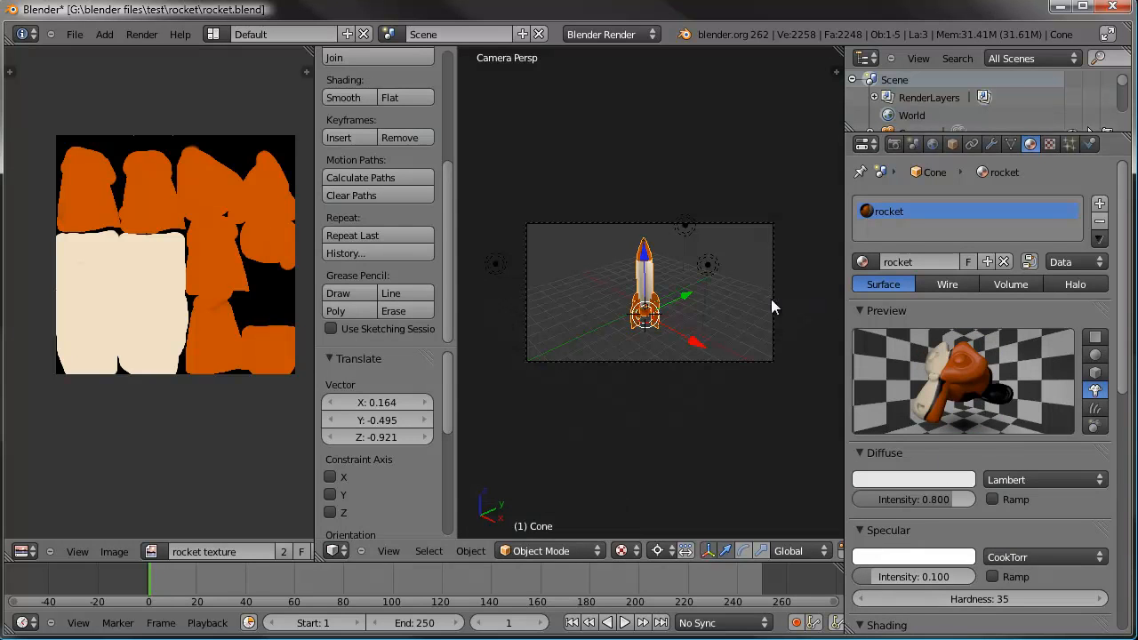
Render the frame again to check the rocket's reduced shine.
key(F12)
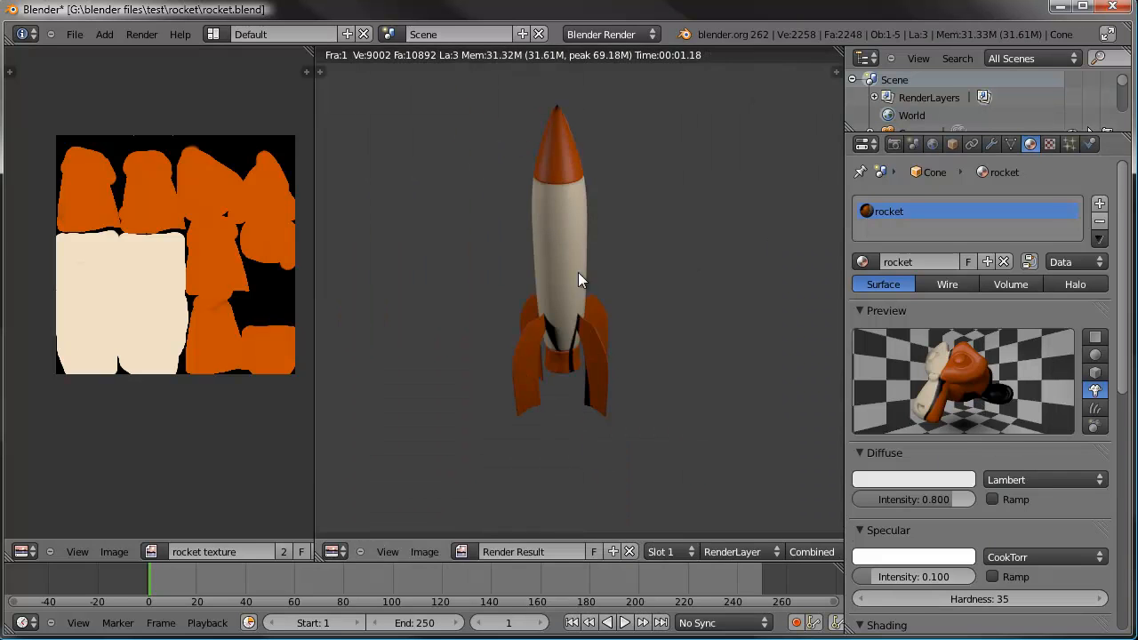
key(Escape)
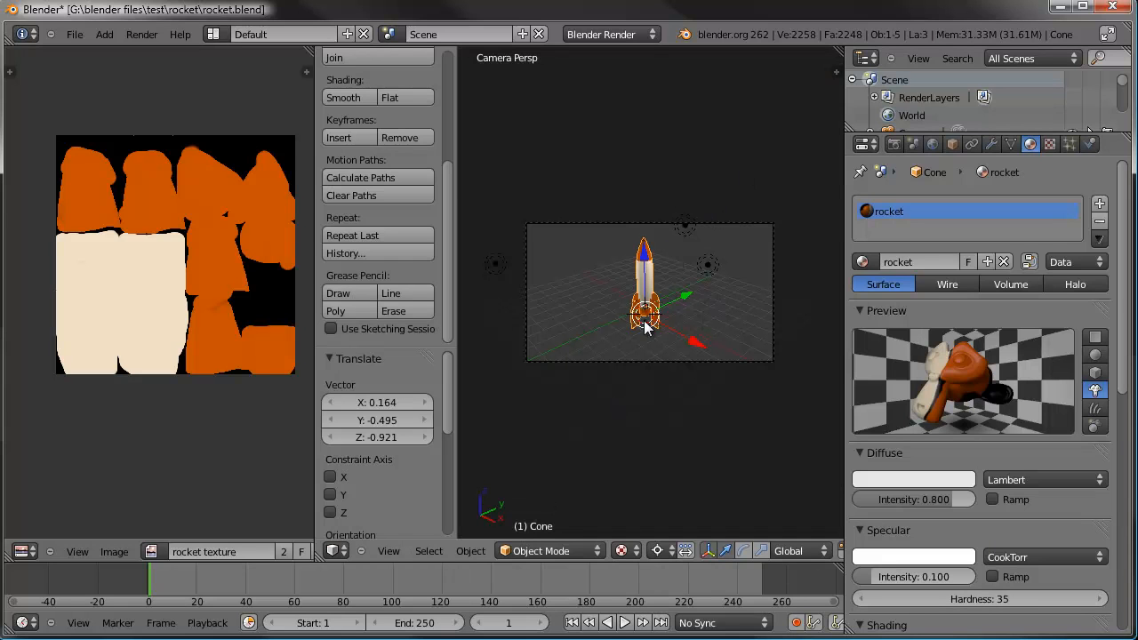
Load blendercookie_logo.png from the blender files folder into the image editor.
click(114, 551)
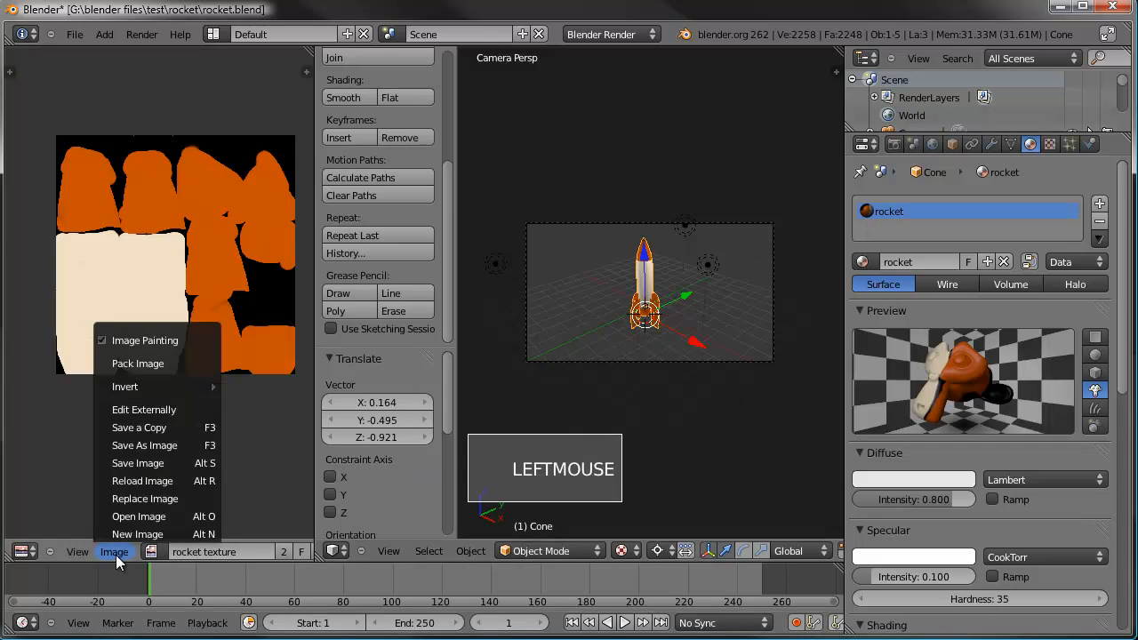
click(141, 515)
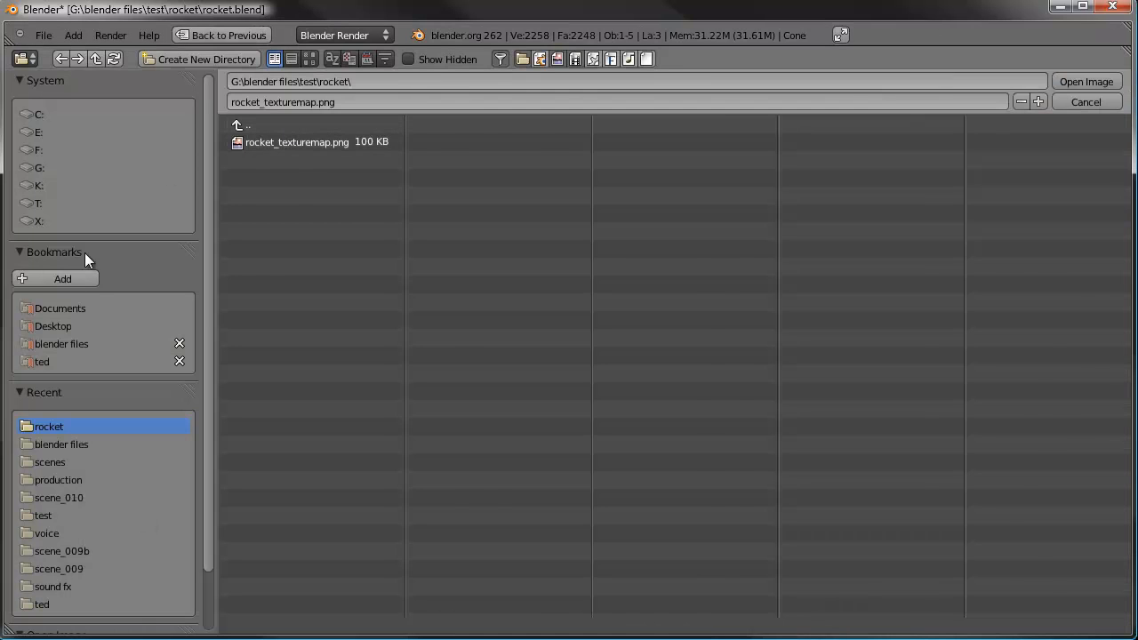
click(59, 343)
scroll(720, 477, down, 3)
scroll(720, 476, down, 2)
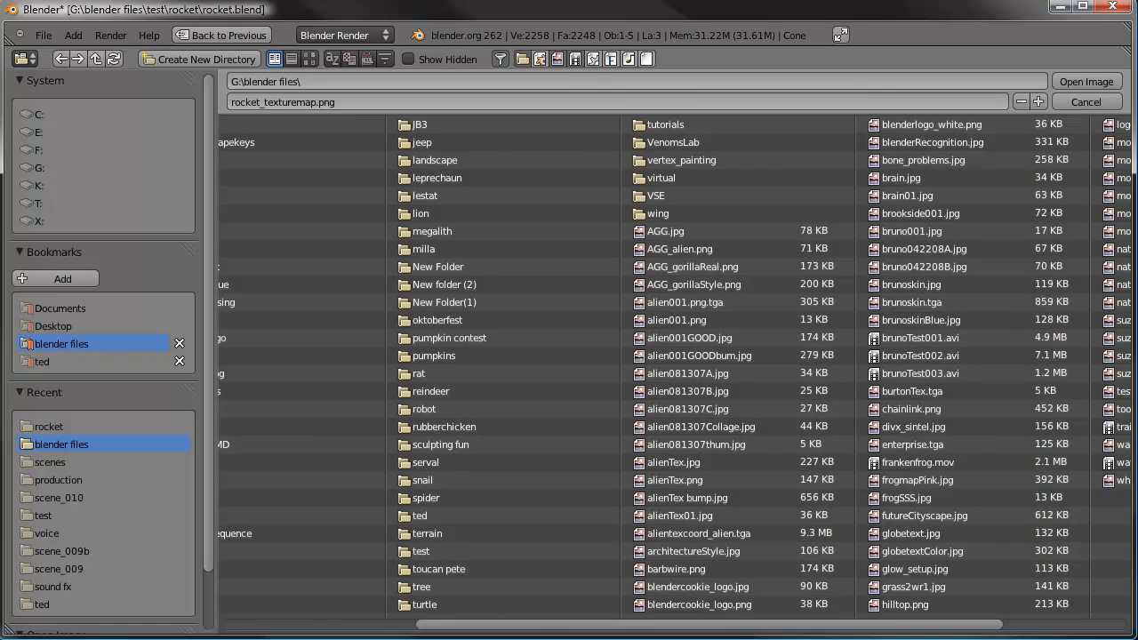
click(723, 604)
click(1086, 82)
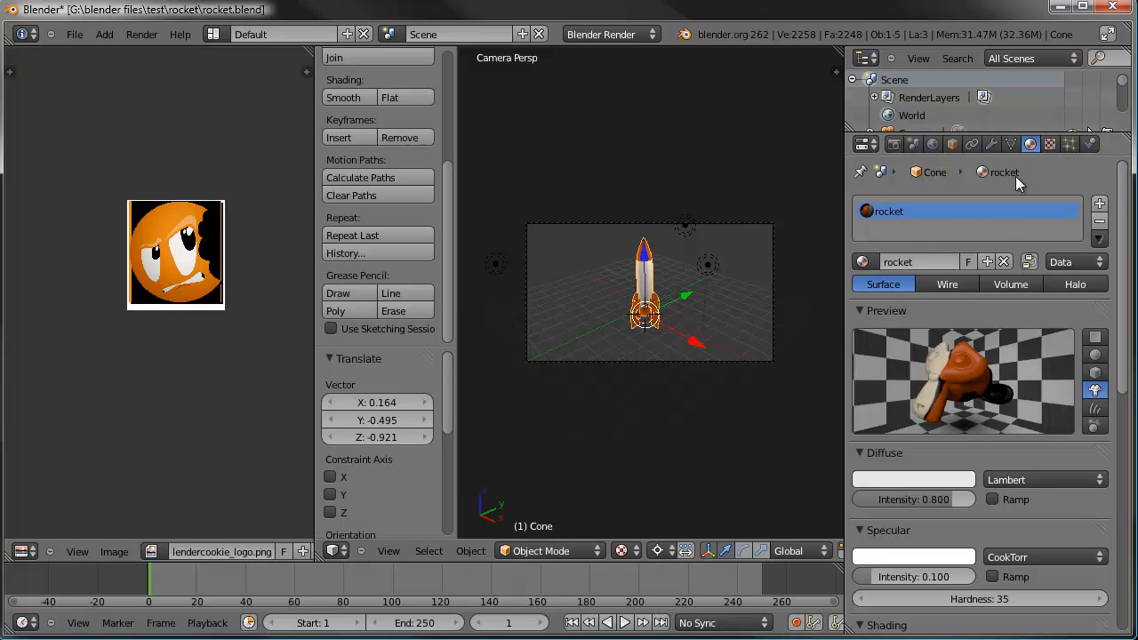
Add a new texture in the rocket material's second texture slot and set its type to Image or Movie.
click(1050, 144)
click(899, 180)
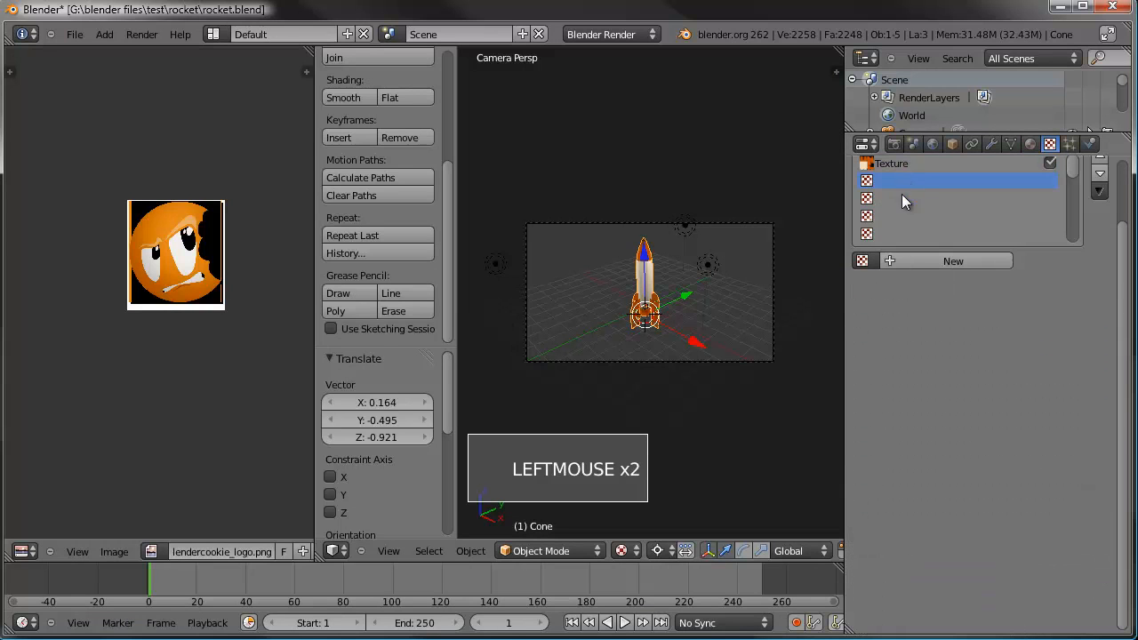
click(926, 262)
click(939, 283)
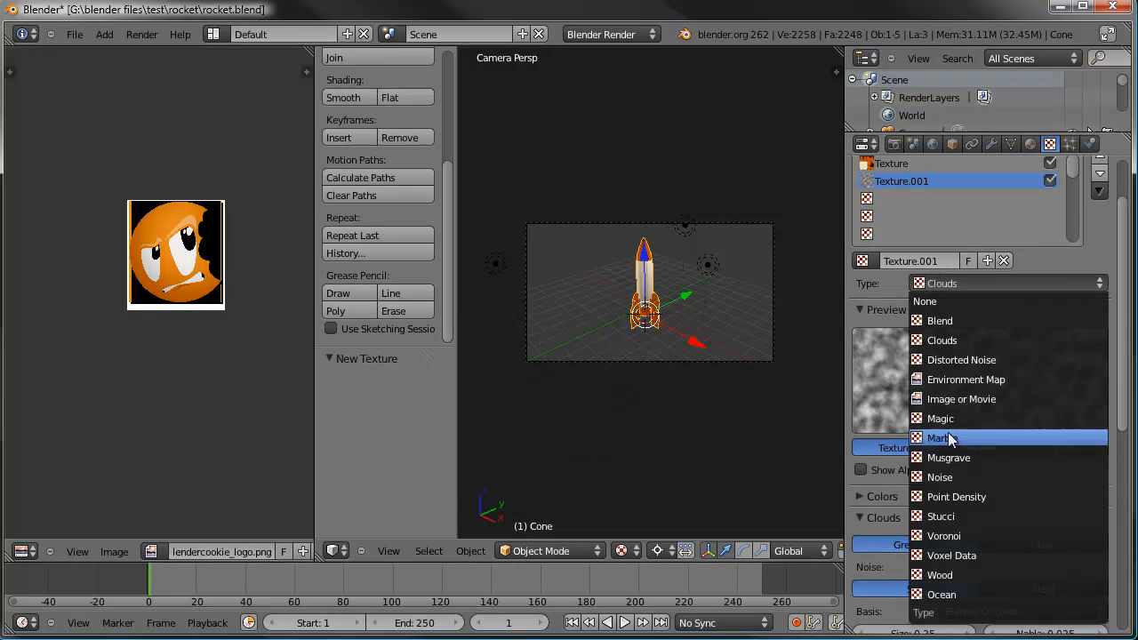
click(949, 398)
Assign blendercookie_logo.png as the new texture's image and enable Premultiply.
scroll(895, 482, down, 1)
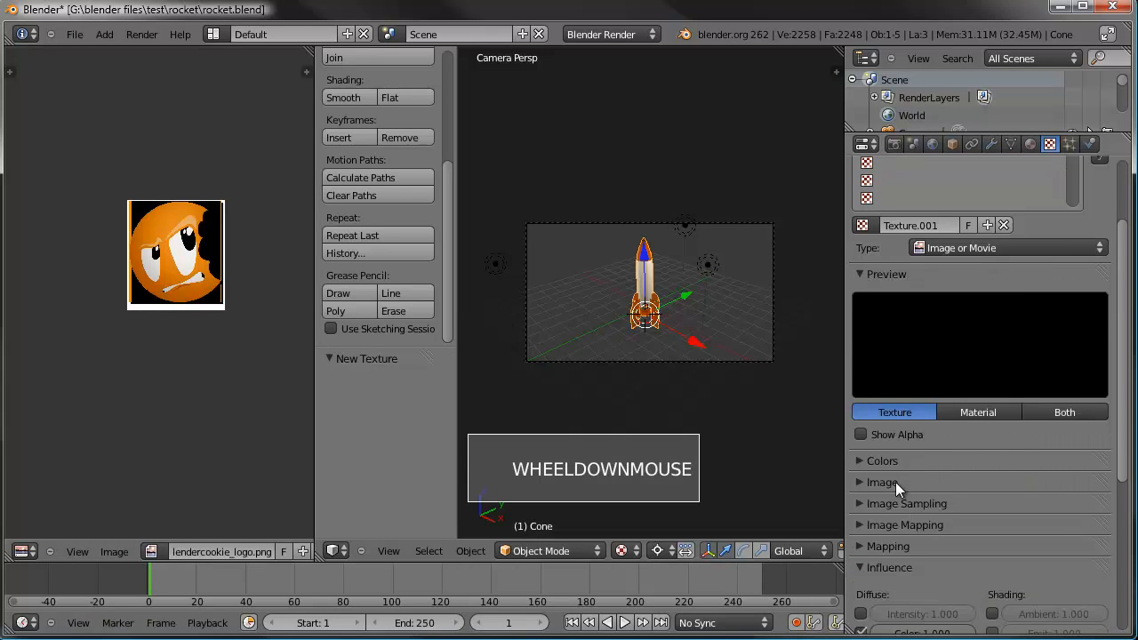
click(895, 482)
click(862, 509)
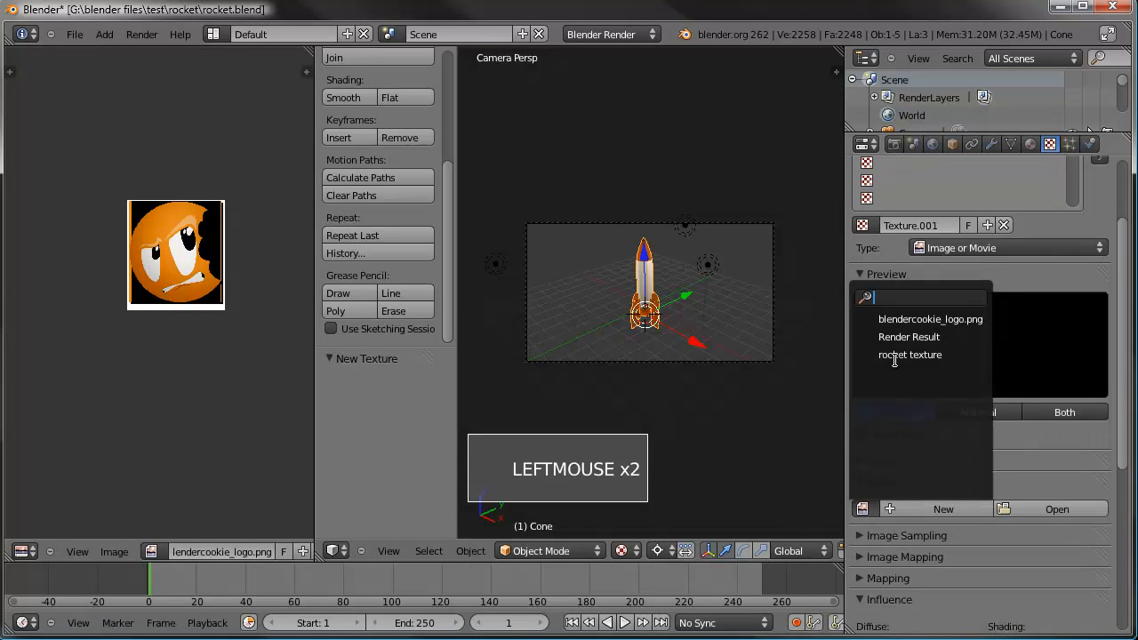
click(930, 319)
scroll(934, 500, down, 4)
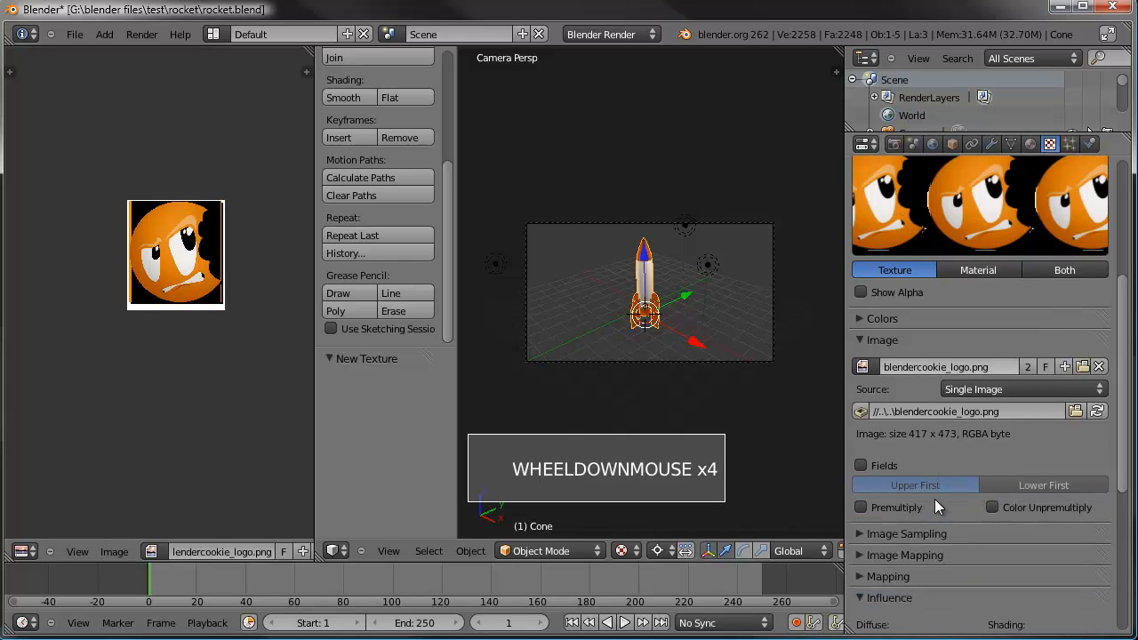
click(875, 506)
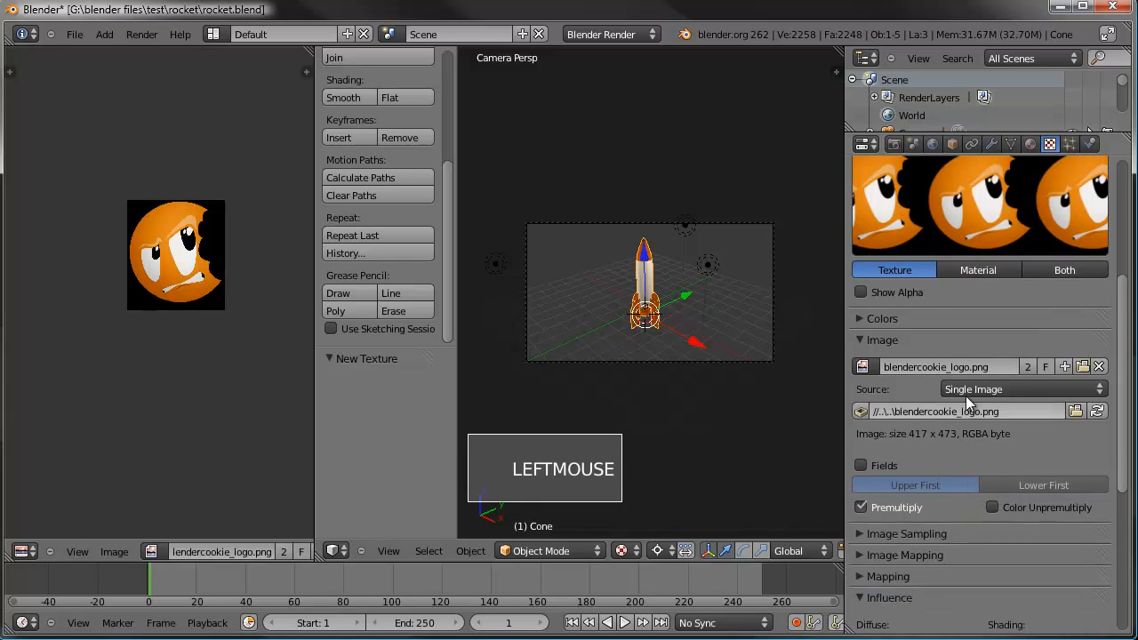
Pack the logo image and the first texture's rocket texture image into the blend file.
scroll(969, 391, up, 2)
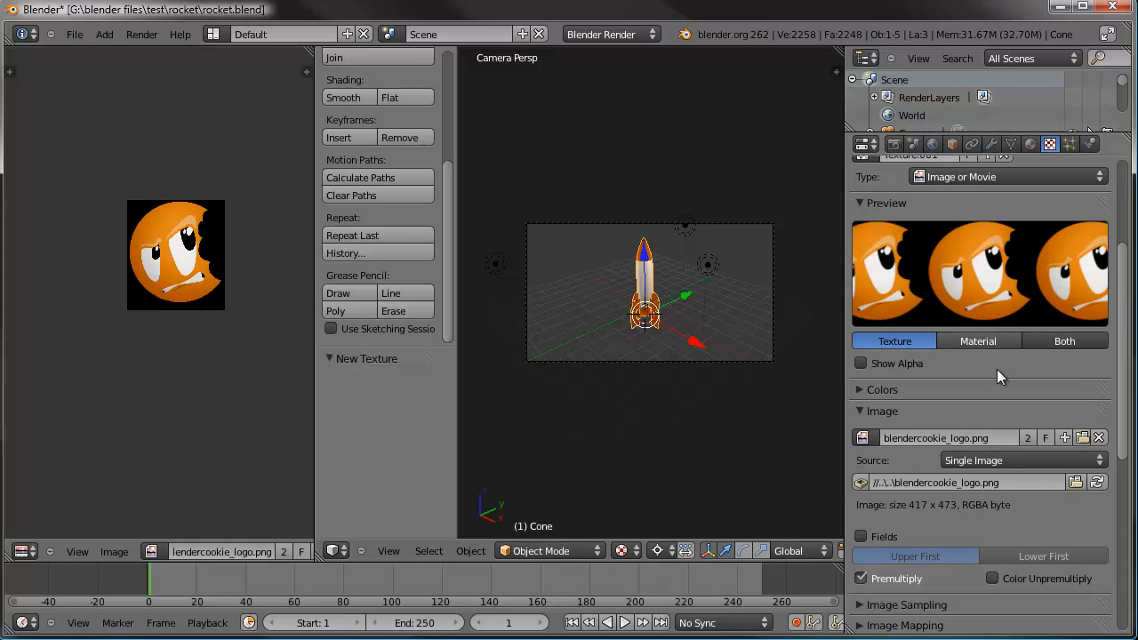
click(860, 482)
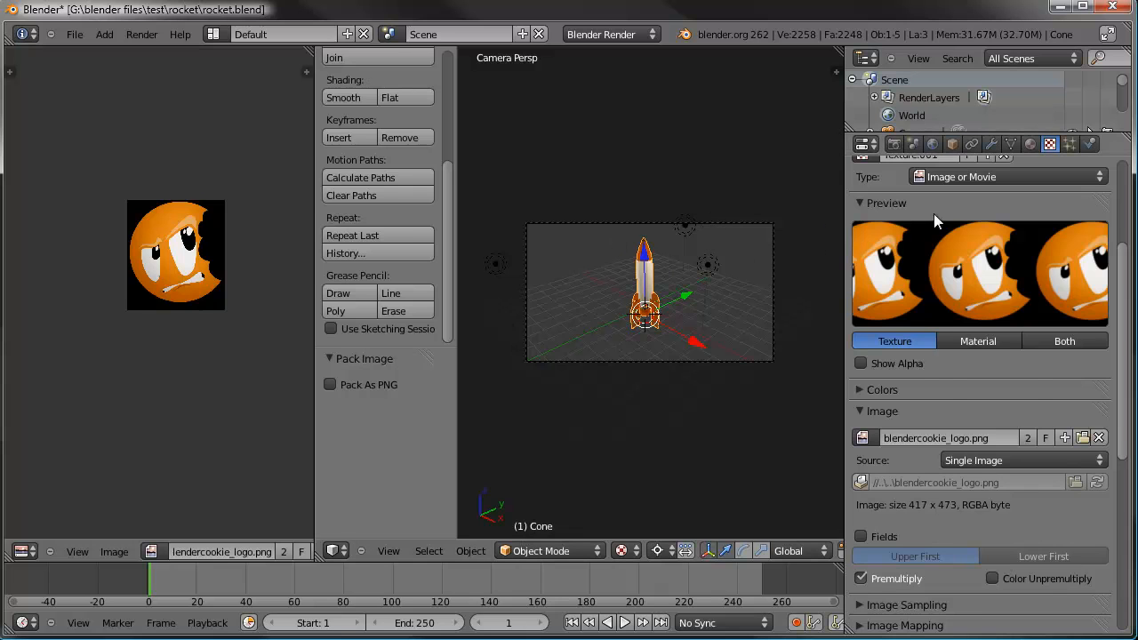
scroll(934, 214, up, 5)
click(922, 232)
scroll(939, 274, down, 4)
scroll(1067, 266, up, 4)
scroll(997, 453, down, 3)
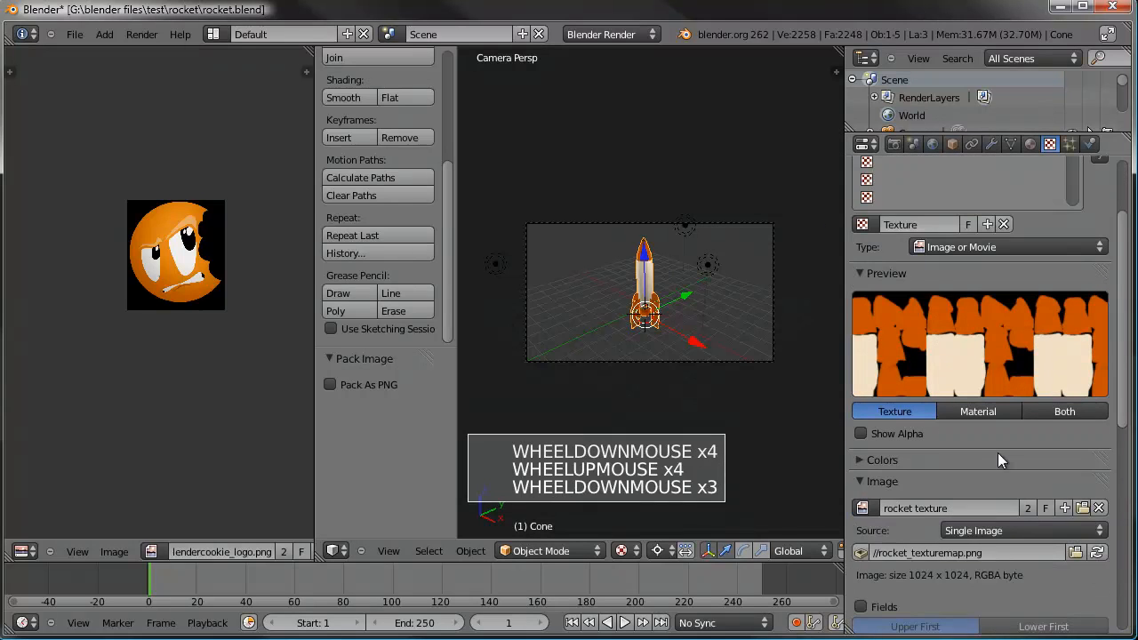
click(860, 552)
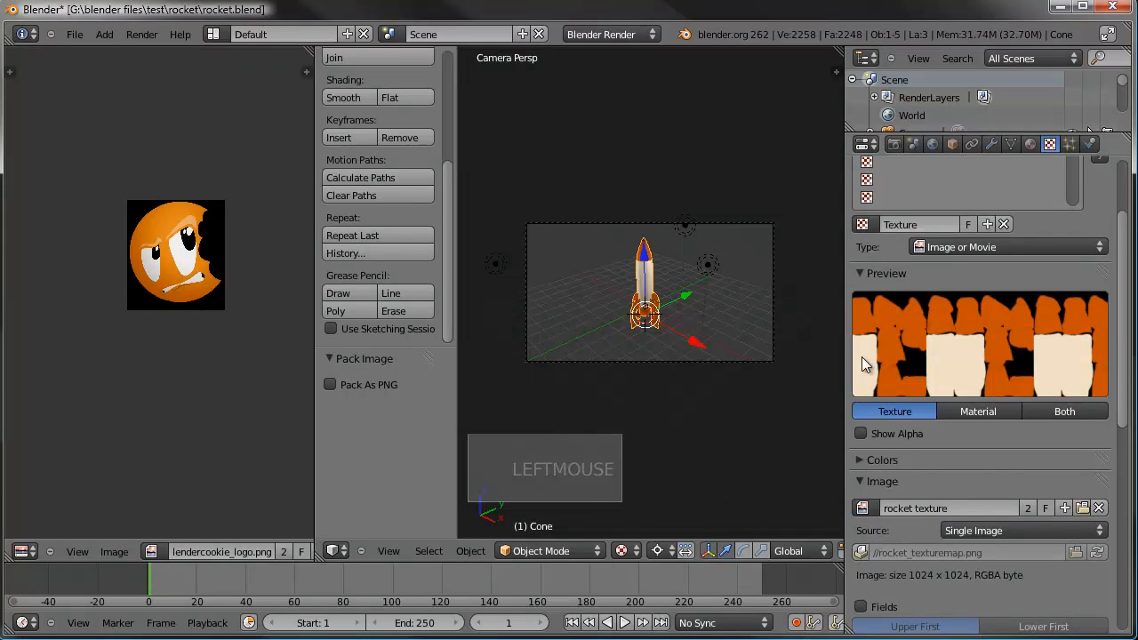
click(860, 553)
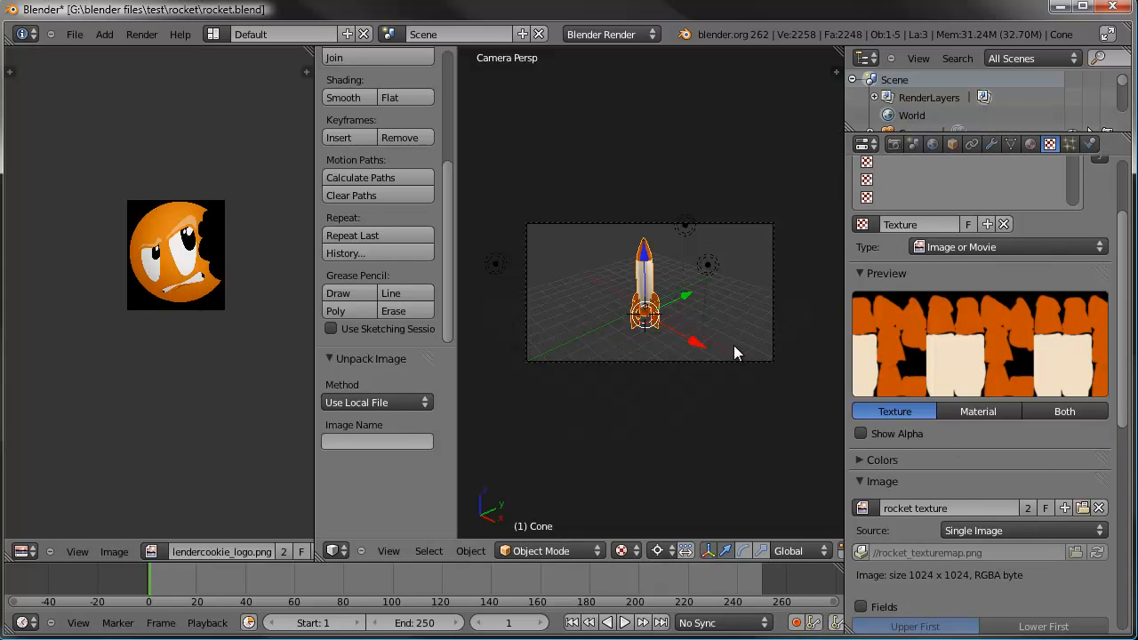
Set the logo texture's mapping coordinates to UV.
scroll(1018, 278, up, 4)
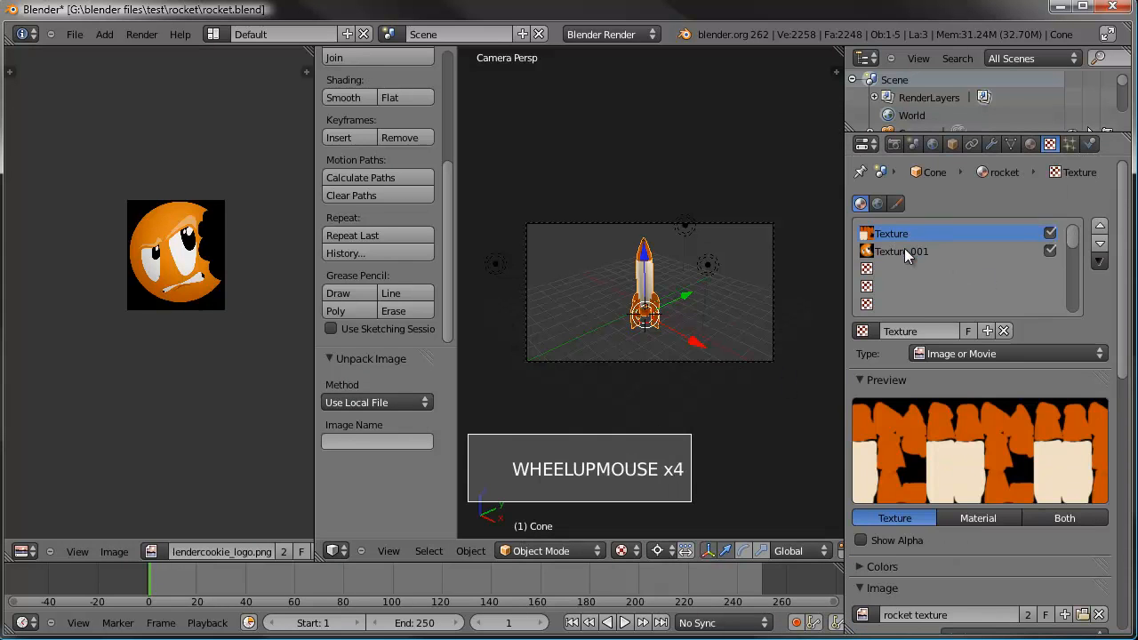
click(904, 251)
scroll(990, 435, down, 5)
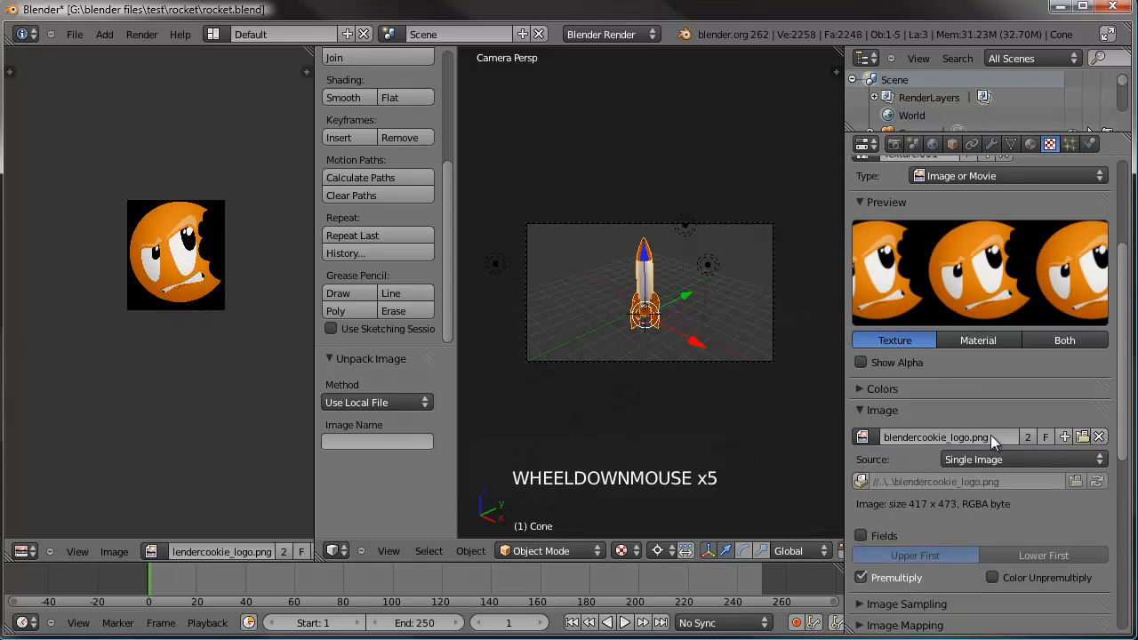
click(860, 410)
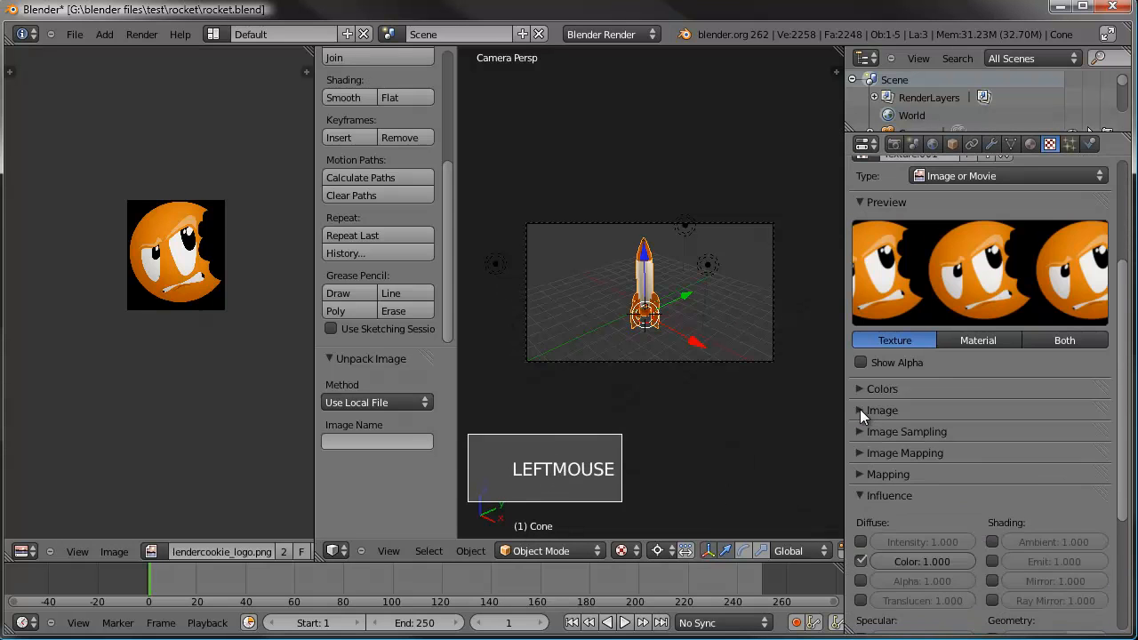
click(862, 473)
click(987, 500)
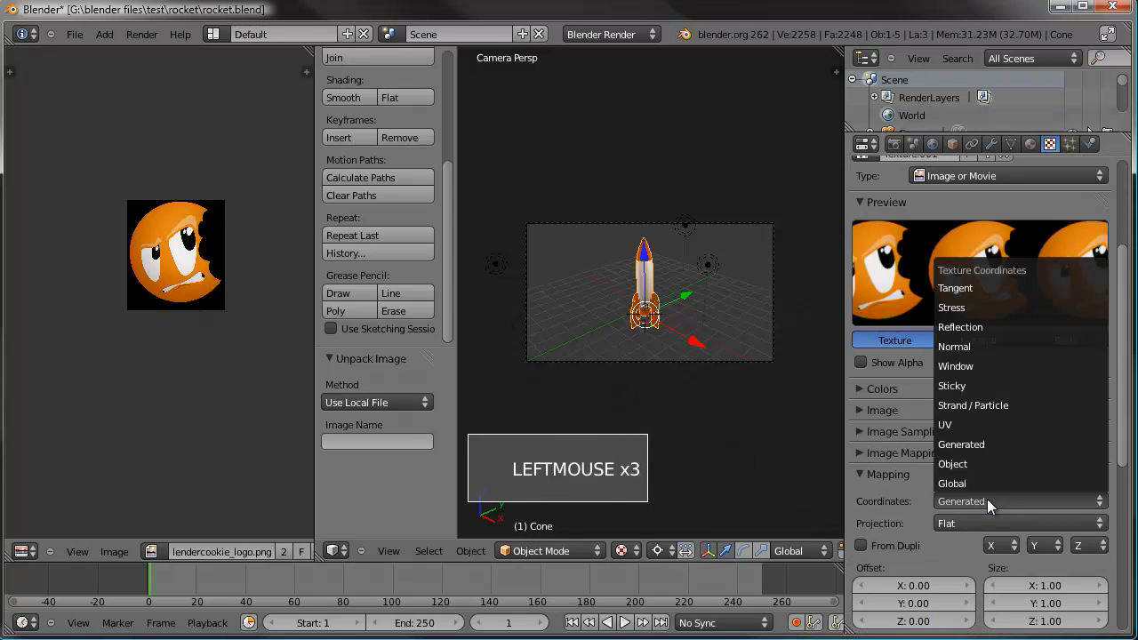
click(982, 425)
click(856, 474)
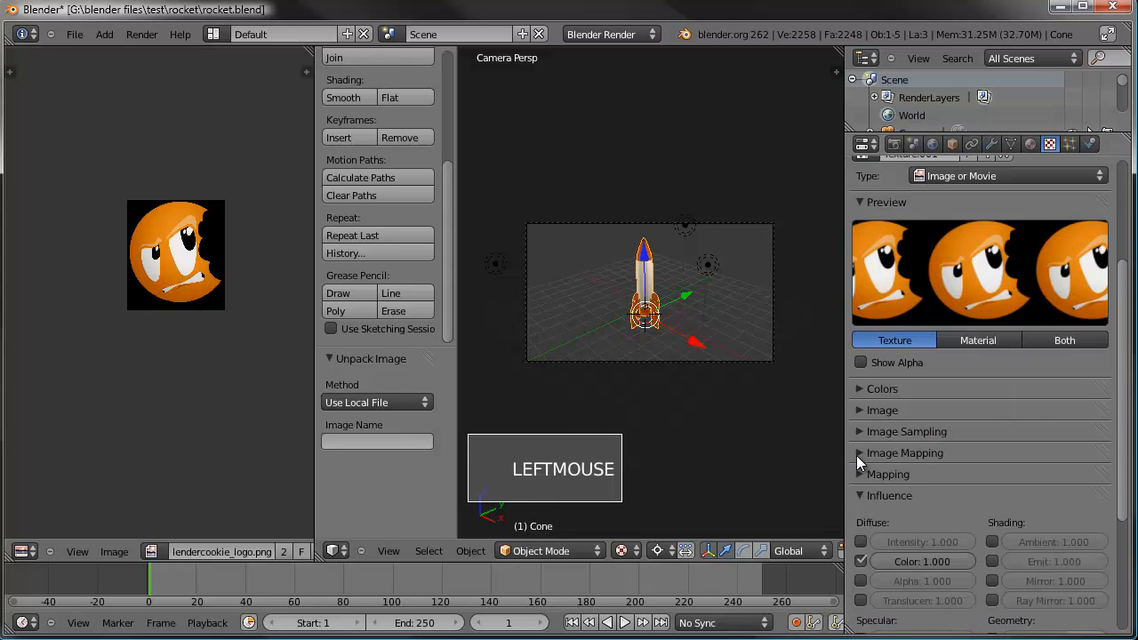
Set the logo texture's image mapping extension to Clip.
click(858, 454)
click(993, 479)
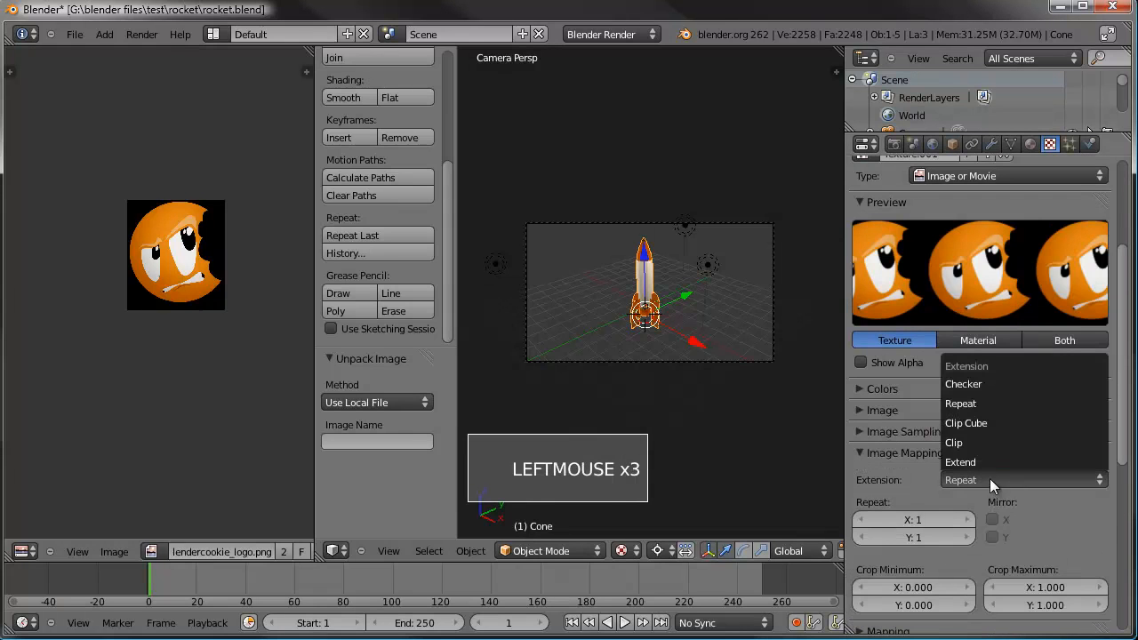
click(974, 443)
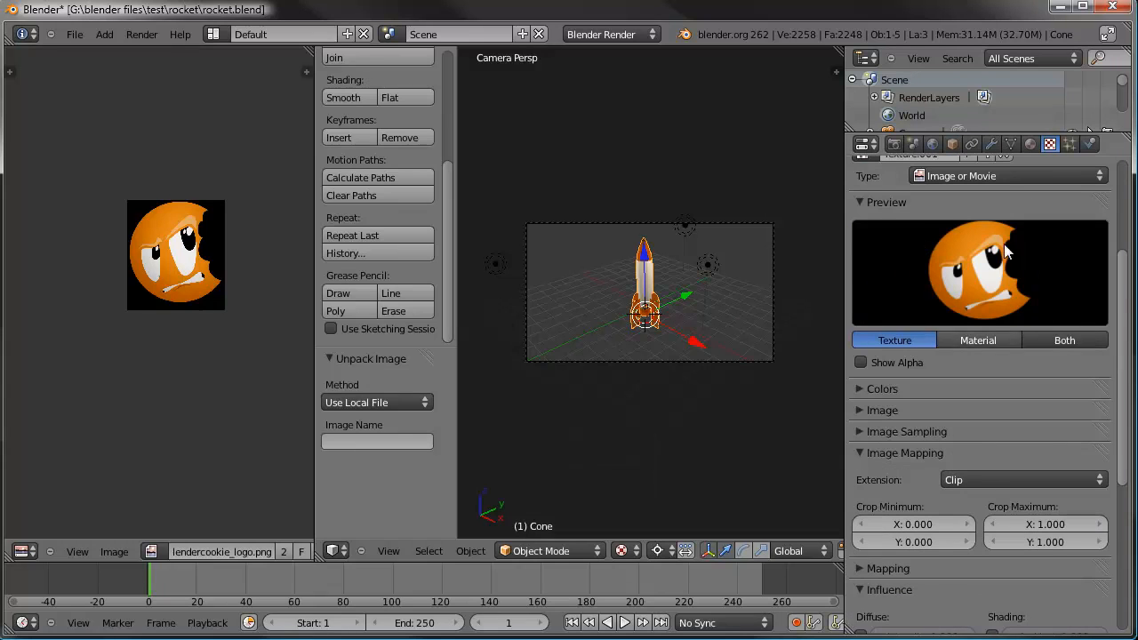
scroll(968, 426, up, 2)
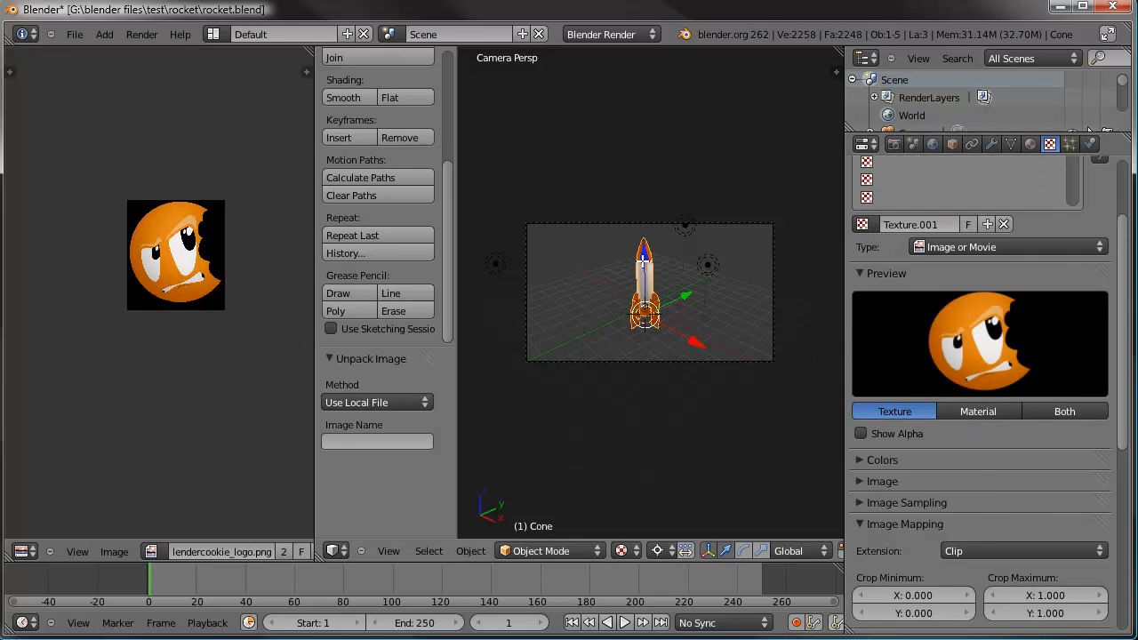
Enter Edit Mode on the rocket and assign blendercookie_logo.png to its UV layout in the image editor.
key(Tab)
click(155, 553)
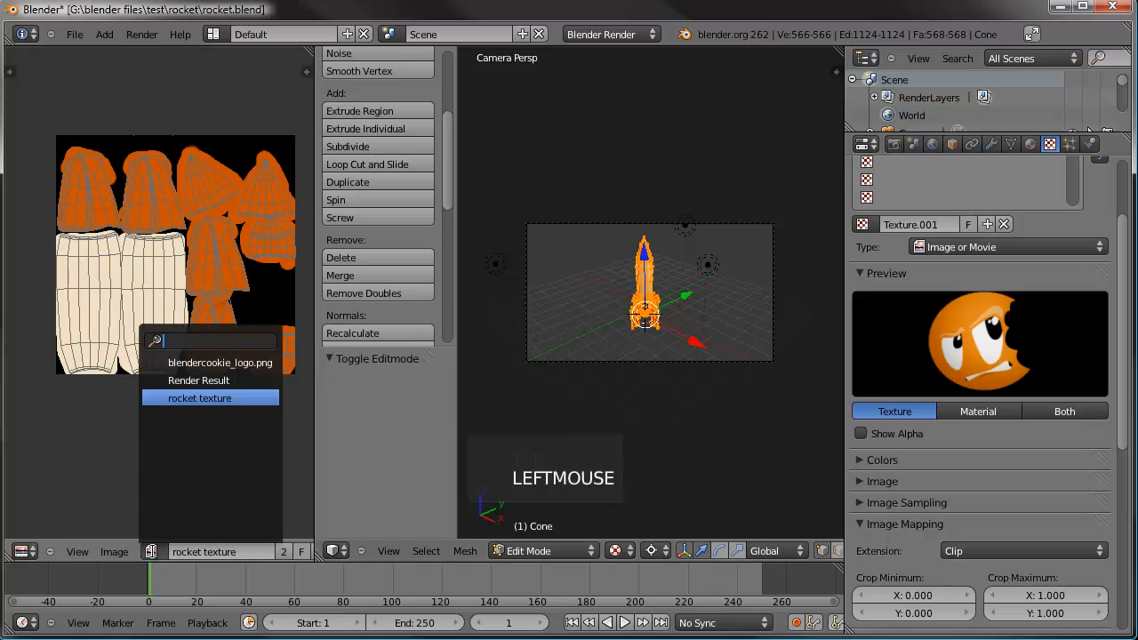
click(162, 365)
scroll(649, 293, up, 5)
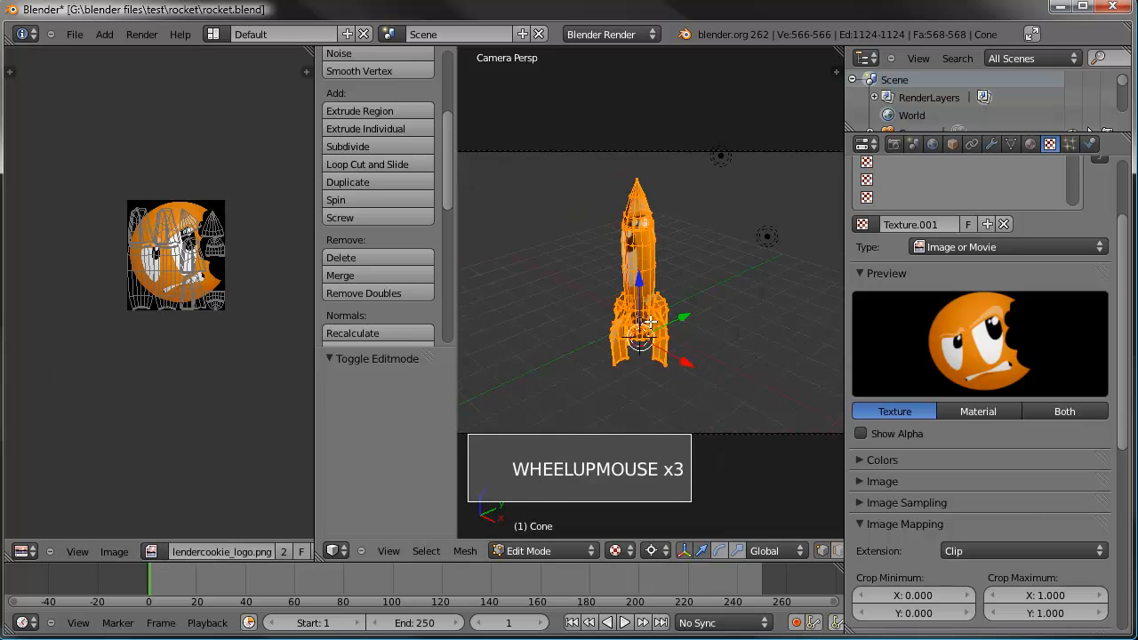
shift+middle_drag(622, 293, 678, 338)
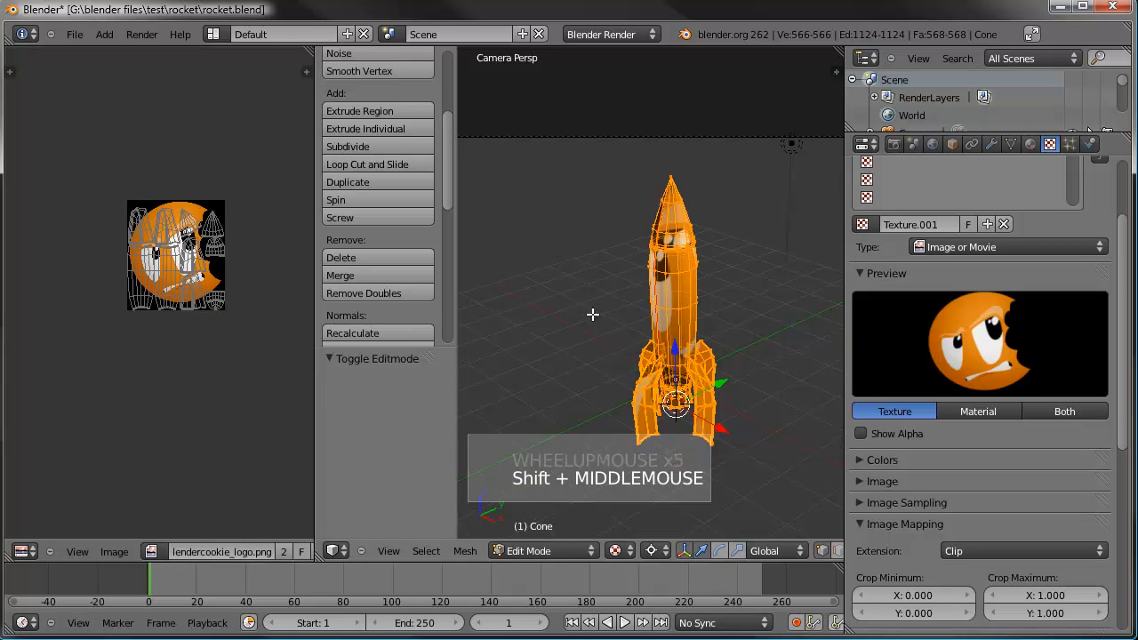
scroll(200, 302, up, 2)
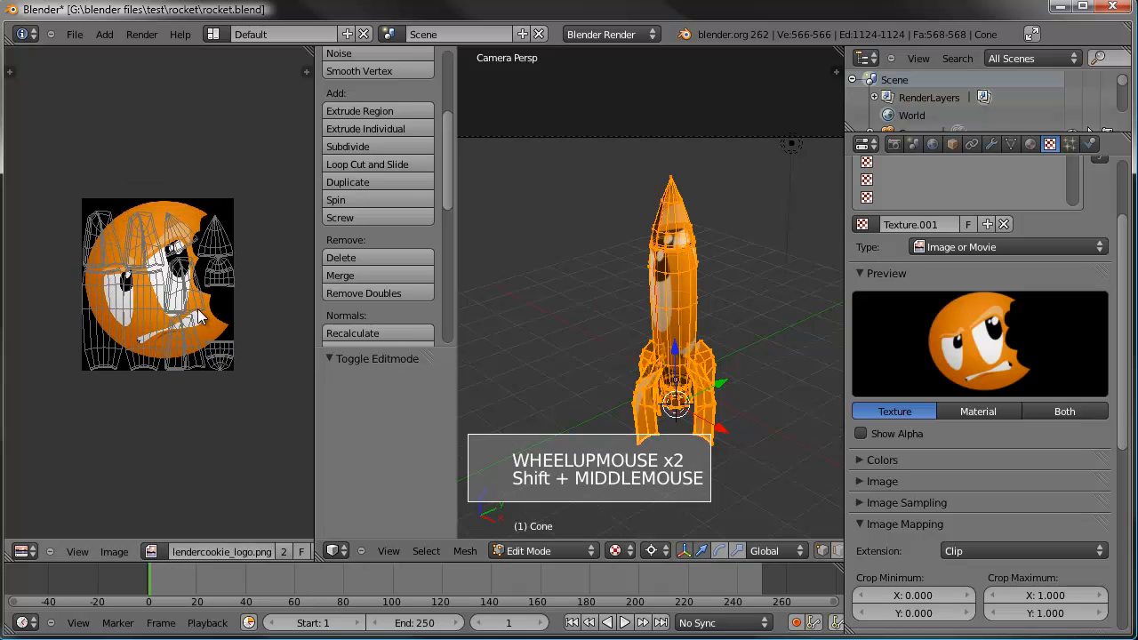
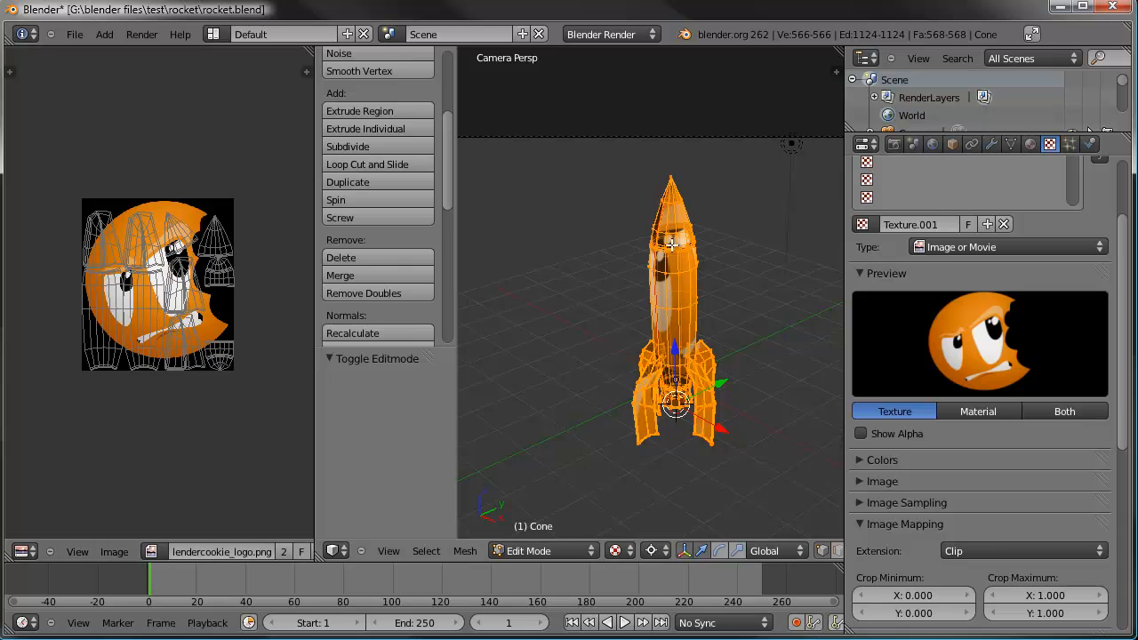
Add a second UV map to the rocket mesh and name it "for logo".
click(1011, 144)
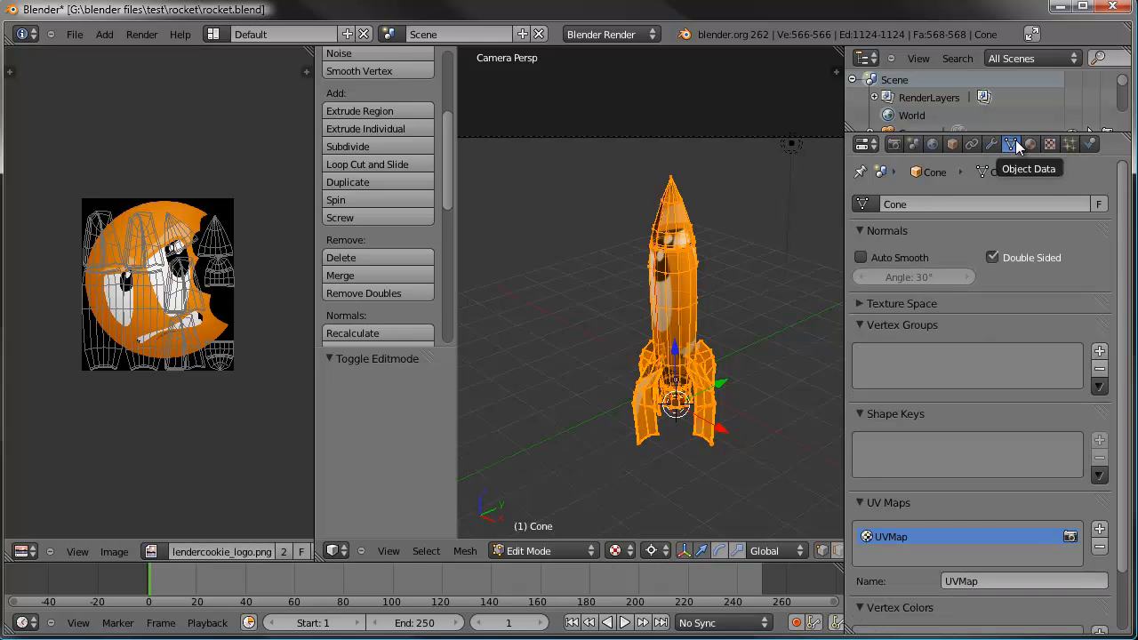
click(1099, 529)
double_click(1033, 580)
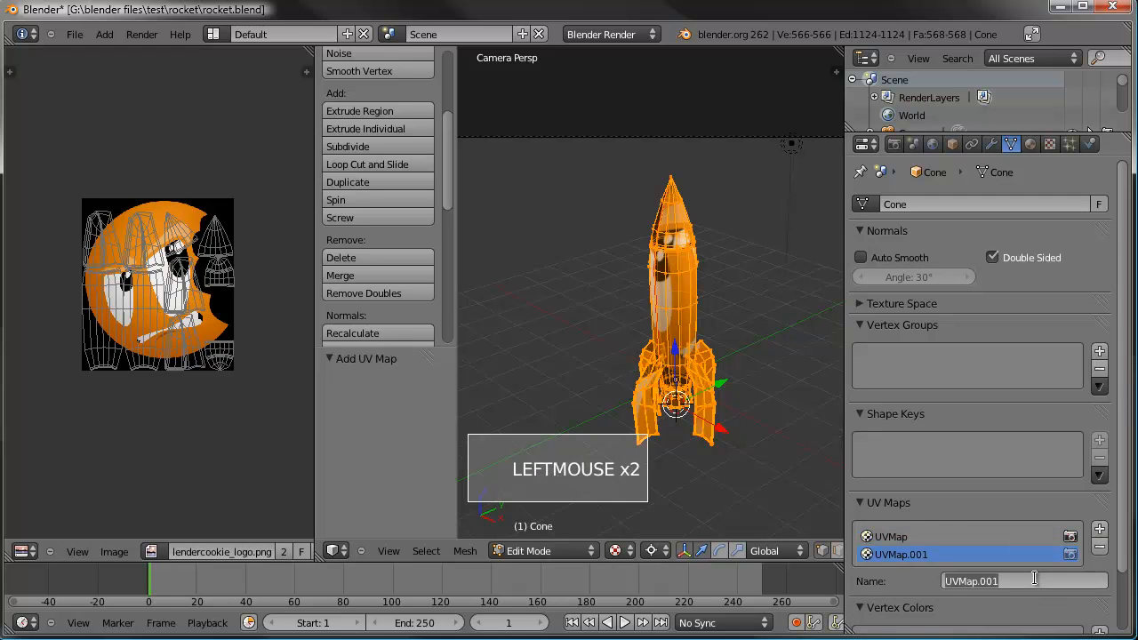
text(for logo)
key(Return)
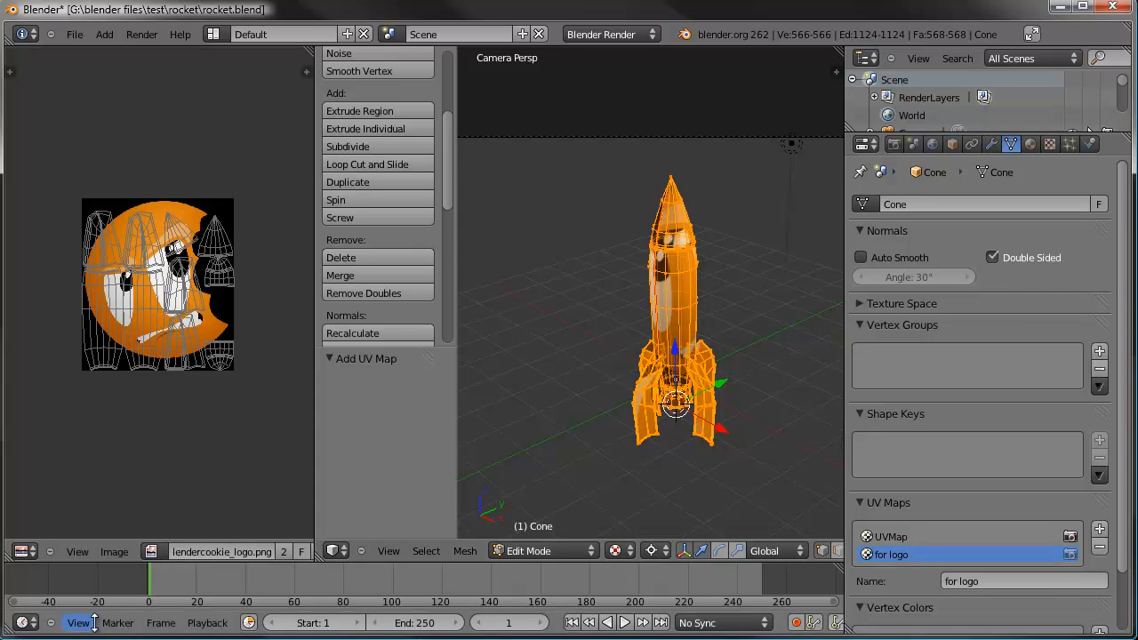
Turn off Image Painting in the image editor and rotate the whole UV layout by 90°.
click(113, 552)
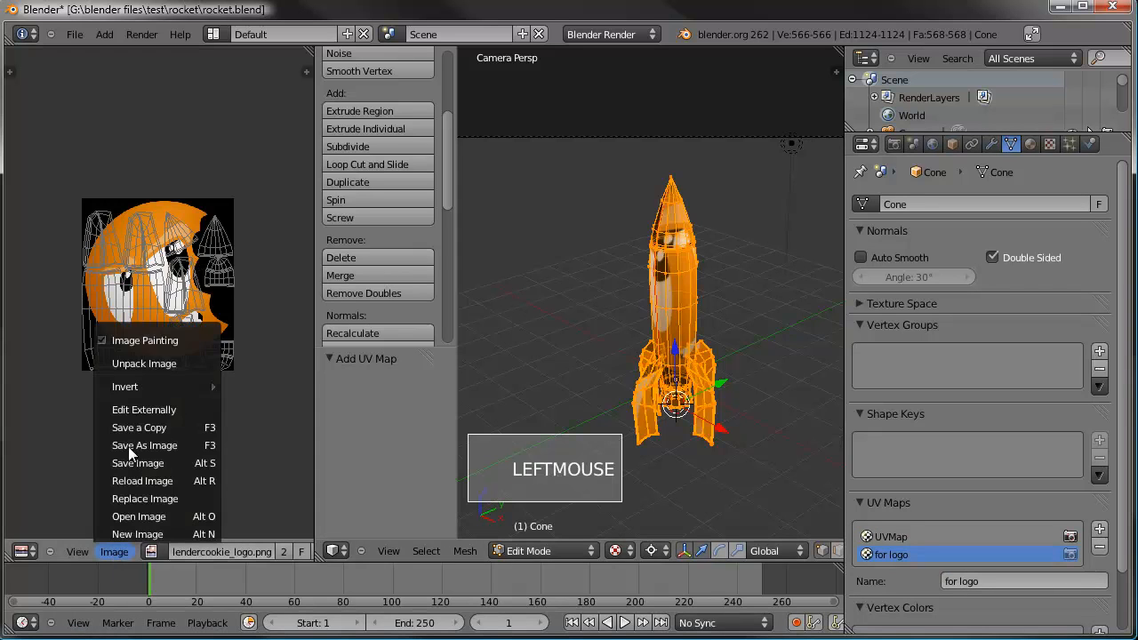
click(99, 339)
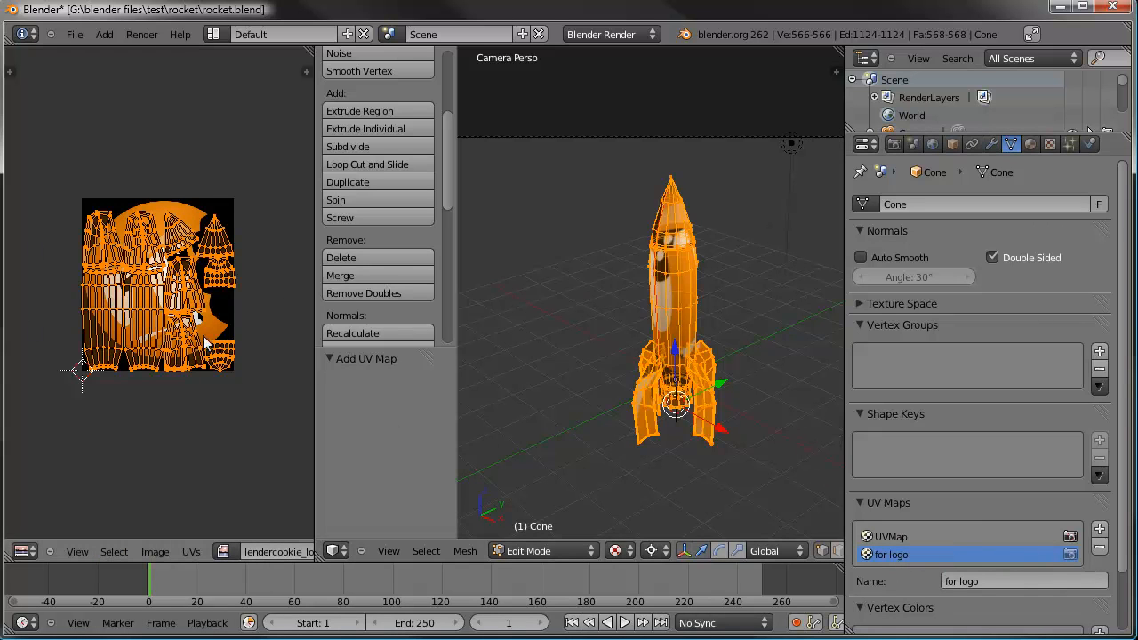
scroll(209, 355, up, 2)
shift+middle_drag(207, 348, 210, 360)
scroll(210, 360, down, 1)
key(r)
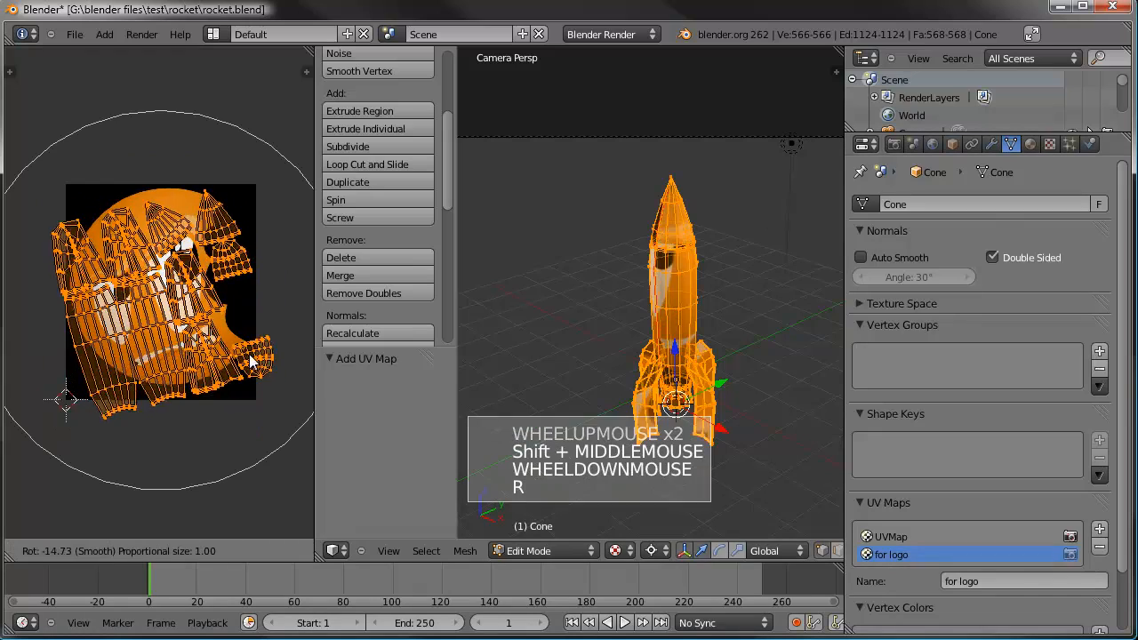
right_click(195, 273)
text(r90)
key(Return)
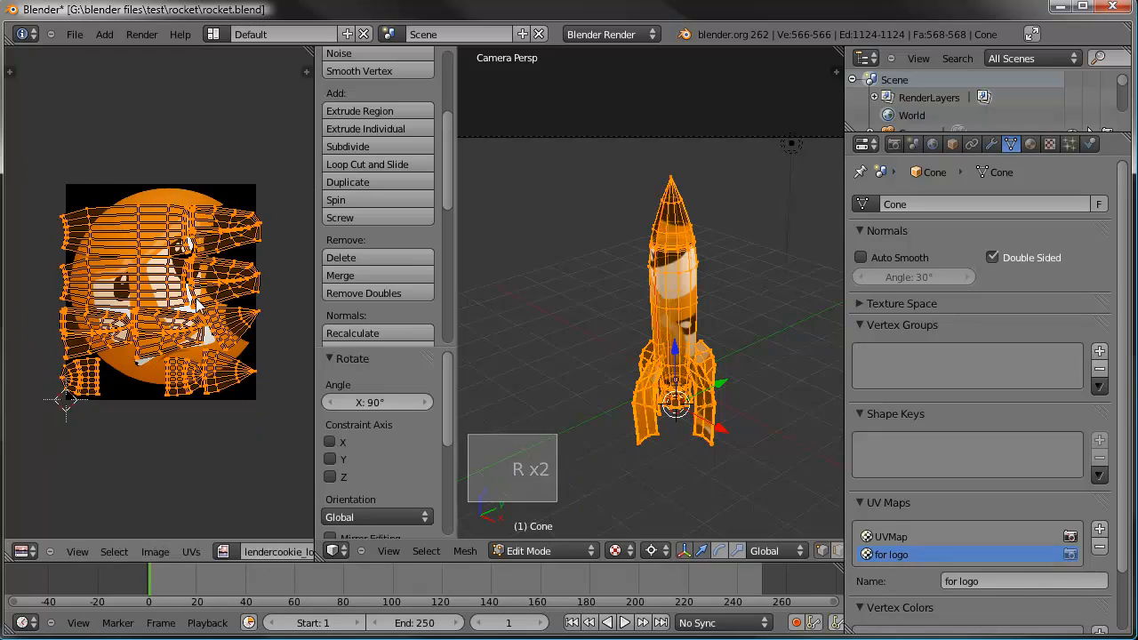
Scale up and move the whole UV layout until one rocket body island covers the logo image.
key(s)
click(229, 249)
key(g)
click(233, 282)
key(s)
key(s)
click(267, 271)
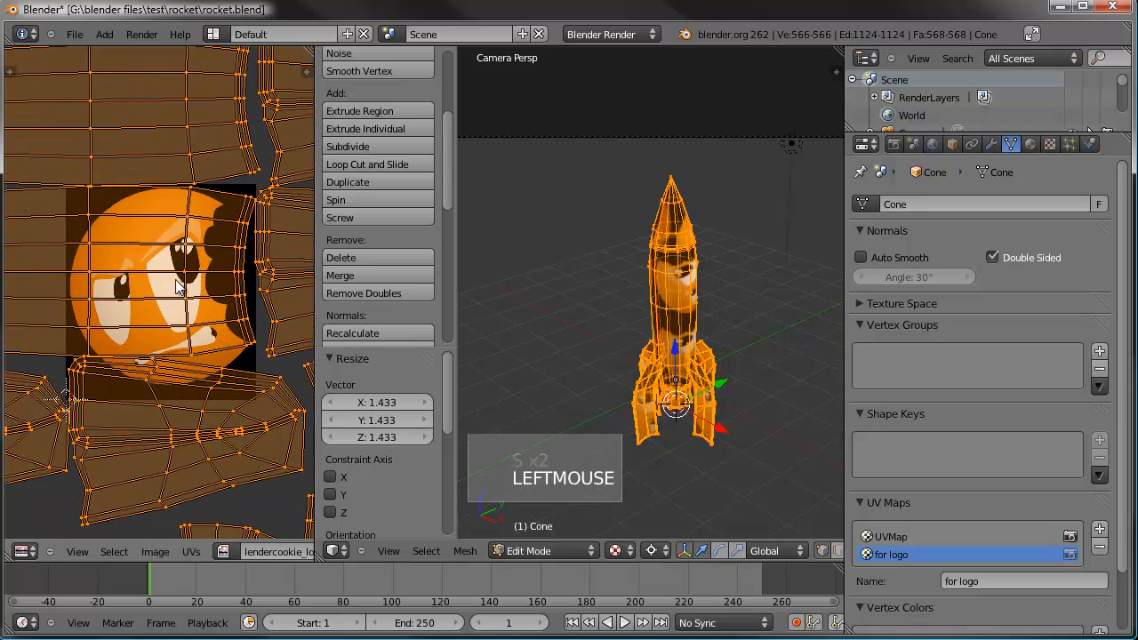
key(s)
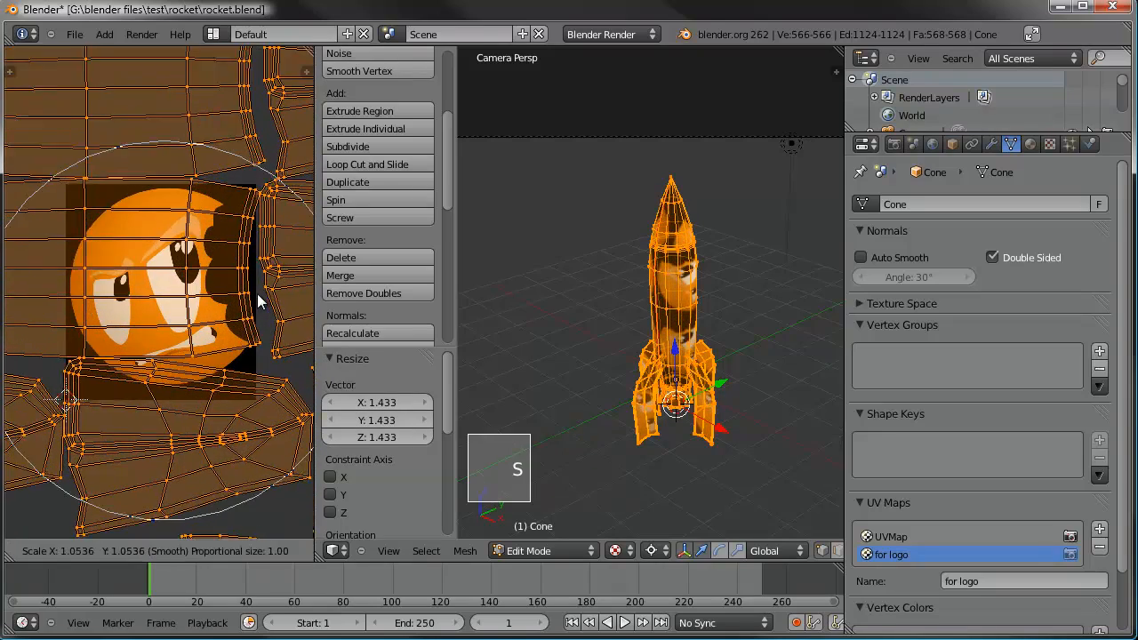
click(273, 306)
key(g)
click(282, 319)
key(s)
key(s)
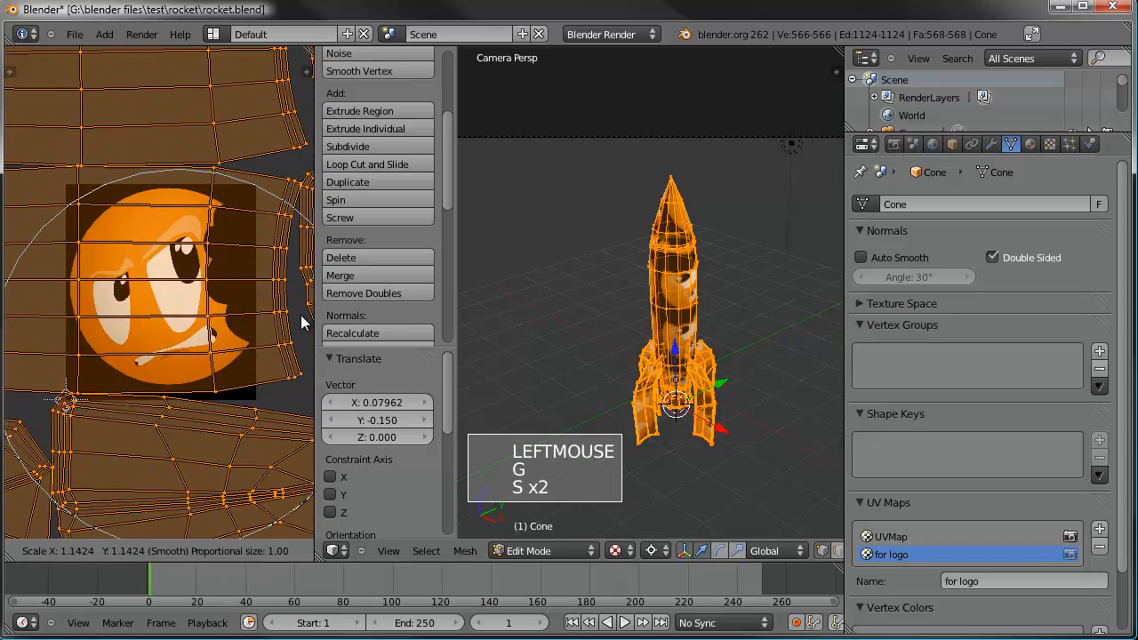
click(309, 312)
middle_drag(495, 330, 629, 320)
key(KP_Decimal)
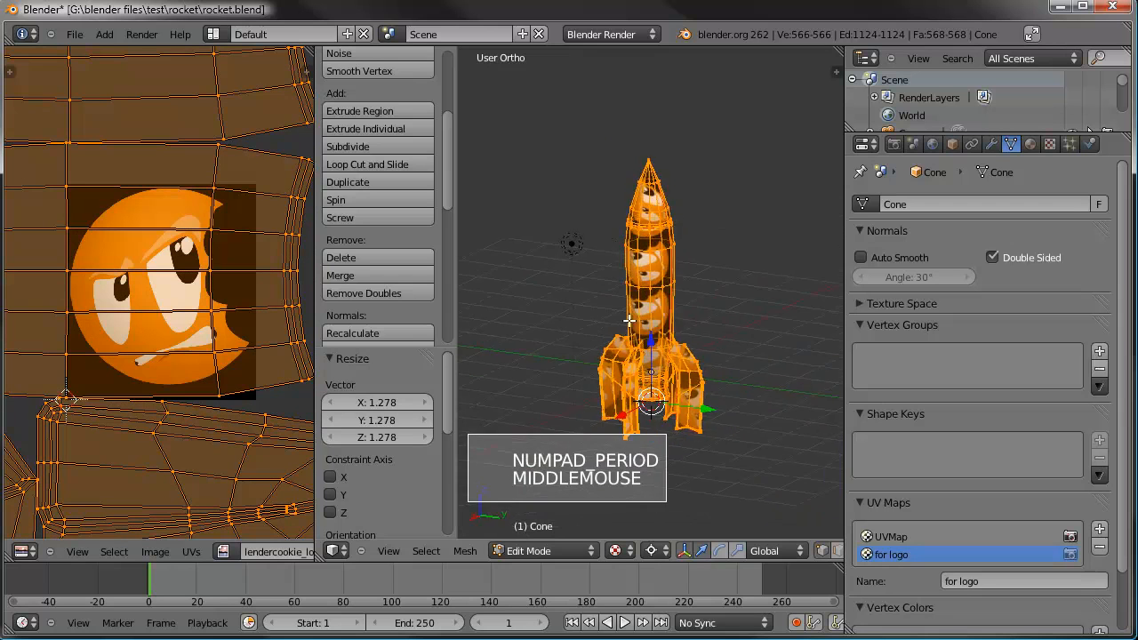
Move and scale up the whole UV layout by about 1.199 so the body island fits around the logo image.
middle_drag(509, 264, 715, 285)
scroll(699, 248, up, 4)
middle_drag(715, 285, 737, 320)
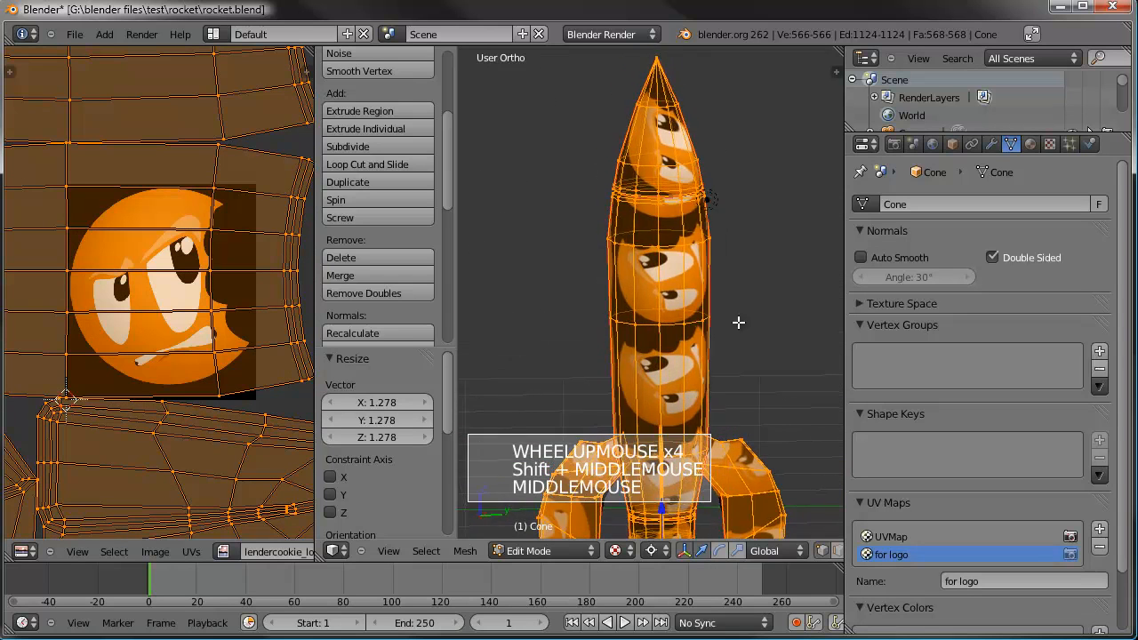
key(g)
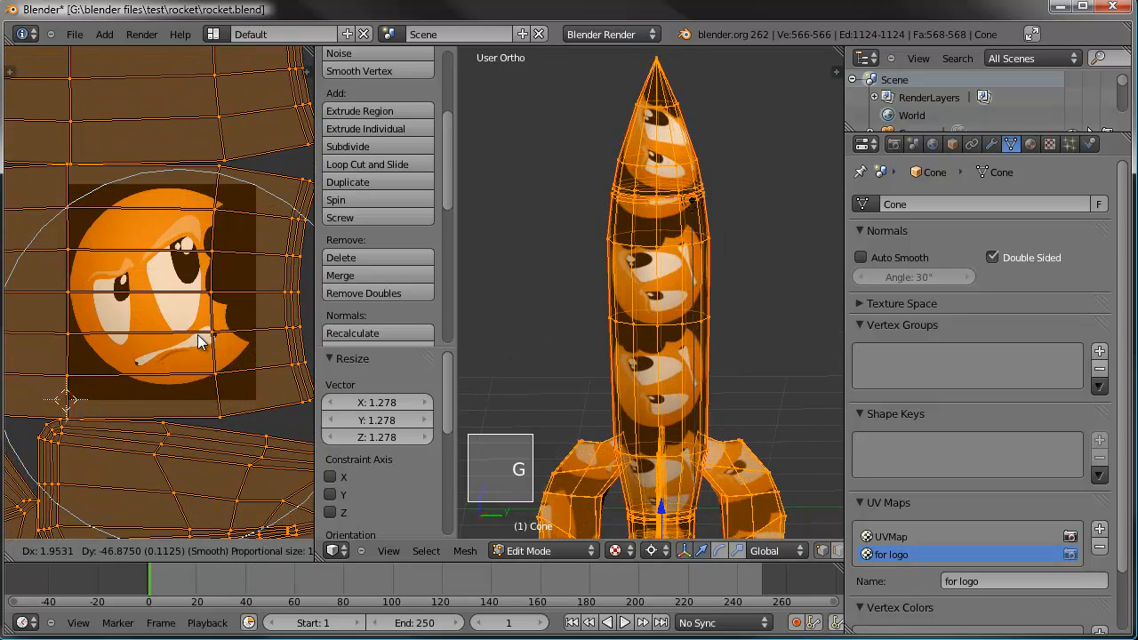
click(203, 334)
key(s)
key(s)
click(221, 333)
key(g)
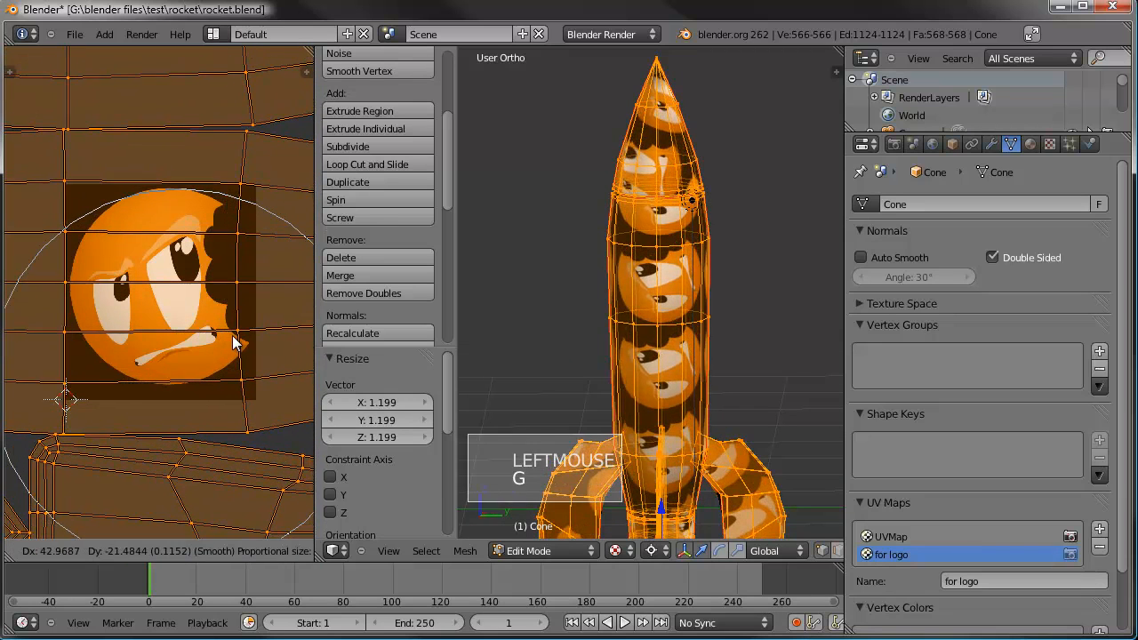
click(231, 351)
Select the whole UV island of the other rocket body half, directly above the island covering the logo.
scroll(224, 342, down, 6)
shift+middle_drag(224, 342, 228, 298)
middle_drag(759, 305, 390, 298)
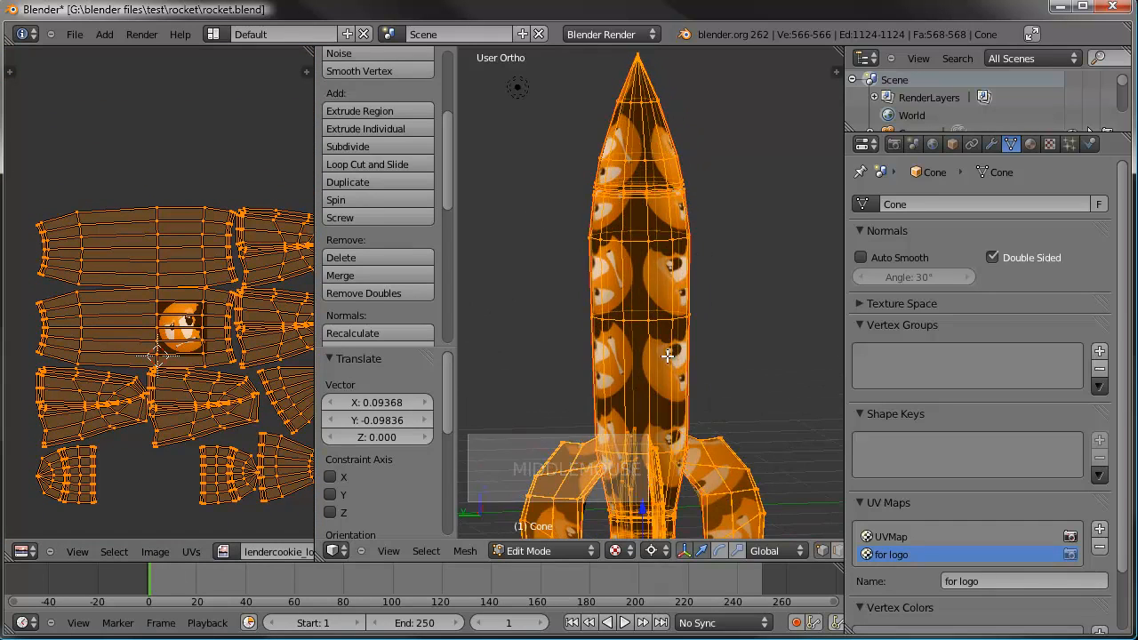
middle_drag(673, 287, 746, 194)
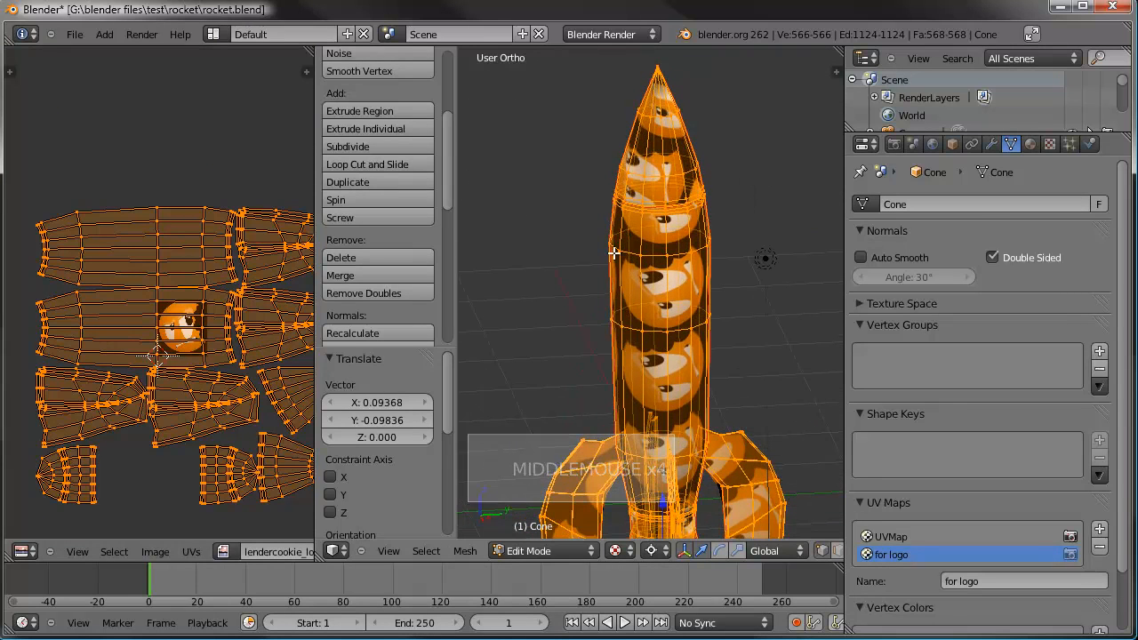
middle_drag(711, 238, 684, 296)
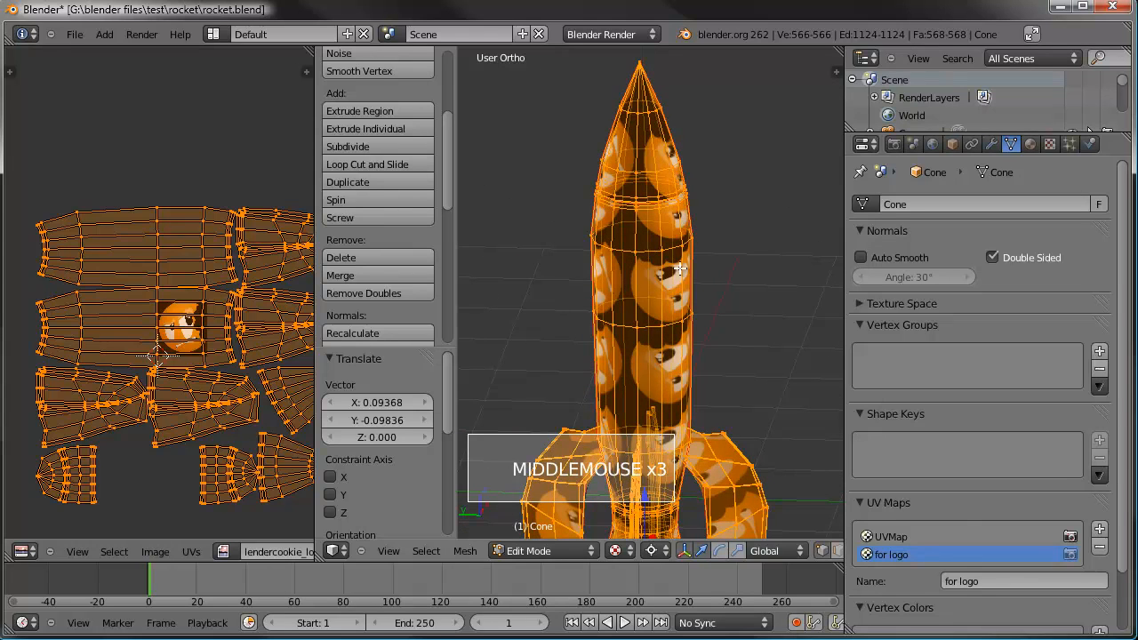
scroll(221, 298, up, 1)
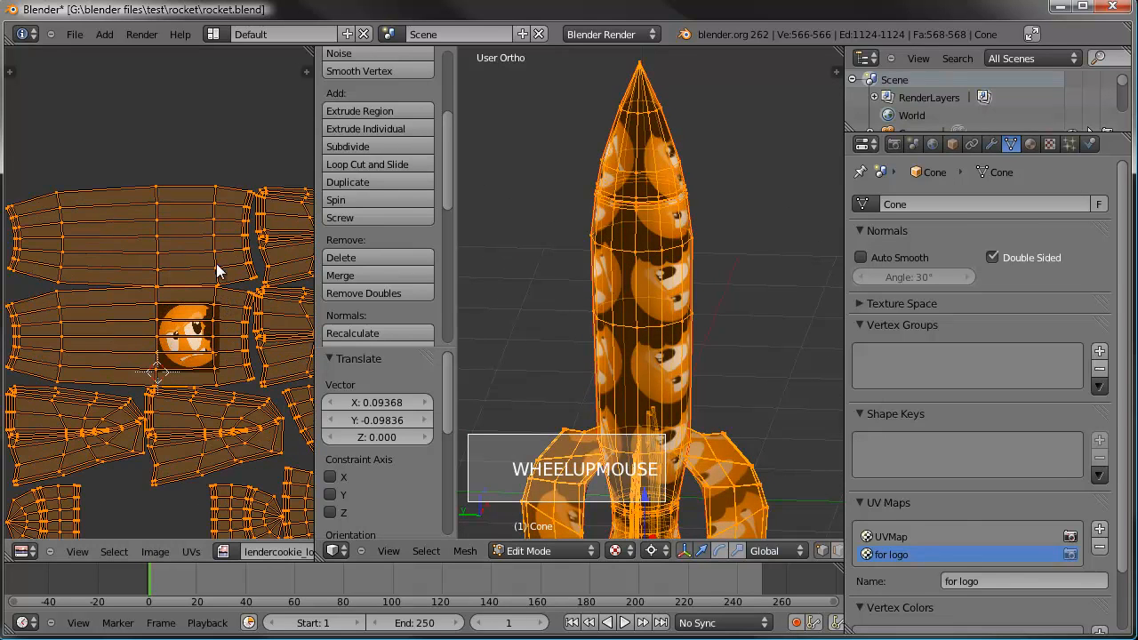
right_click(219, 255)
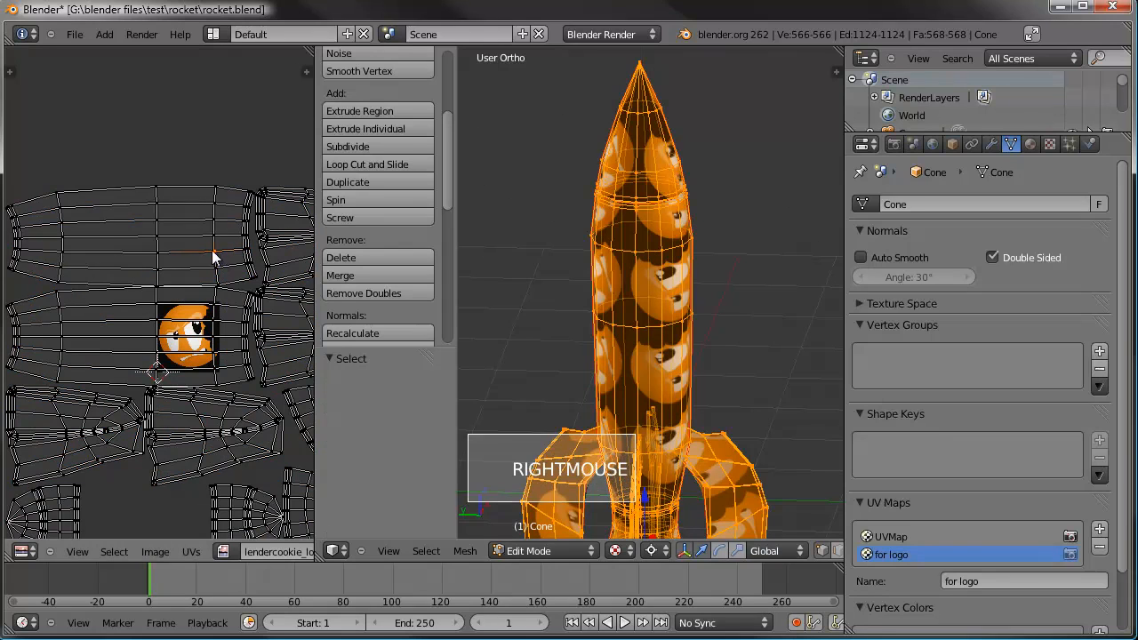
key(ctrl+l)
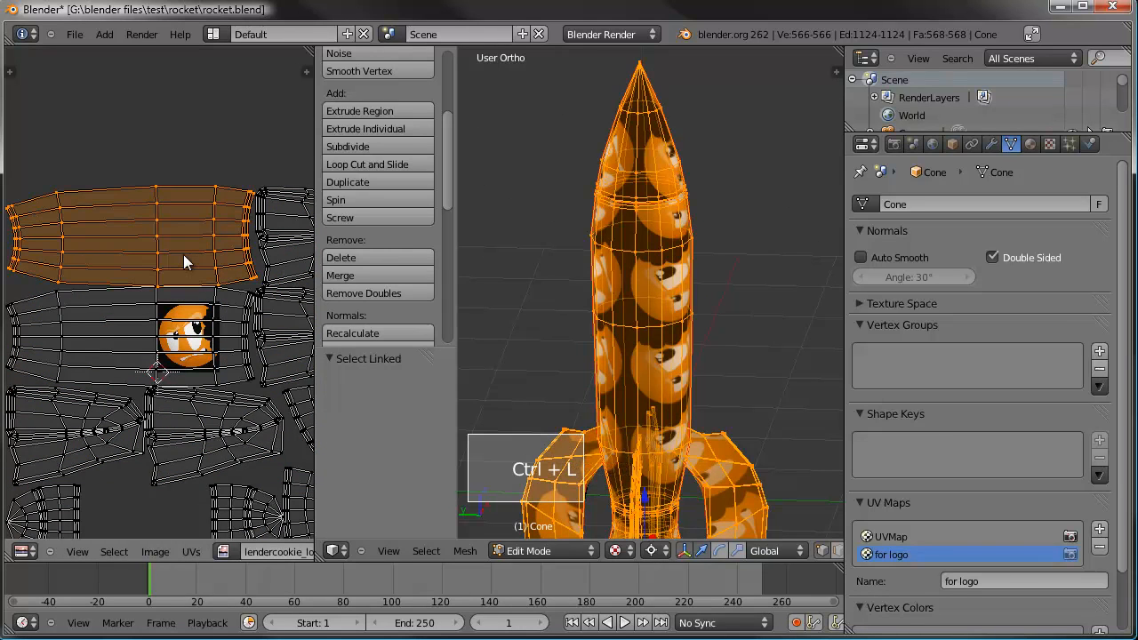
key(s)
text(y)
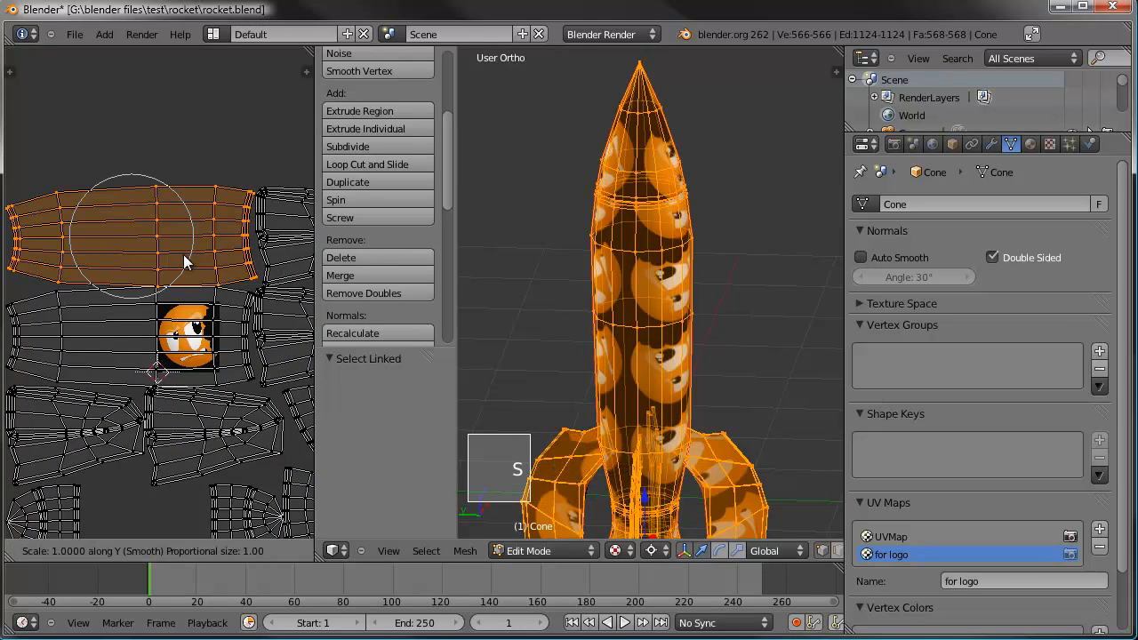
text(-1)
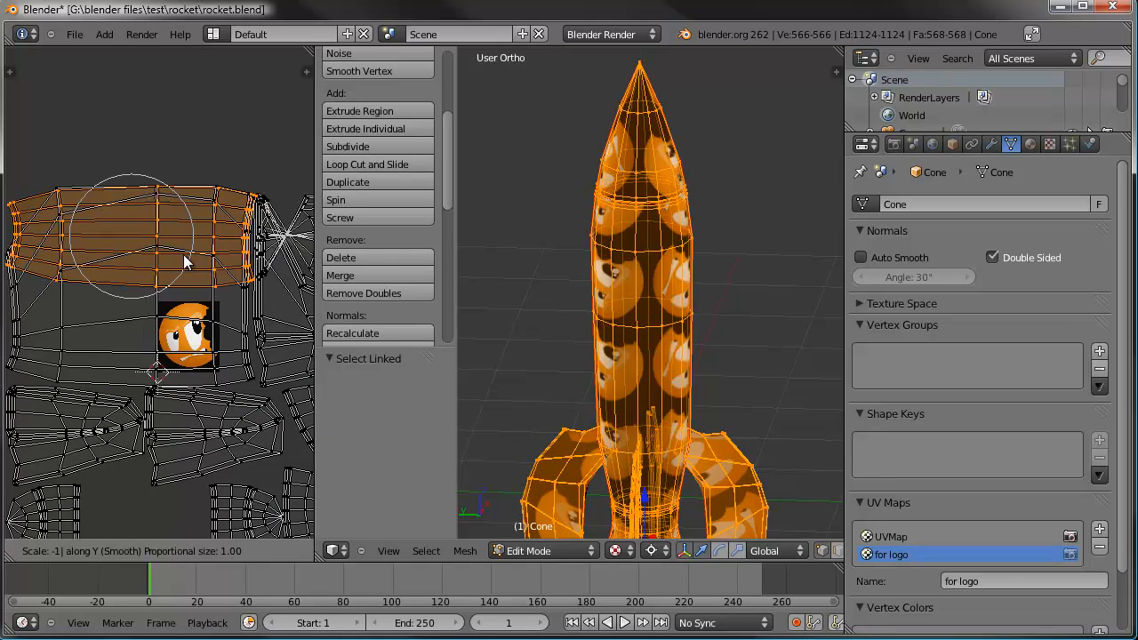
key(Escape)
Disable Proportional Editing and flip the selected body island along Y with a scale of -1.
middle_drag(800, 557, 695, 557)
click(626, 554)
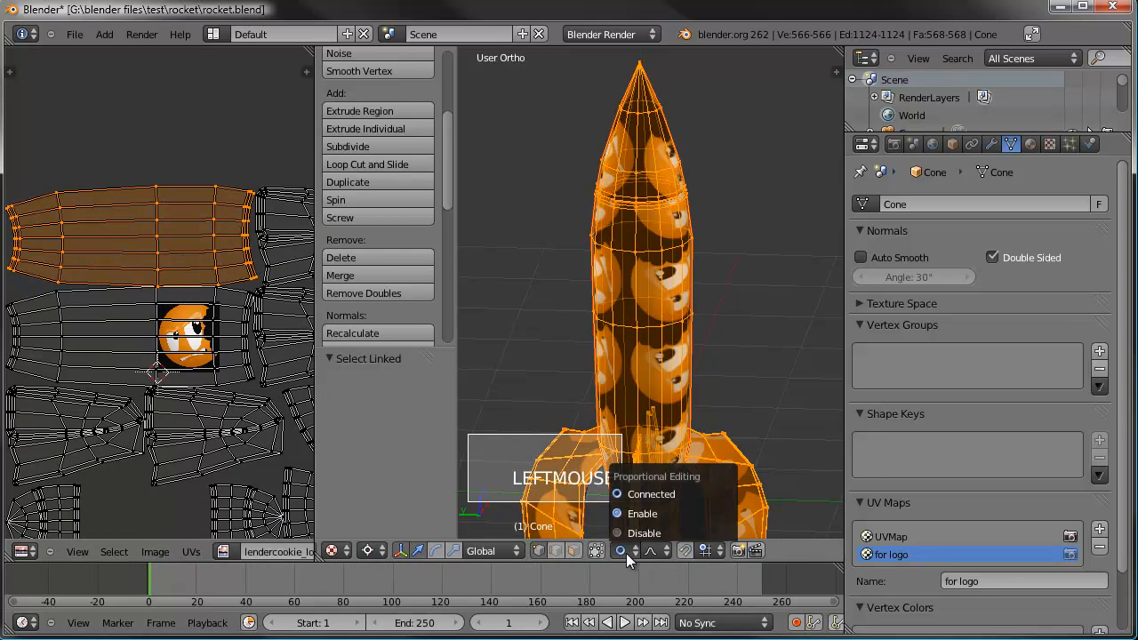
click(635, 531)
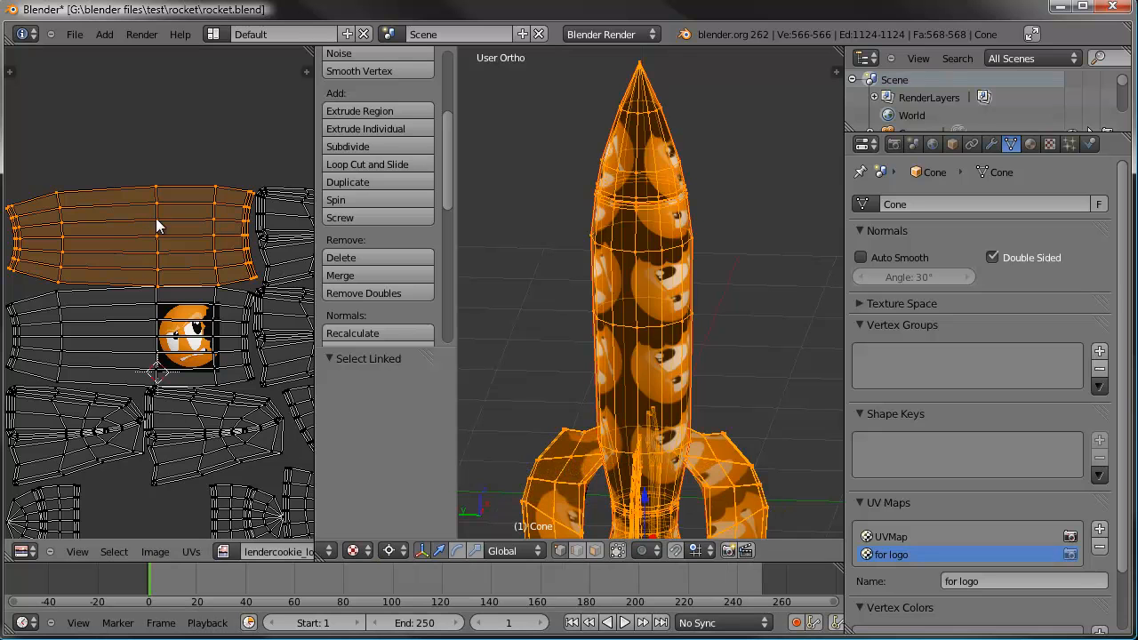
text(s)
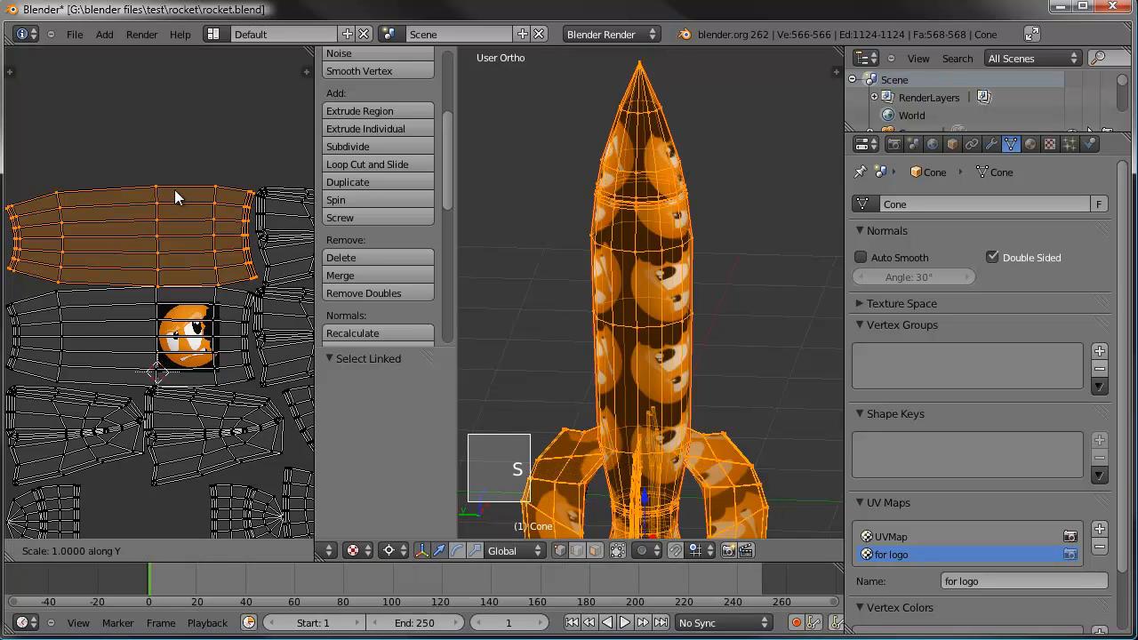
text(-1)
key(Return)
Move the flipped body island down onto the other body island over the logo and check both sides of the rocket.
key(g)
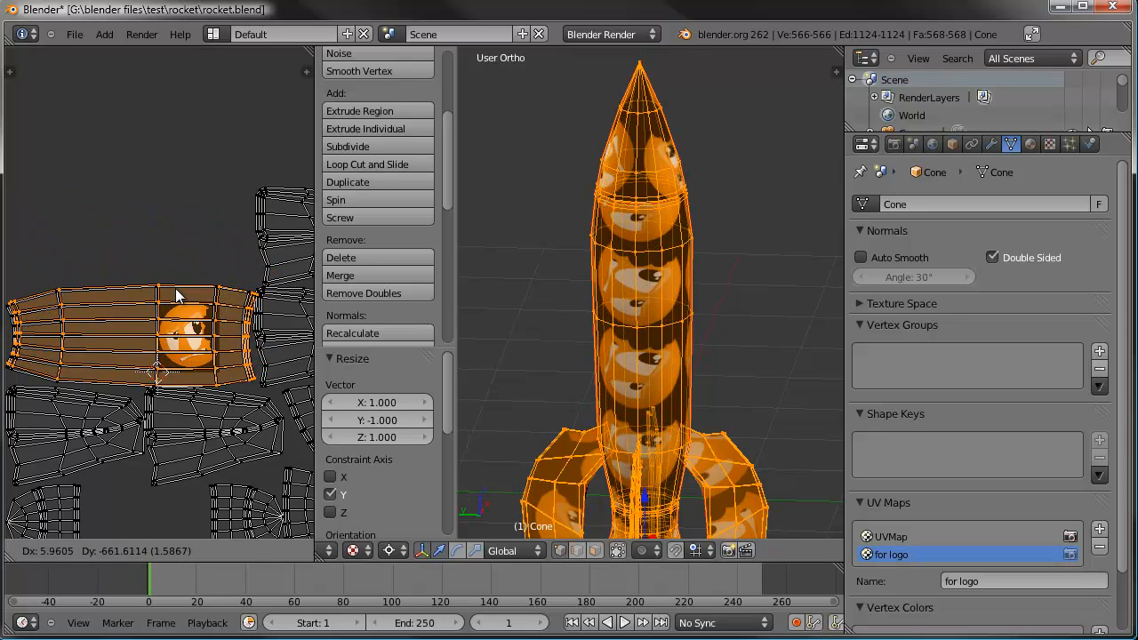
click(177, 296)
middle_drag(711, 280, 352, 247)
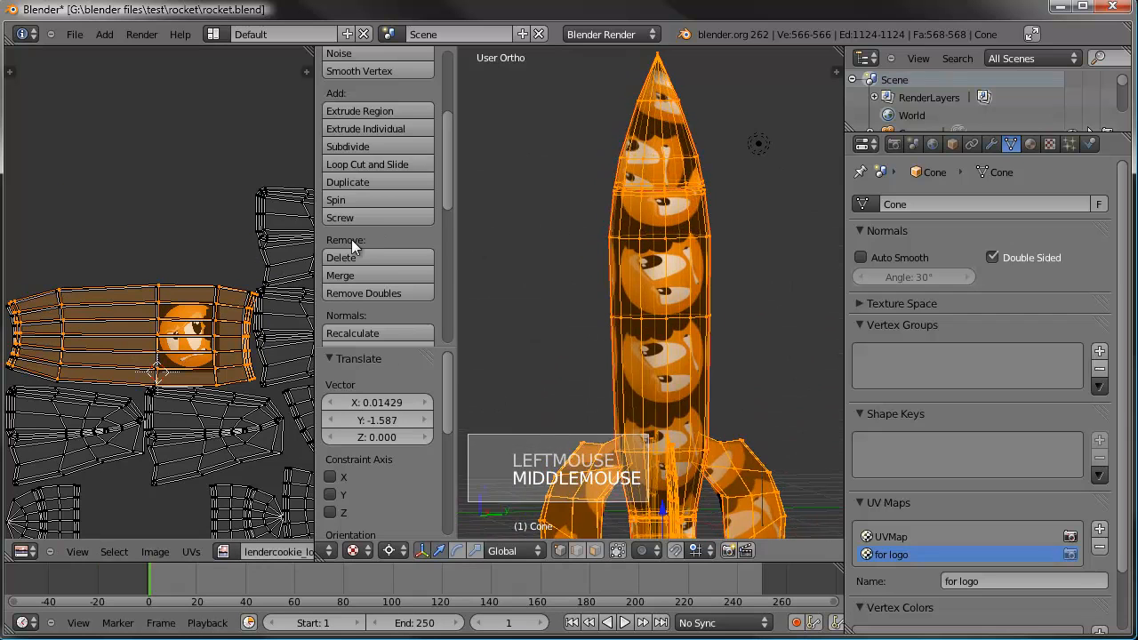
middle_drag(626, 283, 926, 281)
middle_drag(604, 300, 667, 322)
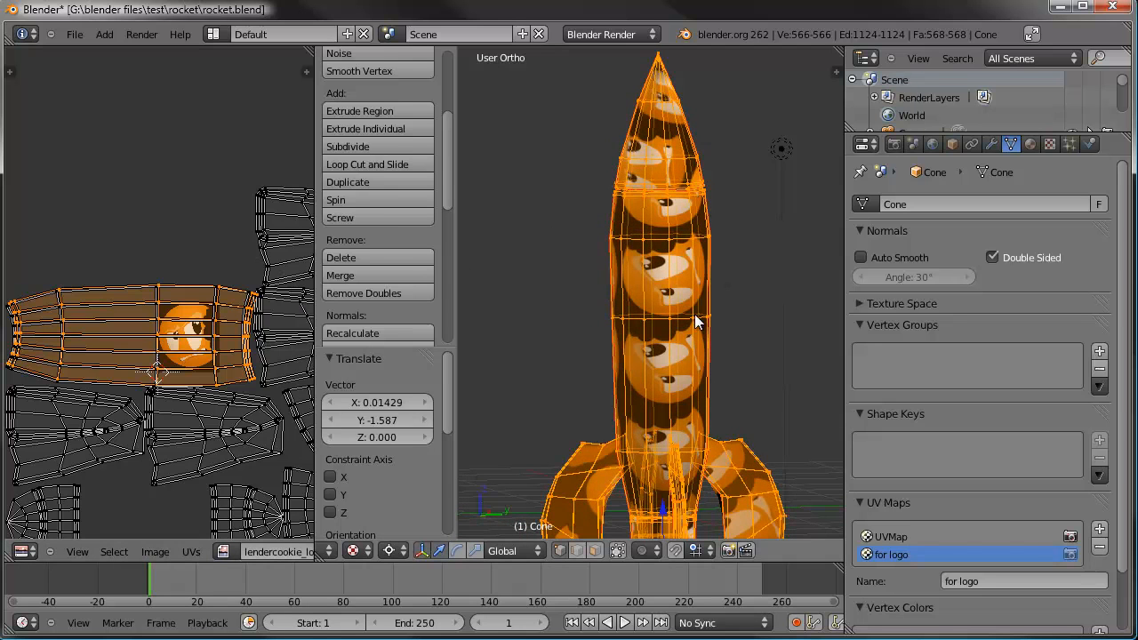
Return to Object Mode and enable Show Alpha in the preview of the rocket material's Texture.001.
key(Tab)
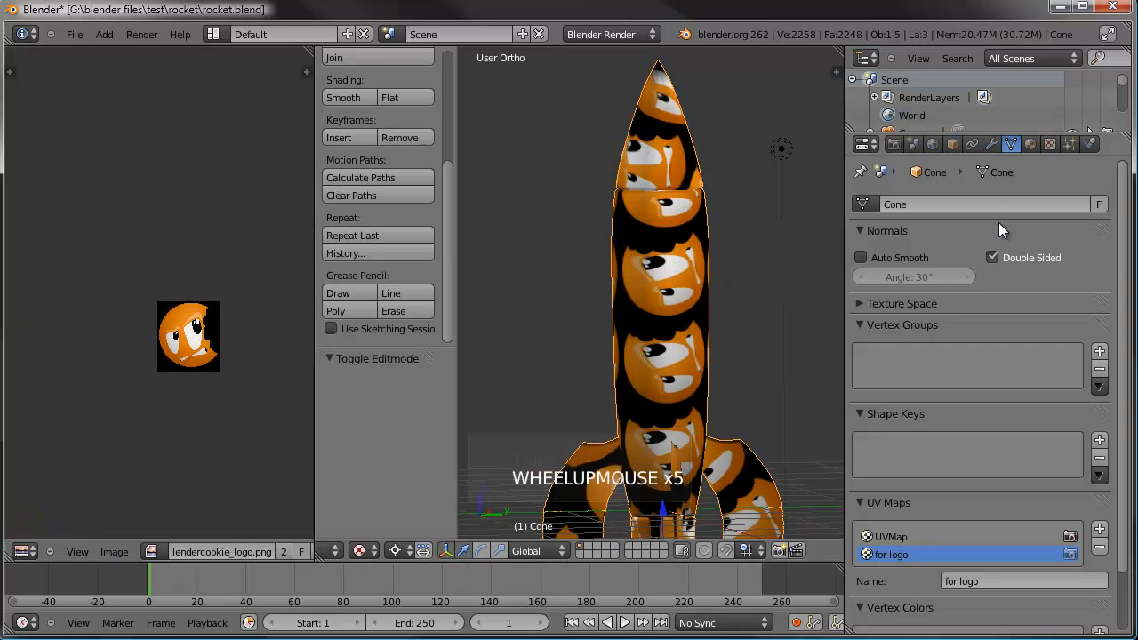
click(1032, 146)
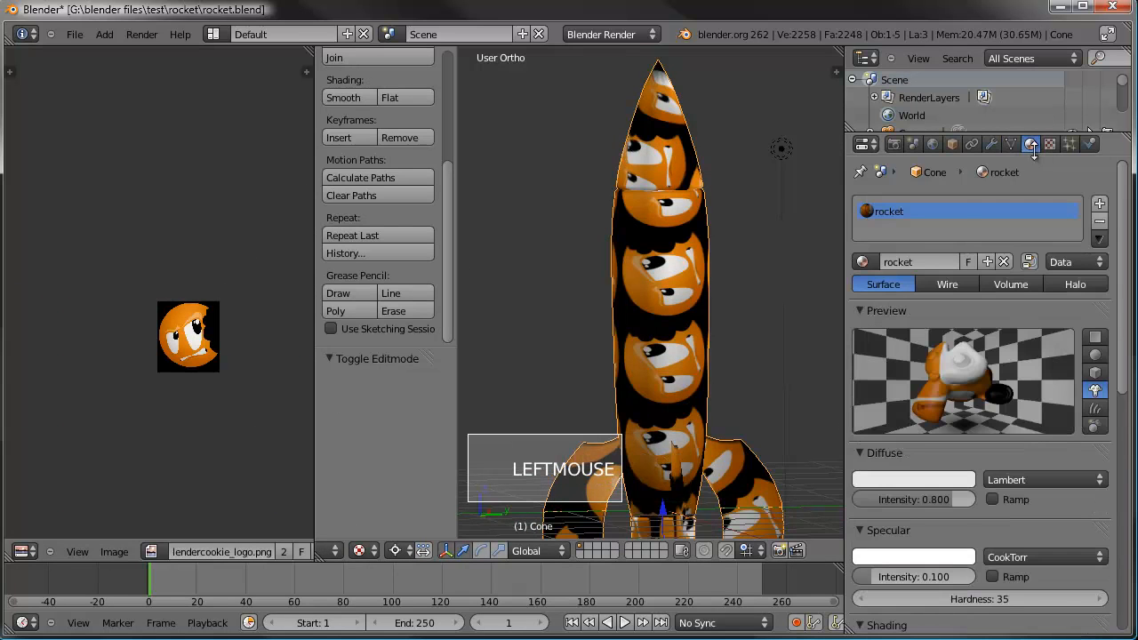
click(1050, 144)
scroll(951, 335, up, 1)
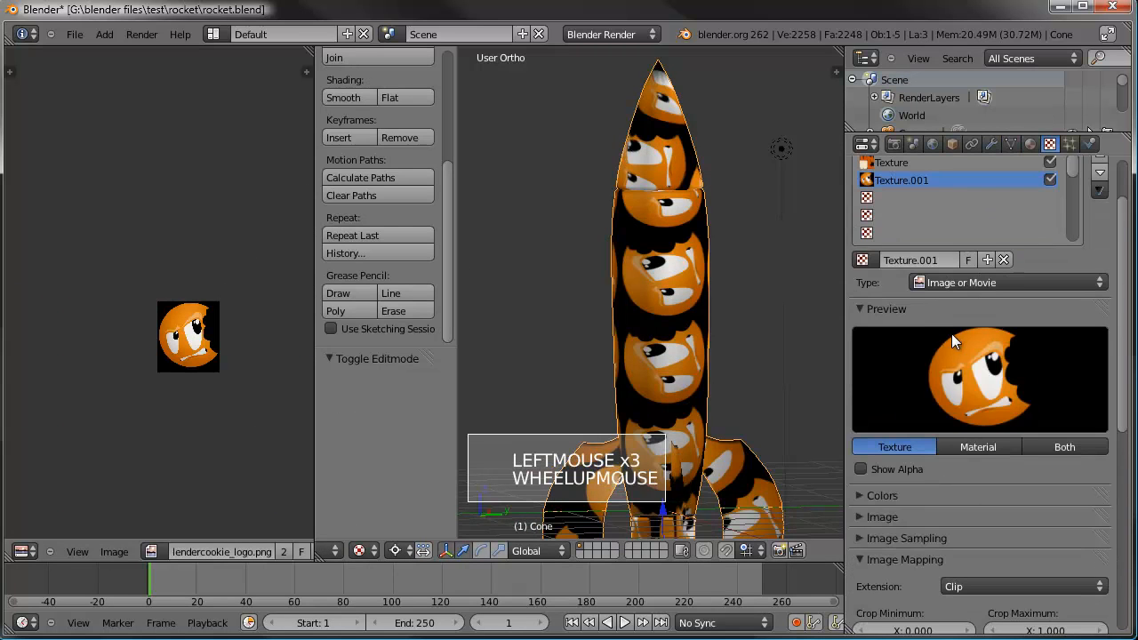
click(861, 478)
click(858, 470)
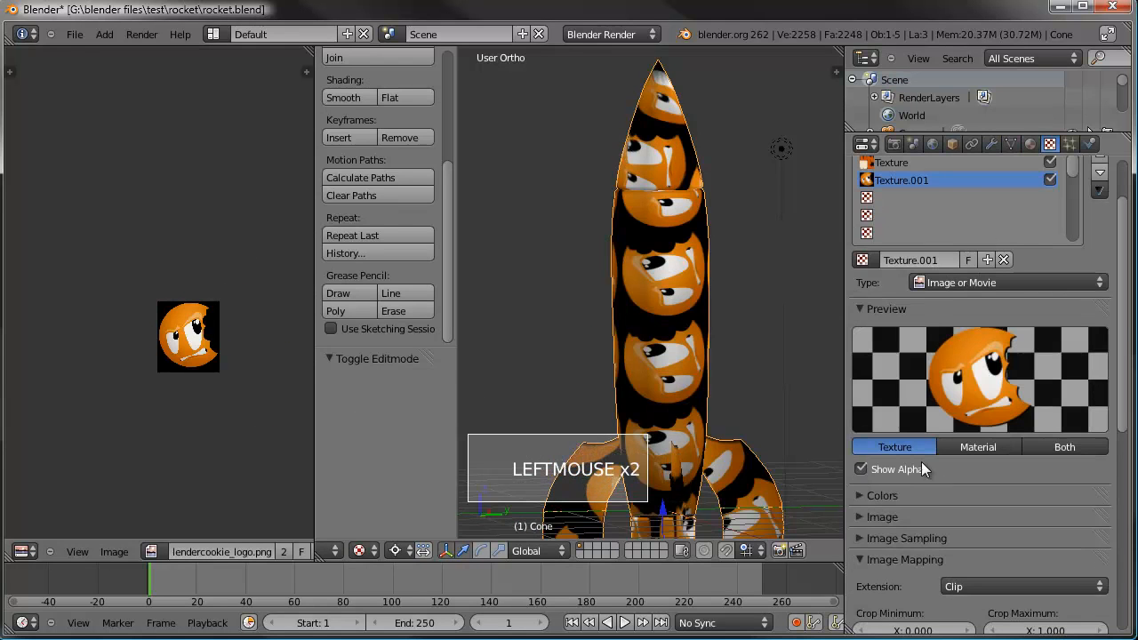
Compare the two textures of the rocket material, render the rocket from the camera view and close the render.
scroll(965, 253, up, 2)
scroll(699, 289, down, 2)
mouse_move(698, 289)
shift+middle_down()
mouse_move(704, 272)
mouse_move(701, 287)
shift+middle_up()
key(KP_0)
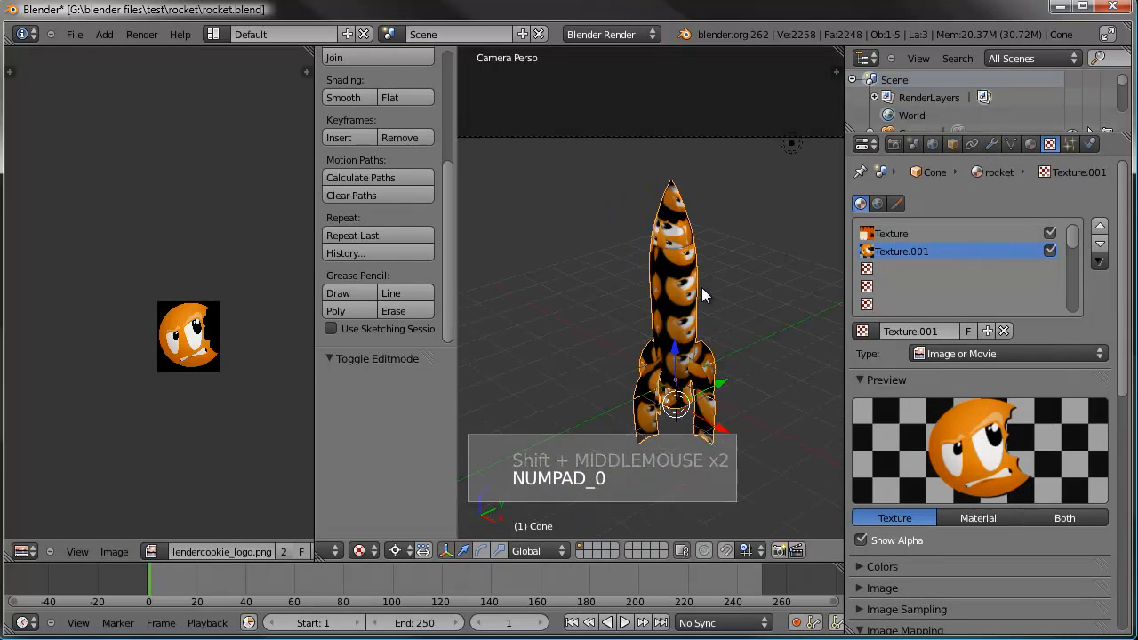
click(906, 232)
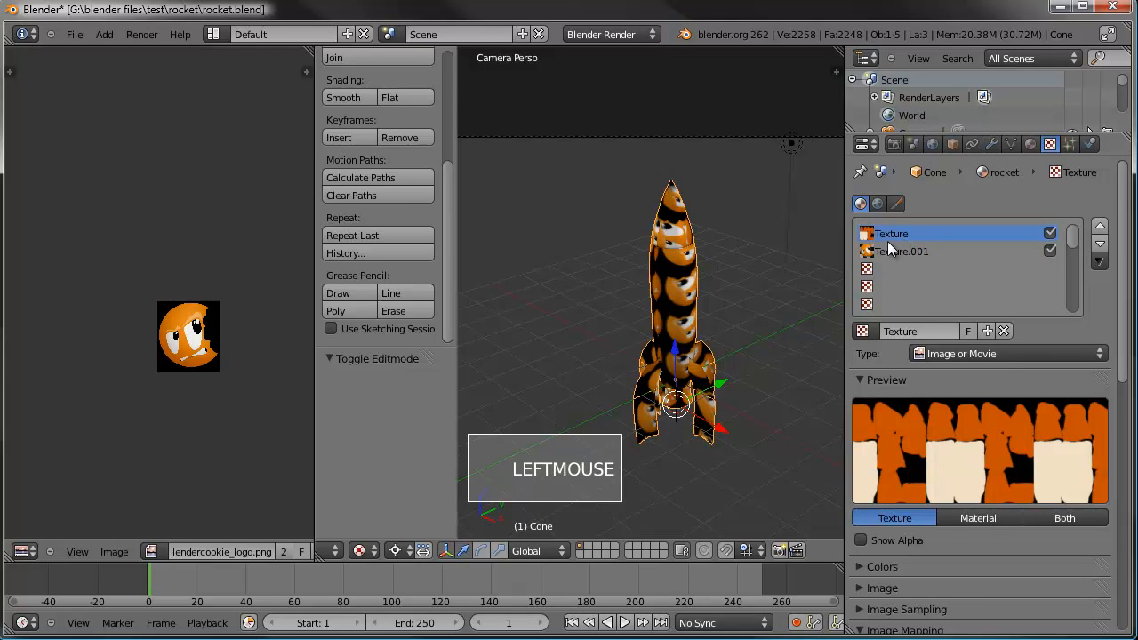
click(898, 253)
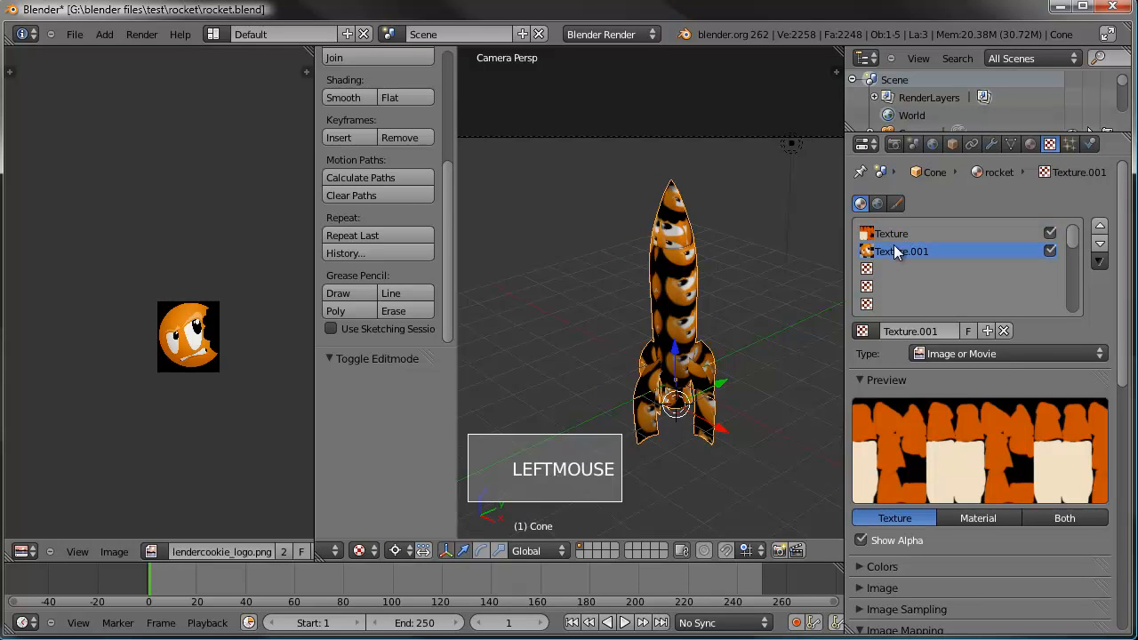
key(F12)
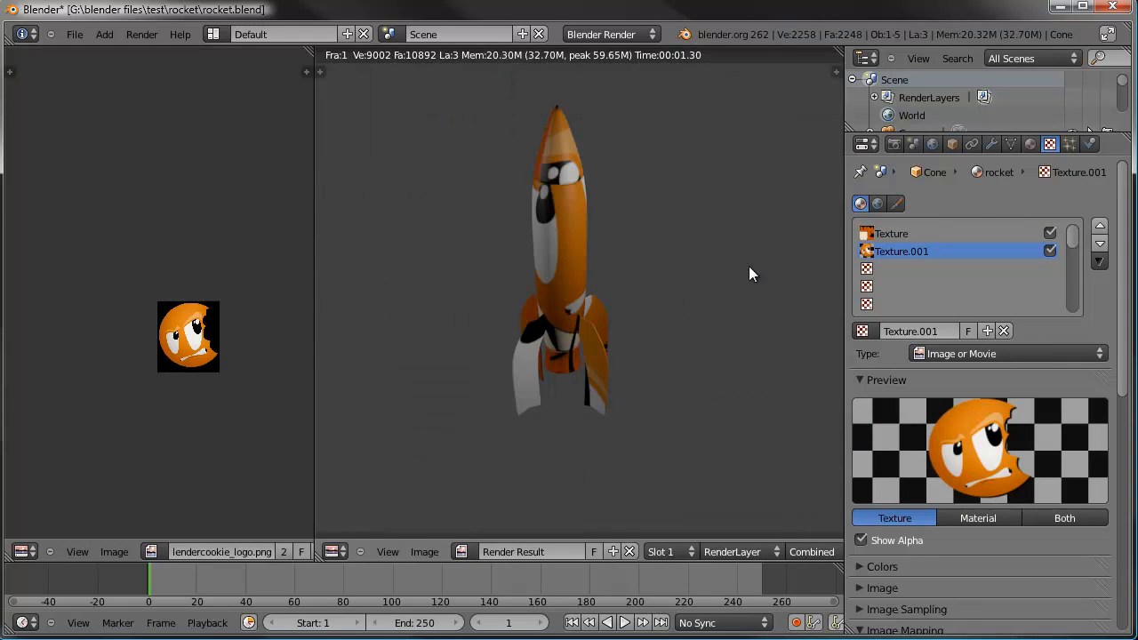
key(Escape)
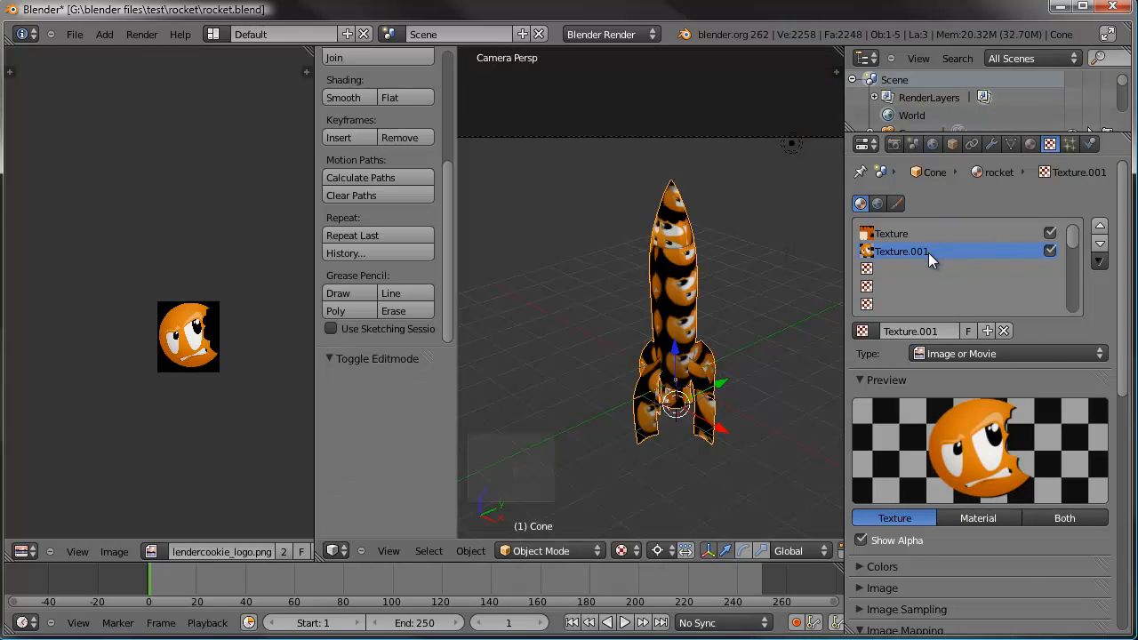
Try moving Texture.001 above Texture in the texture list and render the rocket to check it.
click(1099, 226)
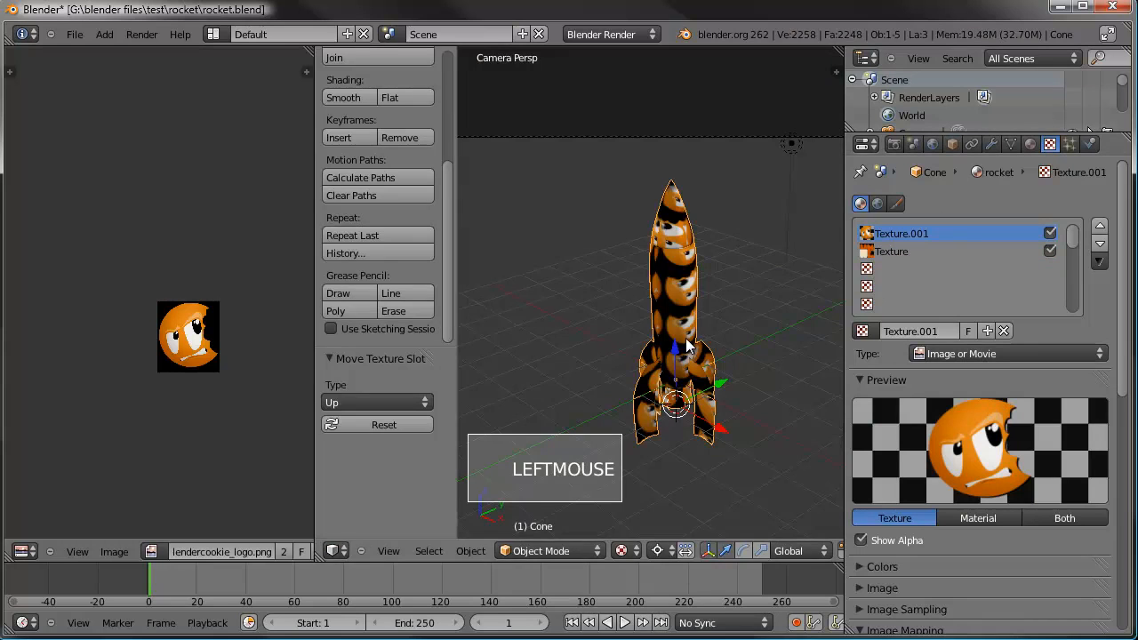
key(F12)
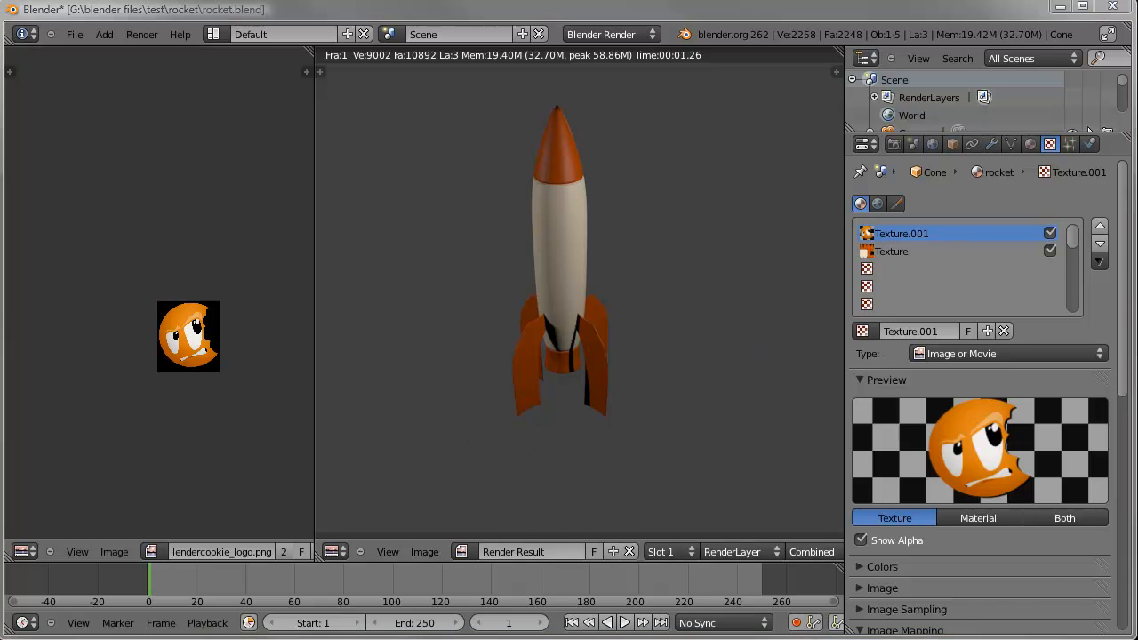
key(Escape)
Set Texture.001's UV mapping to use the "for logo" map and render the rocket from the camera.
shift+middle_drag(898, 408, 925, 443)
shift+middle_click(924, 443)
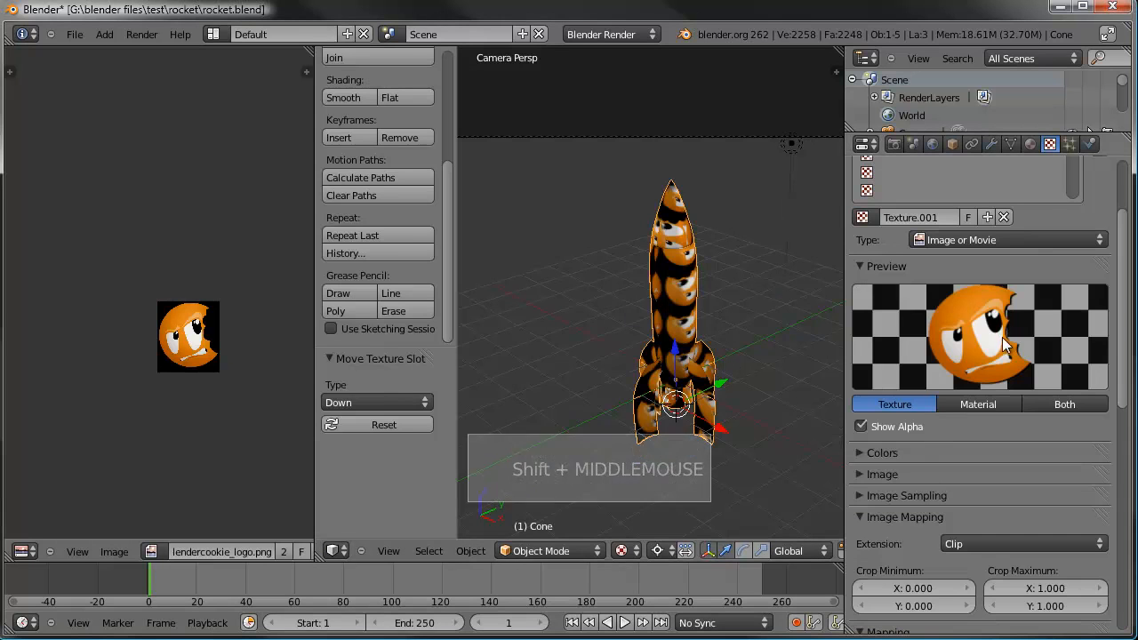
scroll(1000, 382, up, 2)
scroll(951, 445, down, 2)
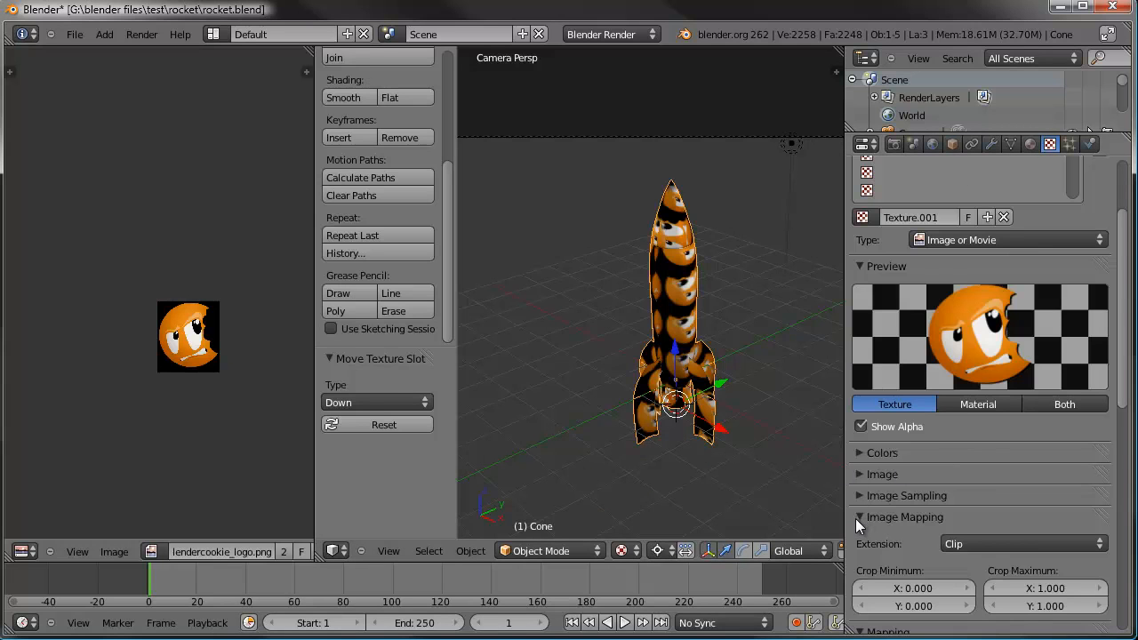
scroll(918, 525, down, 2)
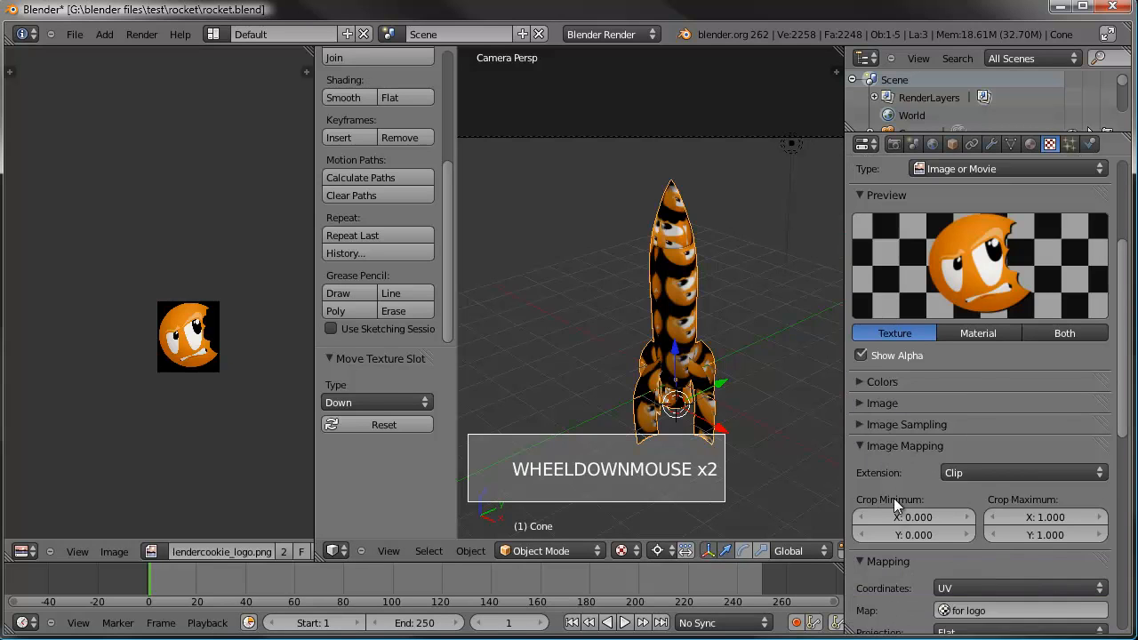
click(858, 403)
click(859, 403)
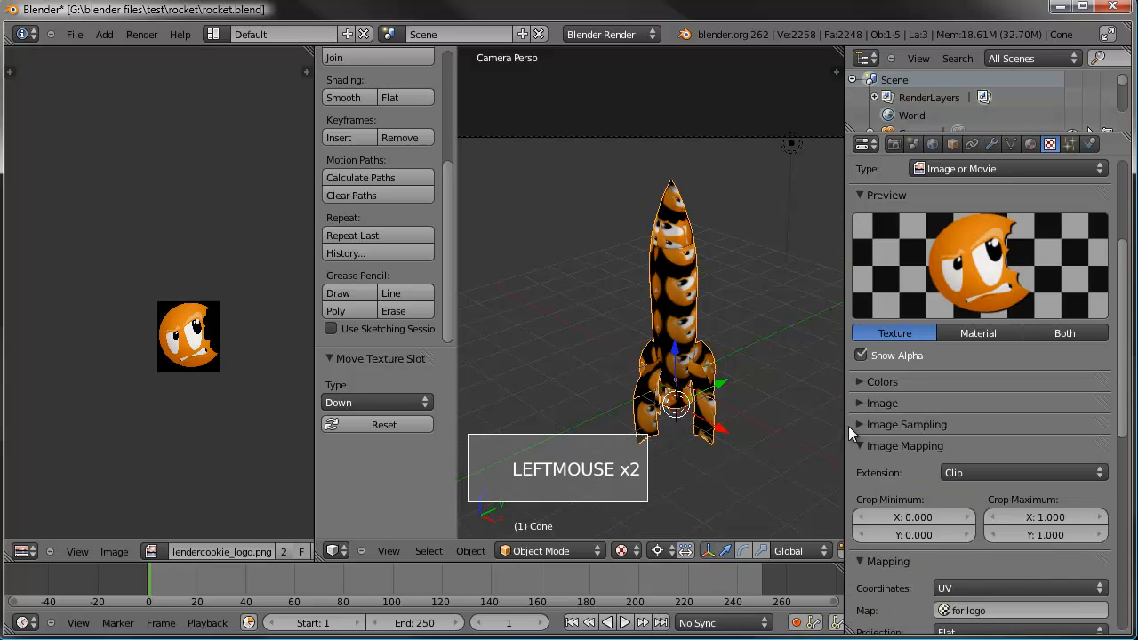
click(856, 445)
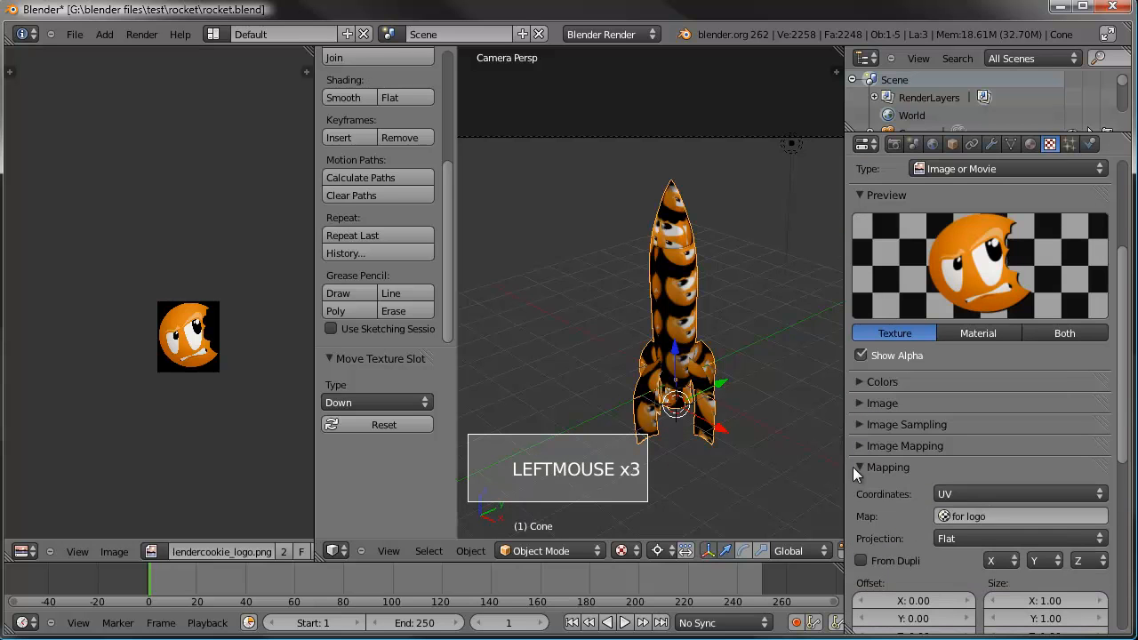
click(1006, 514)
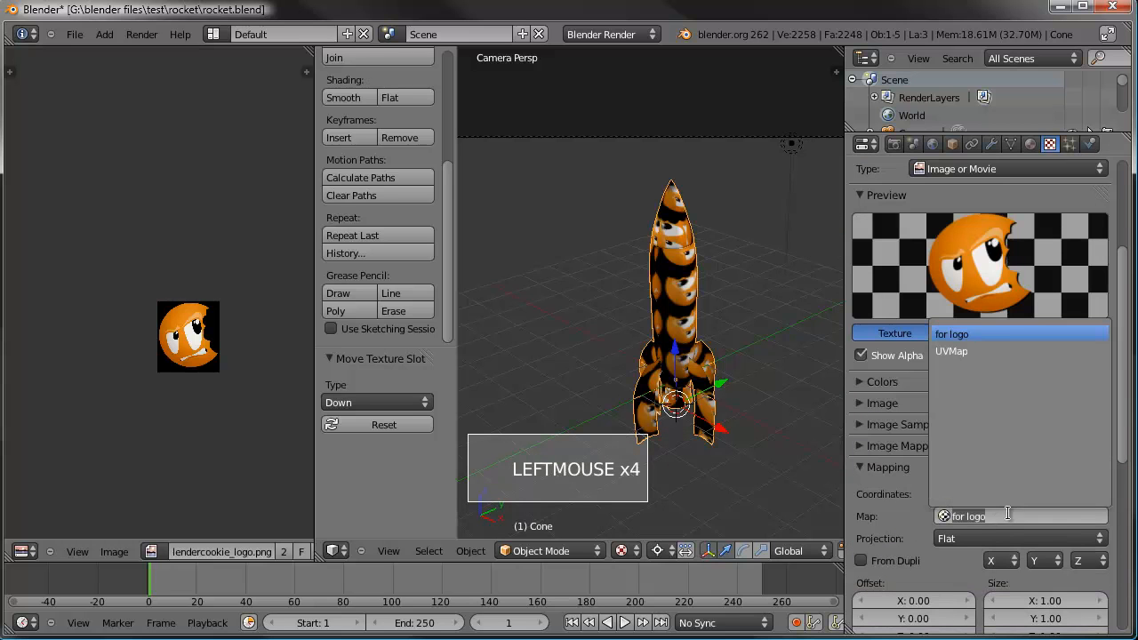
click(956, 335)
key(F12)
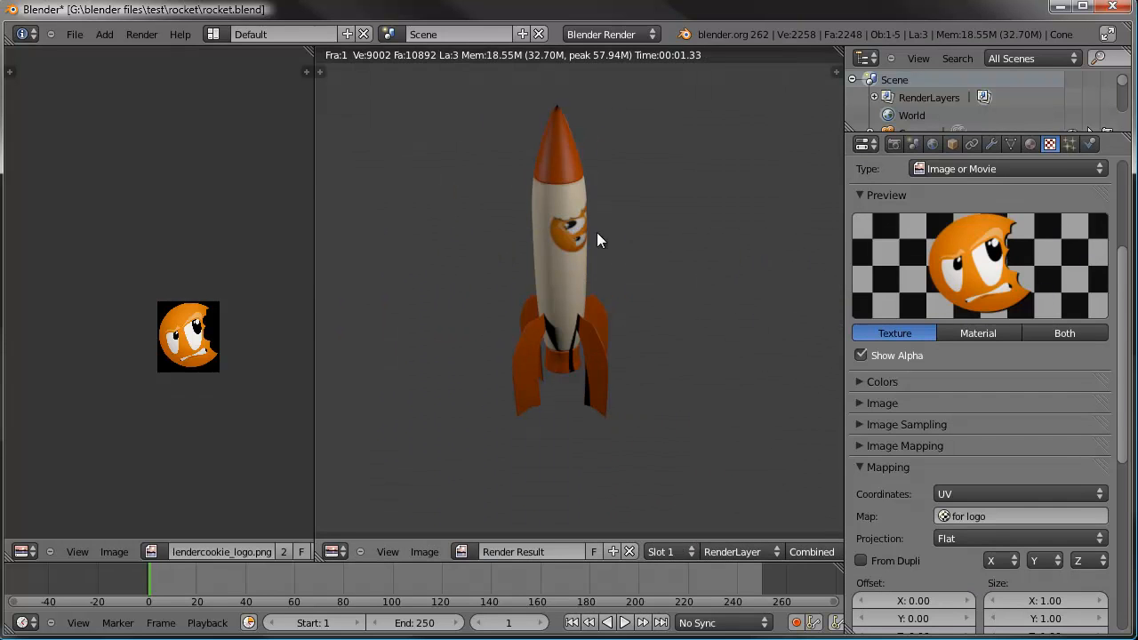
Close the render, tilt the rocket with free rotations and move it to a new position in the camera view.
key(Escape)
key(r)
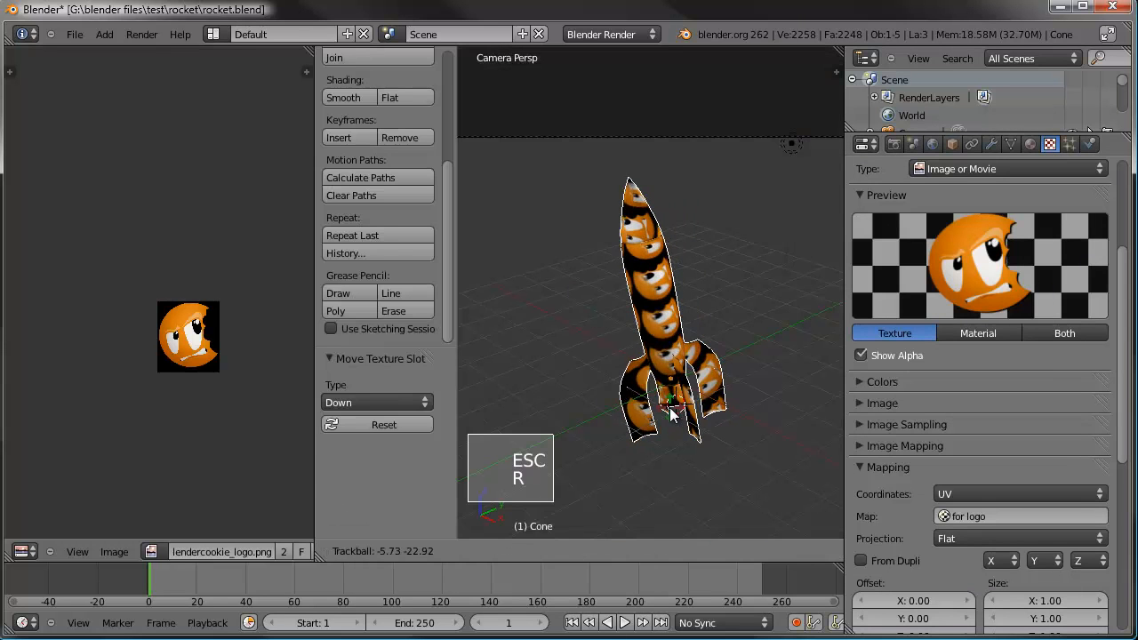
click(805, 158)
key(r)
click(848, 356)
key(g)
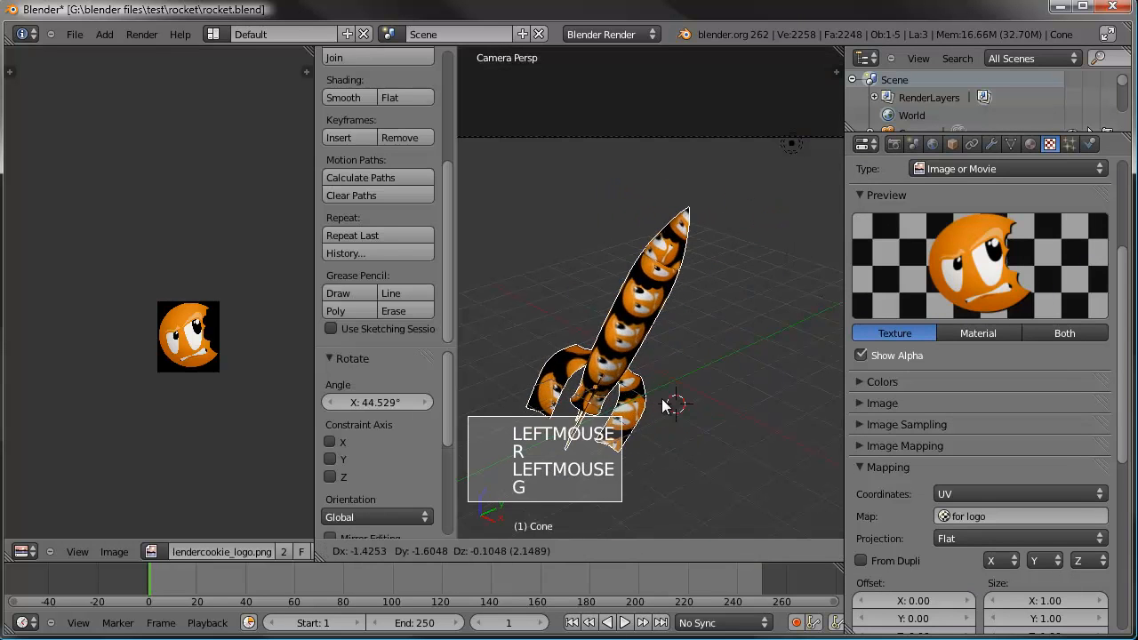
click(678, 178)
Adjust the rocket's tilt once more, render it from the camera to check the logo and close the render.
key(r)
click(706, 155)
key(F12)
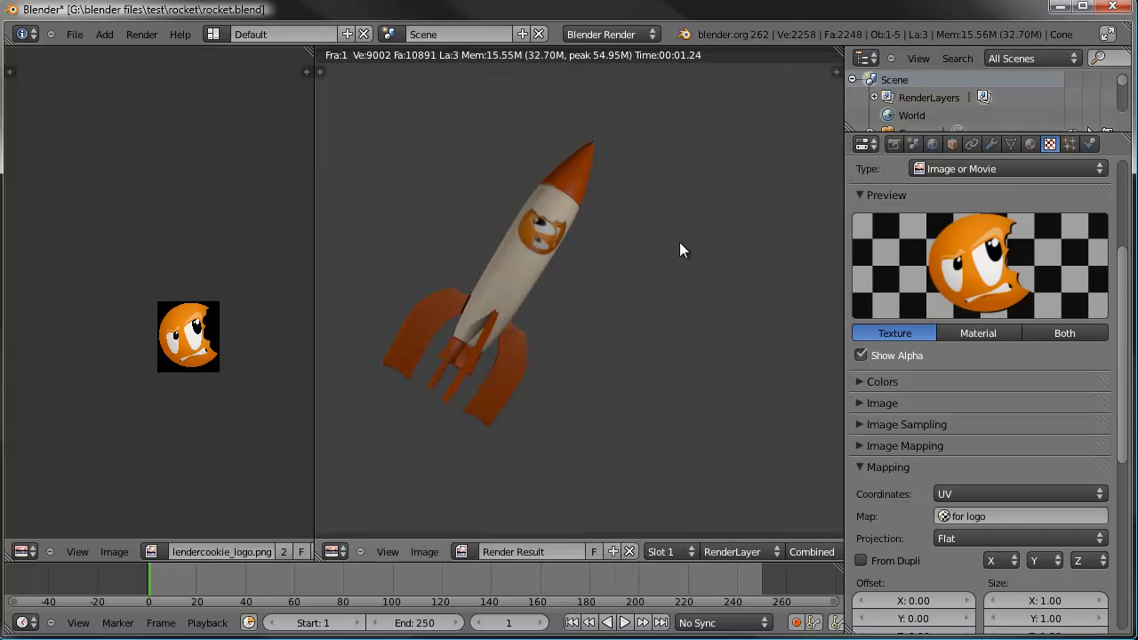
key(Escape)
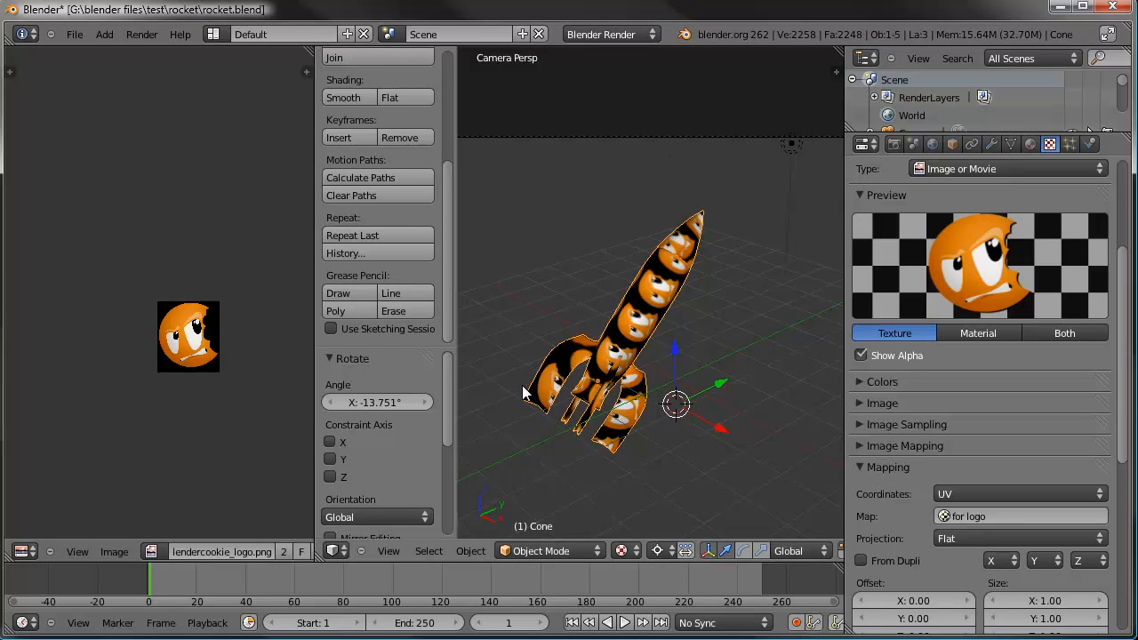
Expand the 3D view over the image editor and clear the rocket's rotation.
drag(334, 554, 140, 468)
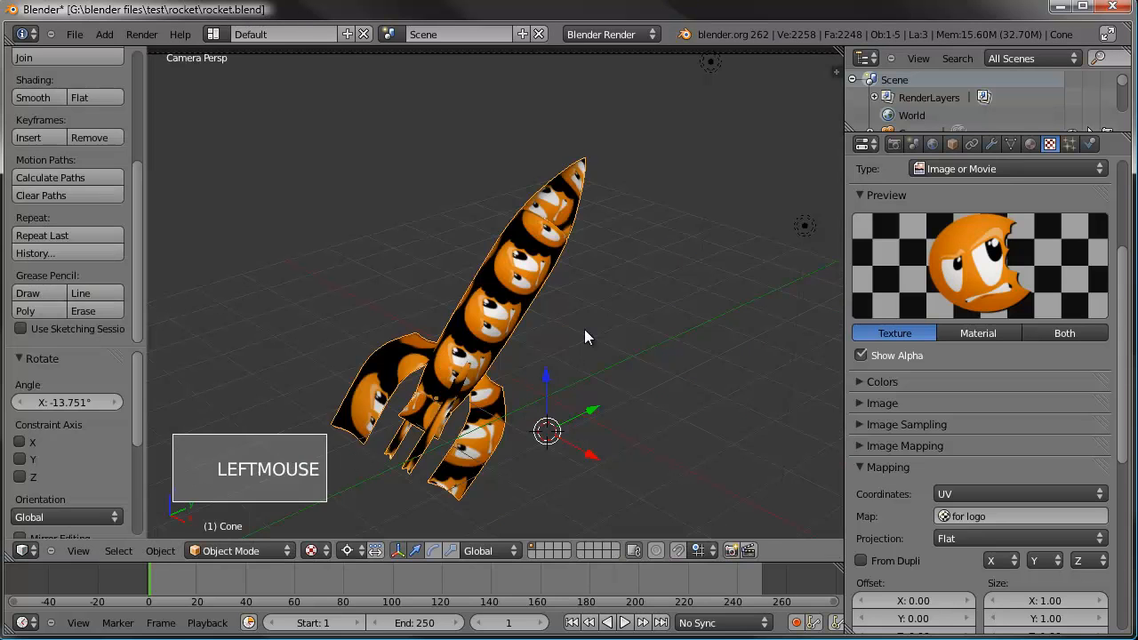
key(alt+r)
key(KP_1)
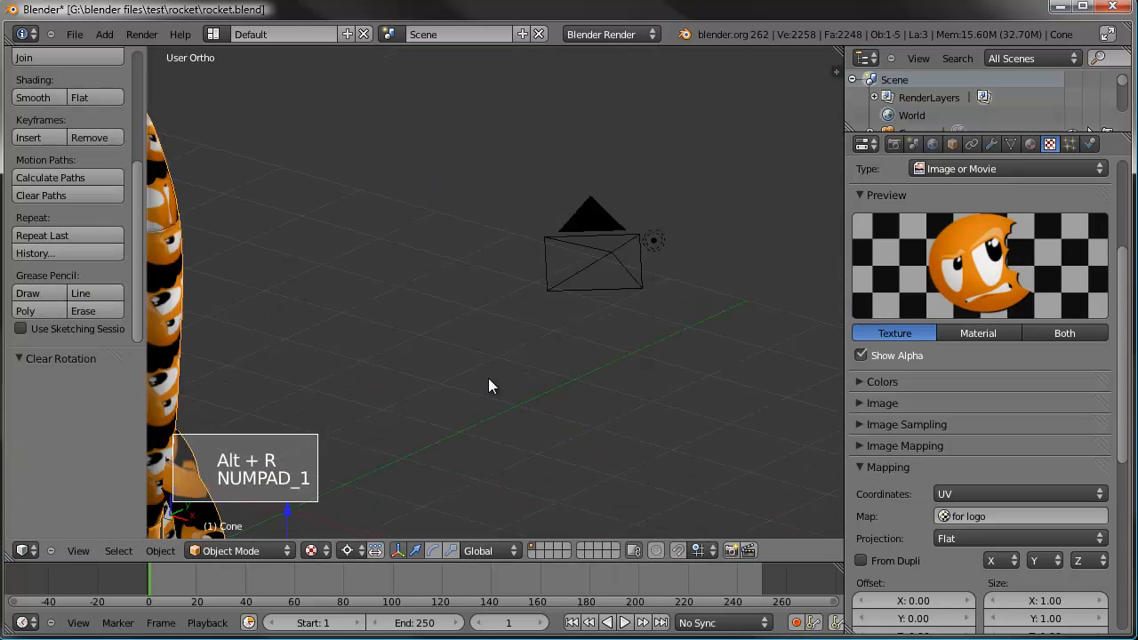
Switch the viewport shading to Solid and deselect all objects.
click(313, 550)
click(355, 492)
scroll(504, 360, down, 3)
shift+middle_drag(503, 359, 436, 261)
key(a)
scroll(551, 272, down, 2)
Delete two of the three lamps around the rocket, including Lamp.001.
right_click(432, 234)
shift+right_click(383, 292)
right_click(389, 291)
key(Delete)
right_click(462, 117)
key(Delete)
click(523, 139)
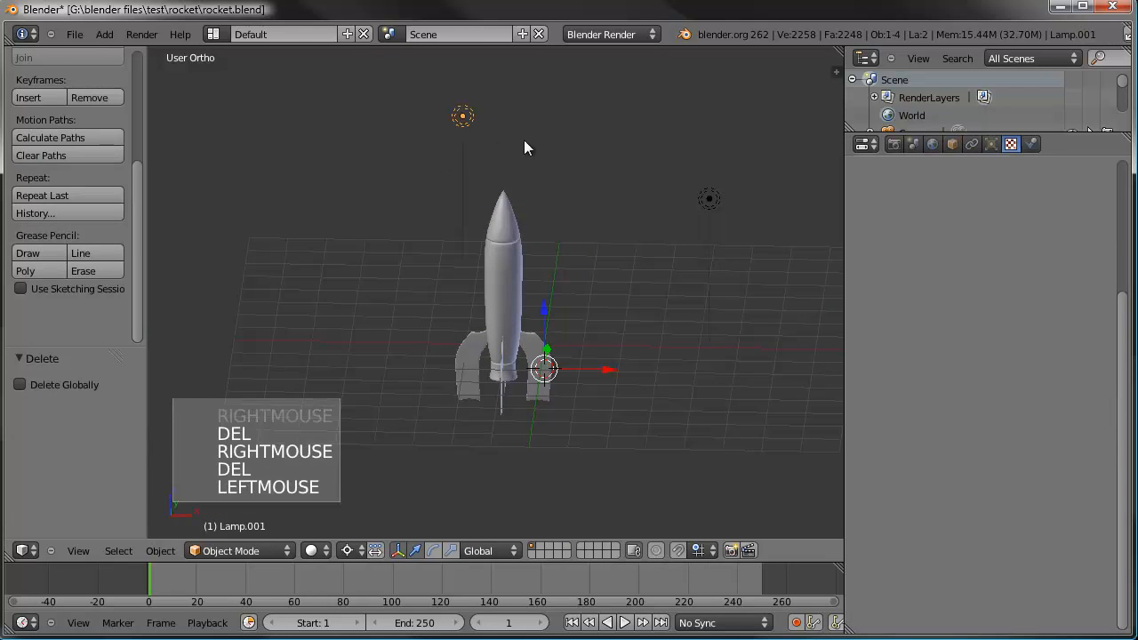
key(Delete)
click(470, 130)
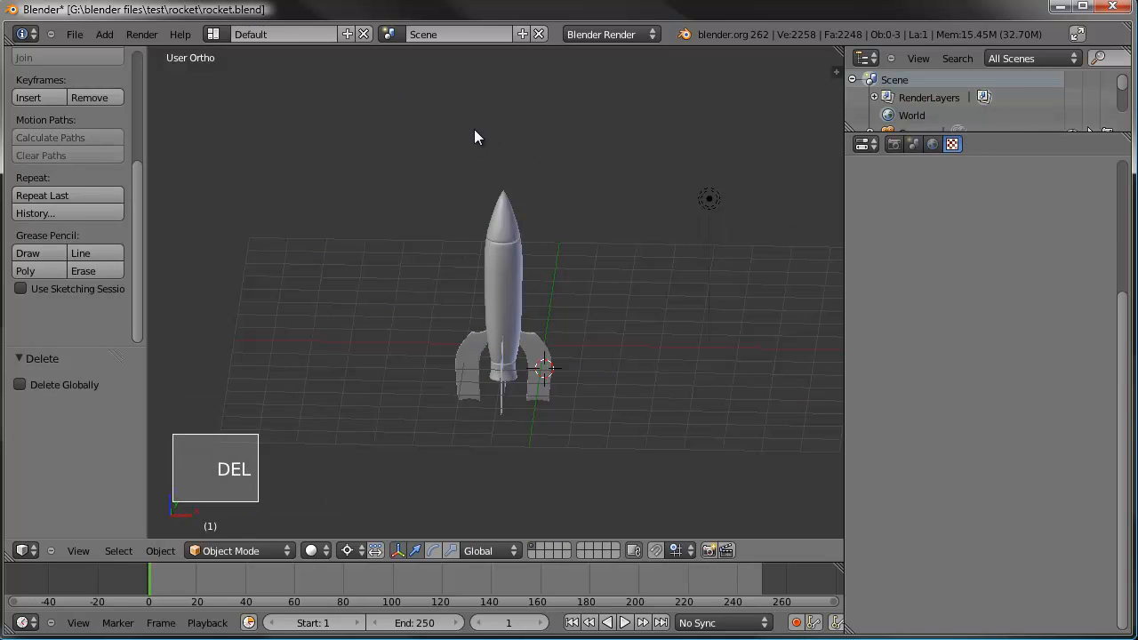
Select the remaining lamp beside the rocket and change its type to Sun.
right_click(702, 201)
click(991, 144)
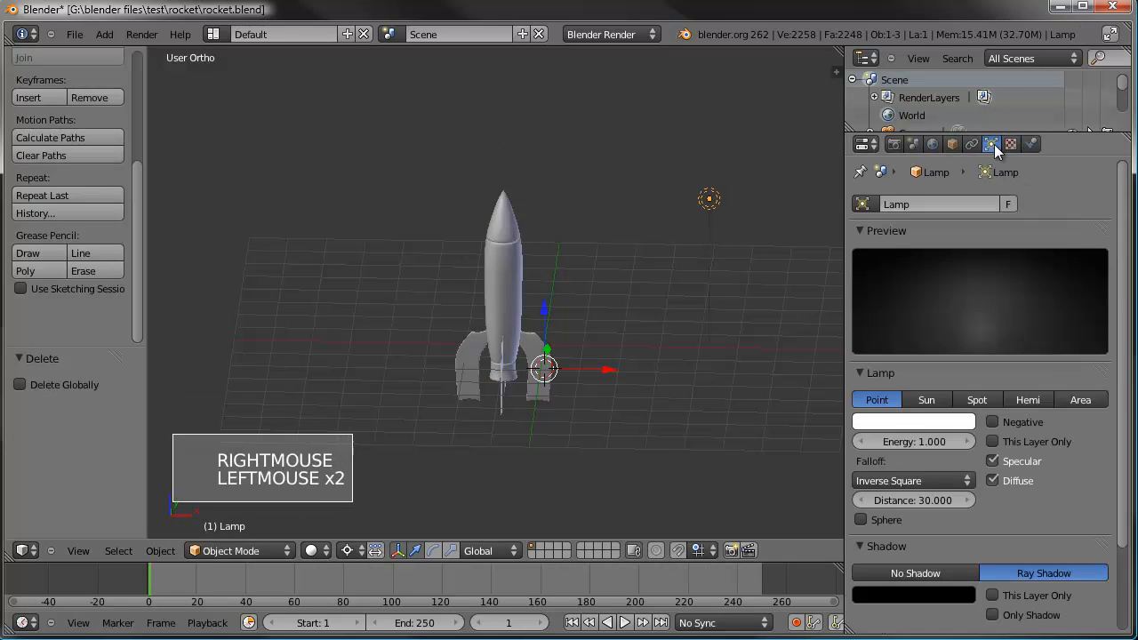
click(926, 400)
scroll(927, 400, down, 3)
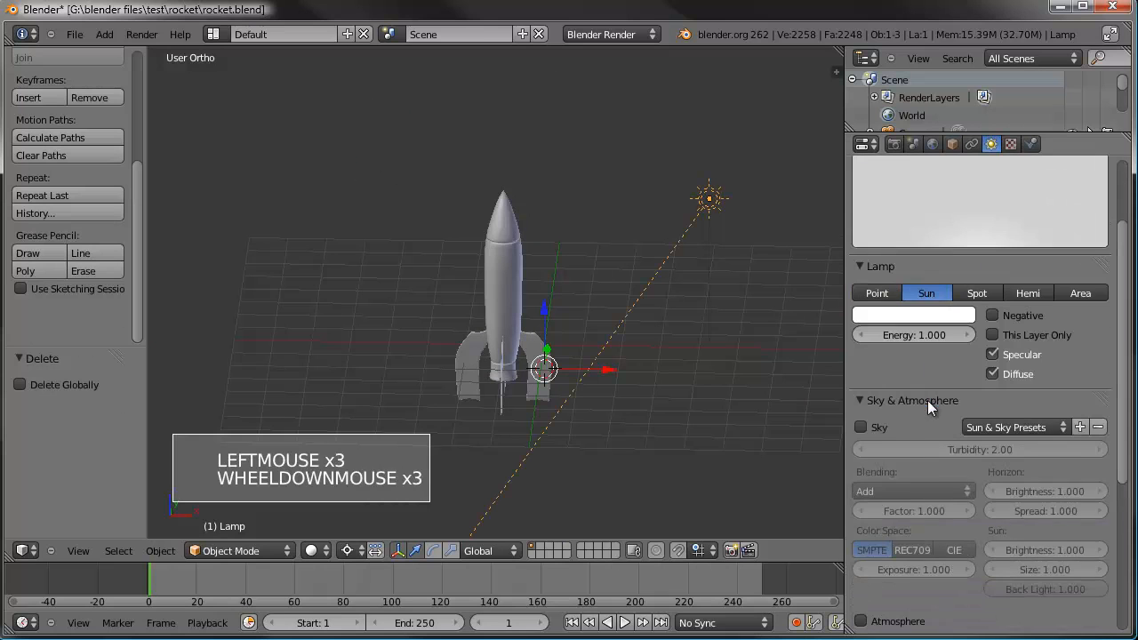
Enable the Sky option in the sun lamp's Sky & Atmosphere settings.
click(860, 427)
scroll(593, 287, down, 1)
scroll(593, 287, down, 3)
middle_drag(467, 280, 508, 259)
key(KP_1)
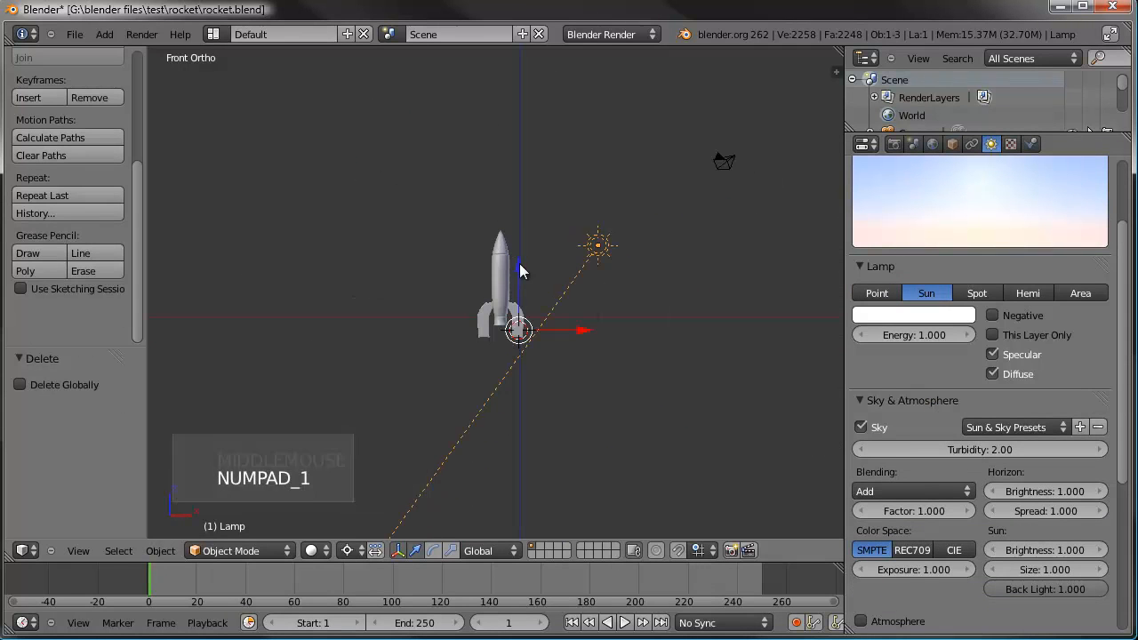
Try moving the rocket freely by about -5.853 in X, 15.733 in Y and 8.112 in Z.
middle_drag(640, 227, 517, 346)
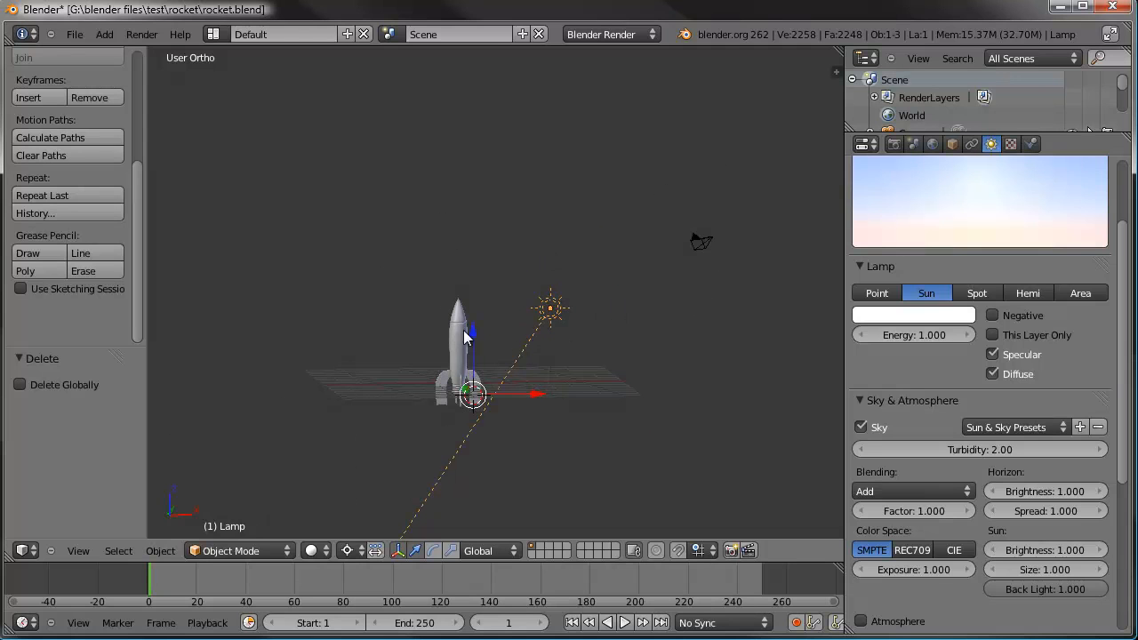
middle_drag(551, 325, 525, 399)
right_click(520, 392)
key(g)
key(g)
click(225, 209)
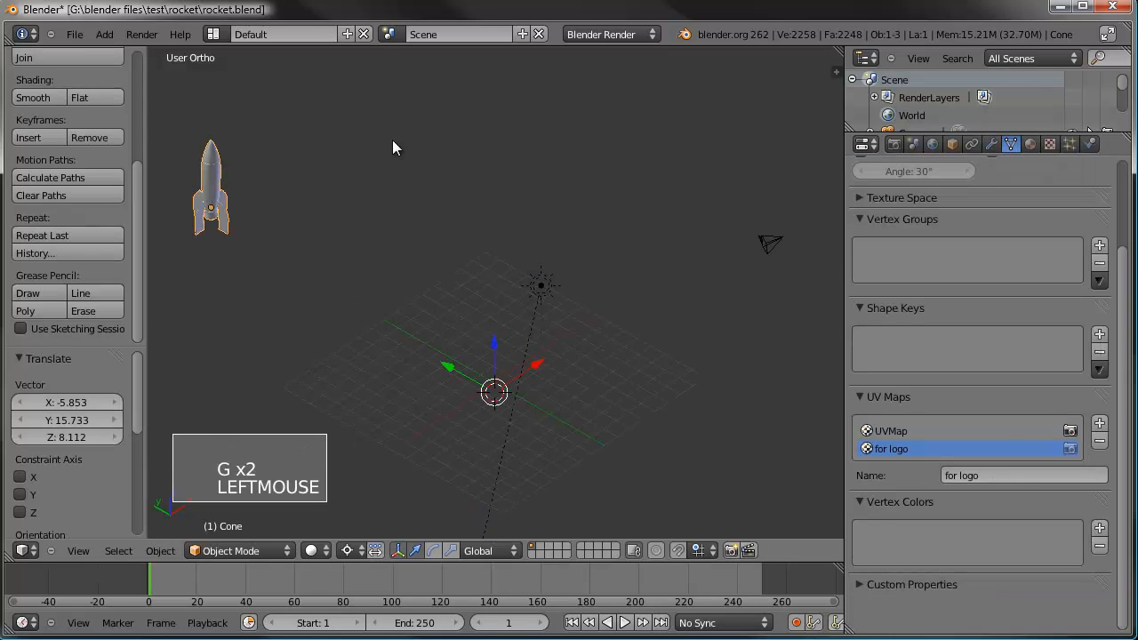
Clear the rocket's location to return it to the origin, and raise it about 1.33 along global Z.
middle_drag(599, 246, 680, 192)
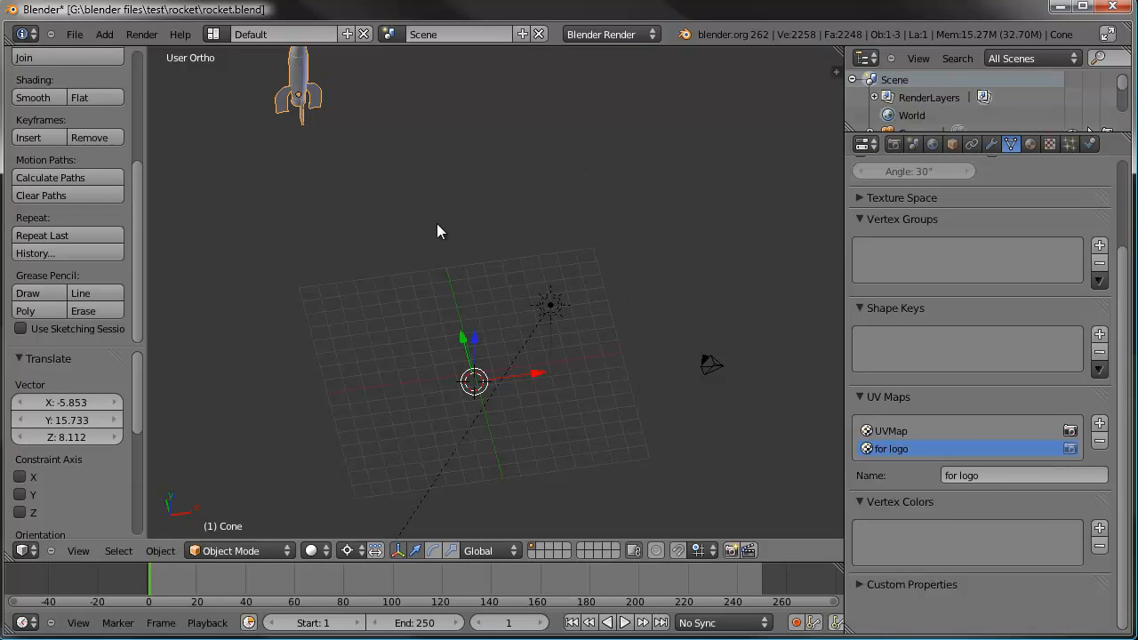
key(alt+g)
key(a)
middle_drag(452, 244, 548, 204)
right_click(490, 304)
key(g)
middle_click(490, 297)
key(g)
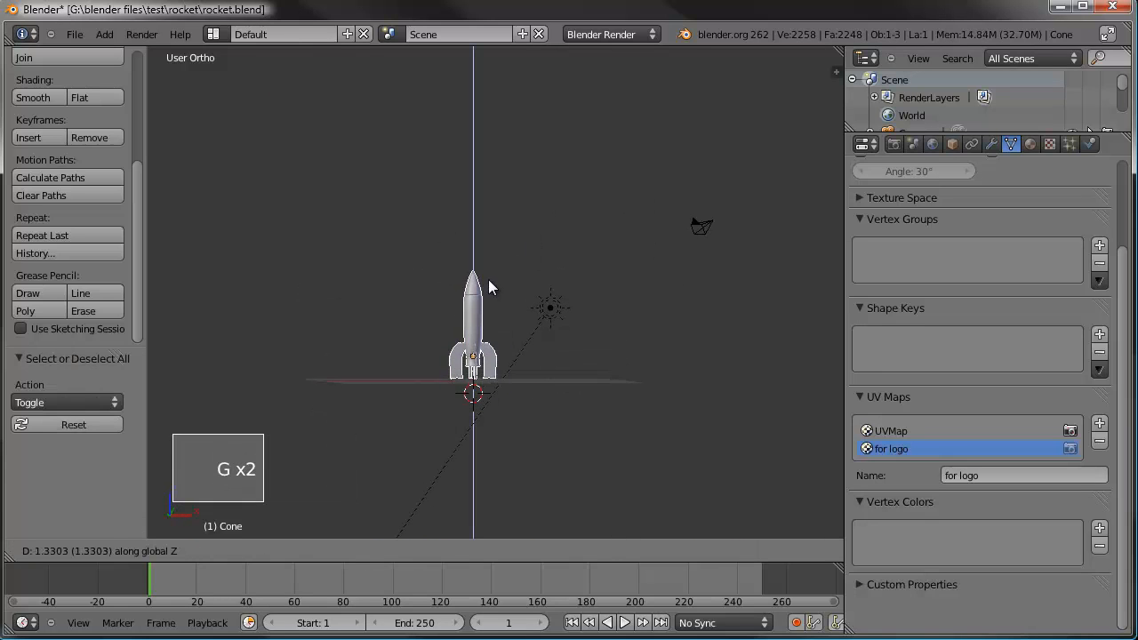
click(488, 279)
In front view, tilt the rocket with trackball rotations and move it about -1.056 in X and 2.54 in Z.
key(KP_1)
scroll(488, 280, up, 5)
shift+middle_drag(487, 280, 542, 385)
scroll(527, 187, up, 2)
right_click(495, 199)
scroll(526, 211, down, 5)
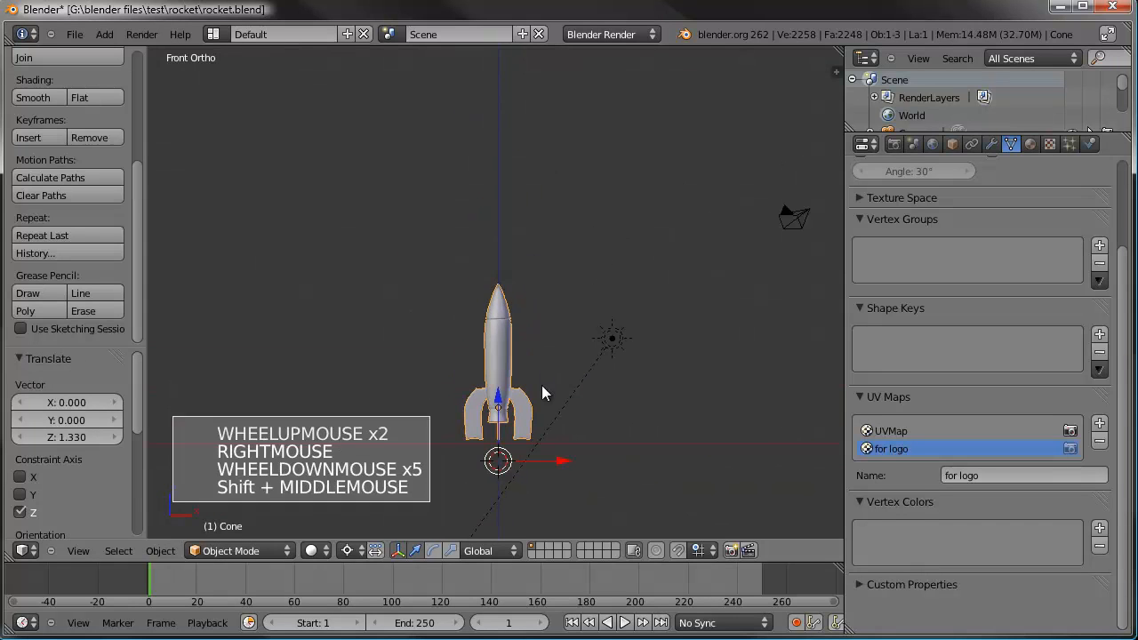
key(r)
key(r)
click(548, 328)
key(g)
click(525, 258)
key(r)
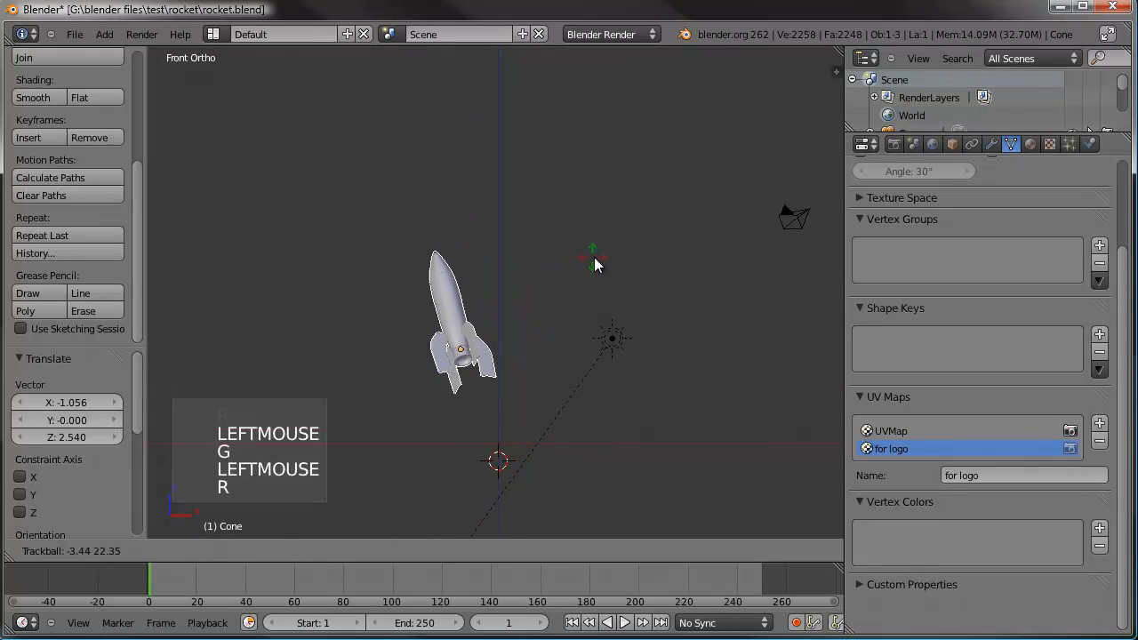
click(598, 259)
Switch the pivot point to the median point and try a trackball rotation of the rocket around it.
key(ctrl+comma)
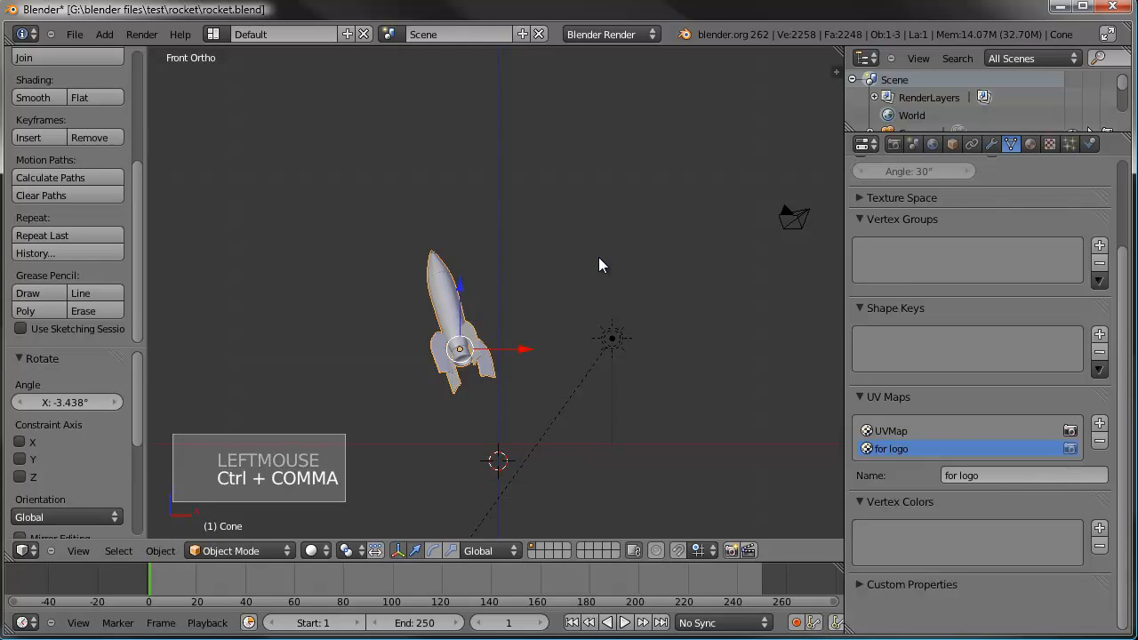
key(r)
key(r)
right_click(524, 426)
Deselect everything and add a cube mesh at the 3D cursor in front view.
scroll(527, 431, down, 1)
middle_drag(526, 430, 487, 425)
key(KP_1)
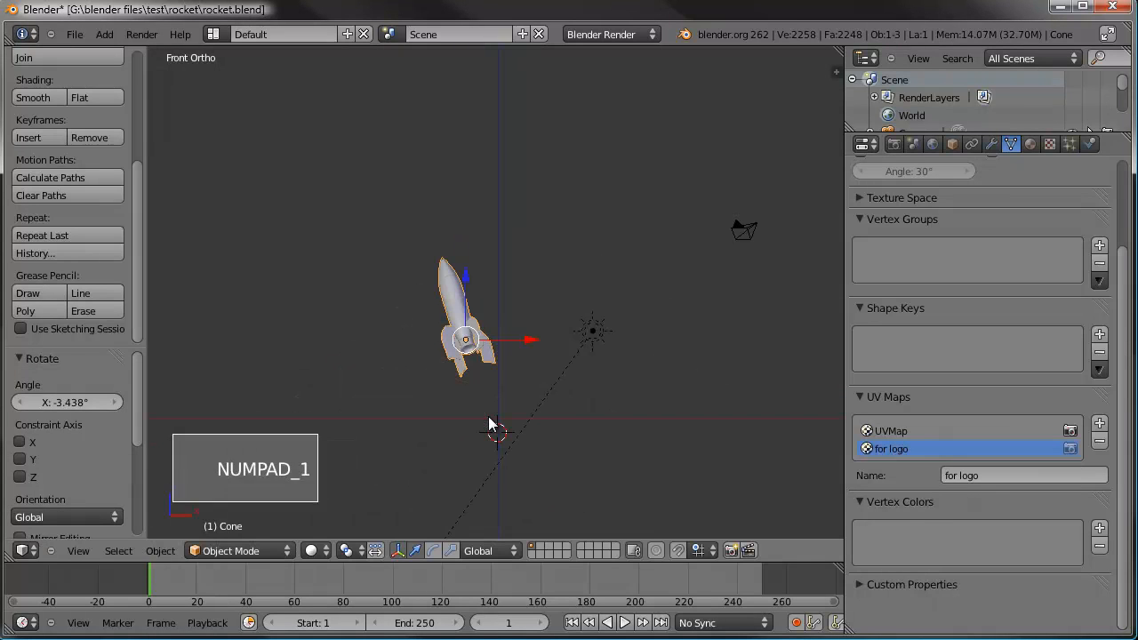
key(a)
key(a)
shift+middle_drag(508, 337, 521, 349)
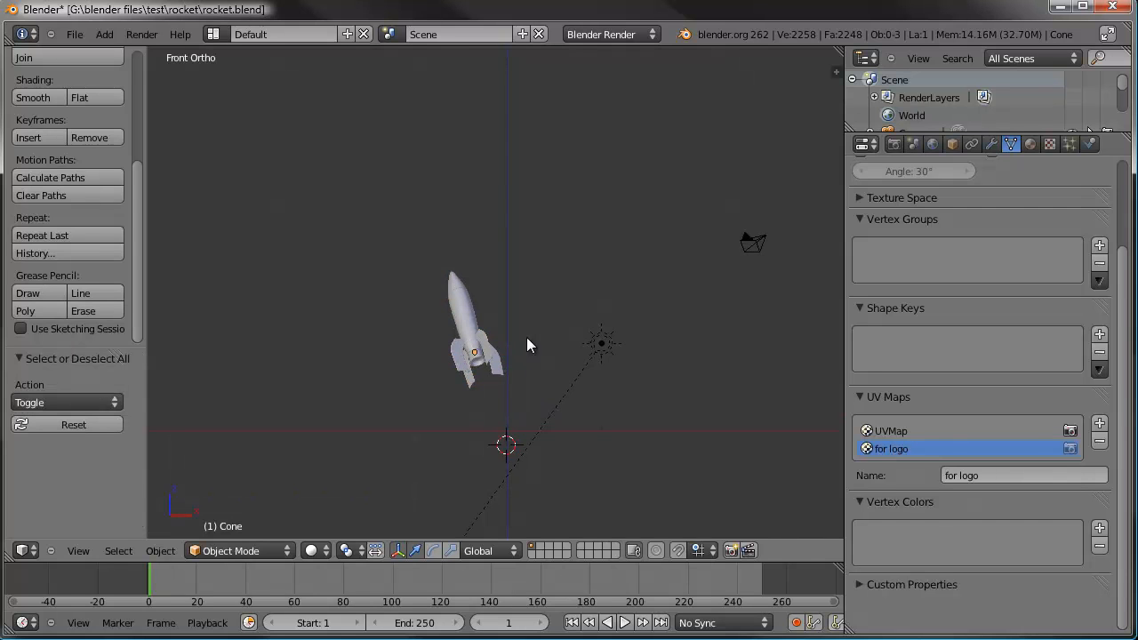
key(shift+a)
mouse_move(520, 313)
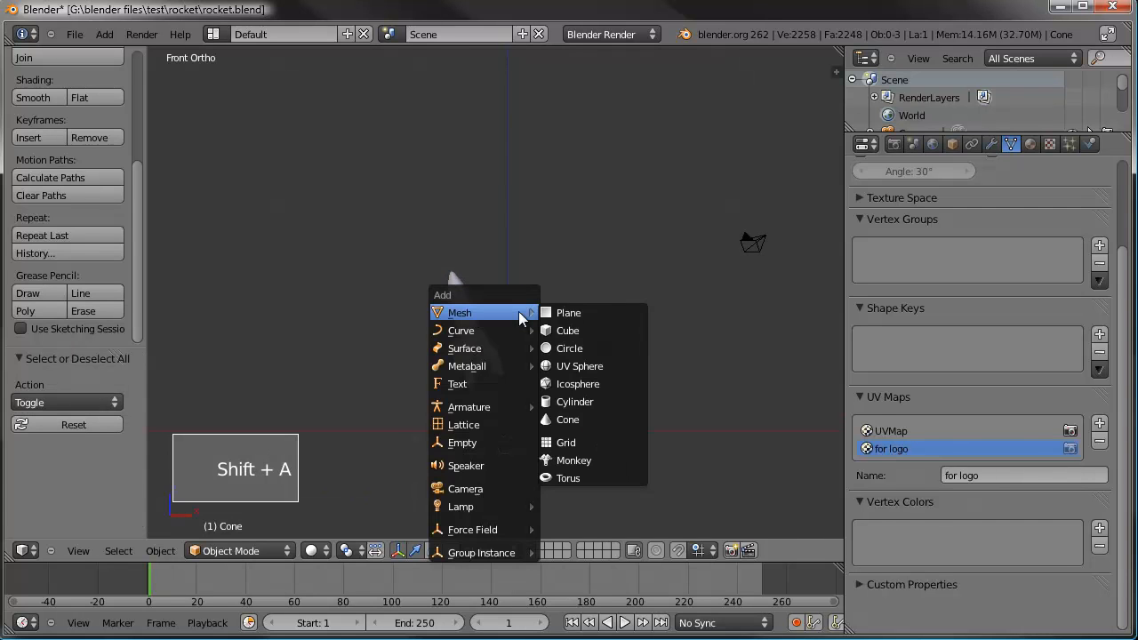
click(572, 330)
Set the cube's maximum draw type to Wire in its object display settings.
scroll(572, 328, down, 3)
shift+middle_drag(573, 328, 538, 375)
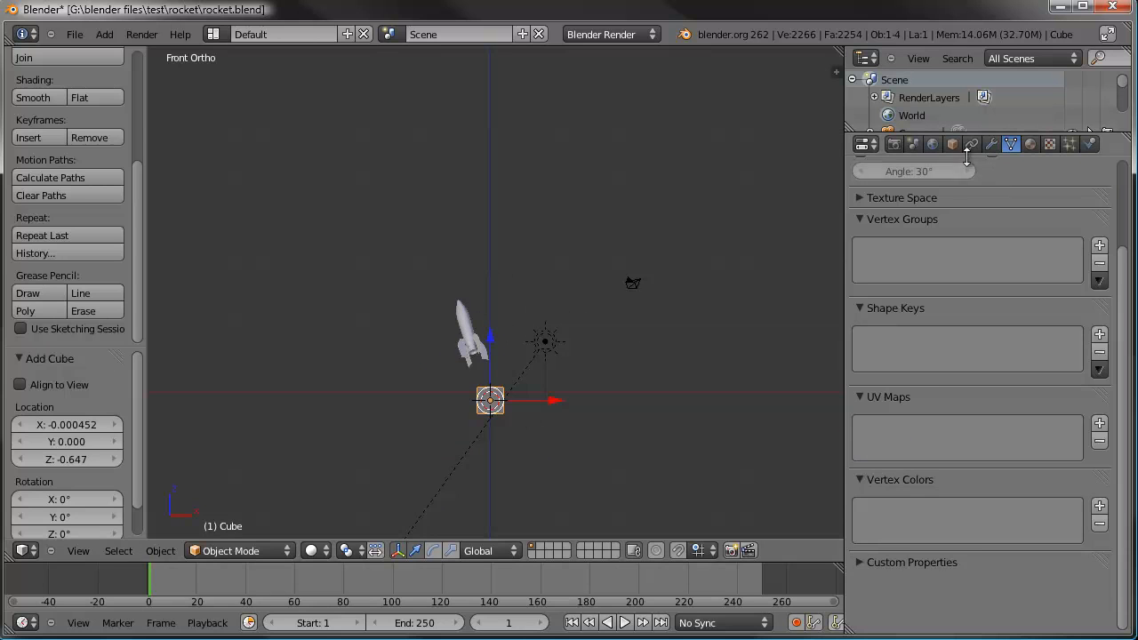
click(951, 145)
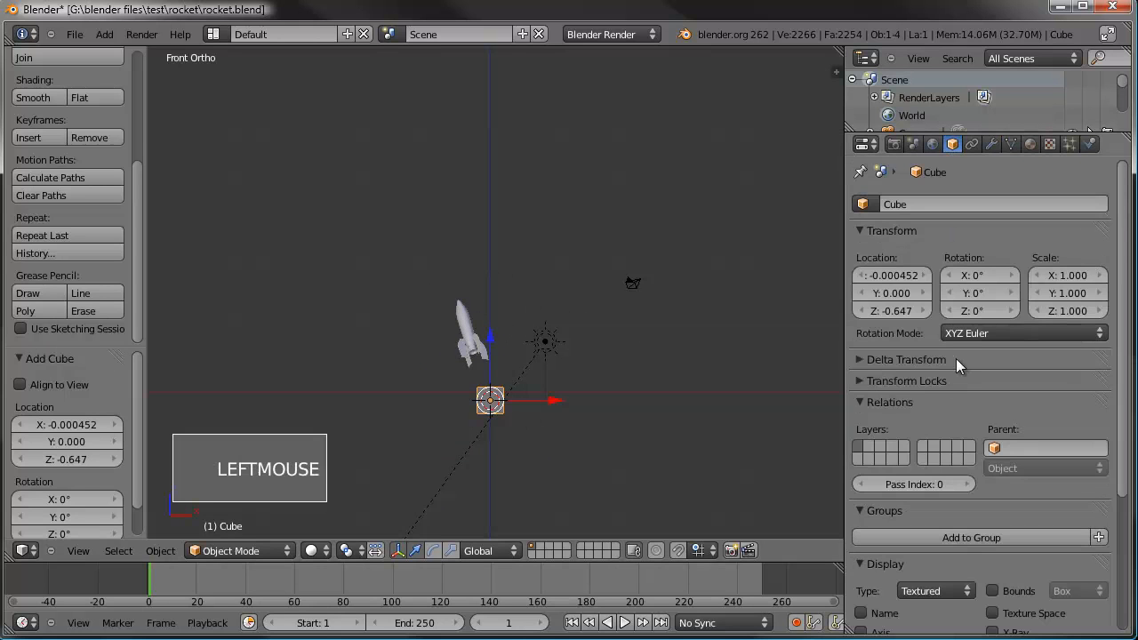
scroll(873, 471, down, 4)
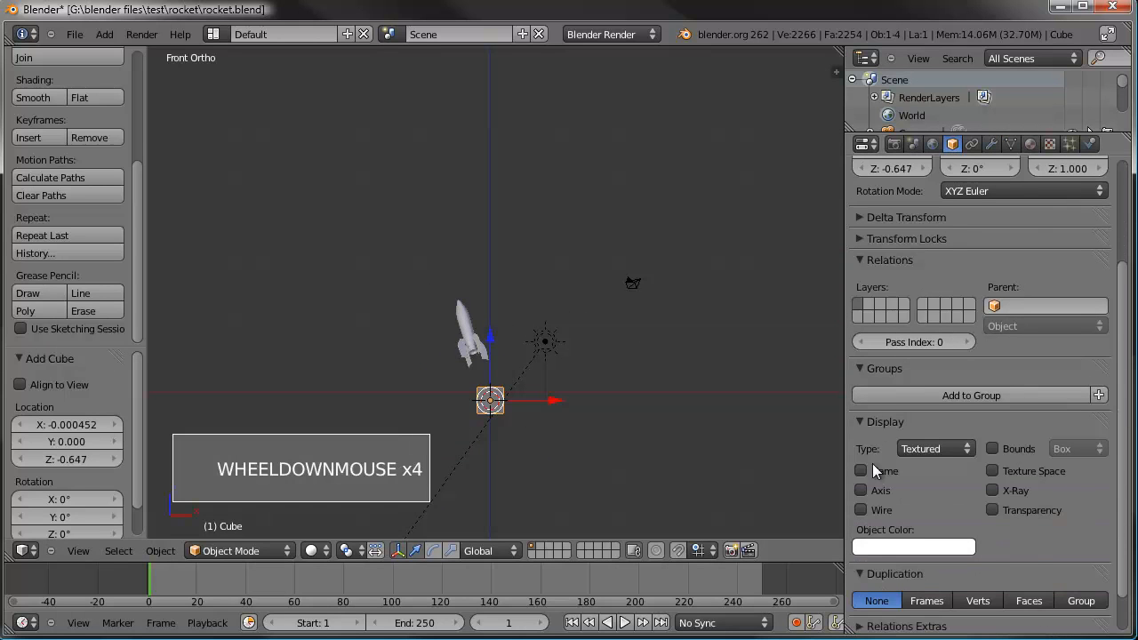
click(958, 449)
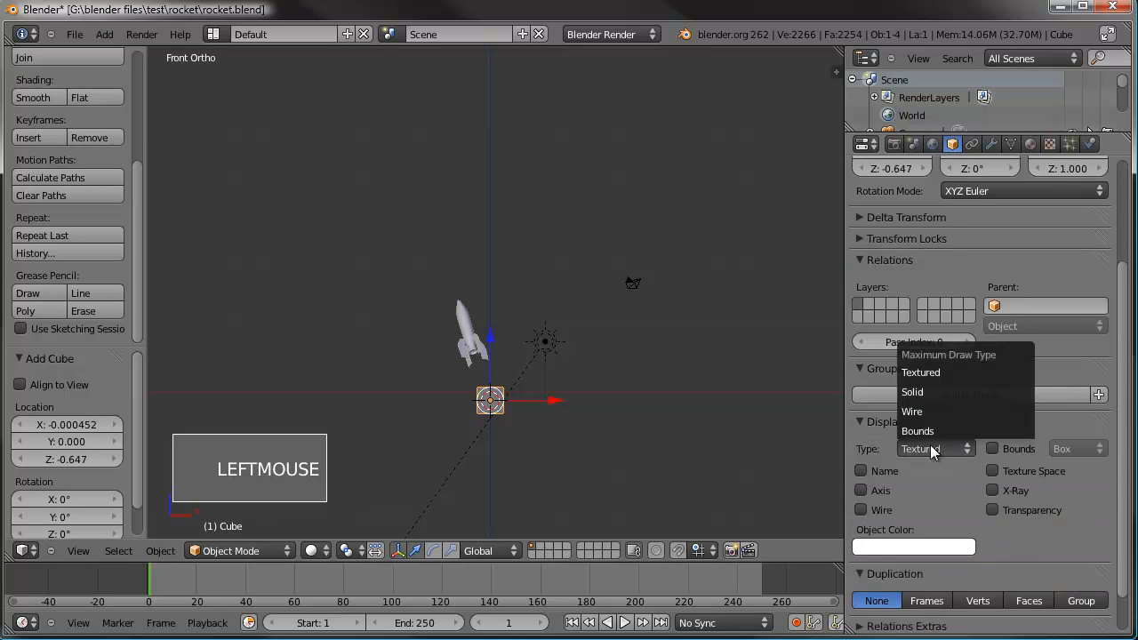
click(929, 412)
Scale the cube up to about 13.35 and raise it to about Z 4.416 so it surrounds the rocket.
key(s)
key(s)
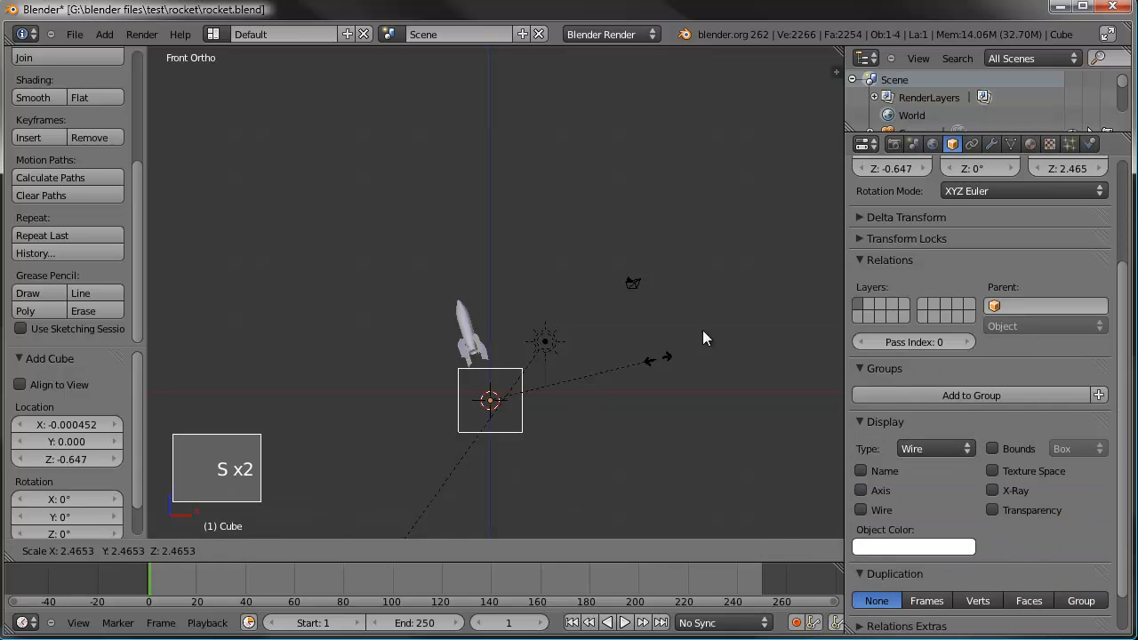
click(810, 253)
key(g)
key(s)
key(s)
click(560, 369)
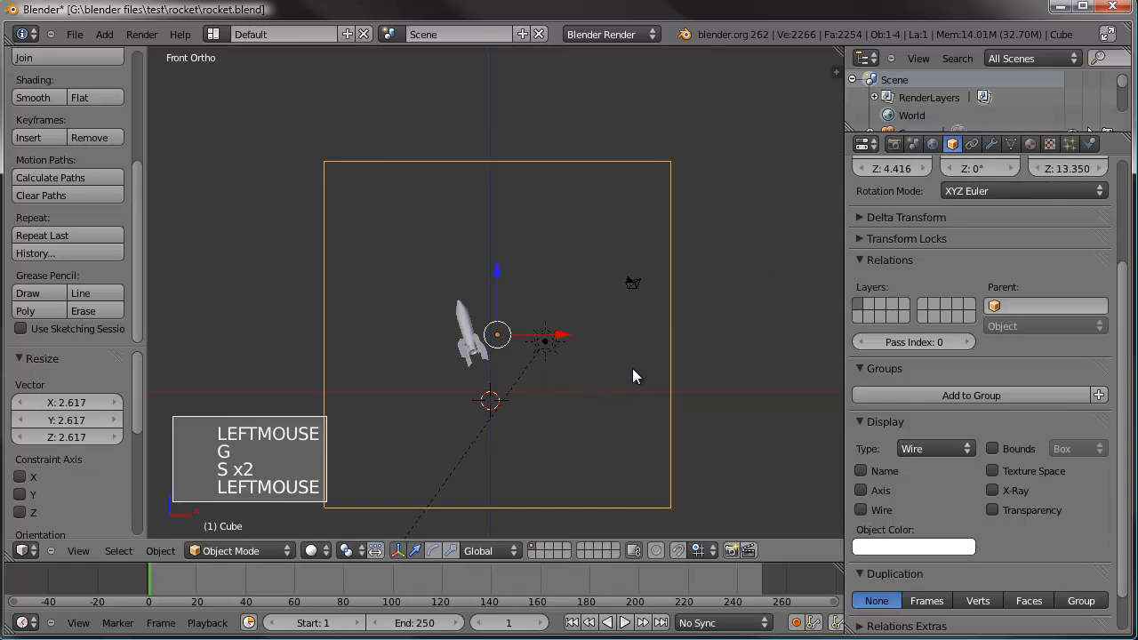
Move the cube up by about 8.688 and right by about 1.915 in X, and scale it by 0.922 along X.
key(g)
key(s)
key(s)
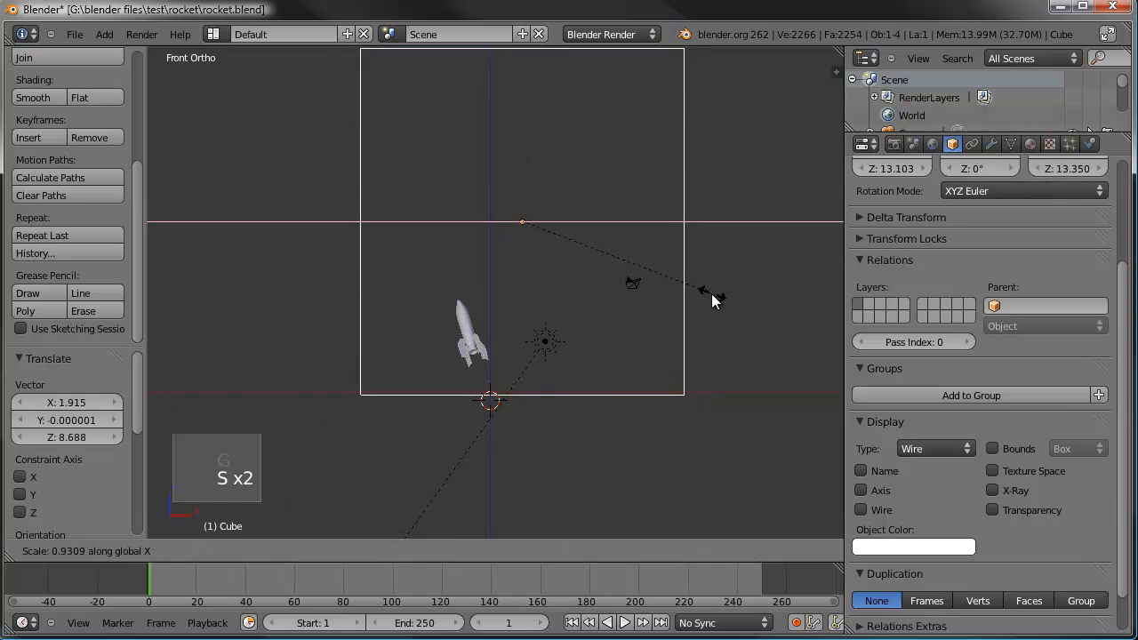
click(566, 354)
Examine from the side, front and angled views how the wireframe cube encloses the rocket and its flight path.
middle_drag(565, 354, 718, 373)
key(KP_3)
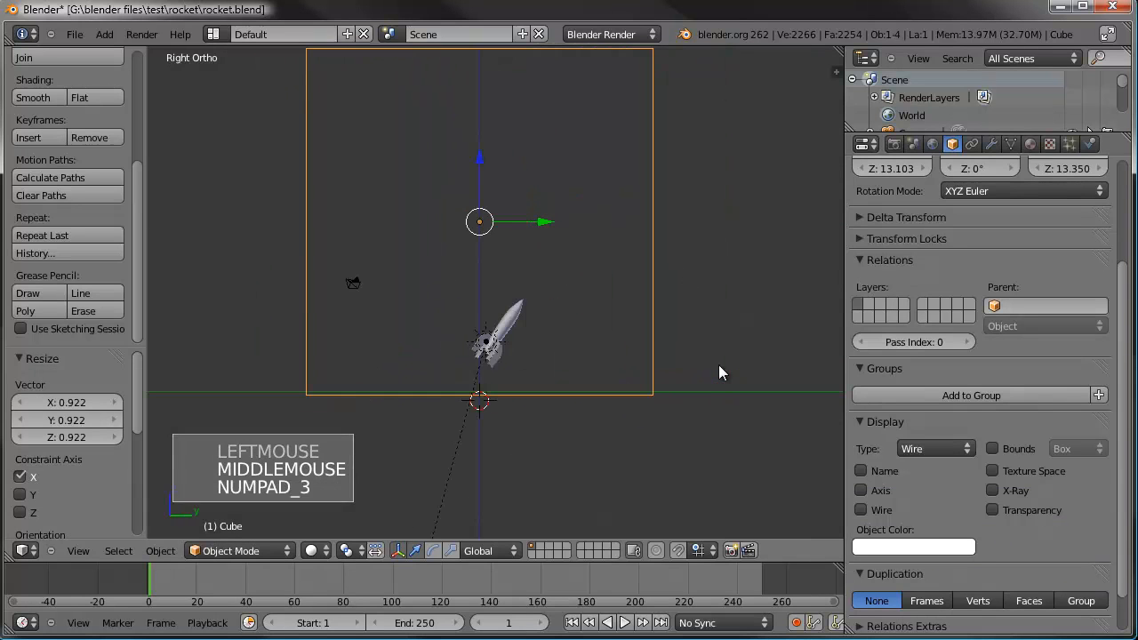
key(KP_1)
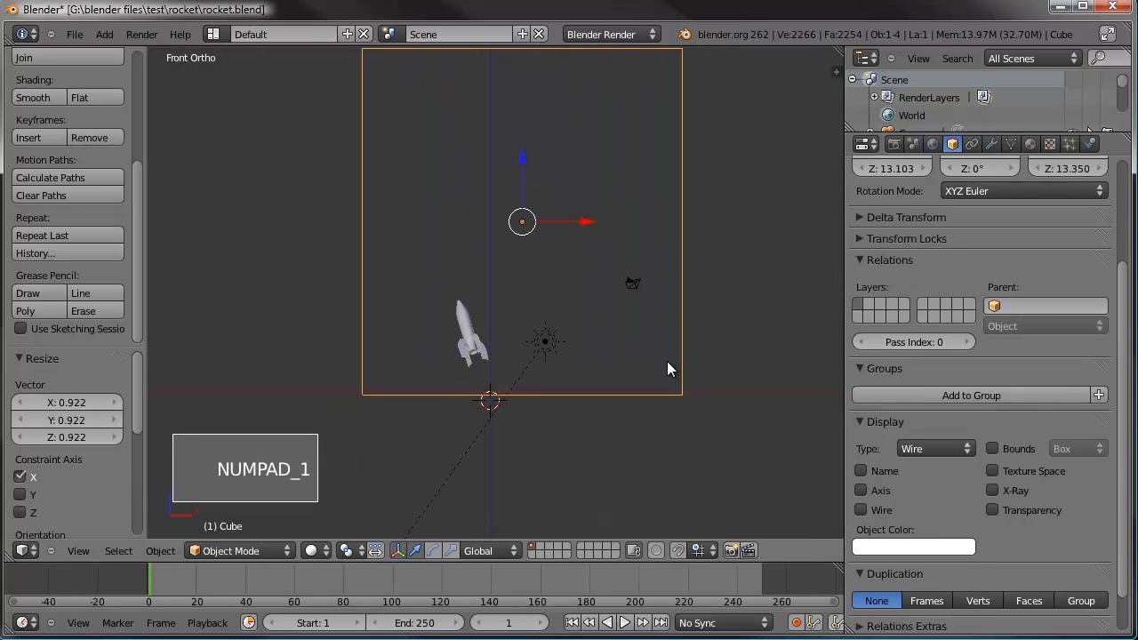
scroll(667, 365, down, 2)
shift+middle_drag(667, 365, 662, 402)
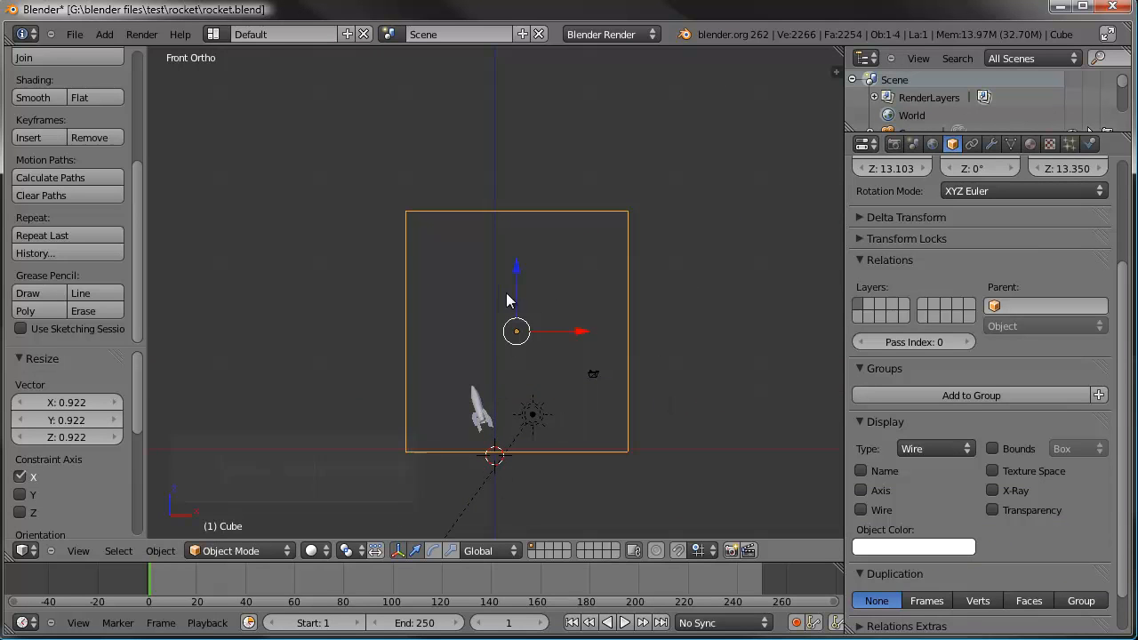
middle_drag(469, 397, 610, 427)
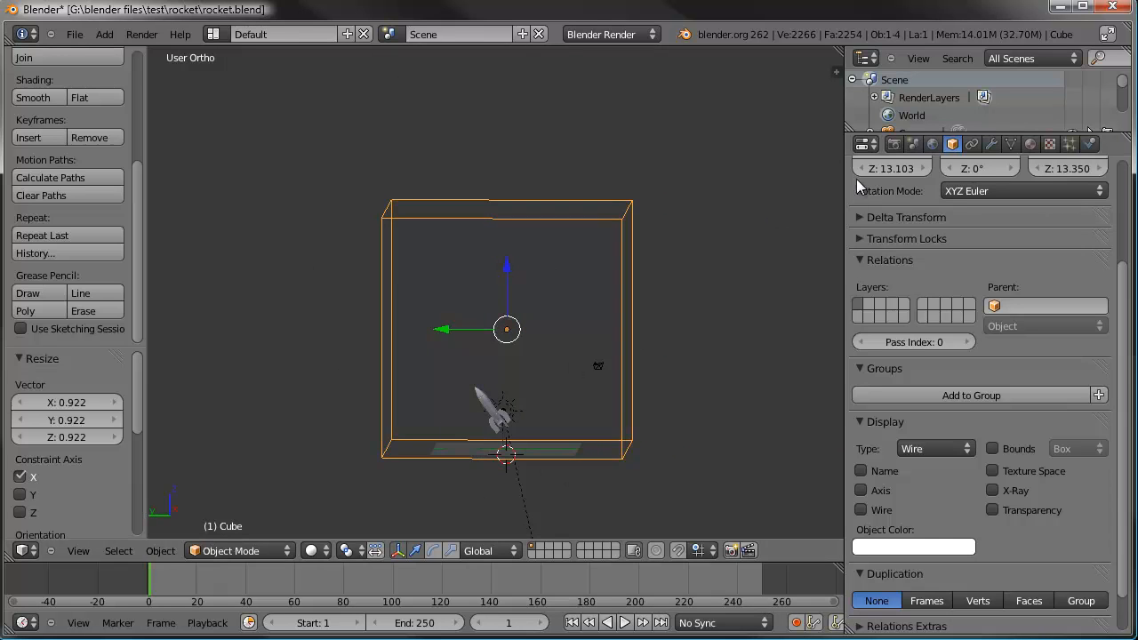
middle_drag(691, 292, 657, 296)
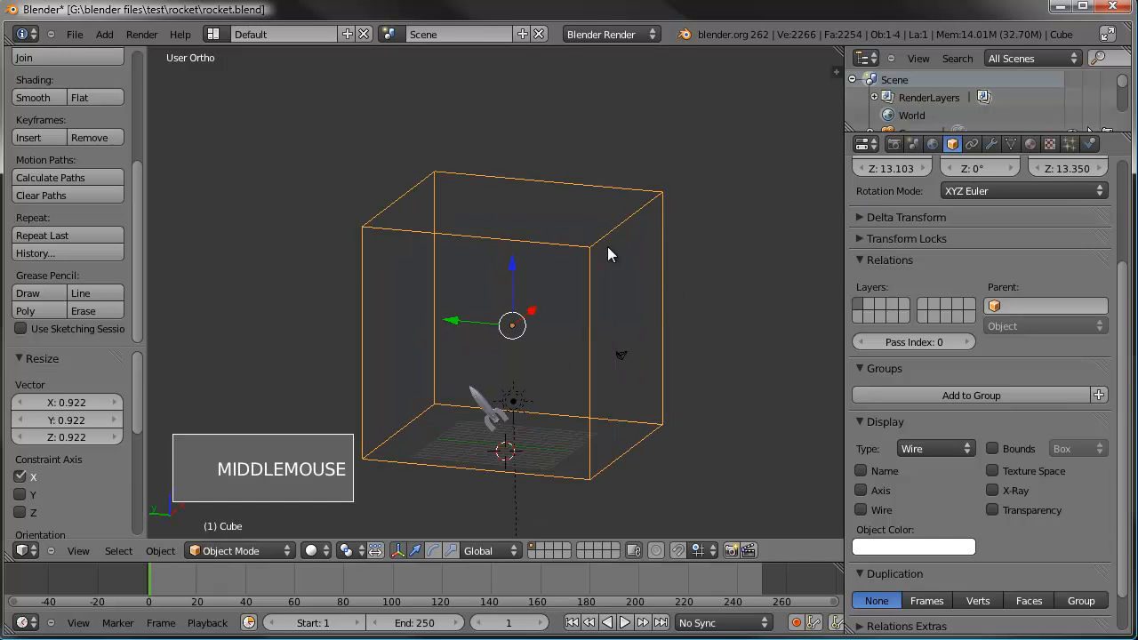
mouse_move(607, 237)
middle_down()
mouse_move(564, 261)
mouse_move(597, 251)
mouse_move(597, 225)
mouse_move(589, 229)
middle_up()
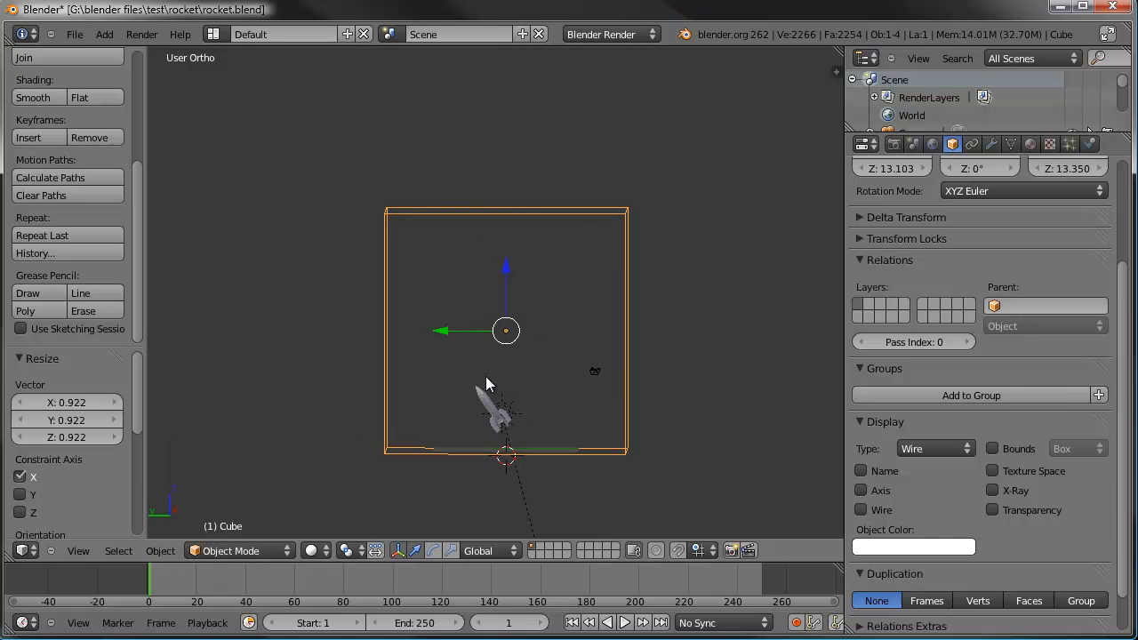
Enlarge the cube uniformly to a Z scale of about 15.95 and move it about 10.048 along Y.
right_click(583, 211)
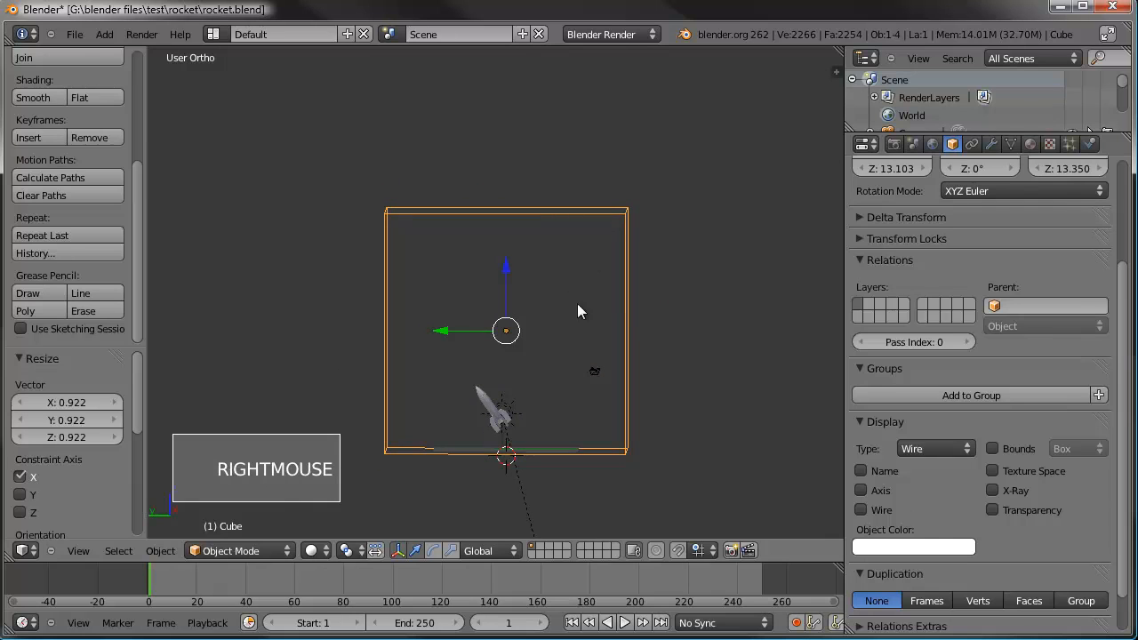
key(s)
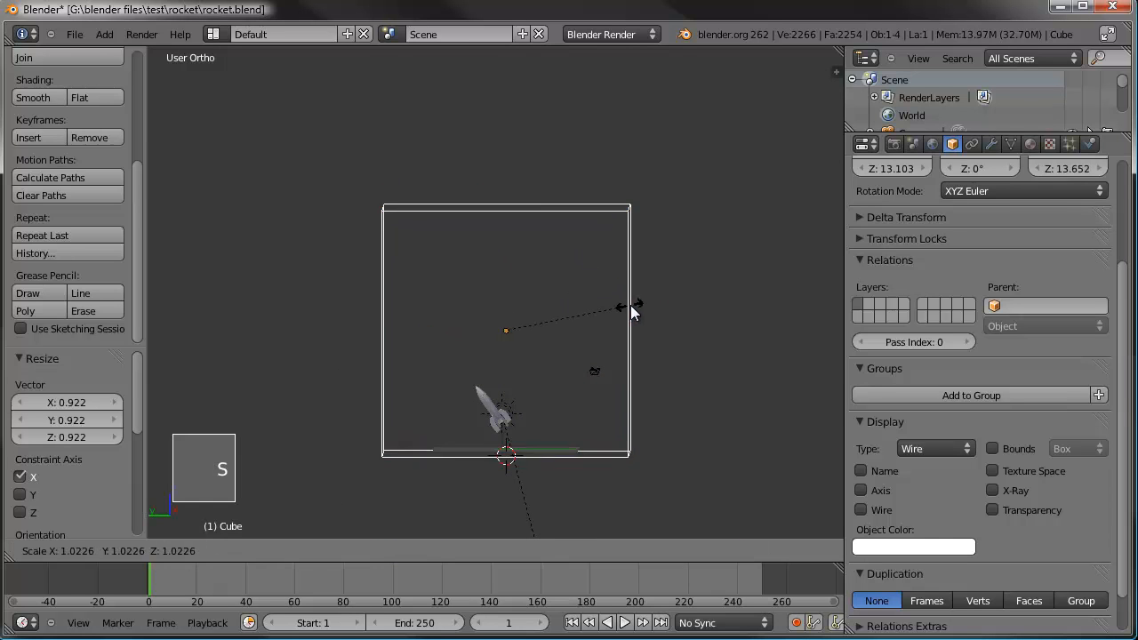
click(638, 296)
middle_drag(634, 294, 446, 384)
key(KP_7)
drag(517, 260, 527, 169)
In right view, stretch the cube by about 1.519 along Y and move it forward in Y and up to about Z 14.778.
shift+middle_drag(537, 227, 538, 339)
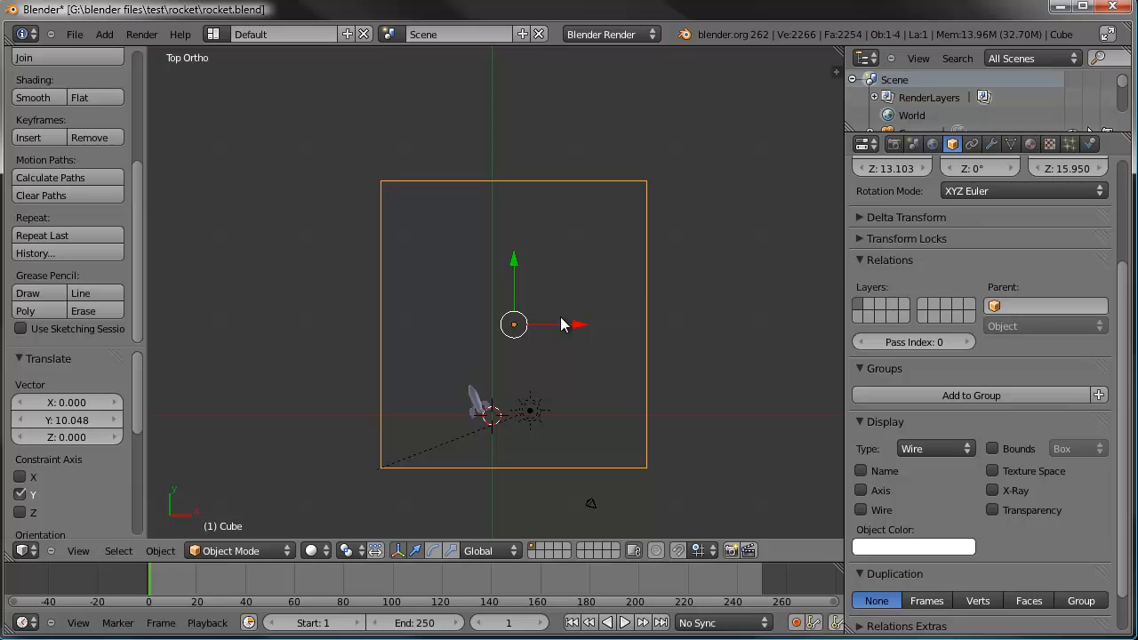
middle_drag(456, 372, 619, 250)
key(KP_1)
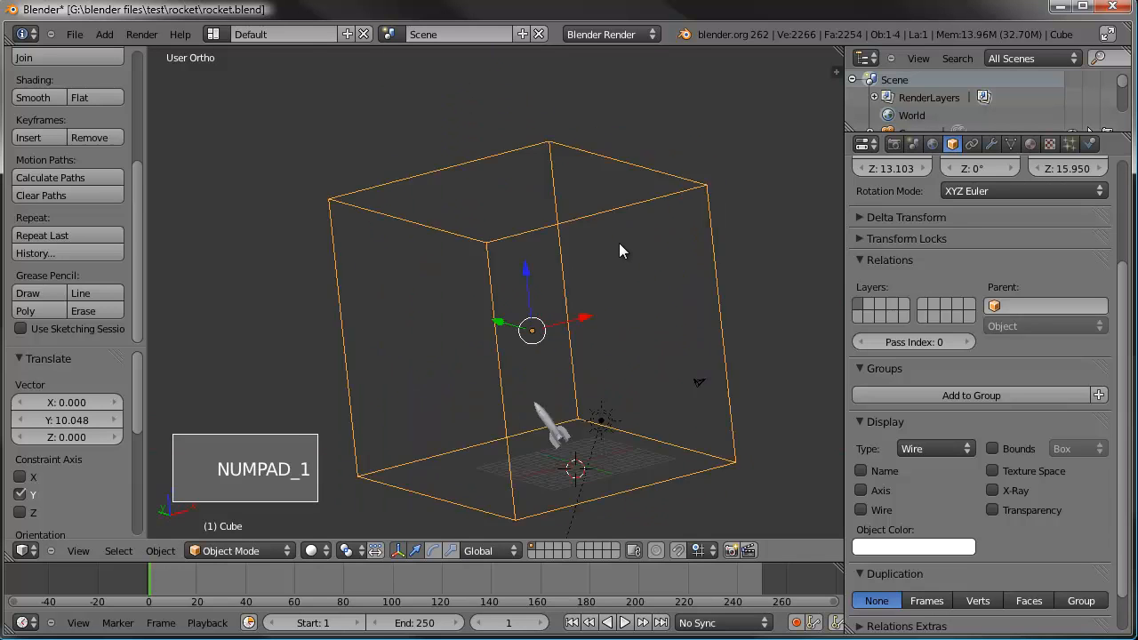
key(KP_3)
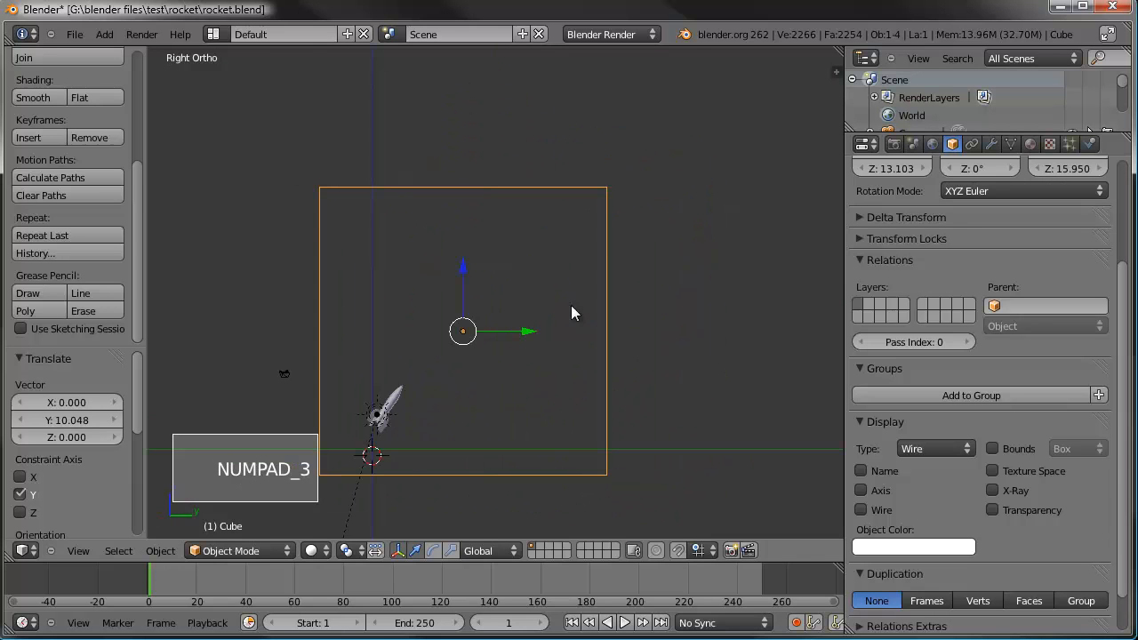
key(s)
key(y)
click(594, 324)
key(g)
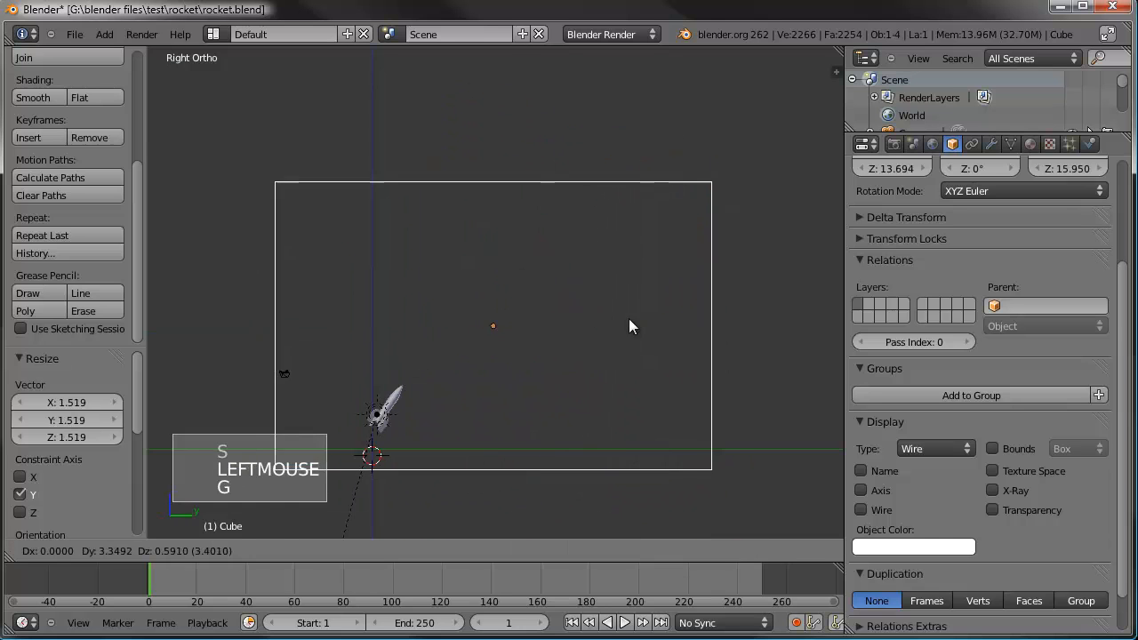
click(672, 309)
Shift the cube along the Y axis and scale it up uniformly by about 1.162.
middle_drag(497, 329, 420, 407)
key(g)
key(y)
click(584, 332)
key(s)
key(s)
click(649, 332)
Stretch the cube by about 1.225 along Y and move it about 8.985 along Y.
middle_drag(531, 361, 569, 418)
middle_drag(569, 417, 567, 361)
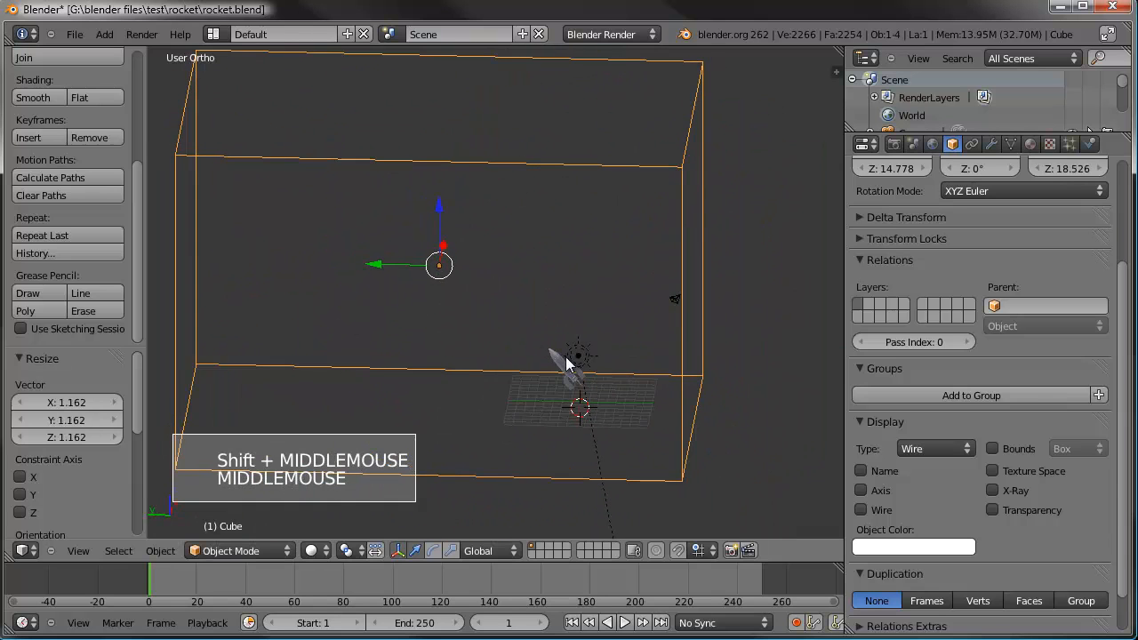
key(s)
key(y)
click(579, 362)
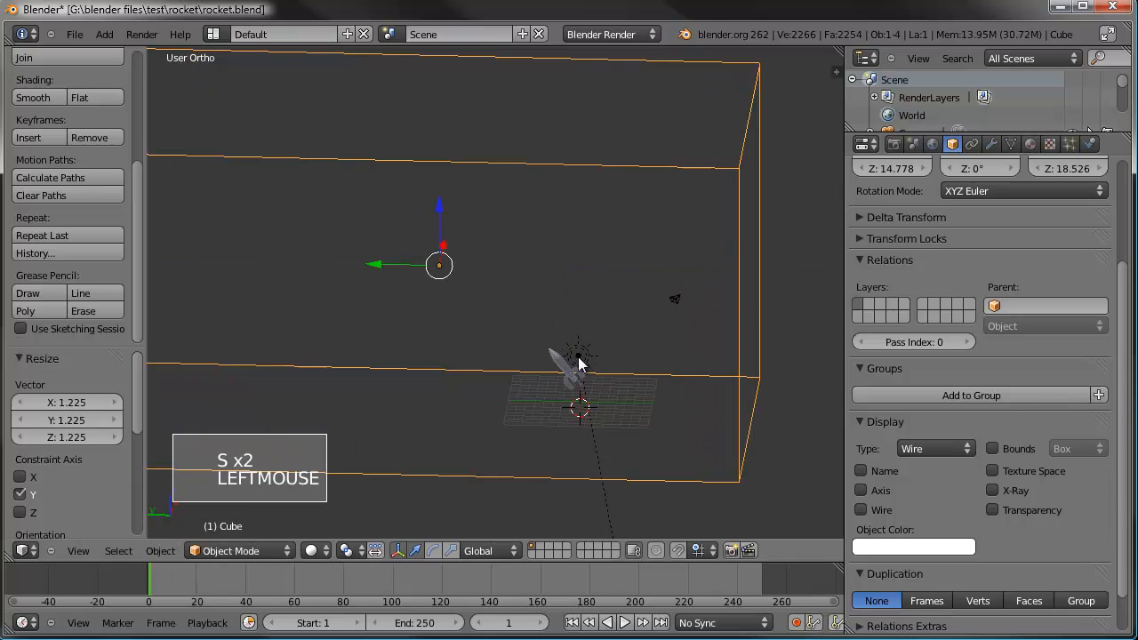
drag(408, 275, 325, 265)
middle_drag(325, 265, 641, 308)
scroll(560, 312, down, 2)
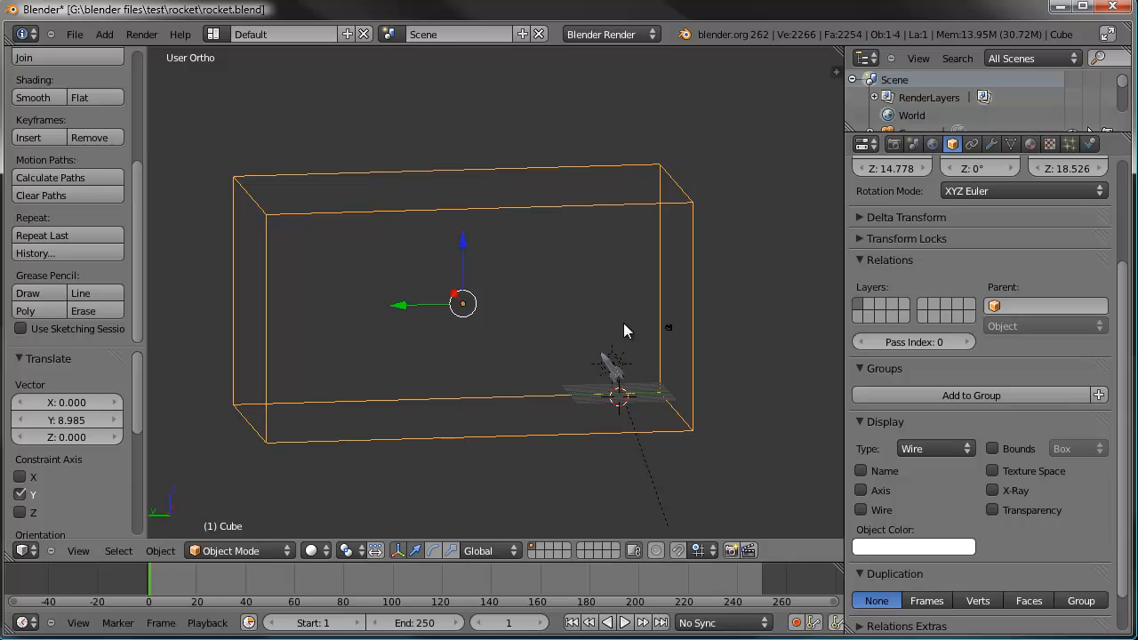
middle_drag(624, 324, 412, 333)
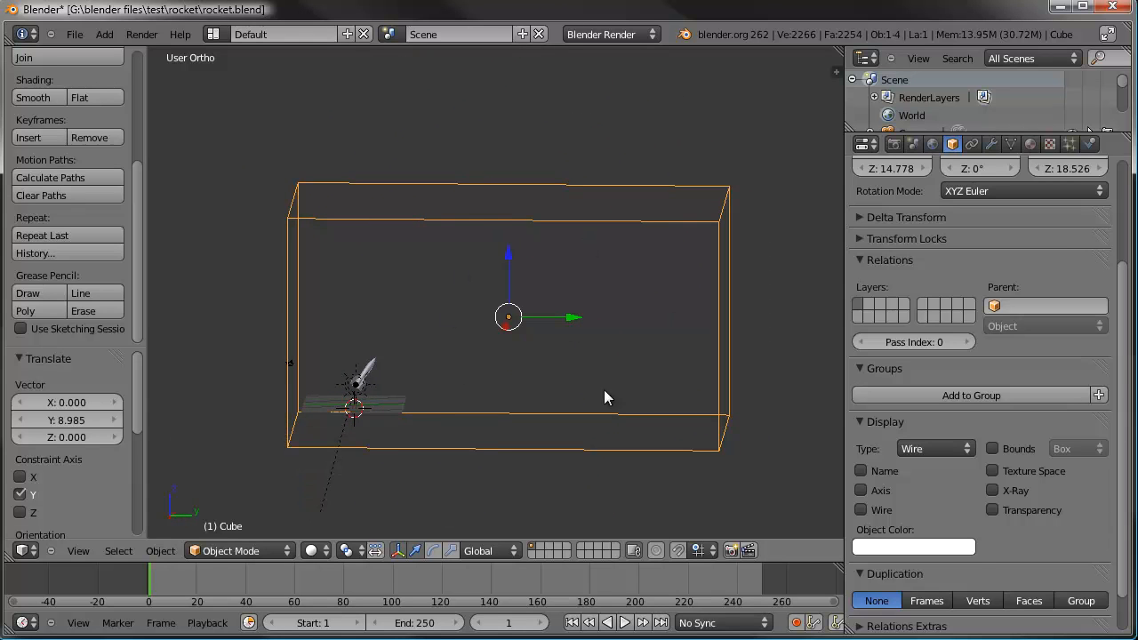
middle_drag(794, 307, 506, 379)
shift+middle_drag(571, 204, 660, 246)
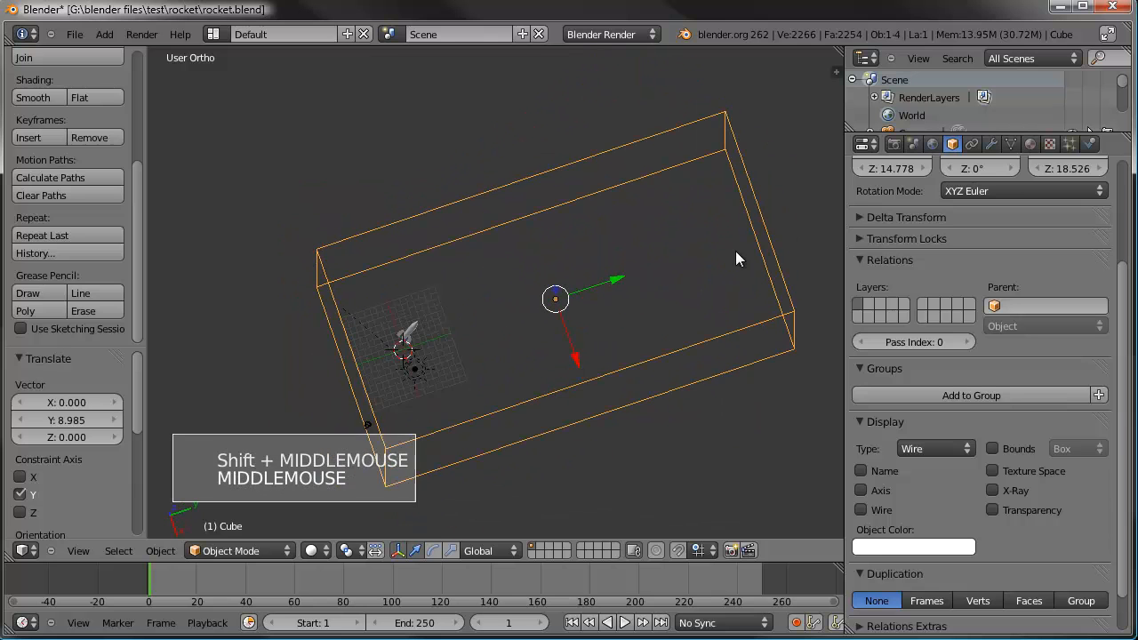
scroll(659, 244, up, 2)
shift+middle_drag(659, 243, 650, 270)
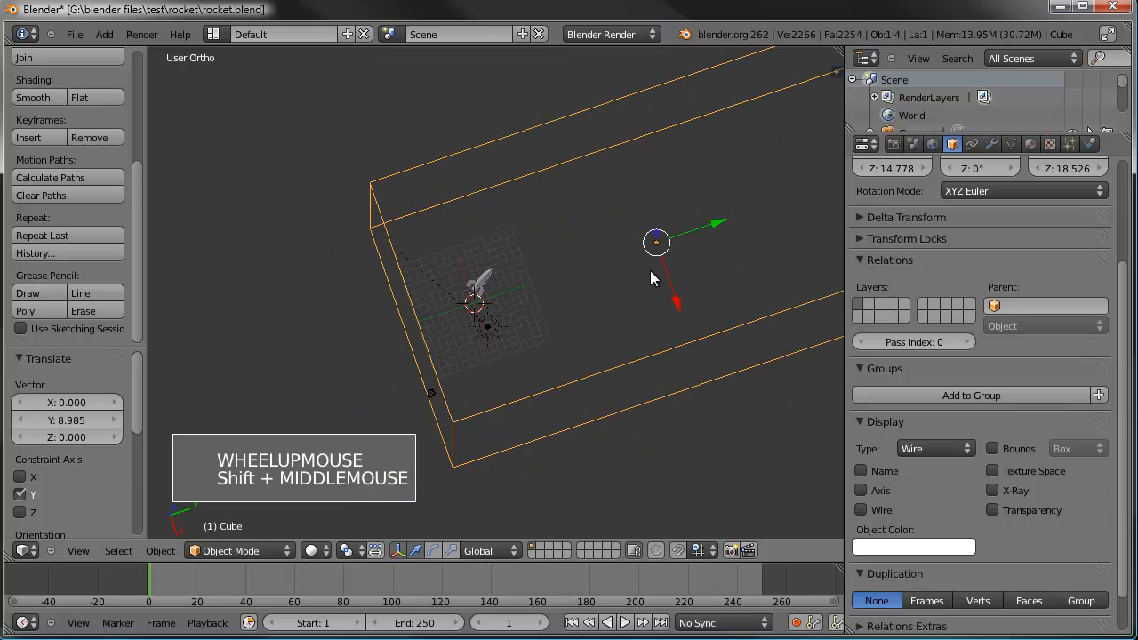
key(KP_3)
scroll(550, 350, up, 3)
shift+middle_drag(550, 350, 533, 294)
right_click(532, 294)
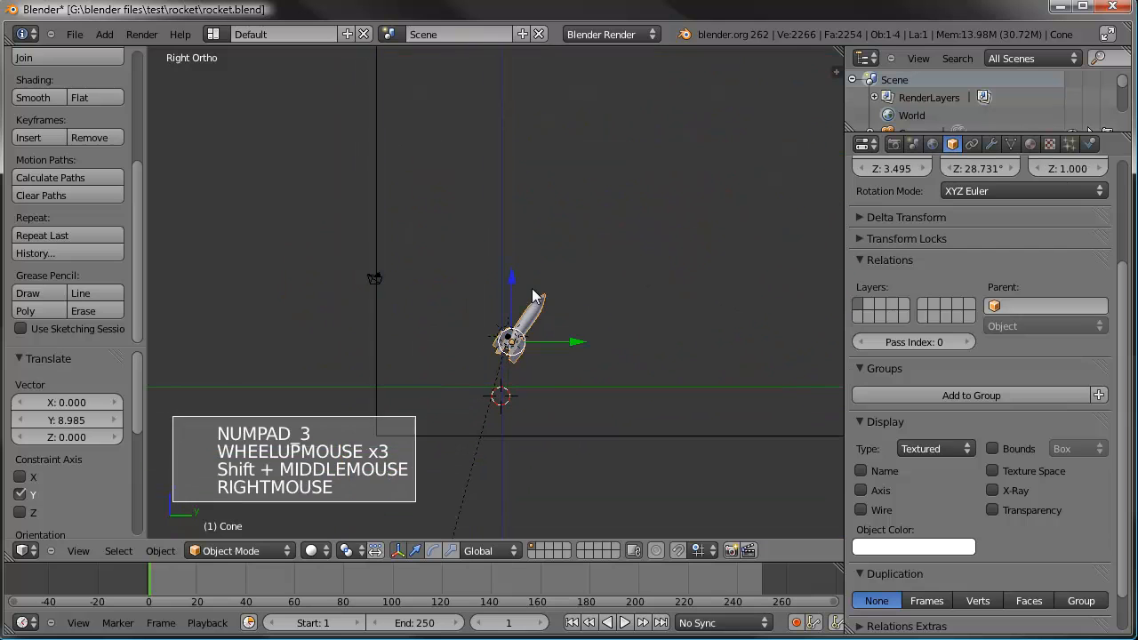
key(shift+d)
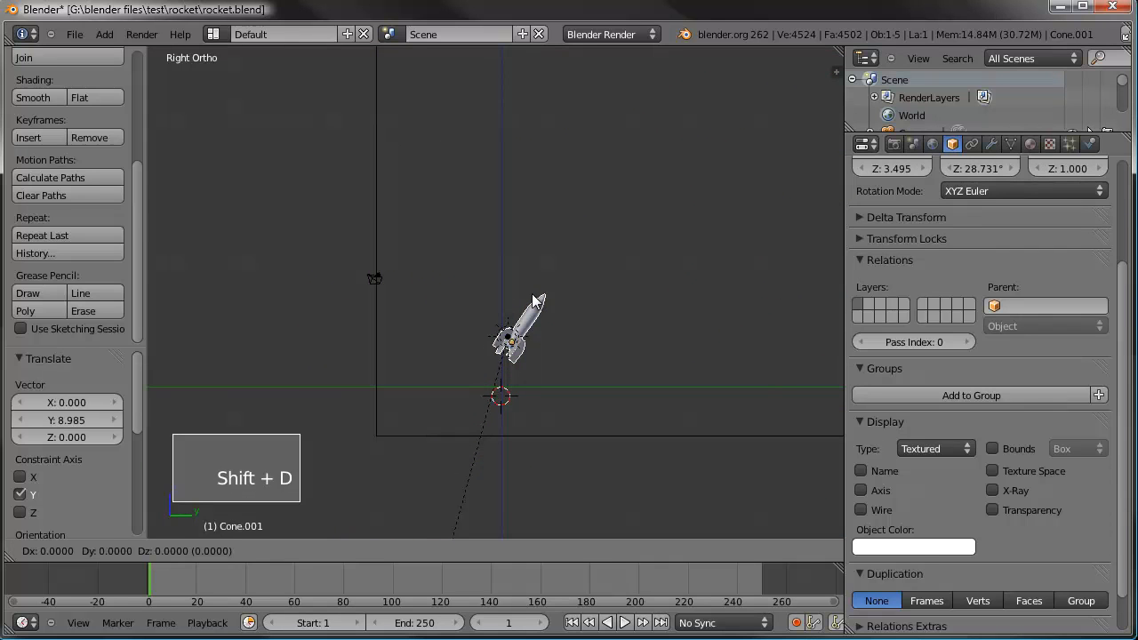
right_click(533, 300)
key(Delete)
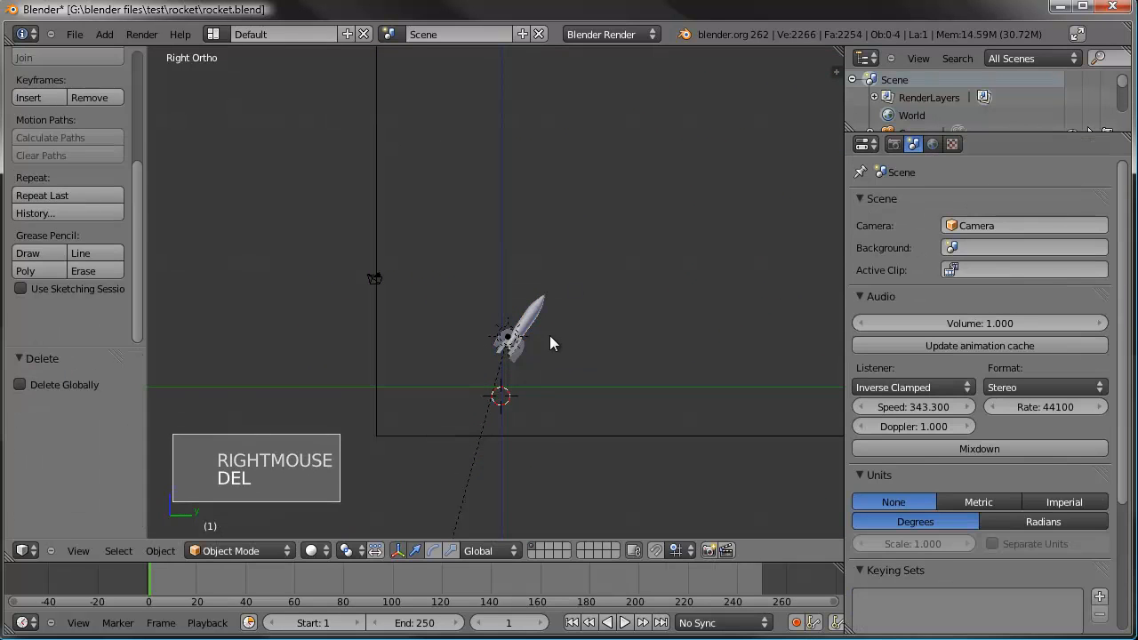
Try to snap the 3D cursor to the selection.
shift+middle_drag(558, 315, 519, 314)
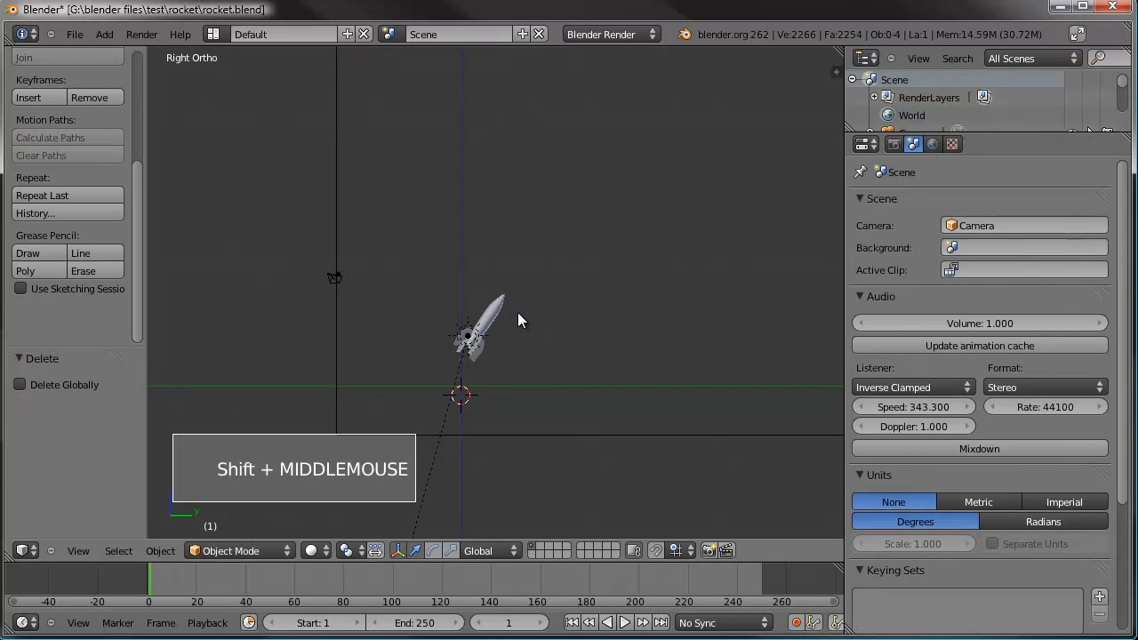
key(shift+s)
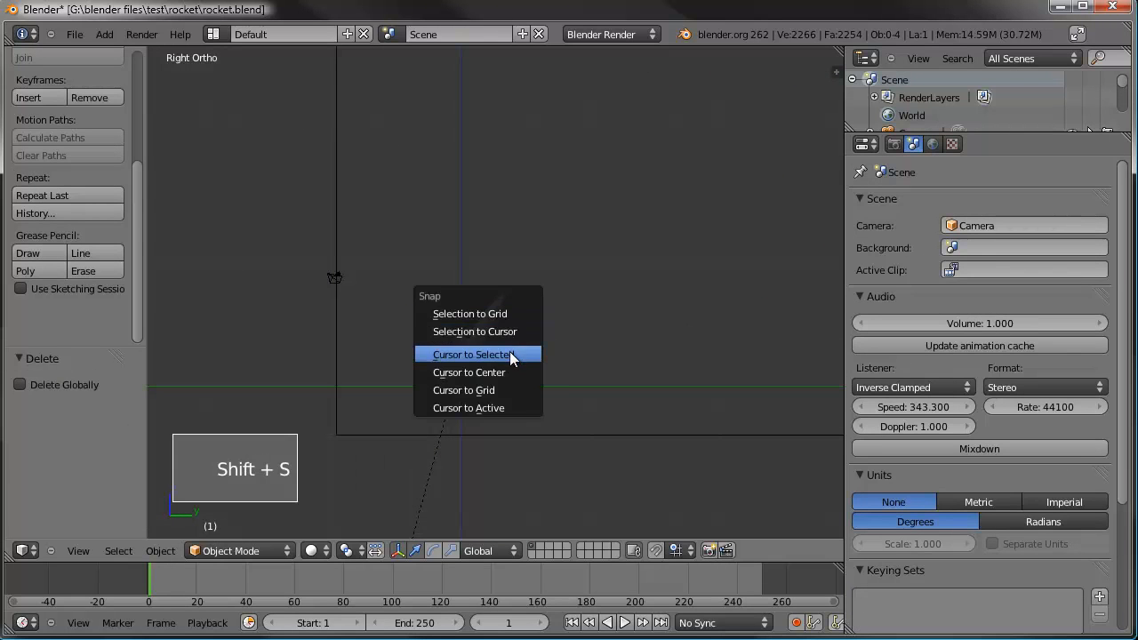
click(510, 353)
scroll(510, 317, down, 2)
middle_drag(510, 318, 544, 373)
scroll(528, 356, up, 4)
right_click(488, 356)
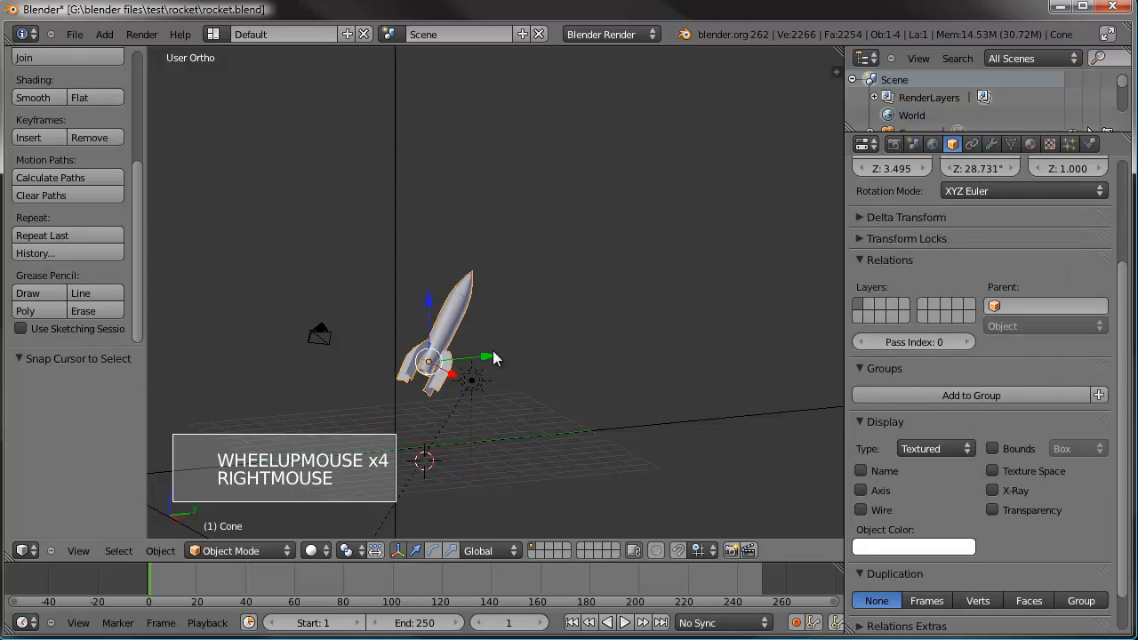
key(shift+d)
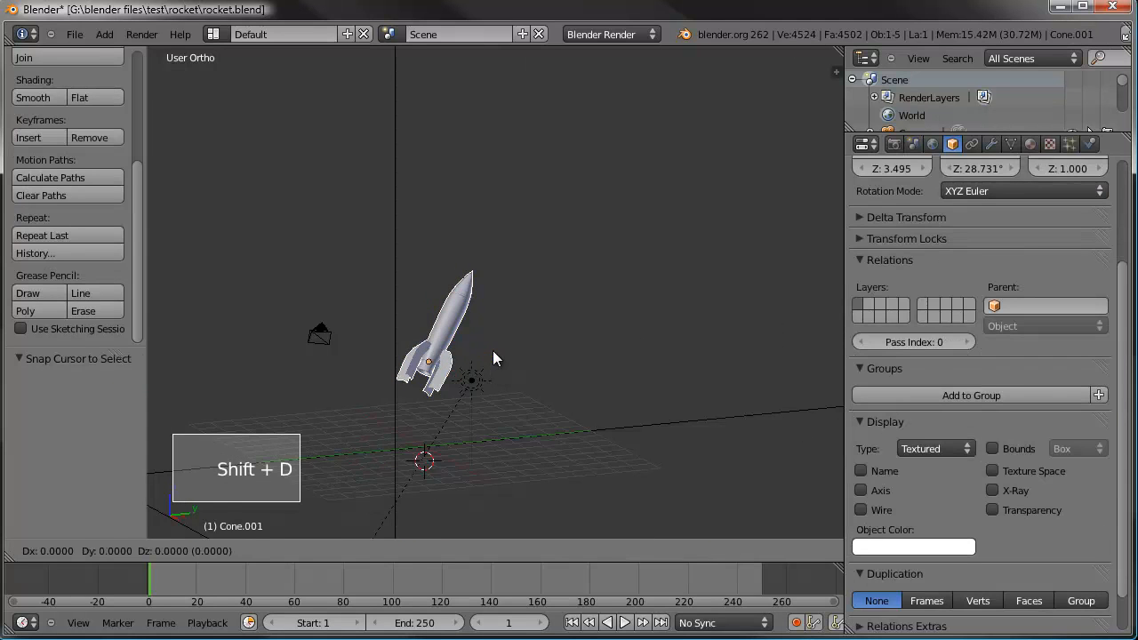
right_click(492, 350)
key(Delete)
click(493, 350)
Snap the 3D cursor to the rocket and add a Bezier curve there.
right_click(471, 315)
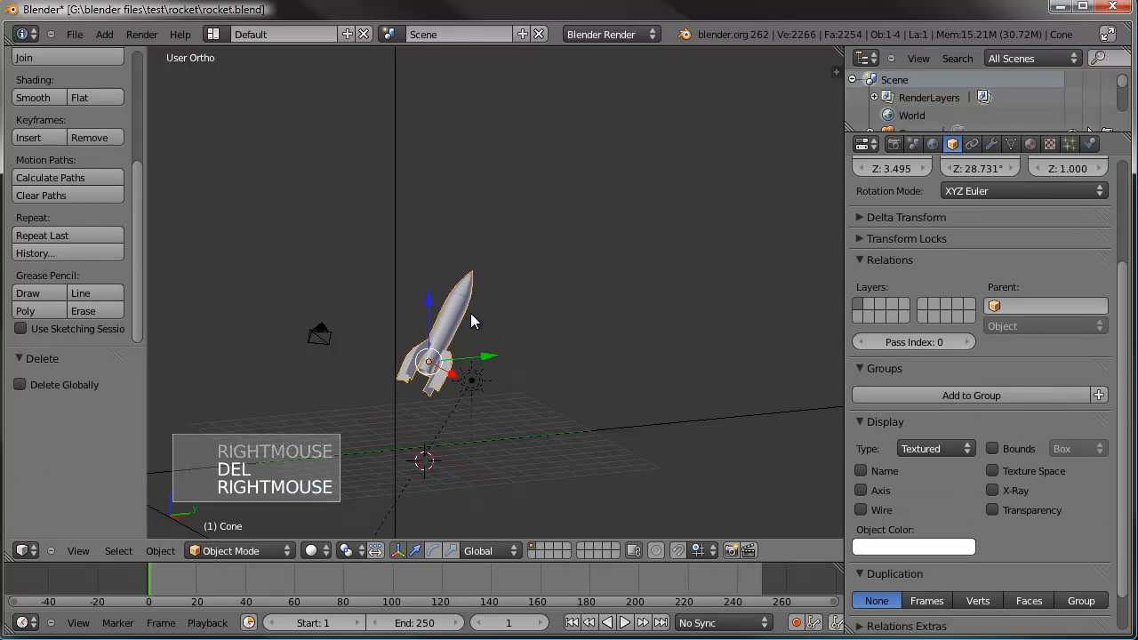
key(shift+s)
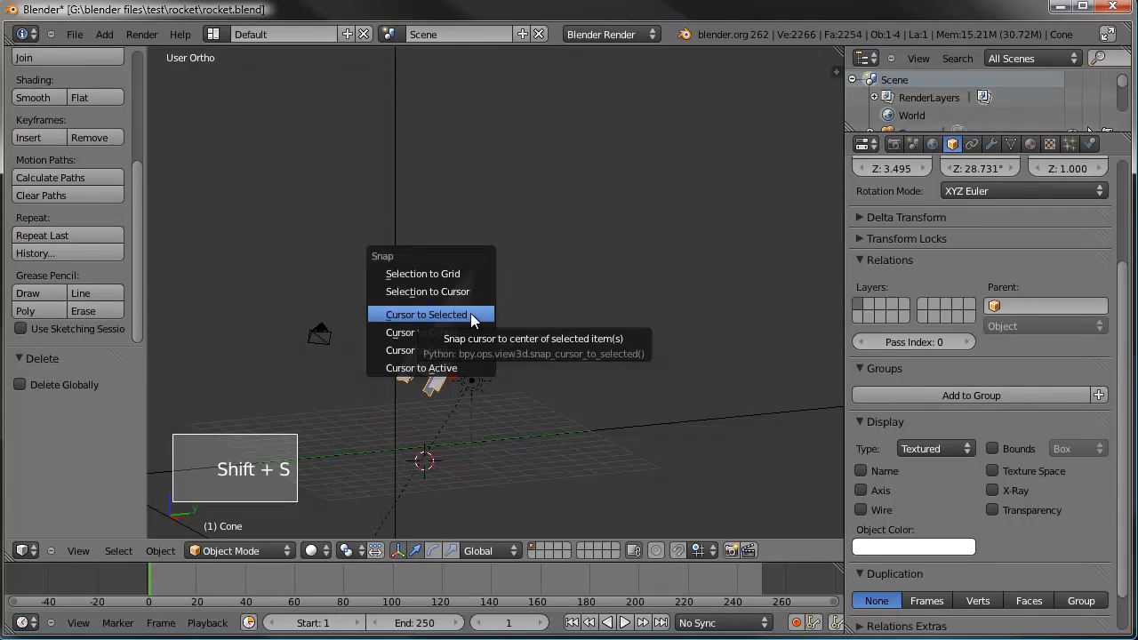
click(470, 314)
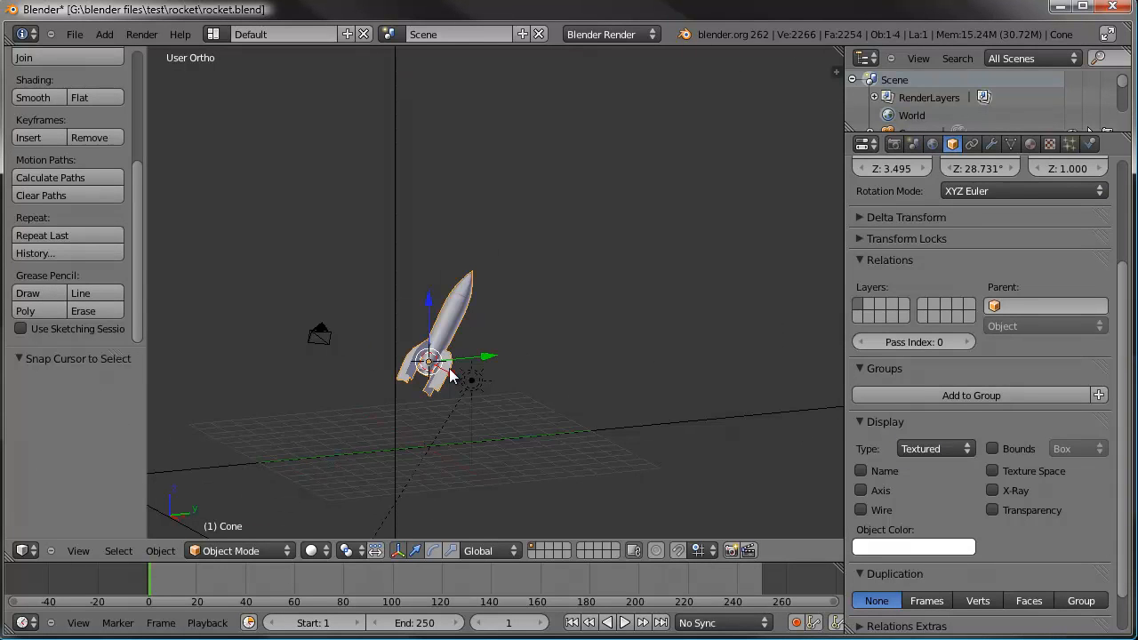
key(shift+a)
mouse_move(450, 375)
mouse_move(414, 387)
click(501, 387)
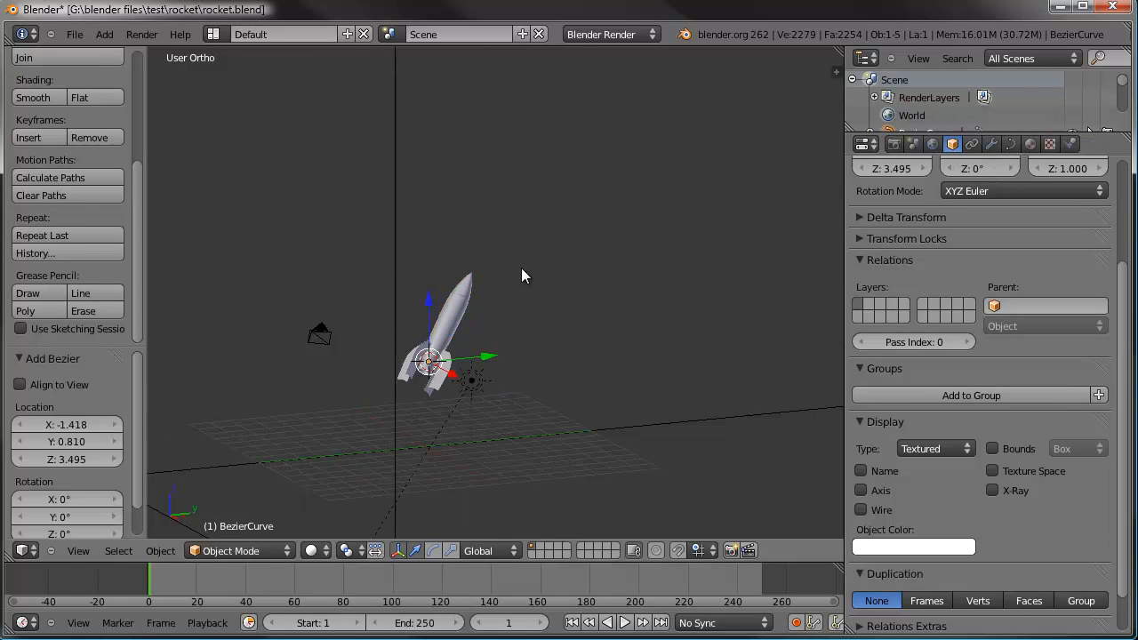
In Edit Mode, enlarge the whole curve and move it about 1.684 in X, 9.955 in Y and 0.368 in Z.
key(Tab)
scroll(495, 307, down, 2)
middle_drag(495, 306, 503, 301)
key(s)
key(s)
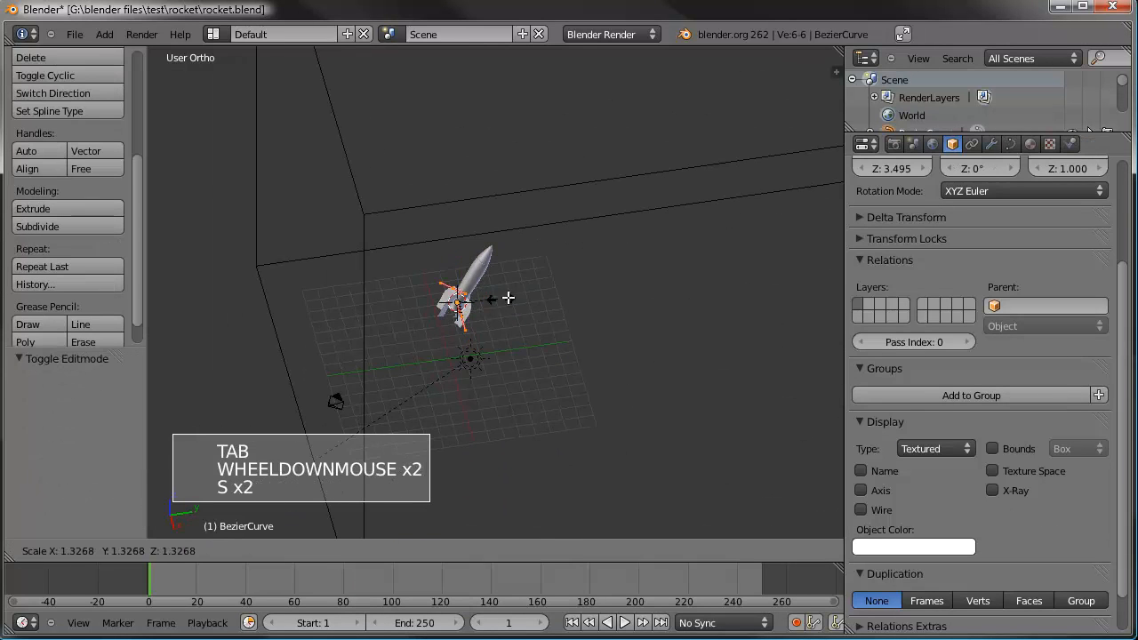
click(759, 142)
key(g)
click(622, 302)
Rotate the whole curve about -87.35° in the view and trackball-rotate it about 33.23° by 26.36°.
middle_drag(622, 302, 535, 338)
scroll(593, 350, up, 7)
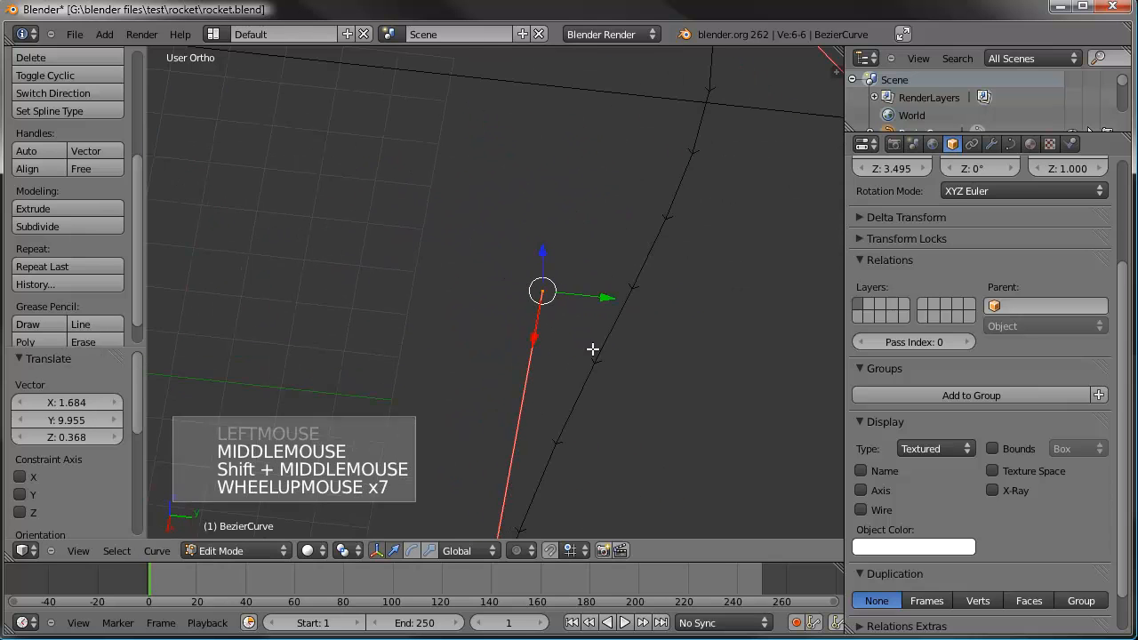
scroll(539, 376, down, 5)
key(r)
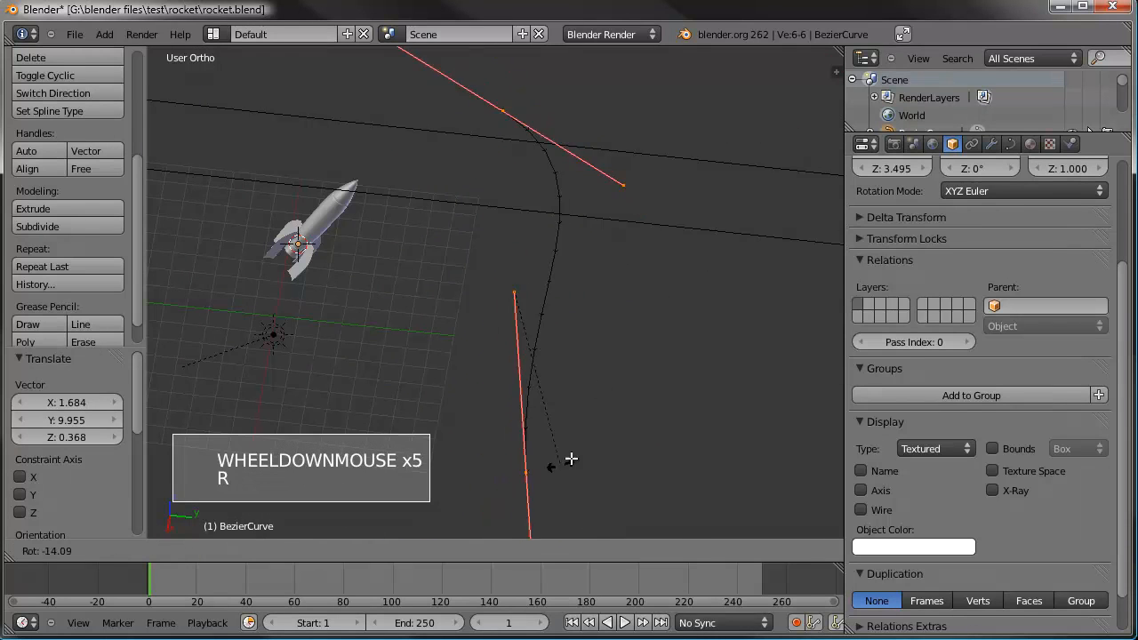
click(684, 310)
key(r)
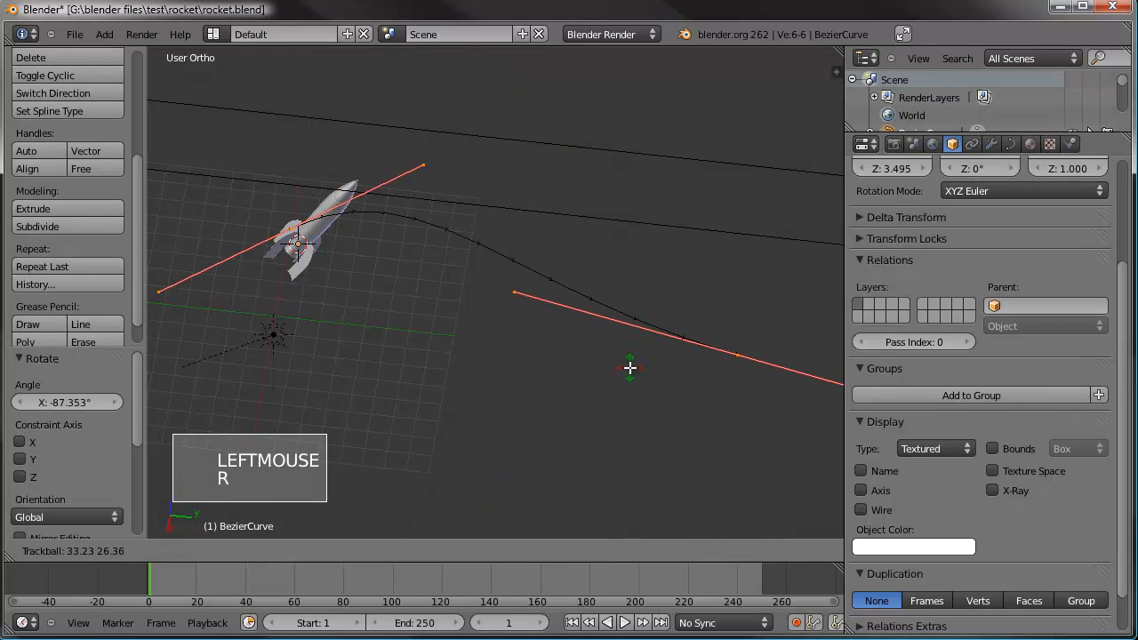
click(630, 368)
Snap the curve's start point, beside the rocket, to the 3D cursor.
right_click(298, 235)
middle_drag(324, 281, 377, 270)
key(shift+s)
key(shift+s)
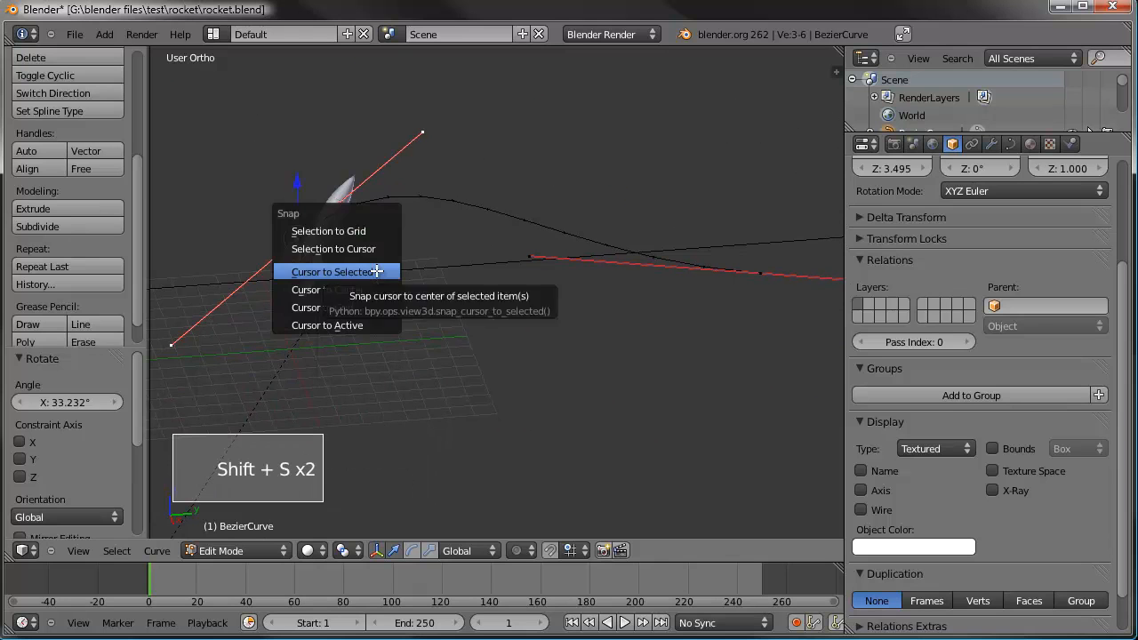
click(375, 249)
scroll(374, 266, down, 3)
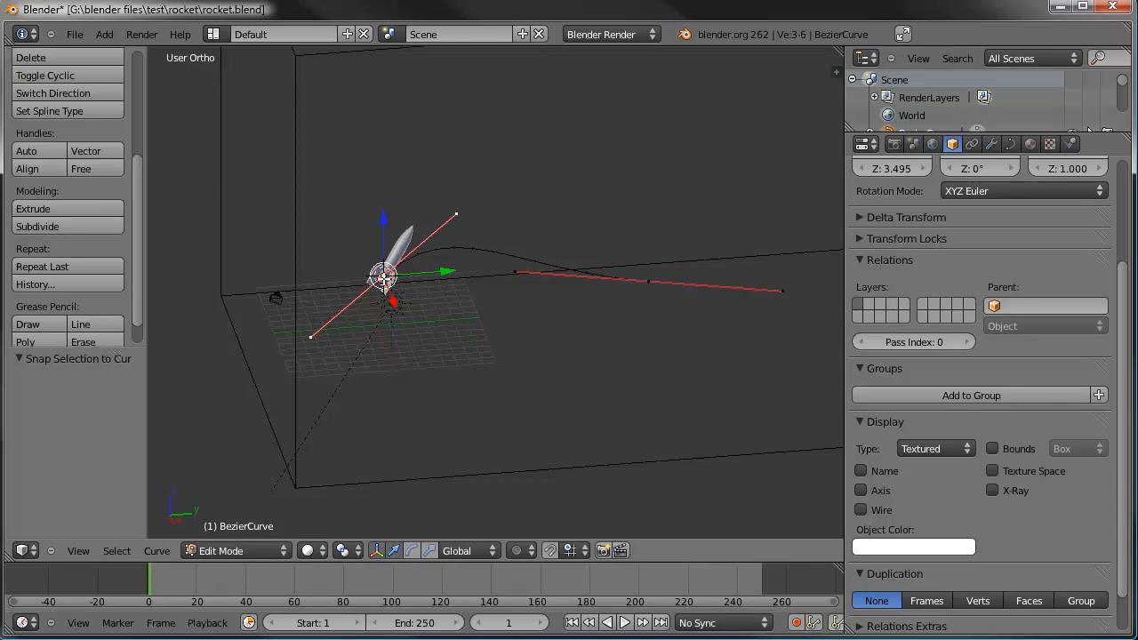
Move the curve's end point about 3.385 in X, 22.445 in Y and 0.849 in Z inside the cube.
scroll(520, 285, down, 3)
shift+middle_drag(521, 285, 368, 282)
right_click(439, 286)
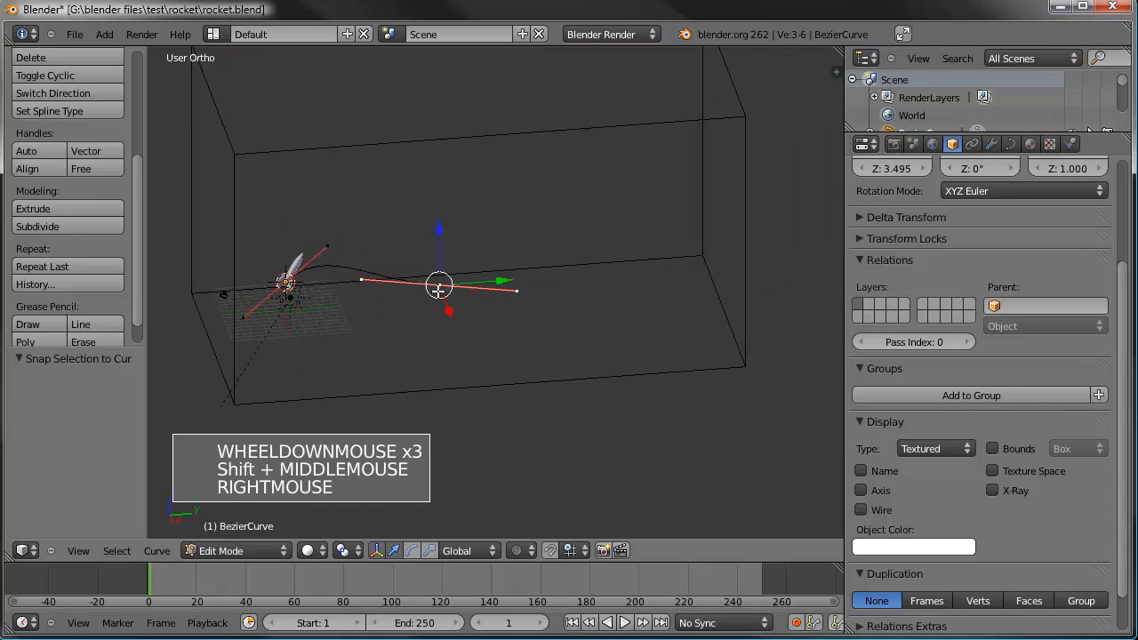
key(g)
key(g)
click(599, 290)
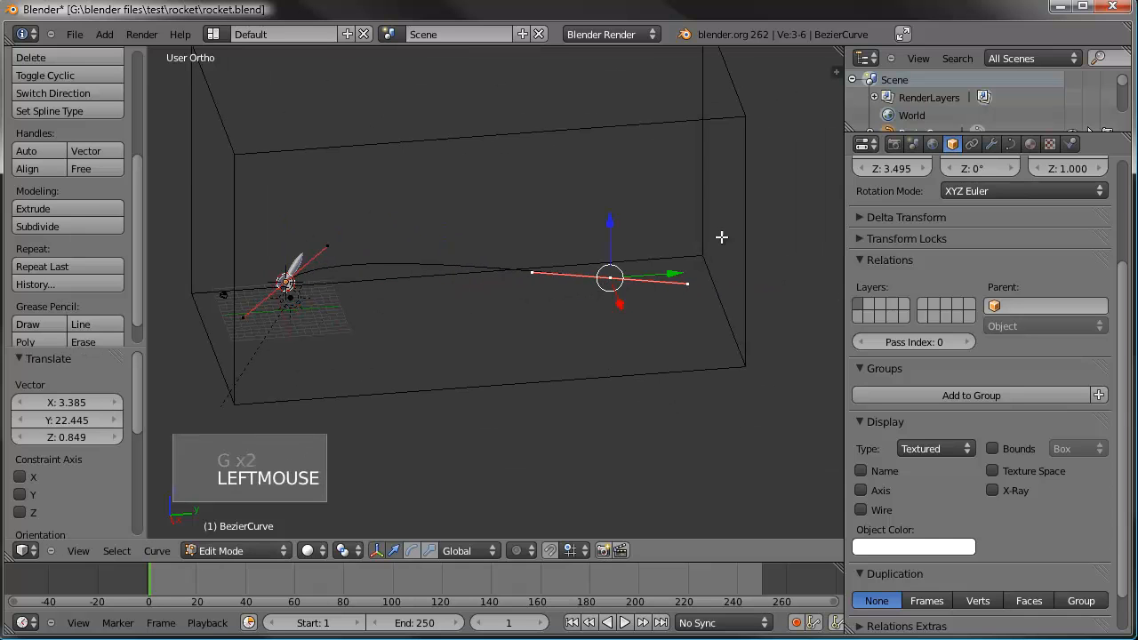
Scale the end point's handles by about 1.668 and rotate them about 30.16°.
key(s)
key(s)
click(698, 302)
key(r)
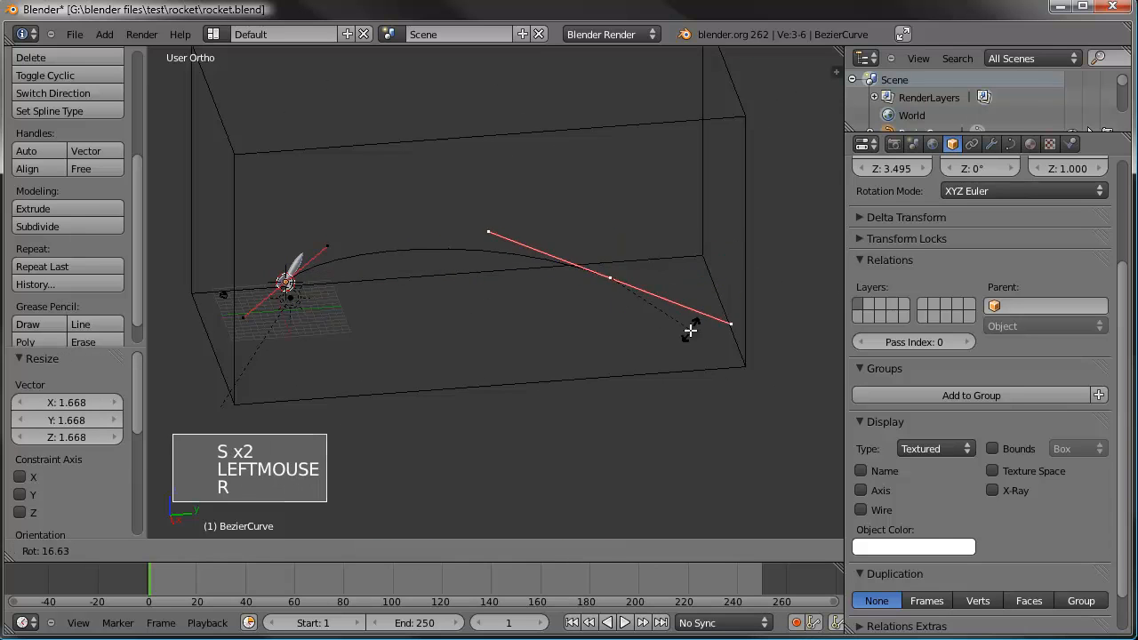
click(645, 332)
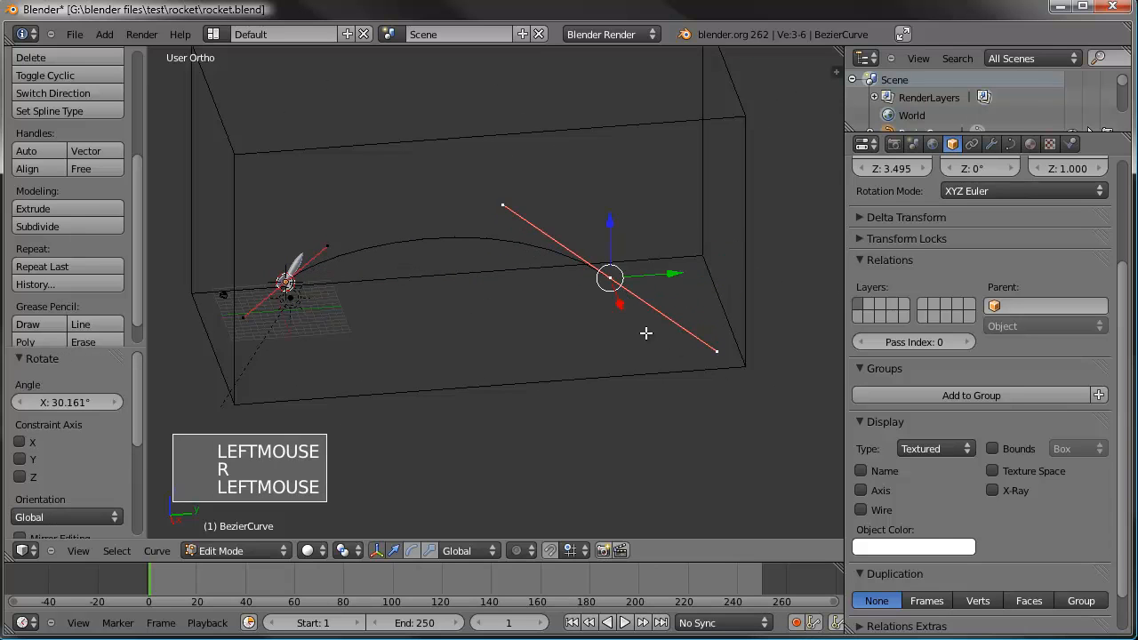
Select the curve's start and end points and subdivide the segment between them.
click(297, 275)
middle_drag(417, 275, 506, 267)
shift+right_click(584, 259)
key(w)
click(584, 259)
Reposition the new middle point, finishing with a shift of about 6.695 in X, 0.084 in Y and -0.997 in Z.
key(g)
key(g)
click(439, 175)
middle_drag(439, 175, 513, 274)
key(g)
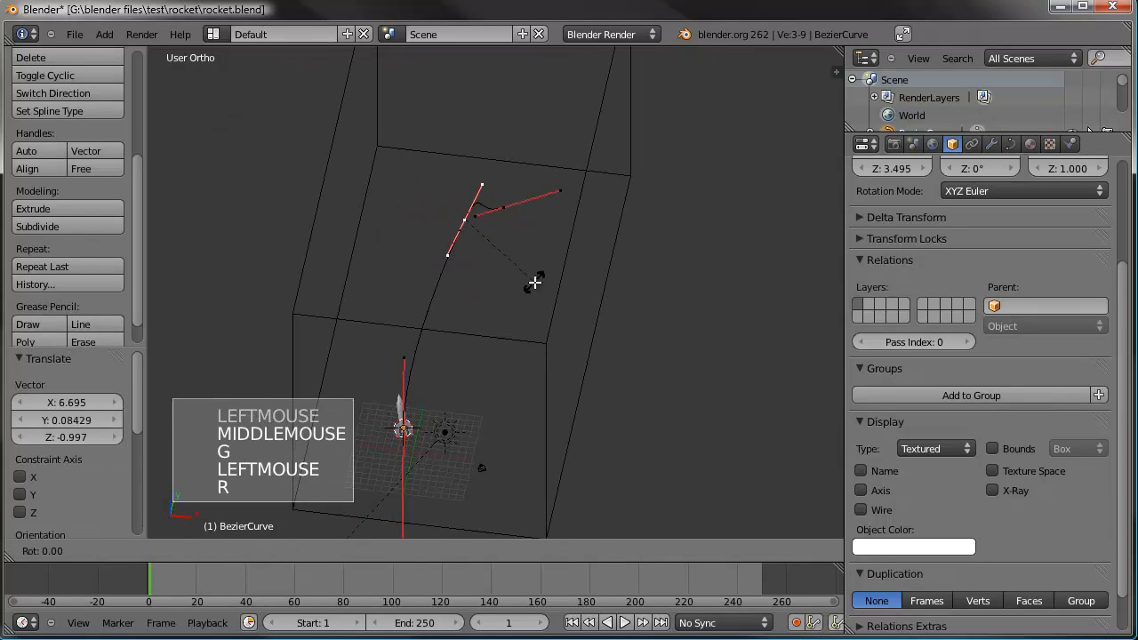
Rotate the middle point about 12.03° and lengthen its handles.
click(533, 259)
key(s)
key(s)
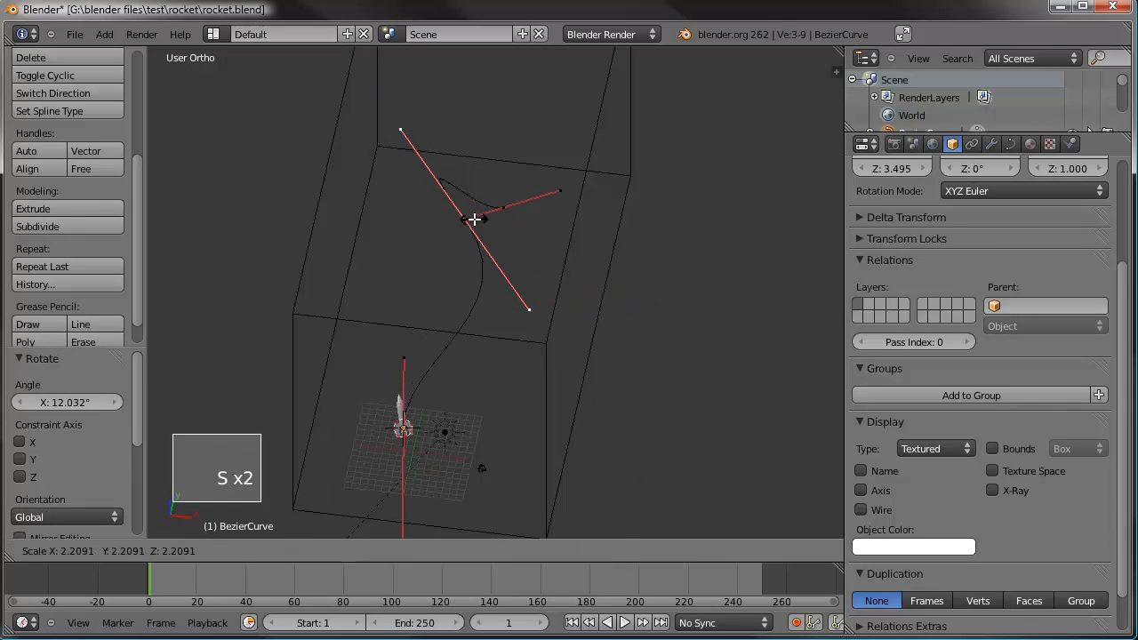
click(481, 226)
Move the middle point's handle about -31.272 in X, 8.717 in Y and 13.547 in Z.
key(g)
key(g)
click(337, 222)
middle_drag(337, 222, 542, 256)
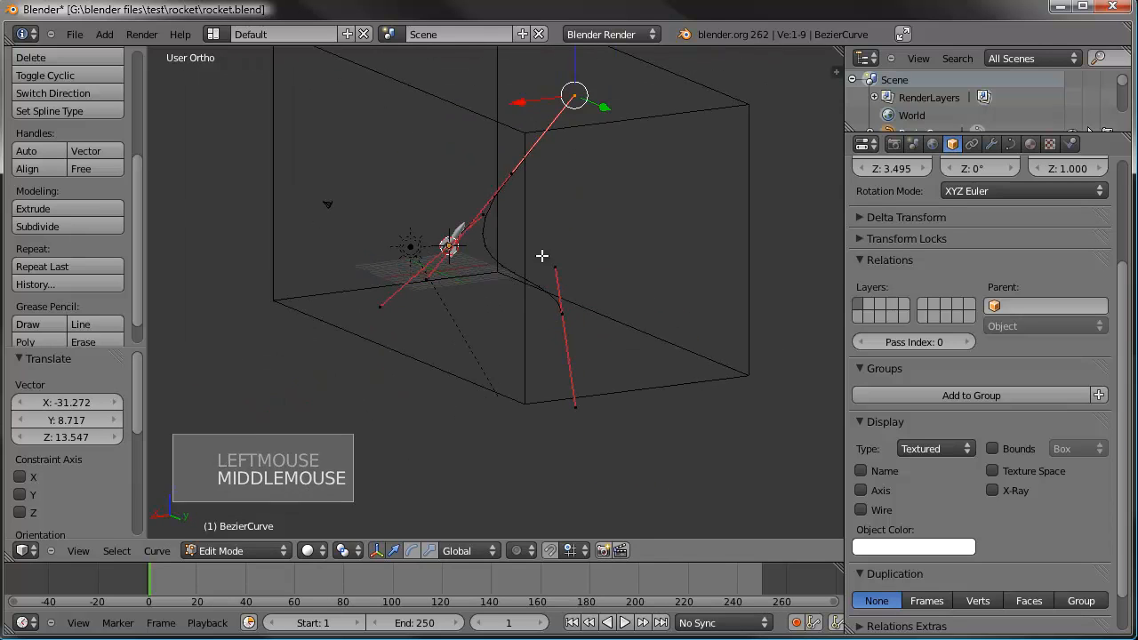
Move the end point's handle about 10.276 in X, -4.869 in Y and -3.107 in Z, and shift it once more to flatten it.
key(r)
key(r)
right_click(553, 264)
key(g)
key(g)
click(509, 271)
key(g)
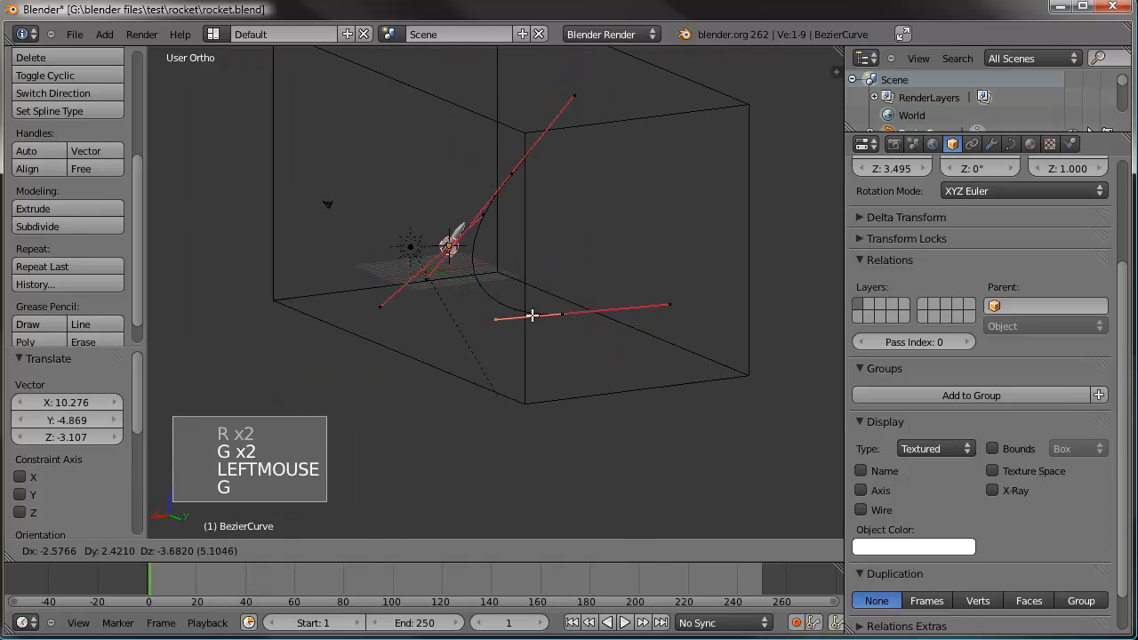
click(551, 323)
Move the curve's end point about -6.327 in X, 3.946 in Y and -1.611 in Z.
key(g)
key(g)
click(609, 333)
middle_drag(610, 333, 357, 341)
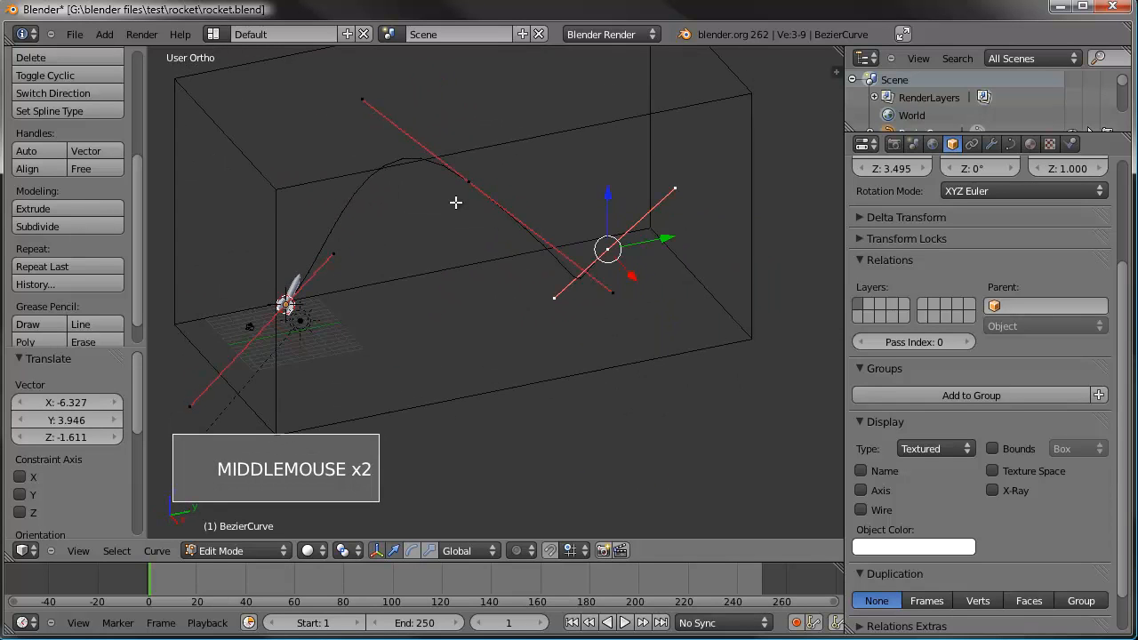
Rescale the middle point's handles and reposition the point to reshape the curve's peak.
middle_drag(519, 286, 607, 223)
key(s)
key(s)
click(486, 195)
key(g)
key(s)
key(s)
click(515, 175)
Rotate the middle point and move it about -0.751 in X, 4.487 in Y and 2.531 in Z.
middle_drag(516, 176, 465, 269)
key(r)
click(502, 269)
key(g)
click(526, 246)
Extrude a new point upward from the curve's end point and rotate its handles.
middle_drag(526, 247, 635, 313)
right_click(639, 315)
key(e)
key(e)
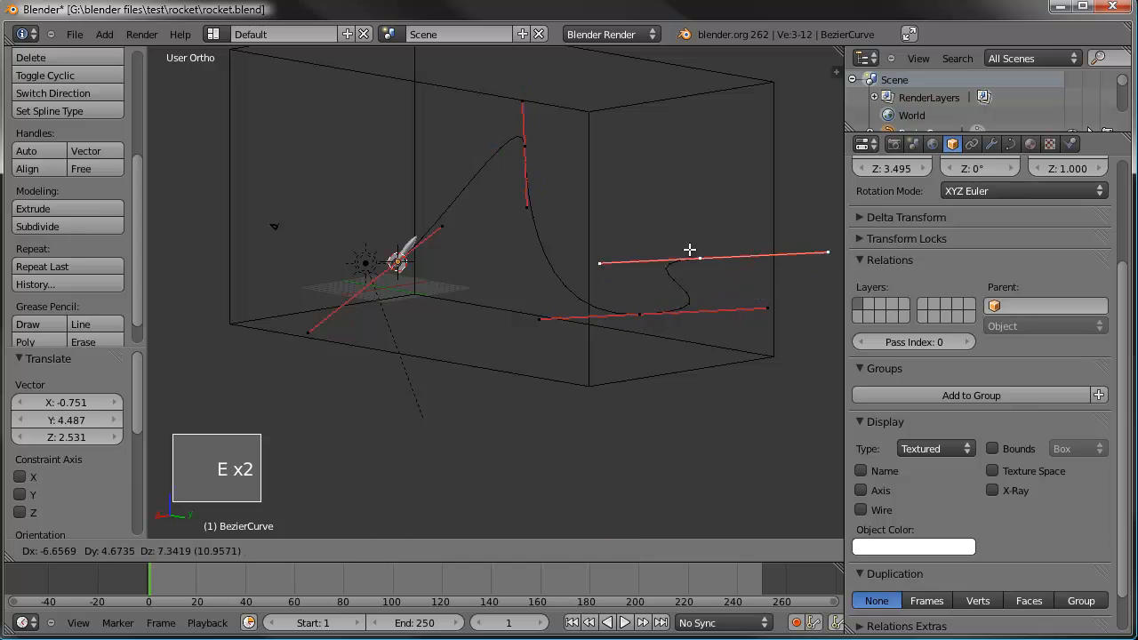
click(700, 150)
key(r)
click(722, 85)
Reposition the extruded end point and rescale its handles.
middle_drag(718, 83, 685, 298)
key(g)
key(g)
click(756, 282)
key(s)
key(s)
click(744, 269)
Select the extruded end point in a view along the path and scale its handles by about 1.474.
middle_drag(744, 270, 782, 226)
shift+middle_drag(535, 190, 471, 257)
right_click(390, 224)
key(s)
right_click(392, 219)
right_click(380, 224)
key(s)
click(383, 226)
Move and rotate the extruded end point, finishing with a shift of about 3.898 in X, 0.137 in Y and 2.127 in Z.
key(g)
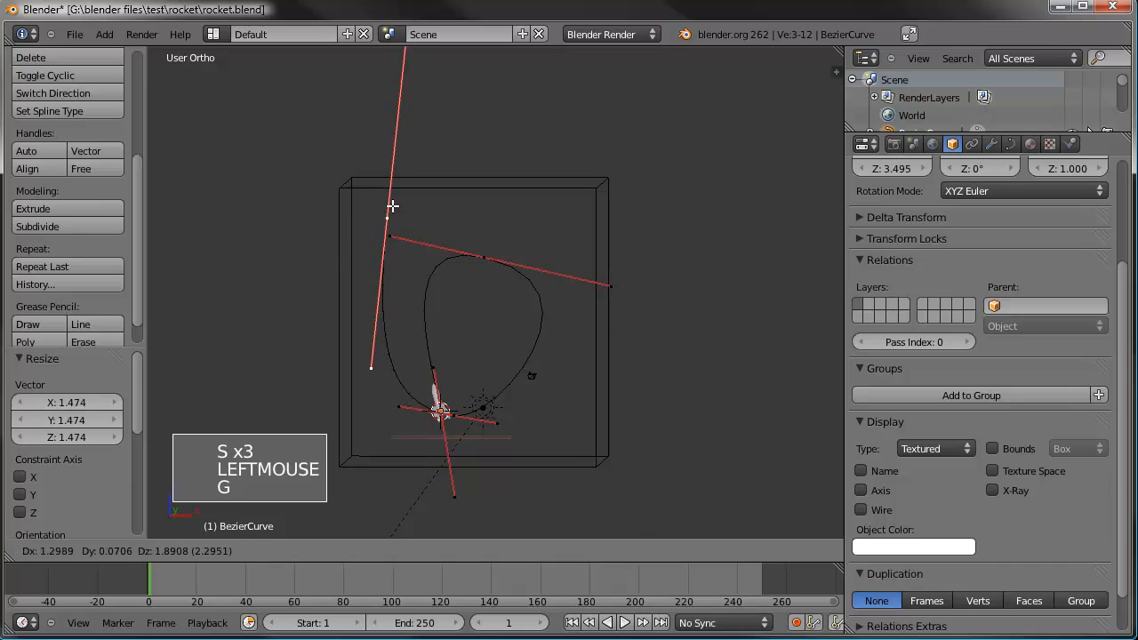
click(401, 196)
key(r)
click(409, 198)
key(g)
click(439, 188)
Rotate the control point at the curve's first peak and move it back toward the rocket.
middle_drag(439, 188, 365, 274)
key(r)
key(r)
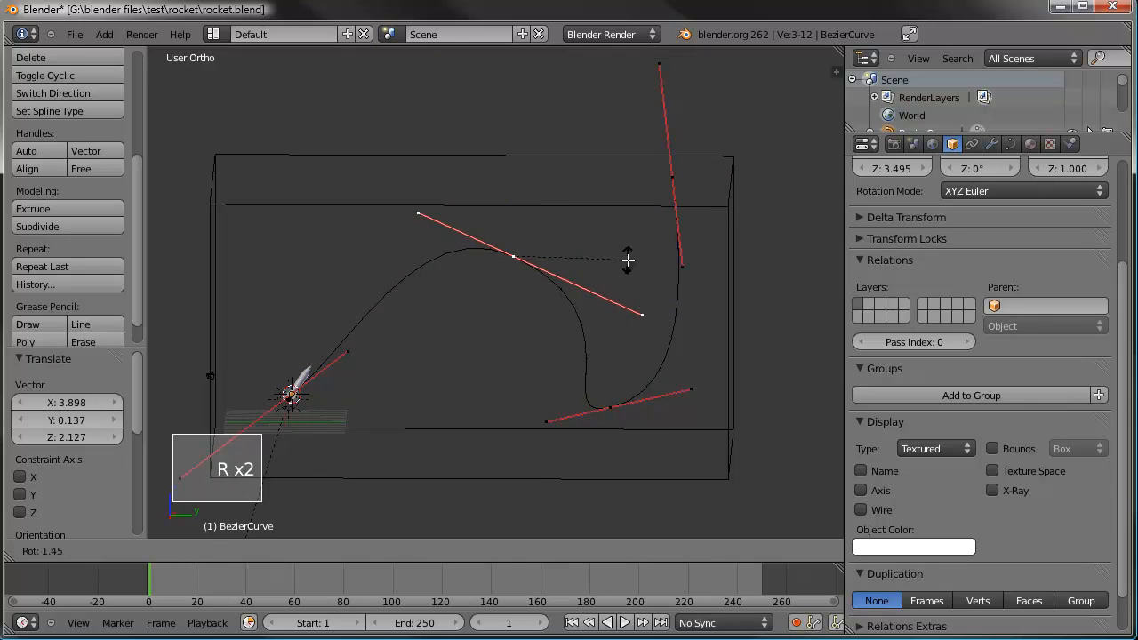
click(601, 267)
key(g)
click(542, 277)
Rotate an inner control point of the curve to refine the loop.
key(Tab)
middle_drag(434, 302, 562, 287)
key(Tab)
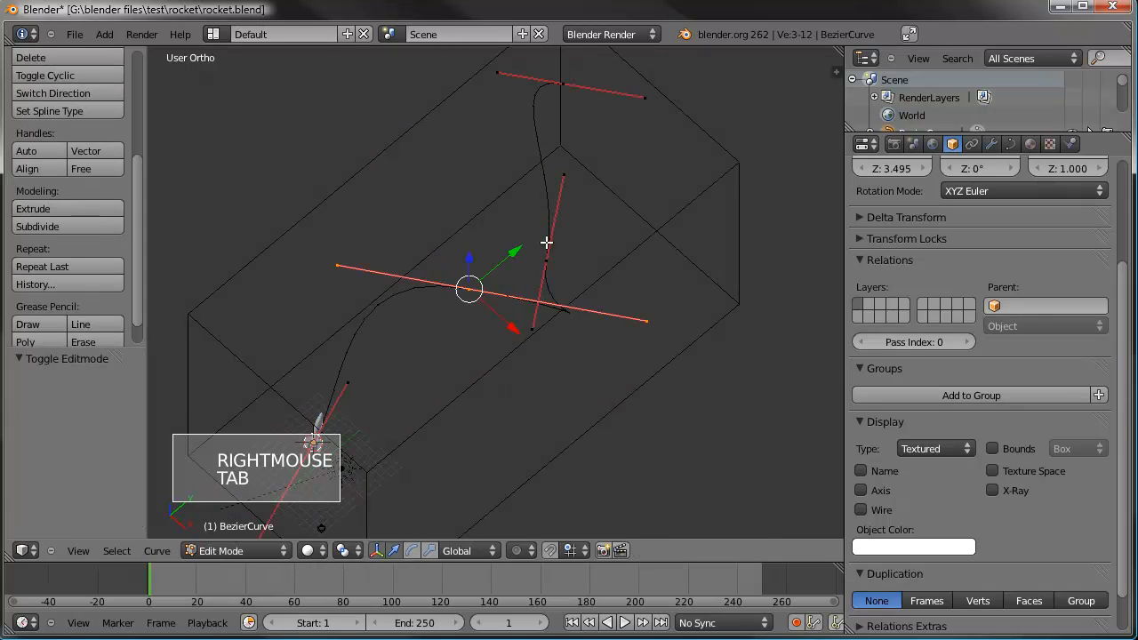
key(r)
key(r)
click(561, 170)
Leave Edit Mode, inspect the finished flight path around the rocket and deselect everything.
key(Tab)
middle_drag(562, 174, 619, 271)
scroll(564, 221, up, 4)
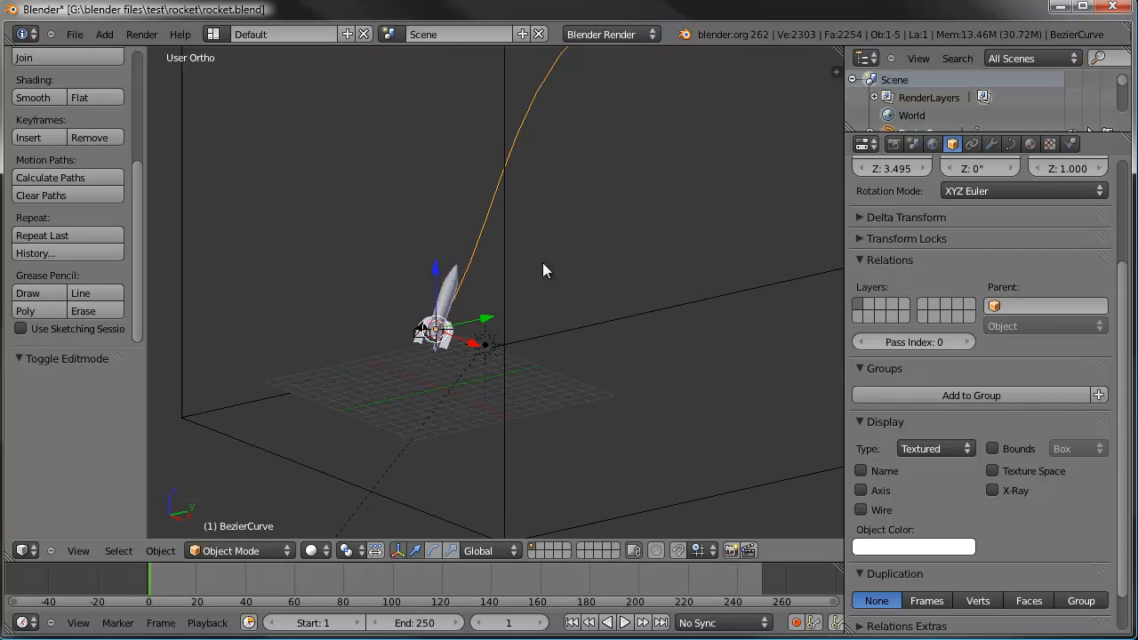
scroll(487, 282, down, 2)
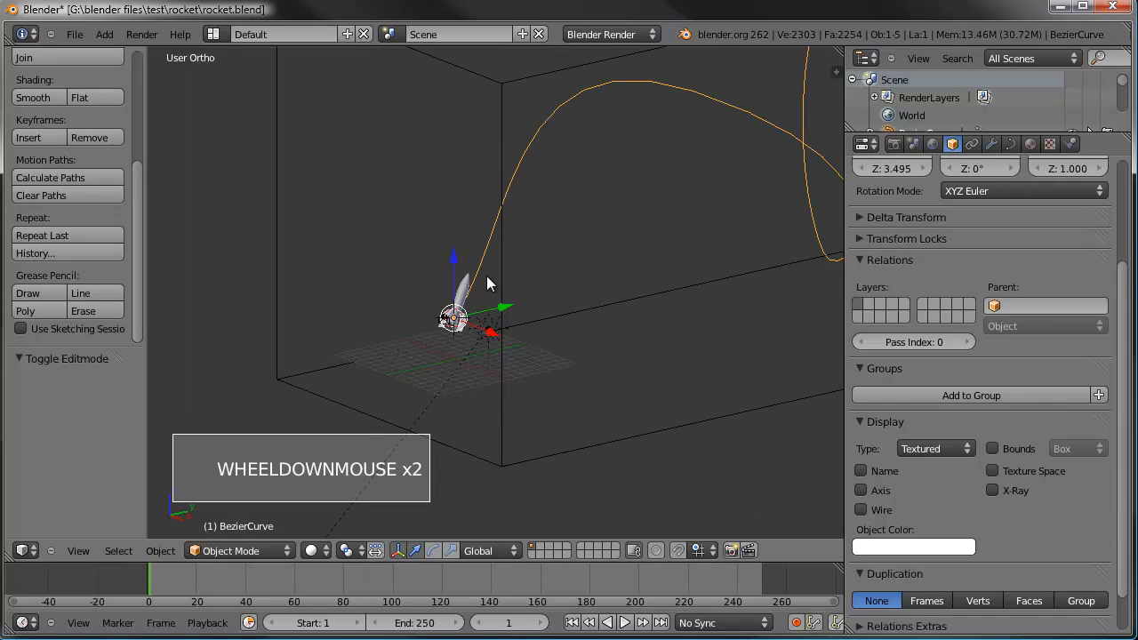
shift+middle_drag(511, 267, 480, 293)
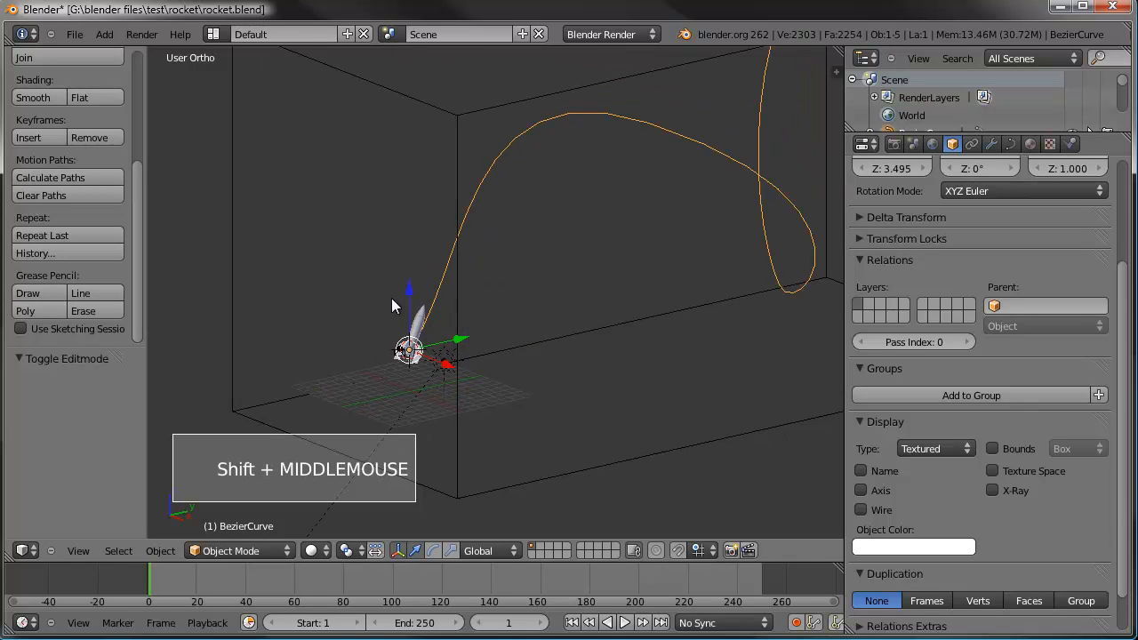
key(a)
middle_drag(374, 291, 441, 310)
scroll(451, 327, up, 2)
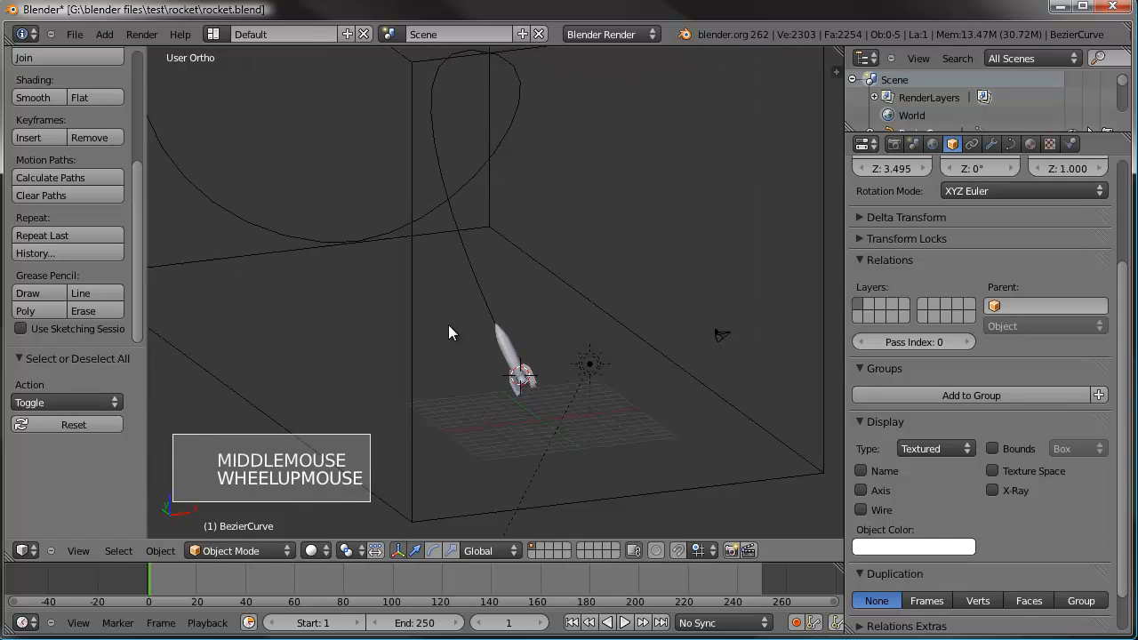
Parent the rocket to the Bezier curve using Path Constraint, test it on the timeline and return to frame 1.
right_click(504, 355)
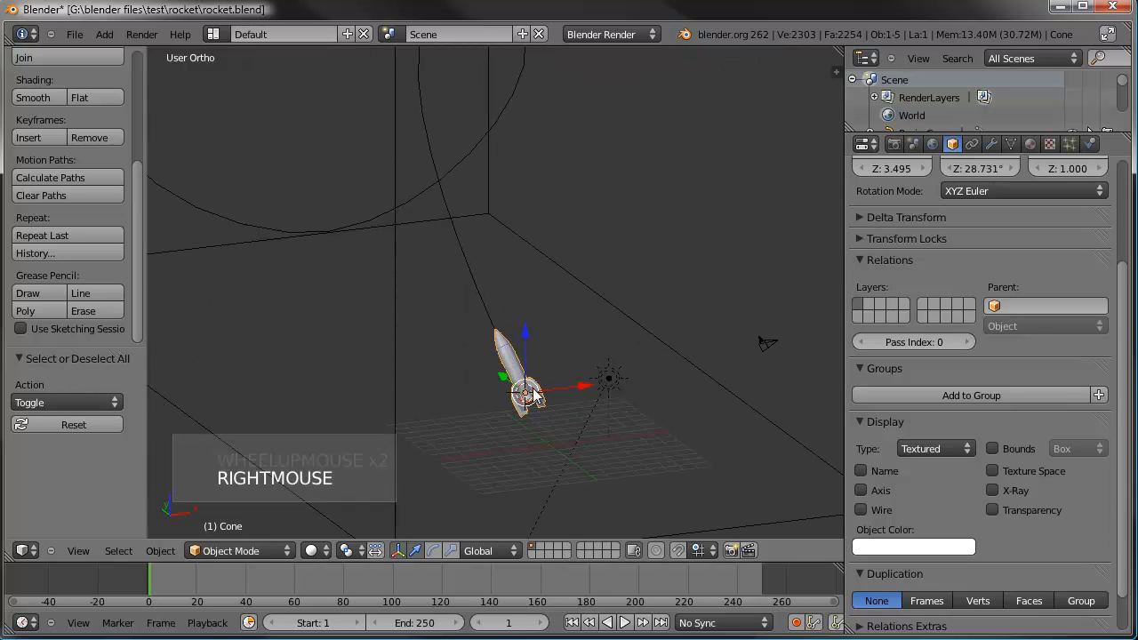
shift+right_click(470, 264)
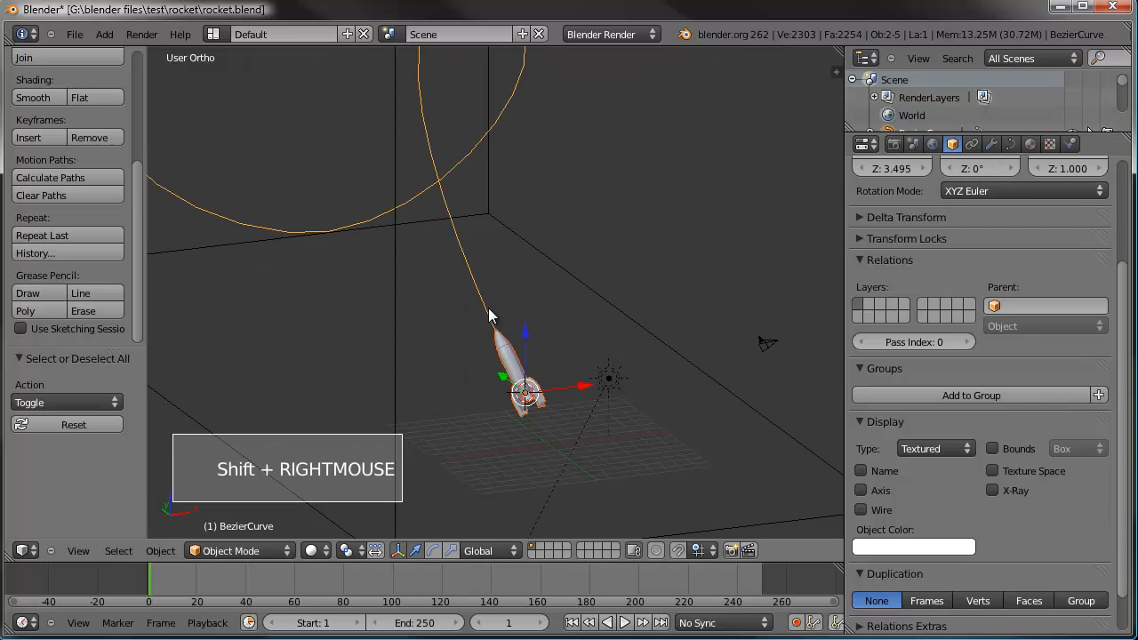
key(ctrl+p)
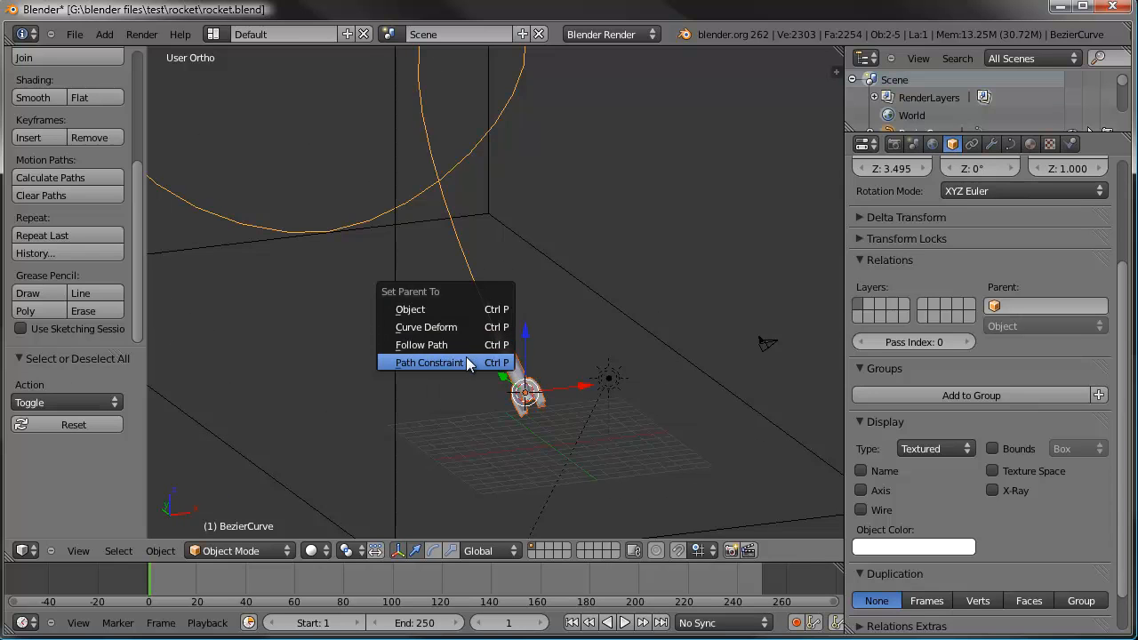
click(429, 363)
scroll(449, 336, down, 2)
shift+middle_drag(449, 336, 427, 368)
click(185, 587)
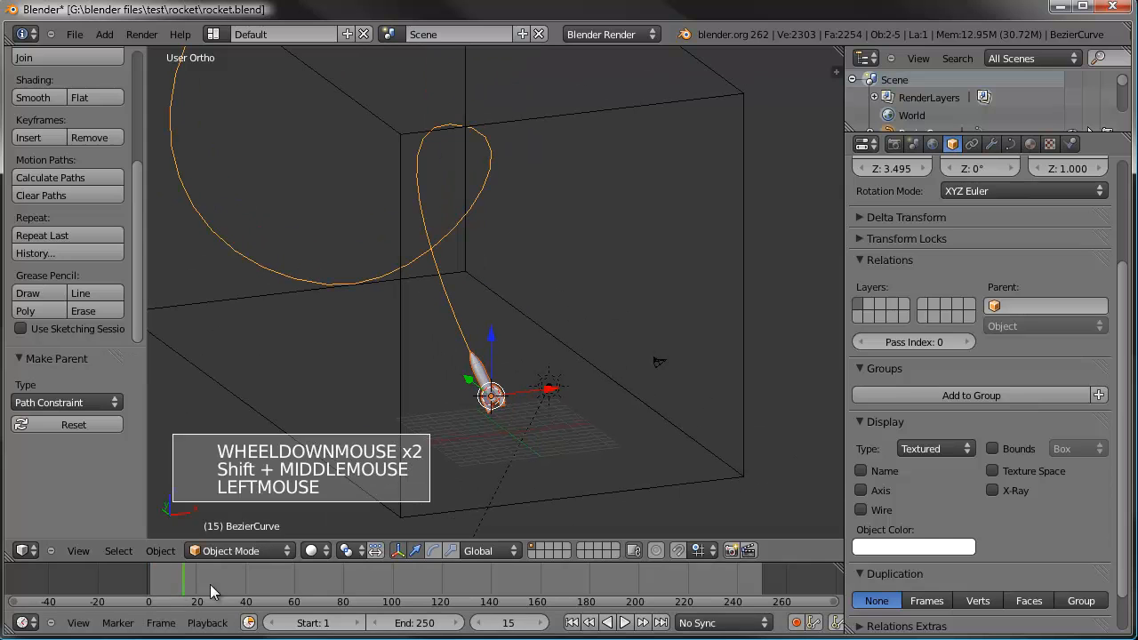
click(572, 622)
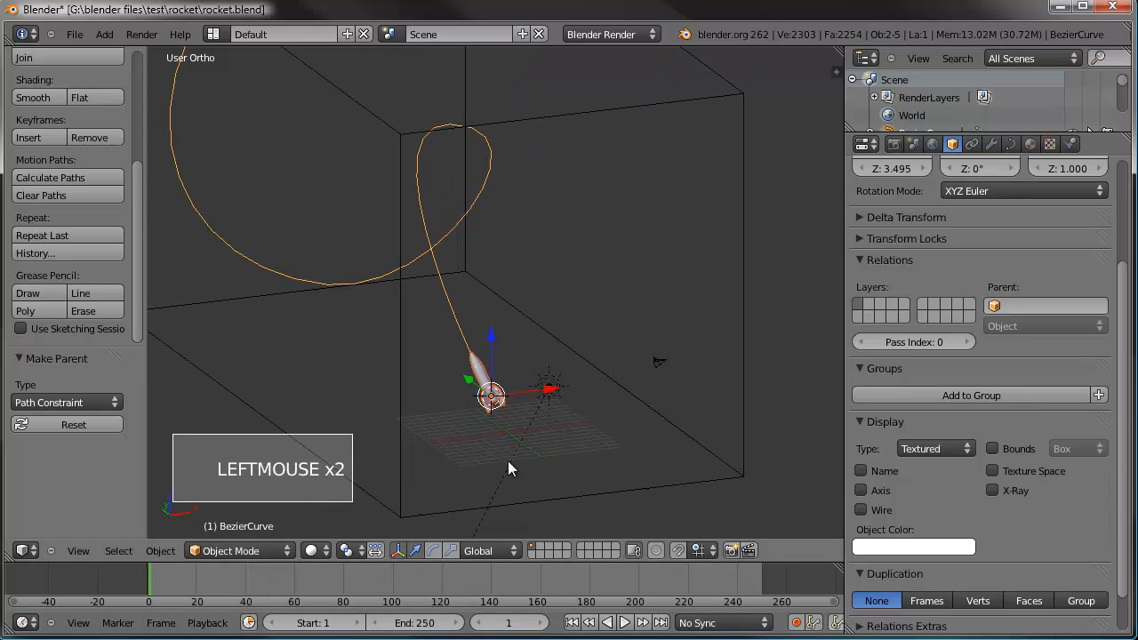
Delete the Follow Path constraint from the rocket, check the timeline and return to frame 1.
right_click(479, 382)
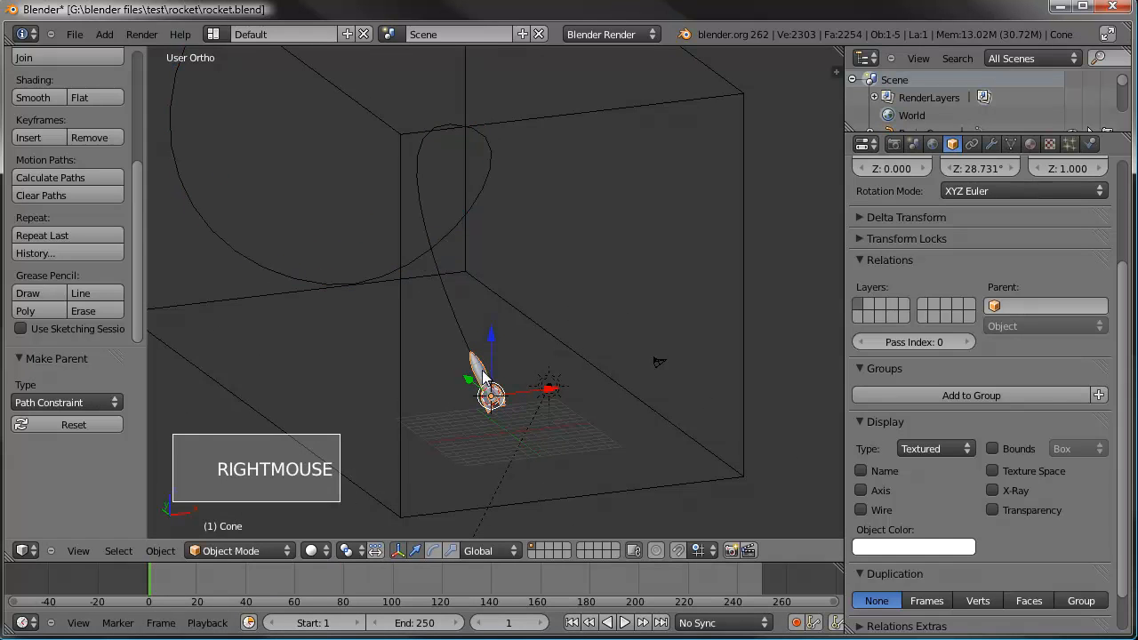
click(993, 142)
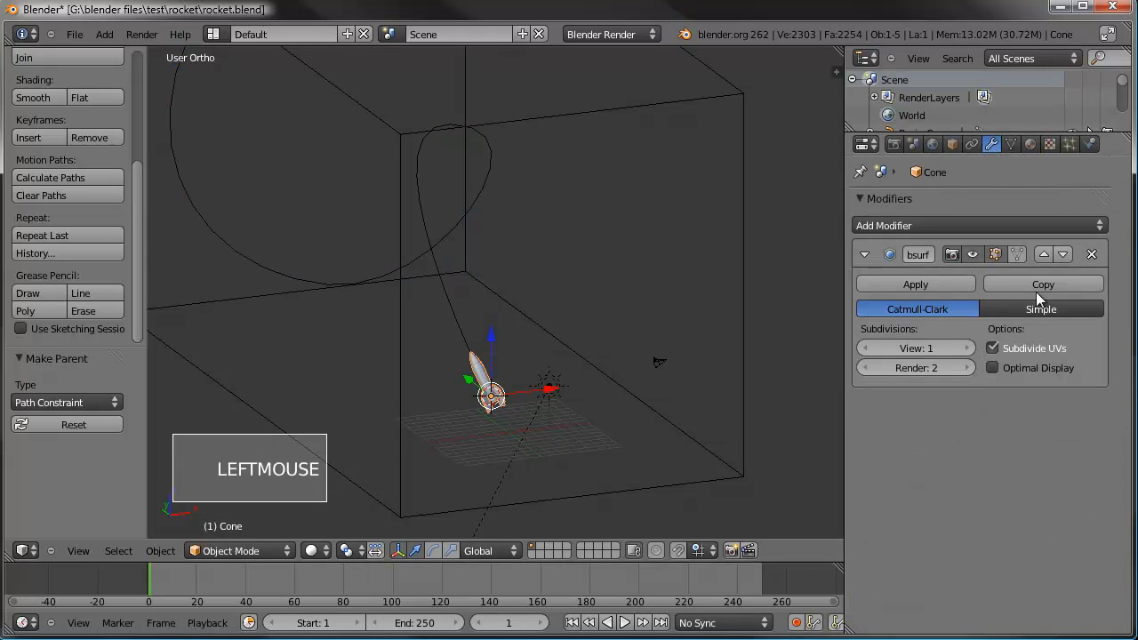
click(971, 144)
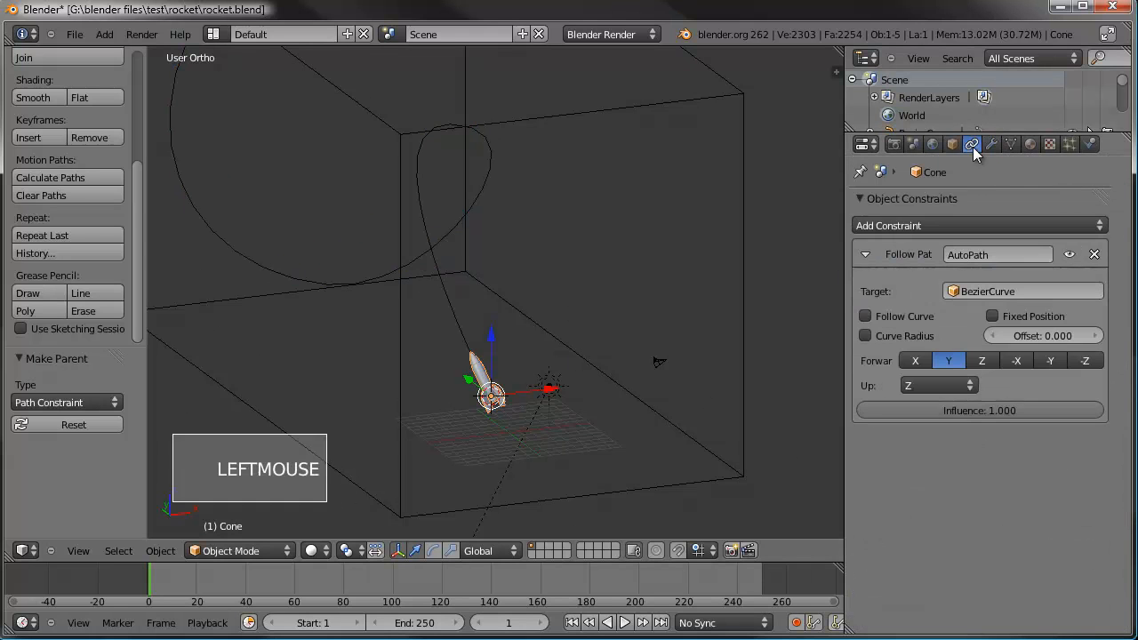
drag(842, 279, 809, 279)
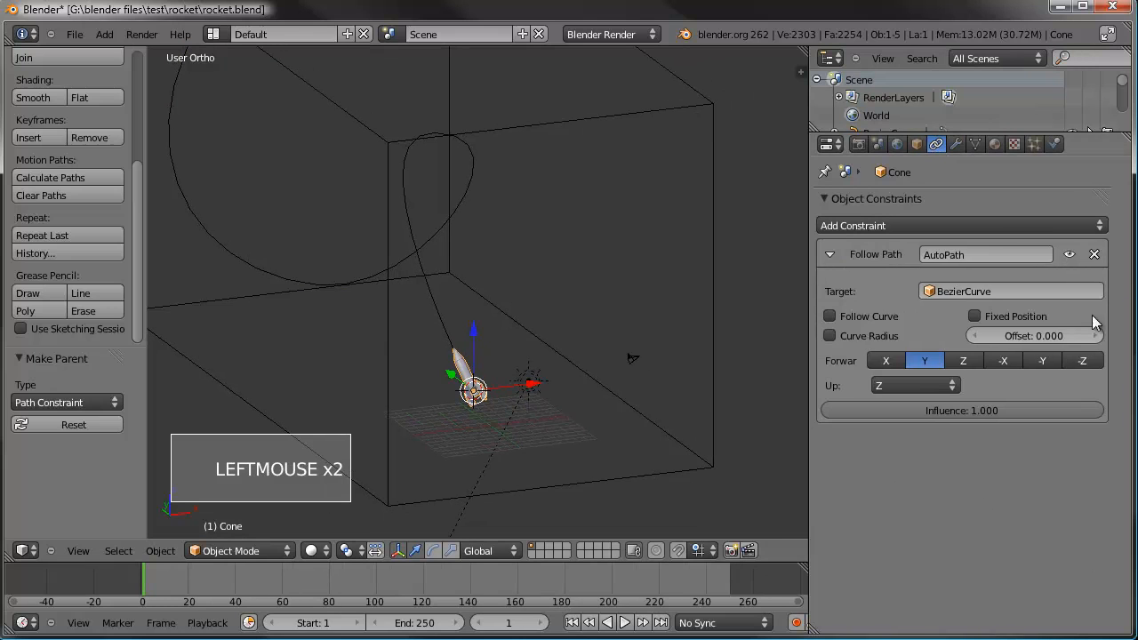
click(1093, 255)
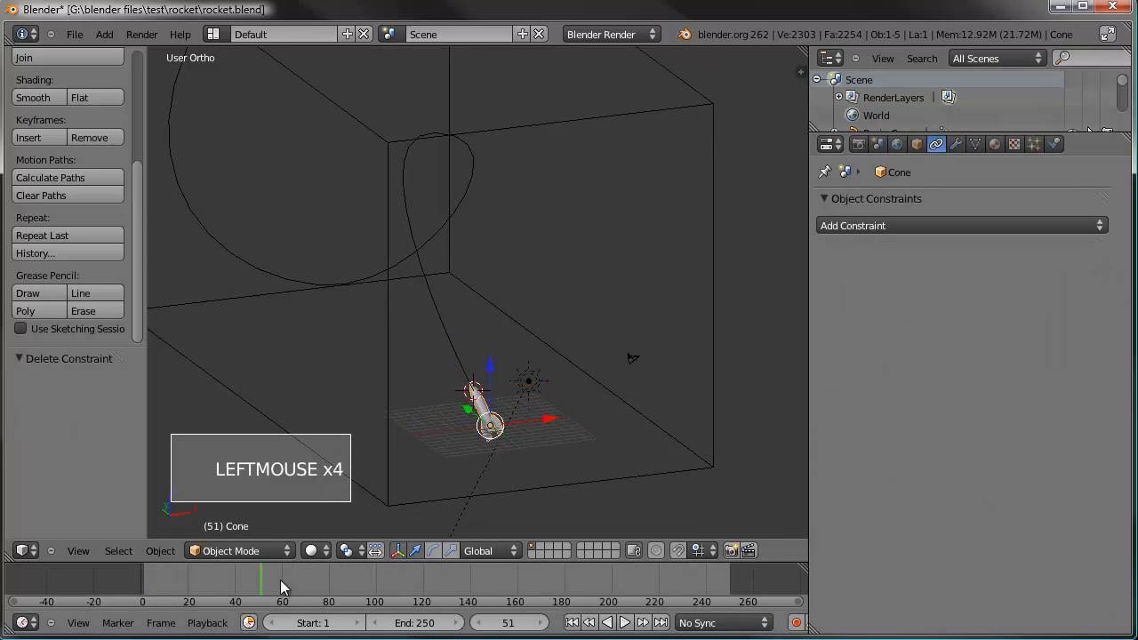
click(573, 624)
Parent the rocket to the Bezier curve using Follow Path and scrub through the timeline to test the motion.
shift+right_click(436, 305)
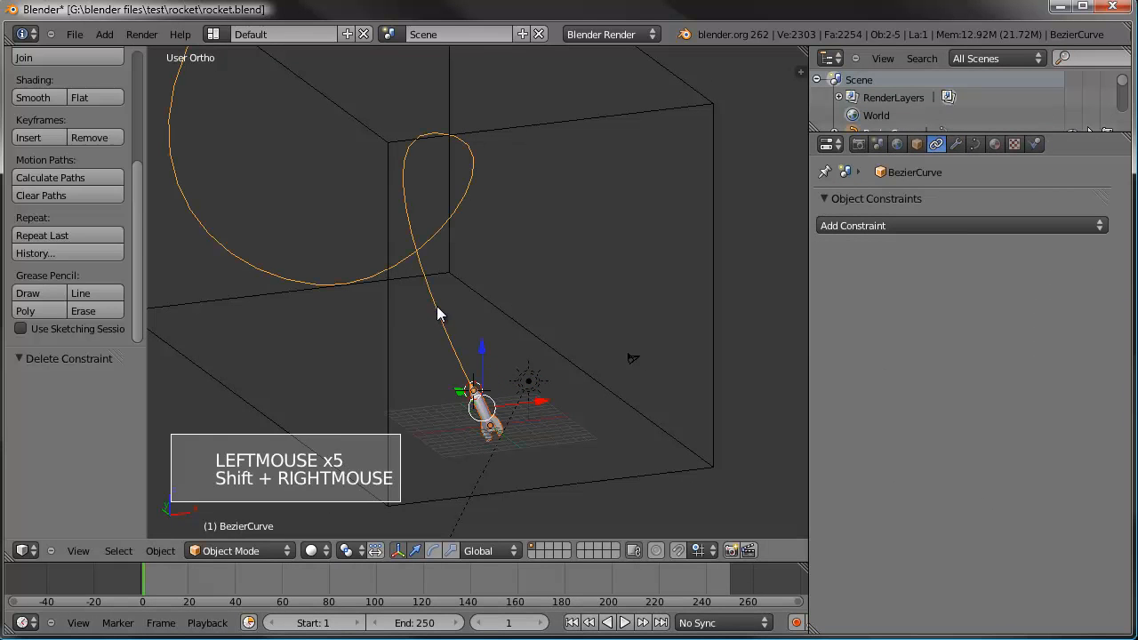
key(ctrl+p)
click(373, 290)
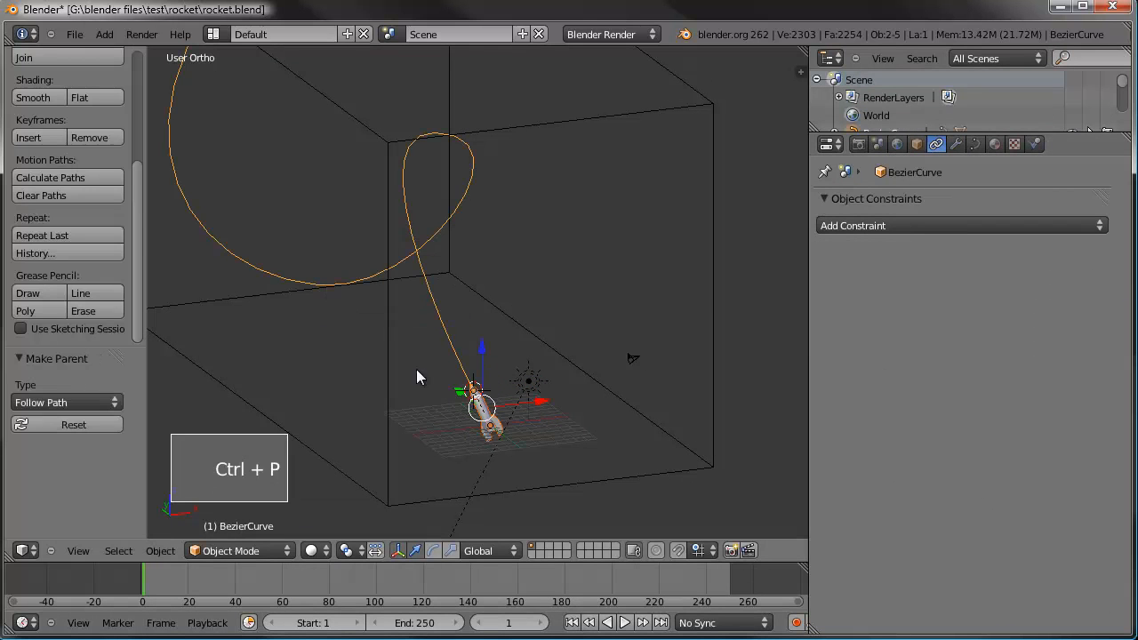
click(325, 586)
drag(325, 586, 245, 533)
Clear the BezierCurve parent from the rocket's relations and check its motion on the timeline.
right_click(470, 165)
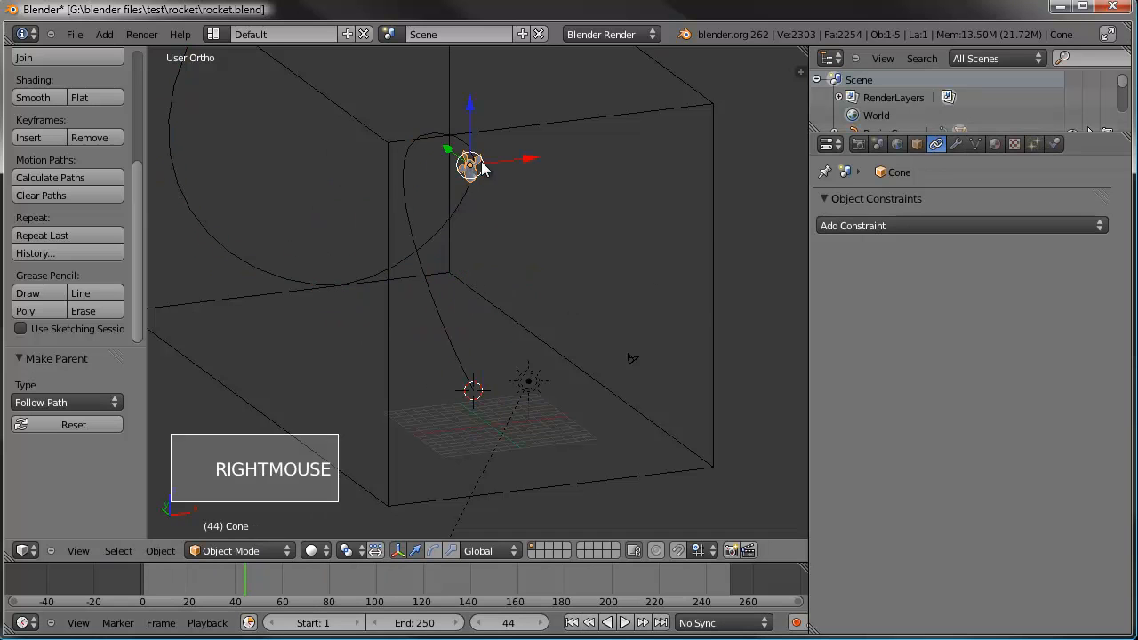
click(916, 145)
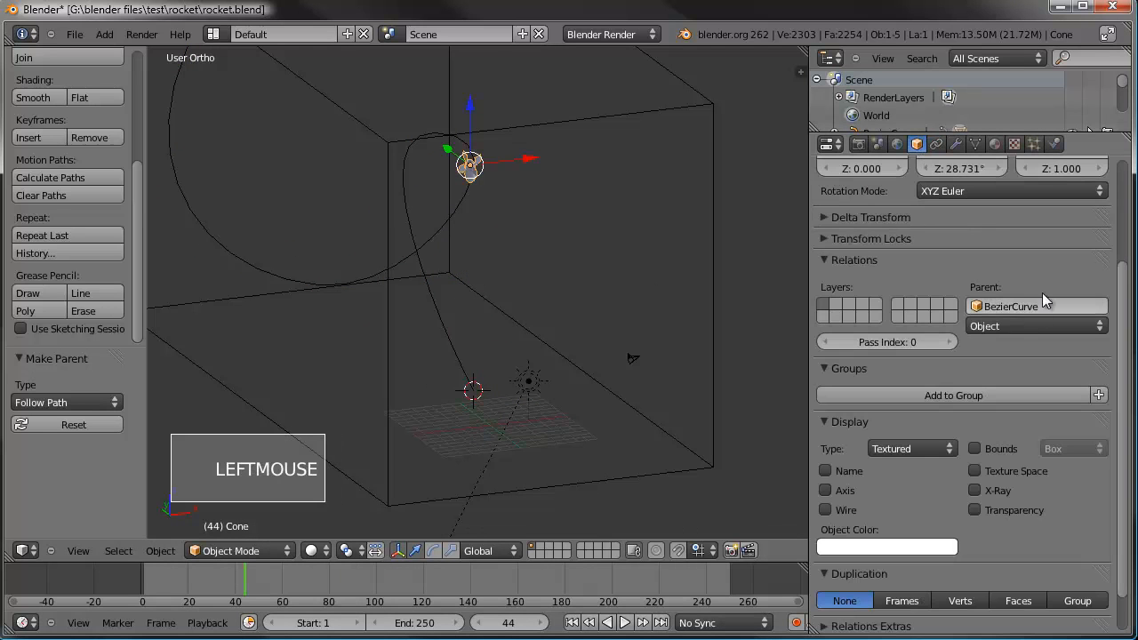
scroll(407, 259, down, 1)
middle_drag(407, 259, 528, 263)
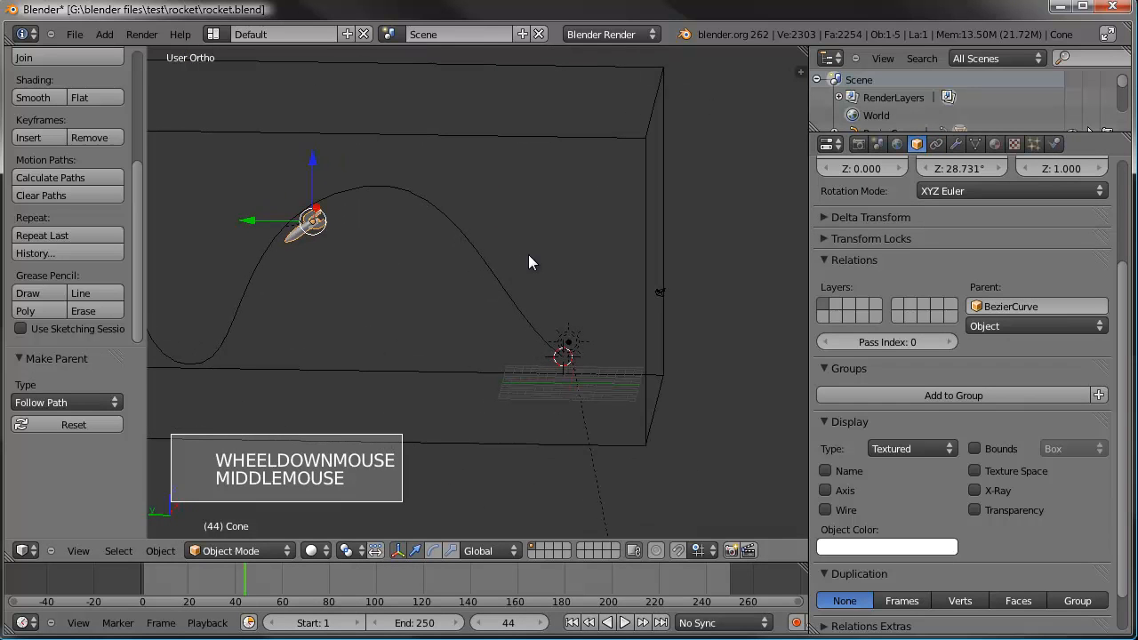
click(1022, 307)
key(BackSpace)
key(Return)
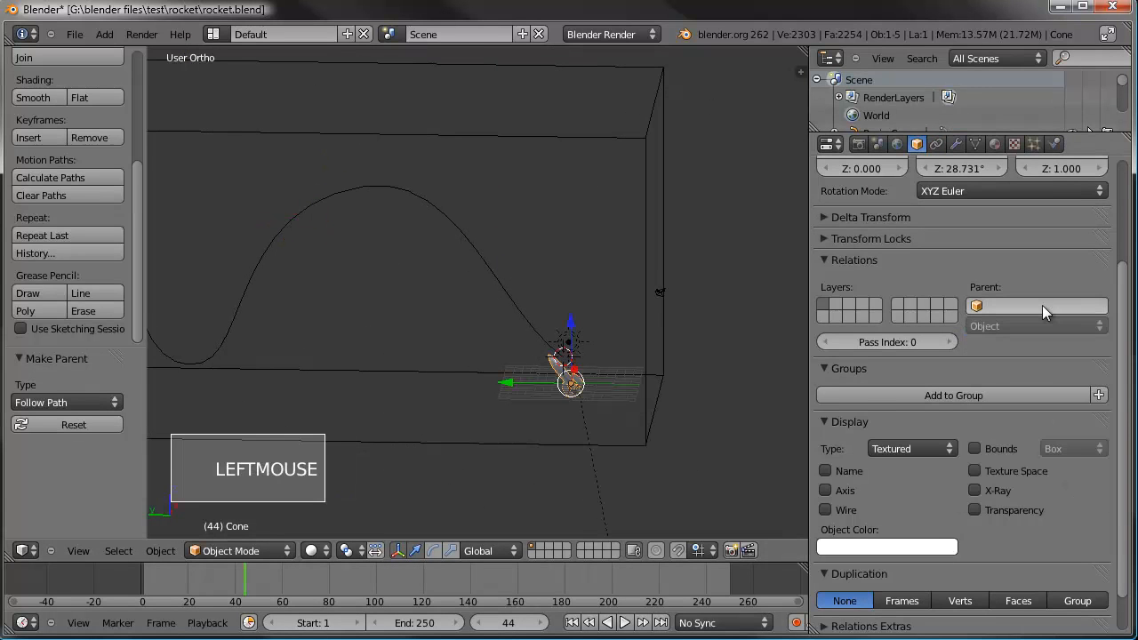
click(452, 582)
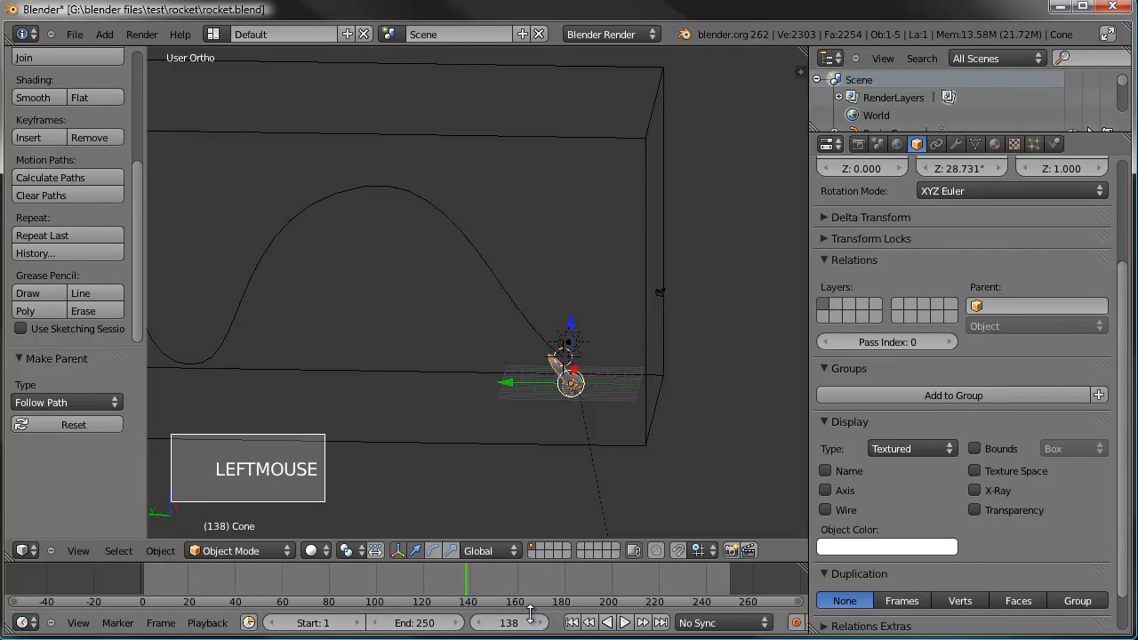
Parent the rocket to the Bezier curve again using Follow Path, test the motion and finish at frame 0.
scroll(565, 292, up, 2)
shift+right_click(503, 267)
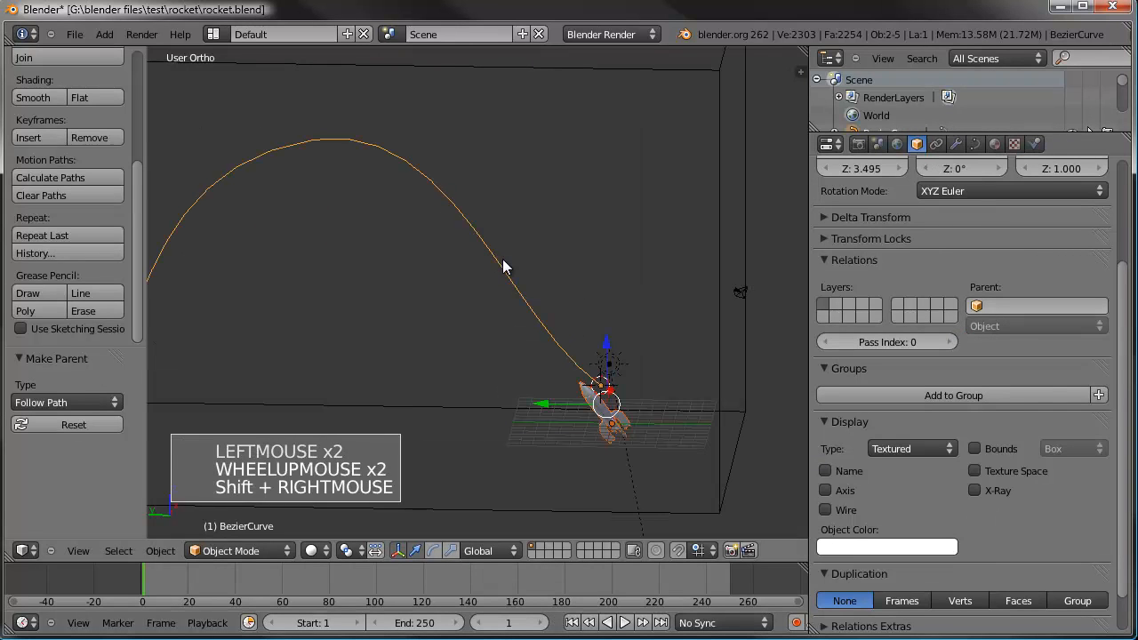
key(ctrl+p)
click(507, 257)
click(329, 598)
drag(330, 597, 137, 520)
Select the rocket and snap the 3D cursor to its origin.
middle_drag(615, 420, 556, 391)
shift+middle_drag(555, 391, 543, 349)
scroll(562, 276, up, 5)
shift+middle_drag(562, 276, 518, 365)
right_click(563, 315)
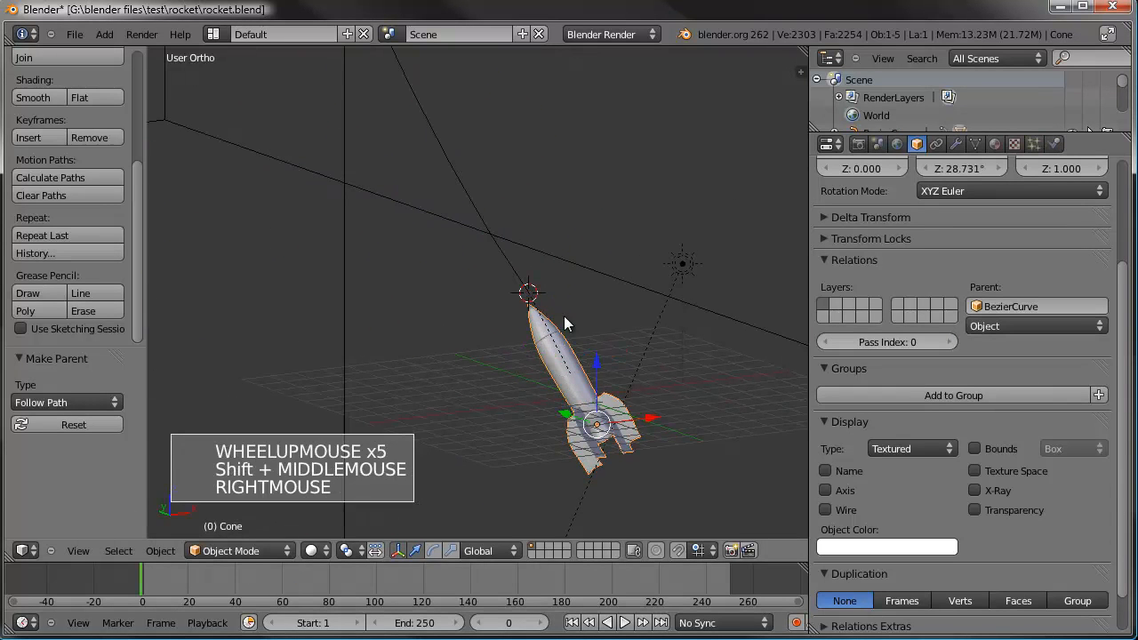
mouse_move(563, 316)
middle_down()
mouse_move(611, 320)
mouse_move(551, 307)
middle_up()
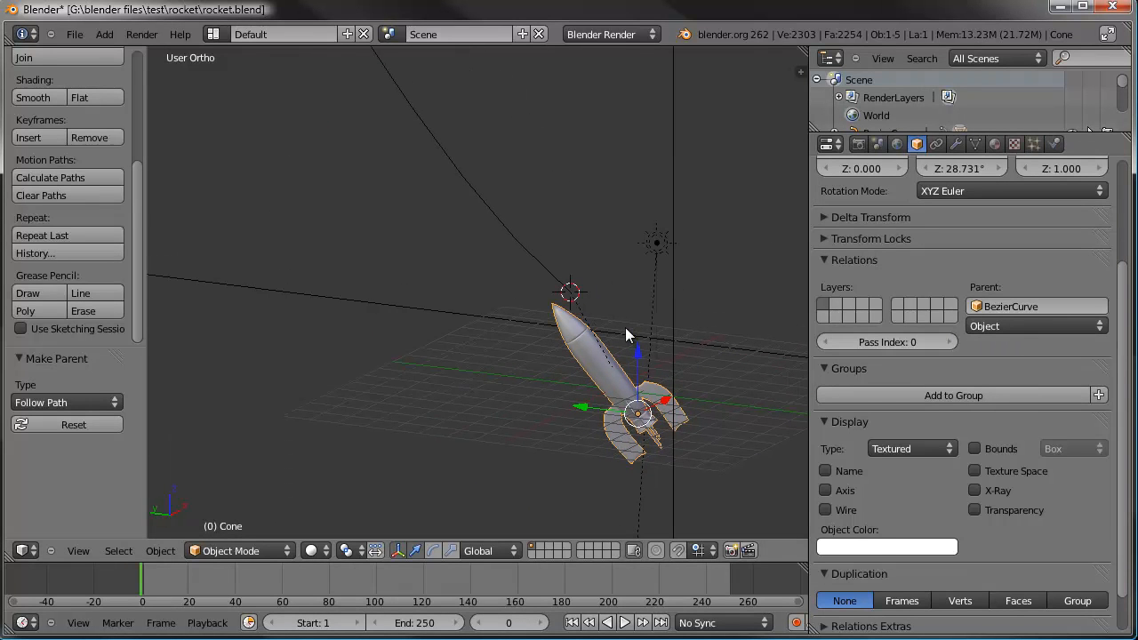
key(s)
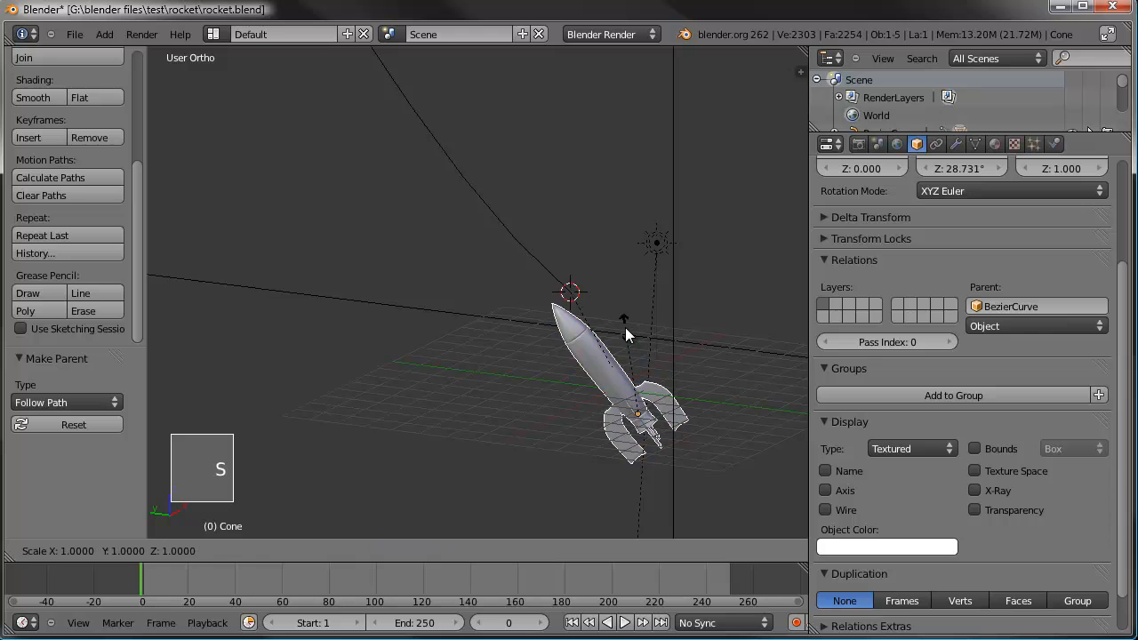
right_click(625, 327)
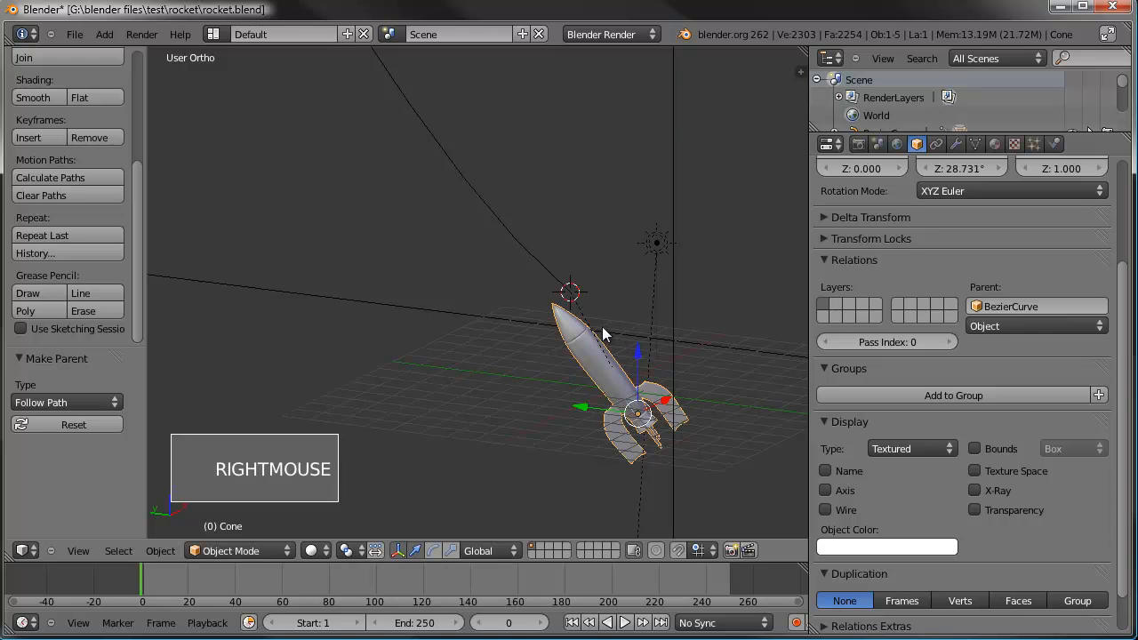
right_click(602, 326)
right_click(578, 329)
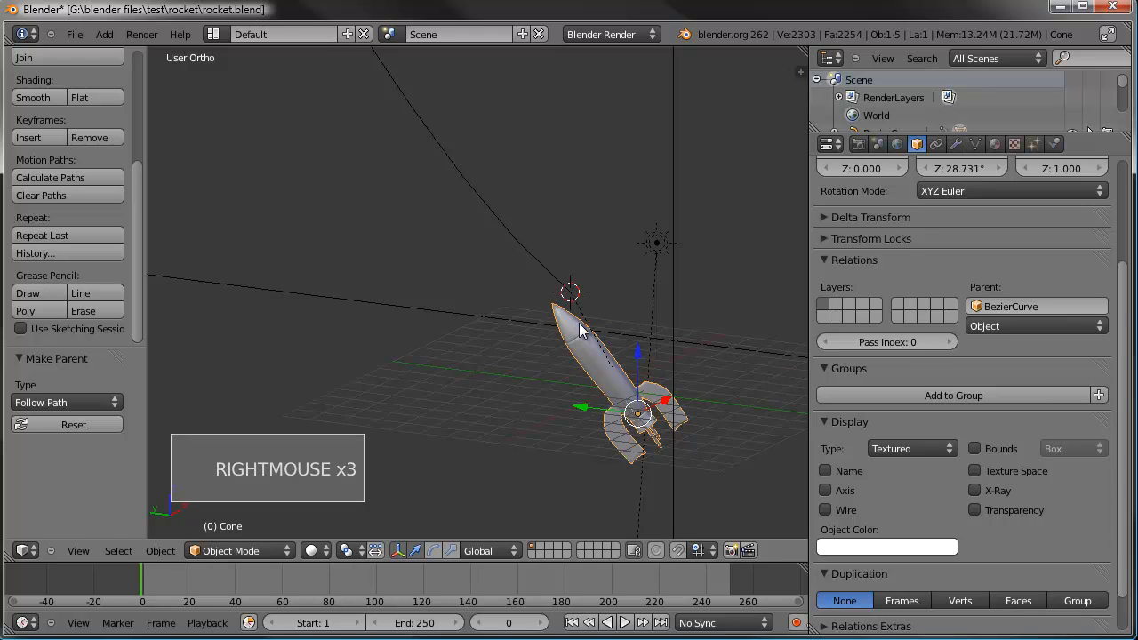
key(shift+s)
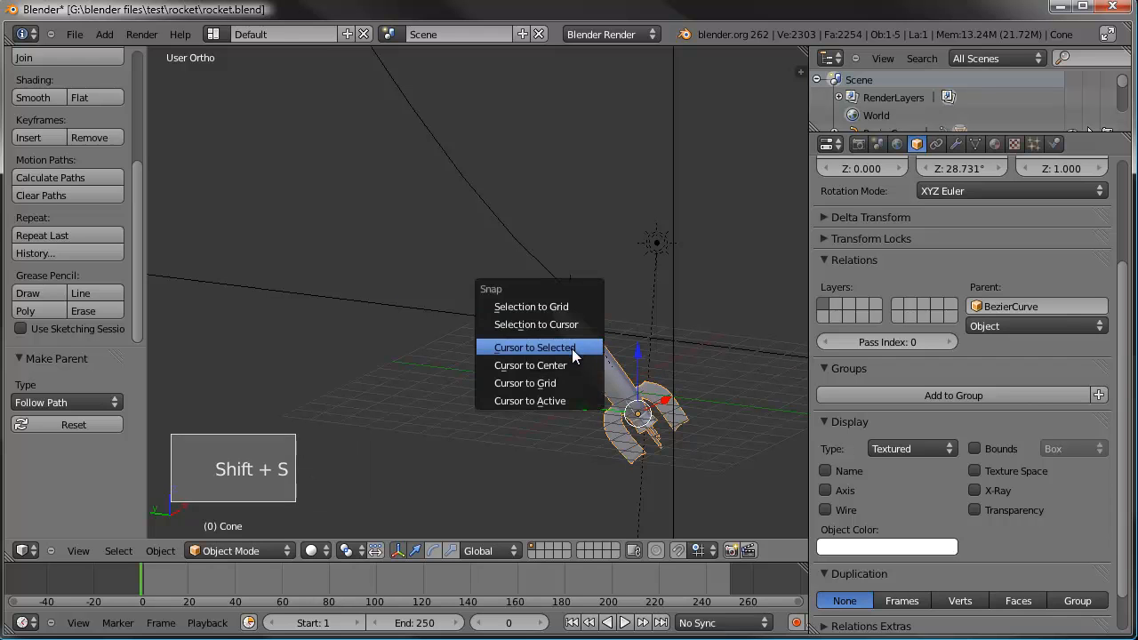
click(571, 349)
Snap the 3D cursor to the Bezier curve's first control point in Edit Mode, finishing in Object Mode.
right_click(550, 279)
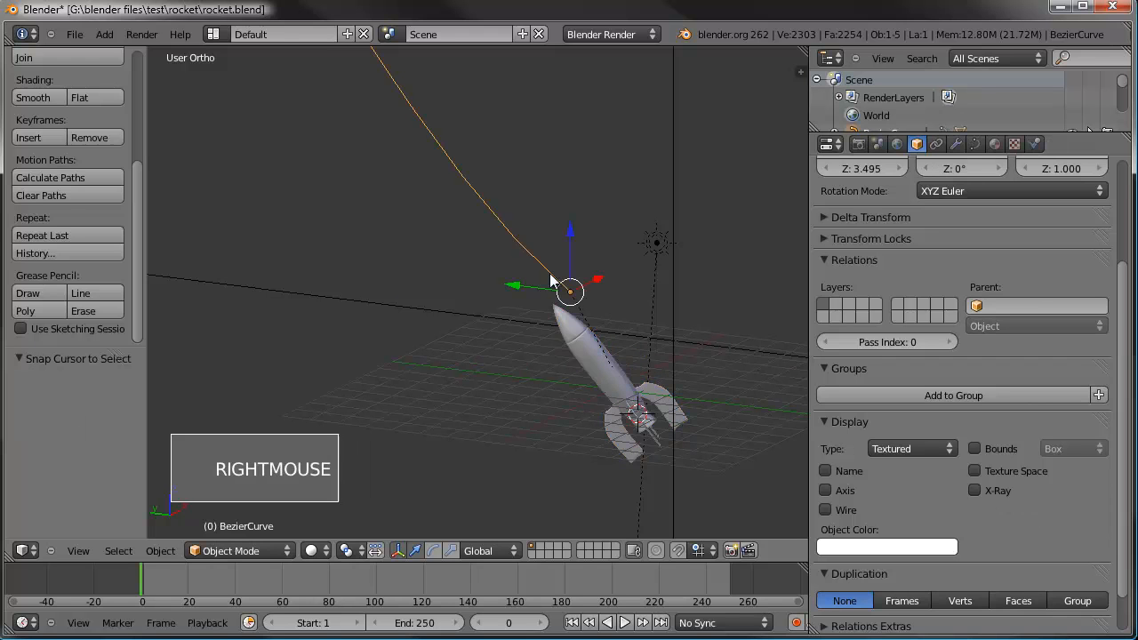
key(Tab)
right_click(573, 289)
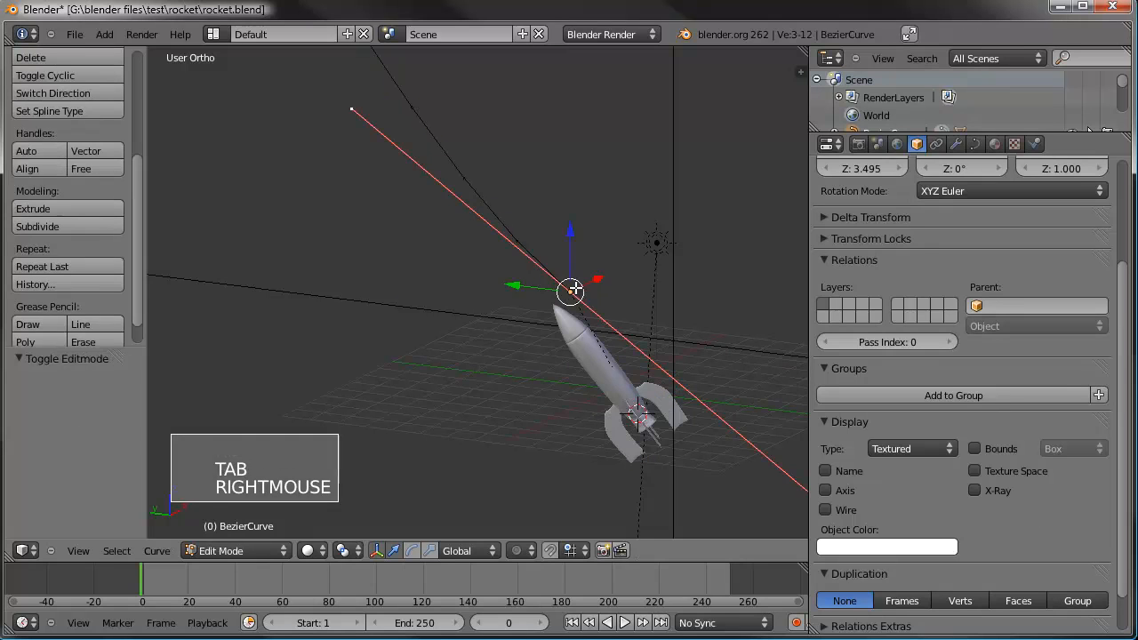
key(shift+s)
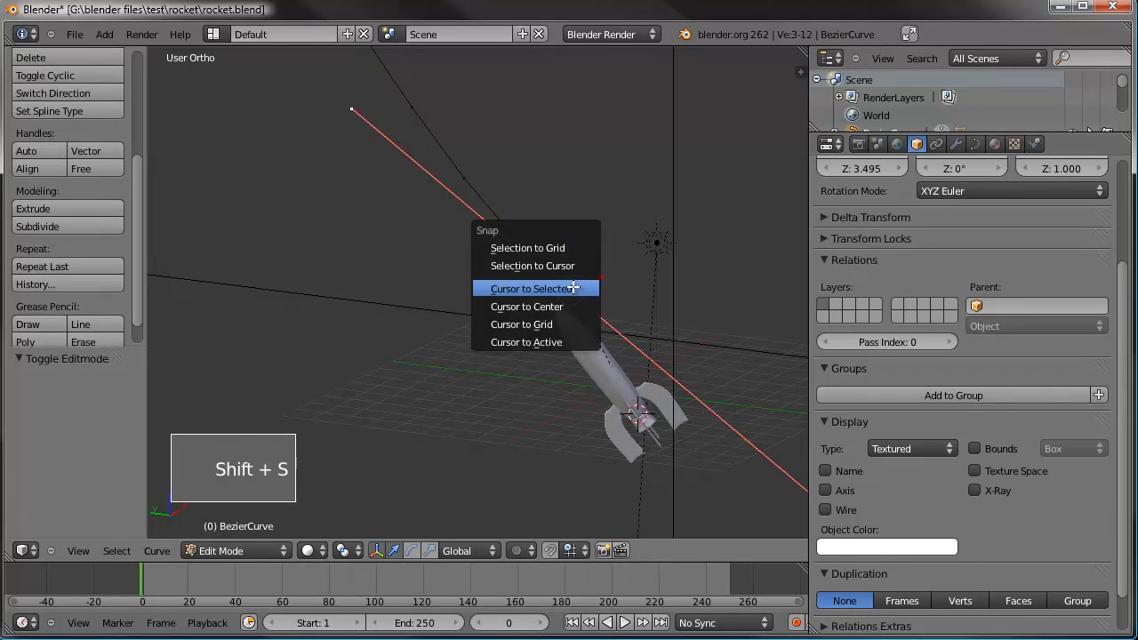
click(560, 288)
key(Tab)
Snap the rocket to the 3D cursor at the start of the curve.
right_click(582, 343)
key(shift+s)
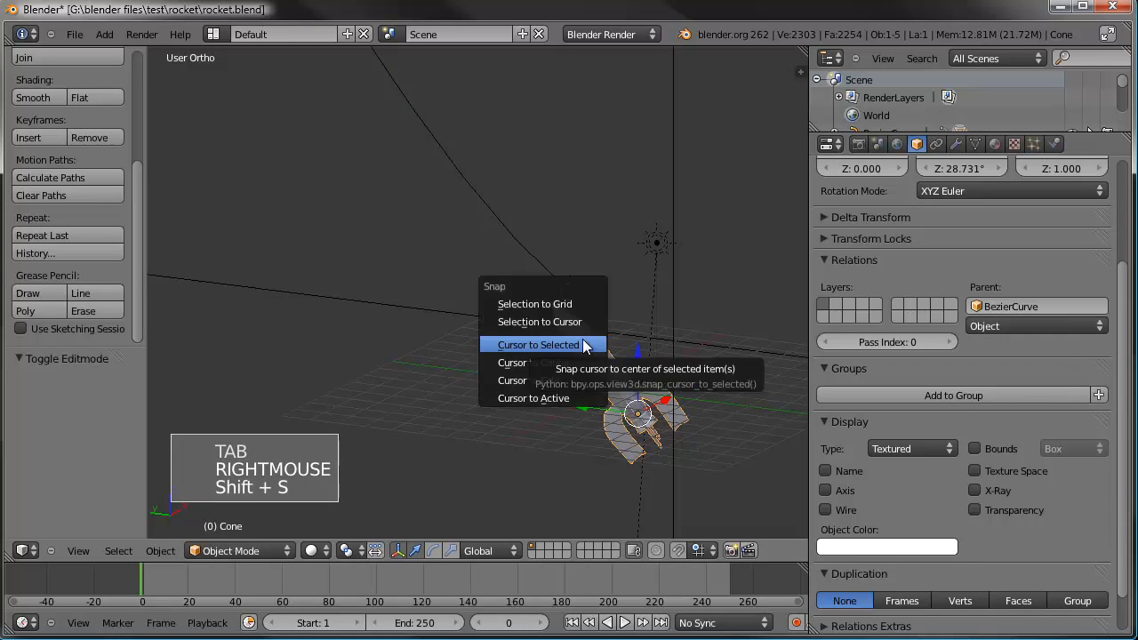
click(582, 322)
shift+middle_drag(589, 304, 578, 323)
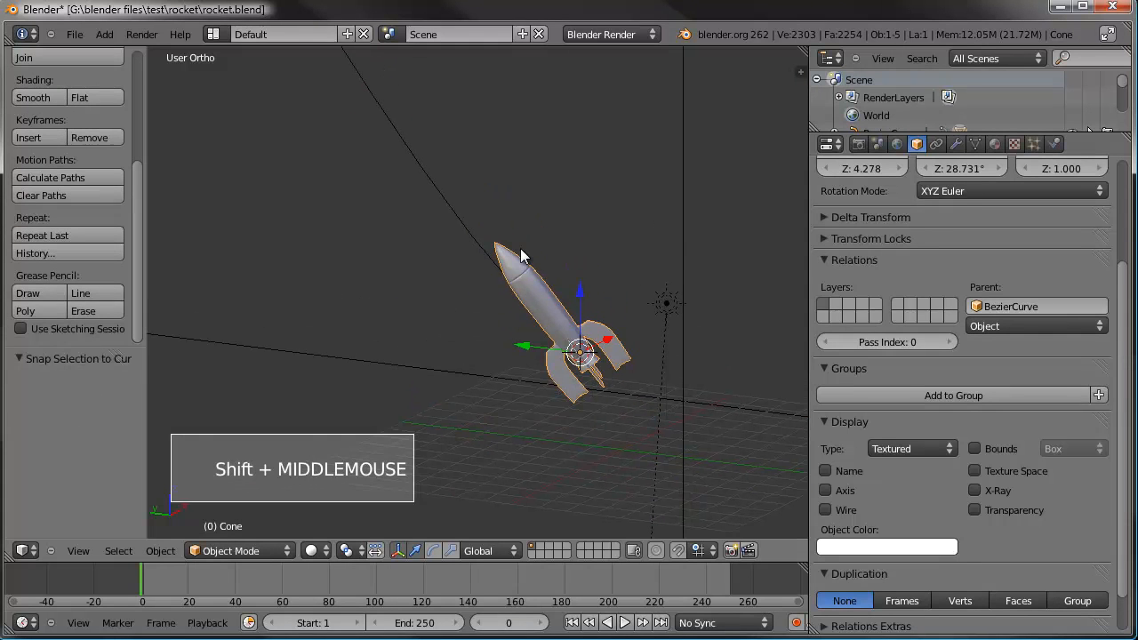
Rotate the rocket about -5.79° from a side view to line its nose up with the curve.
scroll(521, 256, up, 2)
key(r)
right_click(578, 191)
key(r)
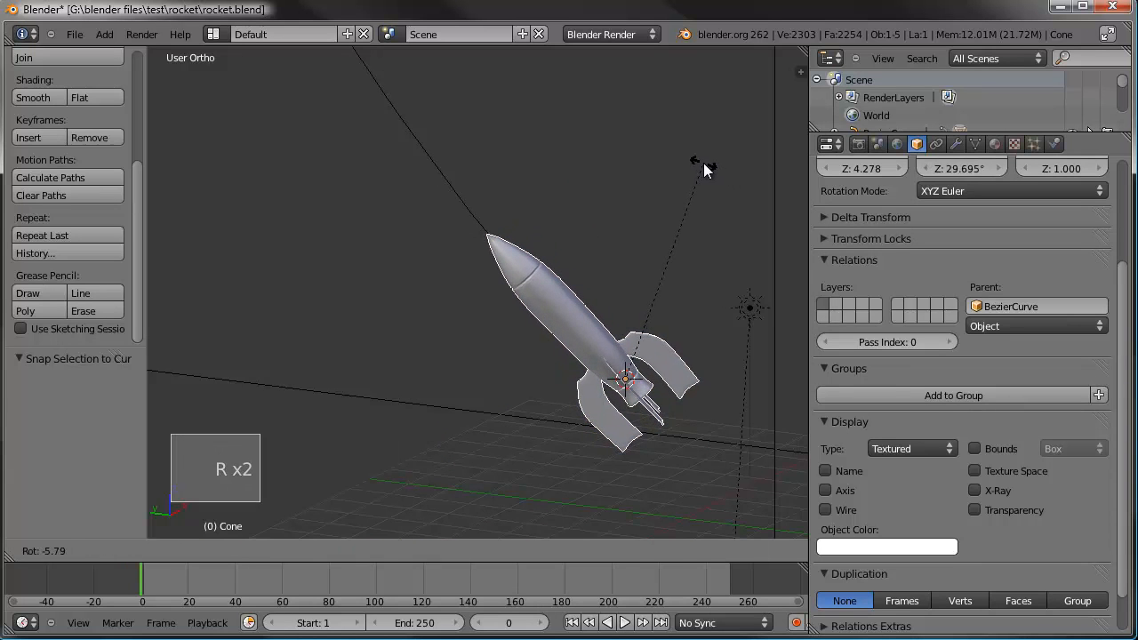
click(703, 169)
Rotate the rocket about 6.84° from a second viewing angle to finish aligning it with the curve.
middle_drag(634, 246, 594, 271)
key(r)
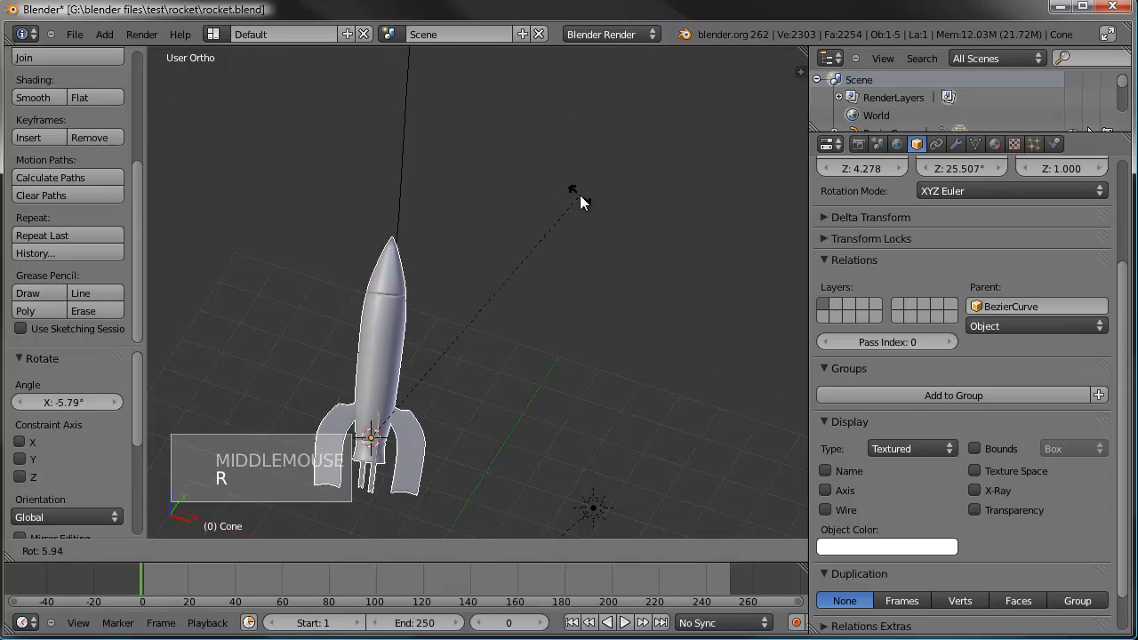
click(582, 200)
scroll(577, 222, down, 3)
middle_drag(576, 236, 578, 231)
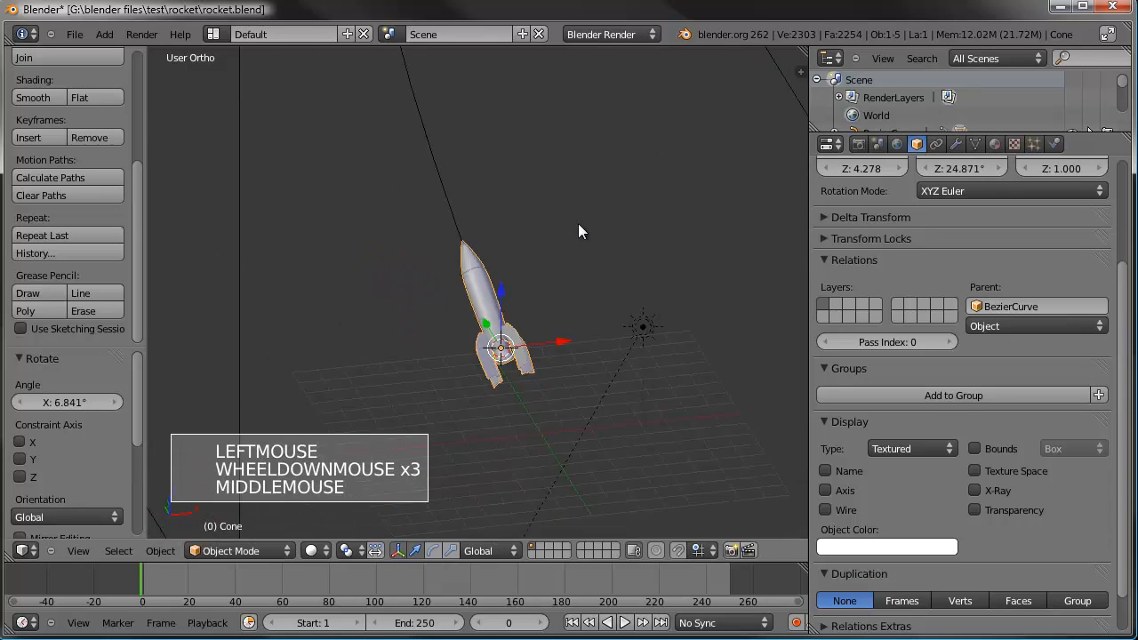
Scrub the timeline to check the rocket's flight along the whole path, and deselect everything.
scroll(630, 198, down, 3)
shift+middle_drag(630, 198, 769, 289)
scroll(698, 272, down, 3)
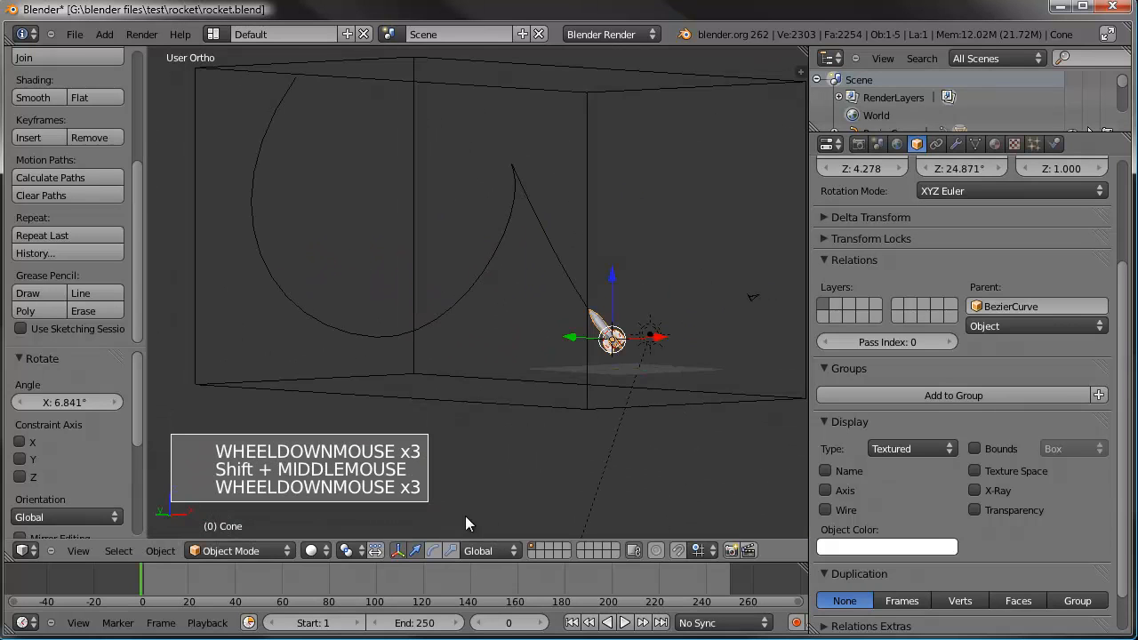
drag(151, 578, 105, 568)
key(a)
scroll(497, 301, down, 3)
scroll(497, 301, up, 3)
Select the camera and look at the rocket through the camera view.
middle_drag(720, 169, 597, 220)
right_click(598, 396)
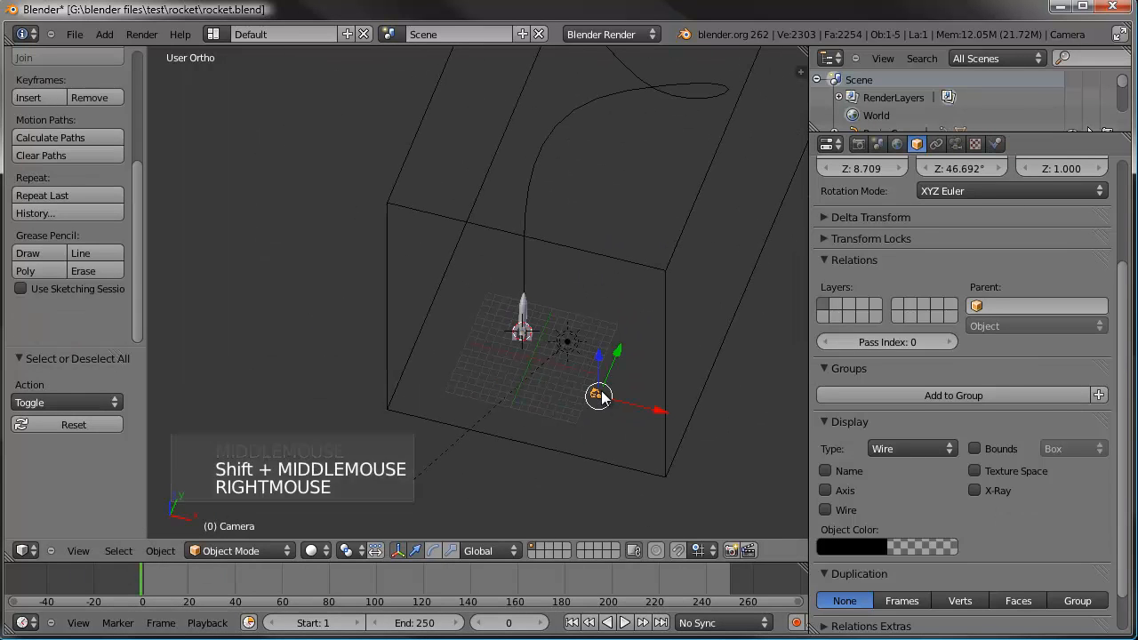
key(KP_0)
scroll(619, 327, down, 5)
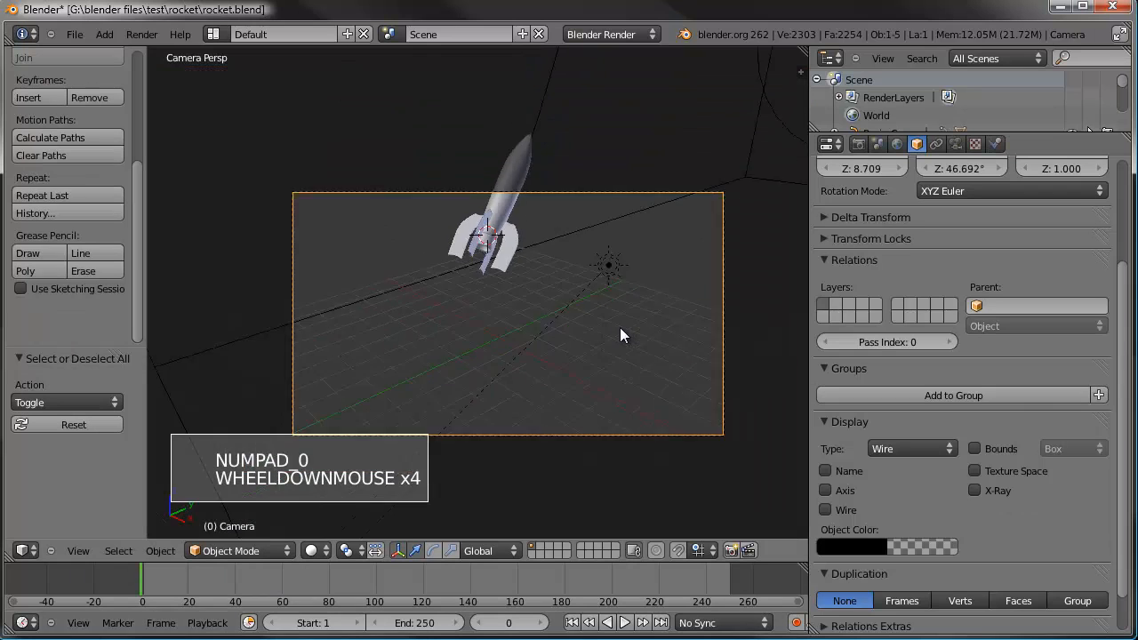
Add an empty just ahead of the rocket in top view, at about X 0.346, Y 5.376, Z 3.495.
key(KP_7)
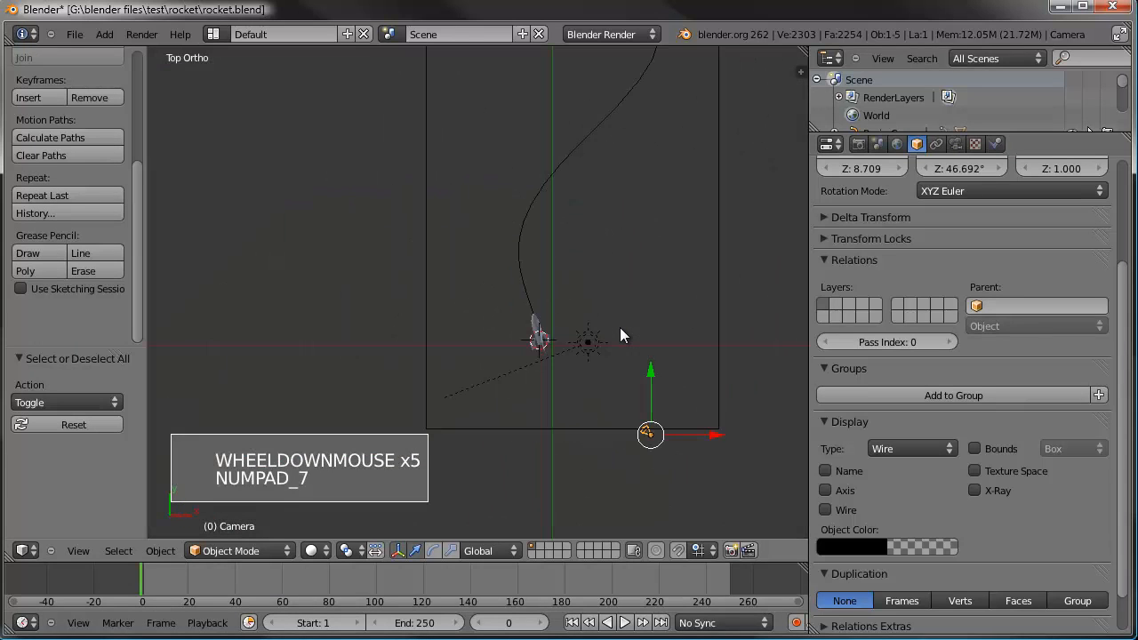
click(552, 301)
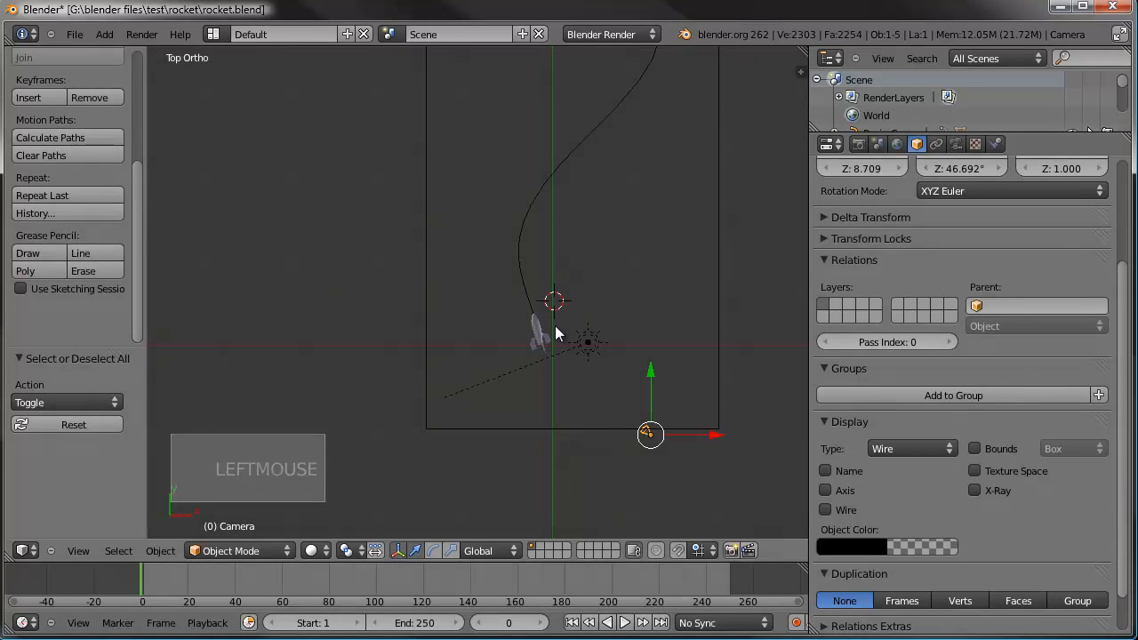
key(shift+s)
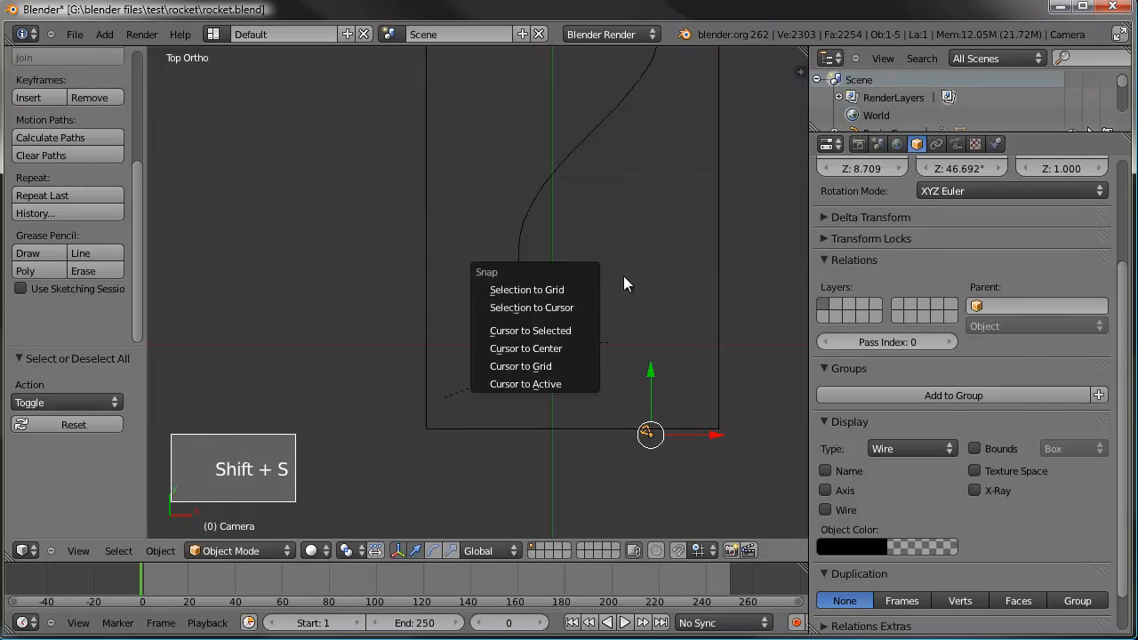
key(shift+a)
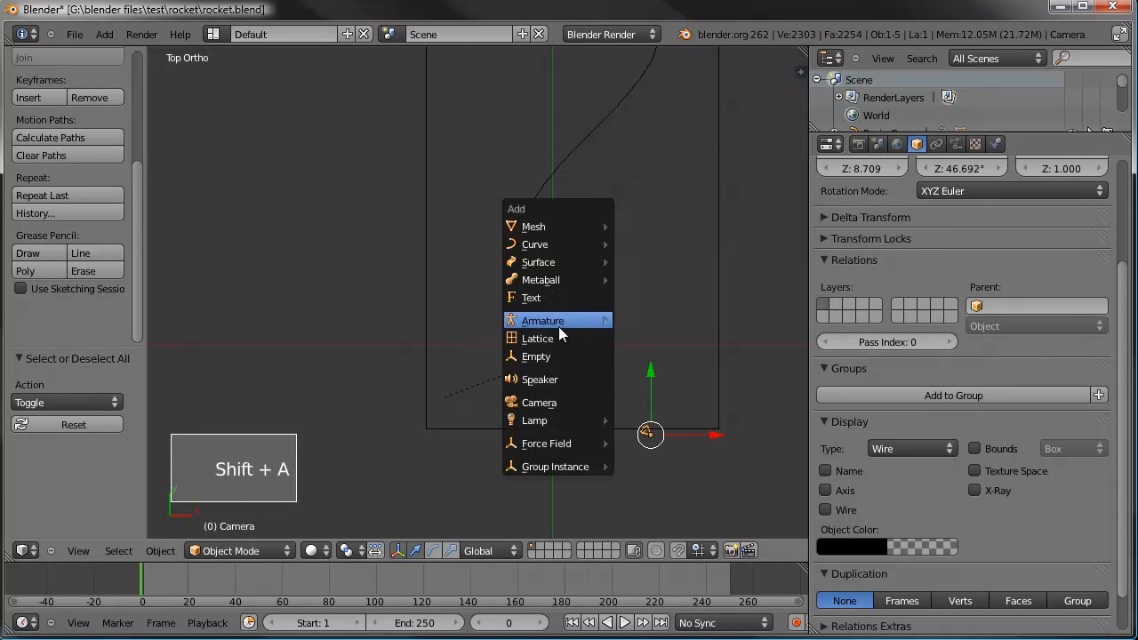
click(549, 359)
Make the camera aim at the empty with a Track To constraint.
right_click(648, 438)
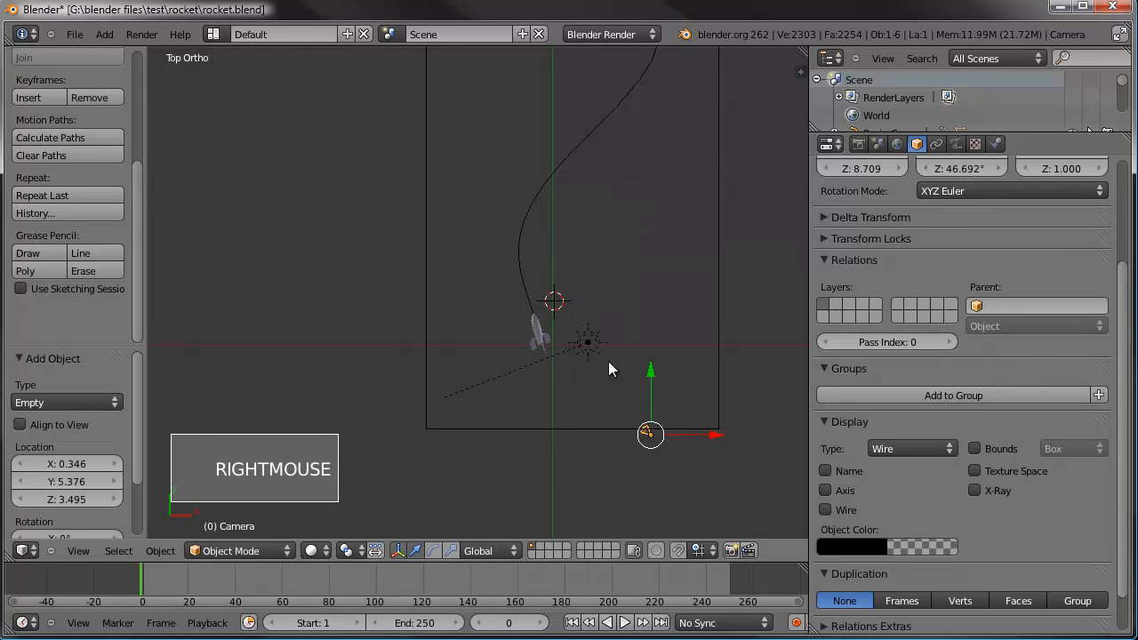
shift+right_click(560, 300)
key(ctrl+t)
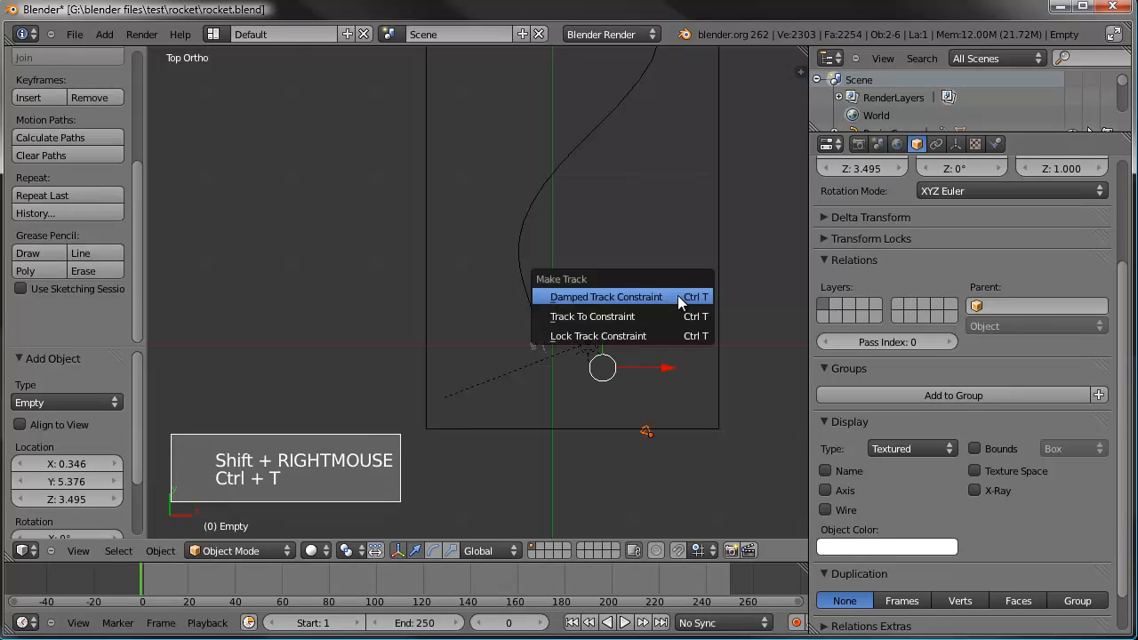
click(633, 323)
Try moving the empty in top view to test how the camera tracks it.
key(g)
key(g)
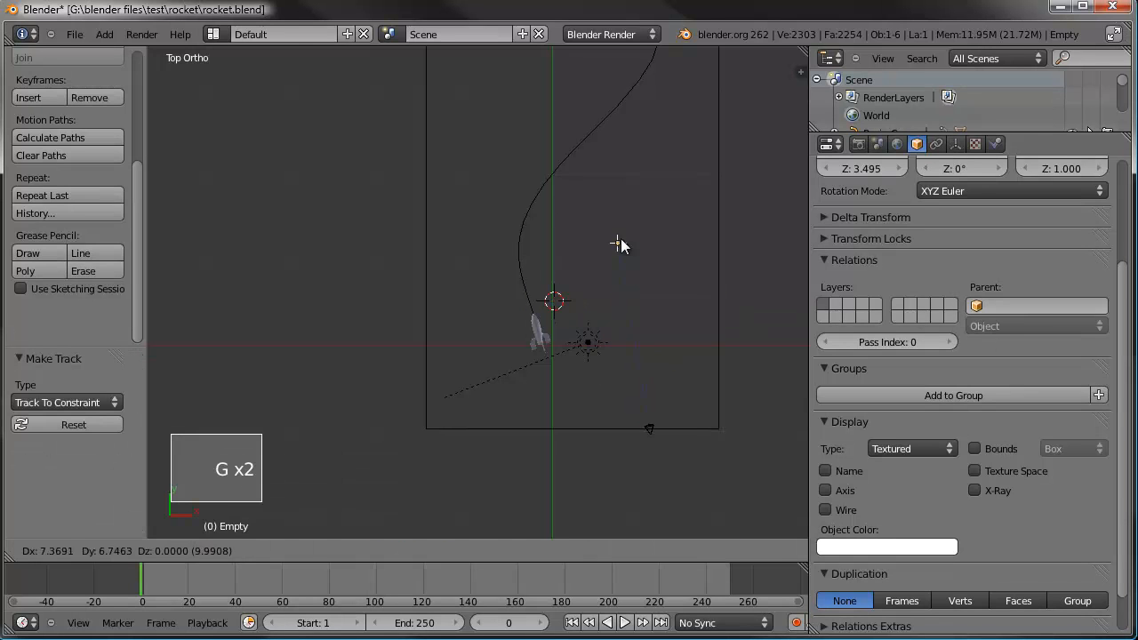
right_click(555, 257)
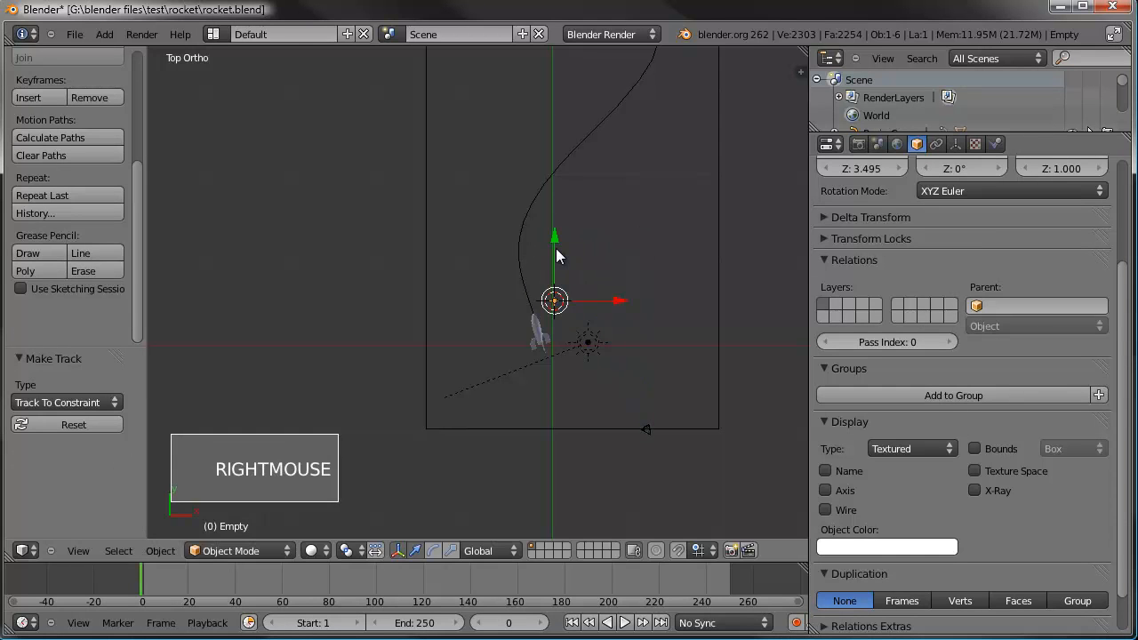
Move the empty in camera view to frame the rocket at the start of the animation, raising it to about Z 5.914.
key(KP_0)
key(g)
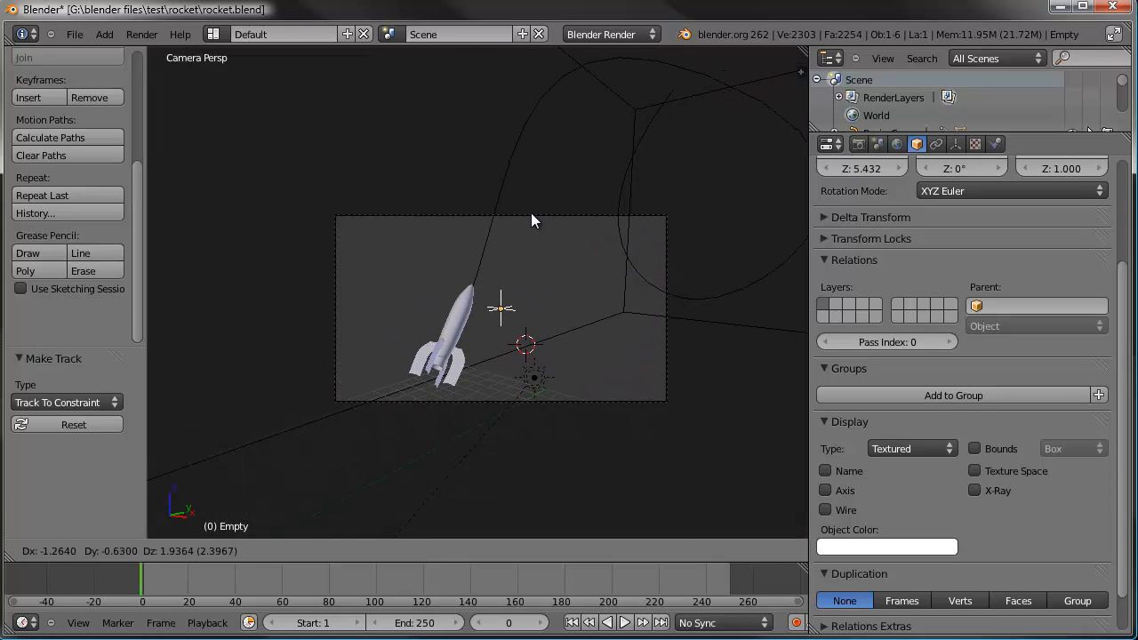
click(531, 218)
double_click(572, 622)
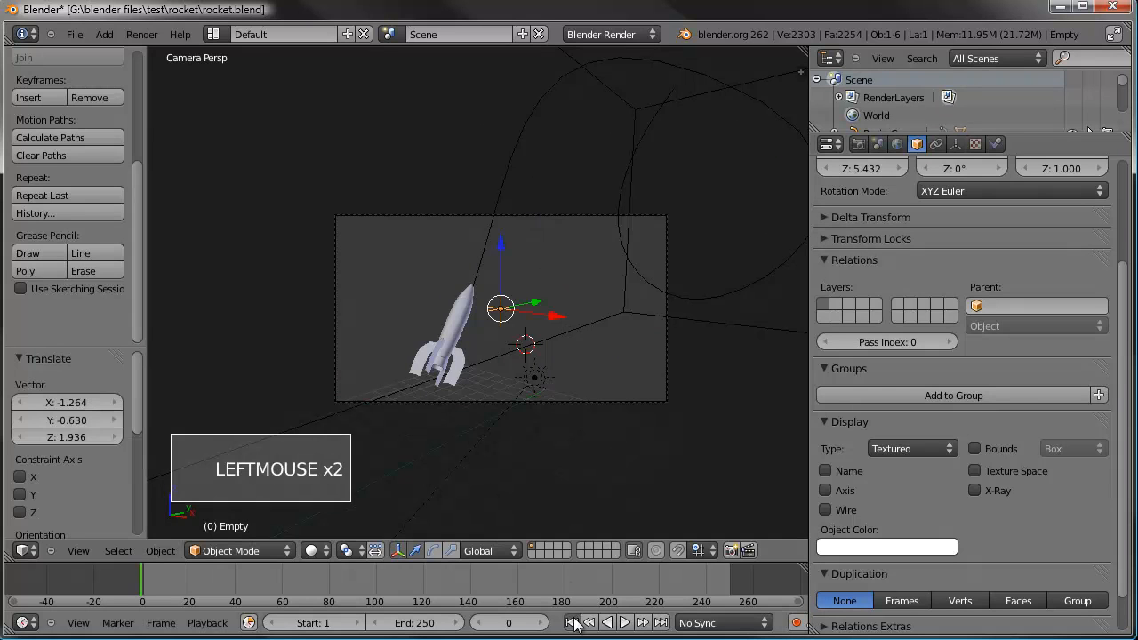
key(g)
click(522, 327)
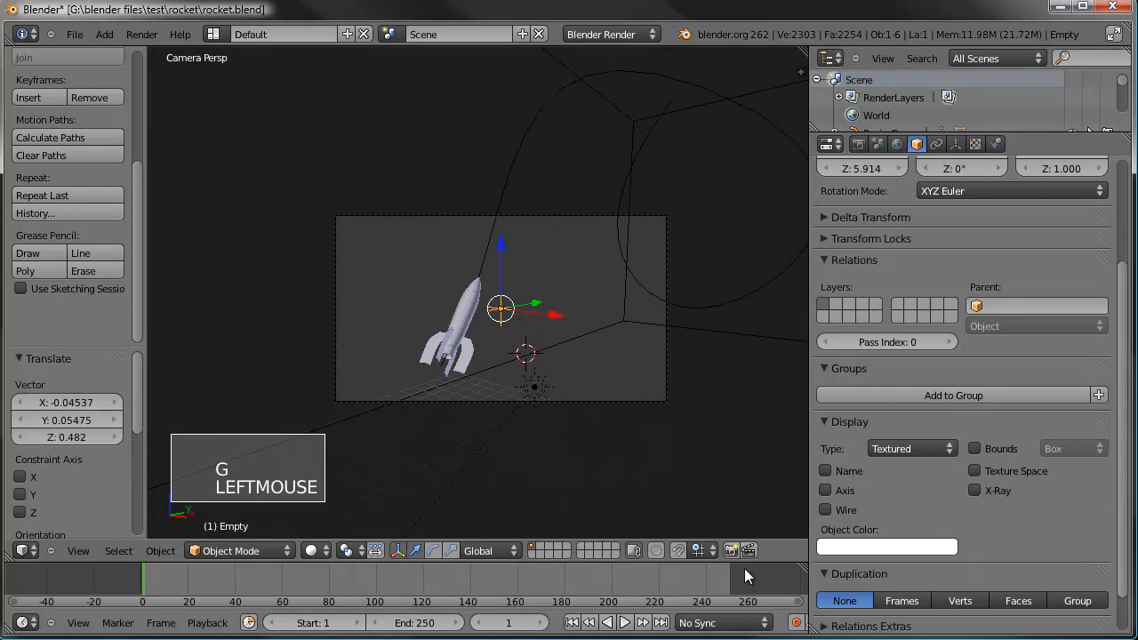
Turn on automatic keyframing and key the empty at frame 1, moved about X 0.300, Y 0.172, Z -0.337.
double_click(796, 624)
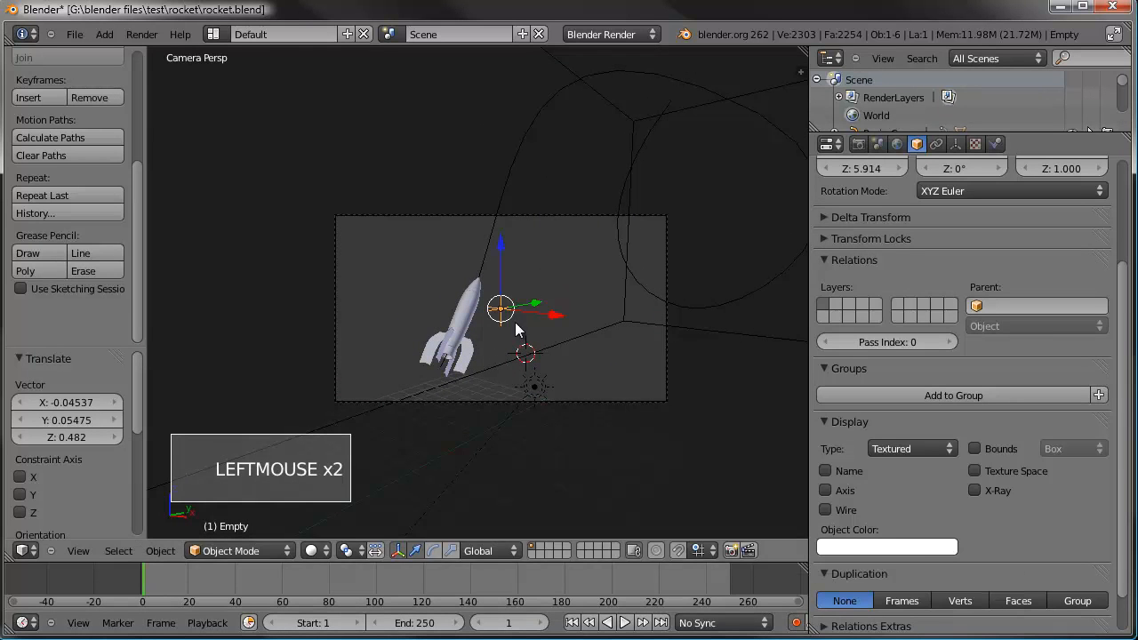
key(g)
click(466, 383)
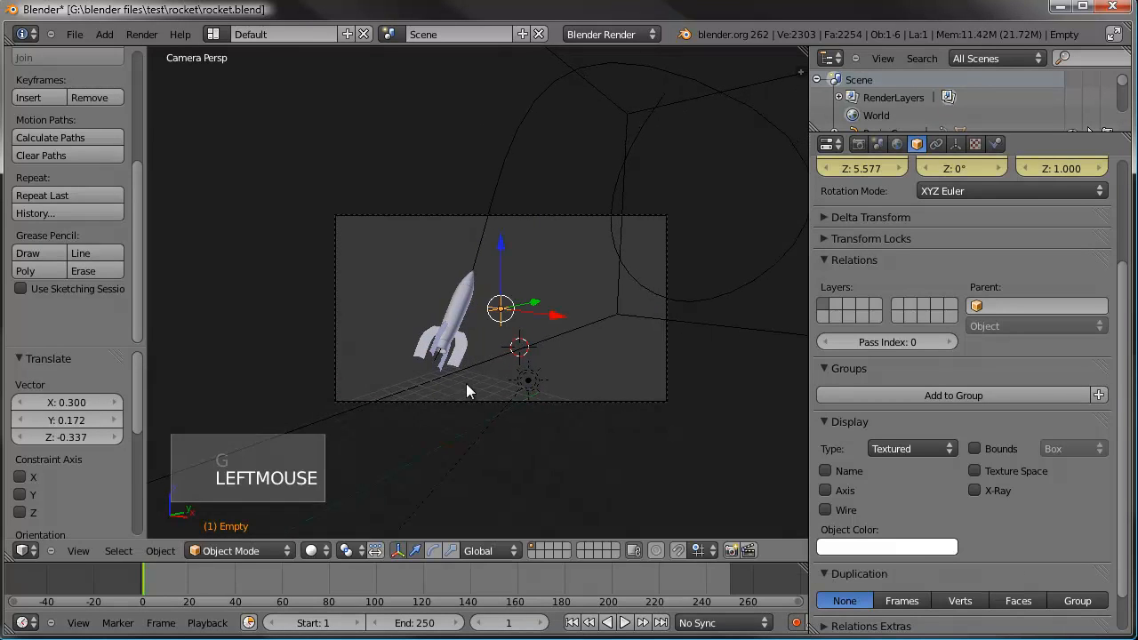
Key the empty at frame 30, moved about X 8.752, Y -0.397, Z 7.822 to bring the rocket into frame.
click(177, 574)
drag(177, 574, 213, 571)
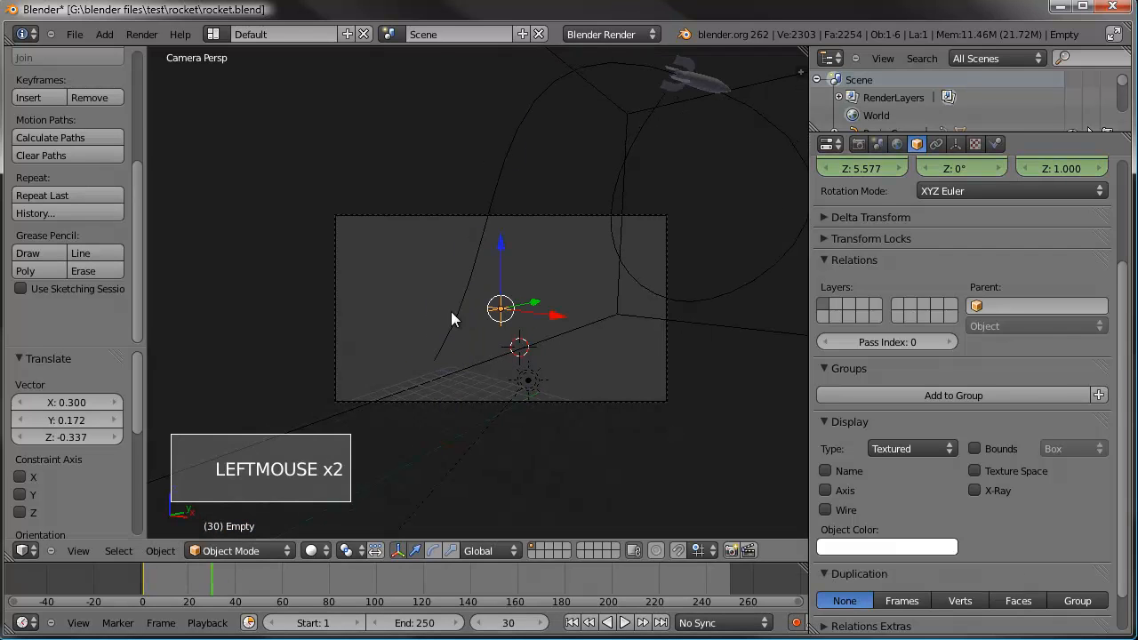
key(g)
click(589, 172)
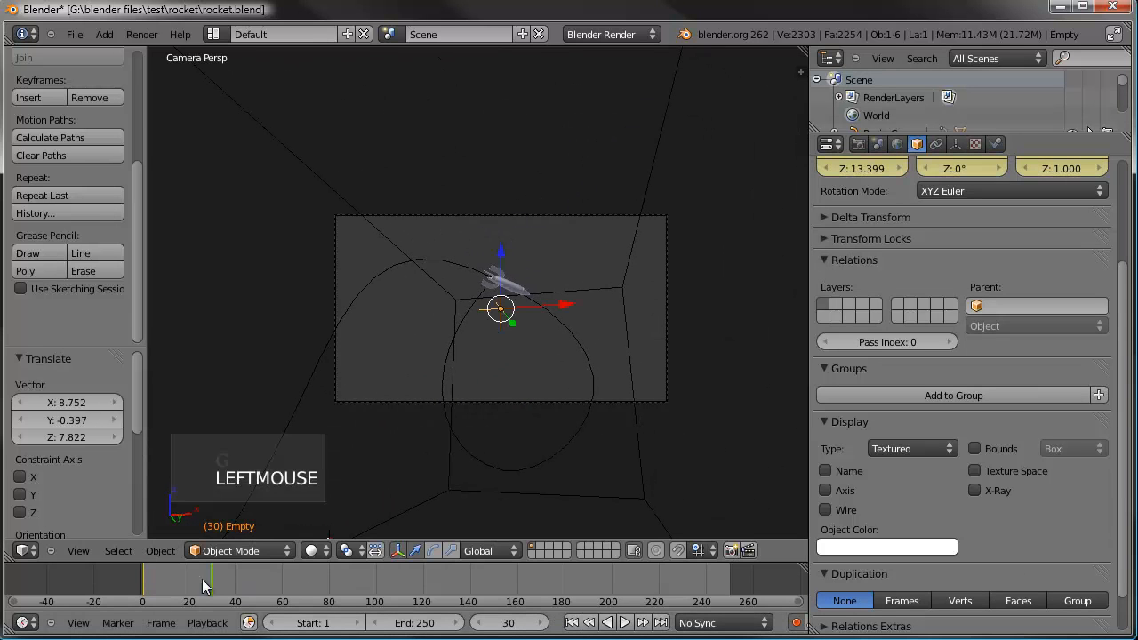
Key the empty at frame 80, moved about X 0.511, Y 0.463, Z -1.892 to keep the rocket in frame.
click(252, 579)
key(g)
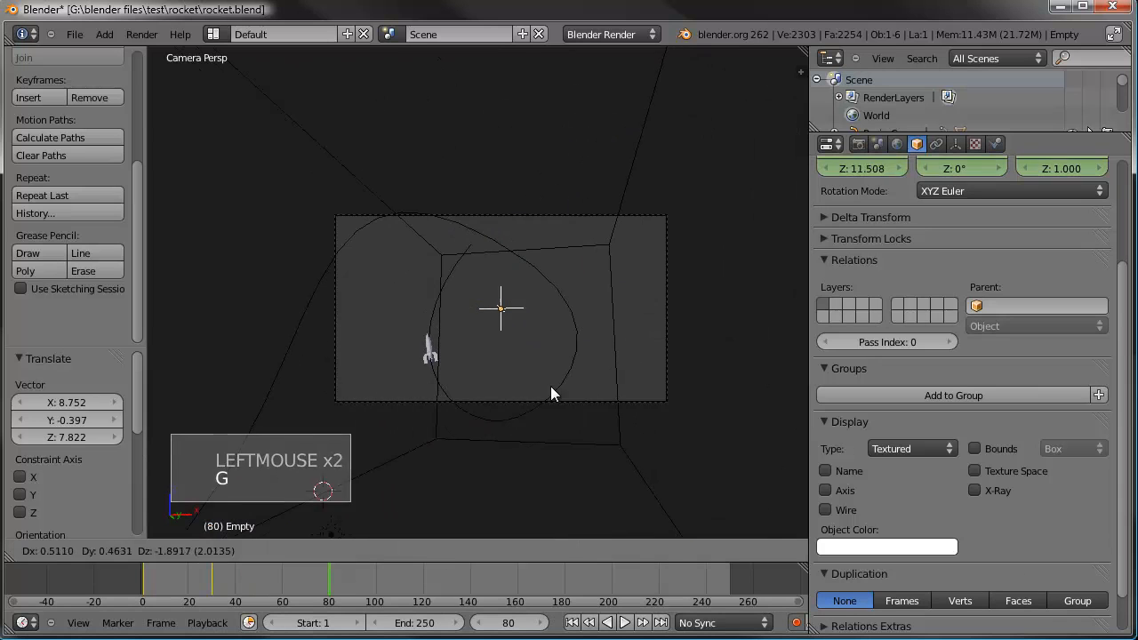
click(548, 387)
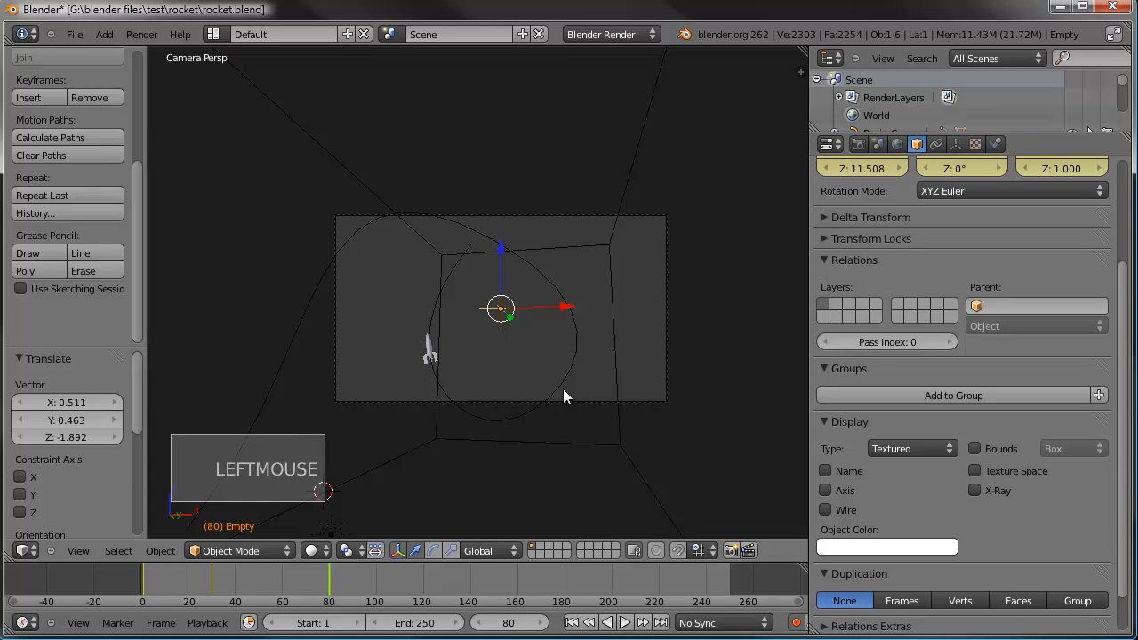
Set the animation's end frame to 150 and the flight curve's path animation length to 150 frames.
right_click(574, 364)
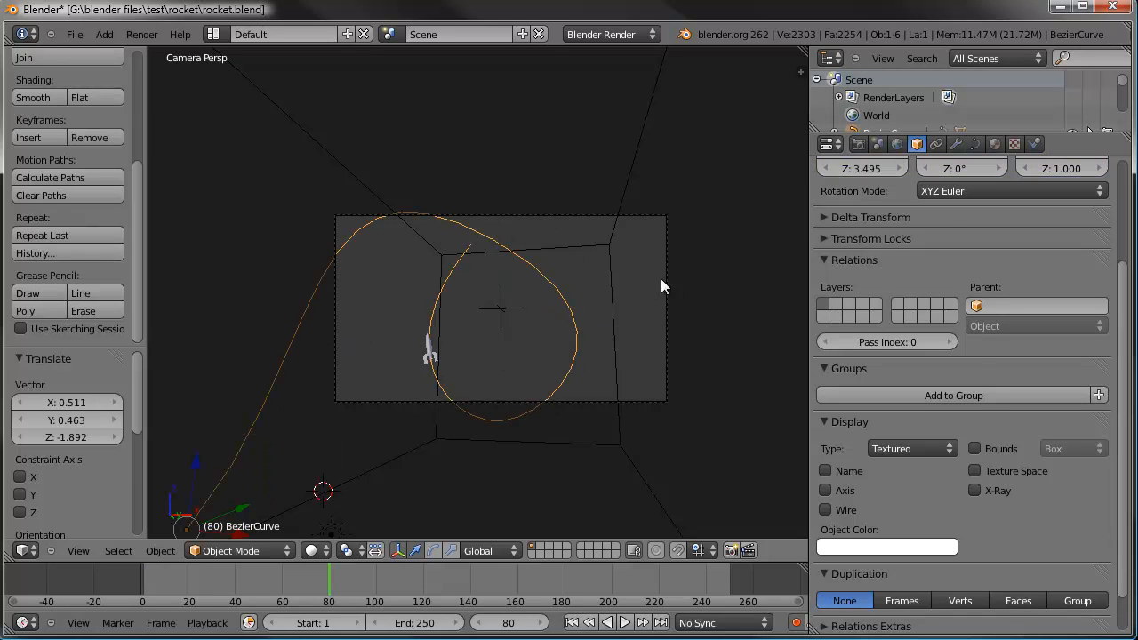
click(976, 145)
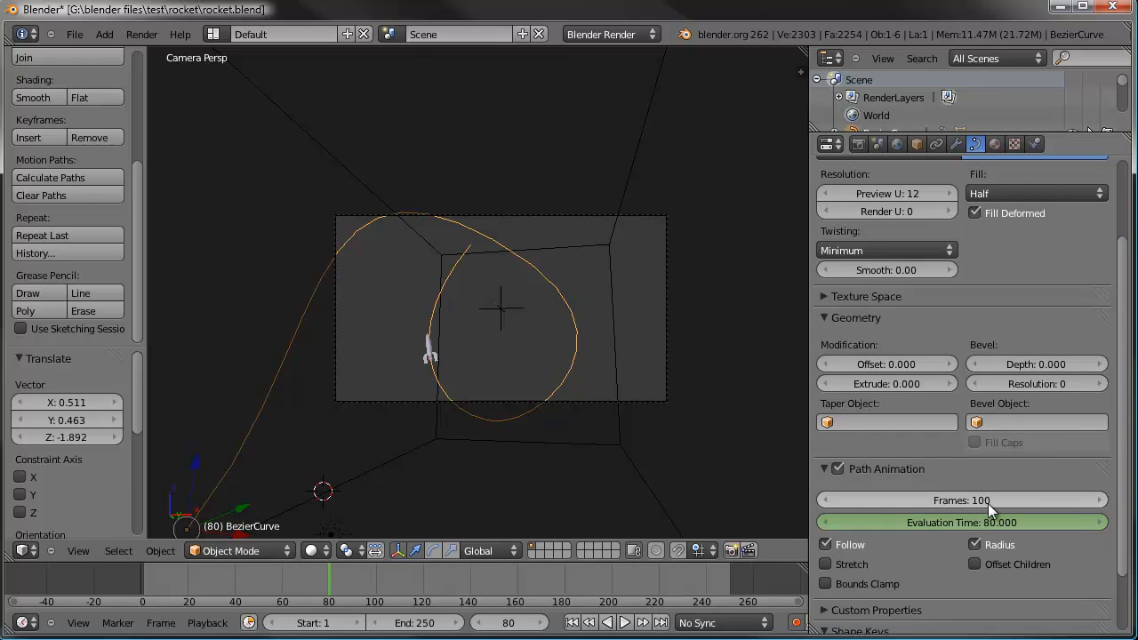
drag(662, 577, 688, 577)
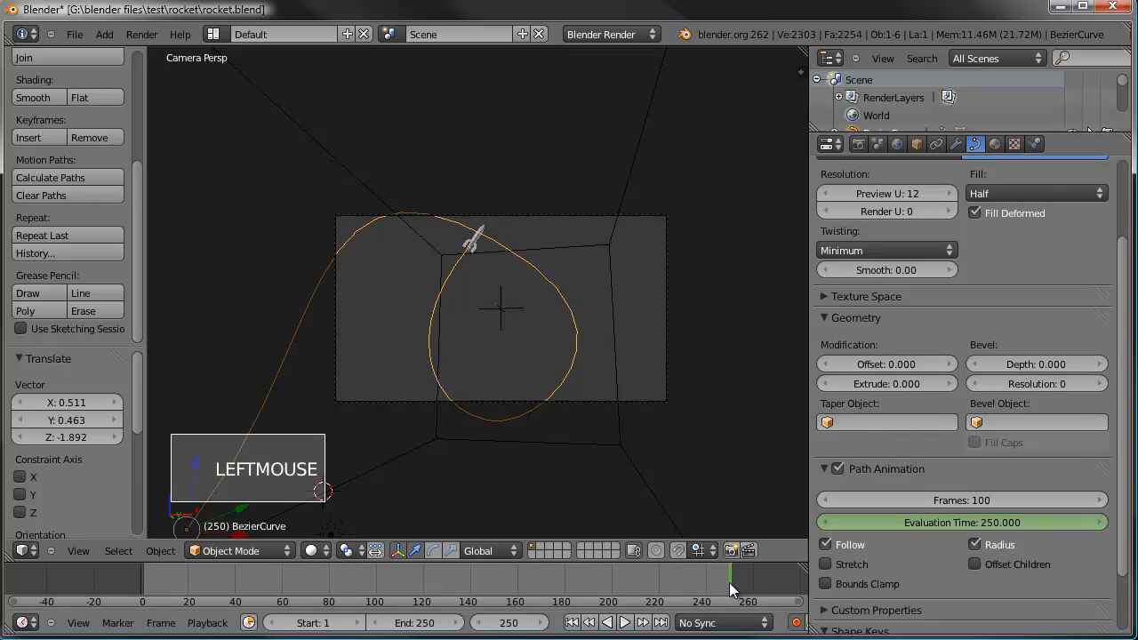
click(414, 624)
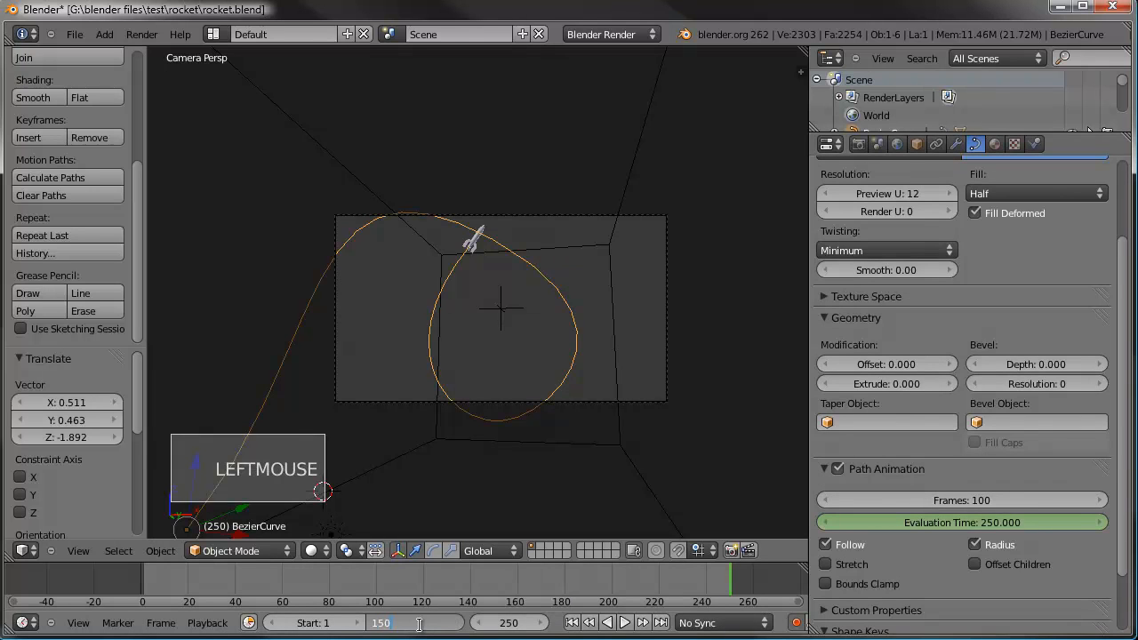
key(Return)
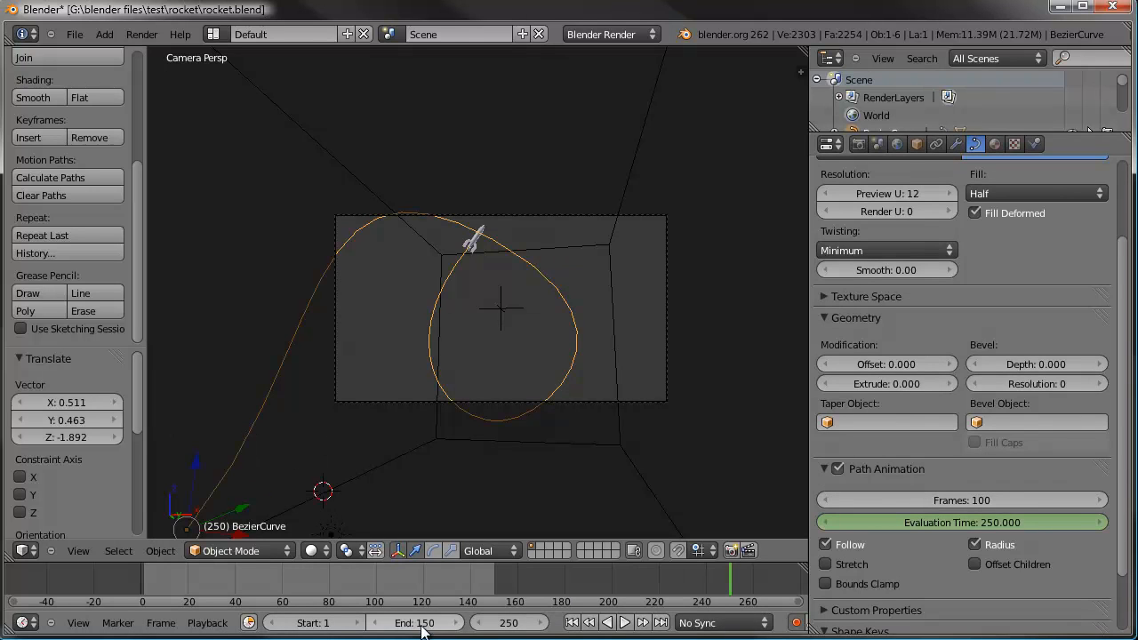
click(956, 499)
text(150)
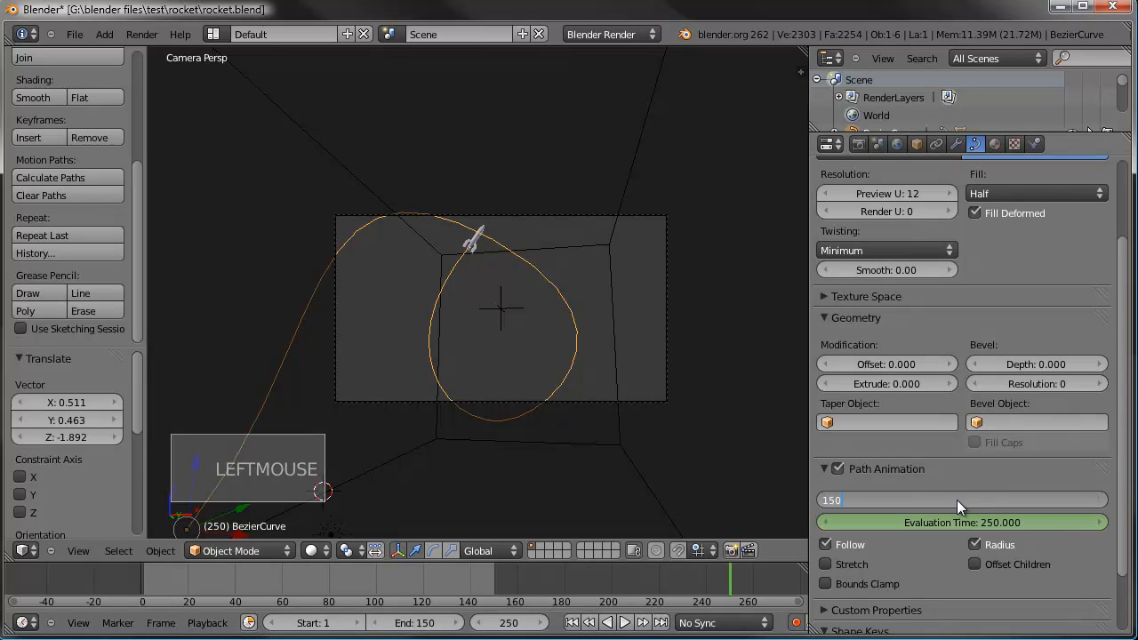
key(Return)
click(482, 573)
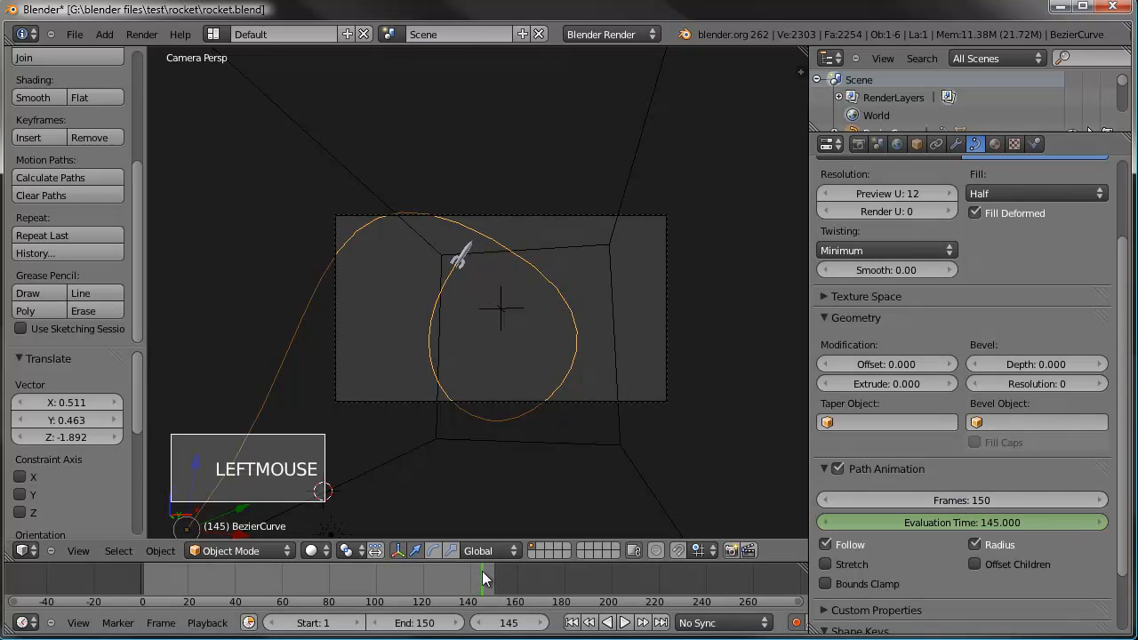
drag(380, 567, 168, 549)
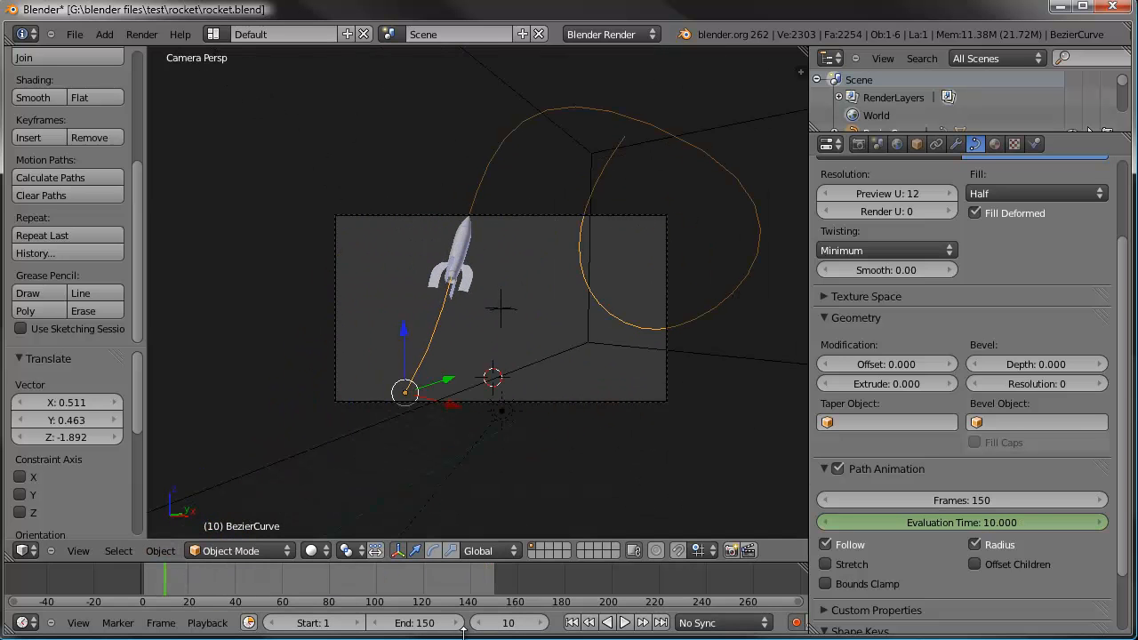
Select the empty and shift it horizontally at frame 30 to re-key the framing of the slower rocket.
right_click(500, 310)
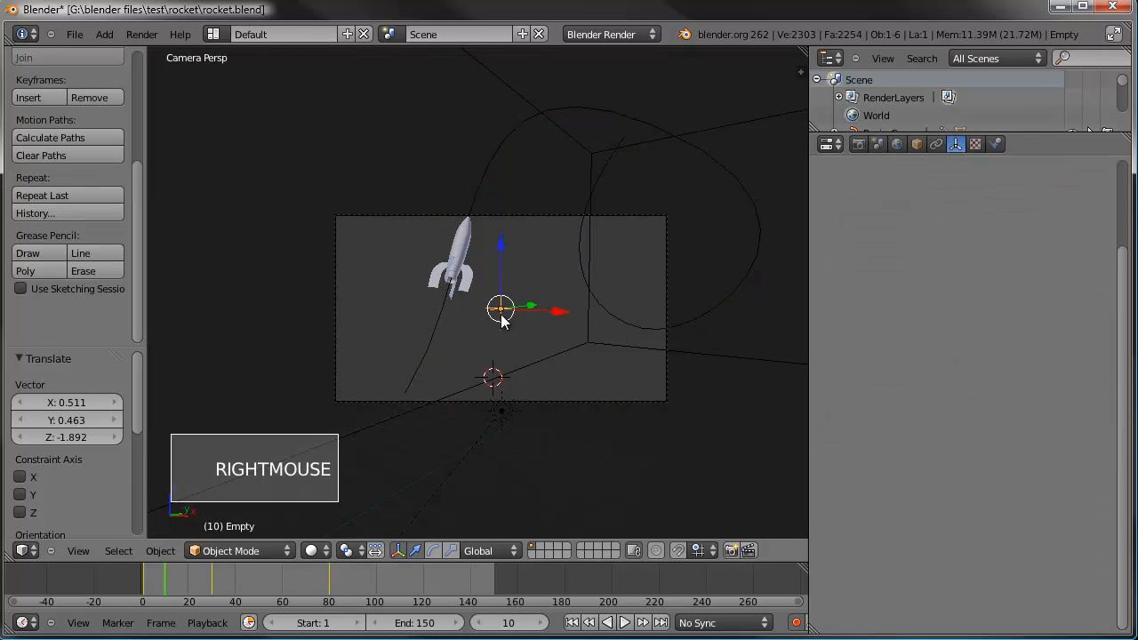
click(209, 577)
click(212, 579)
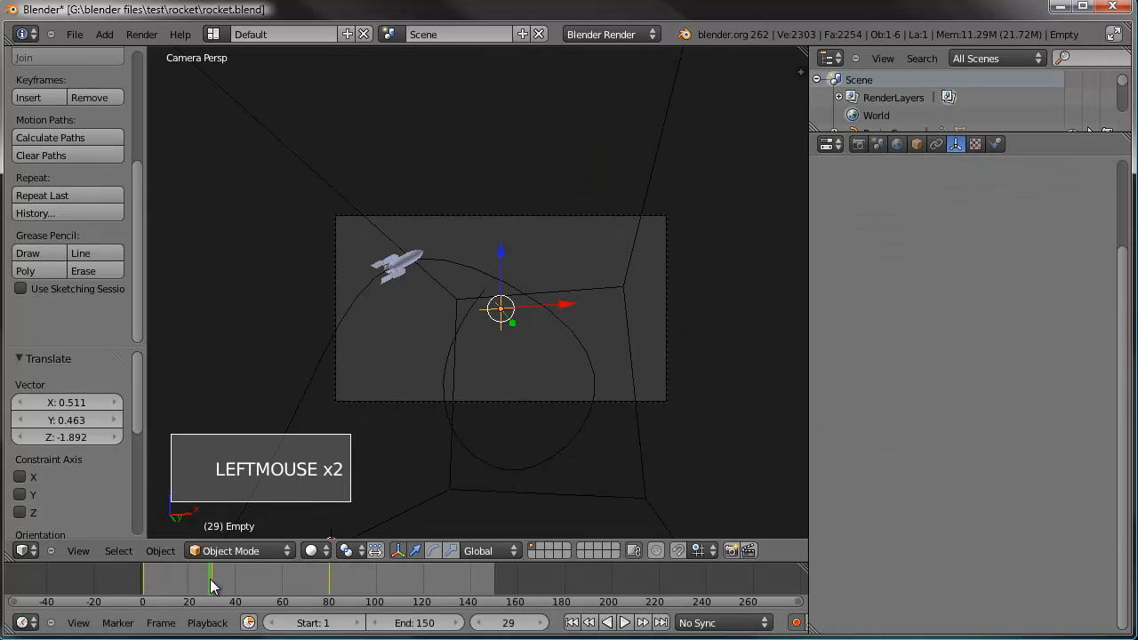
key(g)
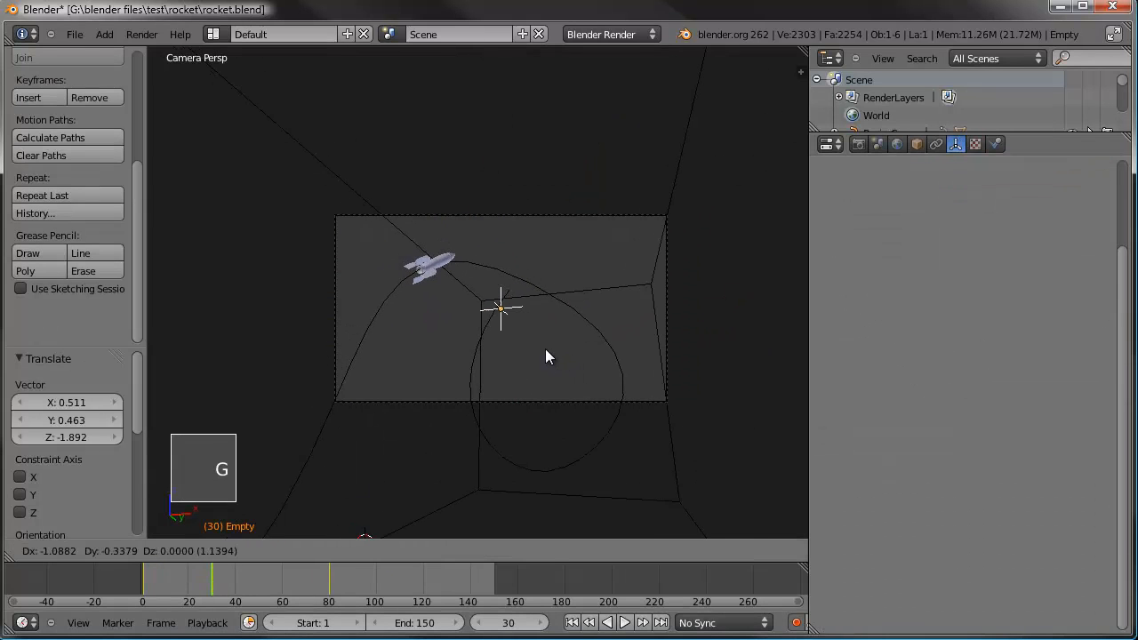
click(542, 348)
Key adjusted positions of the empty at about frame 129 and at frame 150 to keep the rocket in frame.
drag(238, 594, 496, 577)
key(g)
click(553, 366)
key(g)
click(530, 327)
key(g)
click(533, 394)
Play the animation from the start through the camera, stop it, and return to frame 1.
click(571, 622)
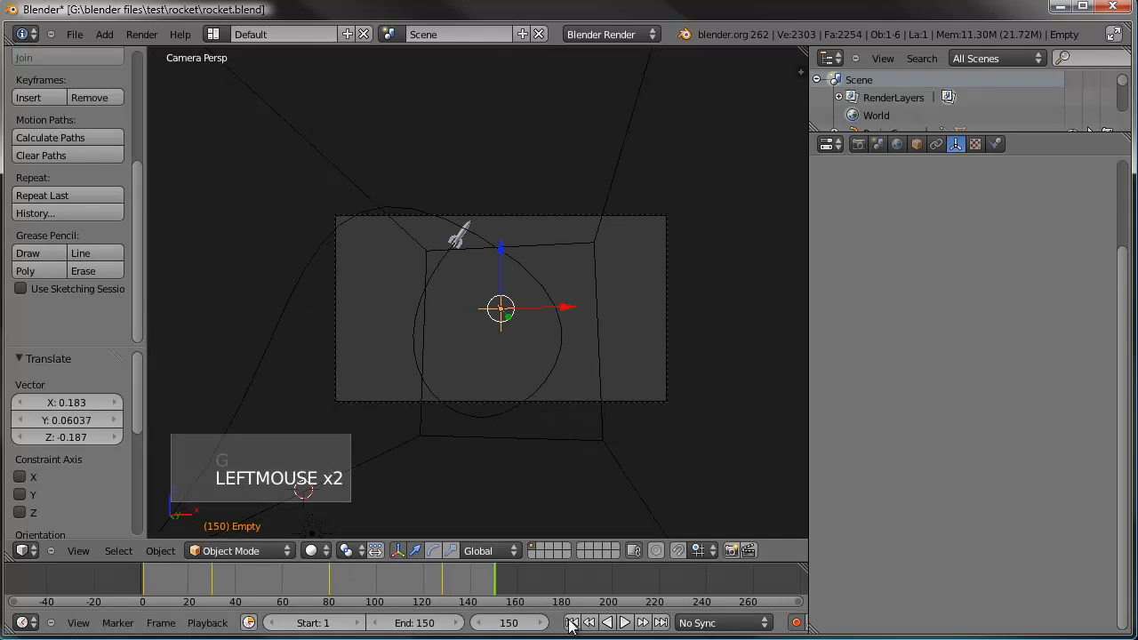
click(571, 622)
click(625, 622)
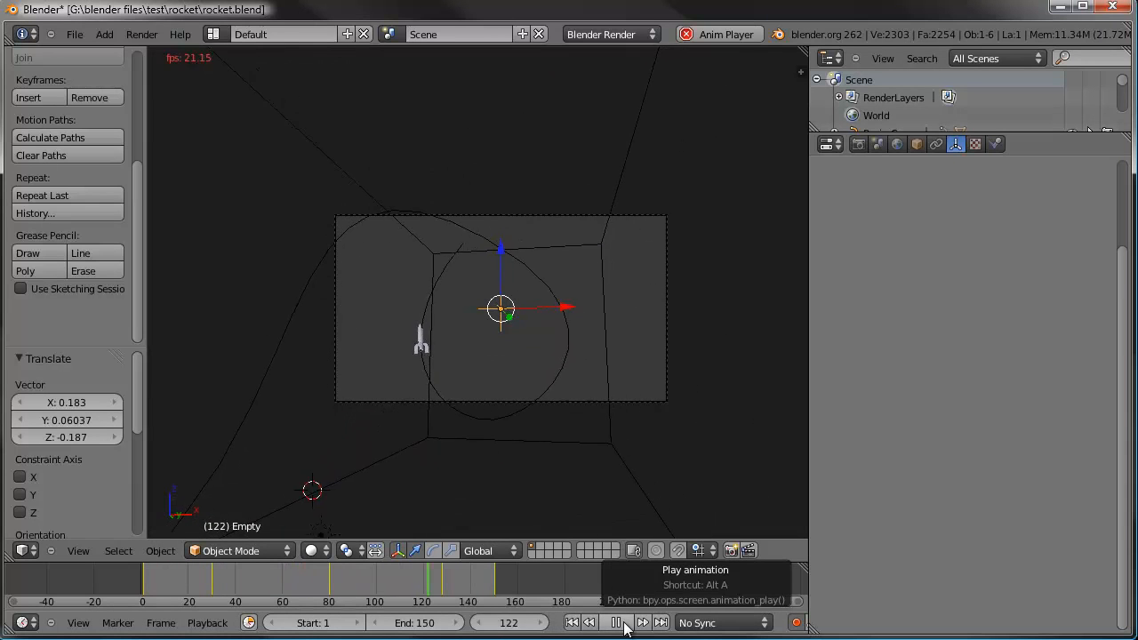
click(625, 625)
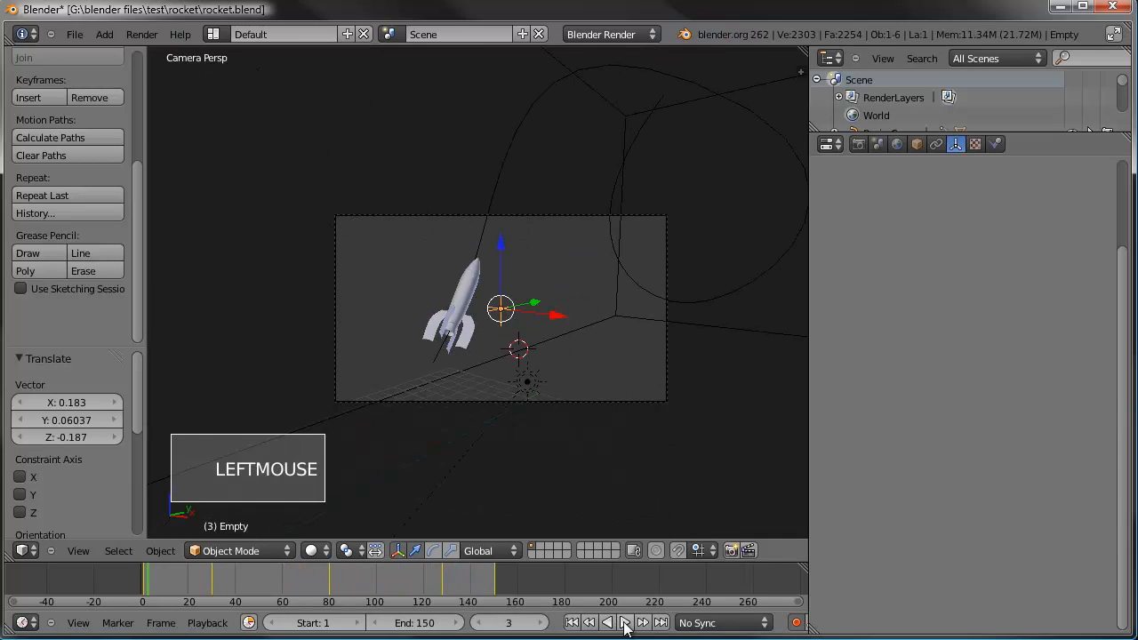
click(572, 622)
Deselect everything and add a mesh circle at the 3D cursor beside the rocket.
key(a)
mouse_move(490, 311)
middle_down()
mouse_move(610, 311)
mouse_move(428, 315)
mouse_move(507, 306)
middle_up()
scroll(503, 307, up, 2)
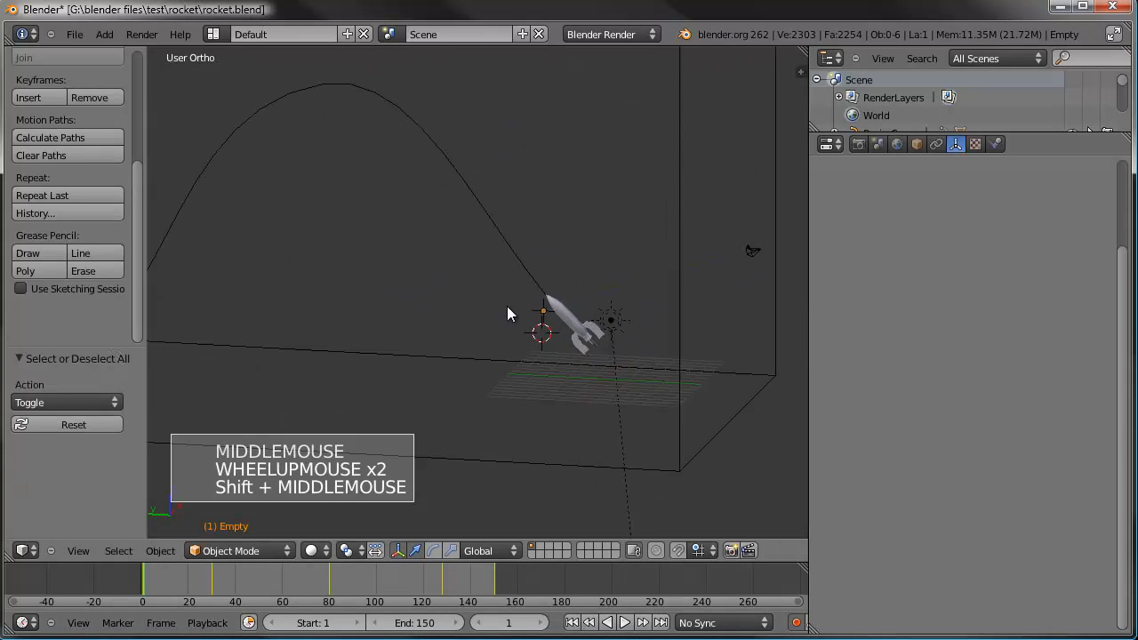
scroll(506, 306, up, 5)
key(KP_1)
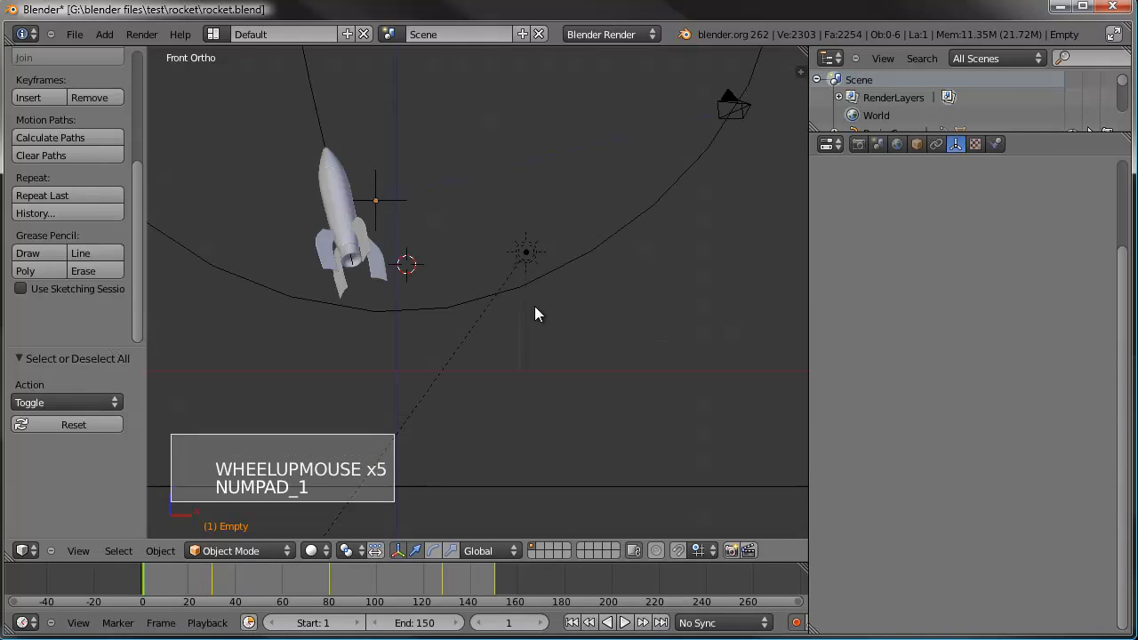
scroll(536, 312, up, 3)
shift+middle_drag(536, 311, 460, 334)
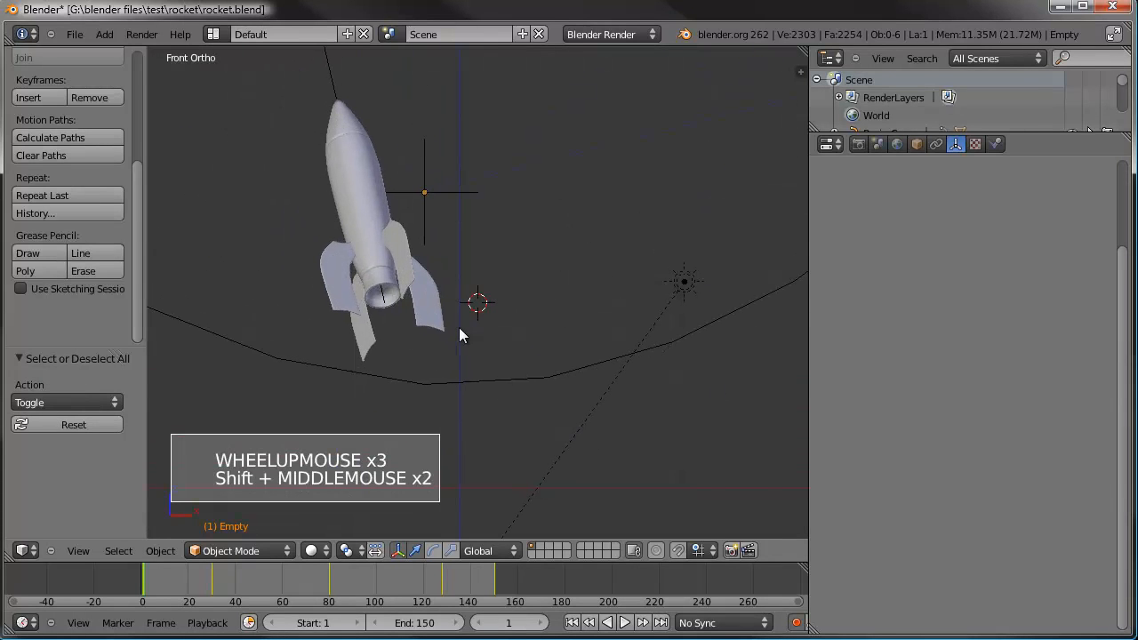
key(shift+a)
mouse_move(472, 199)
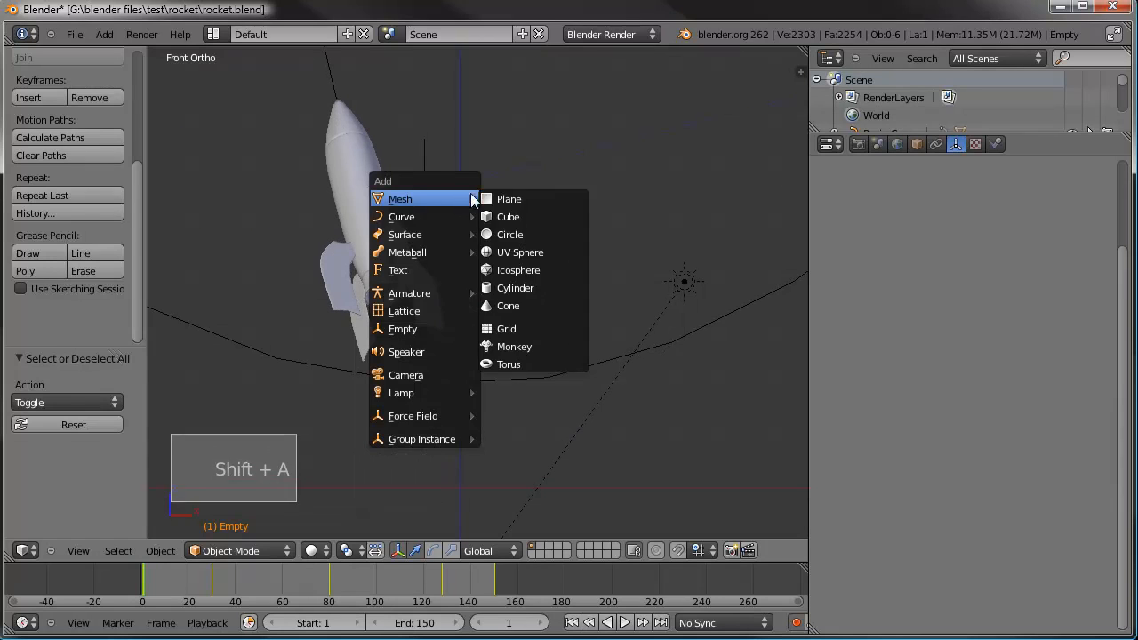
click(521, 234)
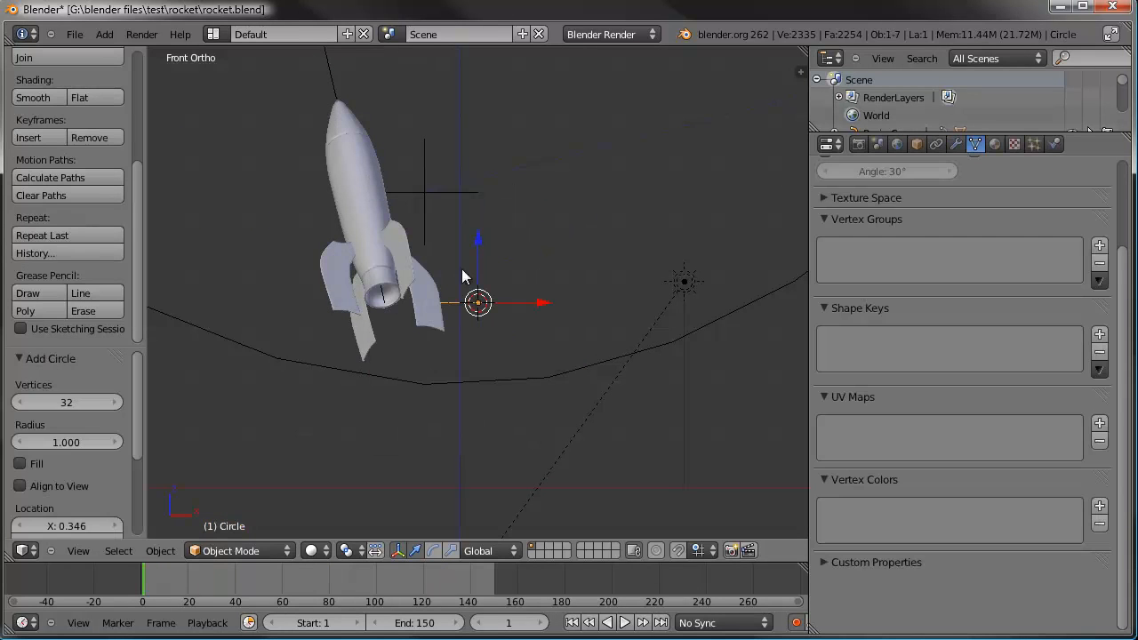
Give the new circle 12 vertices and a radius of about 0.191, and fill it.
click(63, 403)
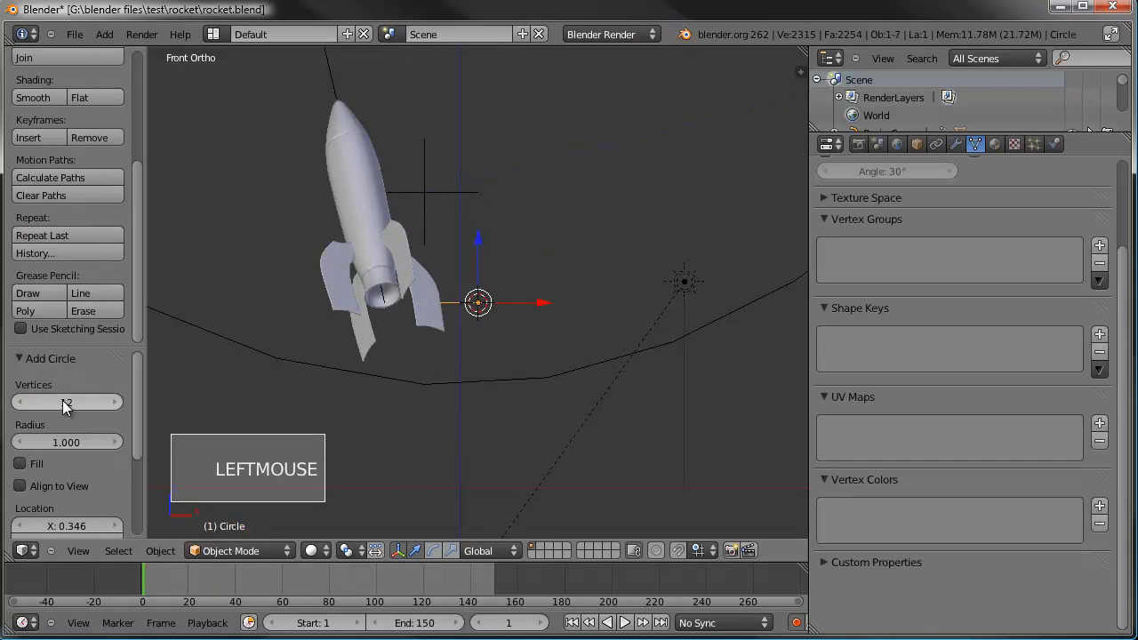
drag(63, 442, 45, 439)
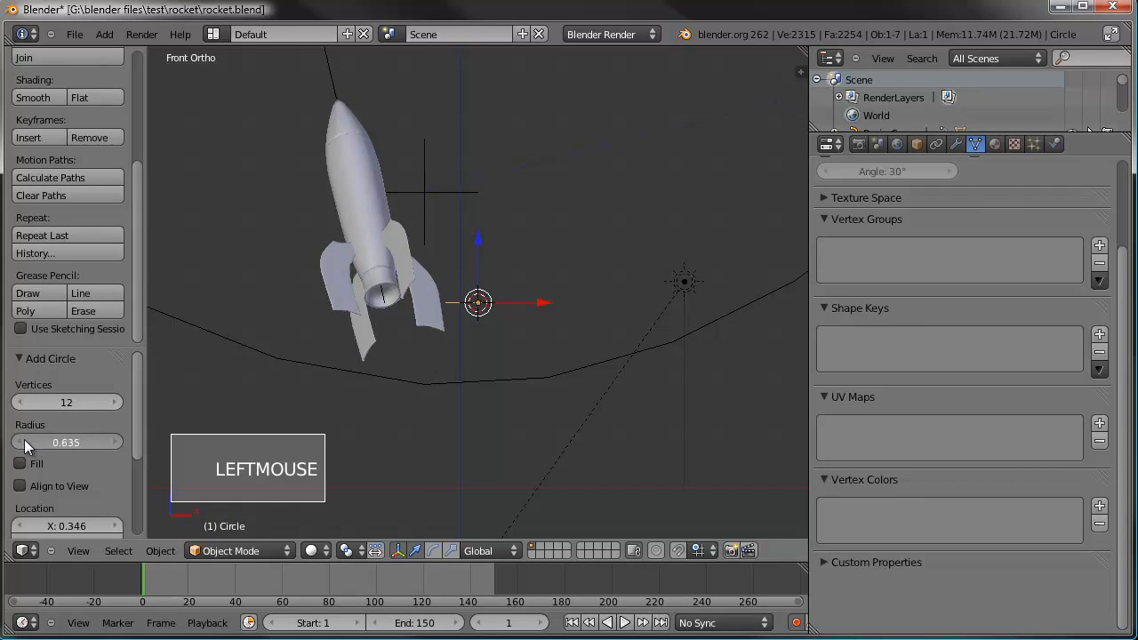
middle_drag(271, 396, 318, 448)
drag(70, 449, 26, 437)
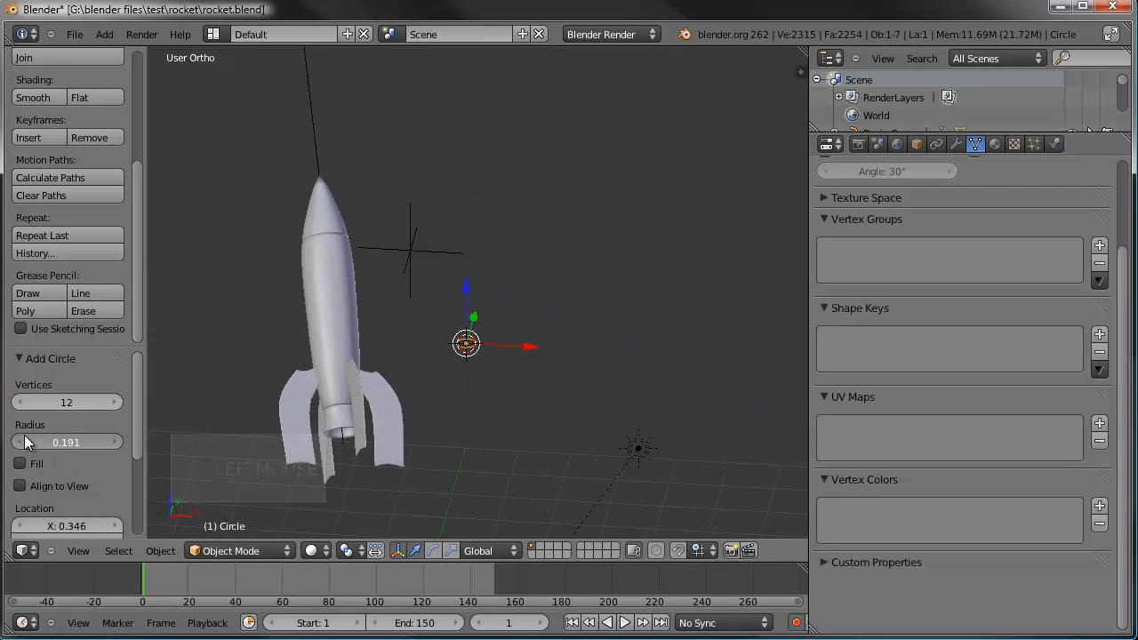
click(21, 463)
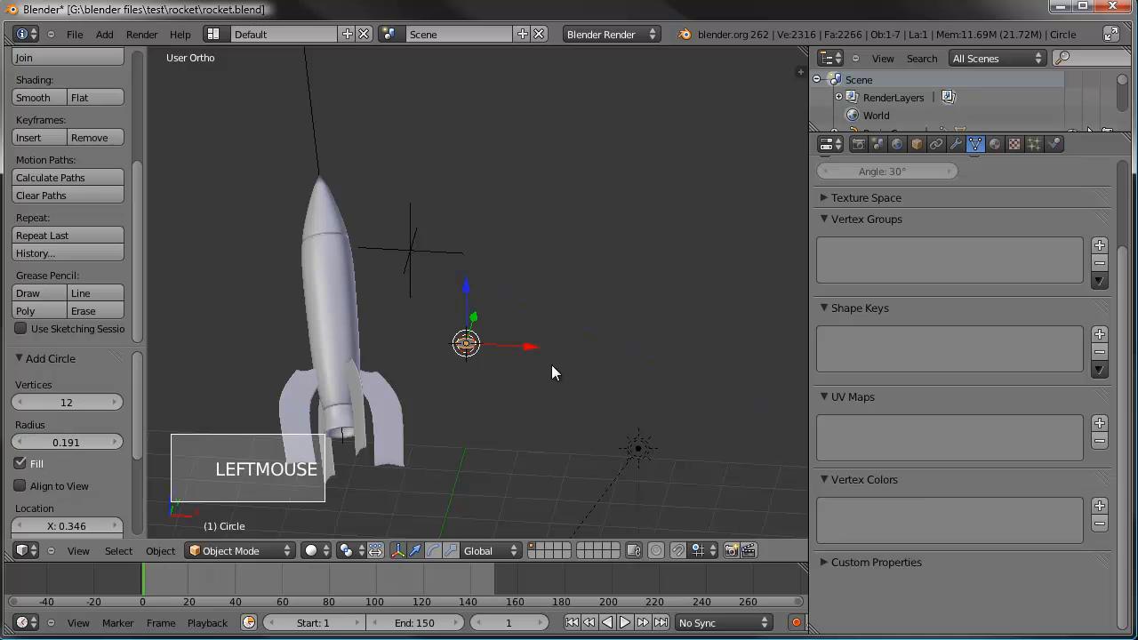
In top view, move the circle about -1.83 in X and -4.31 in Y to the rocket's nozzle.
scroll(465, 378, up, 3)
shift+middle_drag(465, 378, 585, 260)
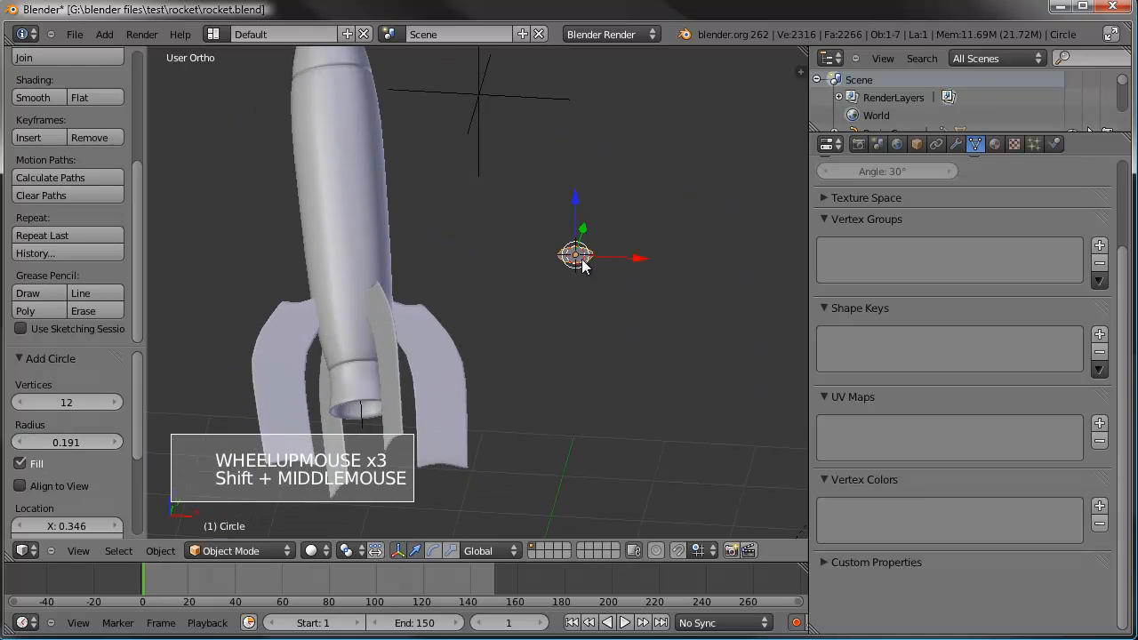
key(r)
right_click(586, 314)
key(KP_7)
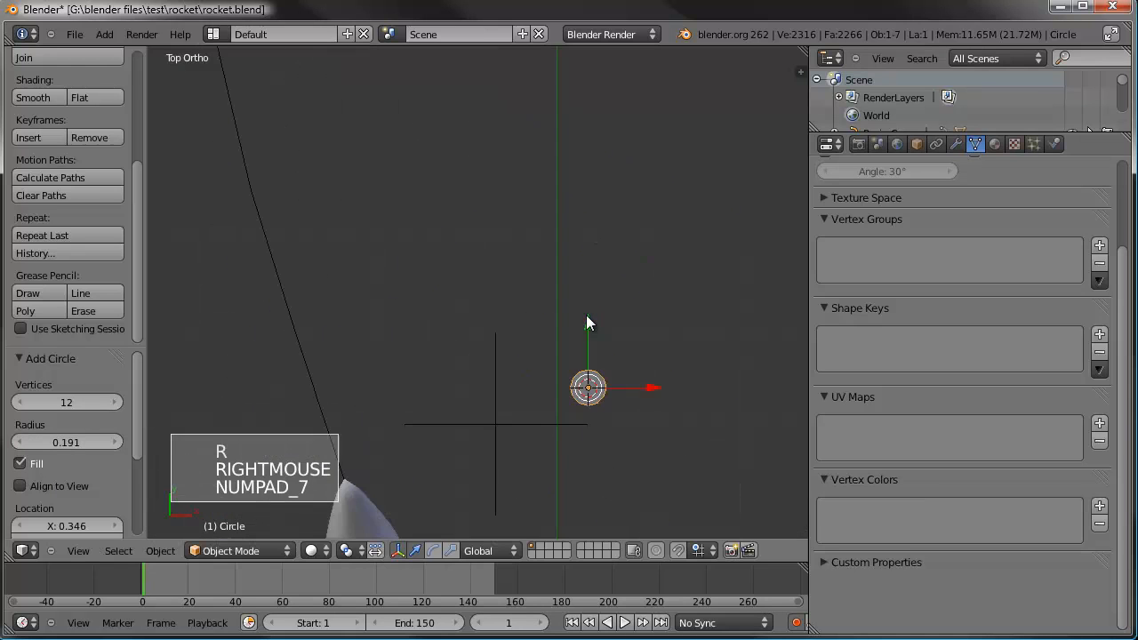
shift+middle_drag(585, 315, 591, 70)
key(g)
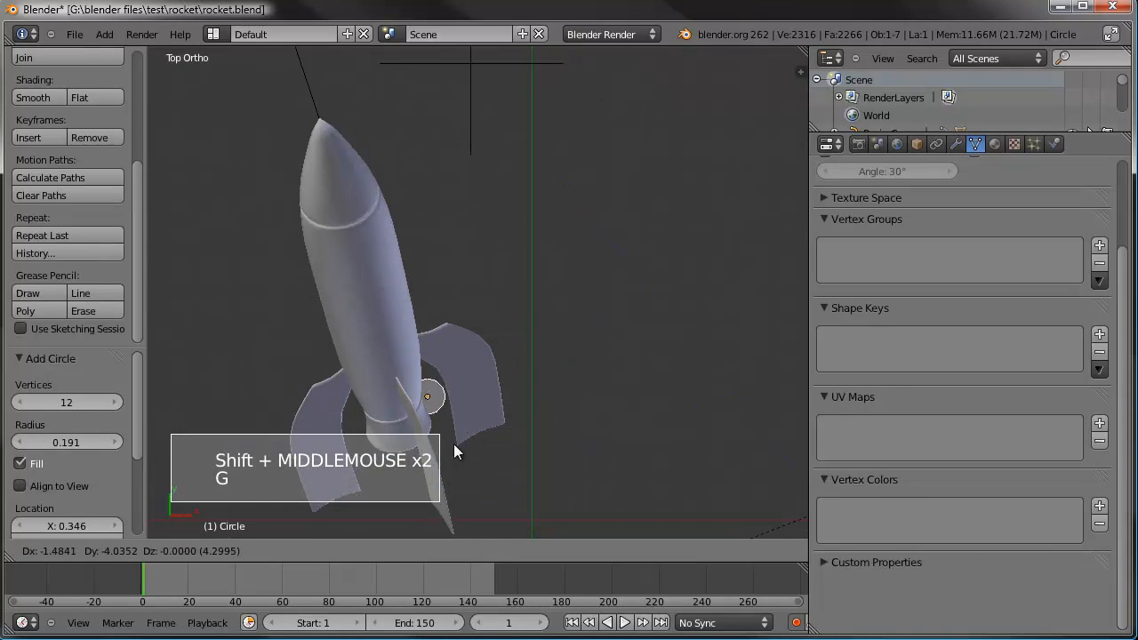
click(425, 465)
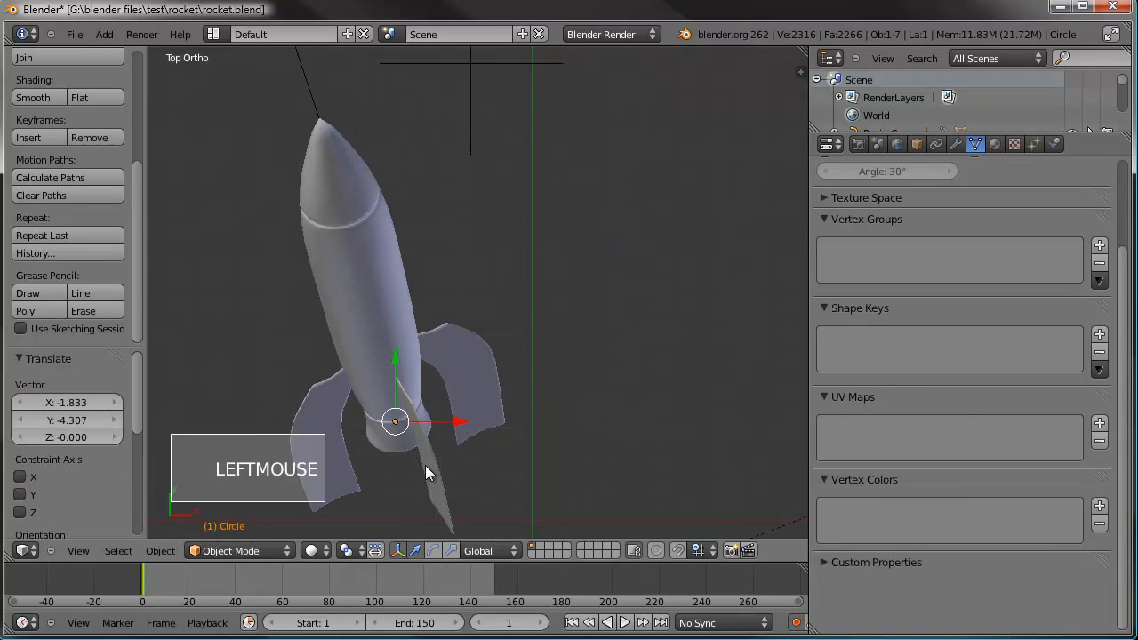
In the right side view, rotate the circle about -121°, refine its tilt to match the nozzle, and move it into the opening.
key(KP_1)
key(KP_3)
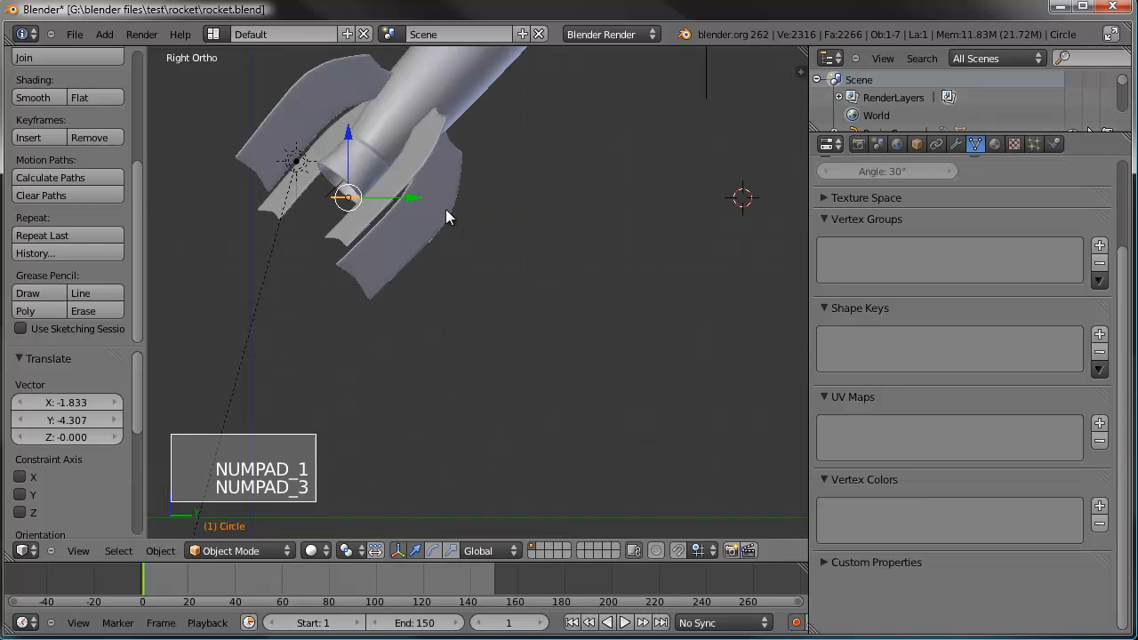
key(r)
click(289, 127)
shift+middle_drag(483, 200, 483, 285)
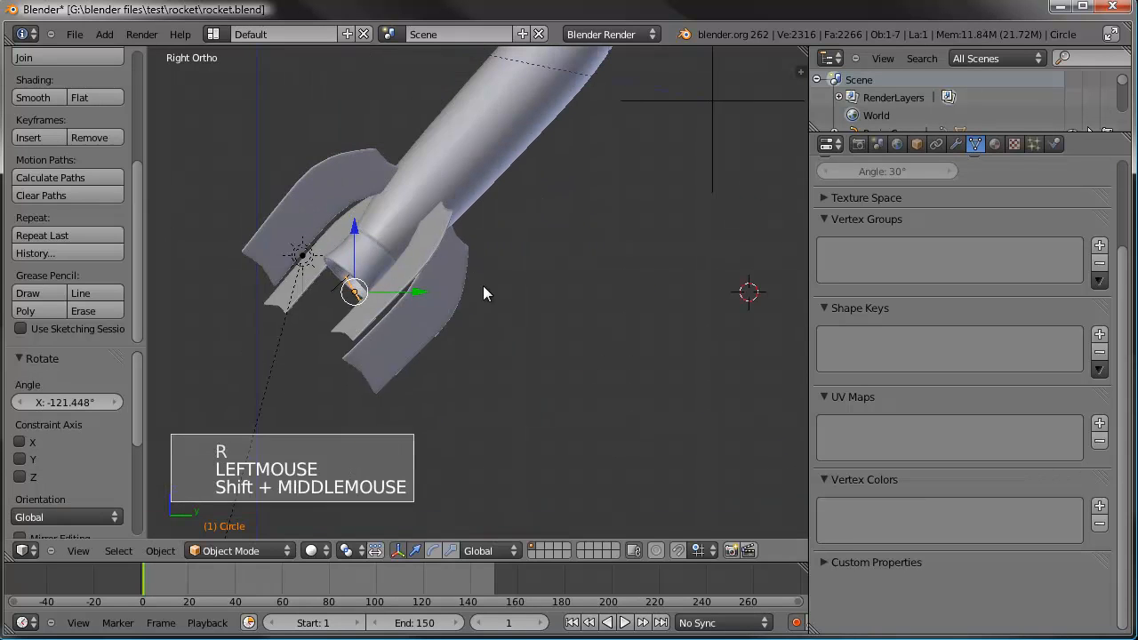
scroll(495, 315, up, 3)
key(r)
click(480, 257)
key(g)
click(471, 243)
Fine-tune the circle's rotation and position inside the nozzle in a wireframe top view, and return to solid shading.
middle_drag(464, 238, 553, 362)
key(KP_7)
key(z)
key(r)
click(522, 273)
key(r)
click(523, 283)
key(g)
click(516, 293)
scroll(552, 338, down, 1)
key(z)
Parent the circle in the nozzle to the rocket body as an object parent.
scroll(550, 306, down, 3)
mouse_move(551, 307)
middle_down()
mouse_move(508, 391)
mouse_move(539, 355)
mouse_move(509, 213)
middle_up()
scroll(502, 389, up, 6)
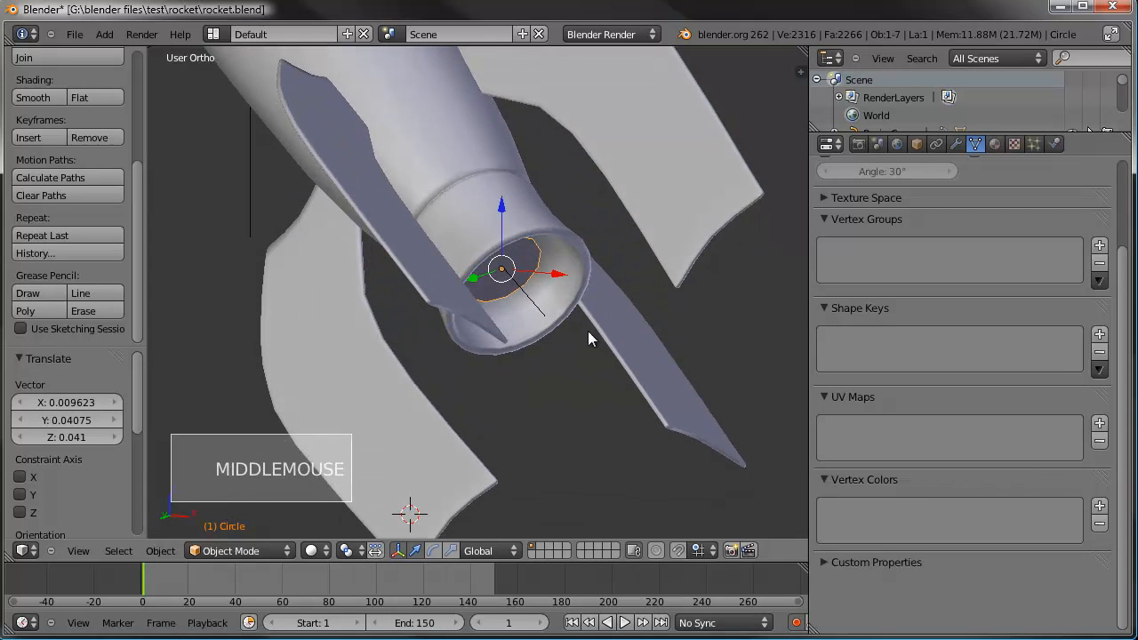
shift+right_click(649, 405)
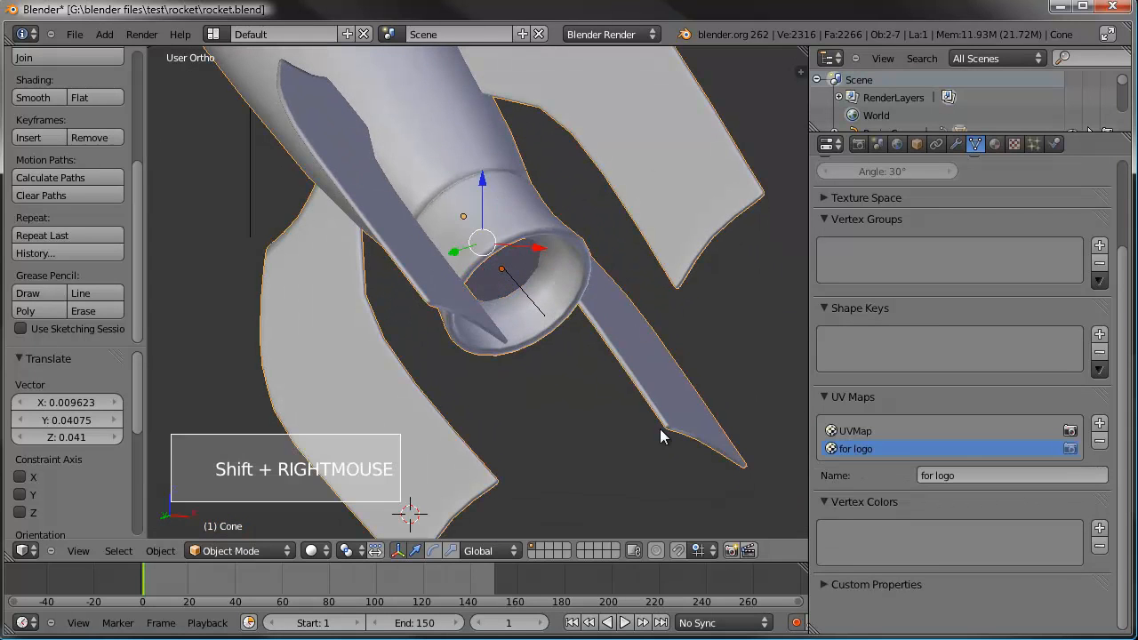
key(ctrl+p)
click(659, 430)
Scrub the animation to frame 25 to check whether the circle follows the rocket, and return to the start.
scroll(640, 434, down, 3)
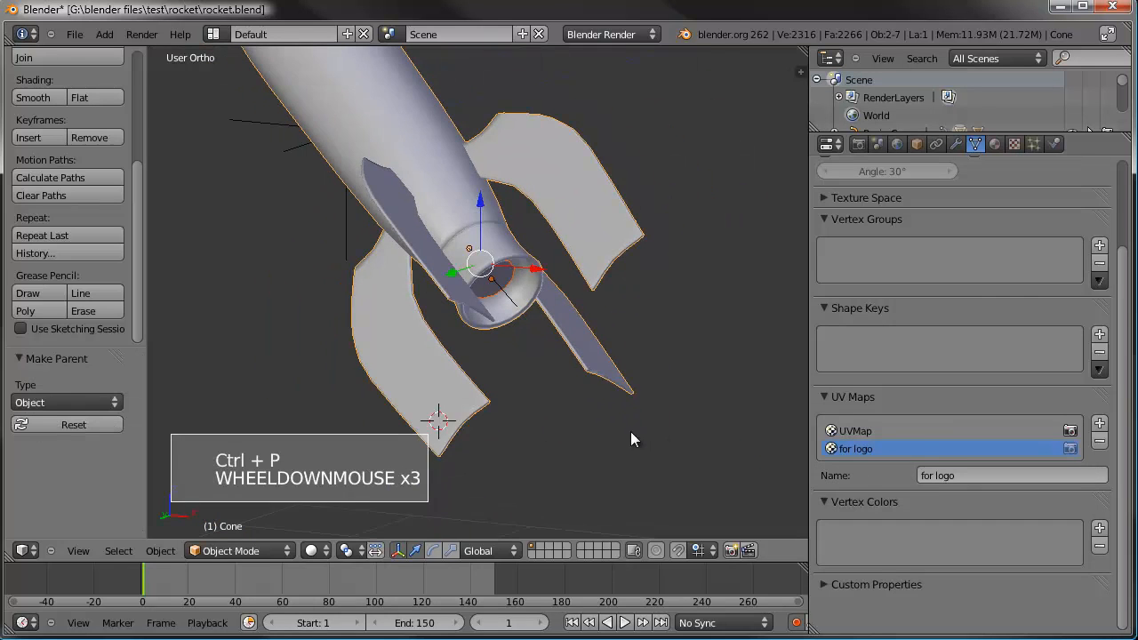
click(200, 587)
scroll(431, 346, down, 11)
shift+middle_drag(431, 345, 400, 342)
scroll(379, 159, up, 2)
shift+middle_drag(378, 159, 492, 271)
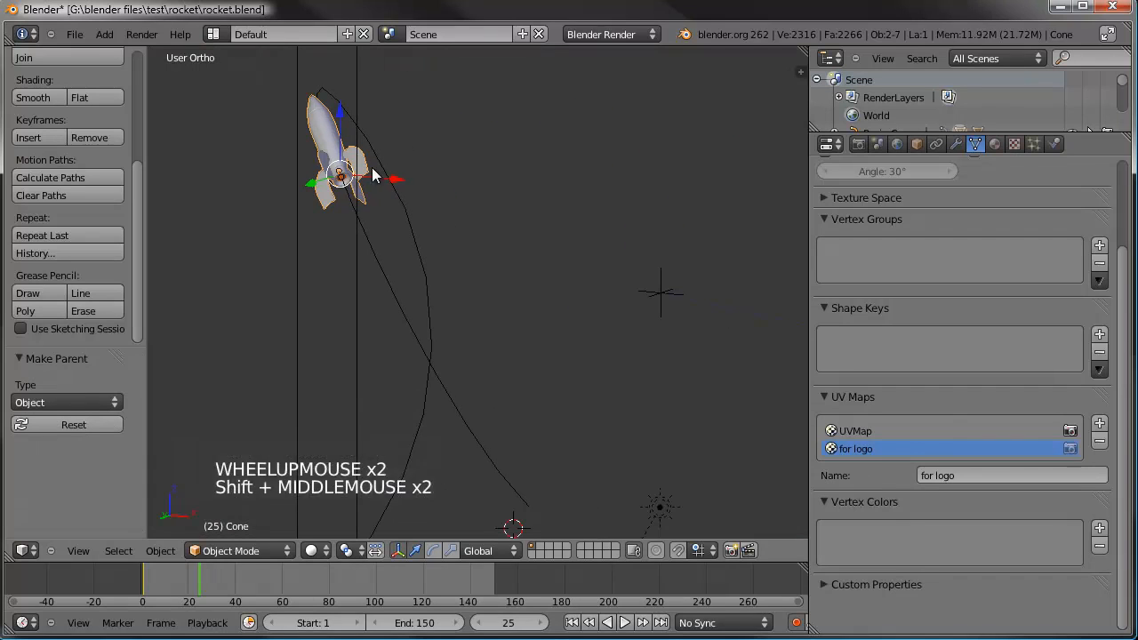
click(206, 583)
drag(206, 582, 108, 597)
Select the circle inside the nozzle and rename it "rocket expulsion".
scroll(516, 421, up, 5)
shift+middle_drag(515, 421, 460, 312)
scroll(498, 356, up, 3)
scroll(480, 337, up, 1)
right_click(440, 307)
scroll(440, 307, up, 4)
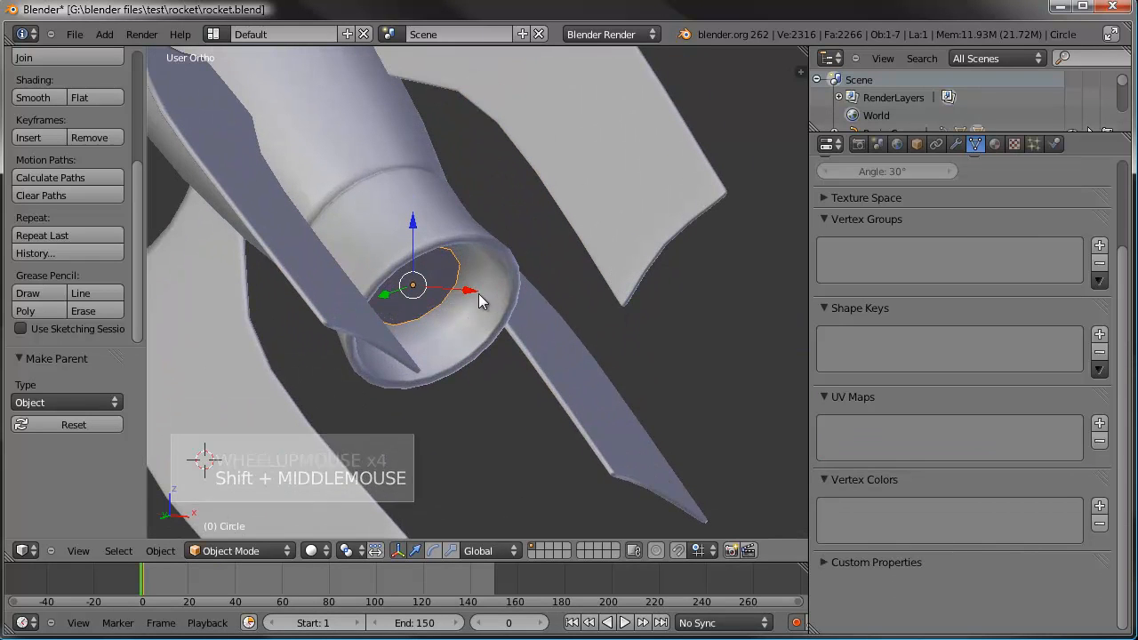
key(n)
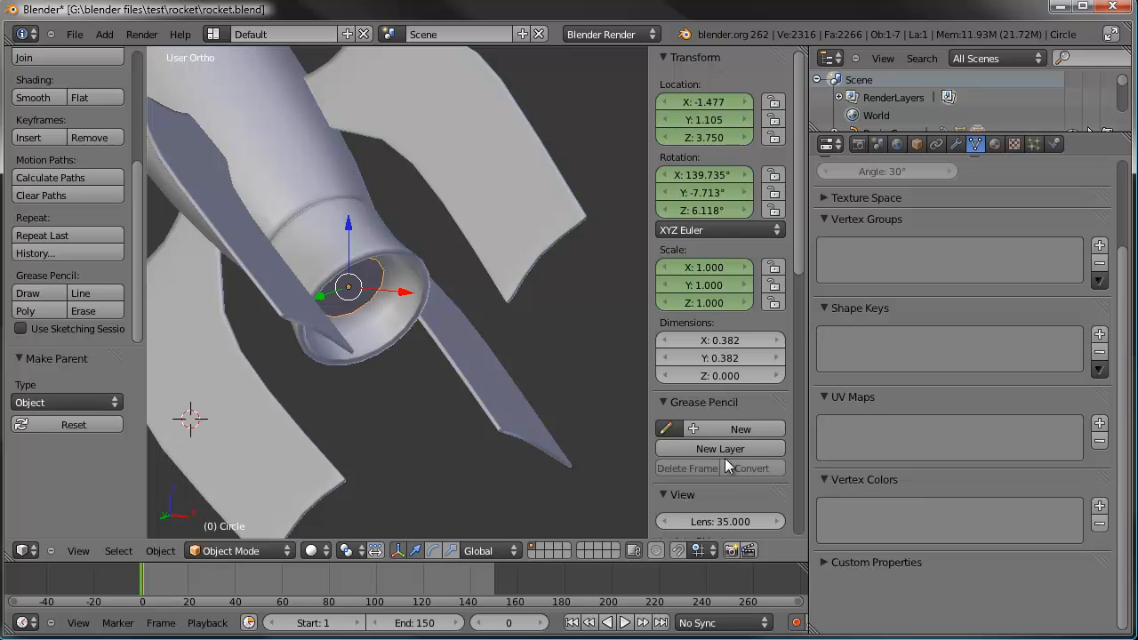
scroll(724, 458, up, 3)
scroll(724, 457, down, 9)
scroll(725, 458, down, 5)
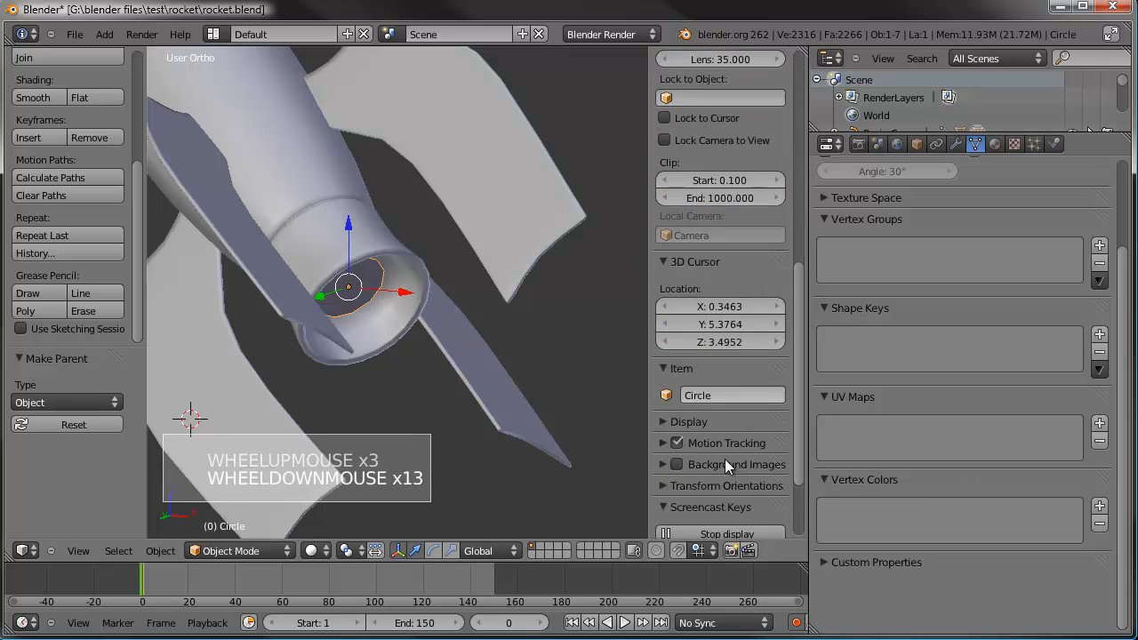
click(727, 358)
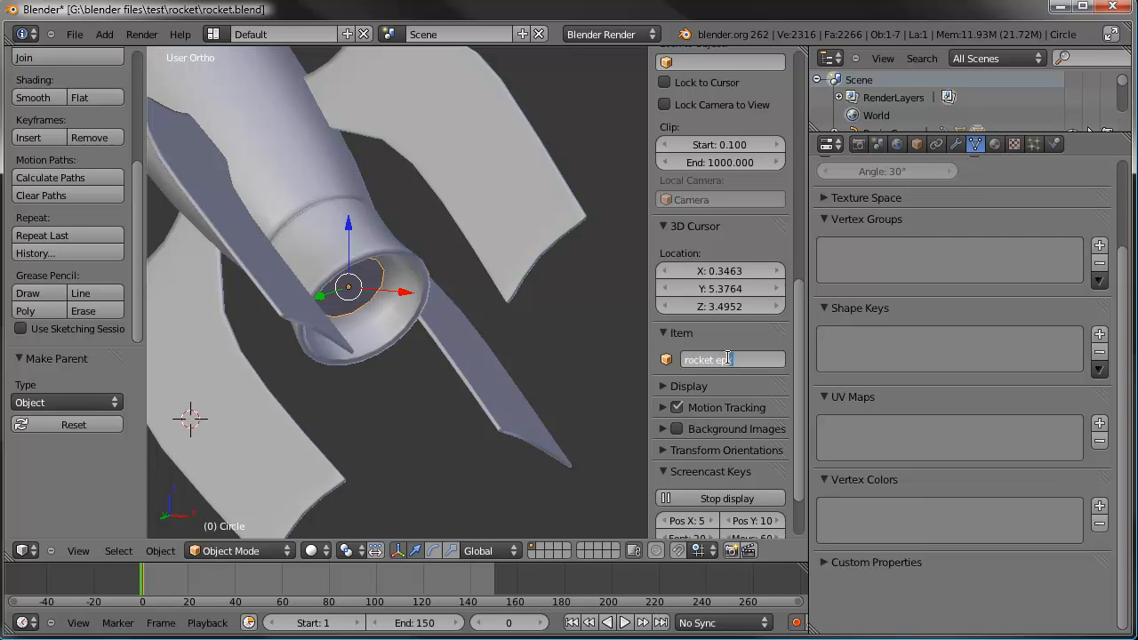
text(rocket expulsion)
key(Return)
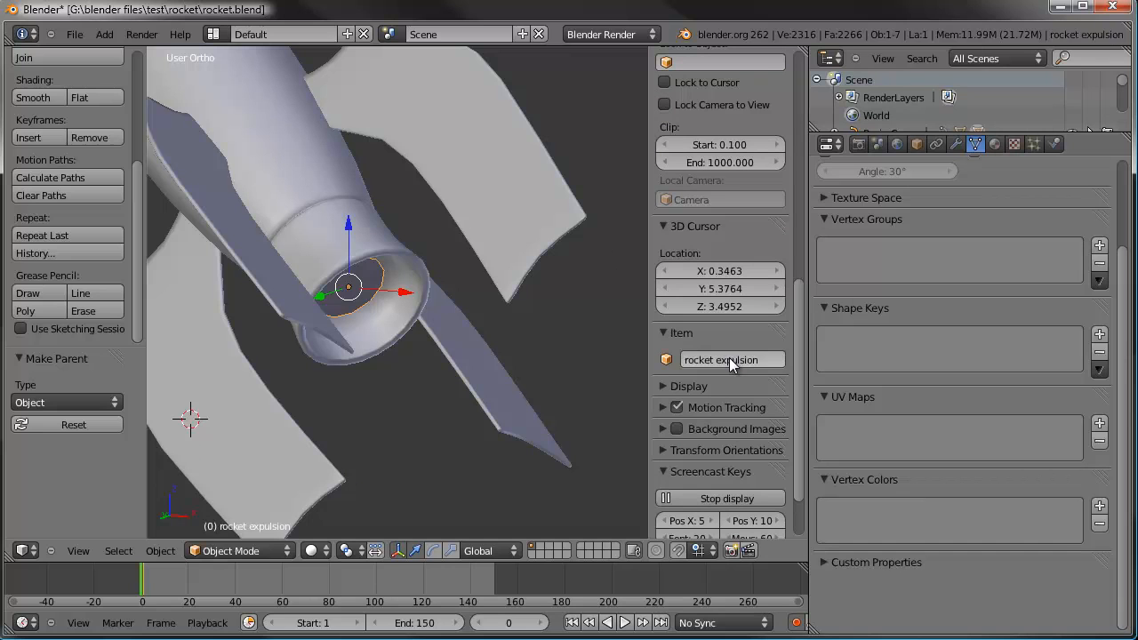
Select the rocket body and rename it "rocket".
right_click(494, 204)
click(714, 358)
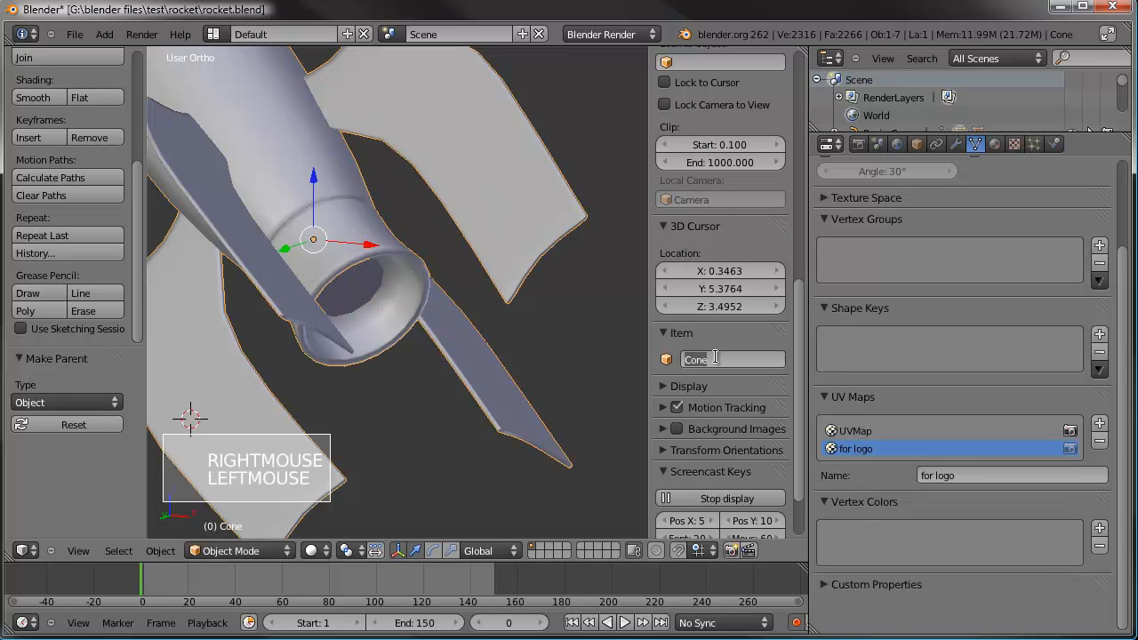
text(rocket)
key(Return)
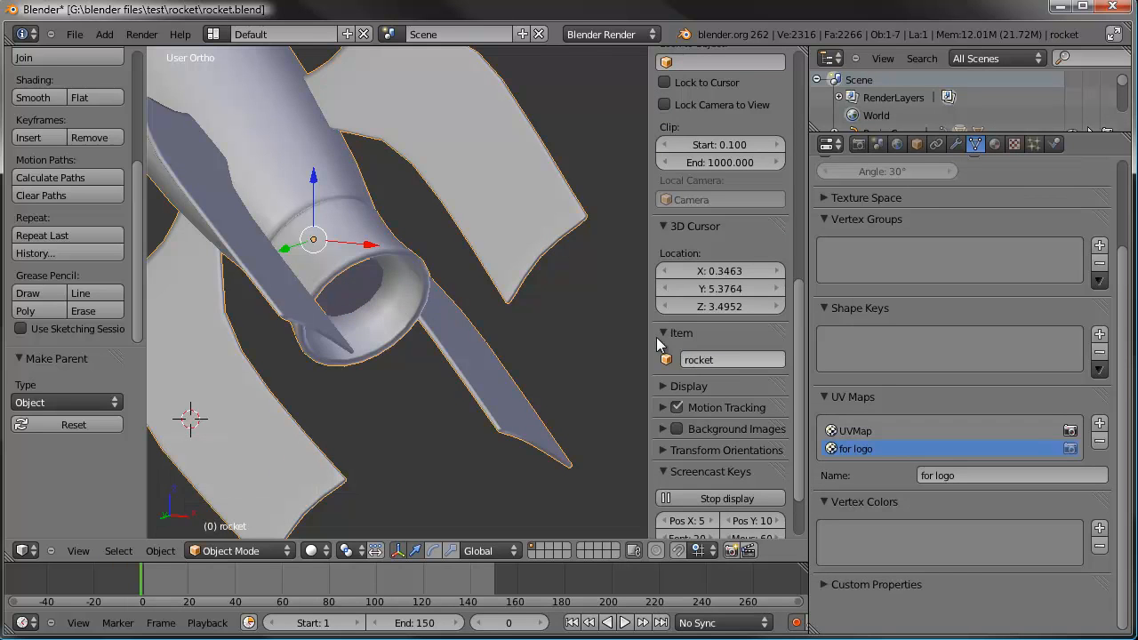
Rename the large cube enclosing the scene as "domain" and save the file over the existing one.
scroll(420, 281, down, 5)
scroll(419, 281, down, 5)
right_click(165, 206)
scroll(436, 282, down, 2)
scroll(435, 281, up, 4)
click(744, 355)
click(741, 359)
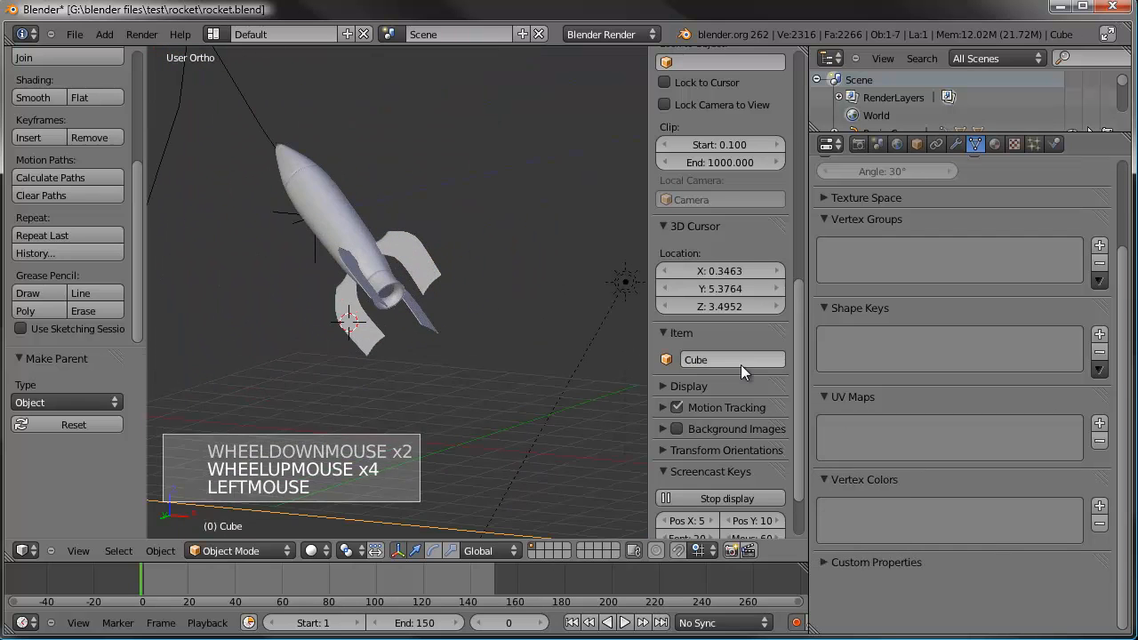
text(domain)
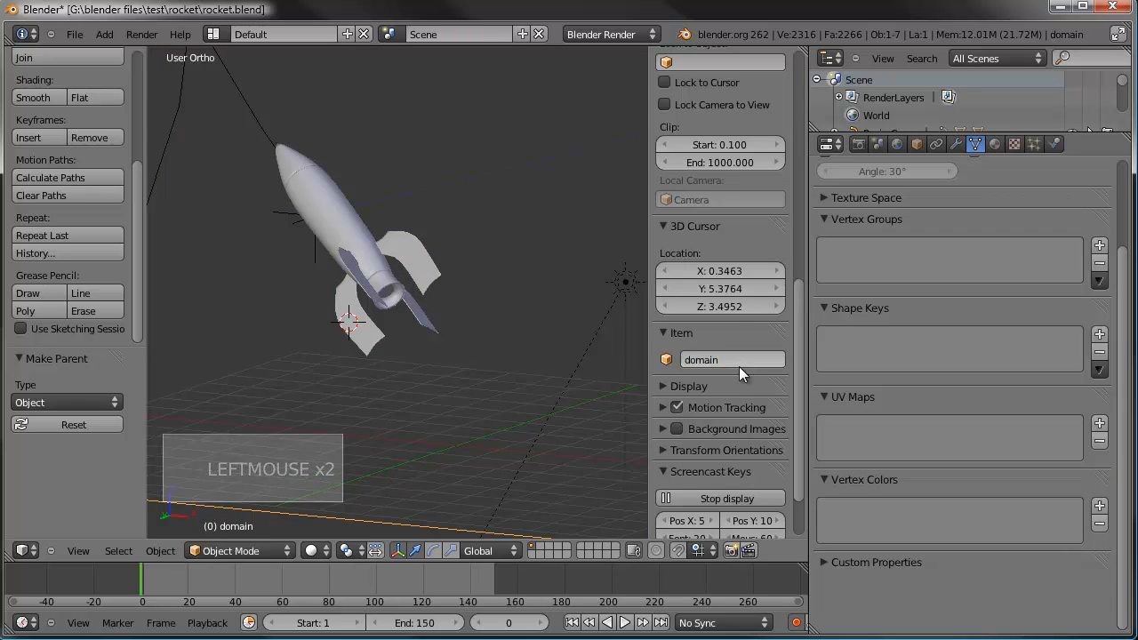
key(Return)
key(ctrl+s)
click(521, 278)
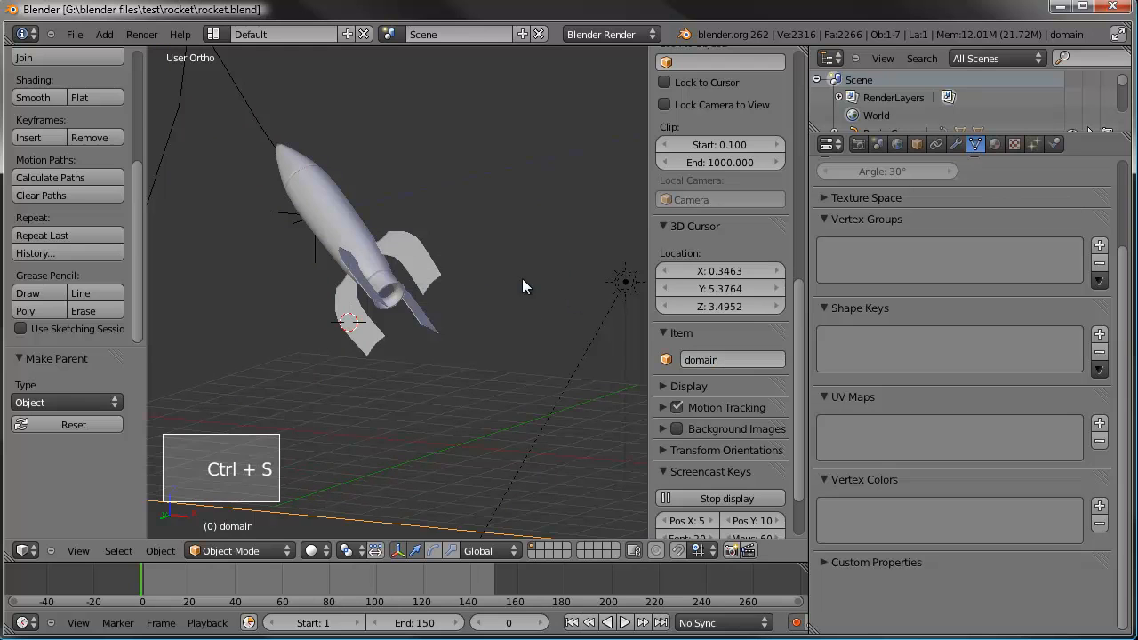
Select the rocket expulsion circle and add a particle system to it.
right_click(388, 296)
right_click(388, 296)
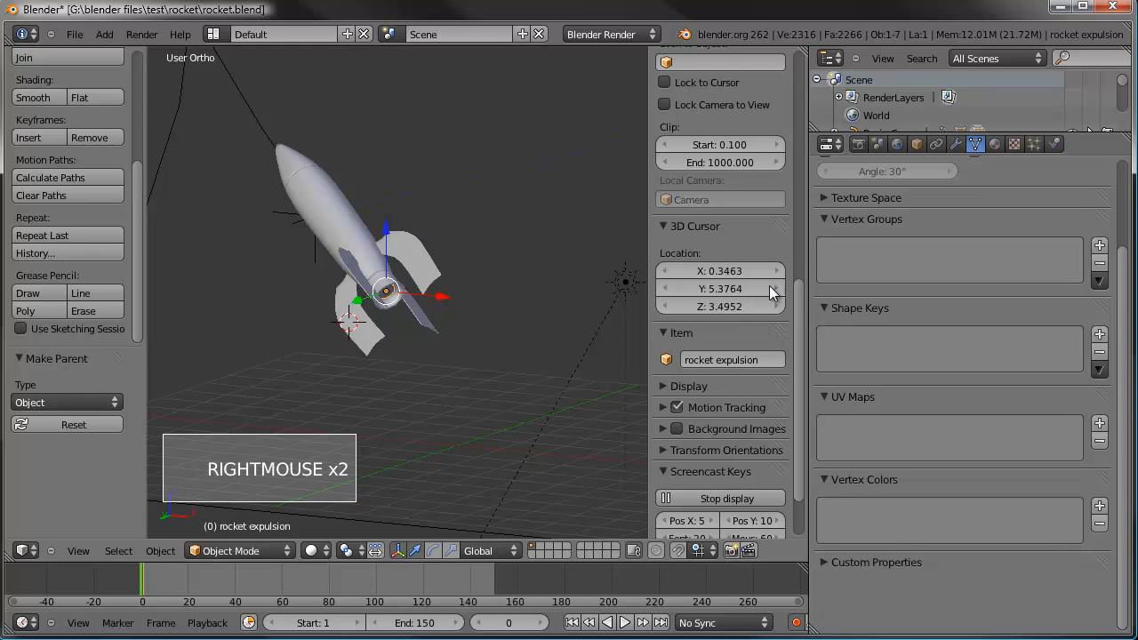
click(1034, 145)
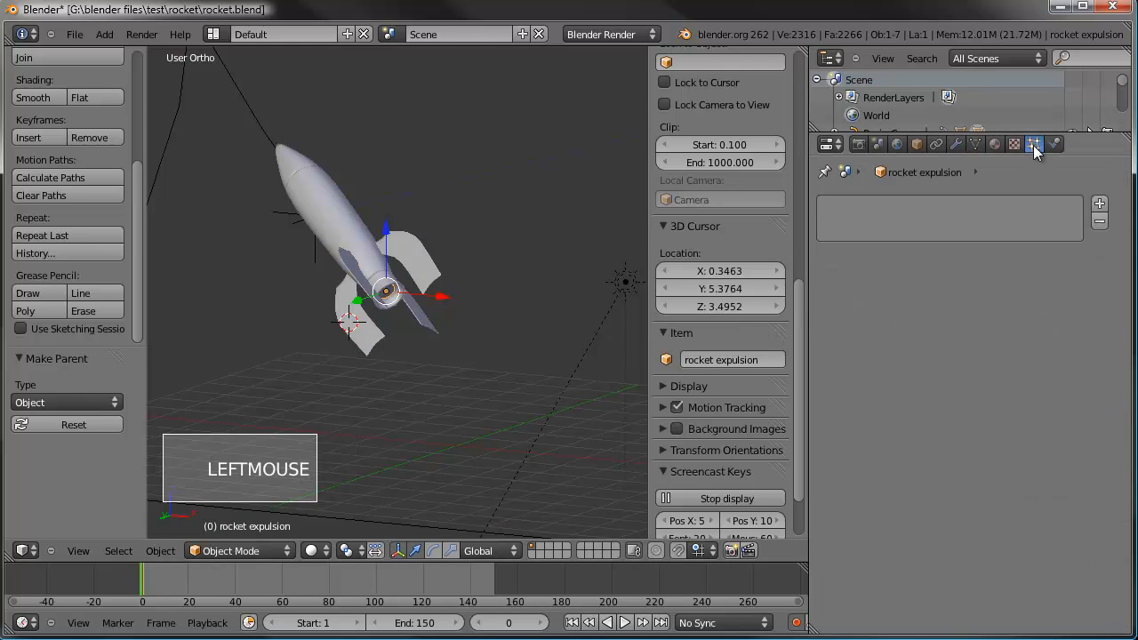
click(1098, 210)
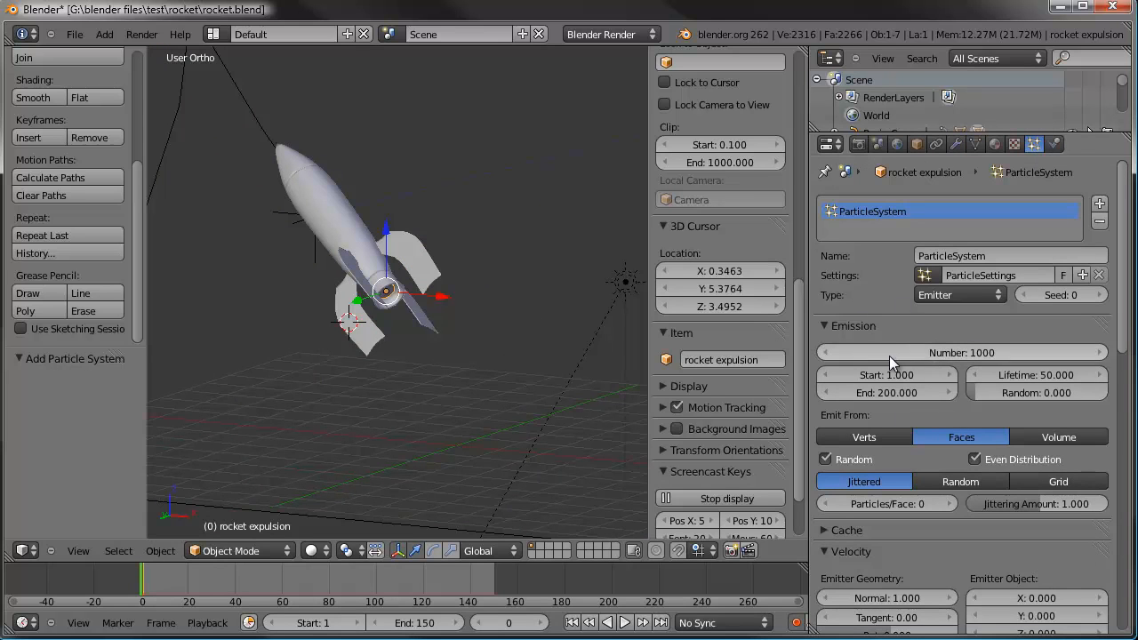
Set the particle lifetime to 1 and the emission end frame to 150.
click(1035, 373)
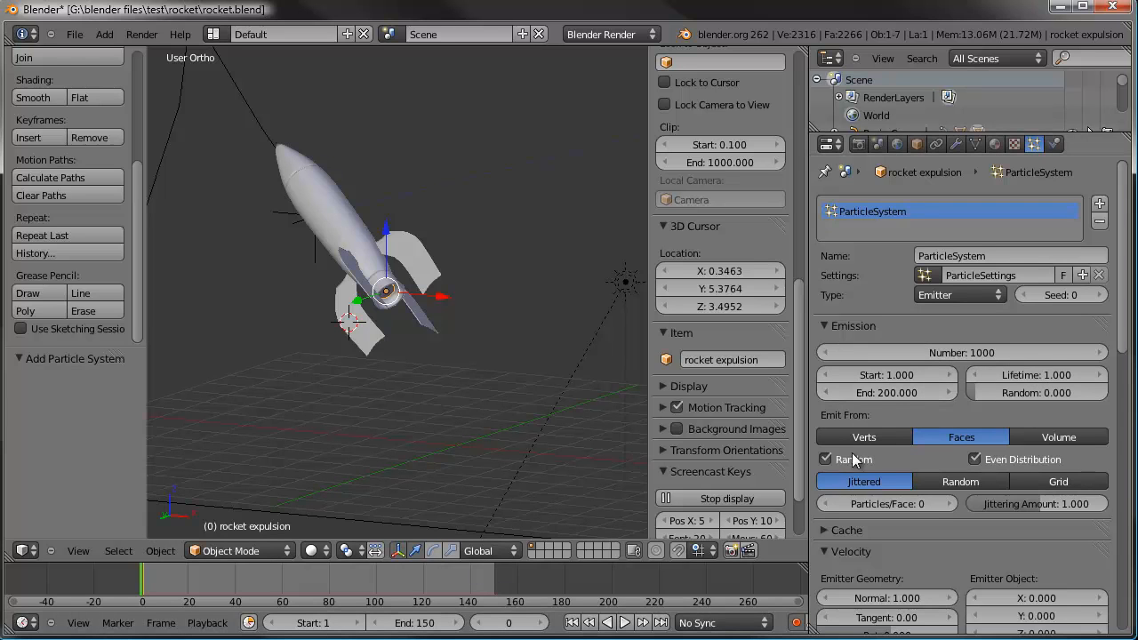
click(888, 392)
key(Return)
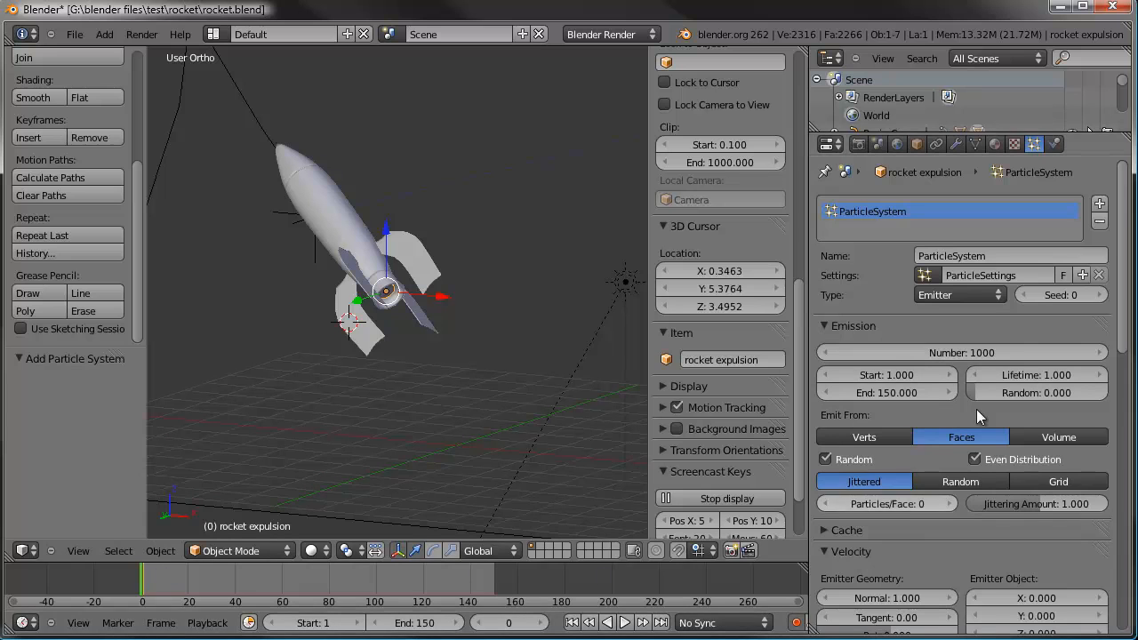
scroll(946, 437, down, 3)
scroll(946, 436, down, 1)
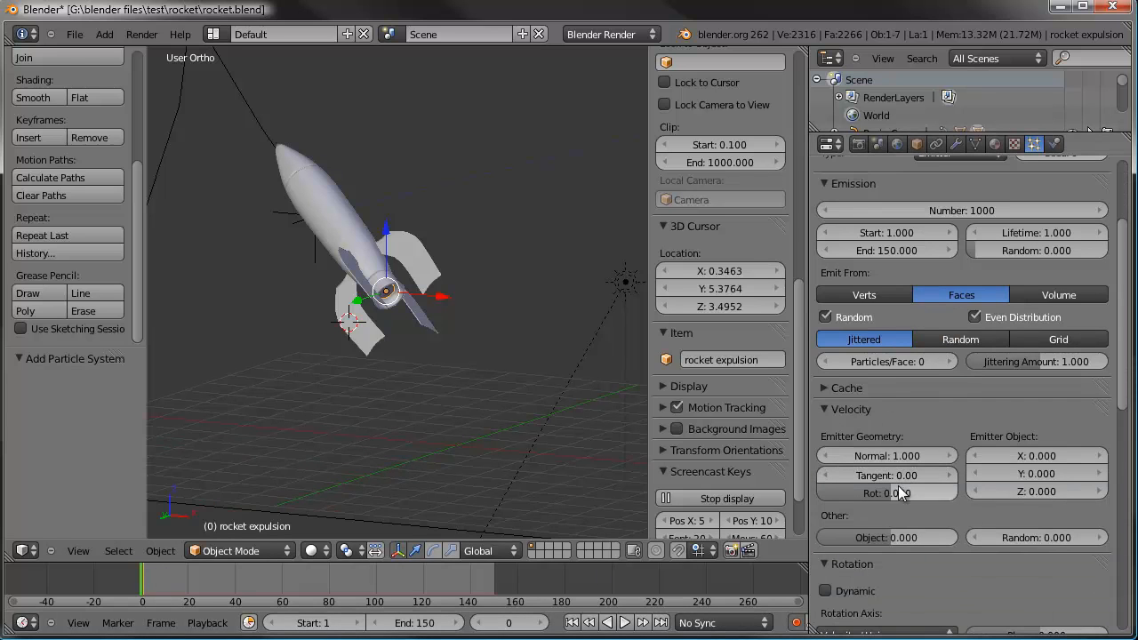
Set the particles' normal emission velocity to 5.
click(889, 458)
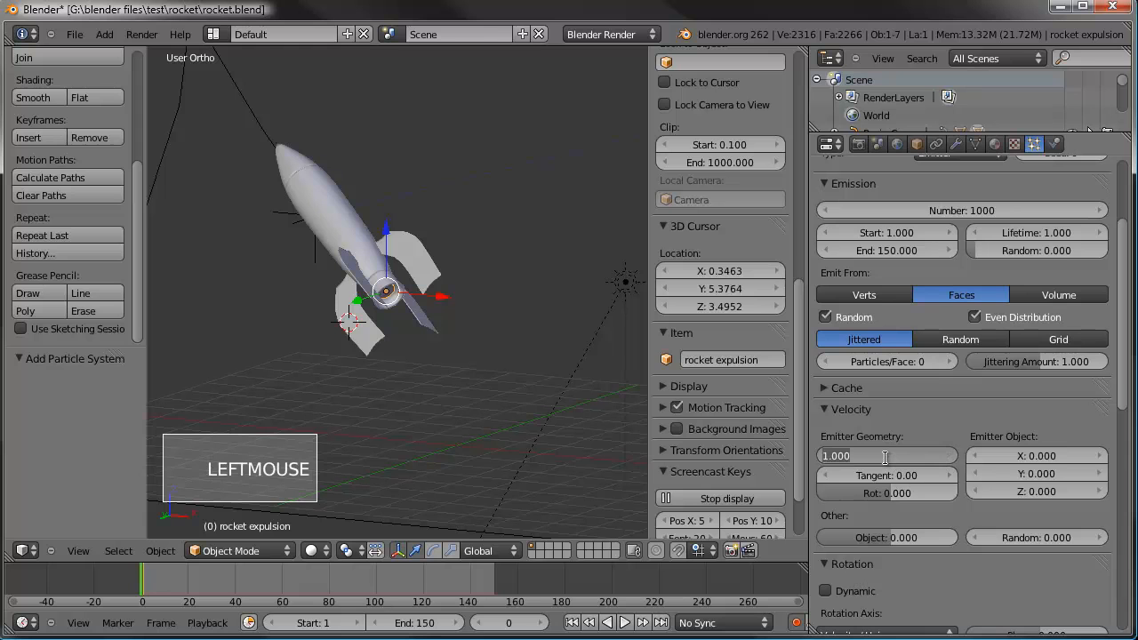
text(5)
key(Return)
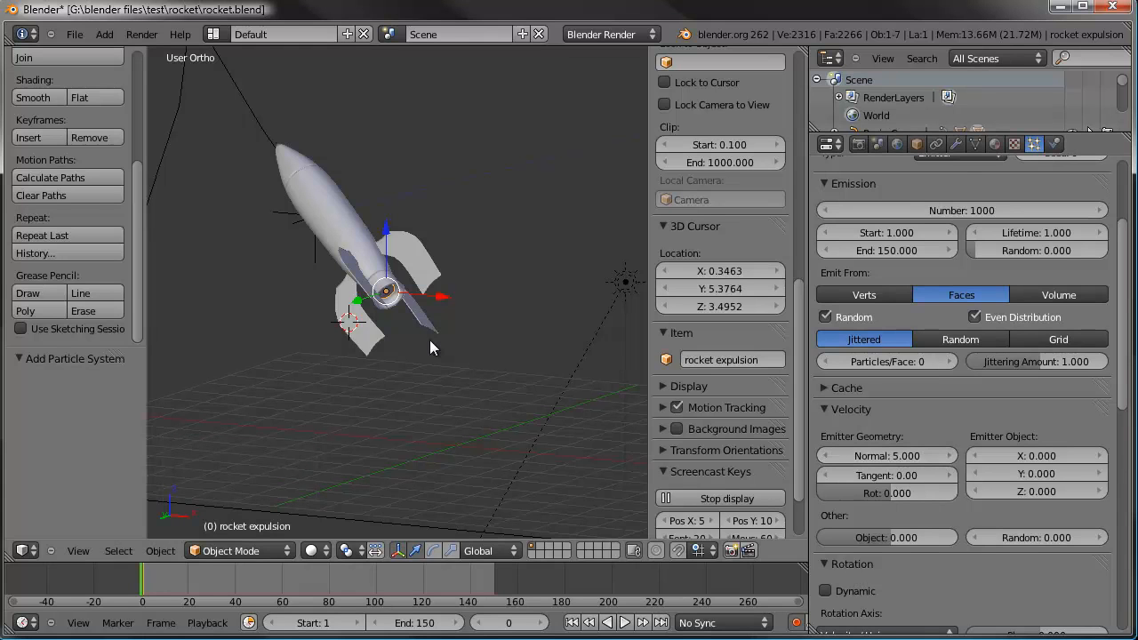
Set the particle render type to None and turn off rendering of the emitter.
scroll(924, 433, down, 11)
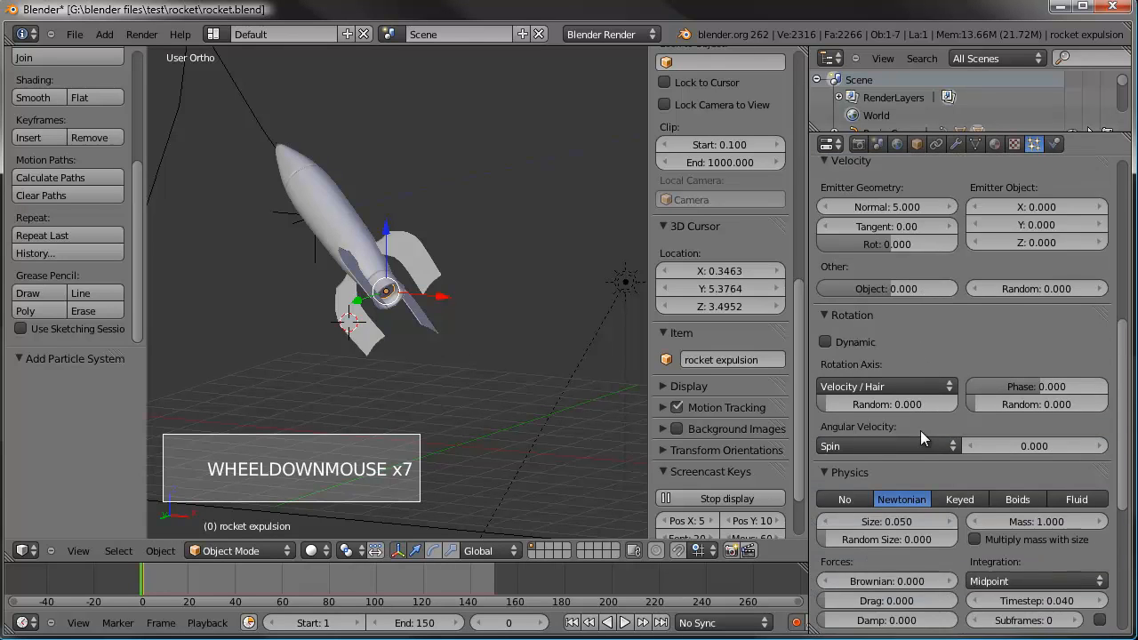
scroll(920, 437, down, 3)
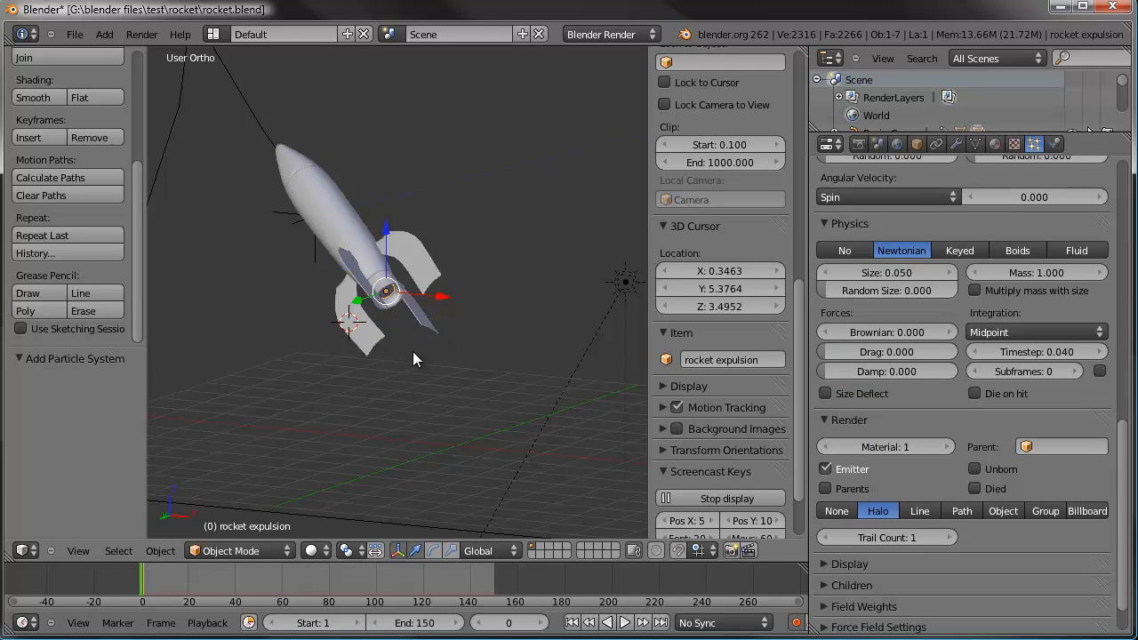
click(836, 511)
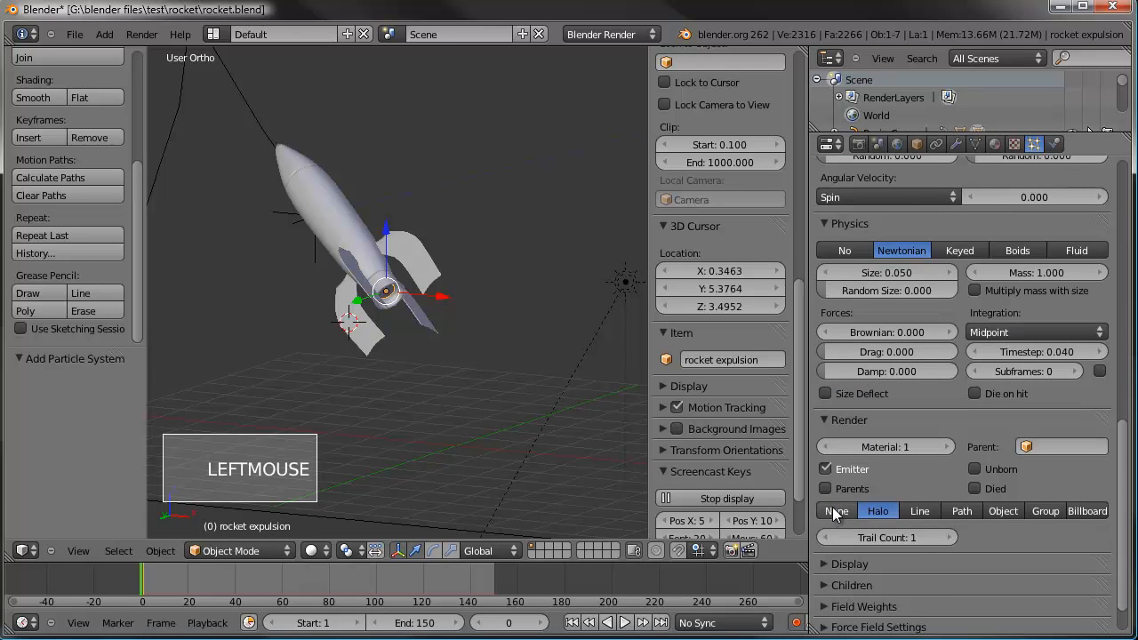
click(836, 512)
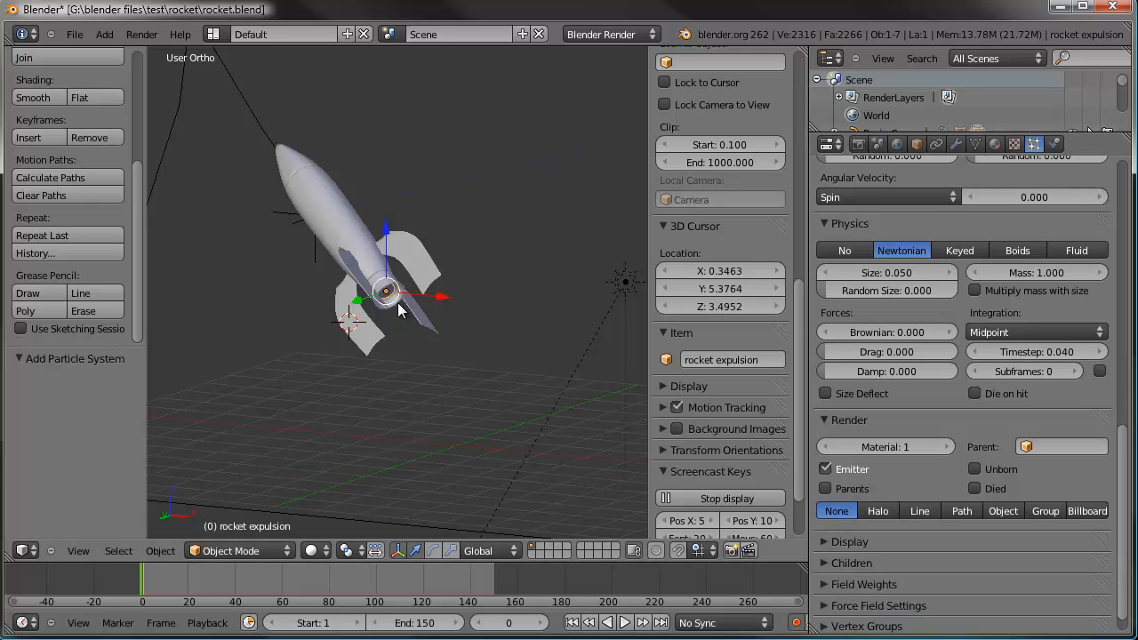
click(825, 470)
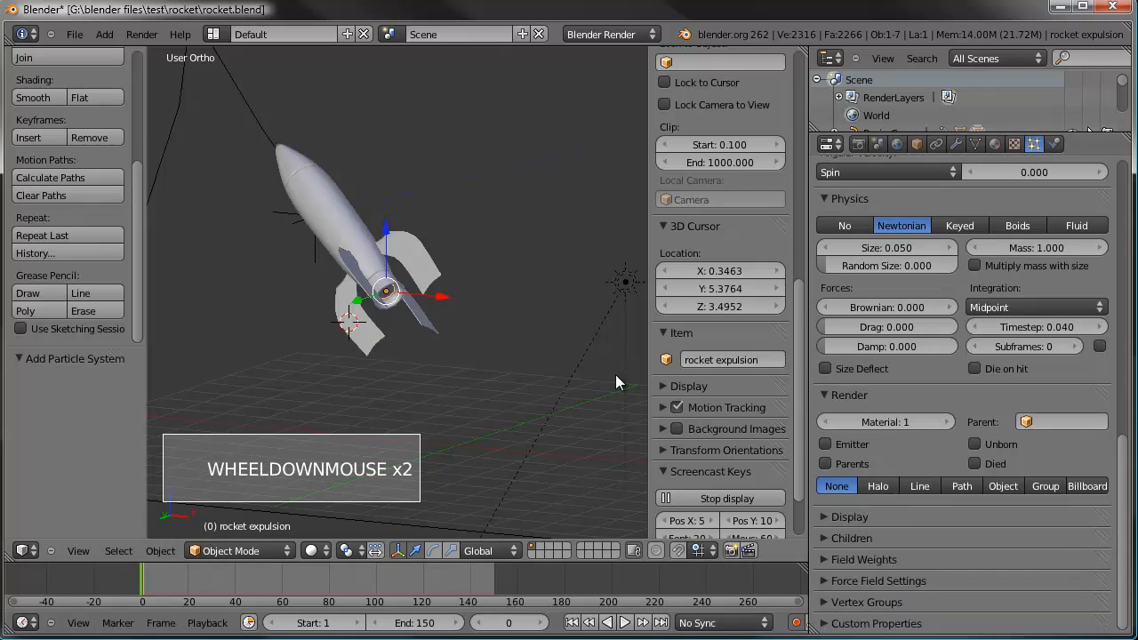
Set the particles' viewport display to Point.
click(823, 517)
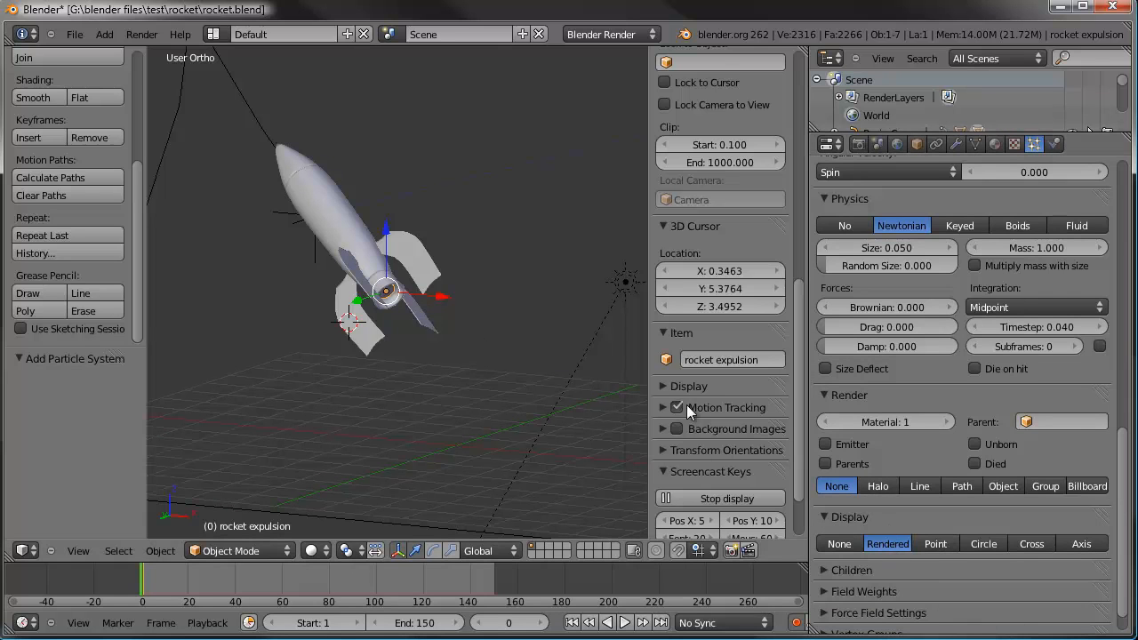
click(928, 544)
scroll(396, 308, up, 2)
scroll(391, 329, up, 1)
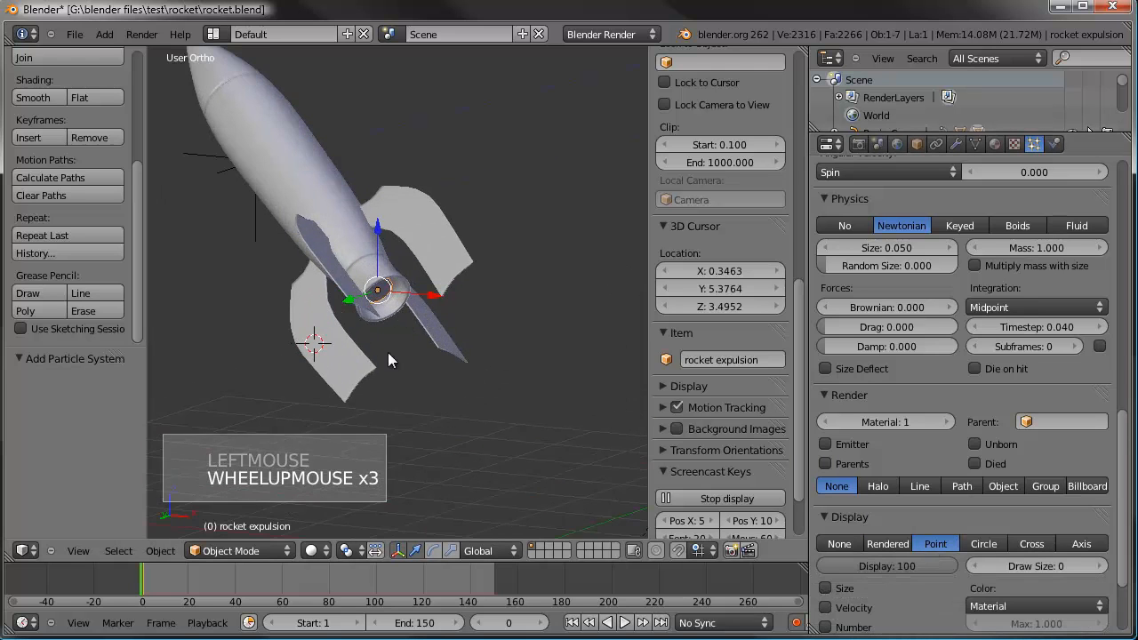
Scrub the timeline to frame 13 to examine the particle emission along the flight path.
click(164, 578)
scroll(342, 273, down, 5)
shift+middle_drag(341, 274, 360, 338)
mouse_move(190, 574)
mouse_down()
mouse_move(236, 576)
mouse_move(173, 571)
mouse_up()
Set the number of emitted particles to 10000.
scroll(1038, 265, up, 15)
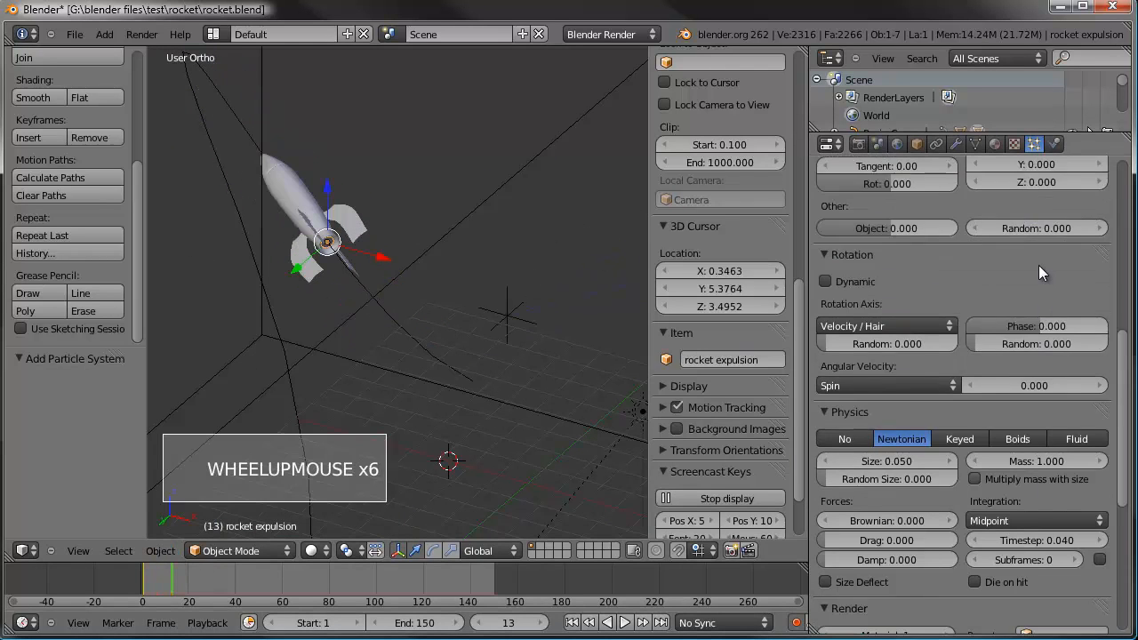
scroll(1038, 265, down, 1)
scroll(1038, 265, up, 5)
click(958, 350)
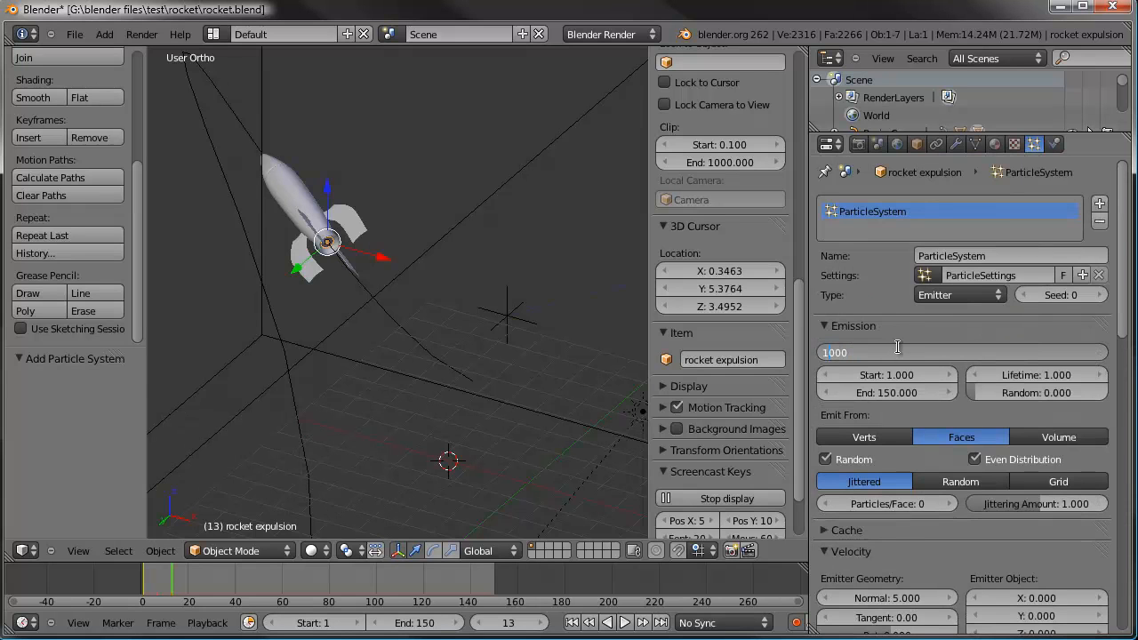
text(0)
key(Return)
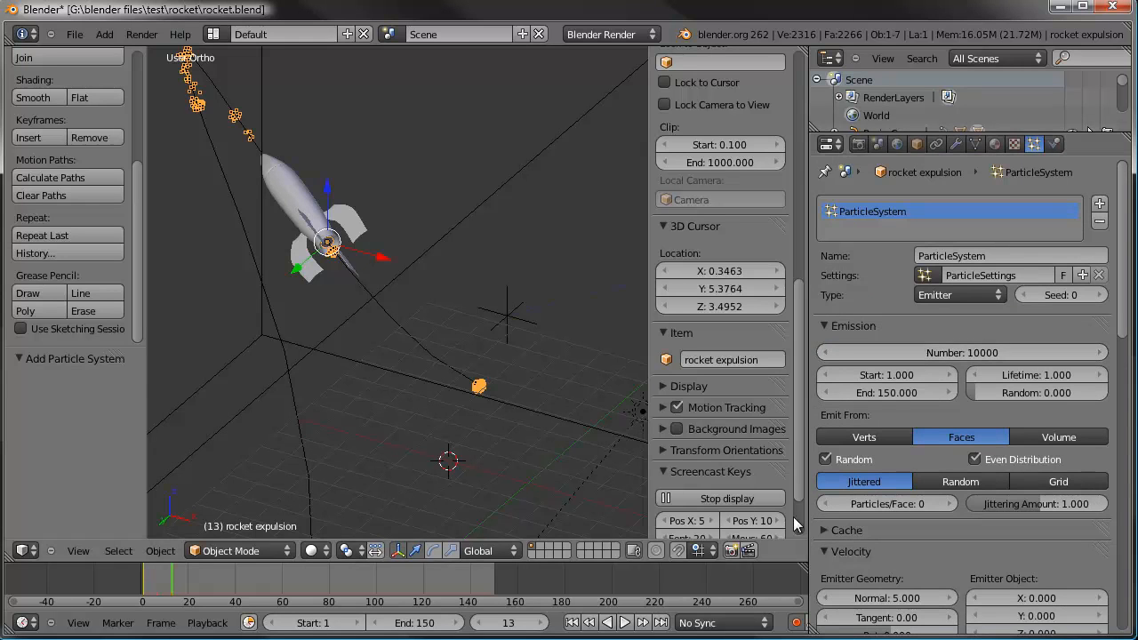
Play the animation from the start to examine the particle emission along the path, and return to the first frame.
click(570, 622)
scroll(548, 439, down, 3)
middle_drag(547, 439, 581, 465)
click(626, 622)
scroll(380, 296, down, 4)
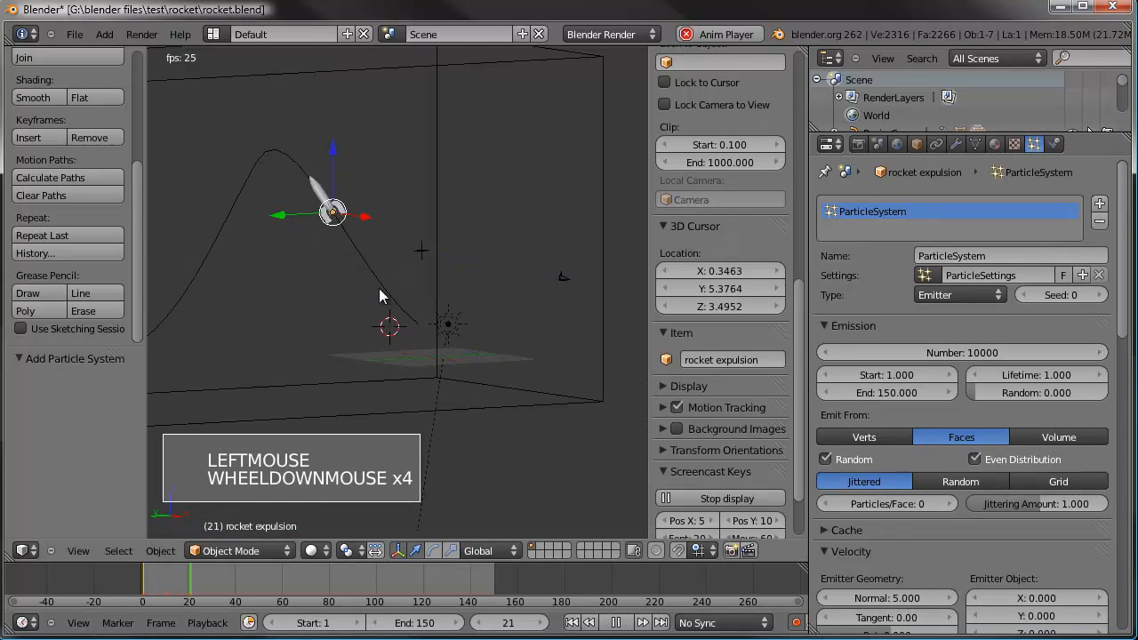
scroll(223, 254, up, 6)
shift+middle_drag(223, 255, 685, 192)
scroll(480, 271, down, 5)
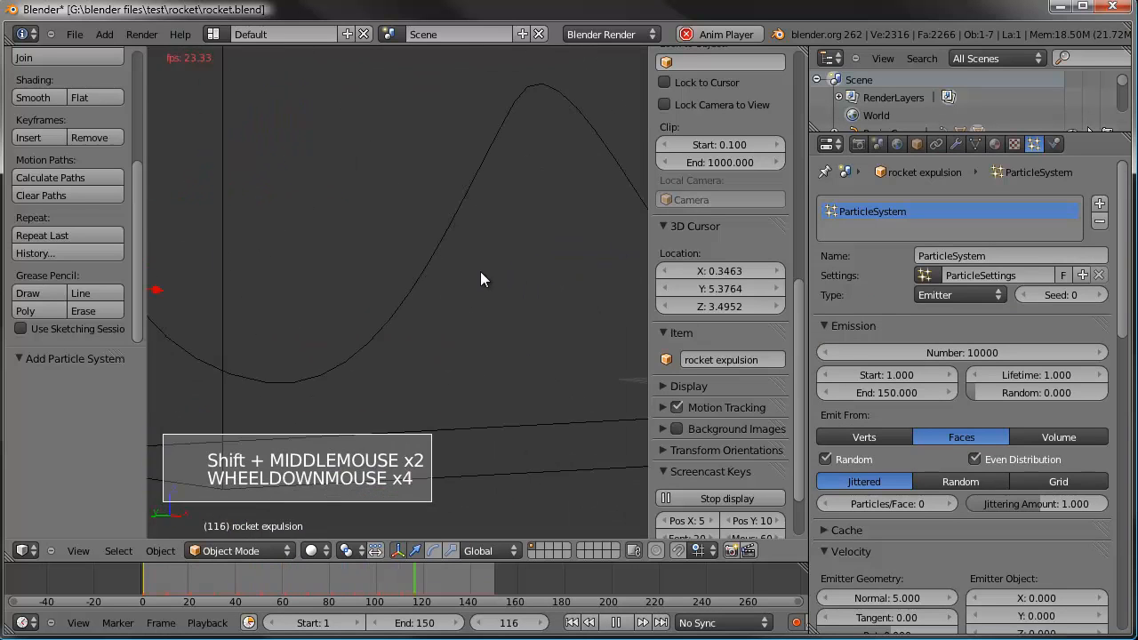
click(232, 575)
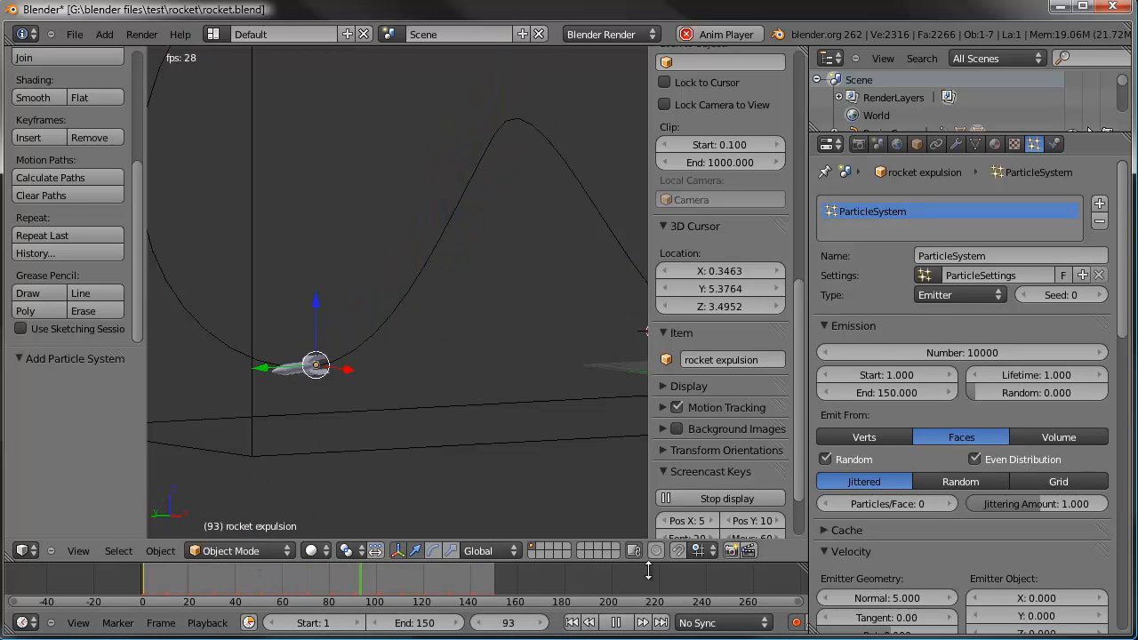
click(613, 622)
click(571, 622)
Select the domain cube, enable smoke physics on it and set its smoke type to Domain.
scroll(504, 352, down, 2)
key(a)
shift+middle_drag(504, 352, 408, 355)
right_click(606, 353)
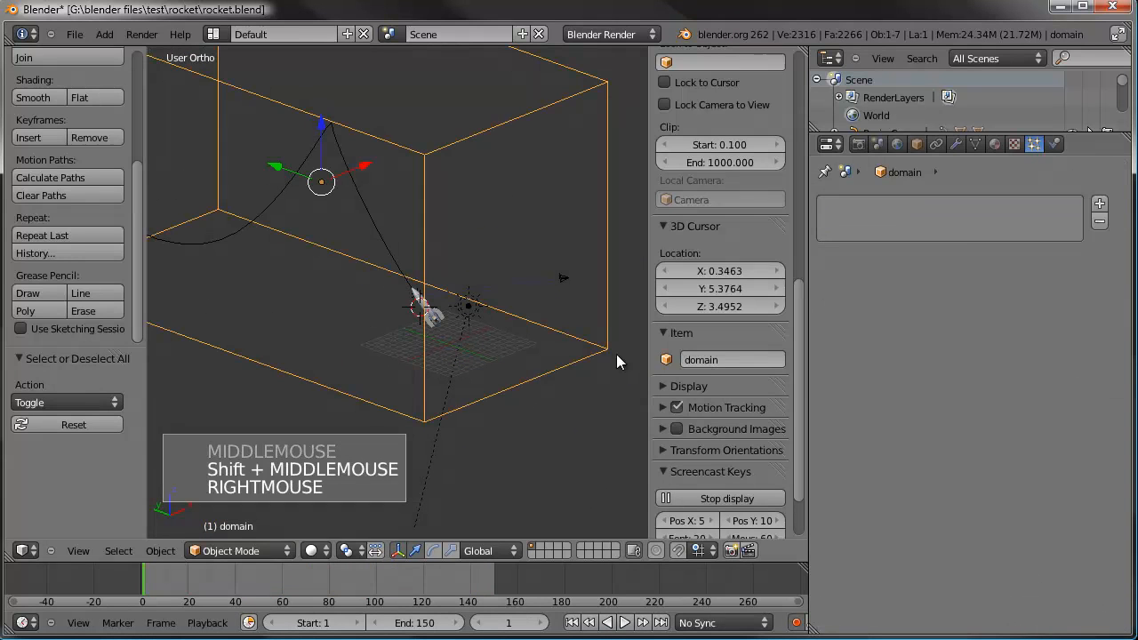
click(1054, 145)
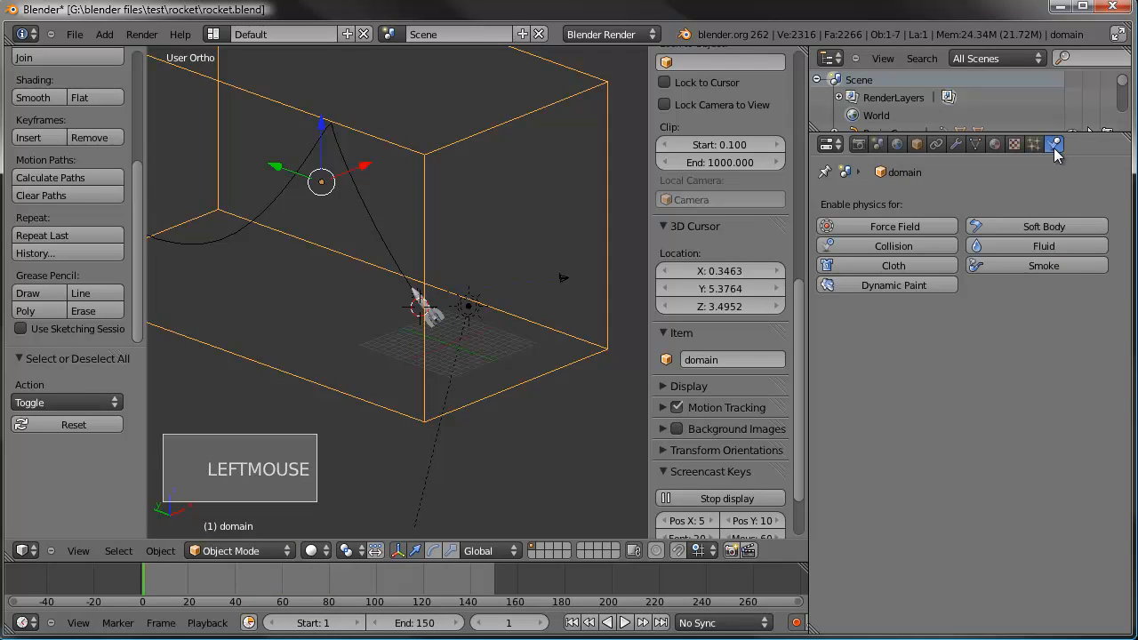
click(1024, 265)
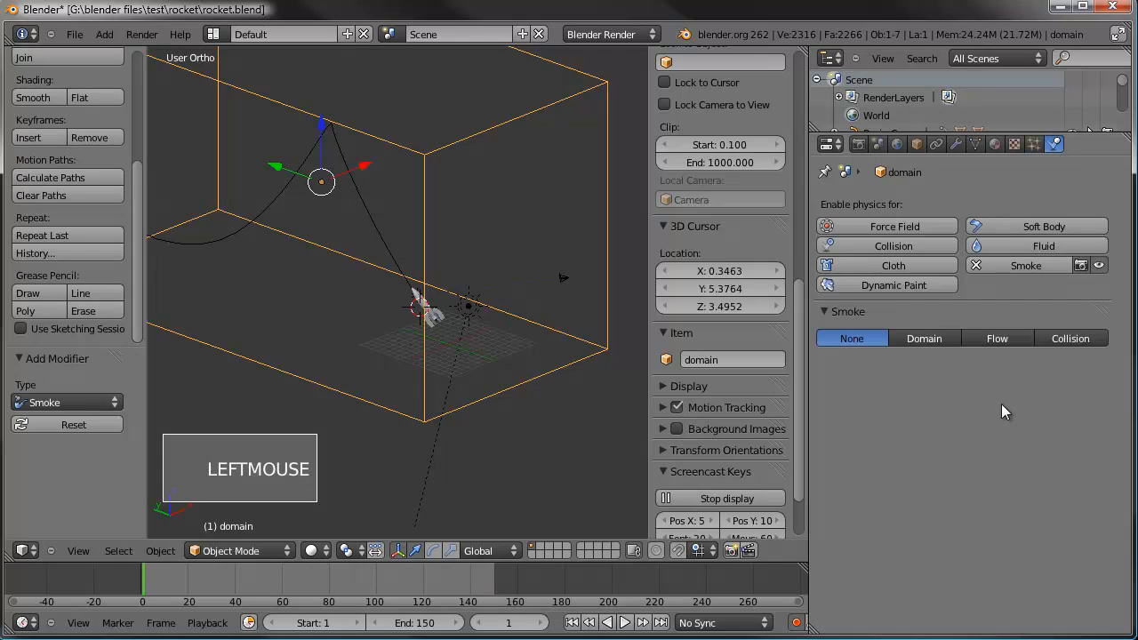
click(928, 339)
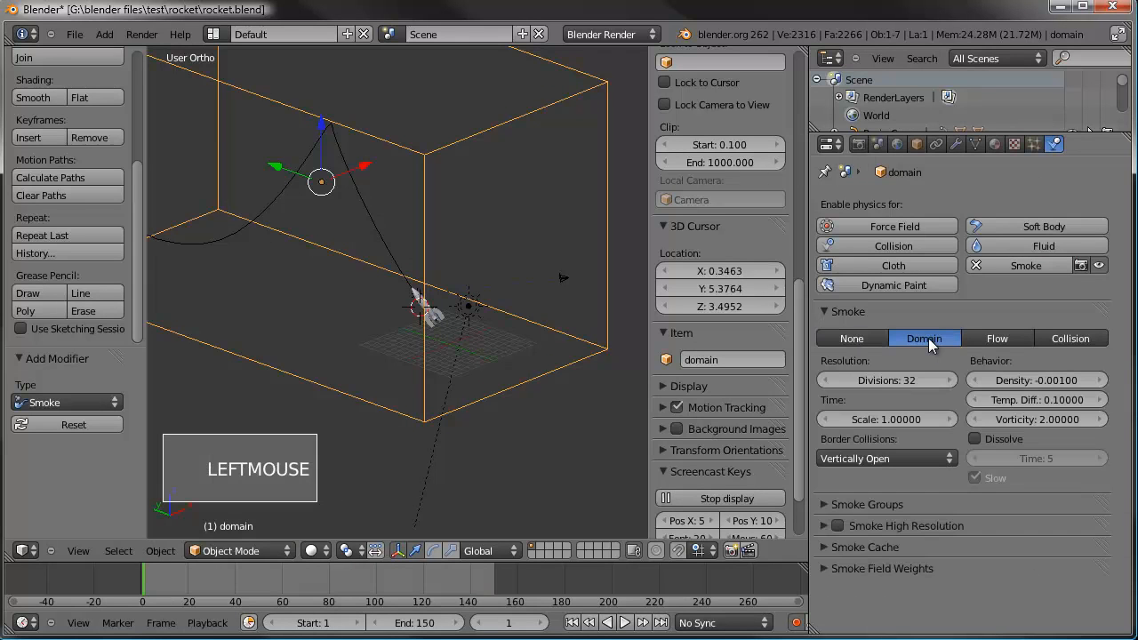
Set the smoke domain's resolution to 60 divisions.
double_click(892, 384)
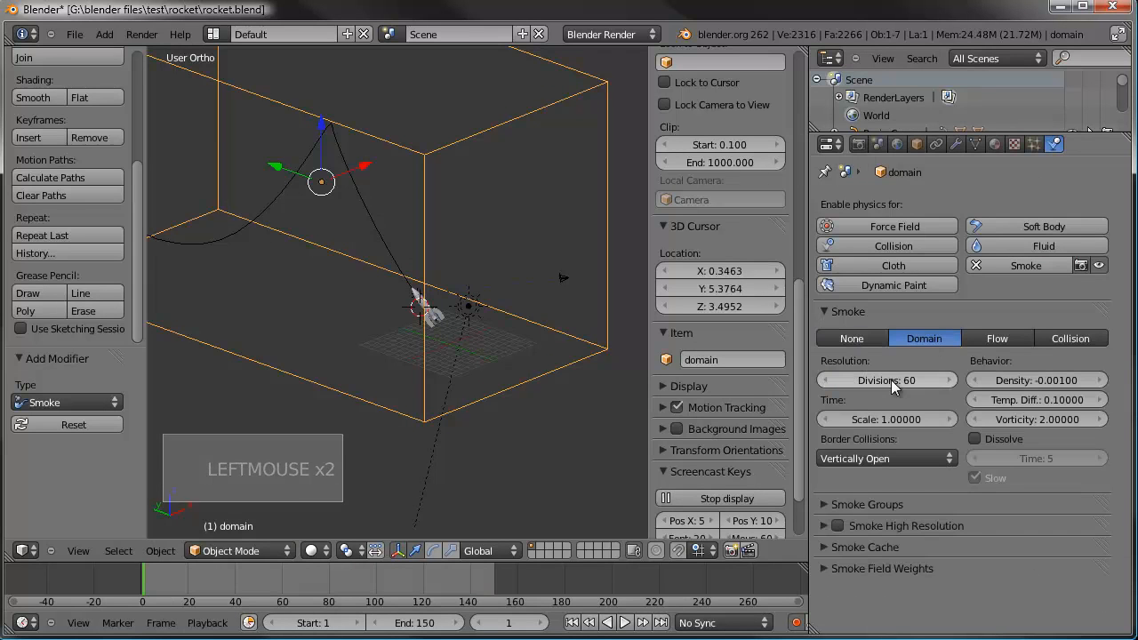
key(Return)
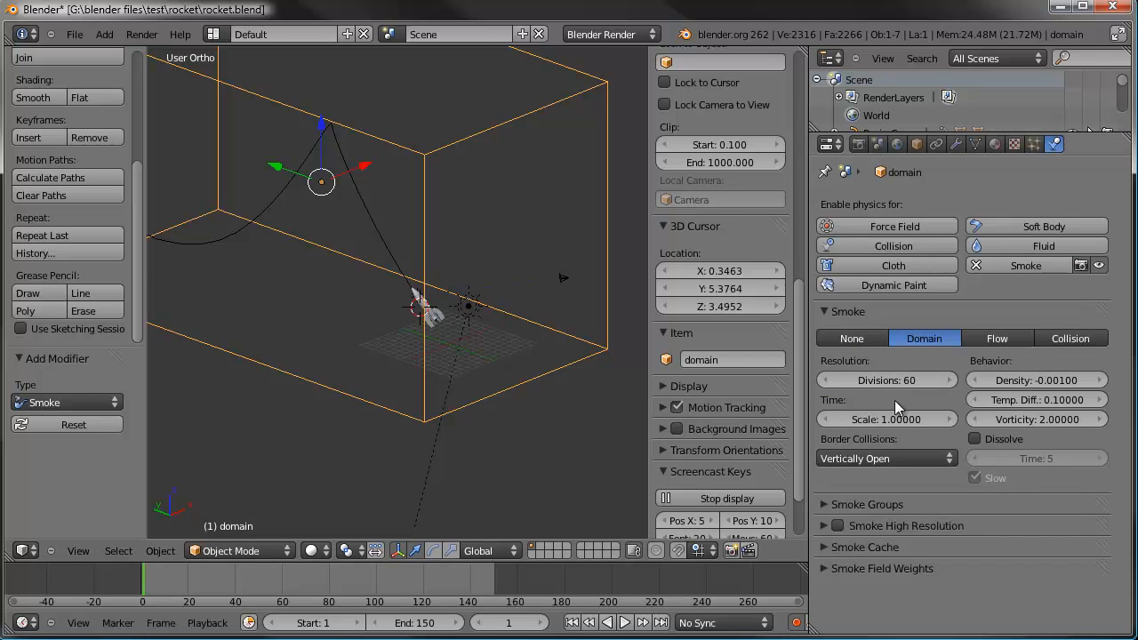
shift+middle_drag(909, 397, 923, 409)
middle_click(924, 396)
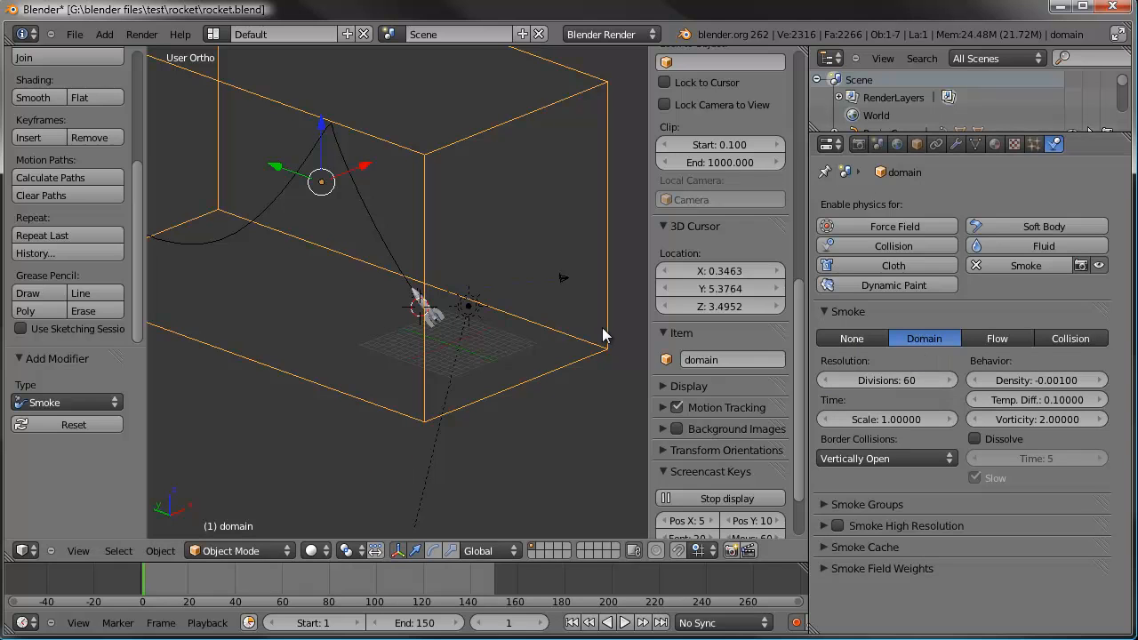
Select the rocket expulsion circle, make it a smoke Flow object and enable its Initial Velocity.
shift+middle_drag(483, 265, 498, 322)
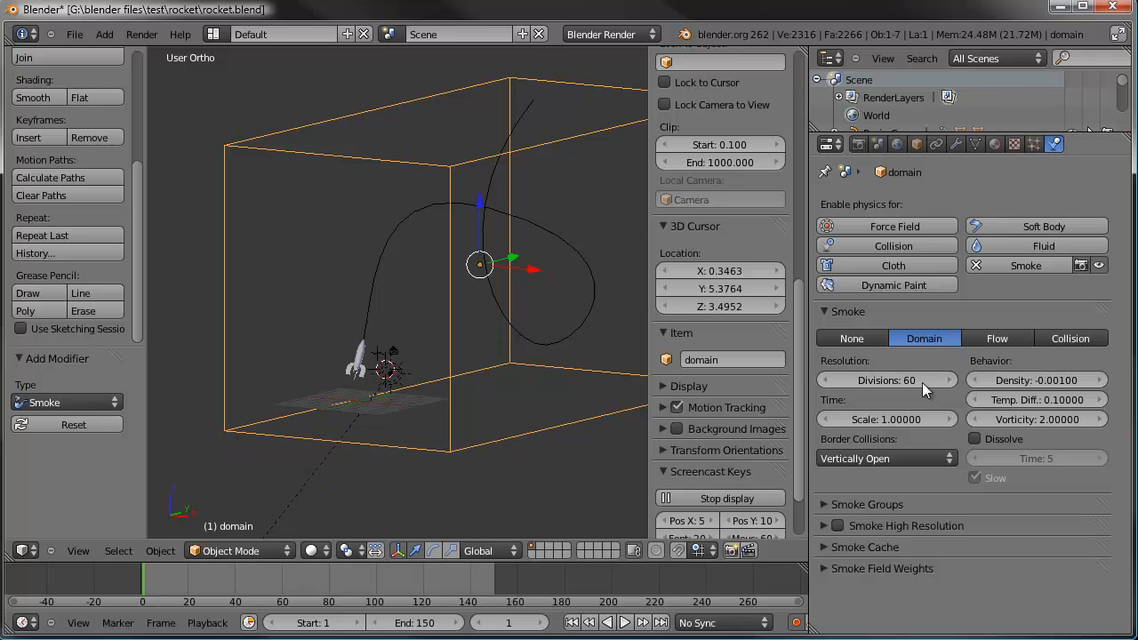
shift+middle_drag(451, 320, 425, 337)
scroll(467, 282, up, 5)
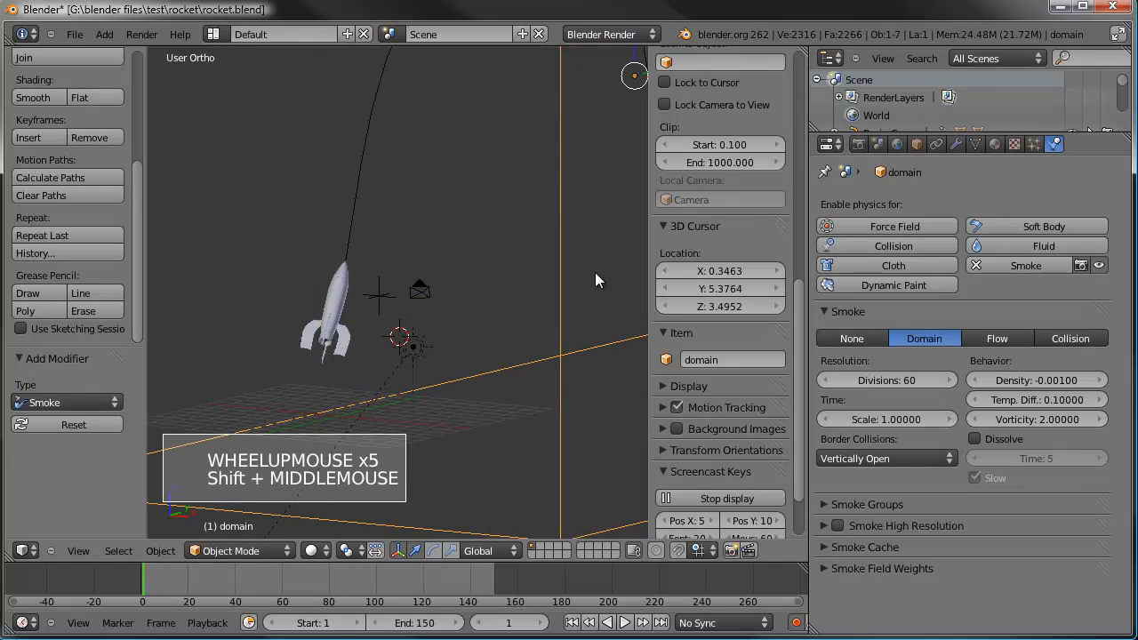
right_click(331, 350)
right_click(327, 348)
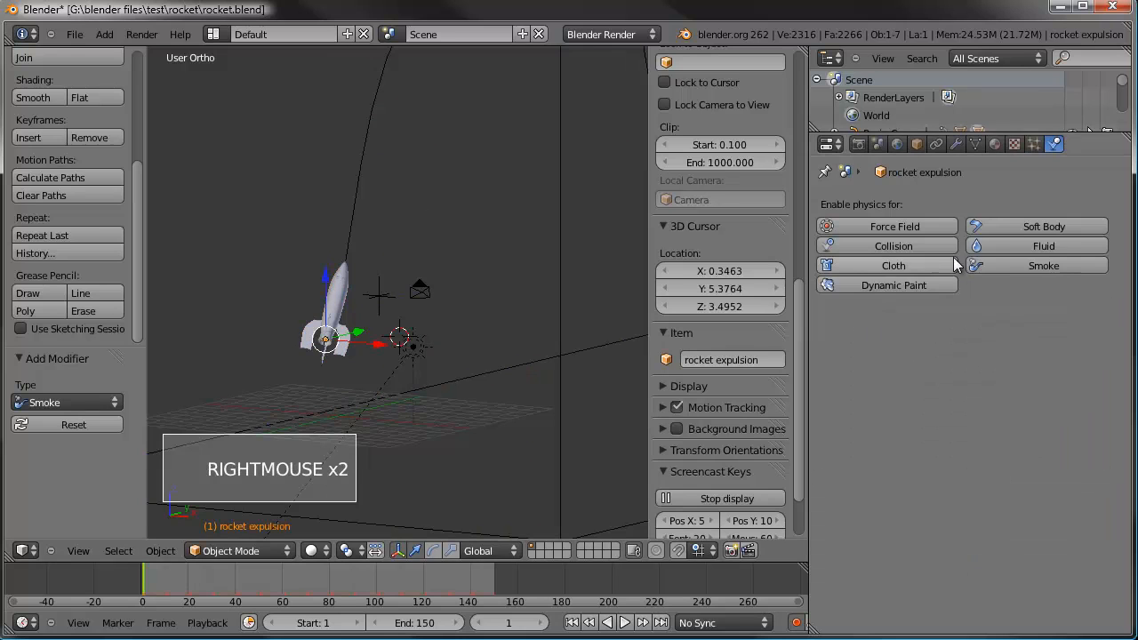
click(1012, 268)
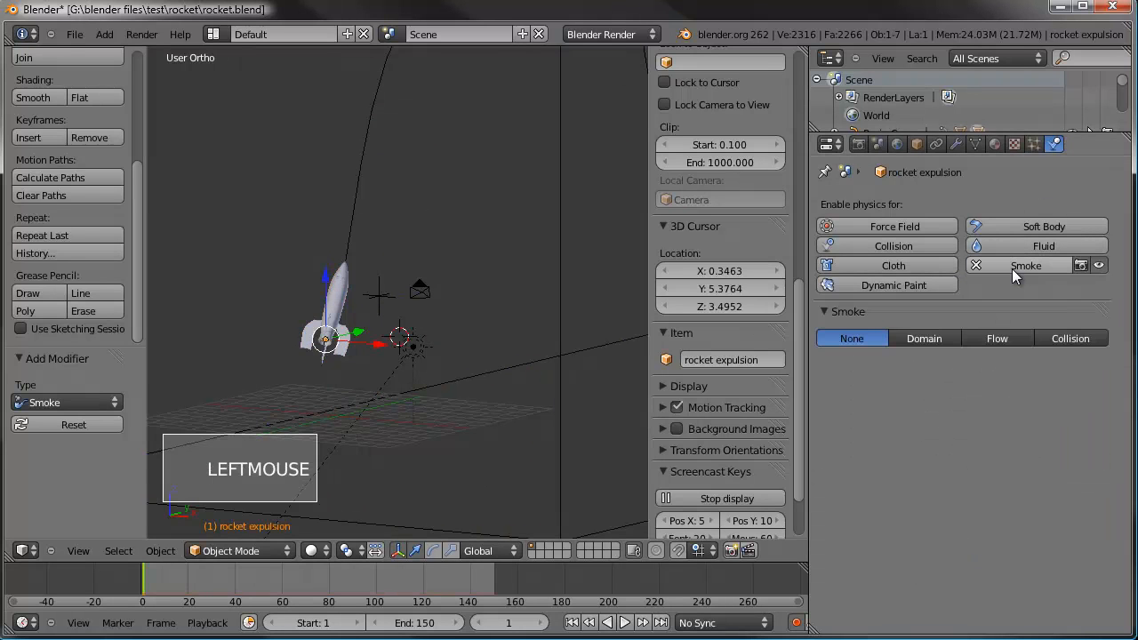
click(995, 339)
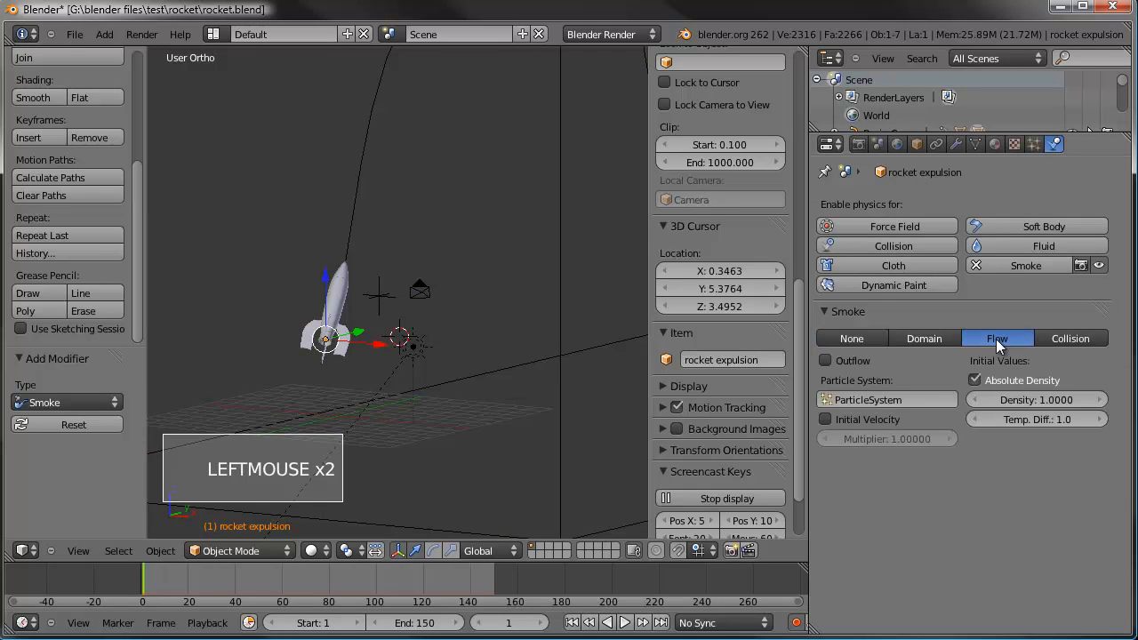
click(827, 420)
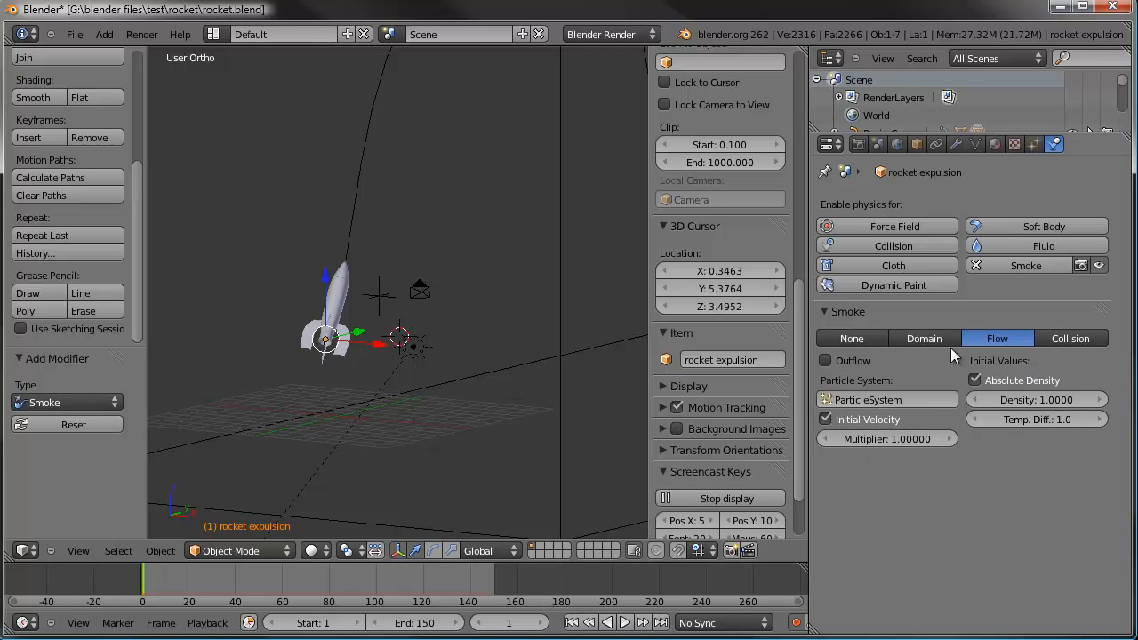
Select the domain cube and enable Dissolve for its smoke with a time of 25.
right_click(560, 272)
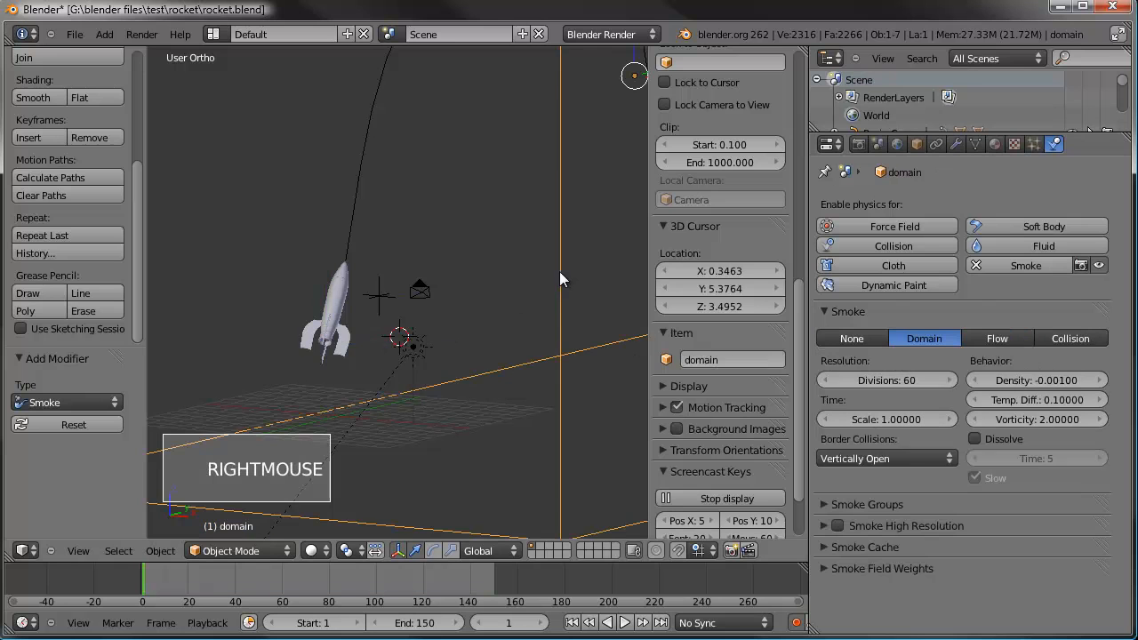
scroll(302, 369, down, 3)
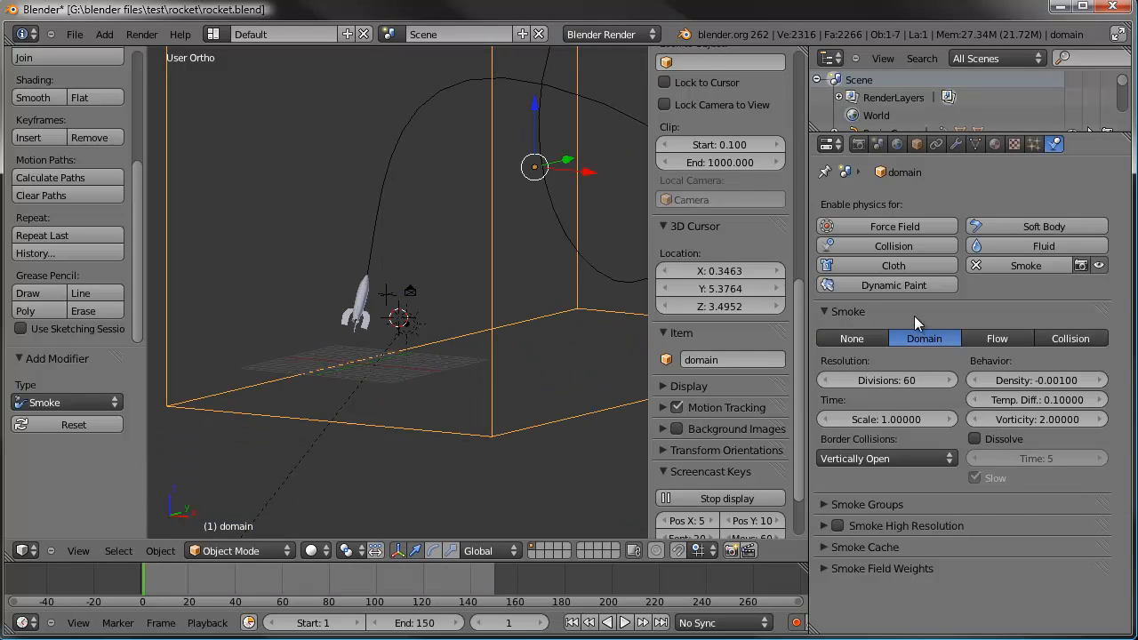
click(975, 439)
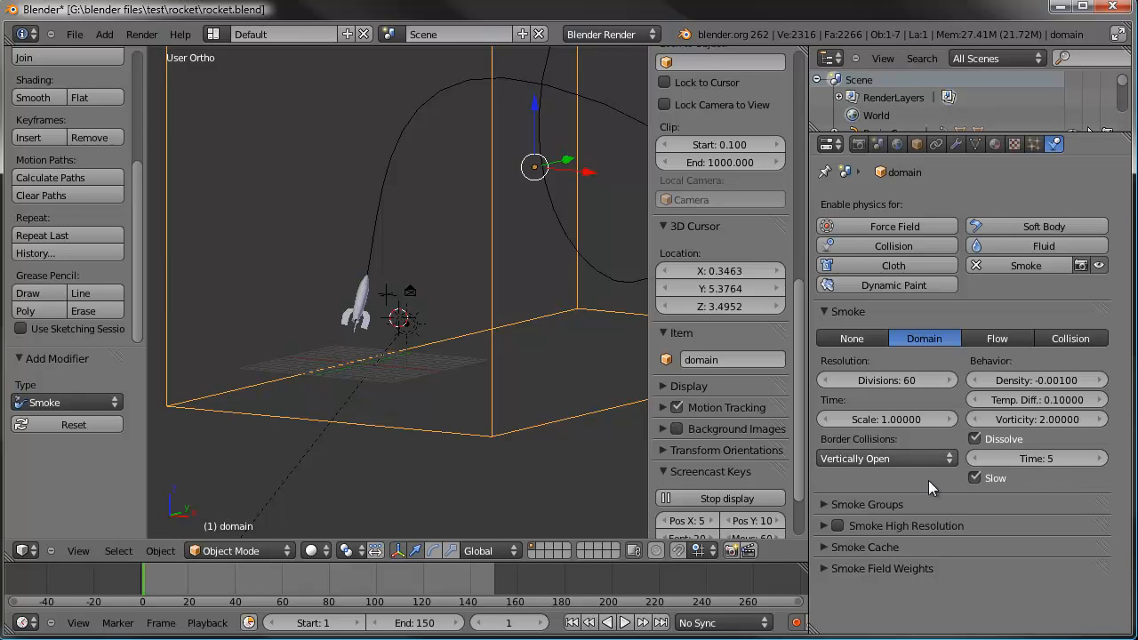
click(1047, 463)
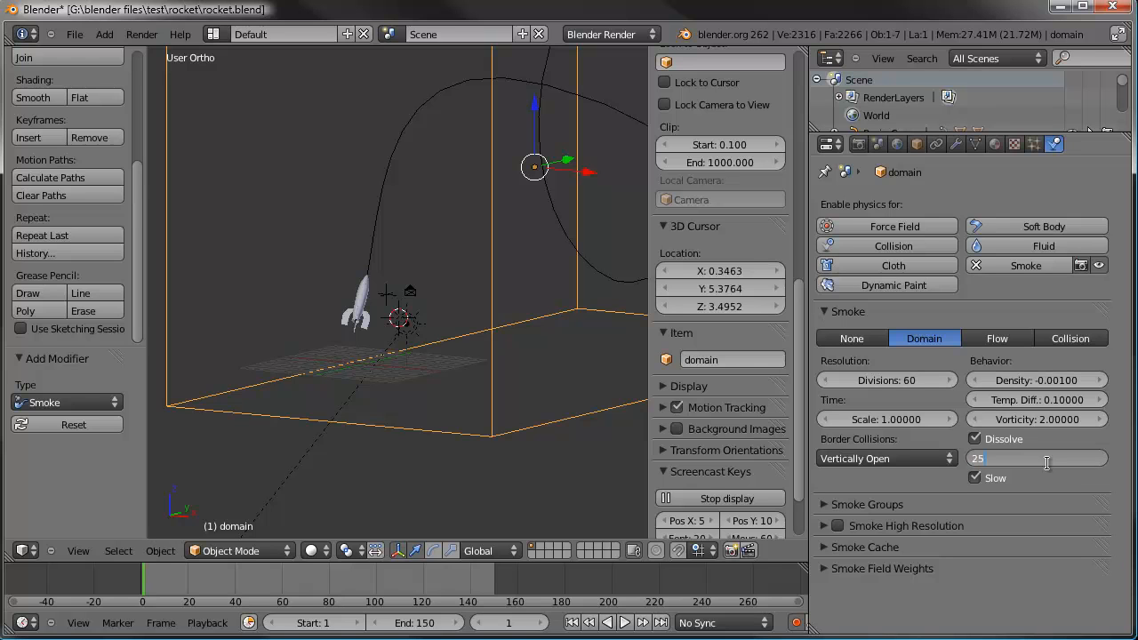
key(Return)
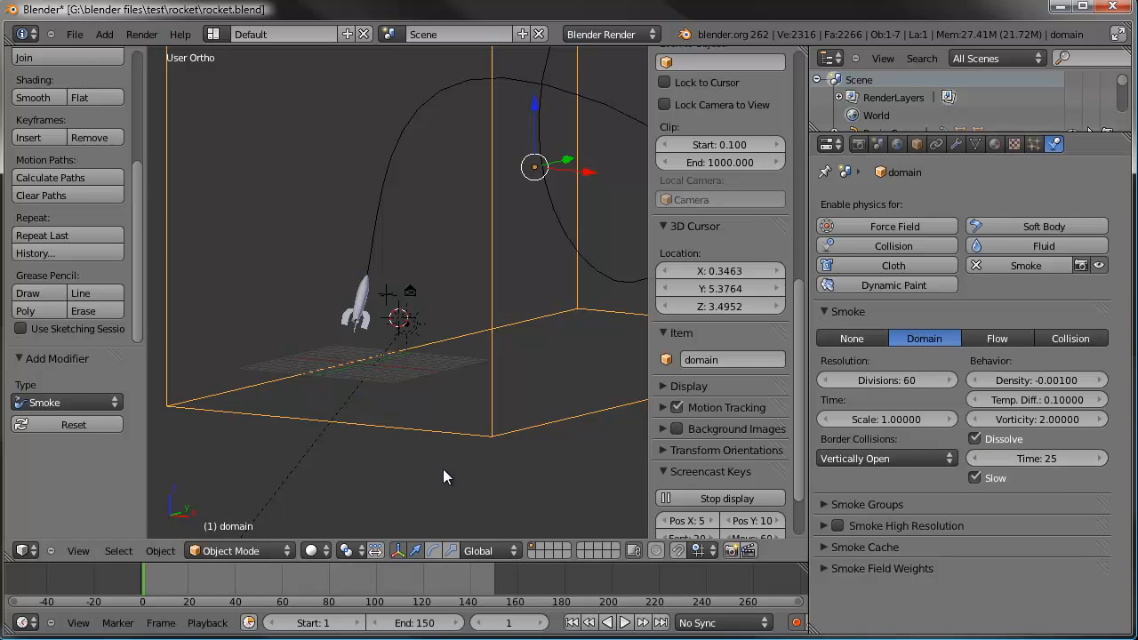
Save the rocket scene file.
scroll(443, 249, down, 3)
shift+middle_drag(444, 233, 507, 249)
scroll(481, 267, down, 2)
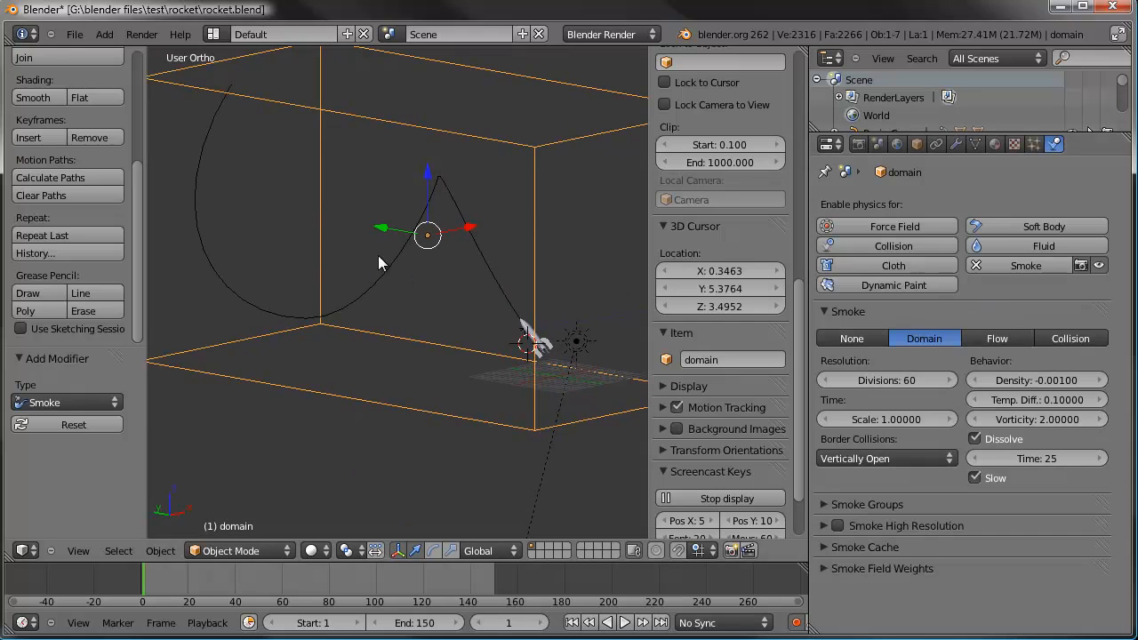
click(76, 39)
click(116, 146)
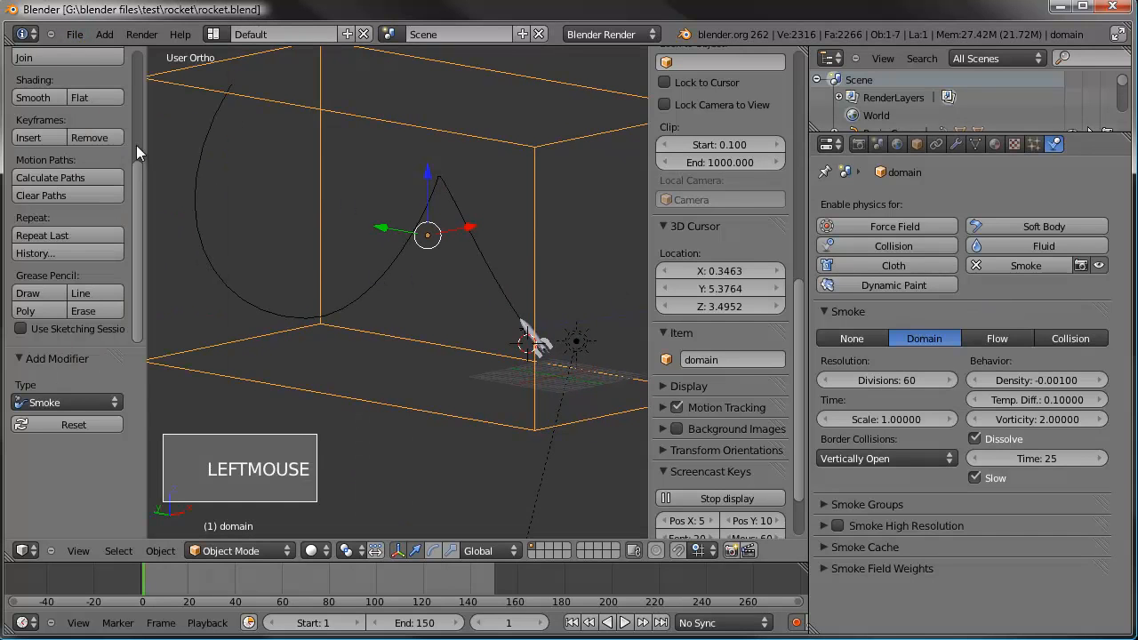
Play the smoke simulation from the start and examine the exhaust trail from the side of the domain.
click(625, 622)
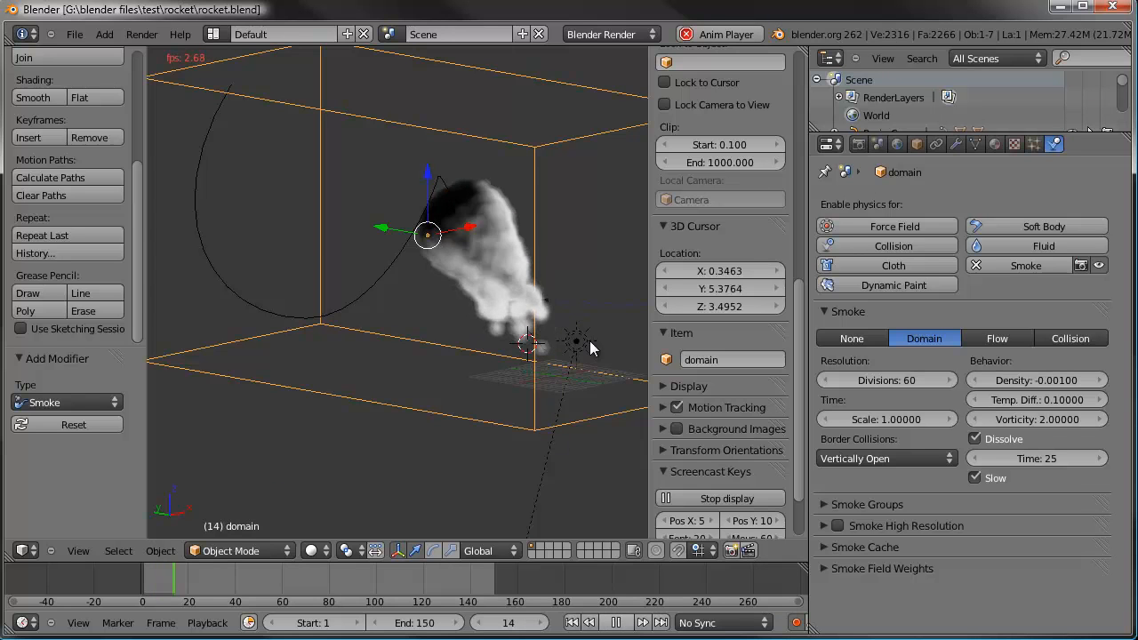
middle_click(469, 349)
middle_drag(468, 348, 437, 214)
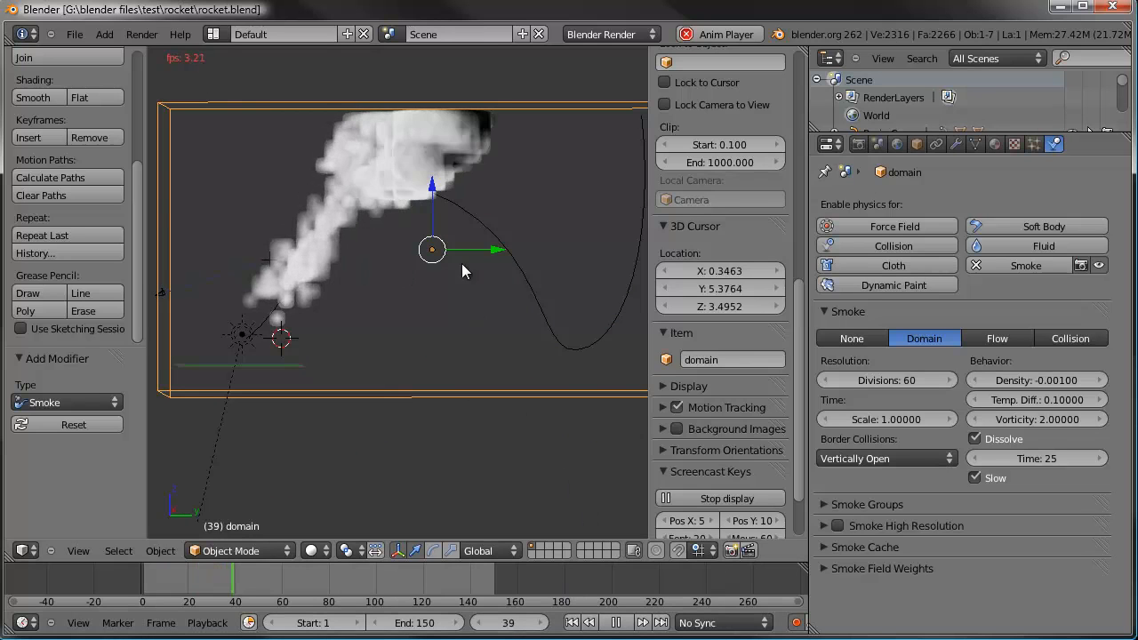
middle_click(513, 272)
middle_drag(512, 271, 534, 271)
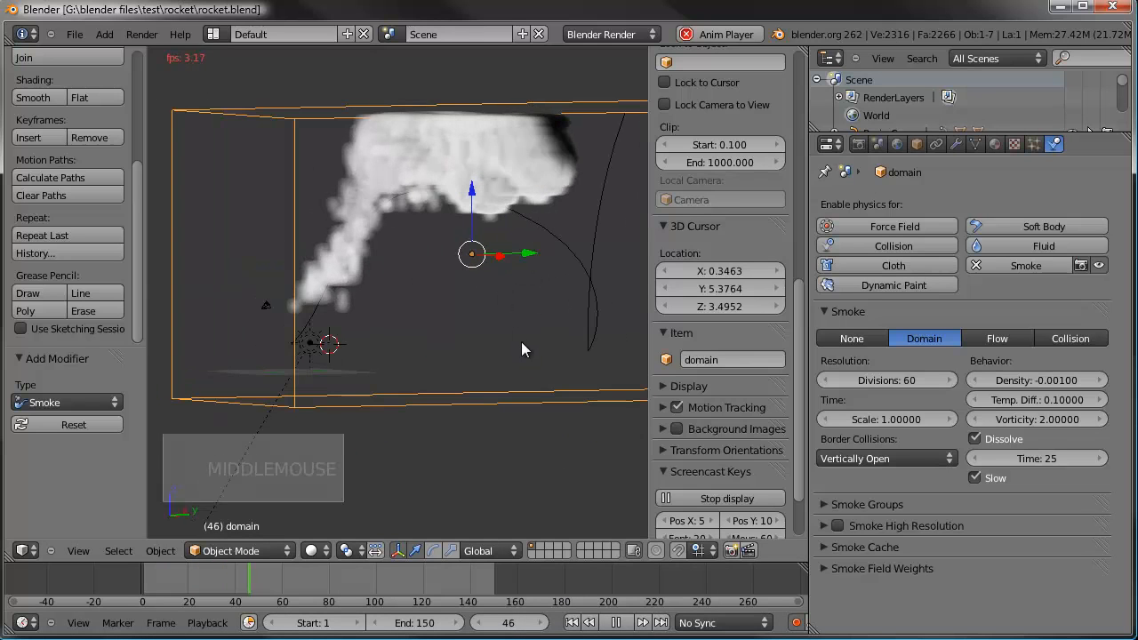
click(573, 623)
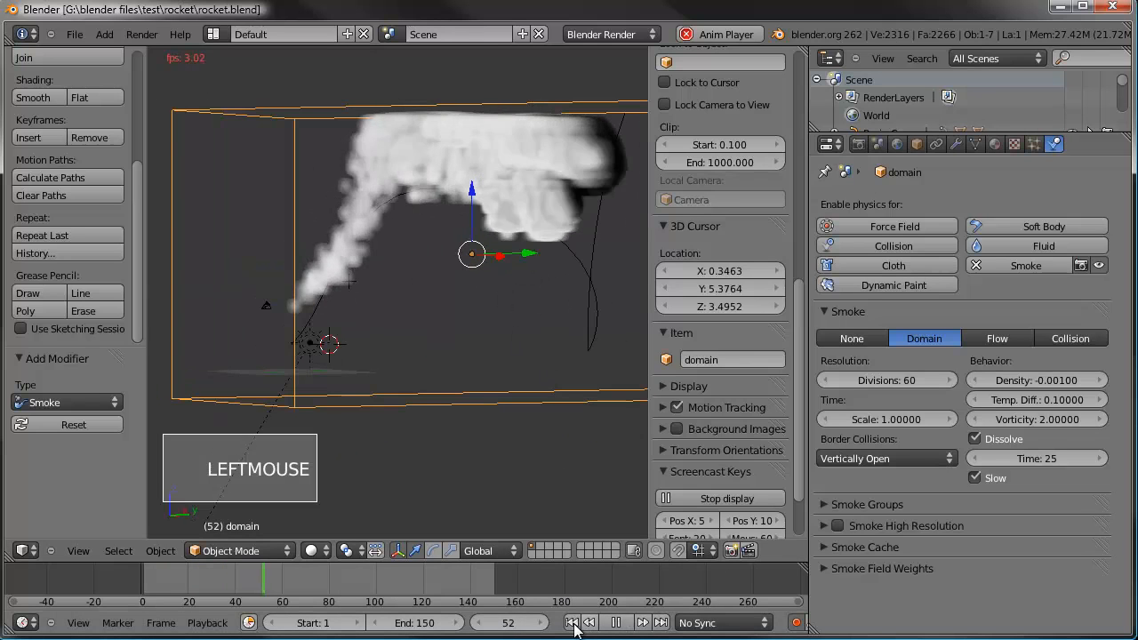
click(572, 622)
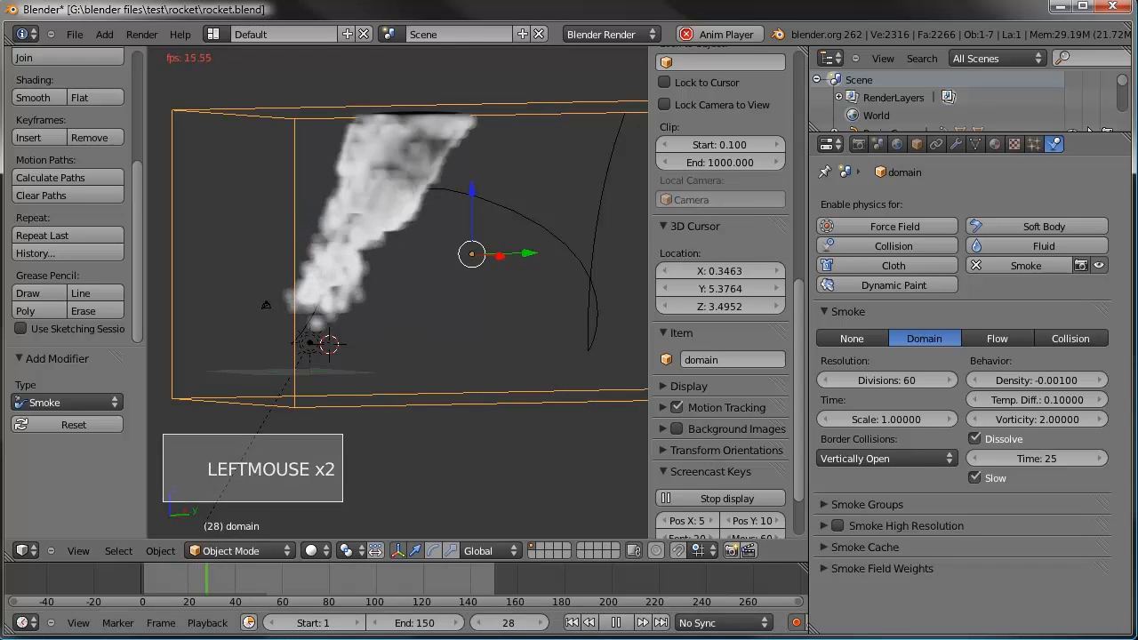
click(622, 625)
Scrub through the opening frames and back to frame 0, examining the smoke around the rocket in right view.
drag(222, 579, 140, 574)
middle_drag(483, 383, 445, 385)
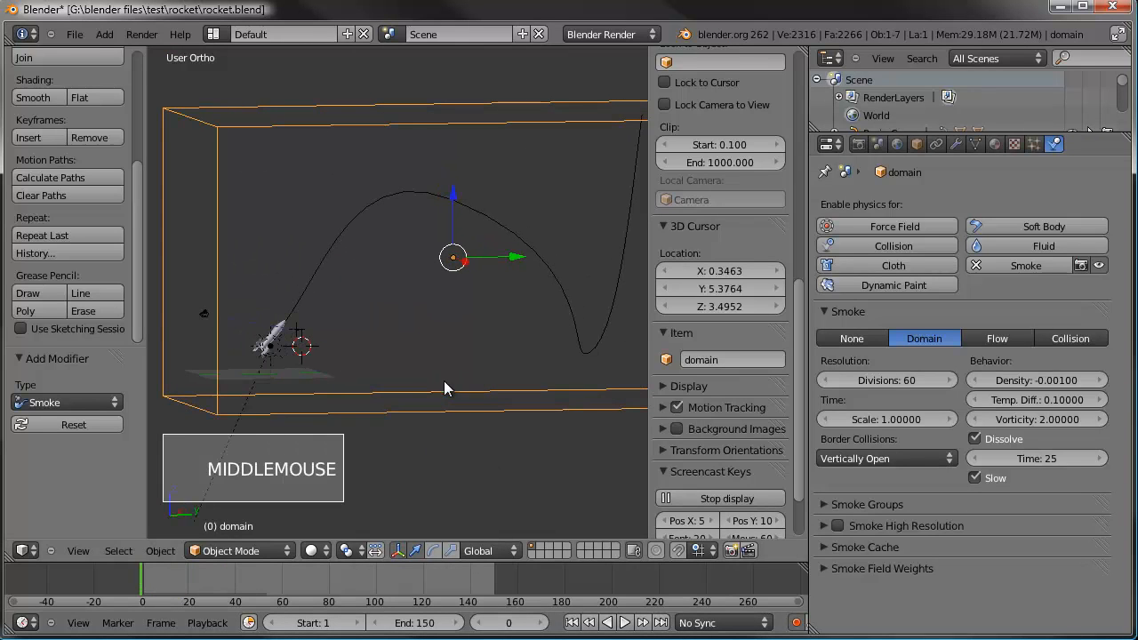
drag(175, 578, 188, 579)
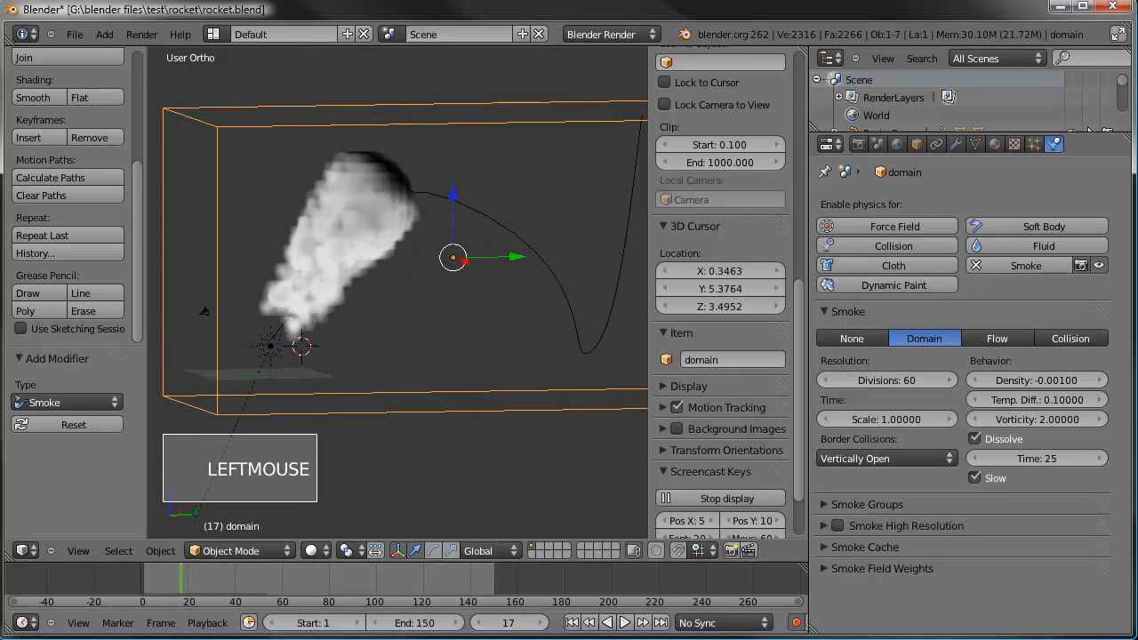
click(572, 622)
scroll(367, 308, up, 2)
shift+middle_drag(367, 308, 587, 200)
key(KP_3)
scroll(526, 243, up, 2)
scroll(572, 233, up, 1)
click(171, 571)
drag(172, 571, 127, 569)
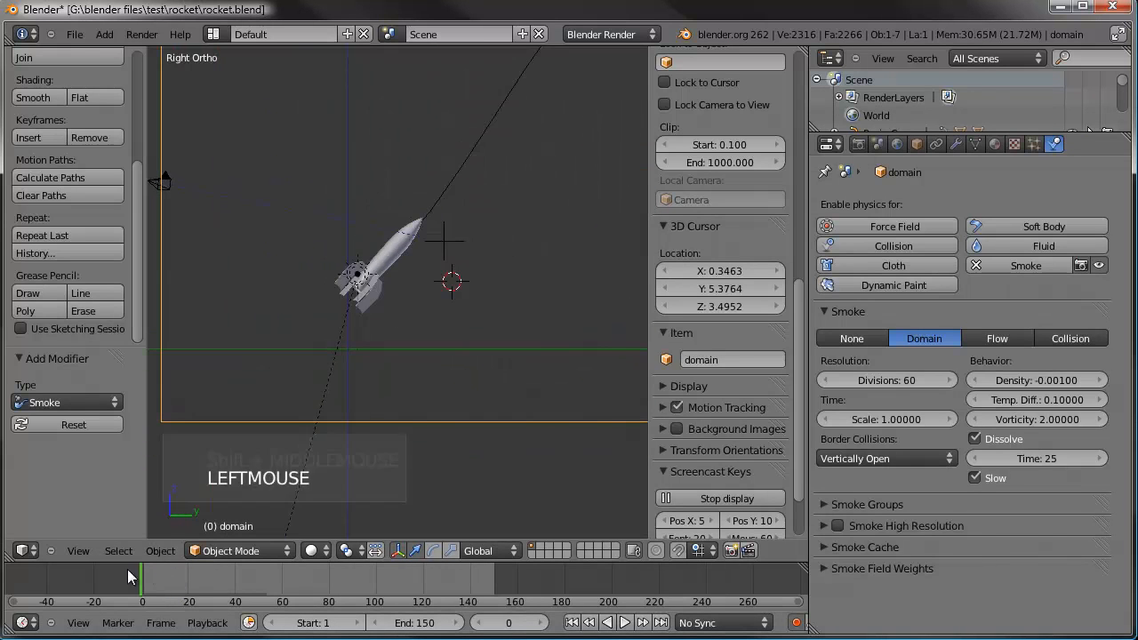
Select the rocket expulsion circle inside the nozzle, rotate it about 183° in wireframe display, then restore solid shading and deselect everything.
scroll(368, 276, up, 6)
right_click(283, 277)
right_click(283, 277)
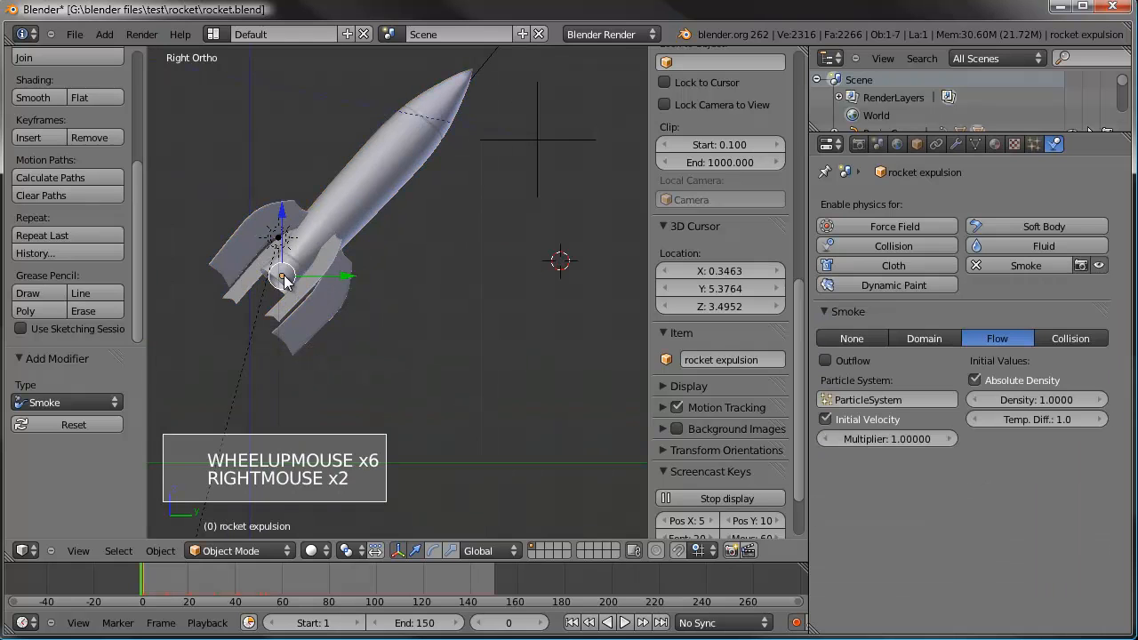
shift+middle_drag(283, 277, 435, 266)
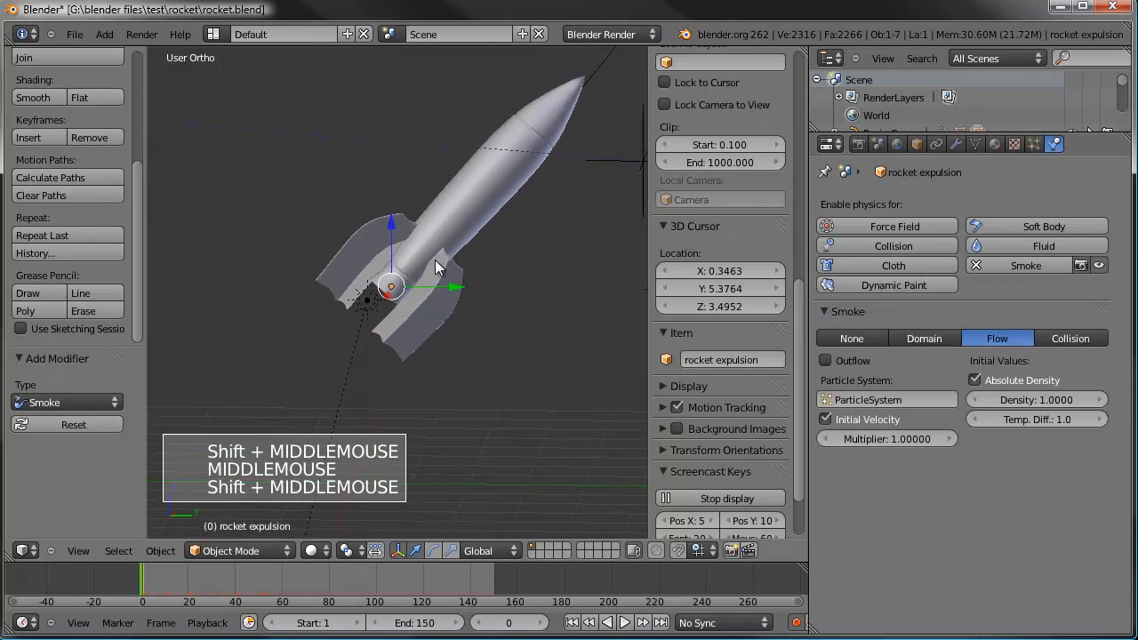
scroll(442, 247, up, 5)
key(Tab)
key(Tab)
shift+middle_drag(438, 214, 442, 272)
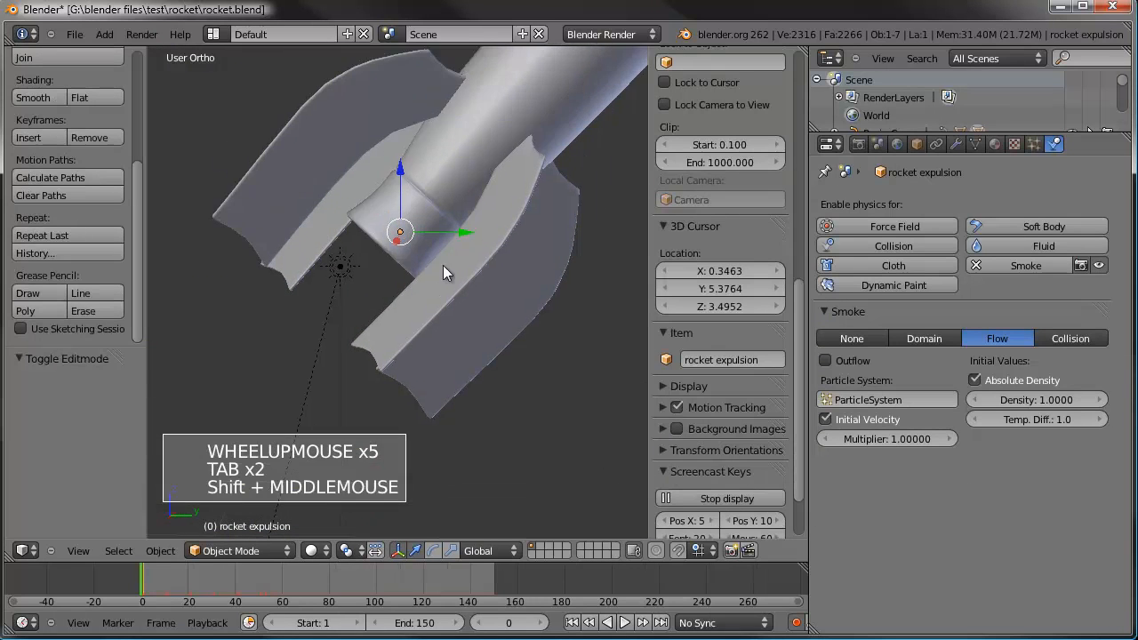
key(z)
scroll(447, 209, up, 4)
shift+middle_drag(447, 207, 444, 258)
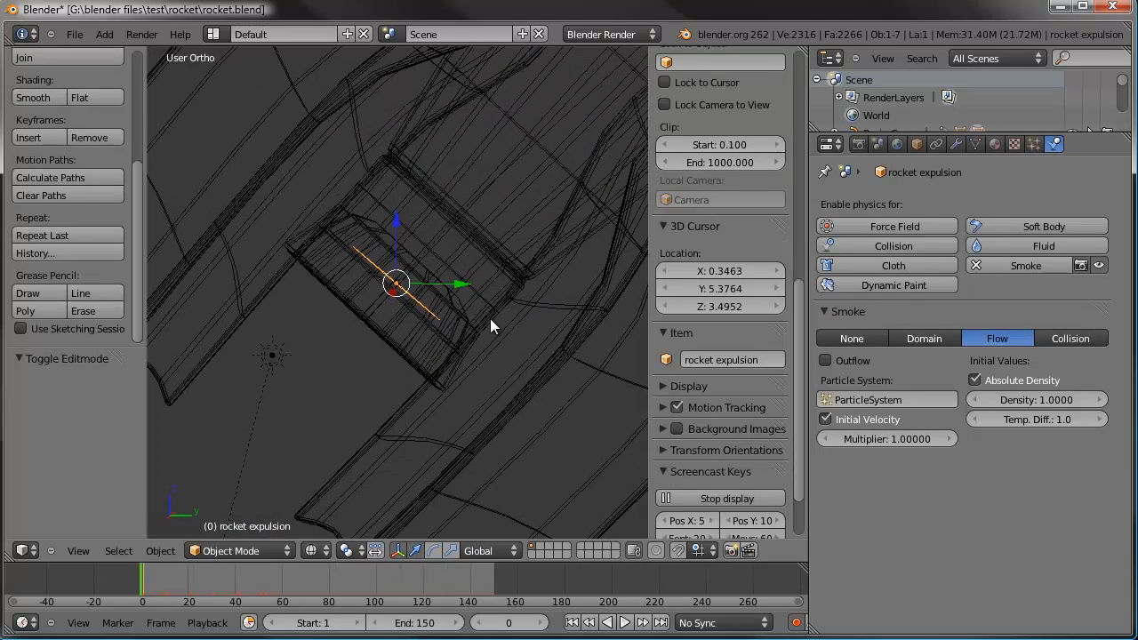
key(r)
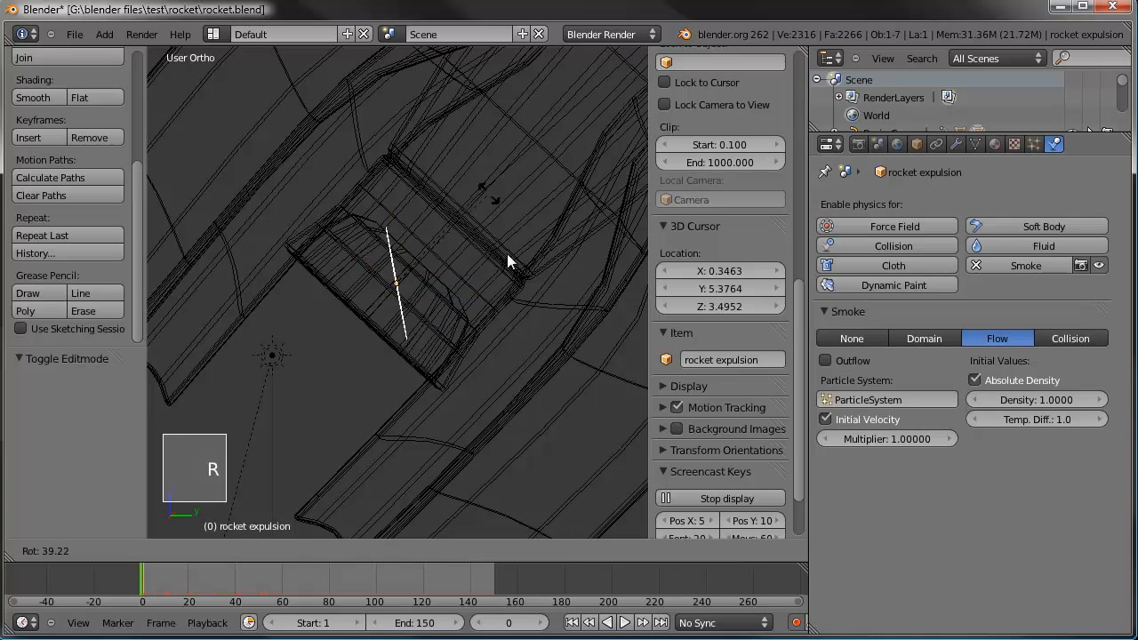
click(382, 363)
scroll(468, 398, down, 13)
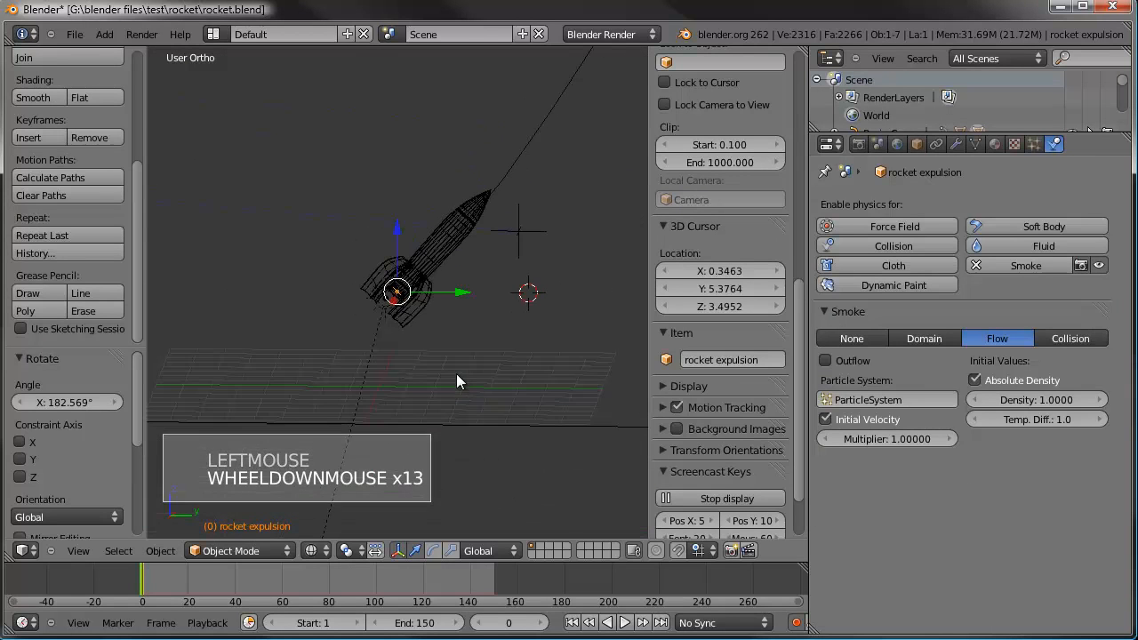
key(z)
key(a)
middle_drag(471, 347, 457, 338)
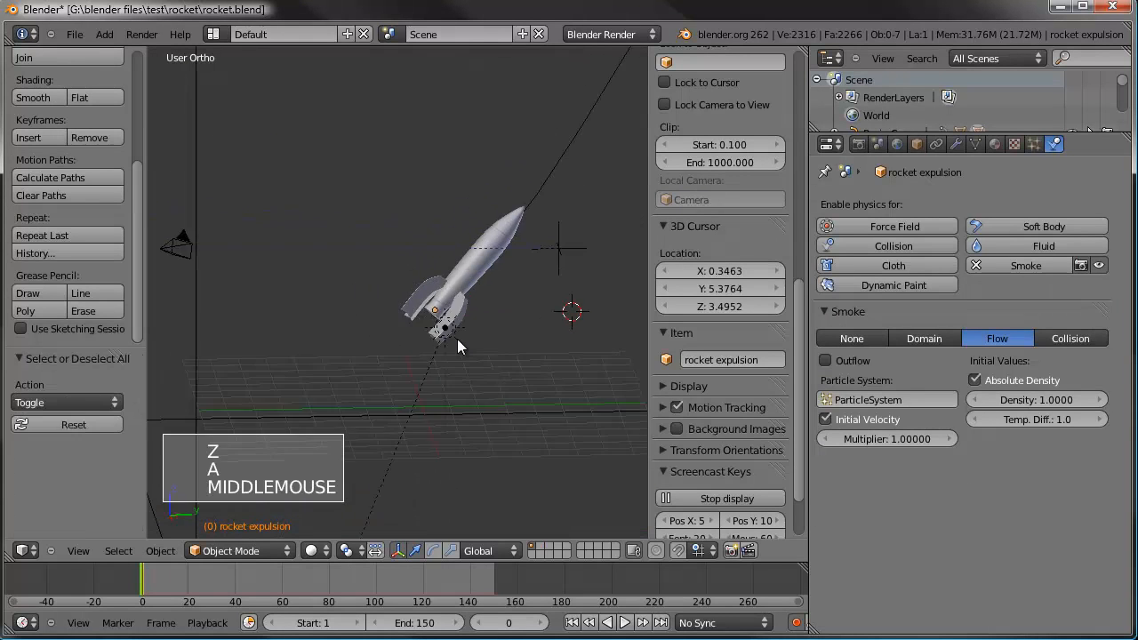
Play the smoke simulation with the rotated emitter, examine the exhaust direction and pause playback.
click(626, 622)
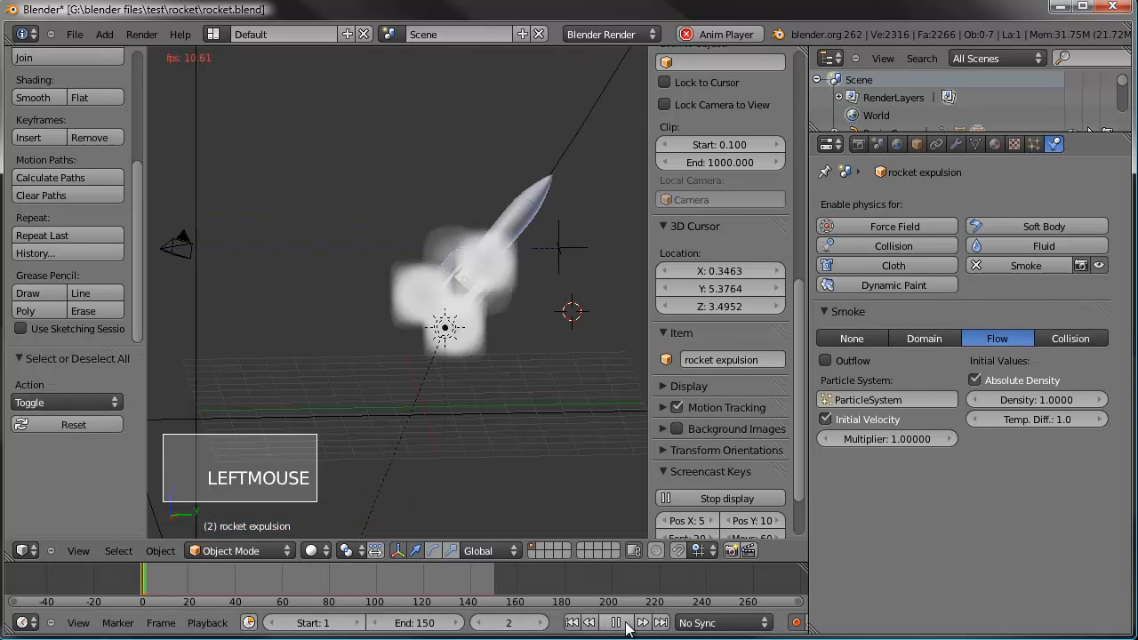
scroll(490, 313, down, 2)
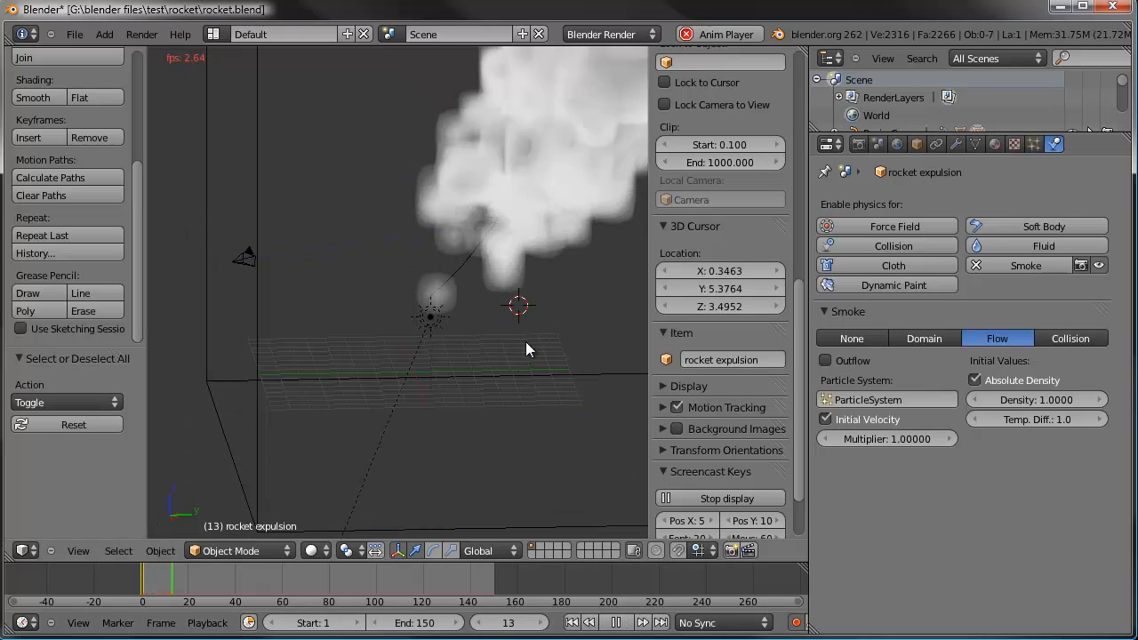
shift+middle_drag(393, 444, 487, 391)
scroll(487, 391, down, 5)
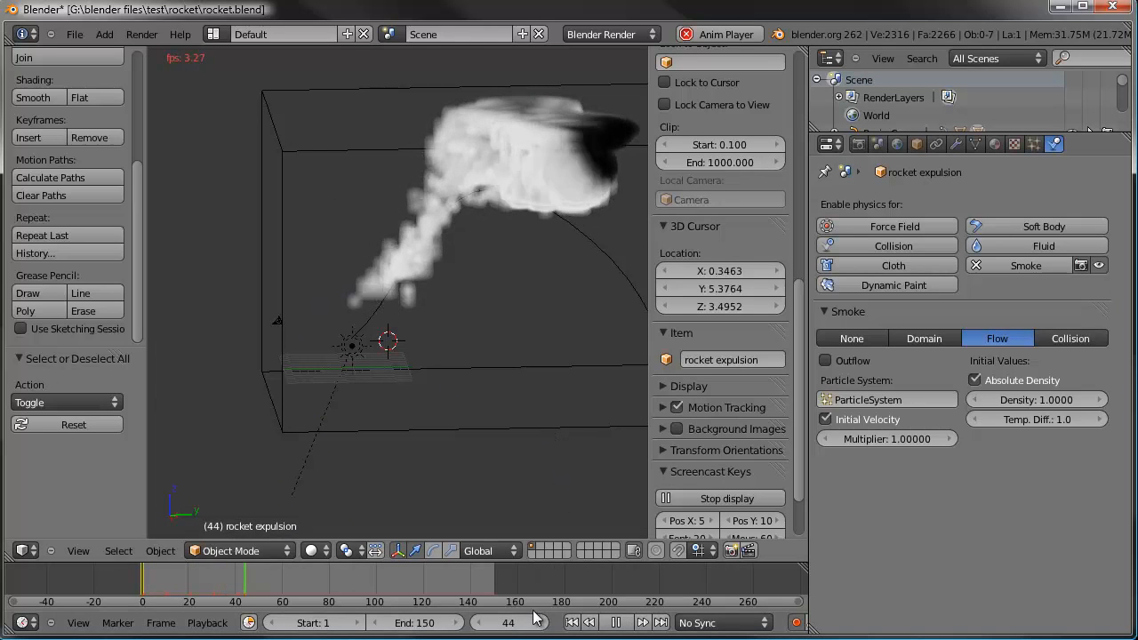
click(615, 622)
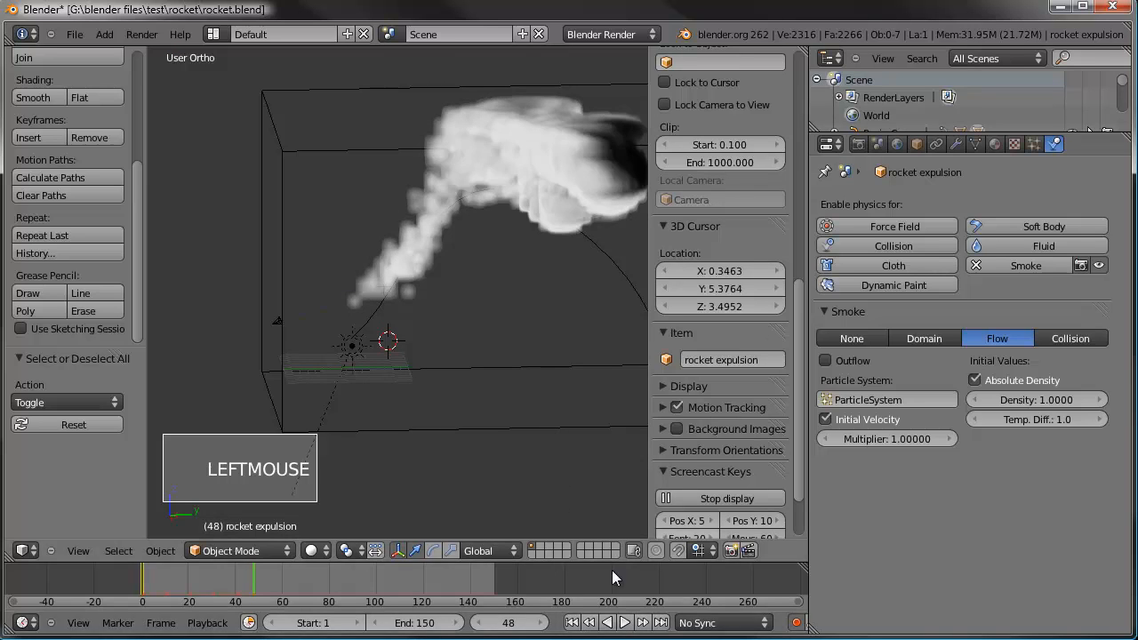
Return to frame 1, select the smoke domain and set its resolution to 90 divisions.
click(572, 622)
right_click(537, 423)
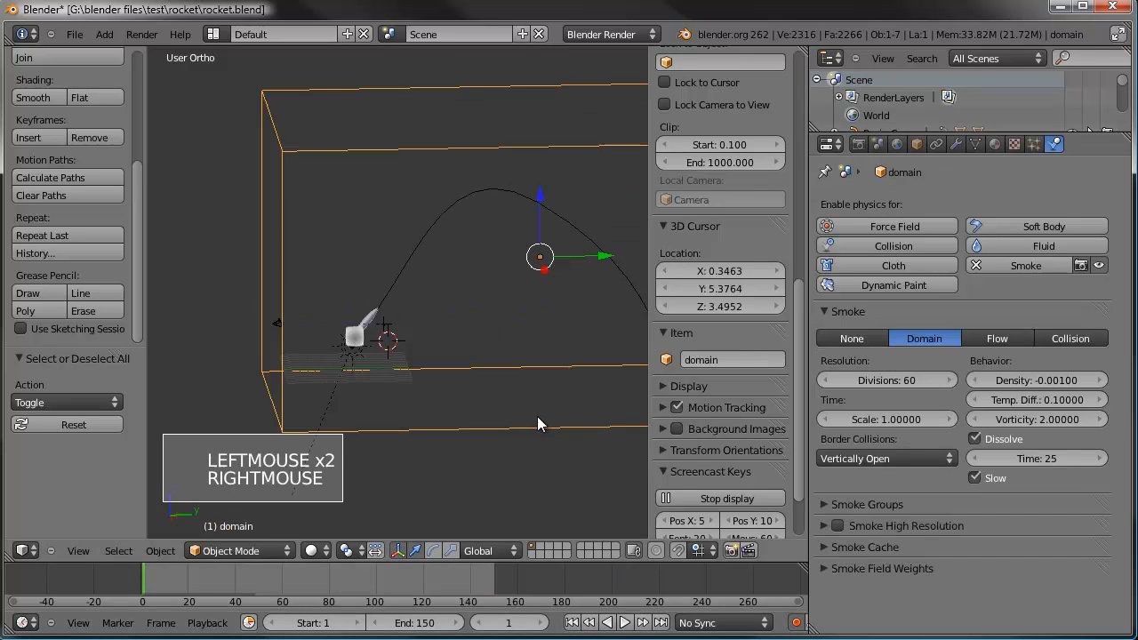
click(1034, 146)
click(1051, 149)
click(868, 380)
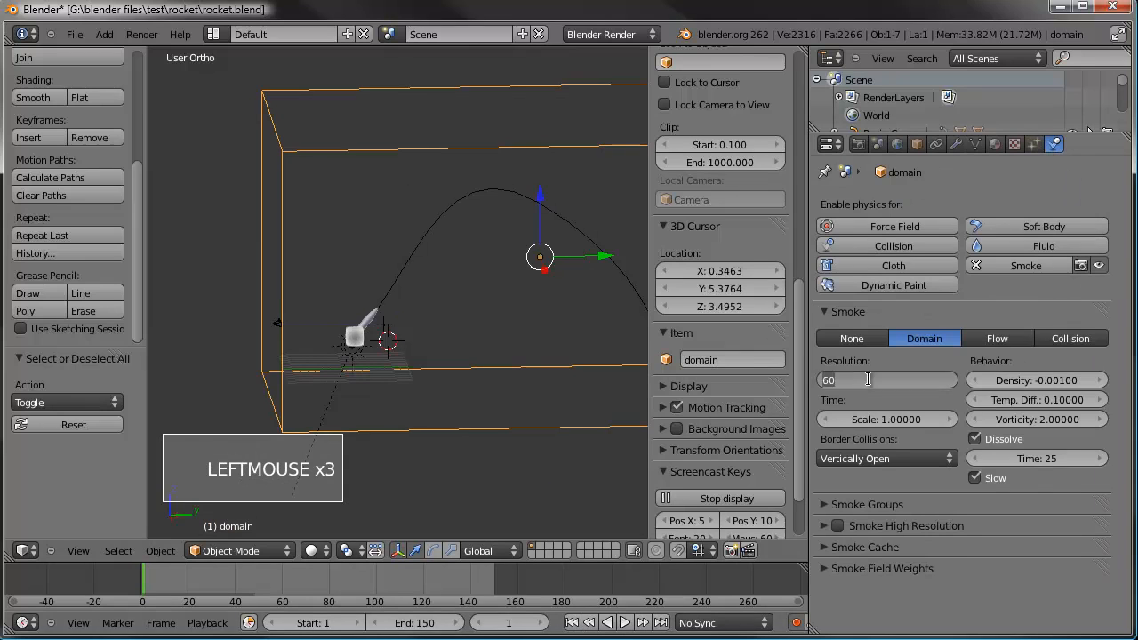
text(90)
key(Return)
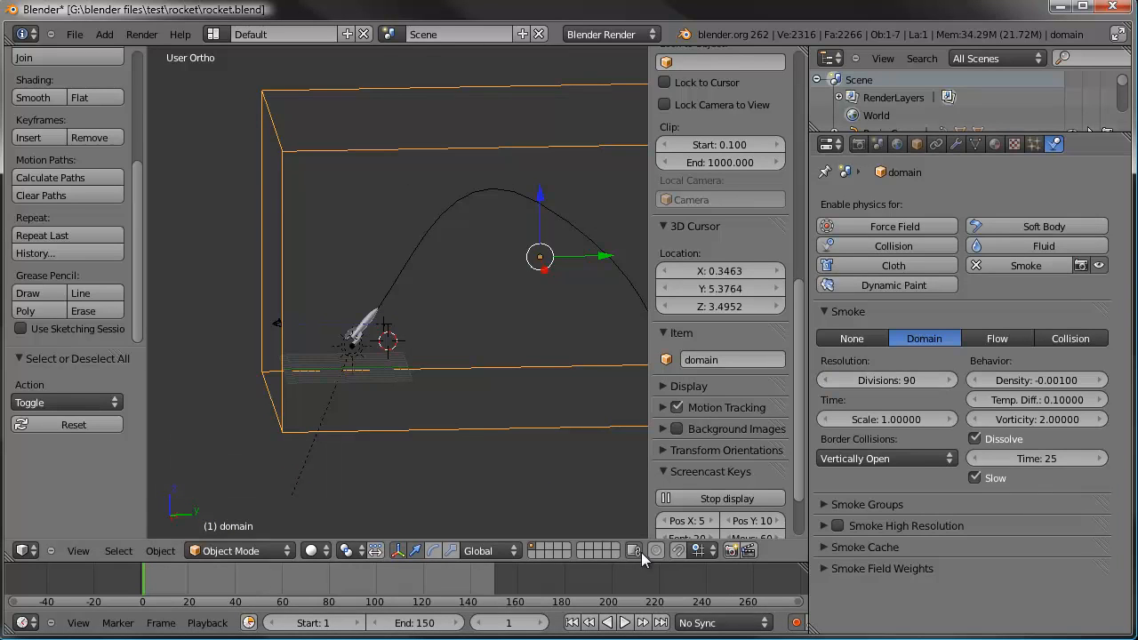
Replay the simulation from the first frame to check the higher-resolution smoke, then scrub back to frame 4.
click(574, 622)
click(625, 622)
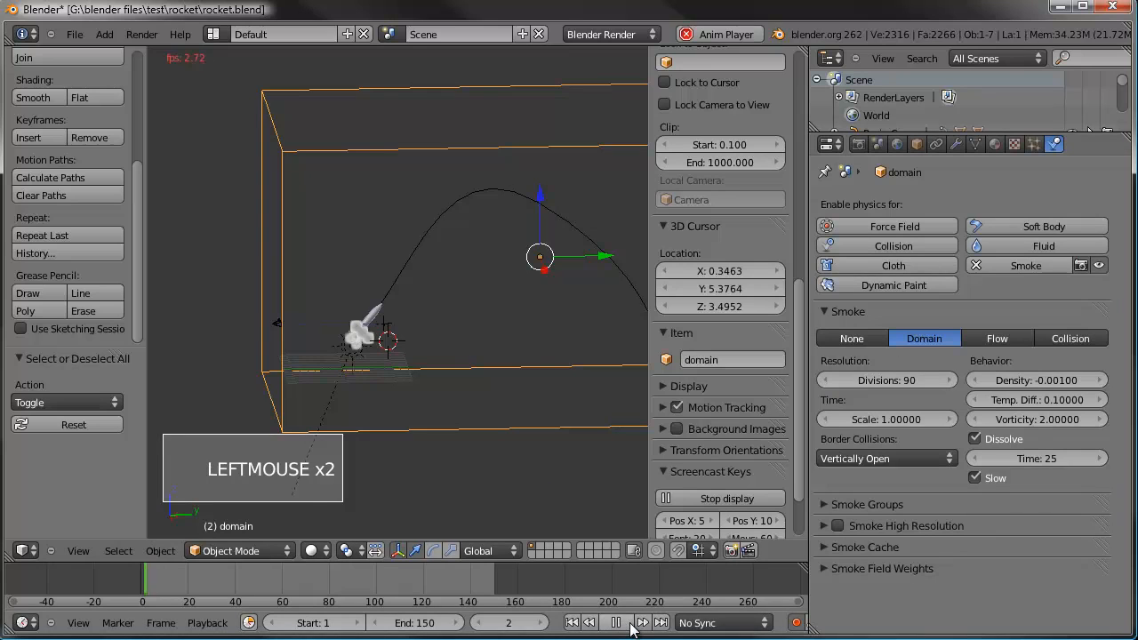
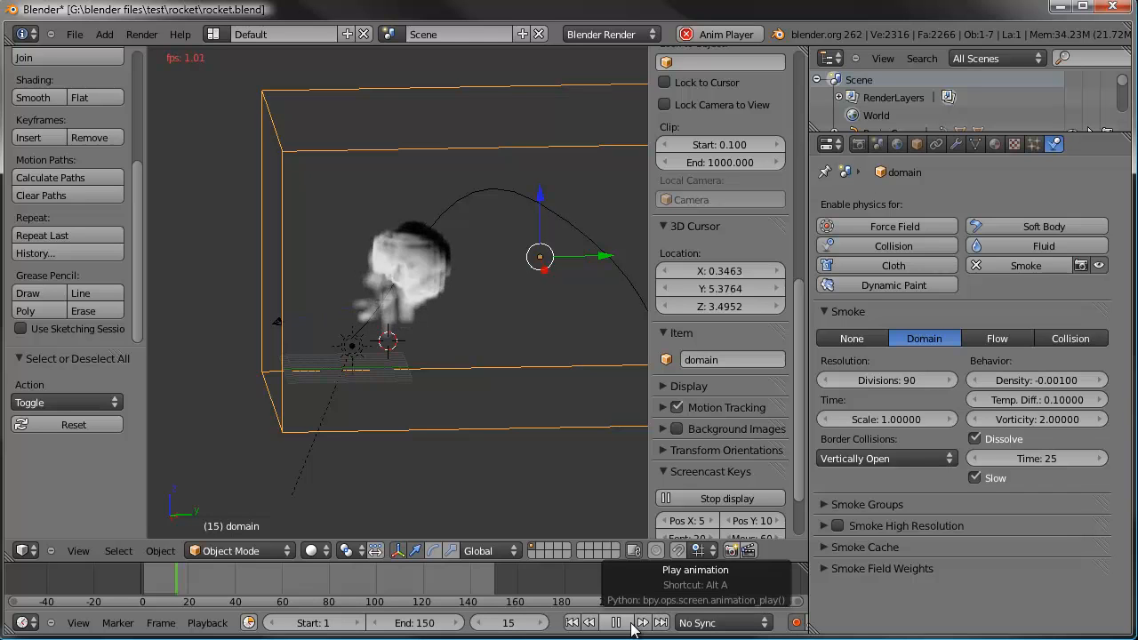
click(626, 625)
drag(187, 586, 151, 585)
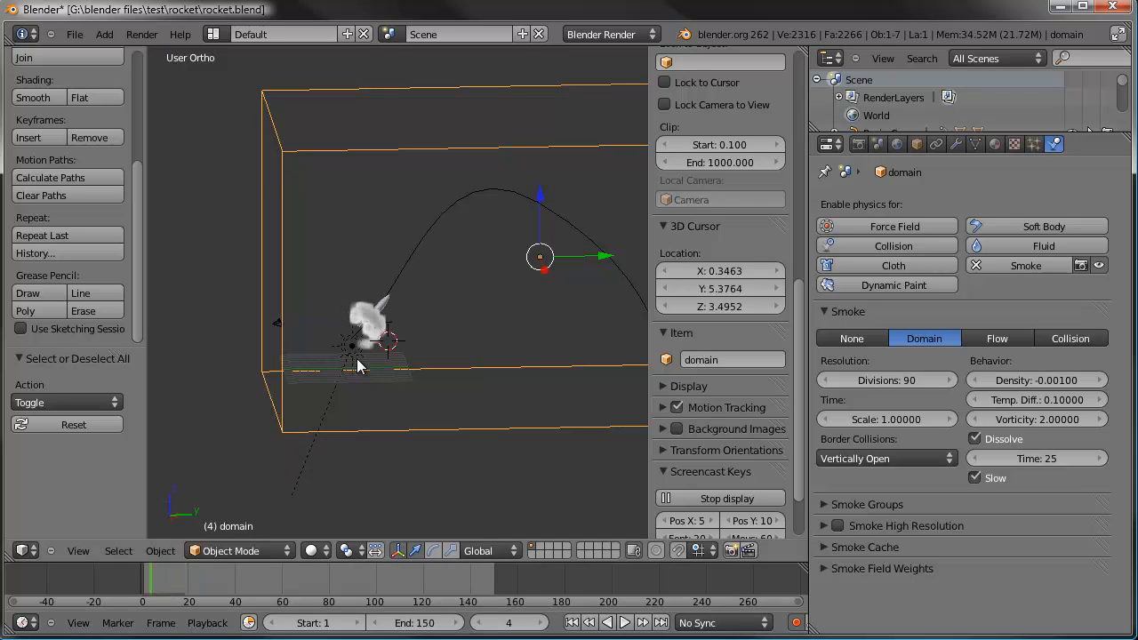
In top view, place the 3D cursor just beyond the far end of the domain and add a Wind force field there.
key(KP_7)
scroll(369, 289, down, 1)
shift+middle_drag(368, 289, 414, 283)
scroll(424, 306, down, 3)
click(430, 158)
key(shift+a)
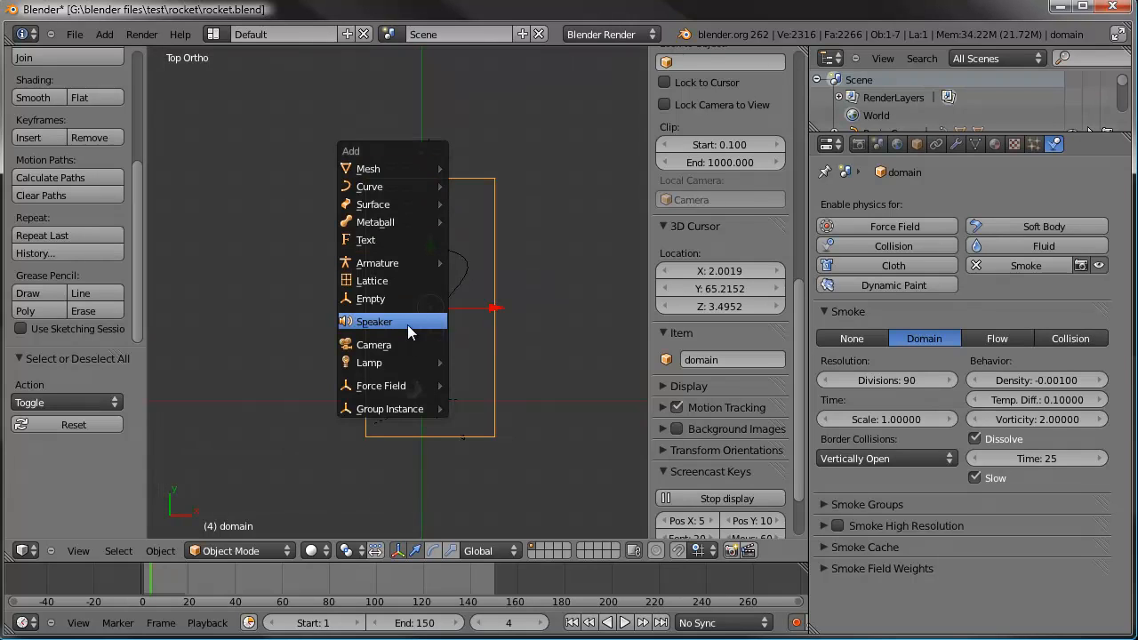
mouse_move(413, 384)
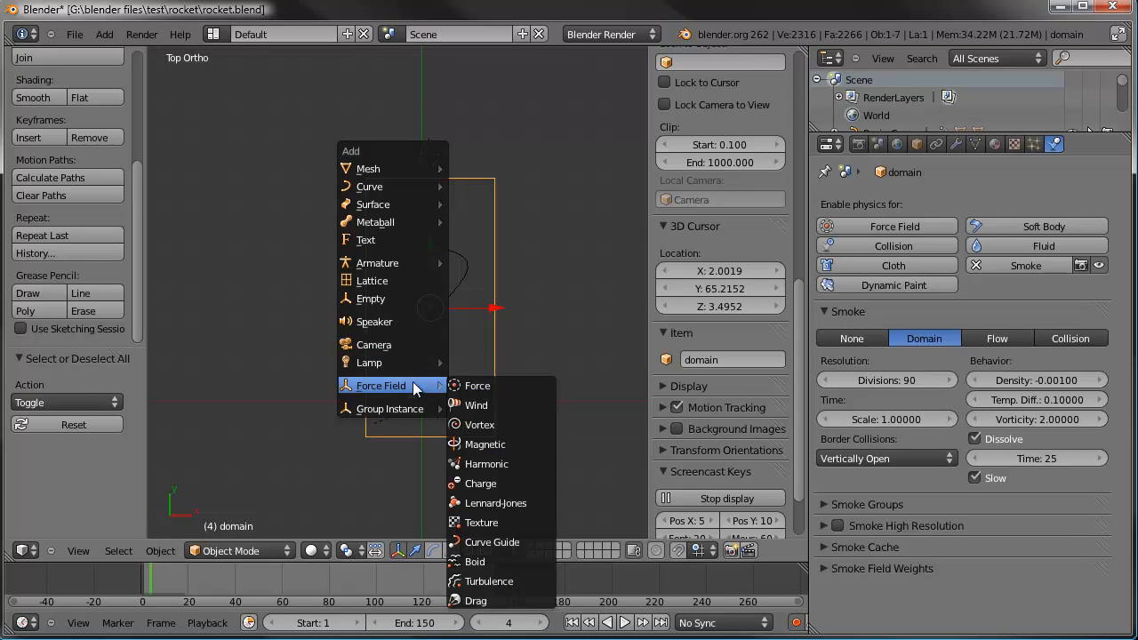
click(480, 405)
In right view, rotate the wind field about -91° to aim it at the smoke domain.
key(KP_3)
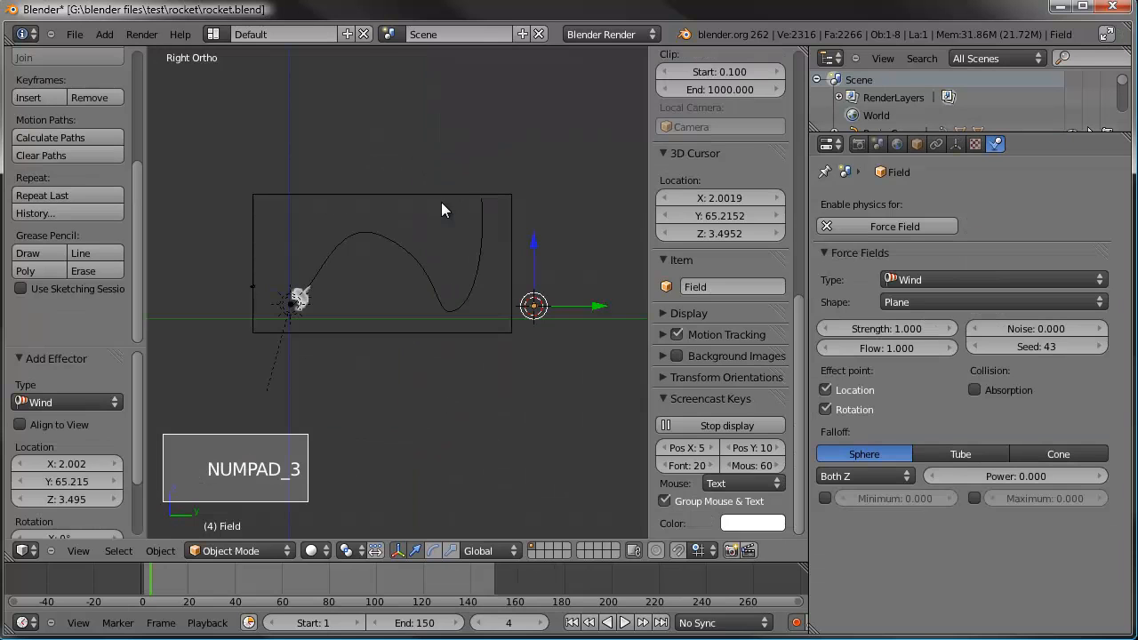
shift+middle_drag(490, 231, 393, 350)
scroll(399, 215, up, 7)
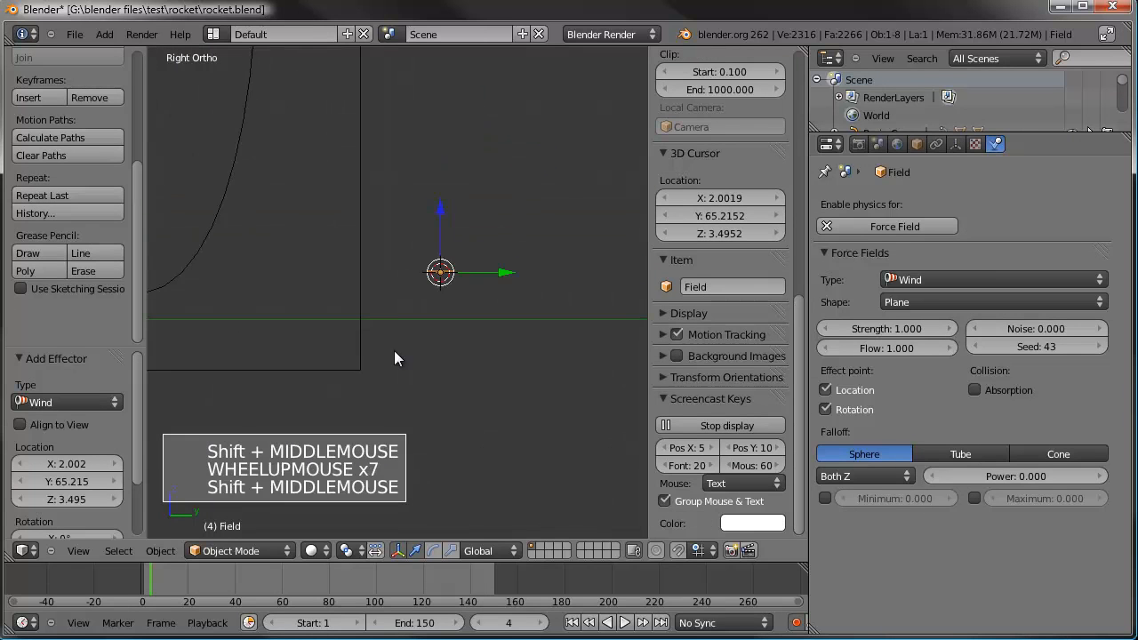
scroll(437, 311, up, 5)
shift+middle_drag(438, 311, 434, 348)
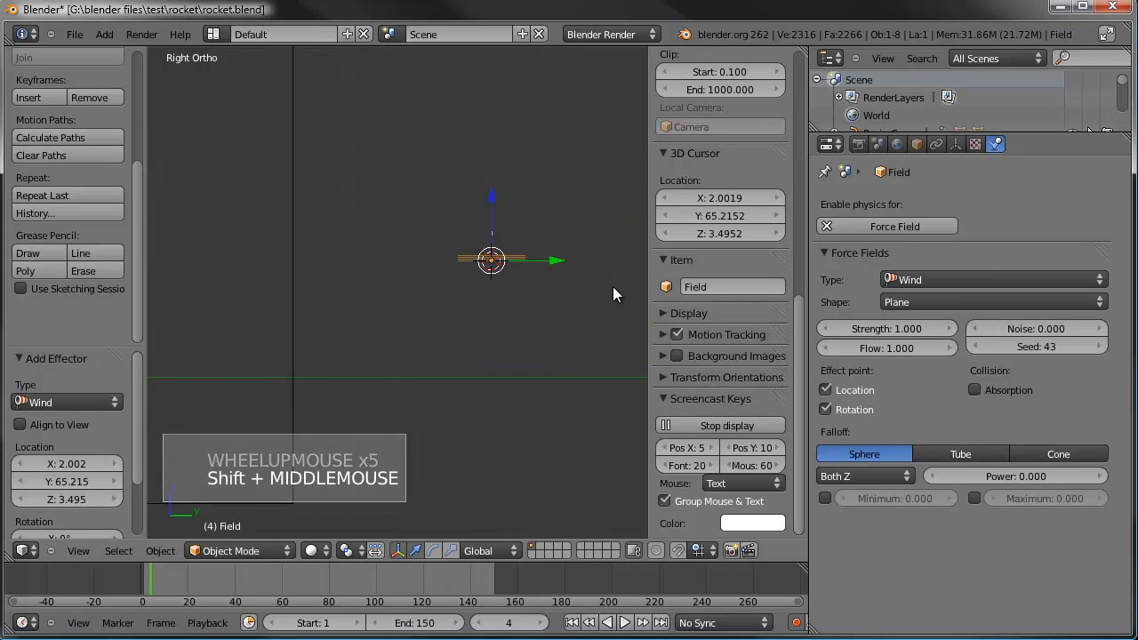
key(r)
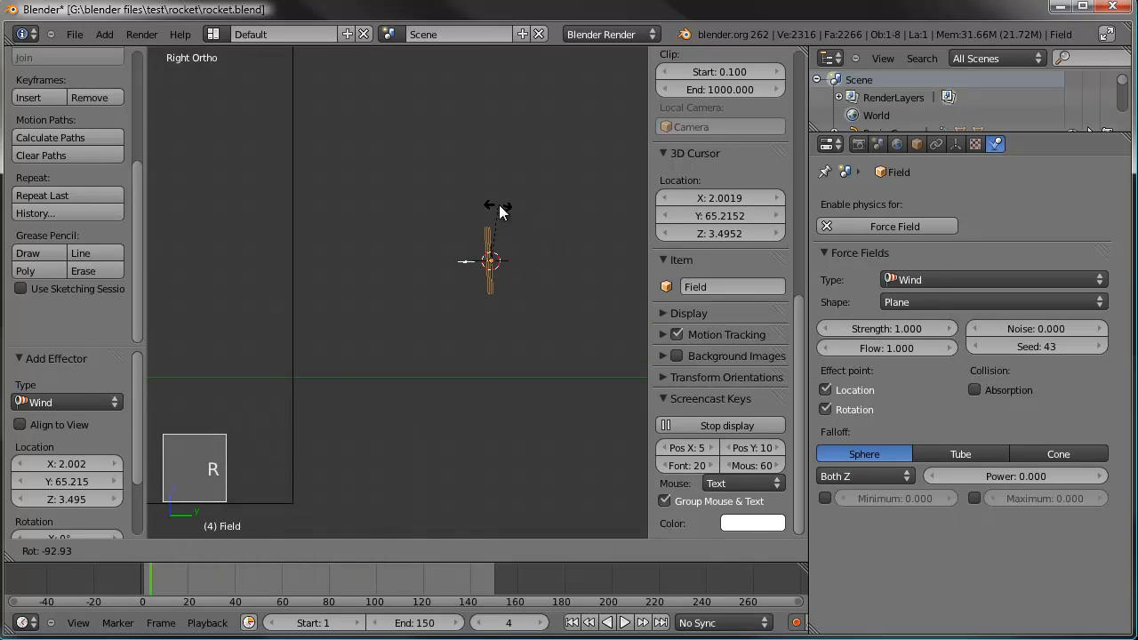
click(501, 212)
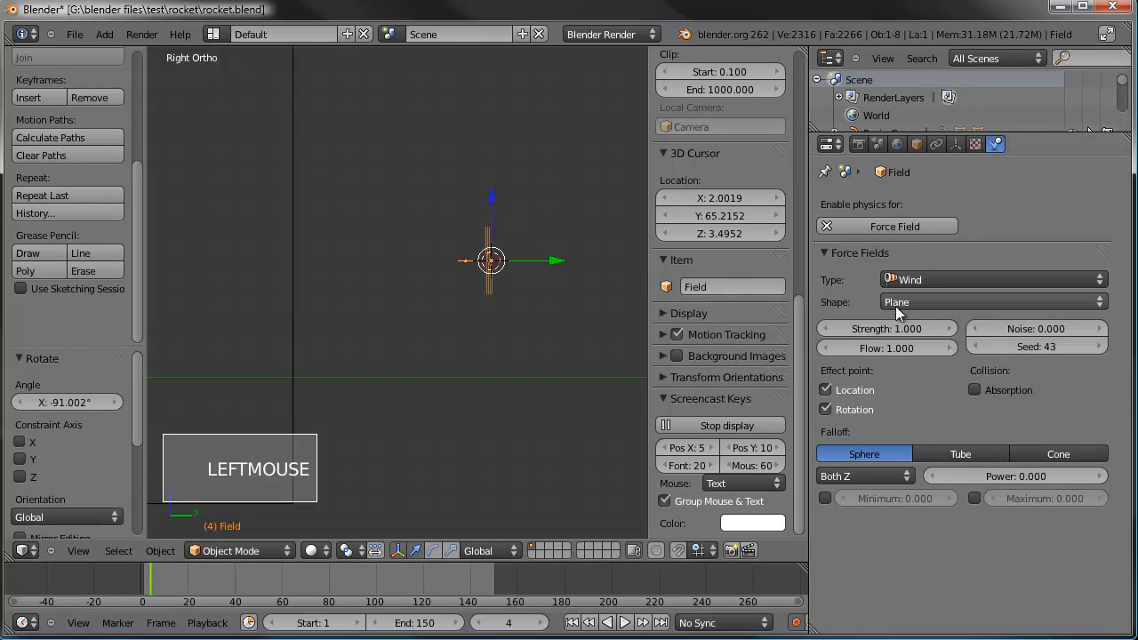
Set the wind force field's strength to 8.
double_click(873, 330)
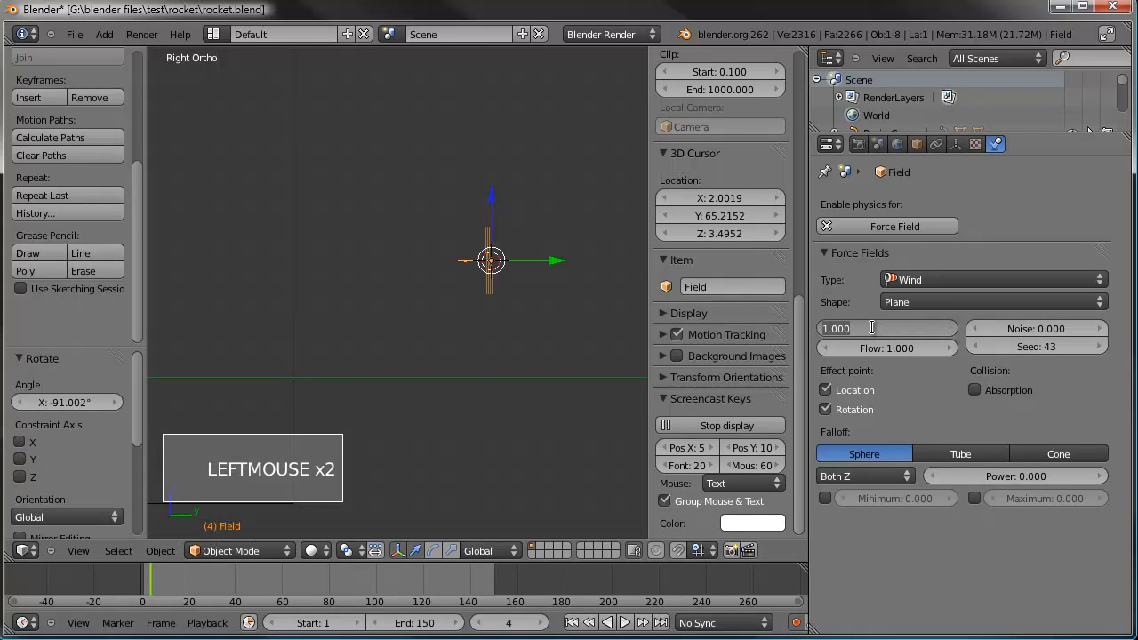
text(7)
key(Return)
click(874, 330)
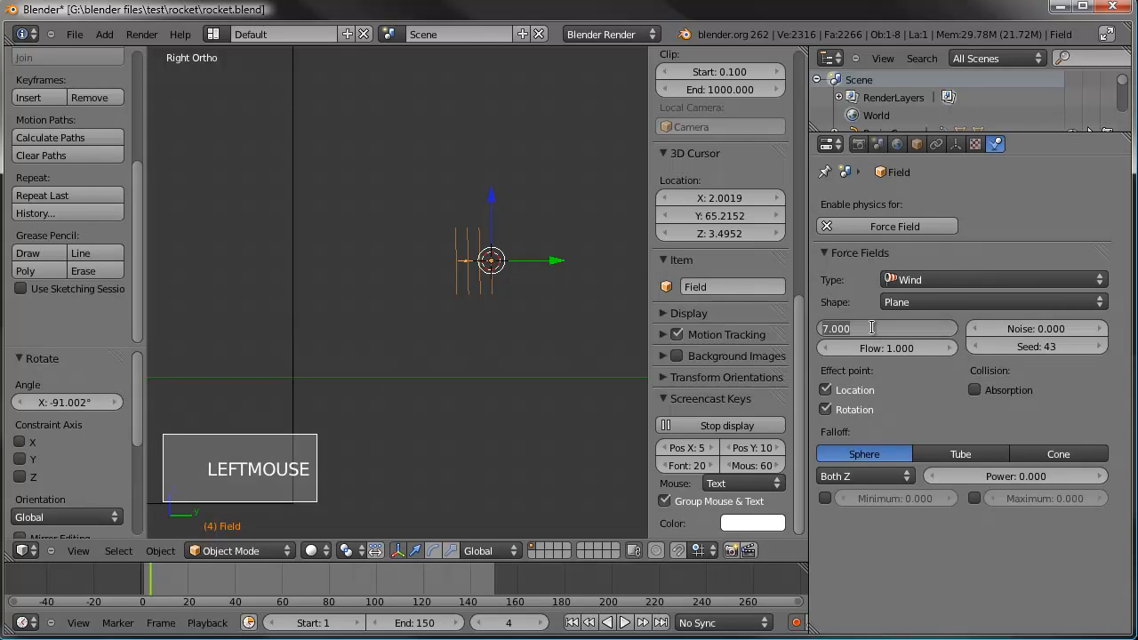
text(8)
key(Return)
Move the wind field about -4.38 along Y and 10.95 along Z, up against the domain's far end.
scroll(536, 285, down, 4)
shift+middle_drag(536, 285, 462, 282)
scroll(487, 284, down, 5)
key(g)
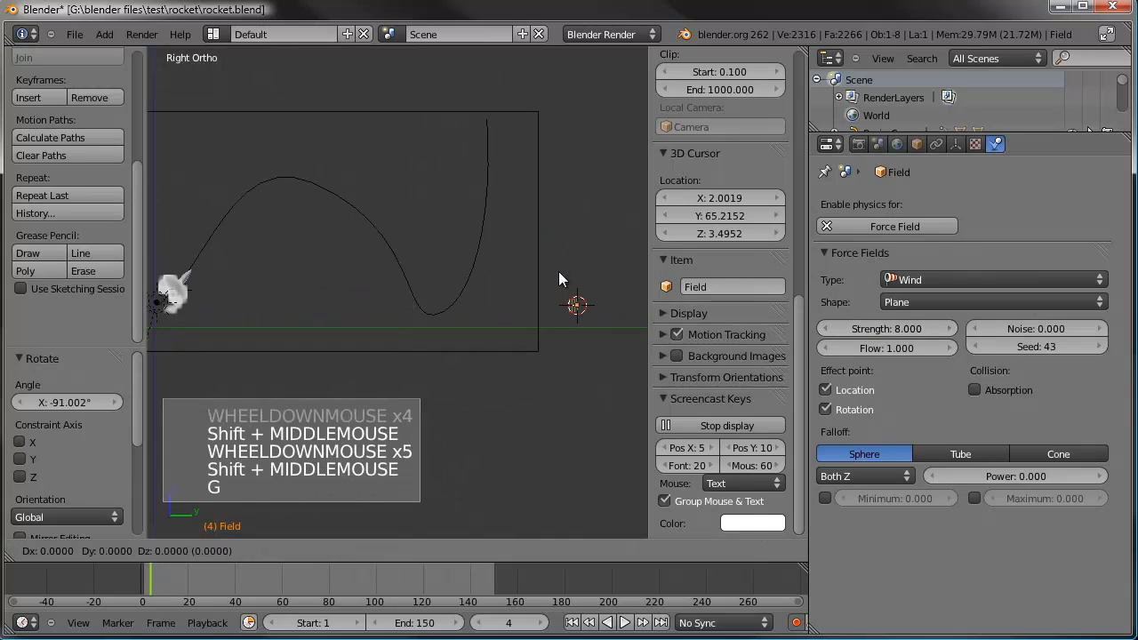
click(546, 215)
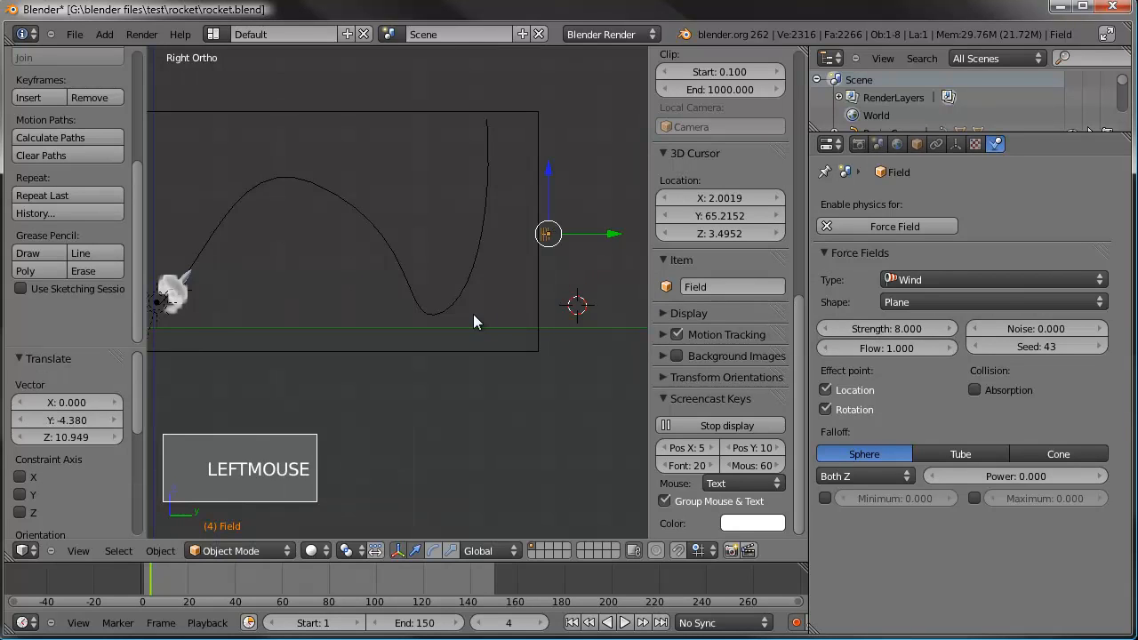
Replay the simulation from the first frame to check how the wind moves the smoke, stopping at frame 9.
shift+middle_drag(473, 313, 528, 312)
scroll(602, 314, down, 2)
click(572, 622)
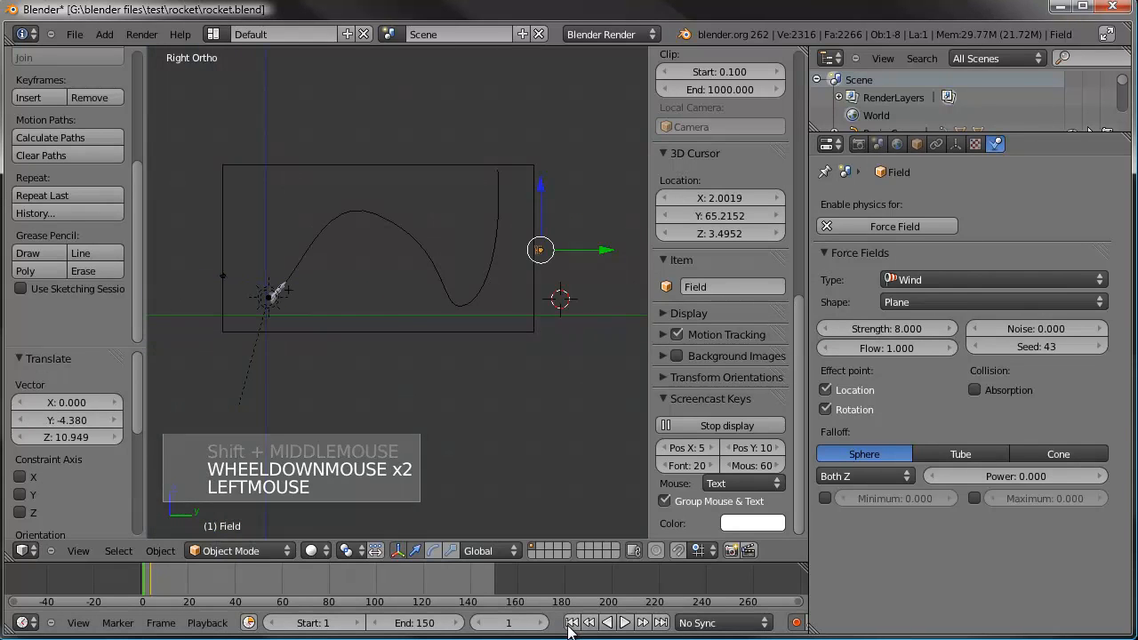
click(623, 623)
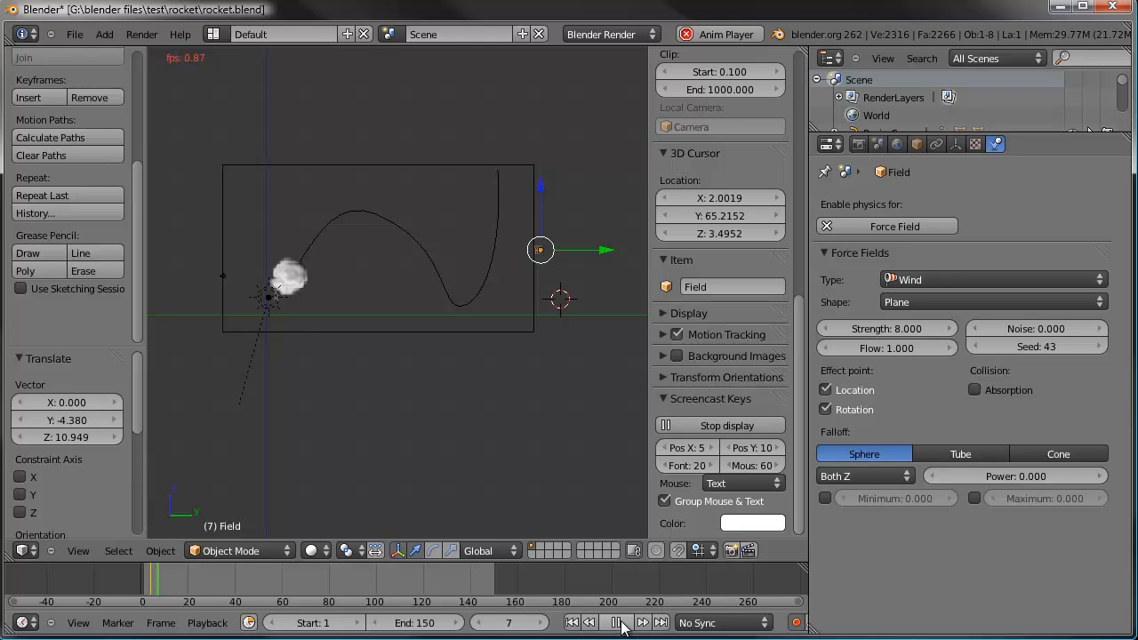
click(379, 367)
Switch to wireframe display and select the rocket expulsion emitter inside the smoke.
shift+middle_drag(379, 367, 521, 405)
scroll(499, 394, up, 5)
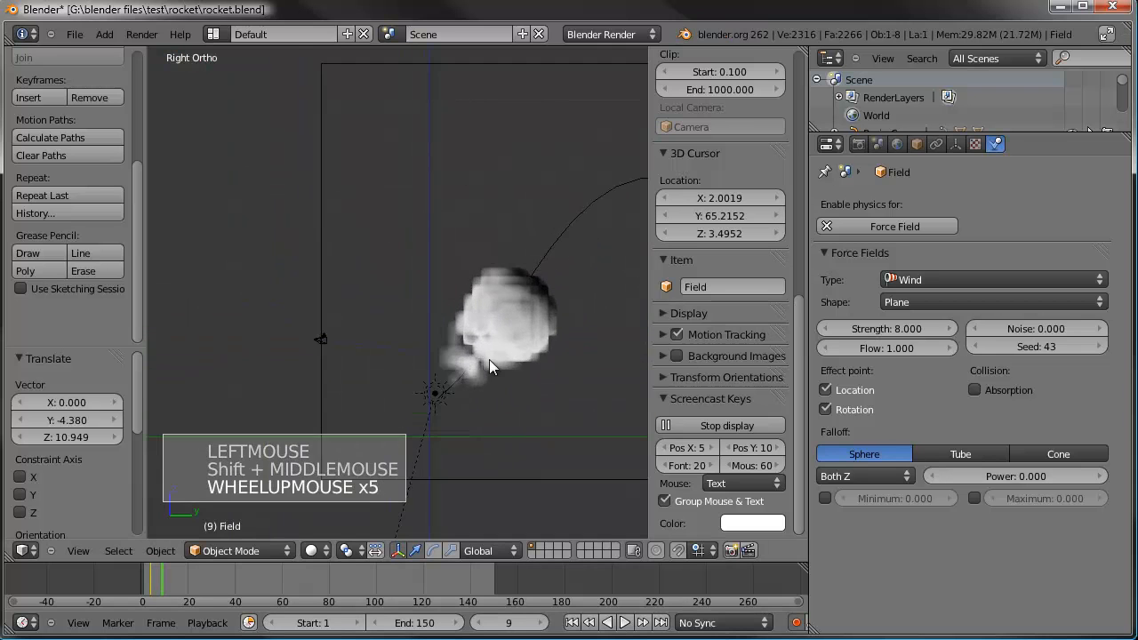
shift+middle_drag(488, 360, 439, 325)
scroll(439, 326, up, 3)
key(z)
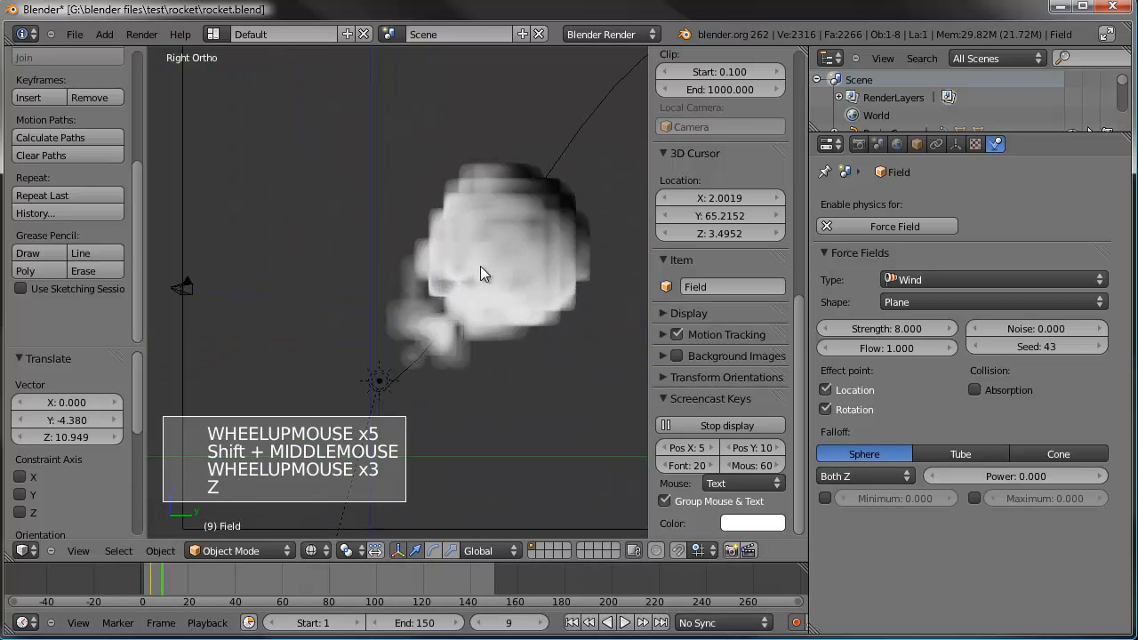
right_click(558, 167)
right_click(557, 167)
key(Tab)
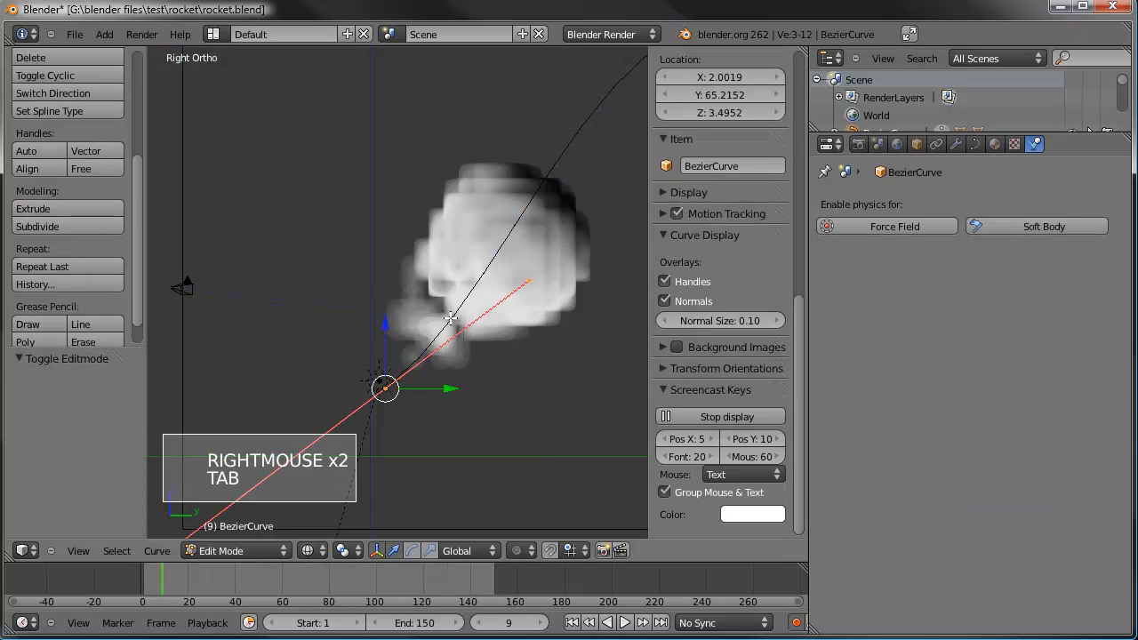
key(Tab)
right_click(451, 318)
right_click(451, 318)
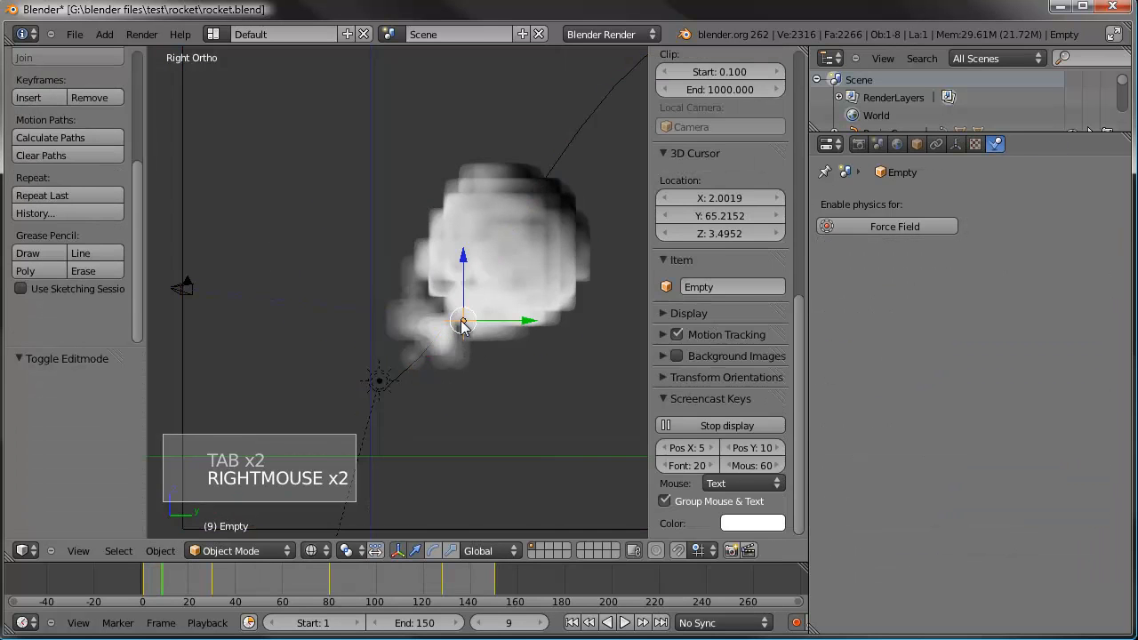
right_click(459, 321)
middle_drag(457, 321, 458, 371)
right_click(433, 322)
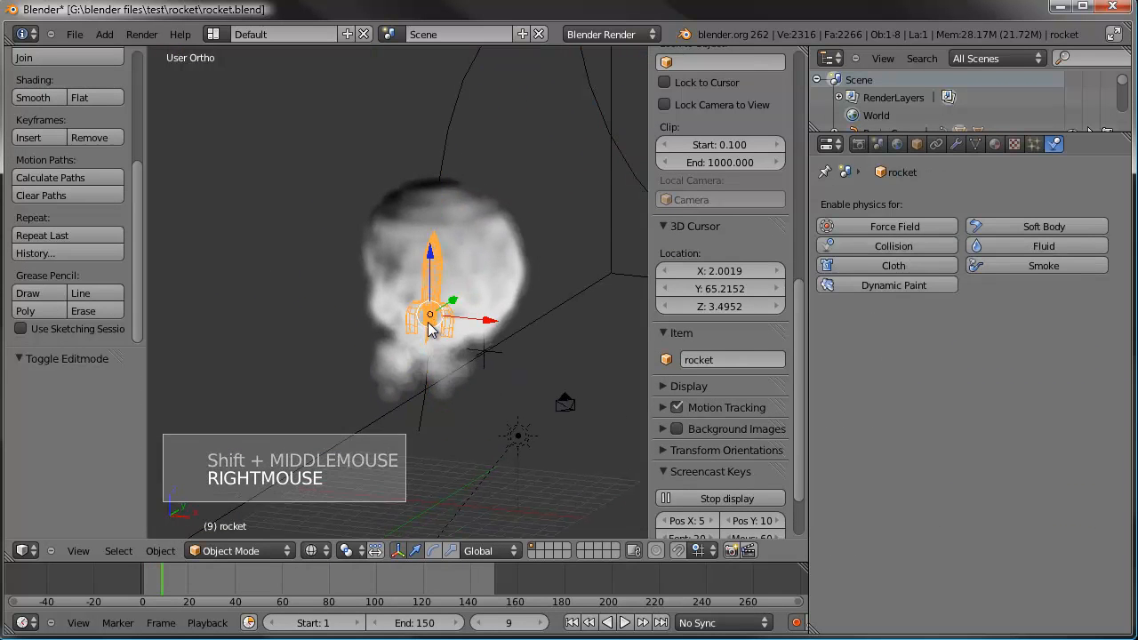
right_click(429, 327)
Frame the emitter closely at frame 9 and examine which way its particles are emitted.
scroll(455, 374, up, 4)
scroll(457, 385, down, 1)
shift+scroll(457, 386, up, 1)
shift+middle_drag(457, 386, 376, 262)
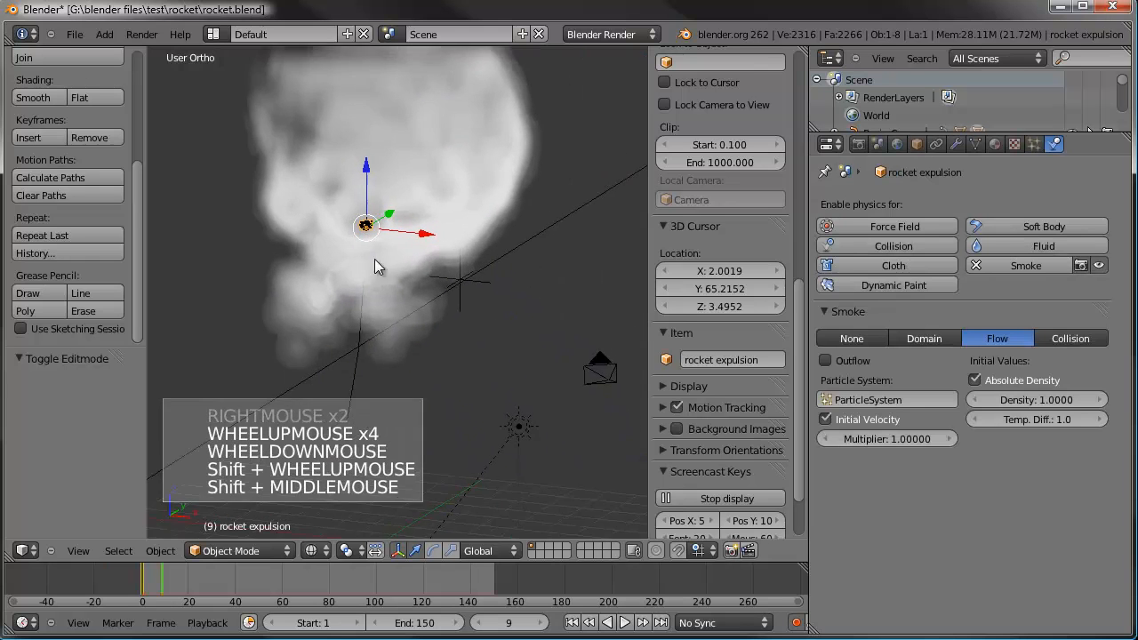
scroll(382, 284, up, 6)
shift+middle_drag(342, 174, 385, 326)
scroll(399, 279, up, 3)
shift+middle_drag(404, 142, 370, 331)
key(KP_Decimal)
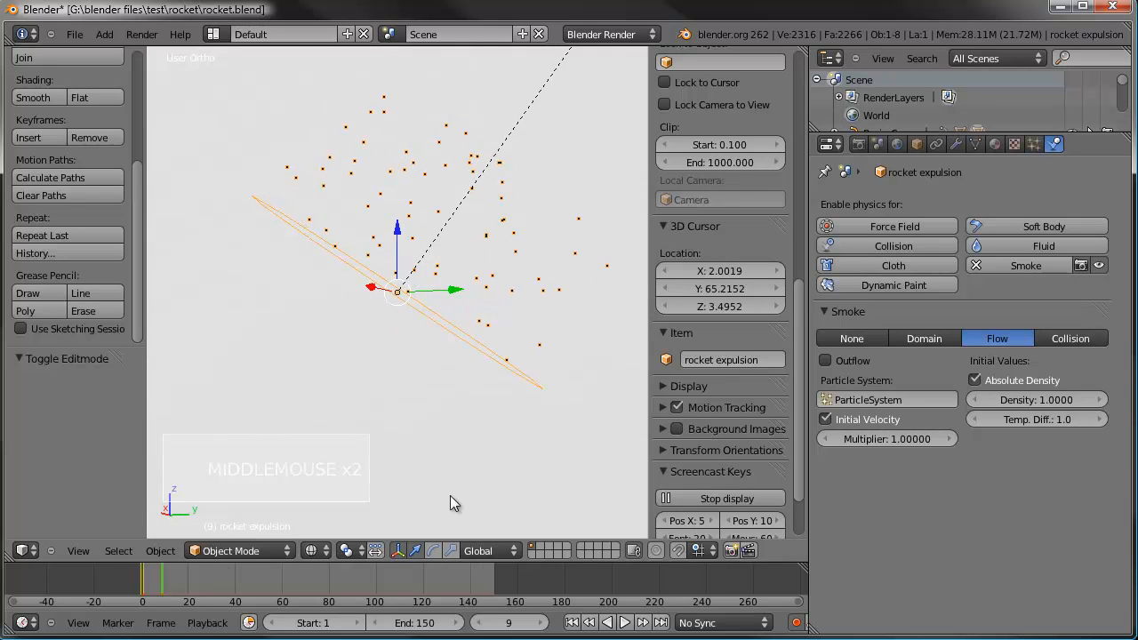
Go back to frame 2 and examine the particles' direction relative to the rocket's nozzle.
click(147, 576)
scroll(460, 385, down, 3)
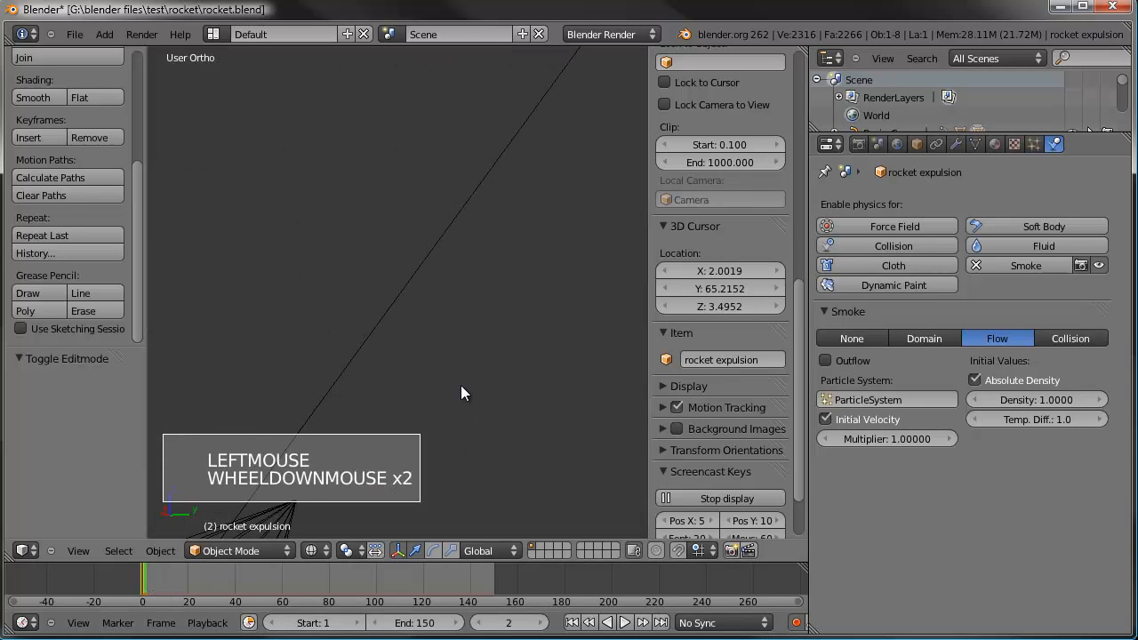
shift+middle_drag(600, 487, 529, 484)
scroll(521, 377, down, 4)
scroll(529, 484, down, 2)
shift+middle_drag(562, 294, 467, 210)
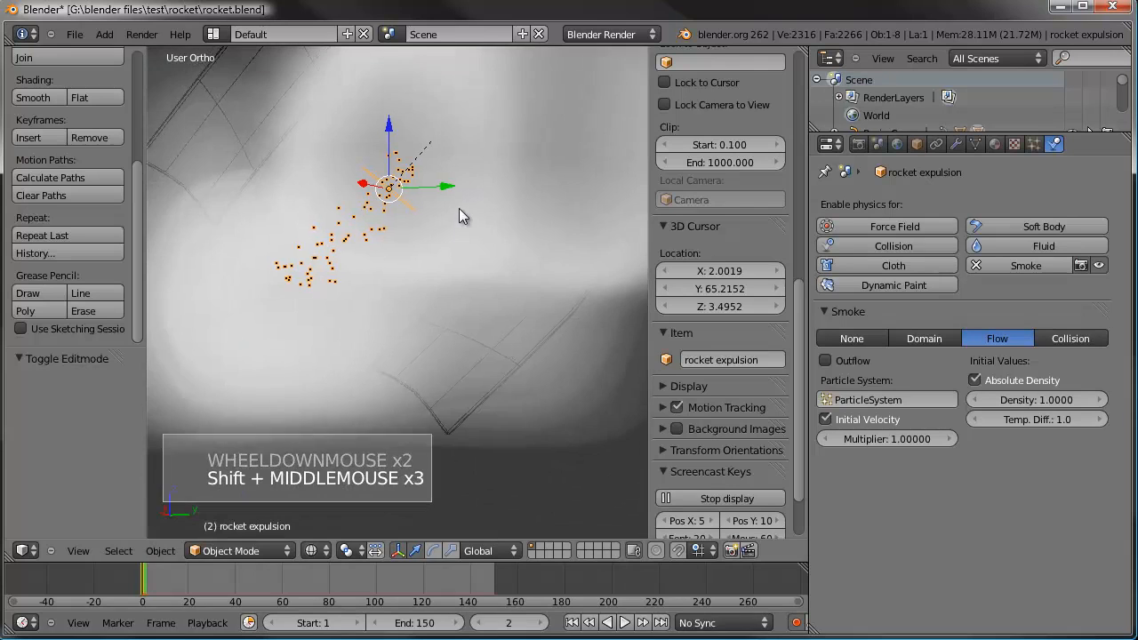
Delete the emitter's keyframes at frames 0 and 1.
click(141, 586)
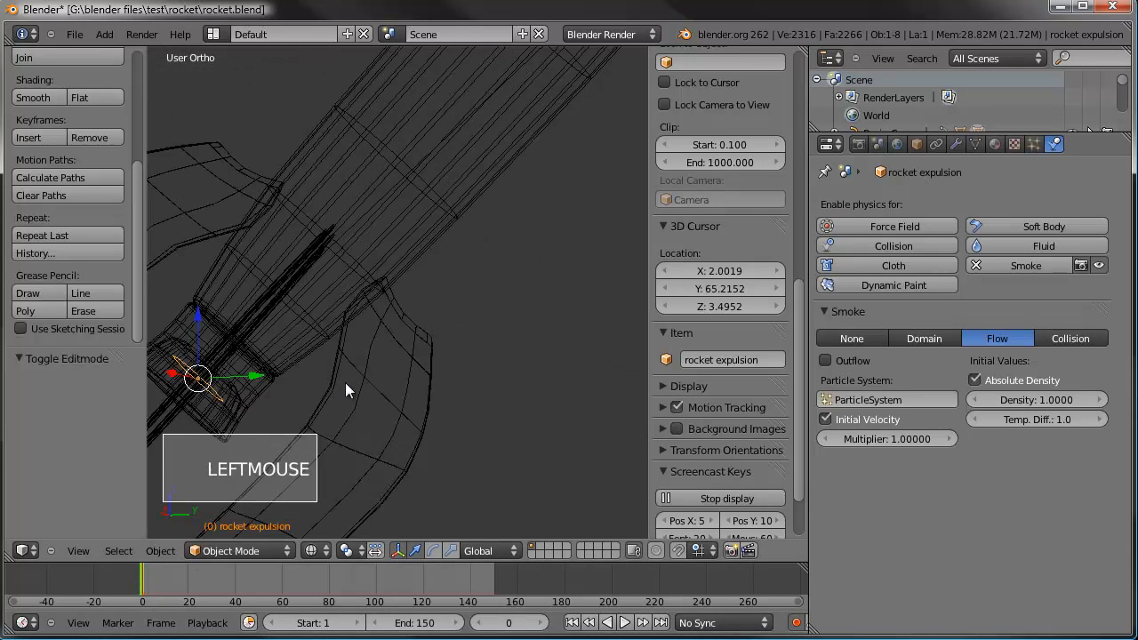
shift+middle_drag(344, 384, 500, 266)
middle_drag(99, 569, 180, 575)
scroll(320, 569, up, 11)
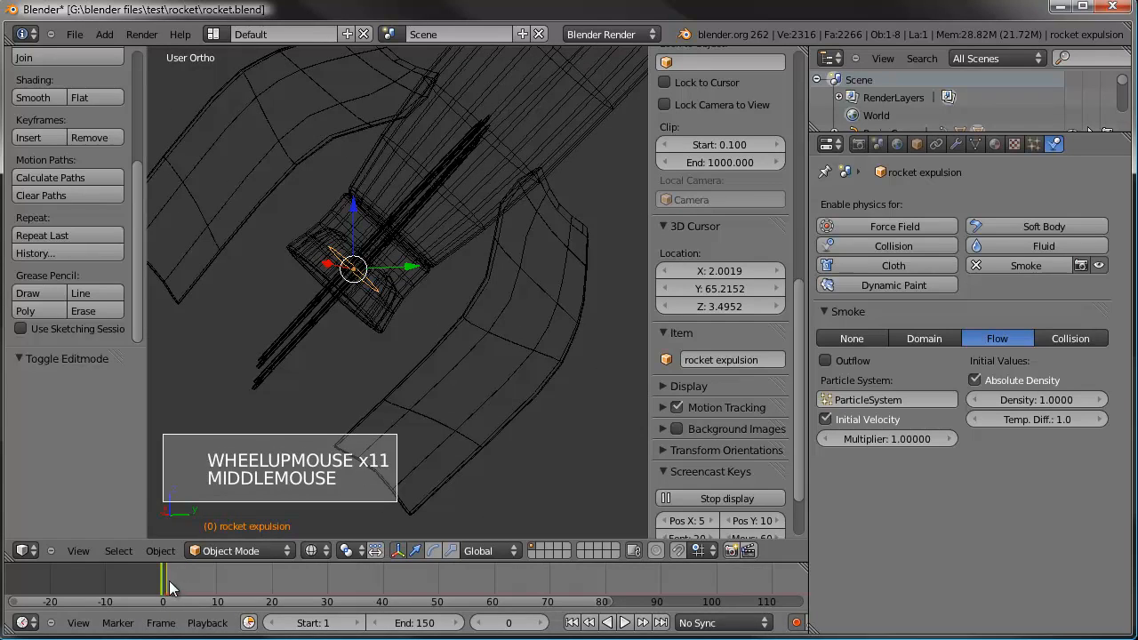
key(alt+i)
click(431, 300)
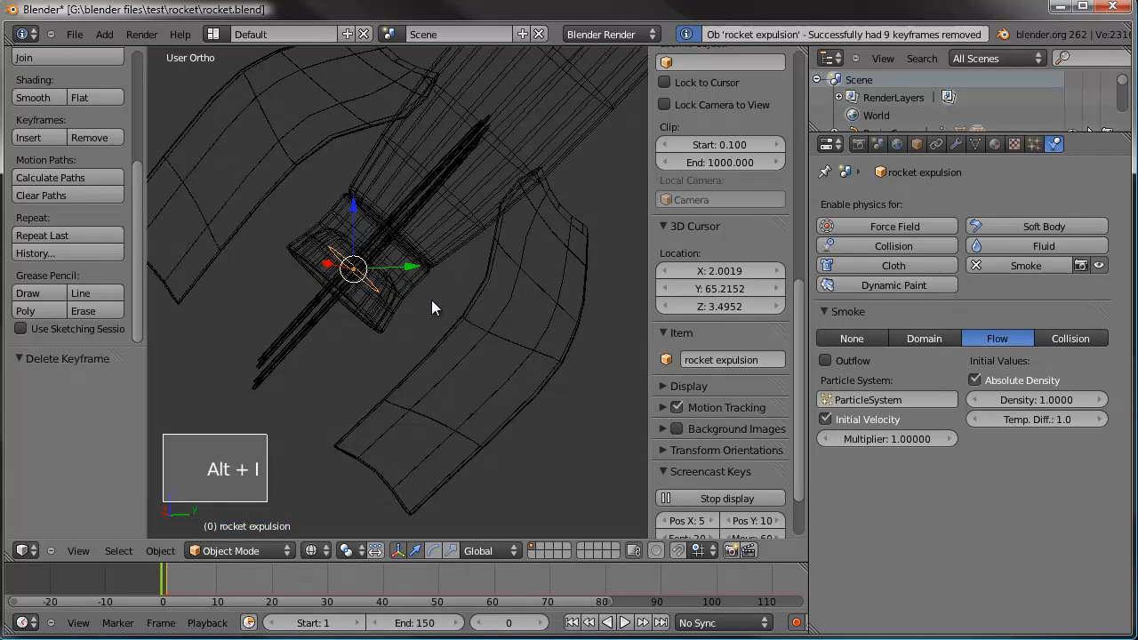
click(167, 582)
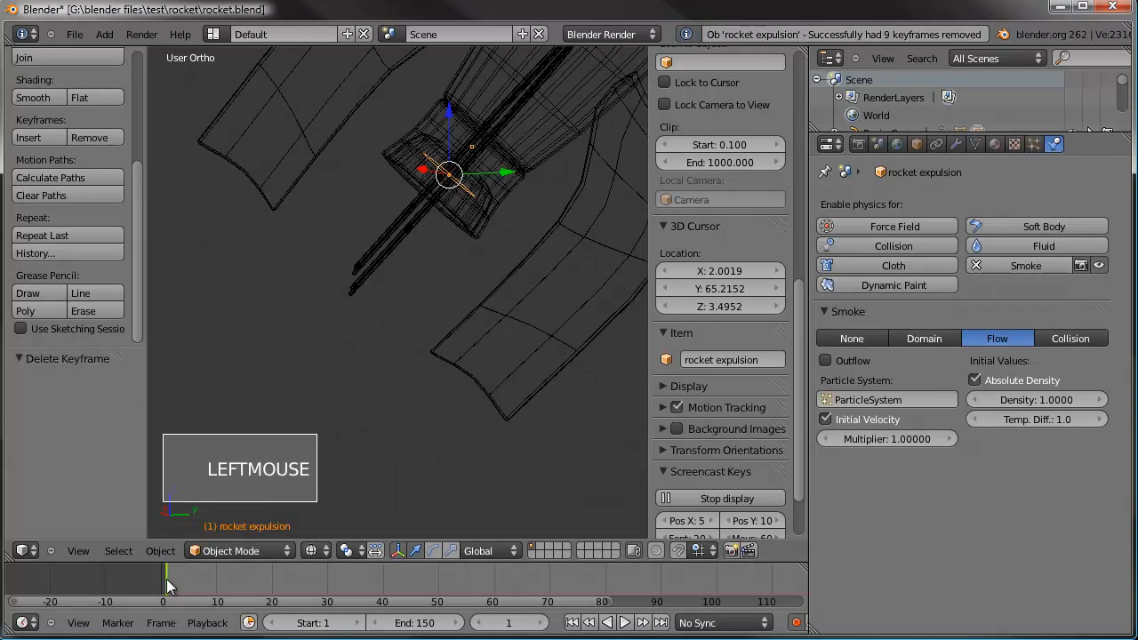
key(alt+i)
click(512, 210)
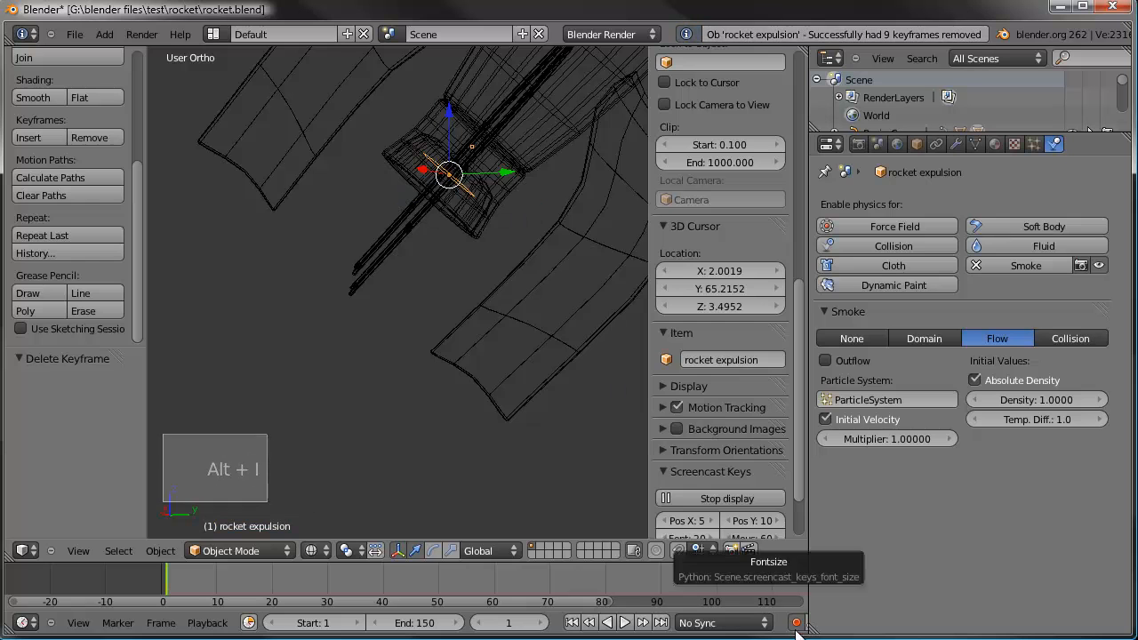
Rotate the emitter about -179° so its particles shoot out behind the rocket.
shift+middle_drag(450, 325, 470, 291)
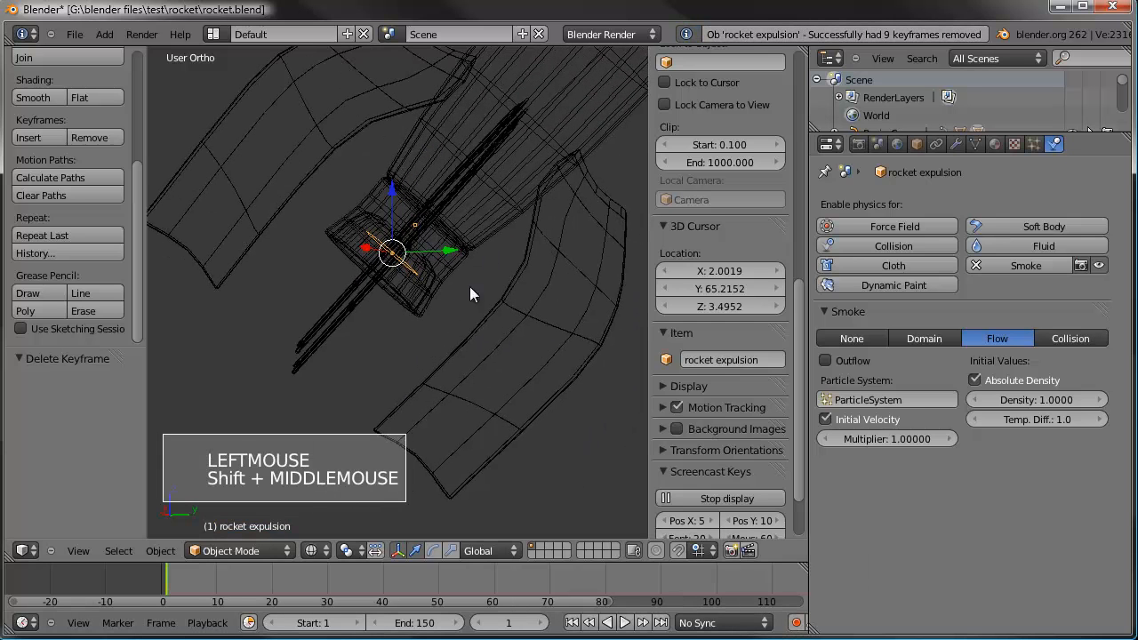
key(r)
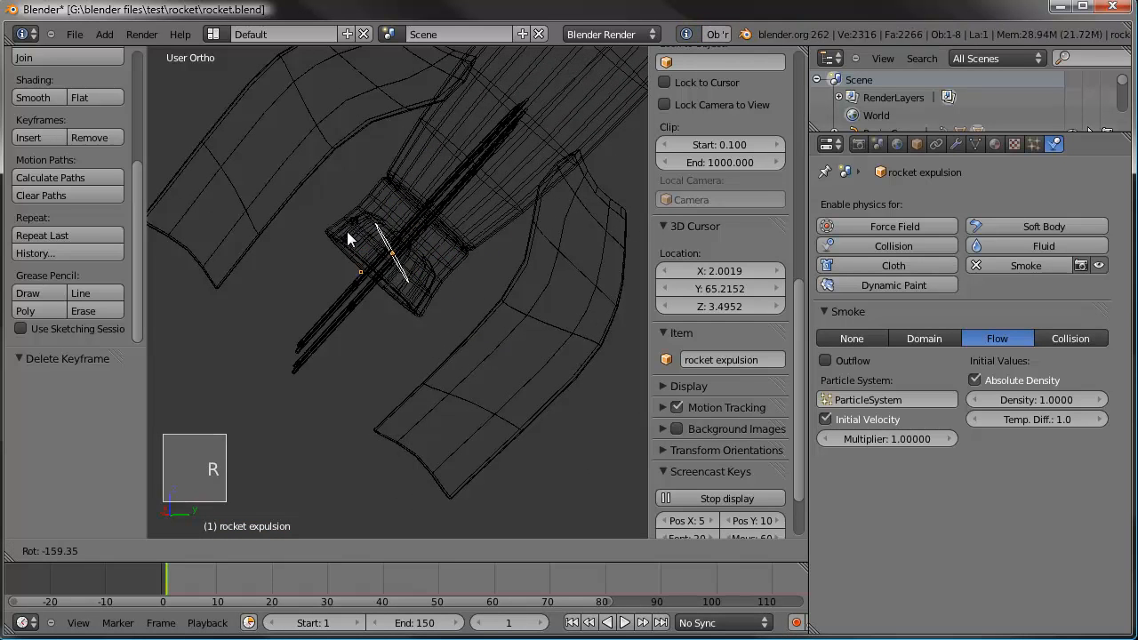
click(339, 245)
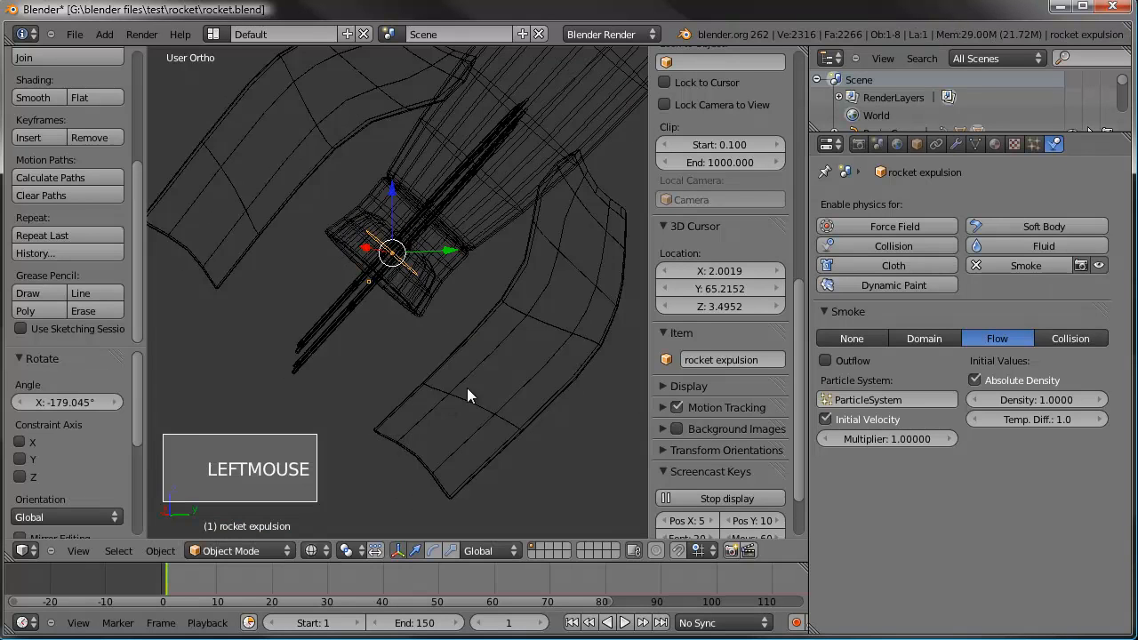
Replay the simulation from the first frame to check the smoke direction after the emitter's rotation, stopping at frame 6.
scroll(483, 381, down, 8)
click(572, 622)
click(623, 624)
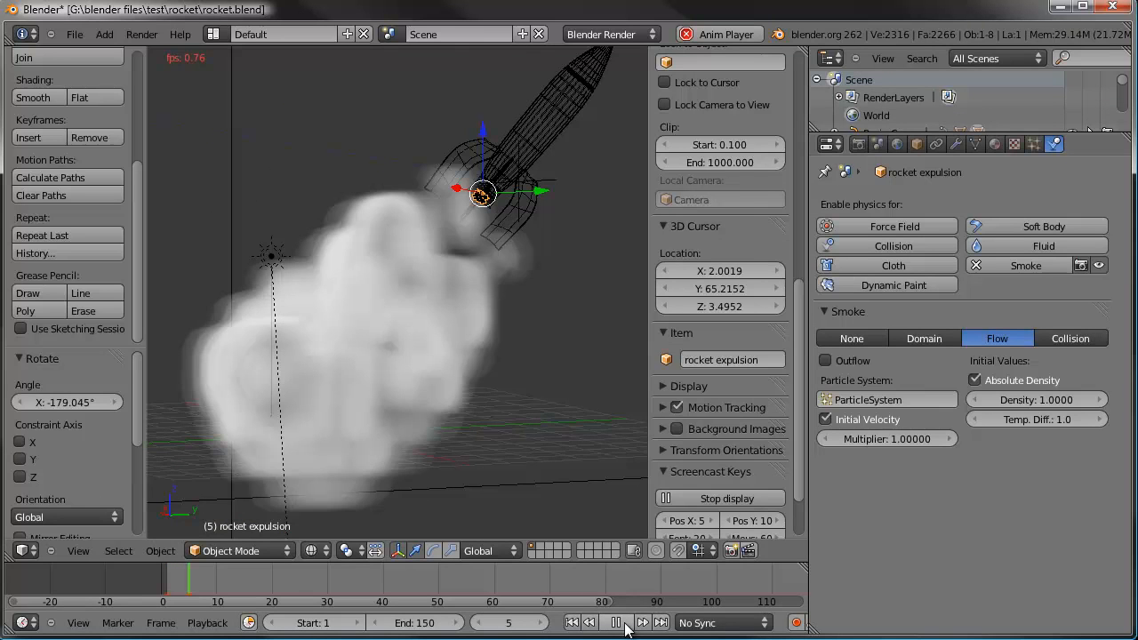
click(431, 221)
In camera view with solid shading, replay the simulation from the first frame and stop at frame 23.
key(KP_0)
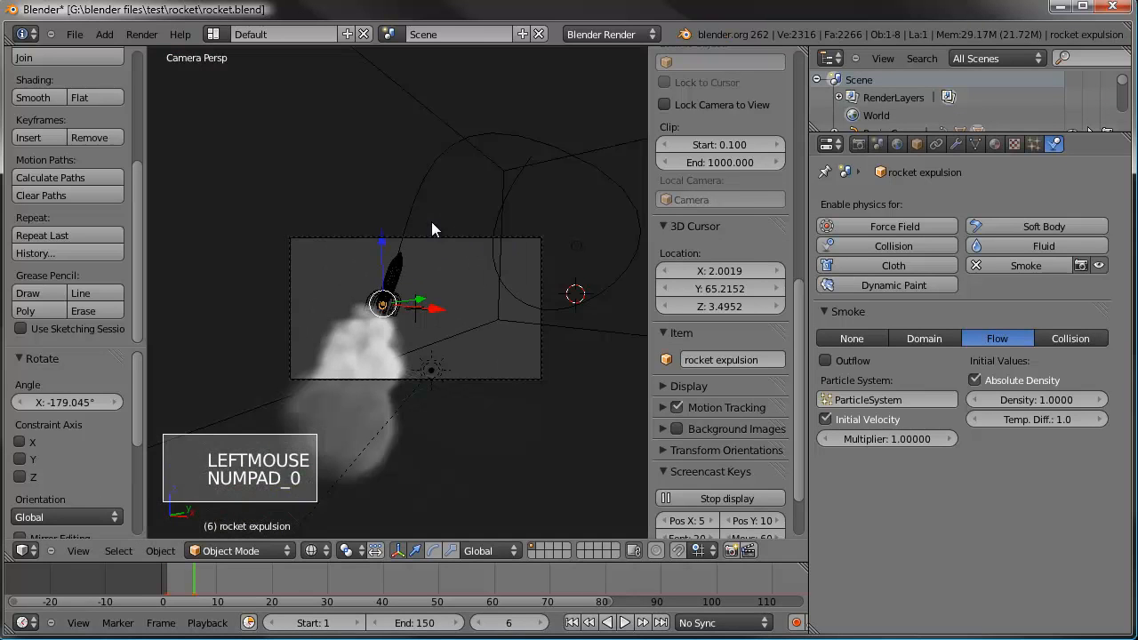
scroll(438, 267, up, 3)
key(z)
scroll(480, 269, down, 1)
mouse_move(480, 268)
shift+middle_down()
mouse_move(454, 263)
mouse_move(600, 560)
shift+middle_up()
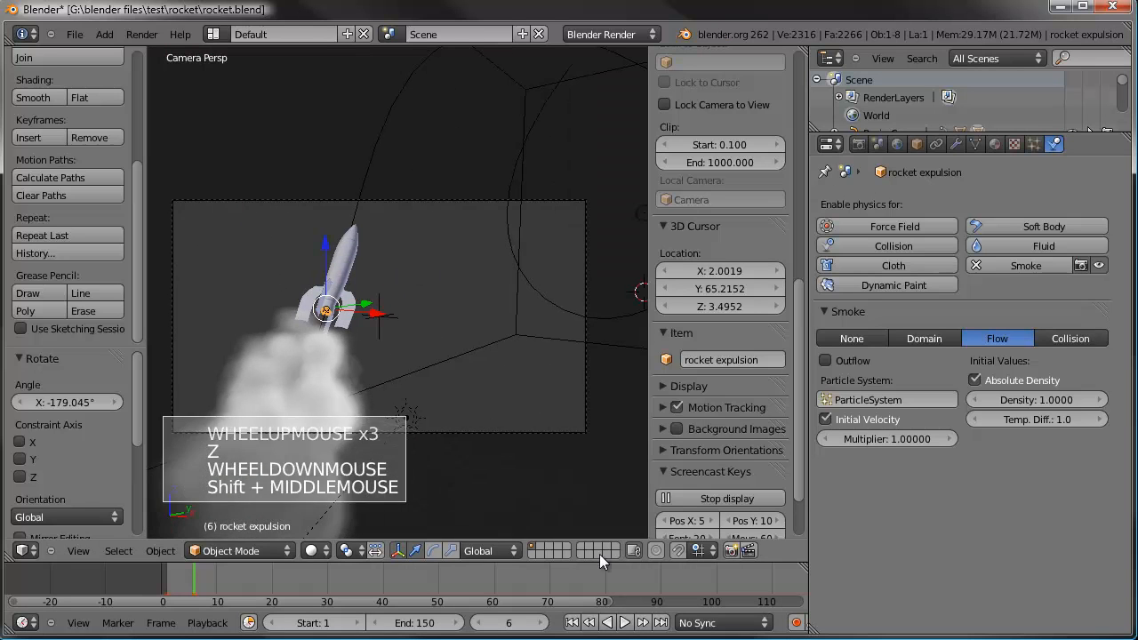
click(572, 622)
click(625, 622)
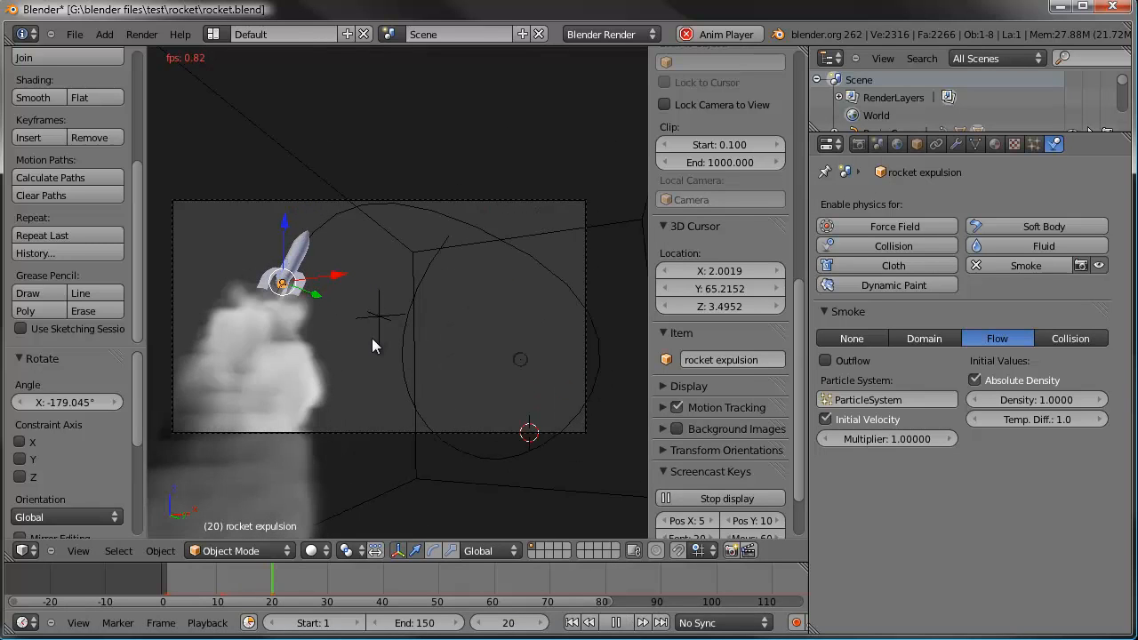
click(347, 391)
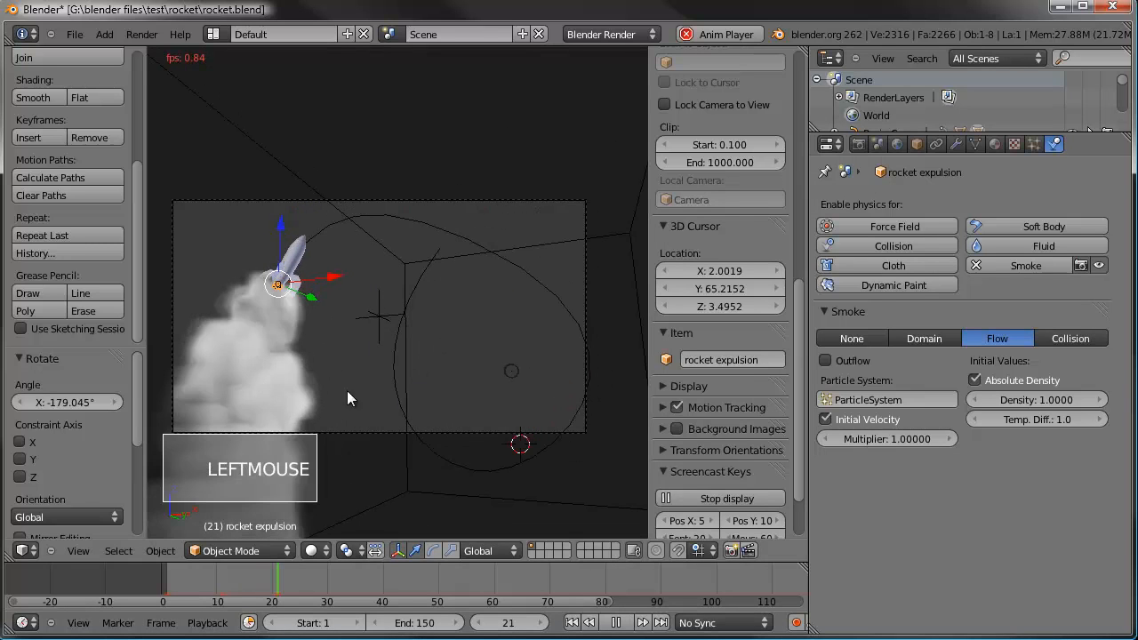
click(621, 624)
shift+middle_drag(319, 321, 334, 278)
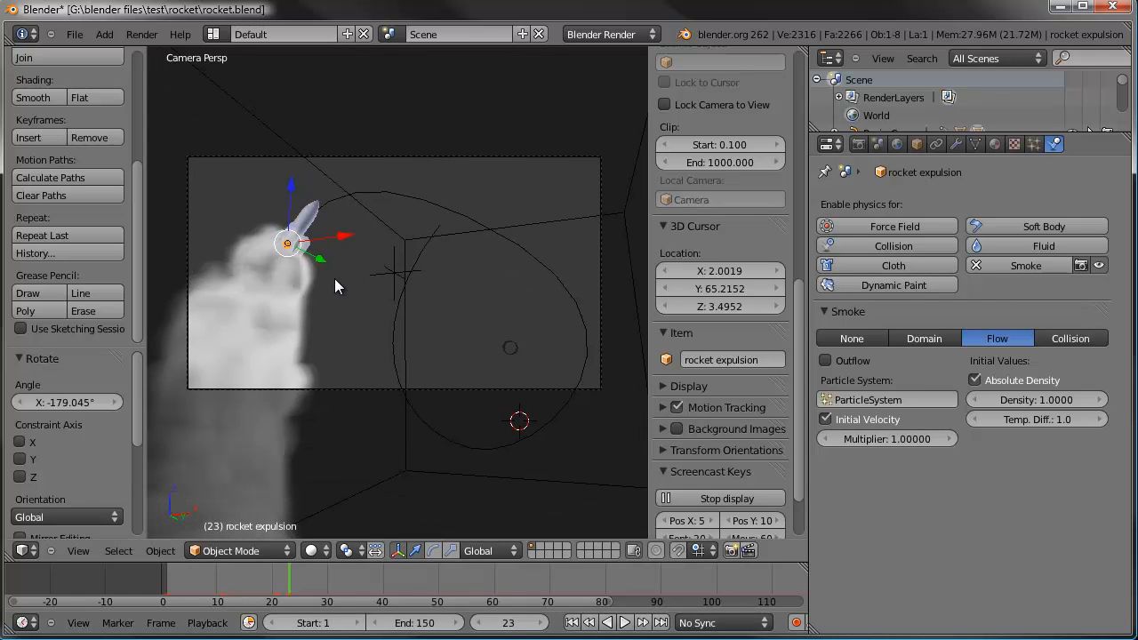
Render frame 23 from the camera, inspect the image and return to the 3D view.
key(F12)
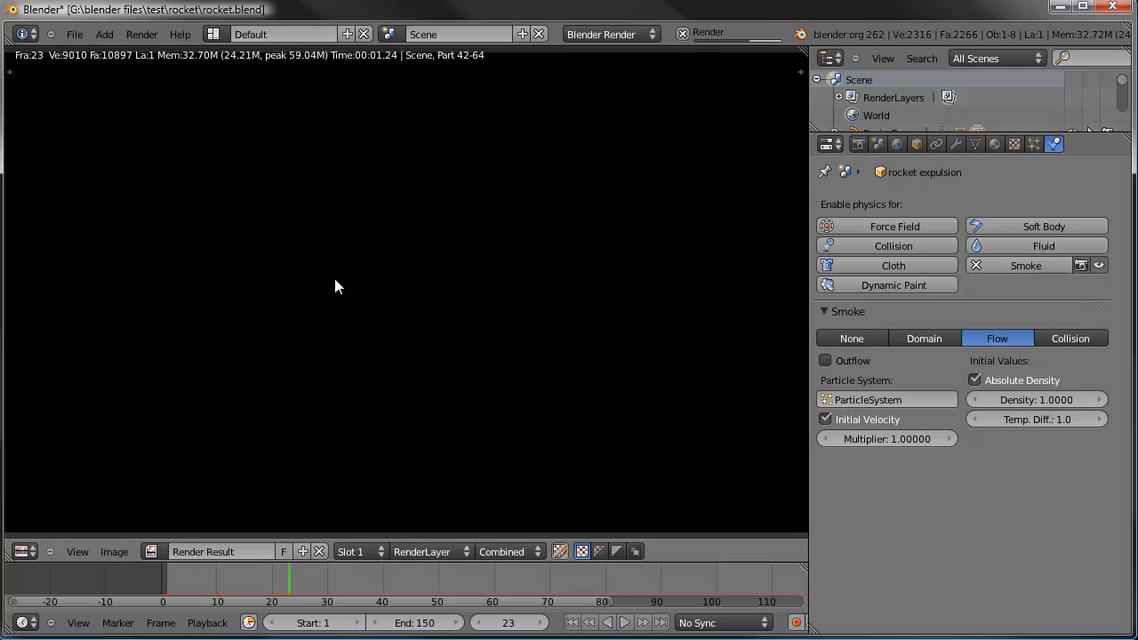
scroll(335, 281, up, 2)
key(Escape)
Give the smoke domain a new material named smoke and set its type to Volume.
scroll(334, 280, down, 2)
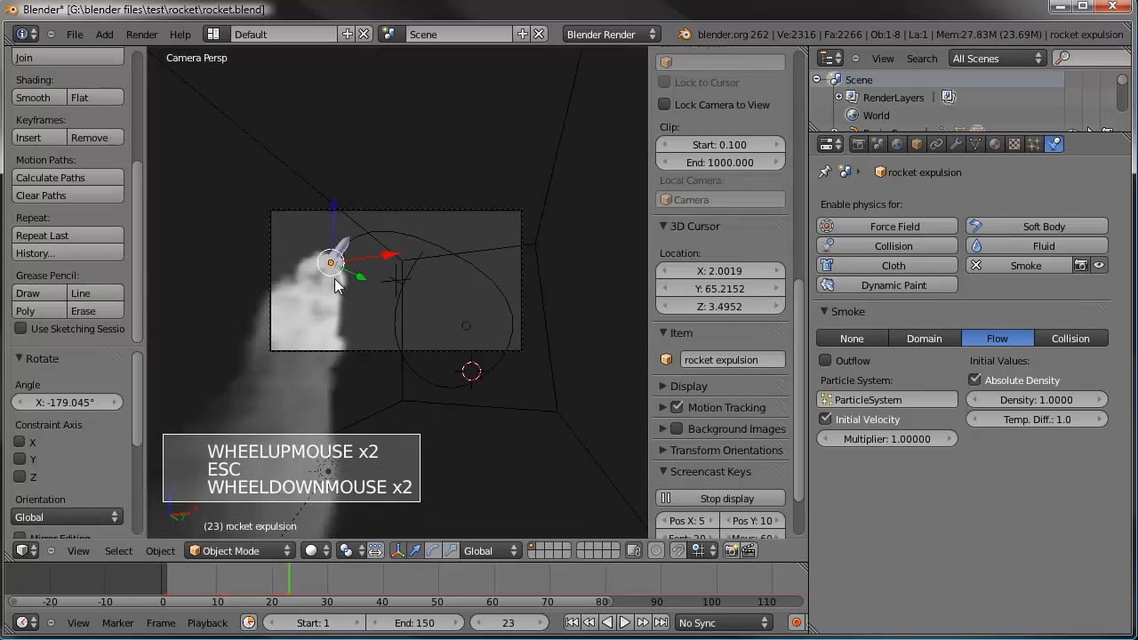
middle_drag(335, 282, 380, 330)
scroll(380, 331, down, 2)
scroll(380, 331, down, 5)
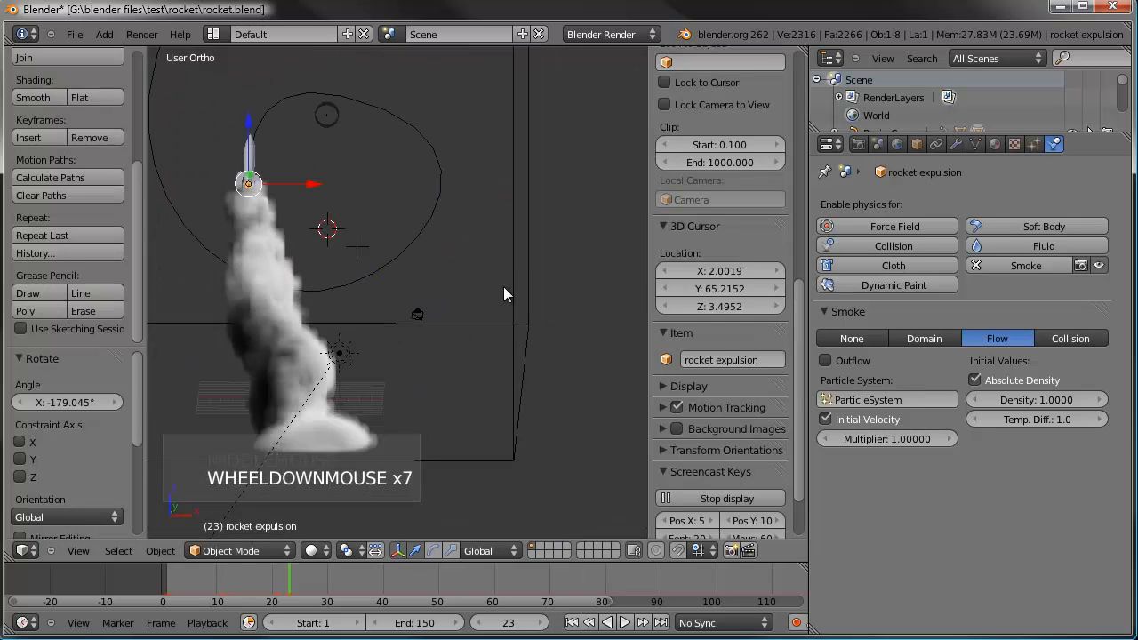
right_click(454, 326)
scroll(406, 322, down, 3)
middle_drag(406, 313, 384, 353)
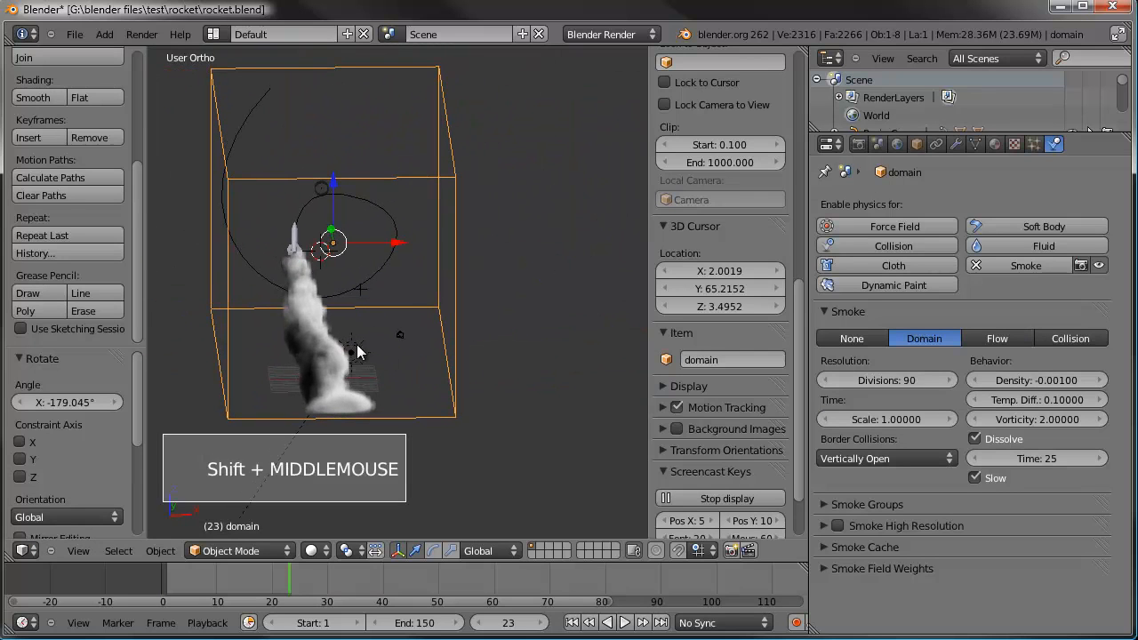
middle_drag(399, 307, 349, 337)
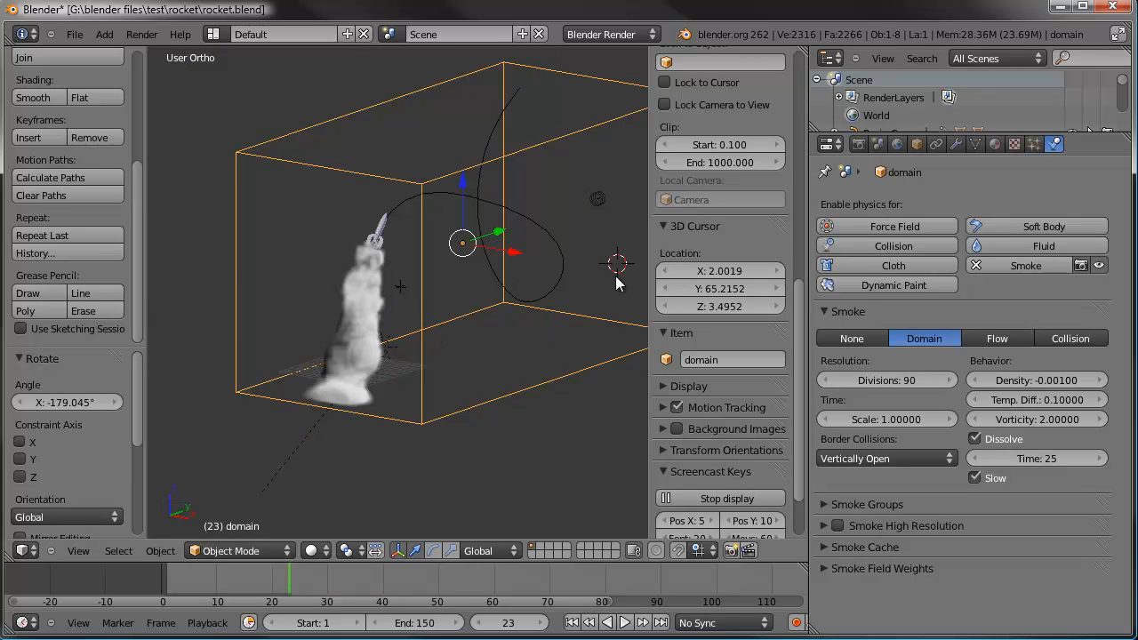
click(992, 145)
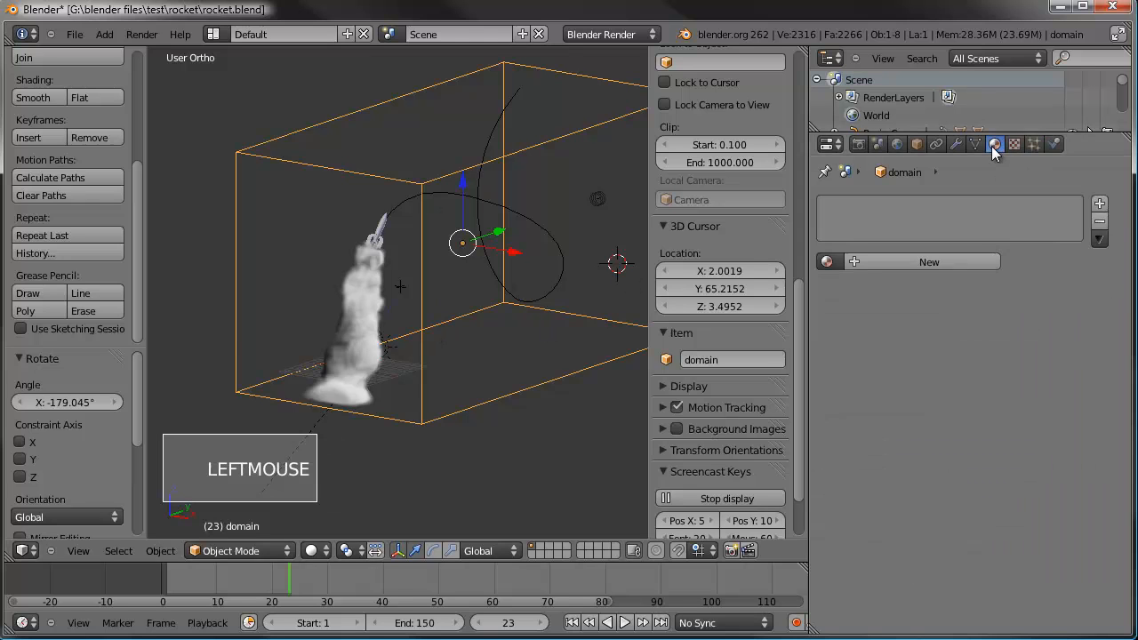
click(914, 263)
click(920, 262)
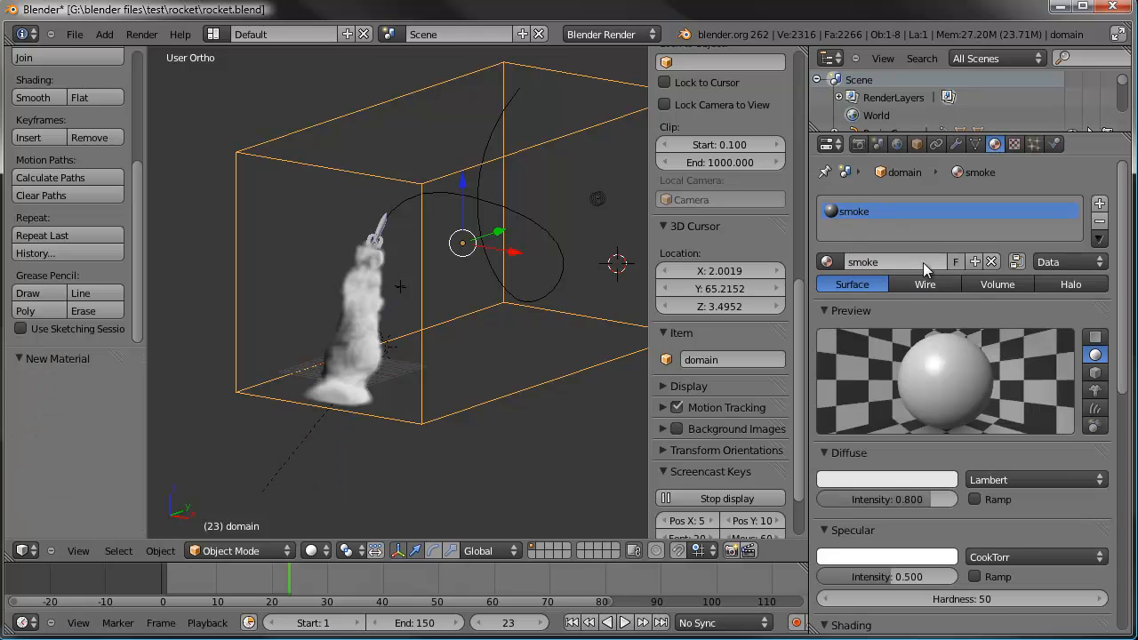
click(995, 285)
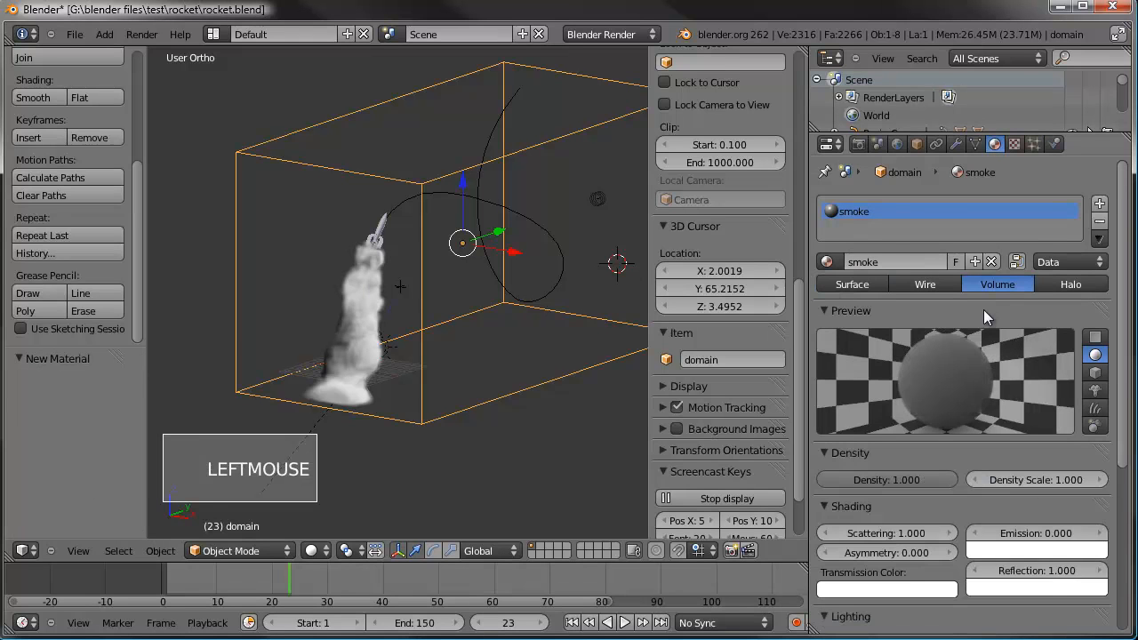
Set the smoke material's density to 0 and its density scale to 5.
scroll(983, 309, down, 1)
drag(917, 445, 539, 446)
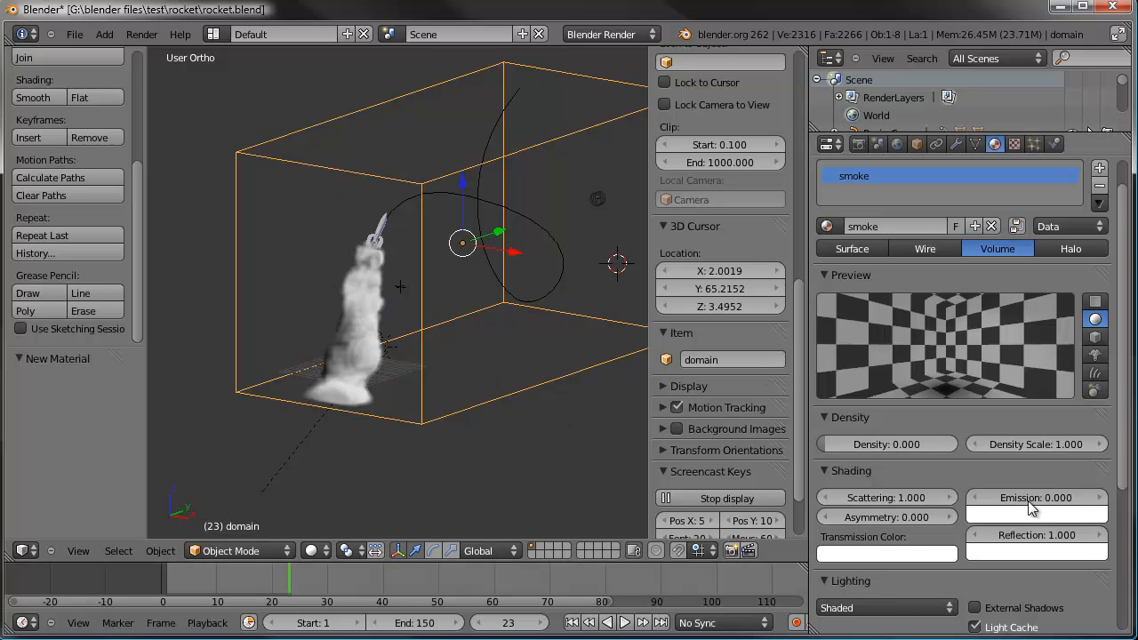
click(1043, 450)
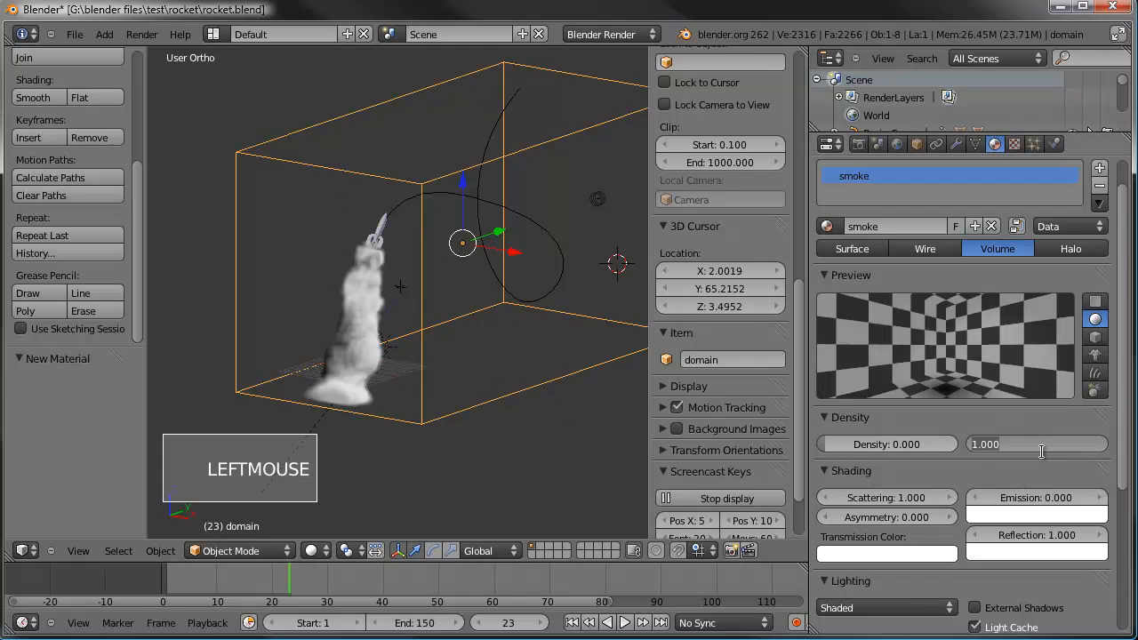
text(5)
key(Return)
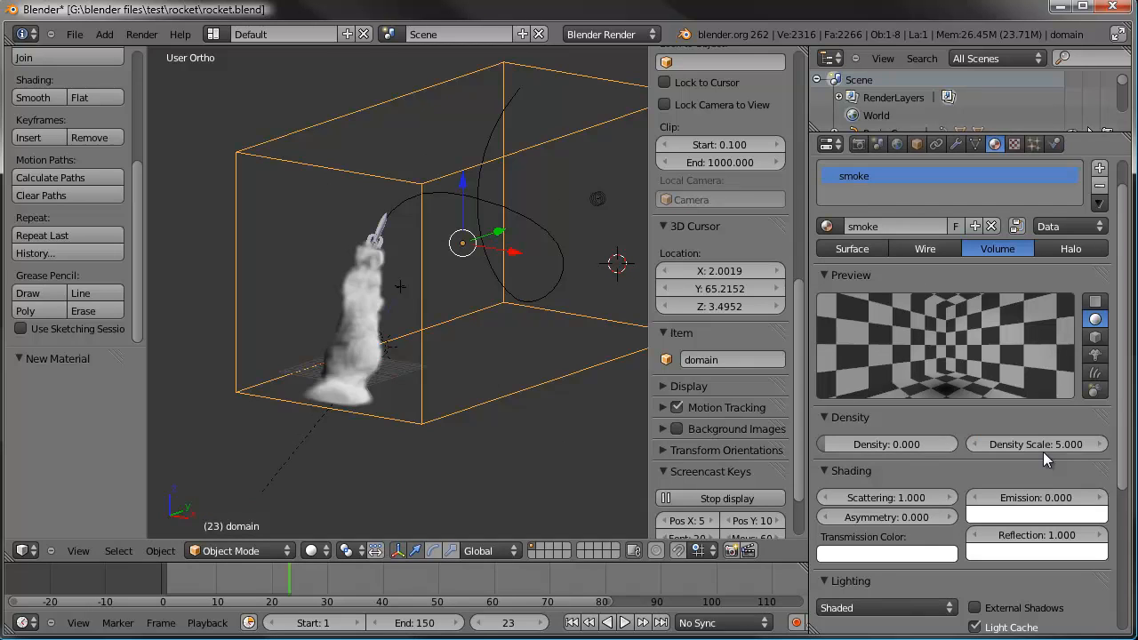
Set the smoke material's scattering to 5 and its emission to 1.
click(874, 497)
text(5)
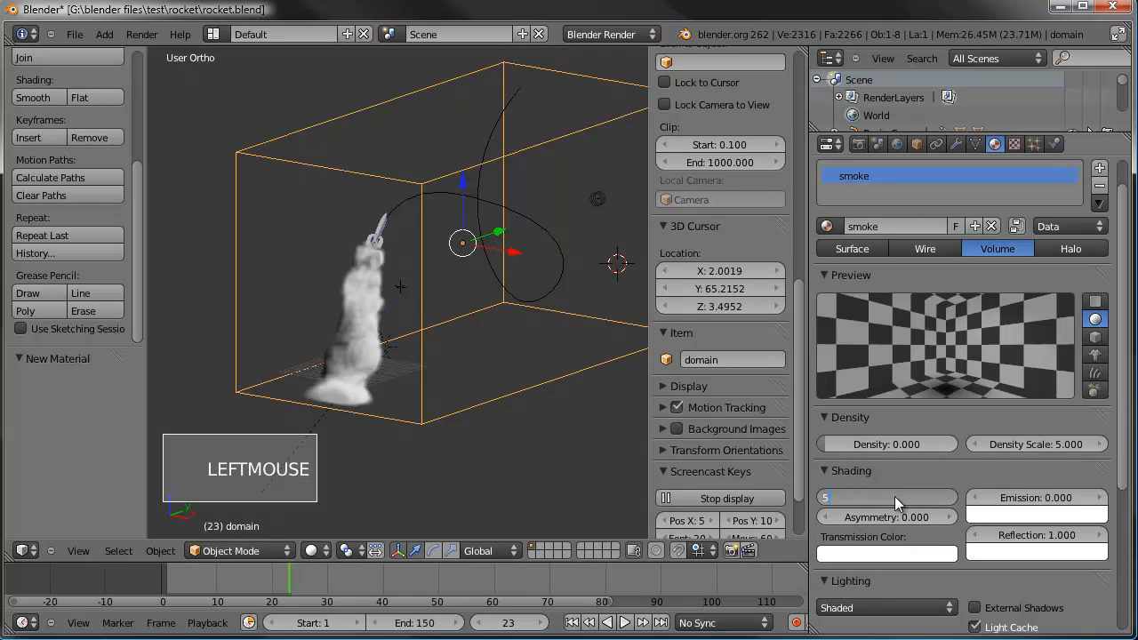
key(Return)
click(1018, 498)
text(1)
key(Return)
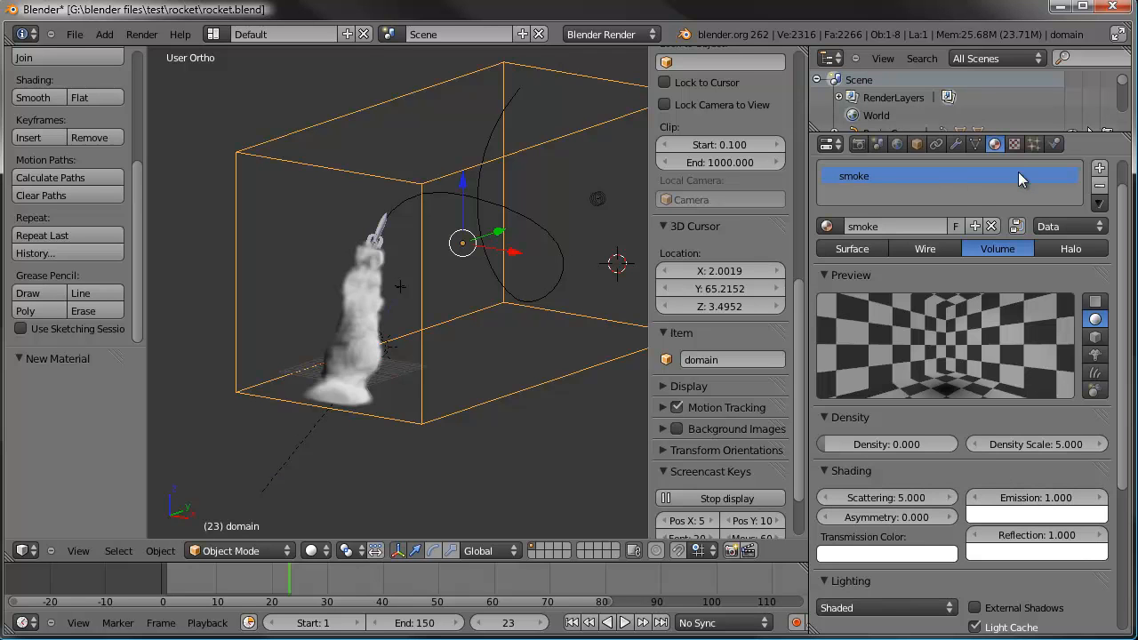
Add a new texture to the smoke material and set its type to Voxel Data.
click(1016, 145)
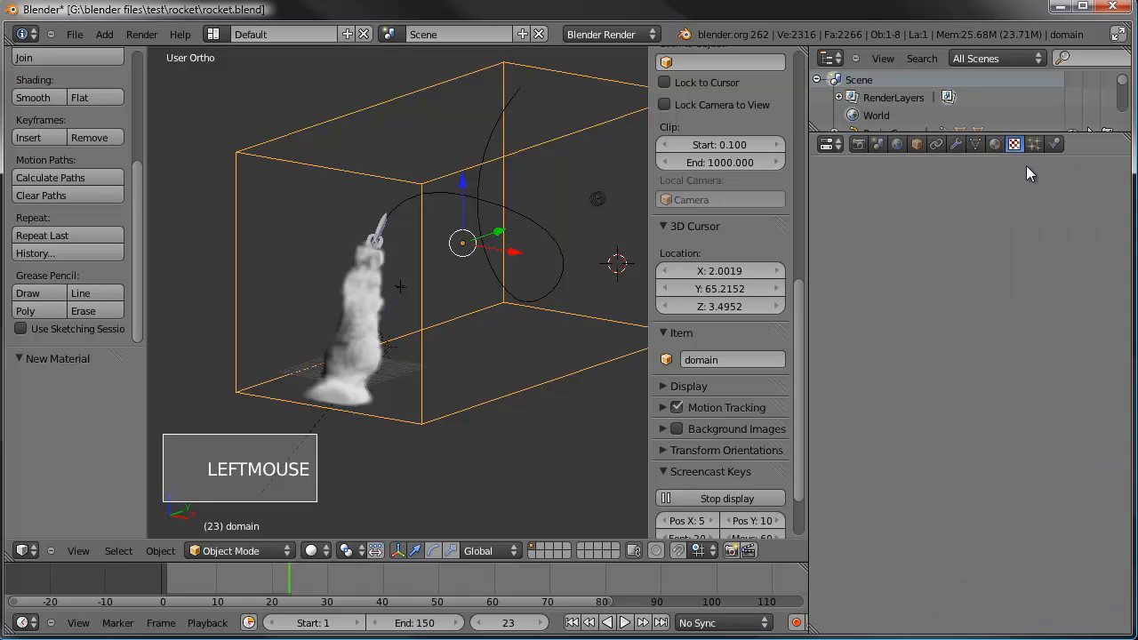
scroll(1006, 240, up, 7)
click(933, 330)
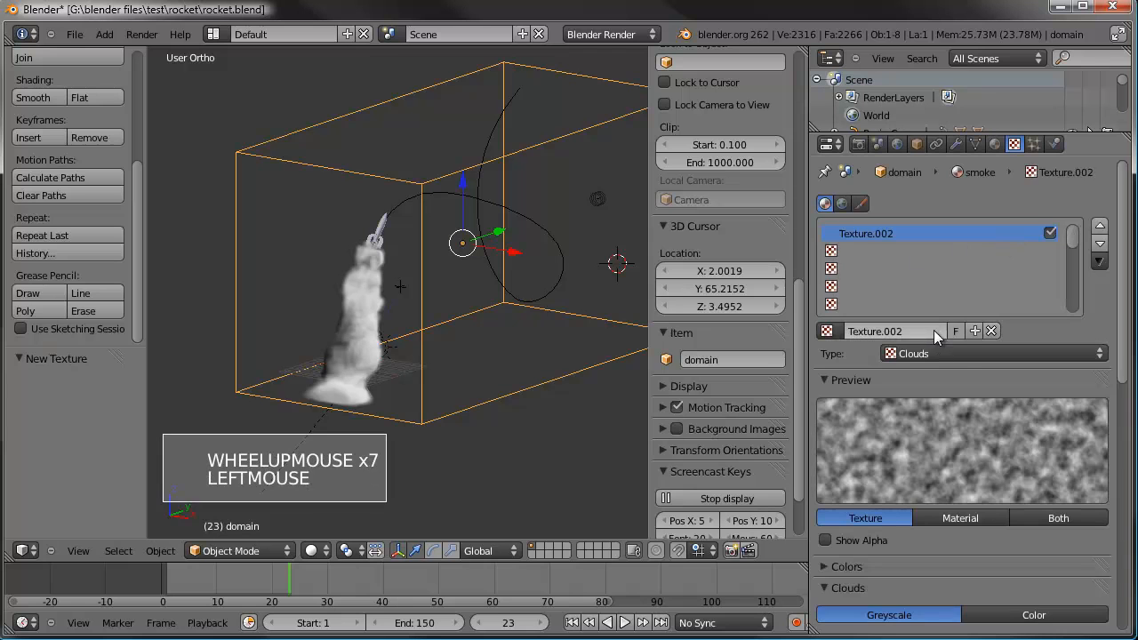
click(944, 353)
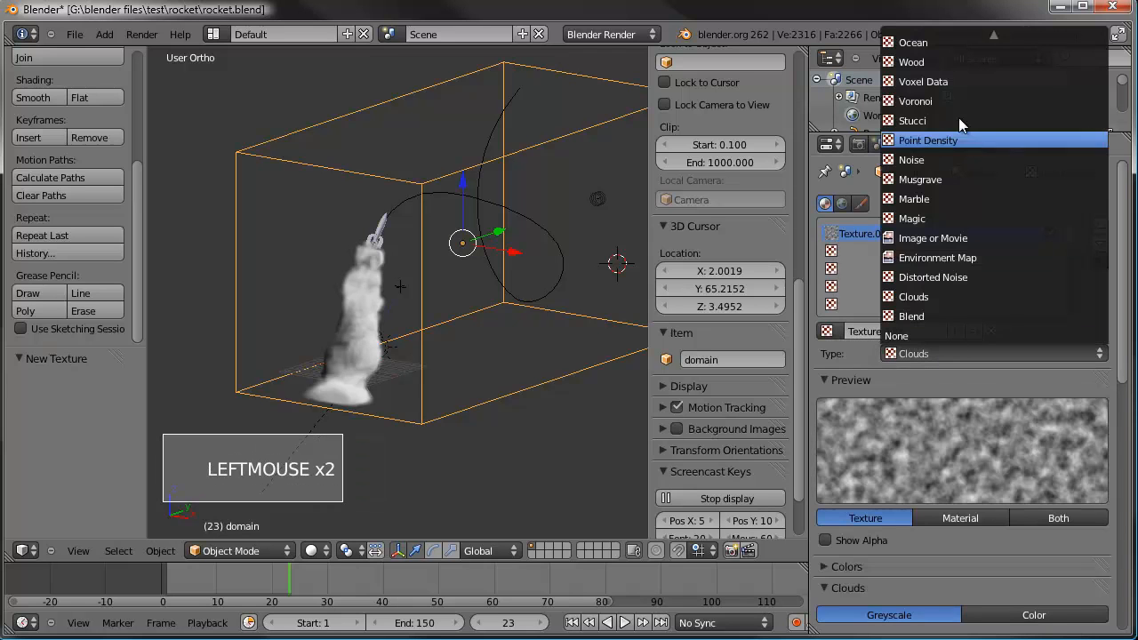
click(932, 82)
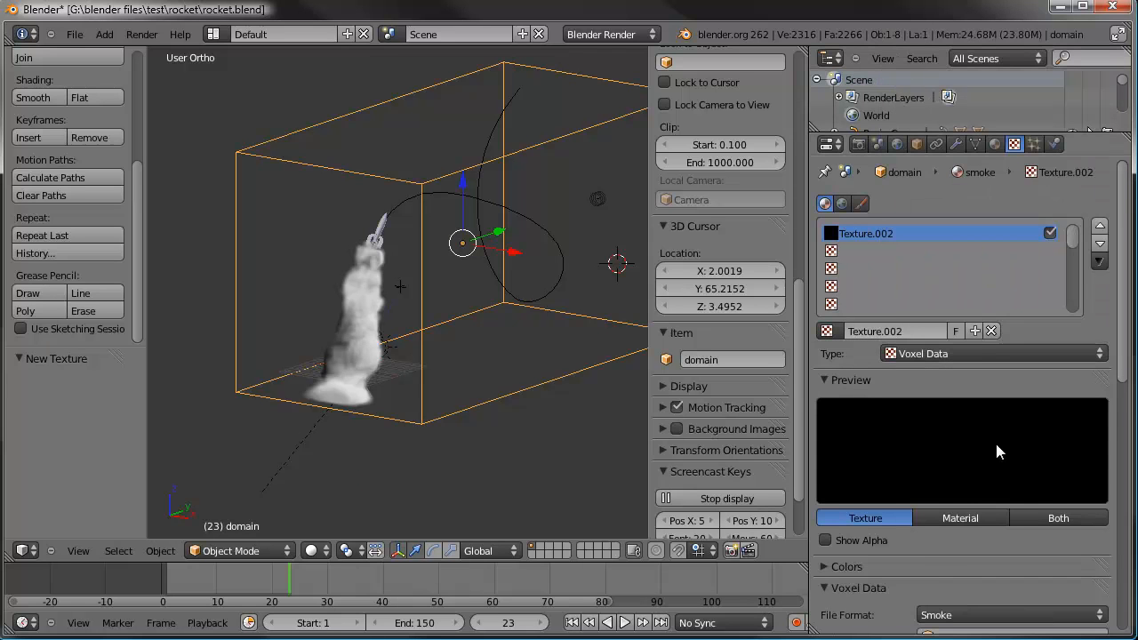
Assign domain as the voxel data texture's domain object and enable its influence on density.
scroll(996, 447, down, 1)
scroll(996, 451, down, 2)
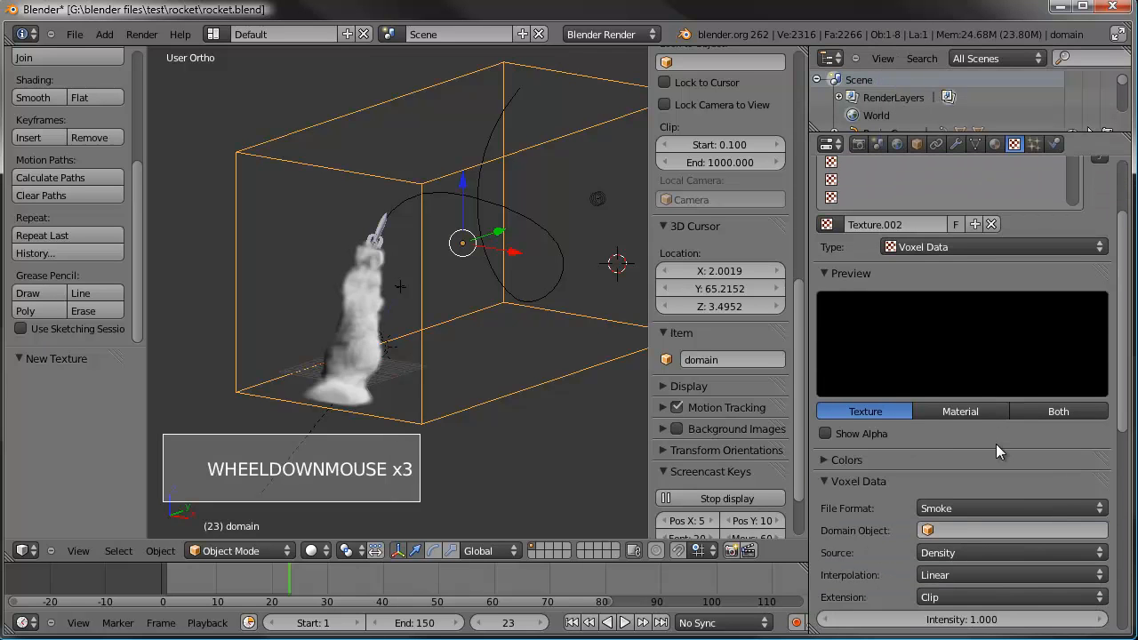
click(973, 530)
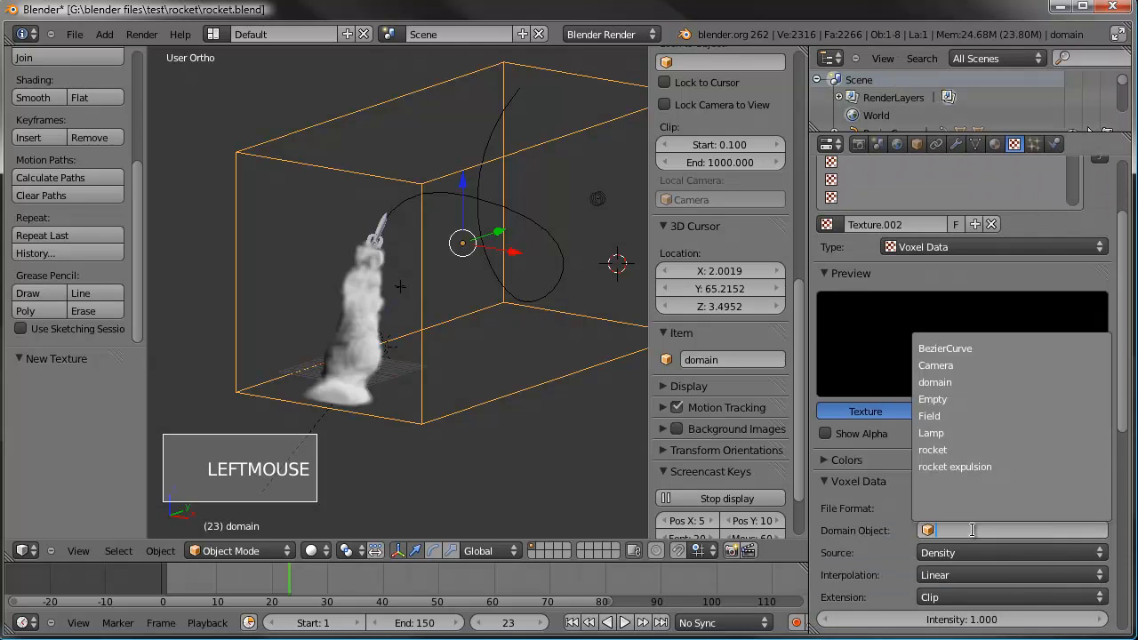
click(942, 382)
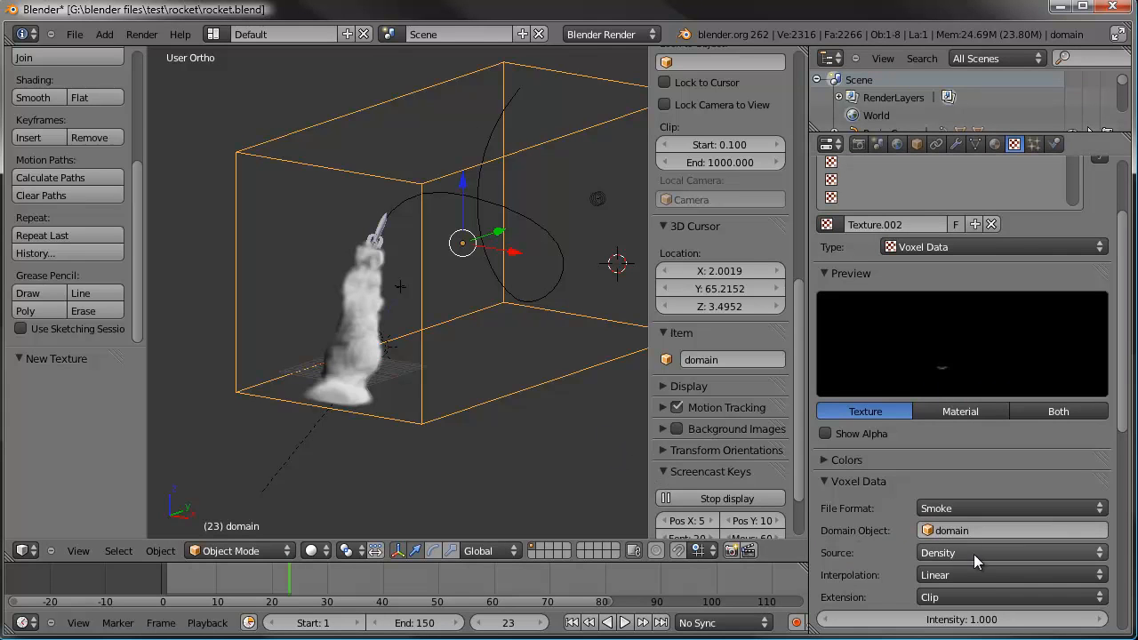
scroll(868, 527, down, 10)
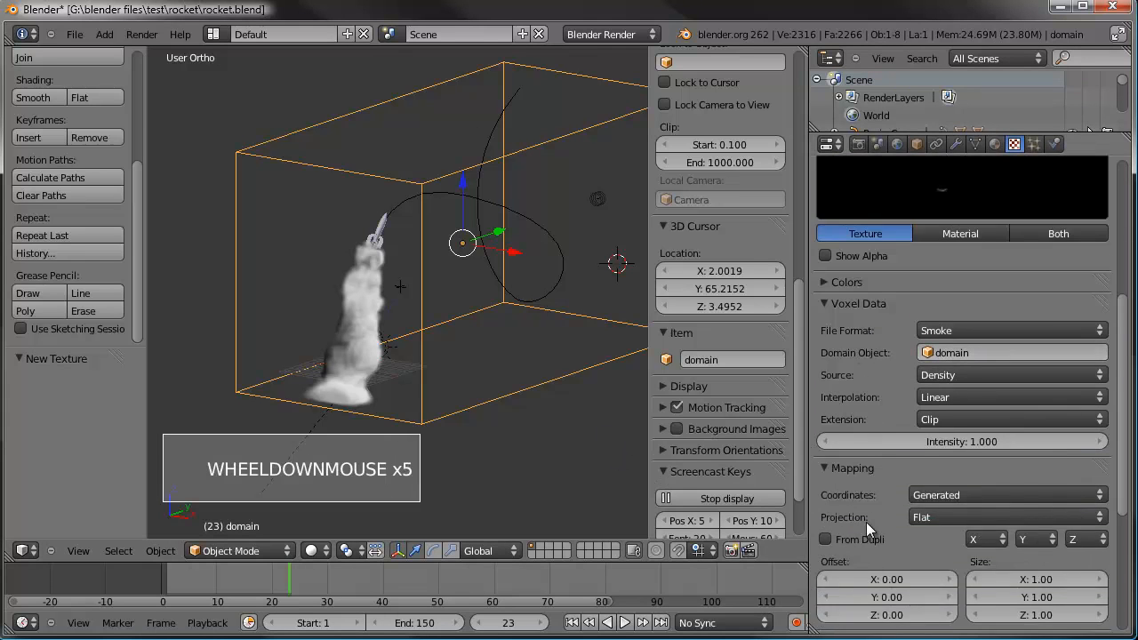
click(825, 490)
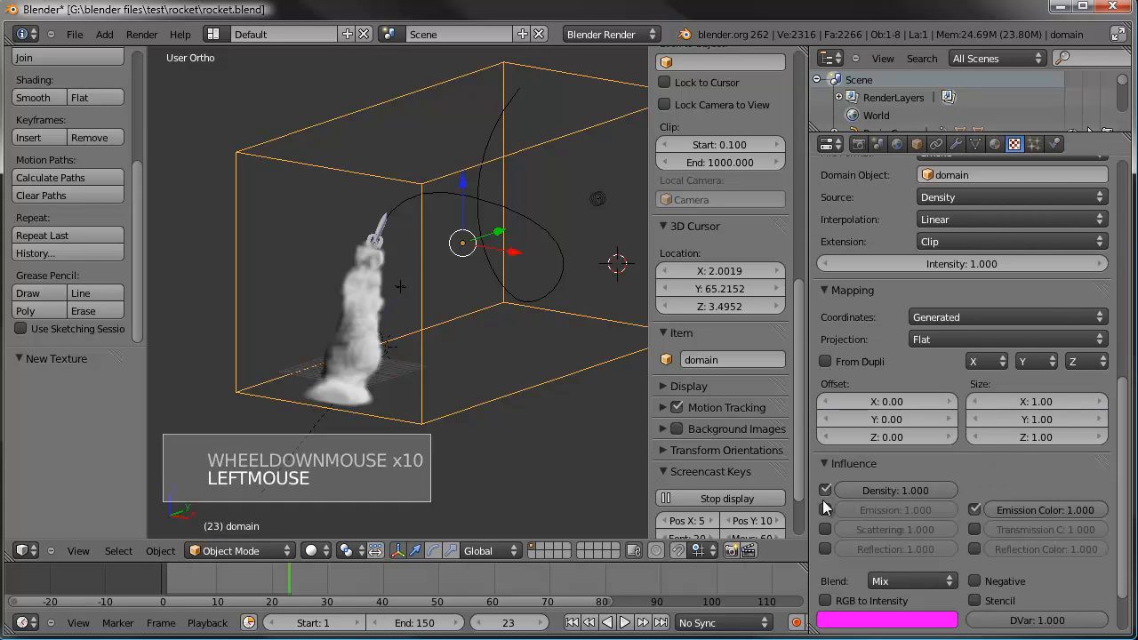
Render frame 23 from the camera view to check the smoke material, and return to the 3D view.
key(KP_0)
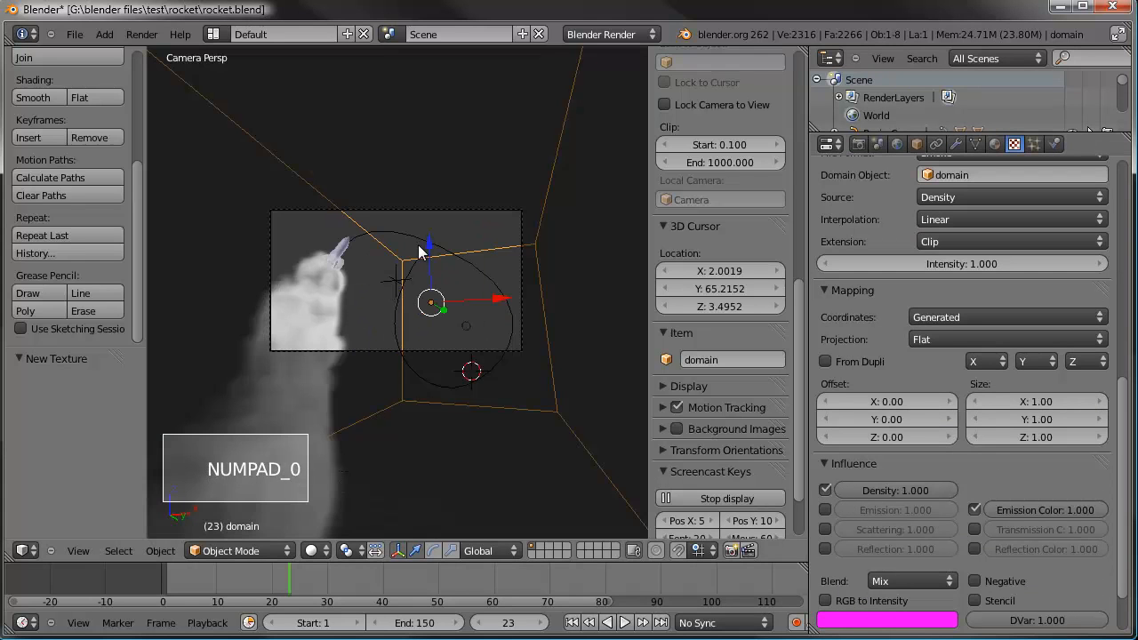
key(F12)
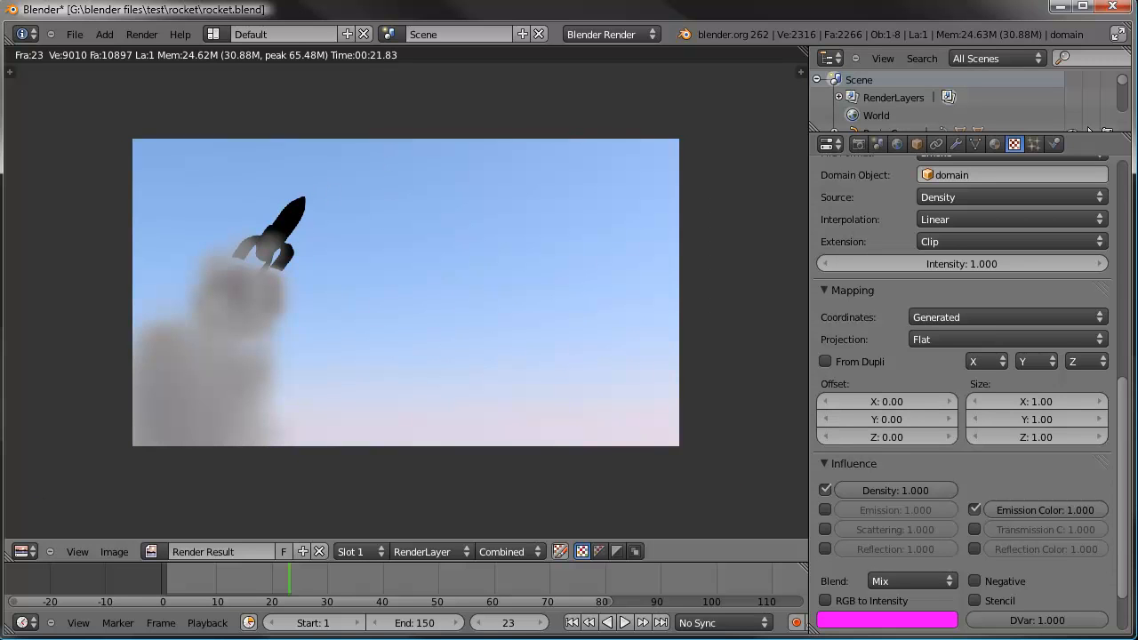
key(Escape)
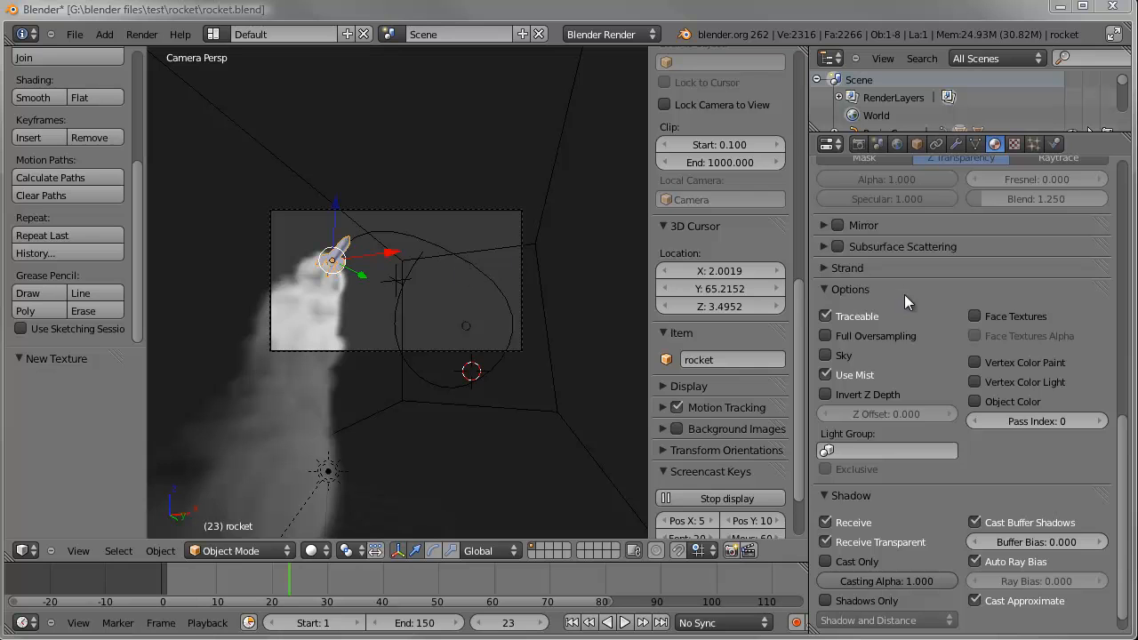
Review the rocket material's shadow options, render frame 23 to check the rocket within the smoke, and return to the 3D view.
click(999, 145)
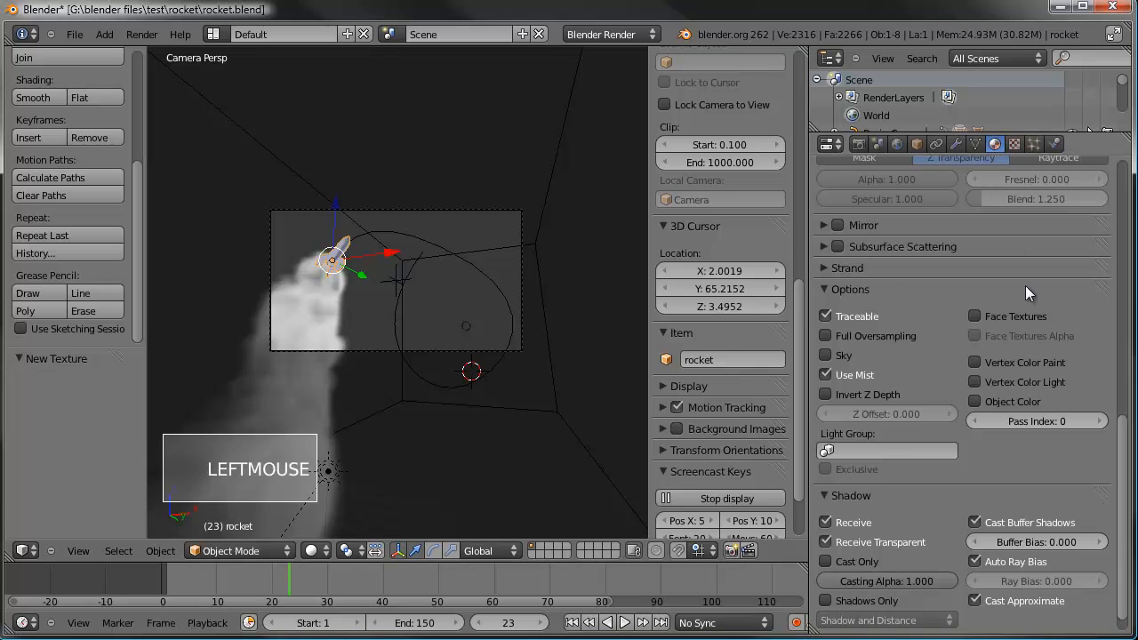
scroll(1025, 285, up, 3)
drag(1124, 366, 1128, 597)
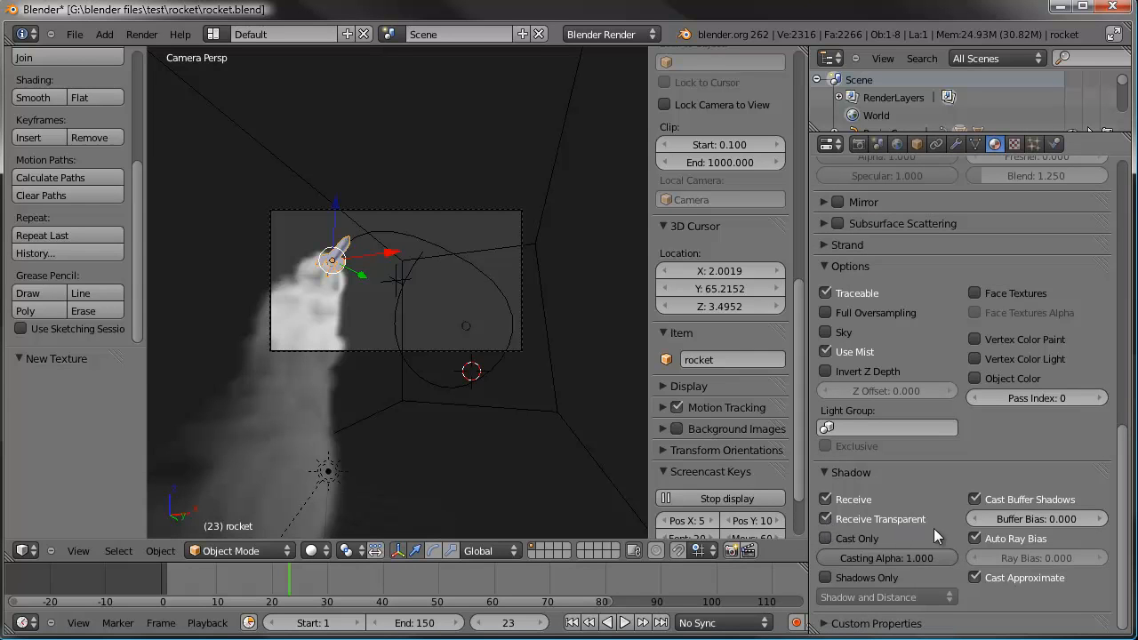
key(F12)
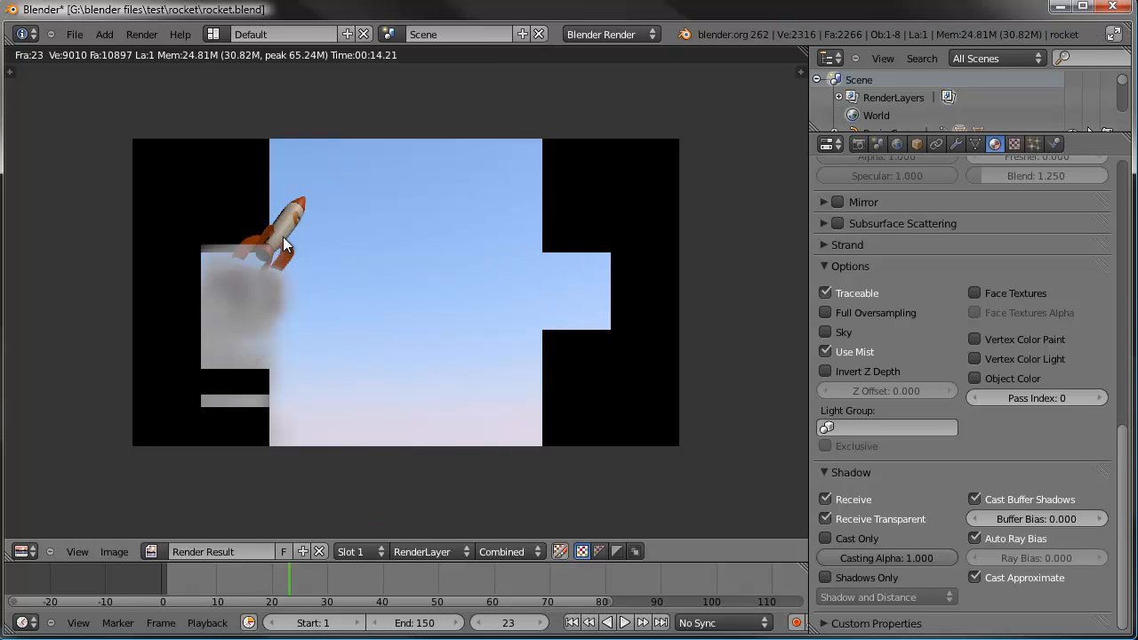
key(Escape)
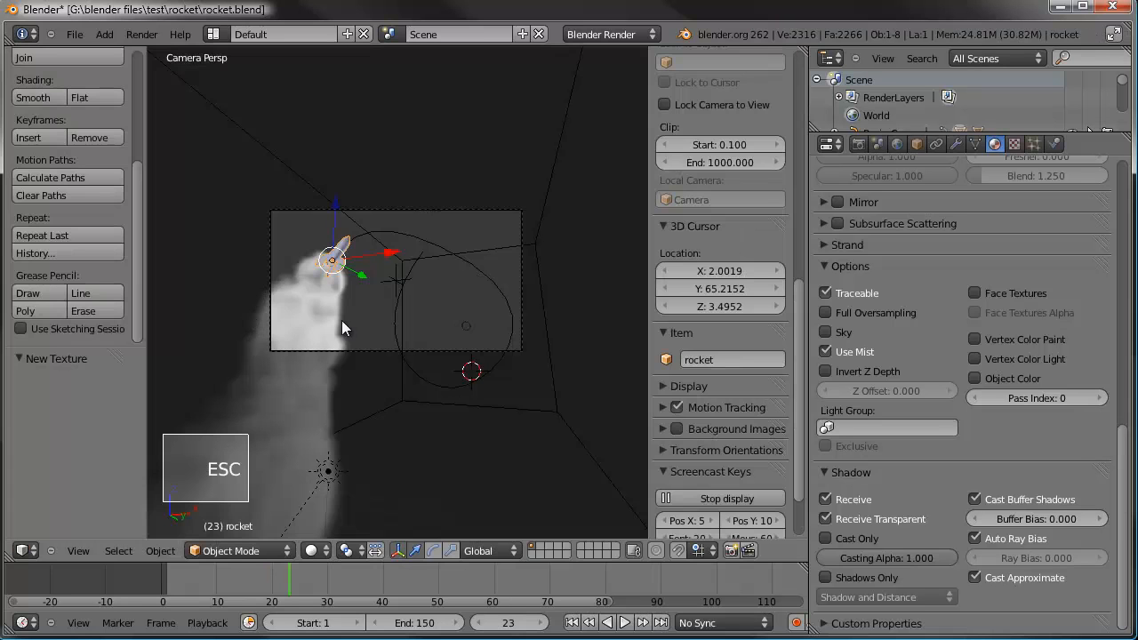
Select the smoke domain and enable Smoke High Resolution in its physics settings, showing the high-resolution options.
shift+middle_drag(336, 323, 338, 301)
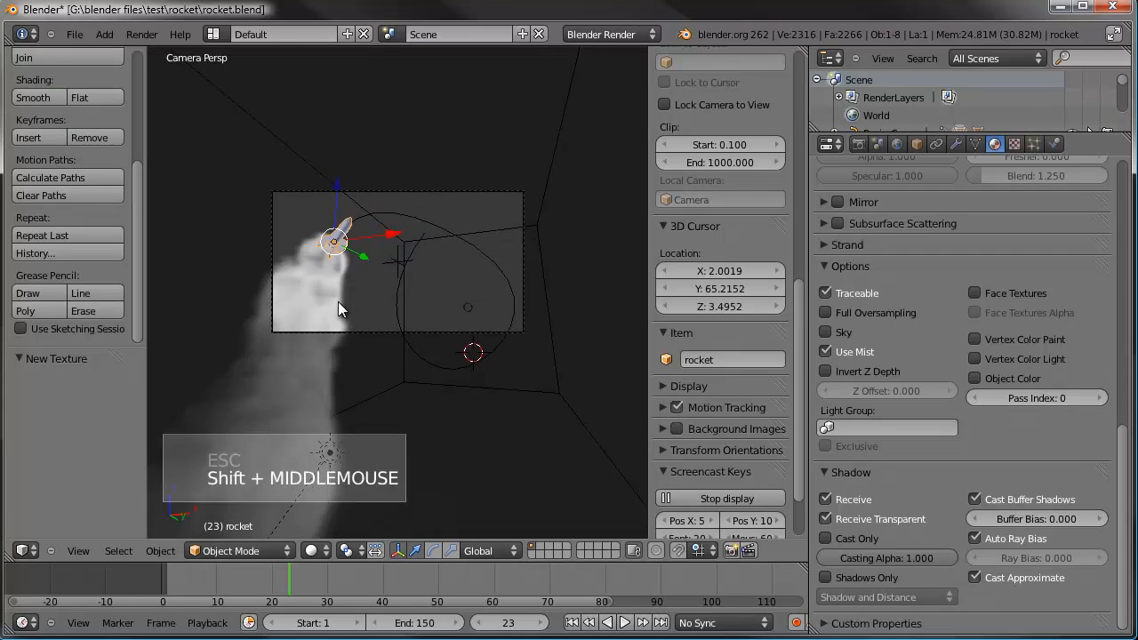
right_click(439, 237)
click(1067, 150)
click(1055, 147)
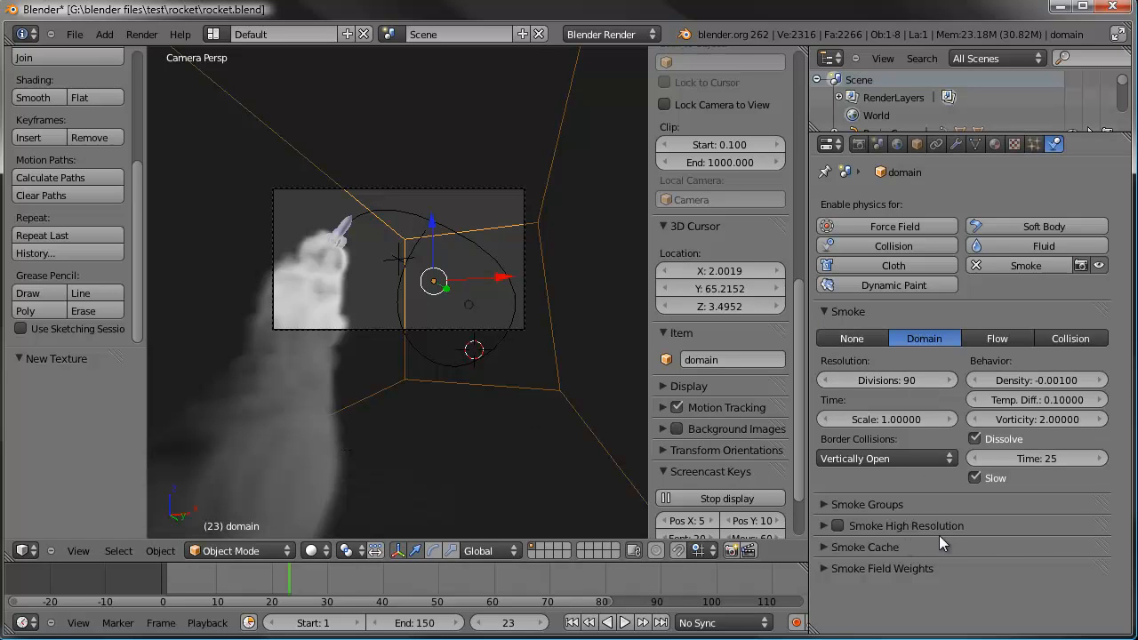
click(837, 526)
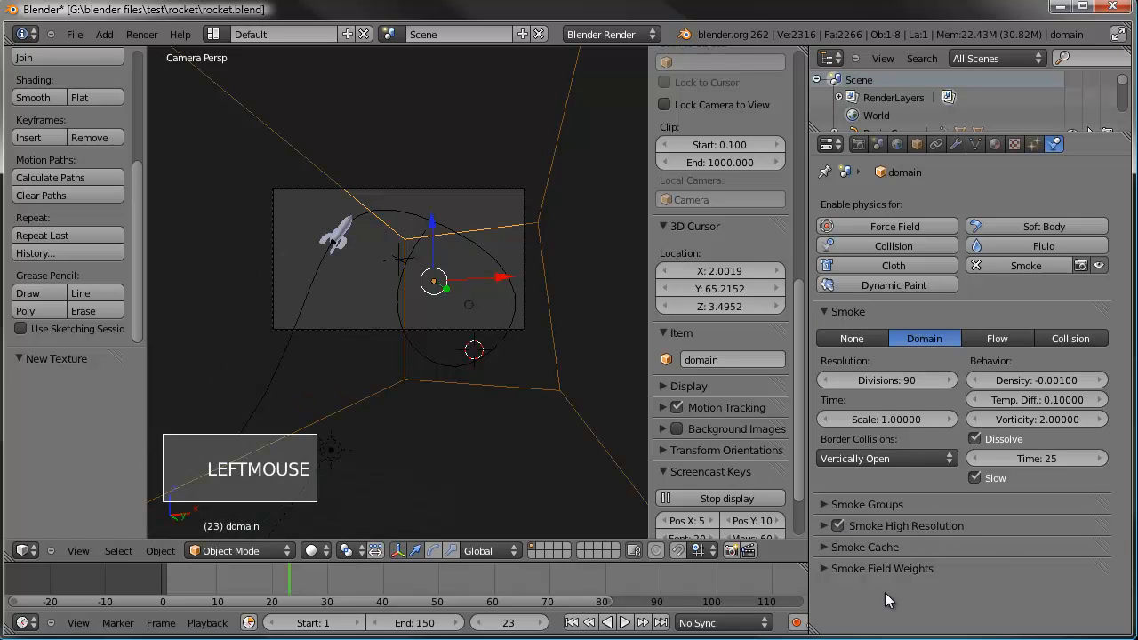
click(825, 526)
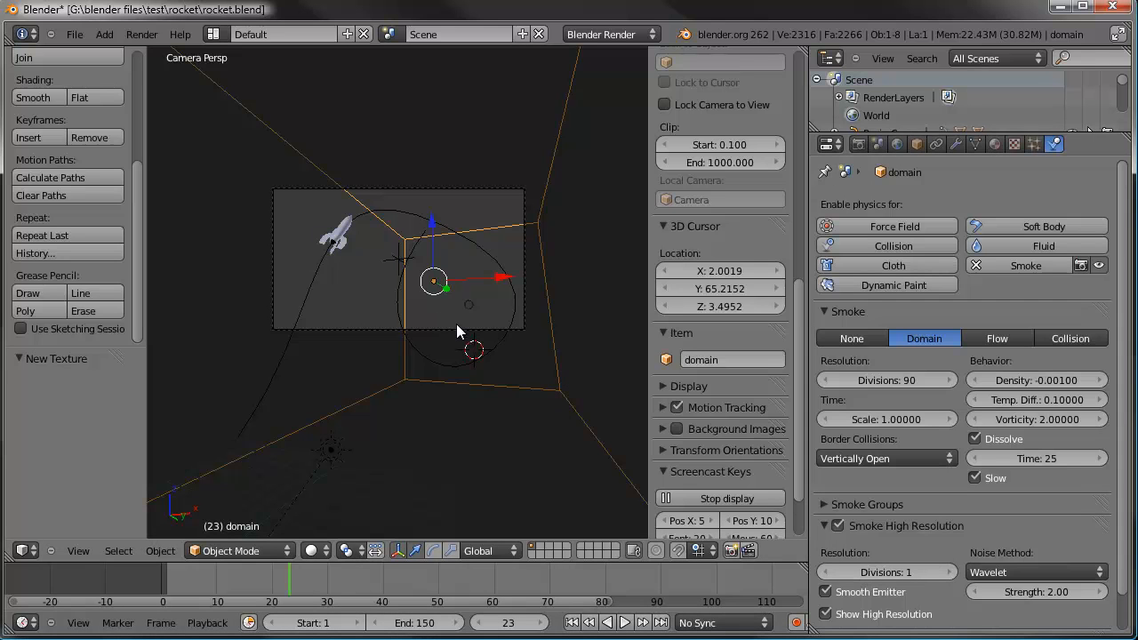
Replay the high-resolution smoke from the first frame, stop at frame 8, and render that frame to inspect it.
click(571, 622)
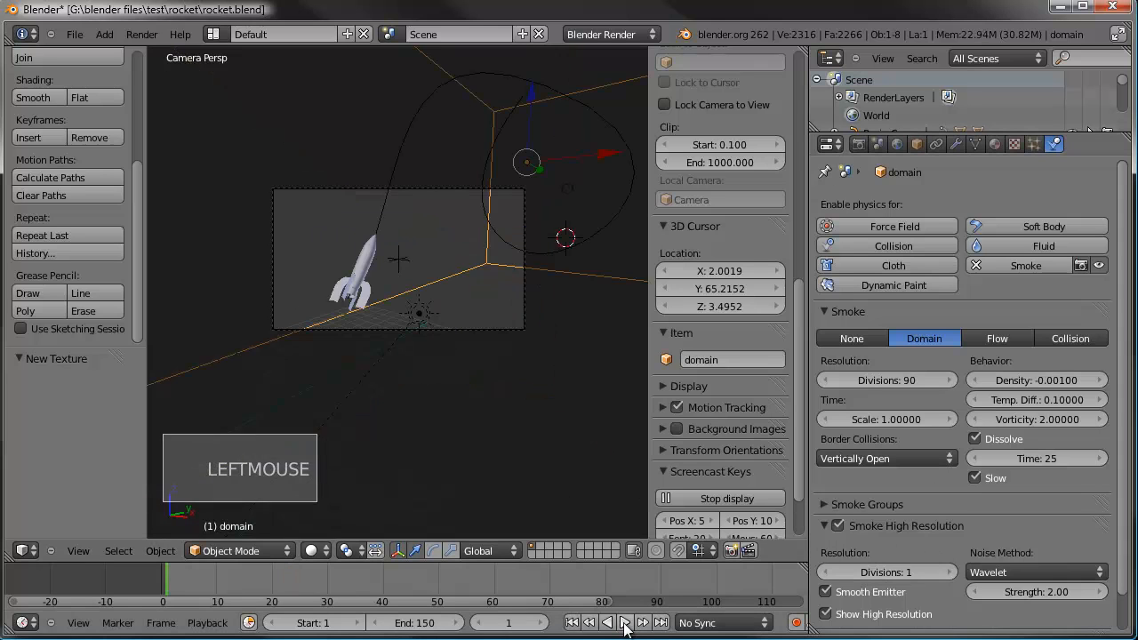
click(625, 622)
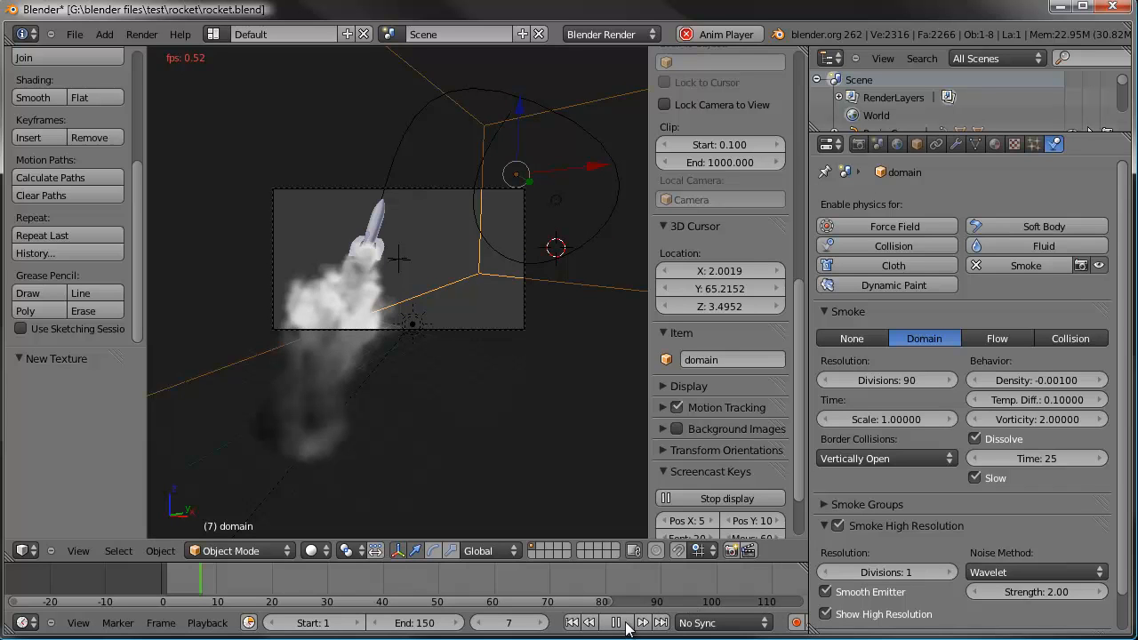
click(625, 623)
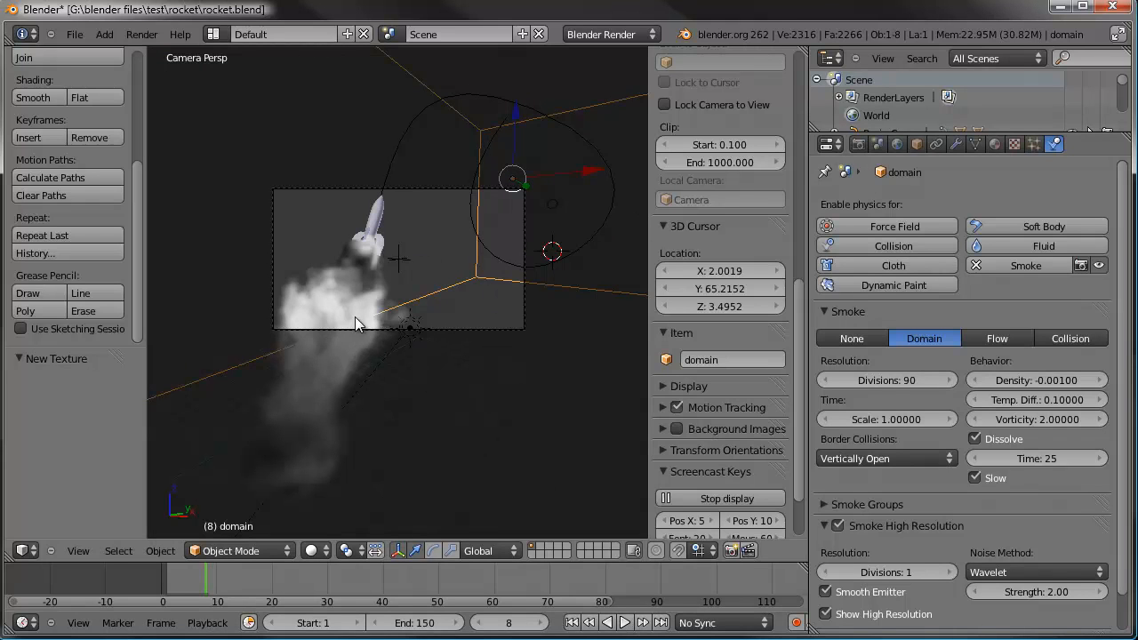
key(F12)
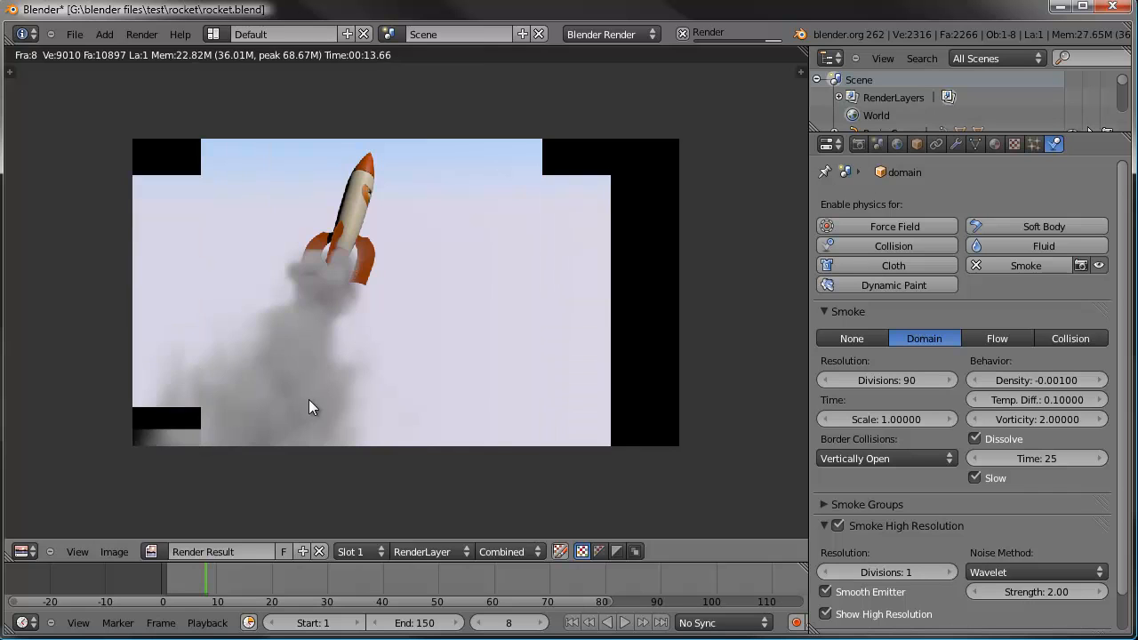
key(Escape)
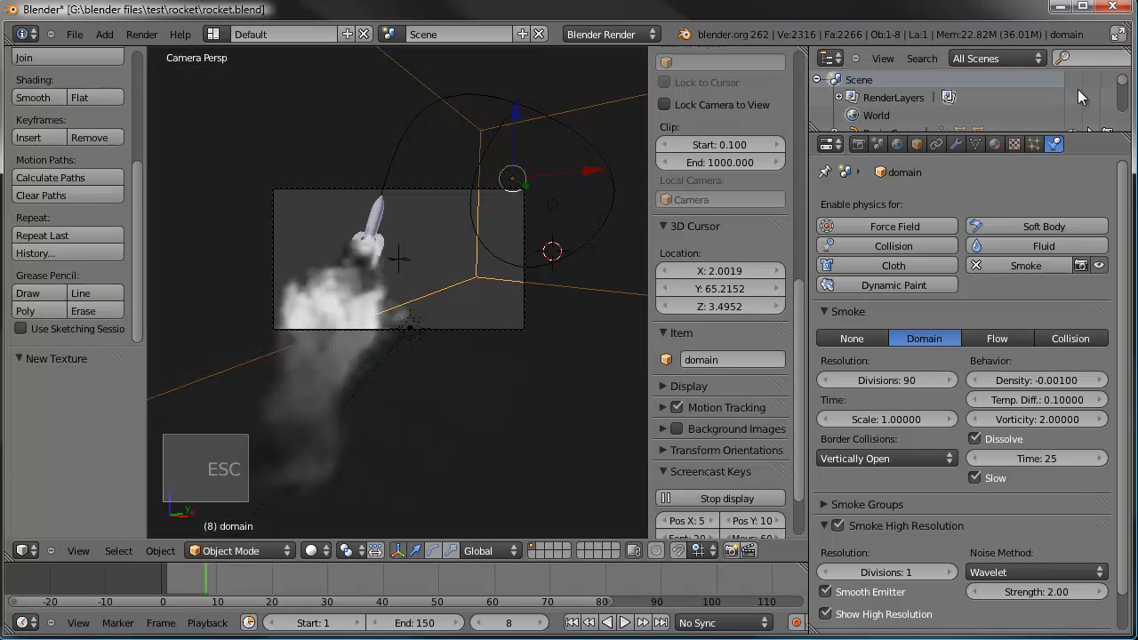
Set the smoke material's density scale to 7.
click(994, 144)
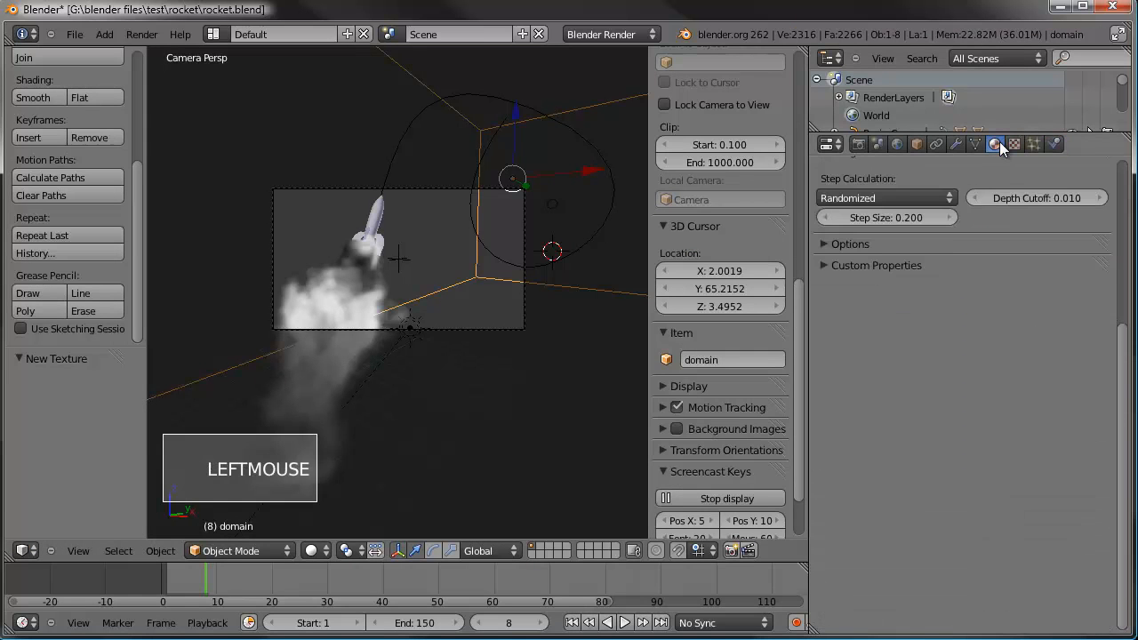
scroll(953, 259, up, 4)
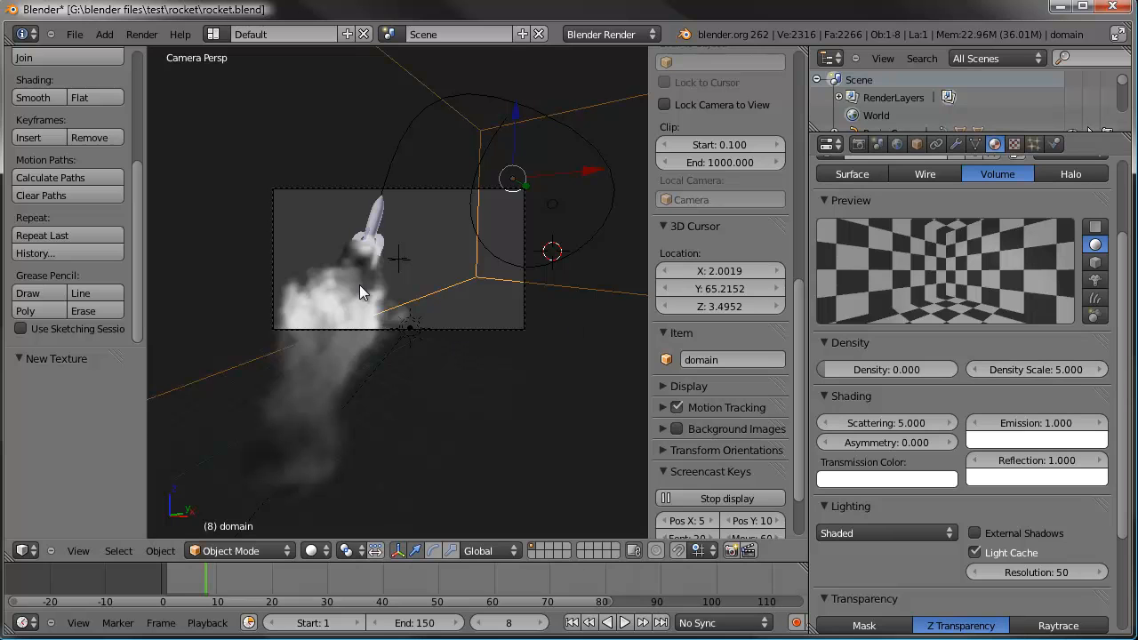
click(1042, 370)
text(7)
key(Return)
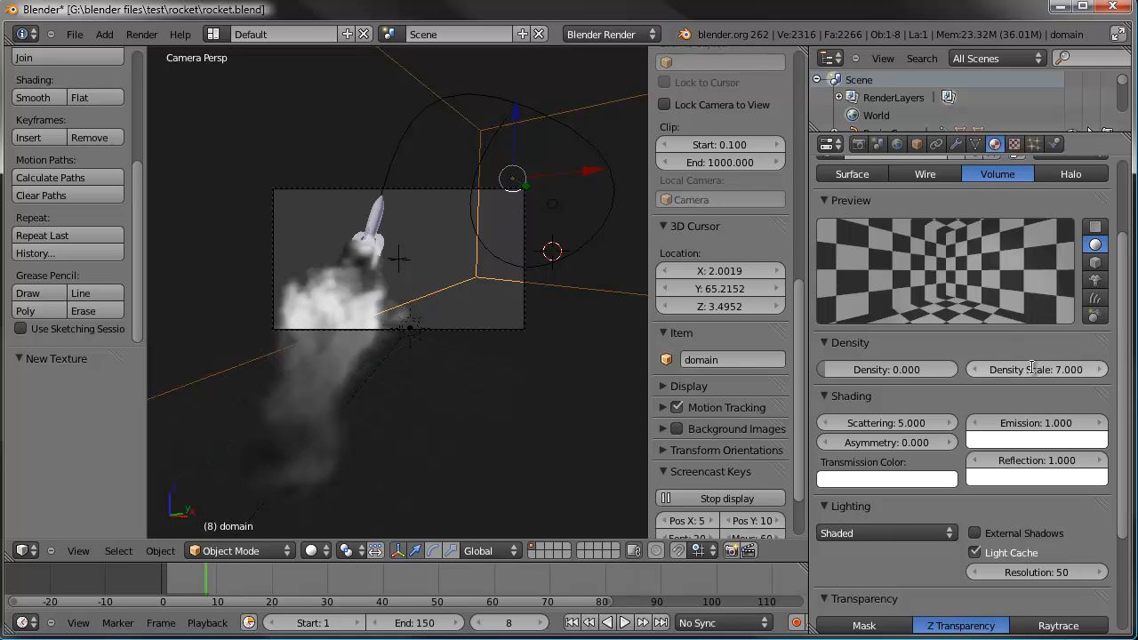
click(1031, 370)
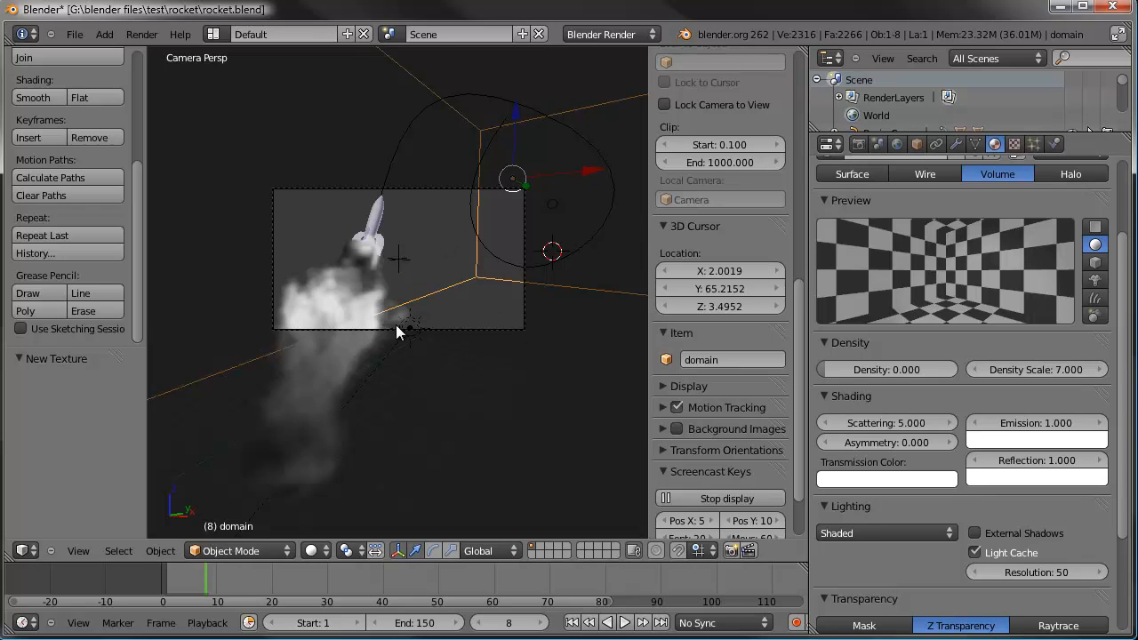
Change the smoke material's reflection color to a bright blue with R 0.000, G 0.383 and B 1.000.
drag(898, 426, 911, 420)
click(886, 422)
click(998, 471)
drag(1031, 295, 1064, 239)
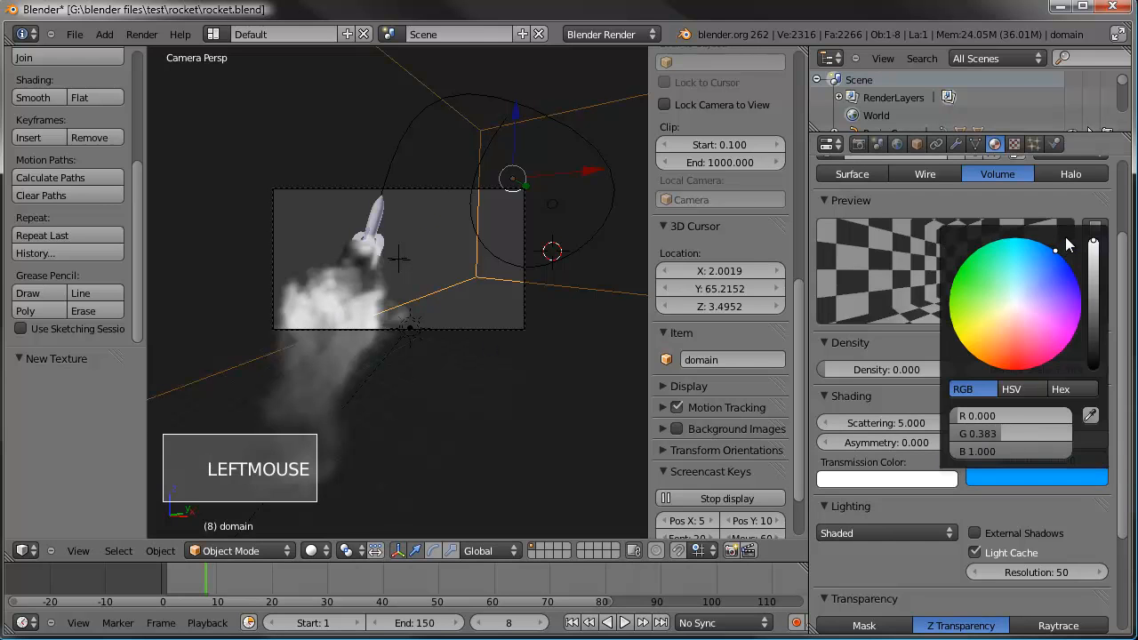
Test-render the smoke with a bright red reflection color and a salmon transmission color of R 1.000, G 0.480 and B 0.377.
click(1024, 472)
drag(1004, 294, 1016, 407)
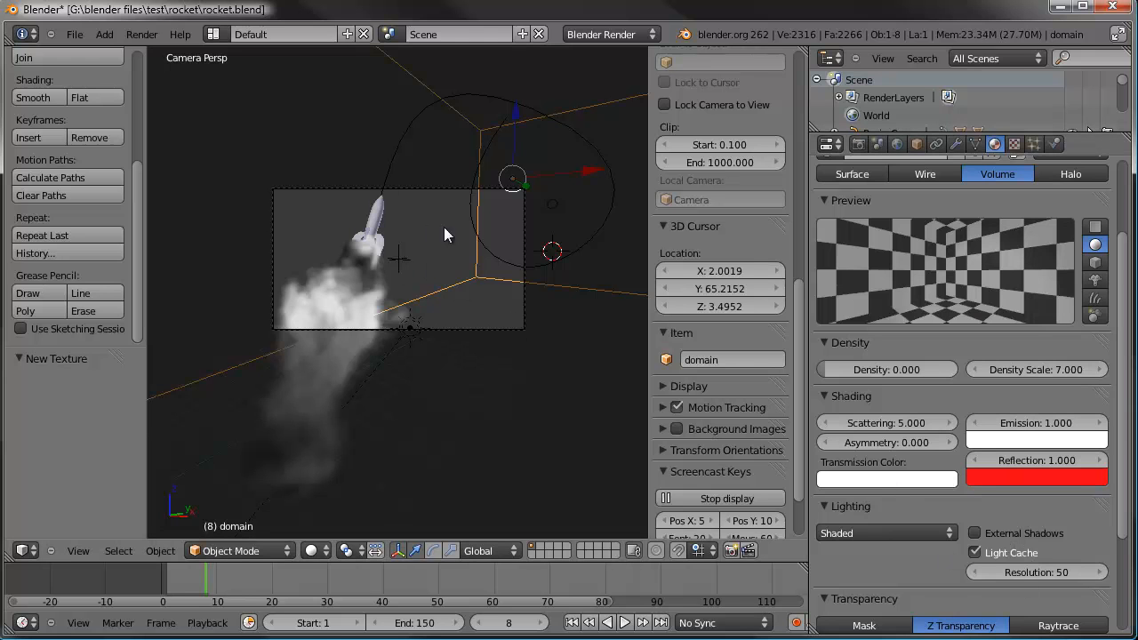
click(913, 480)
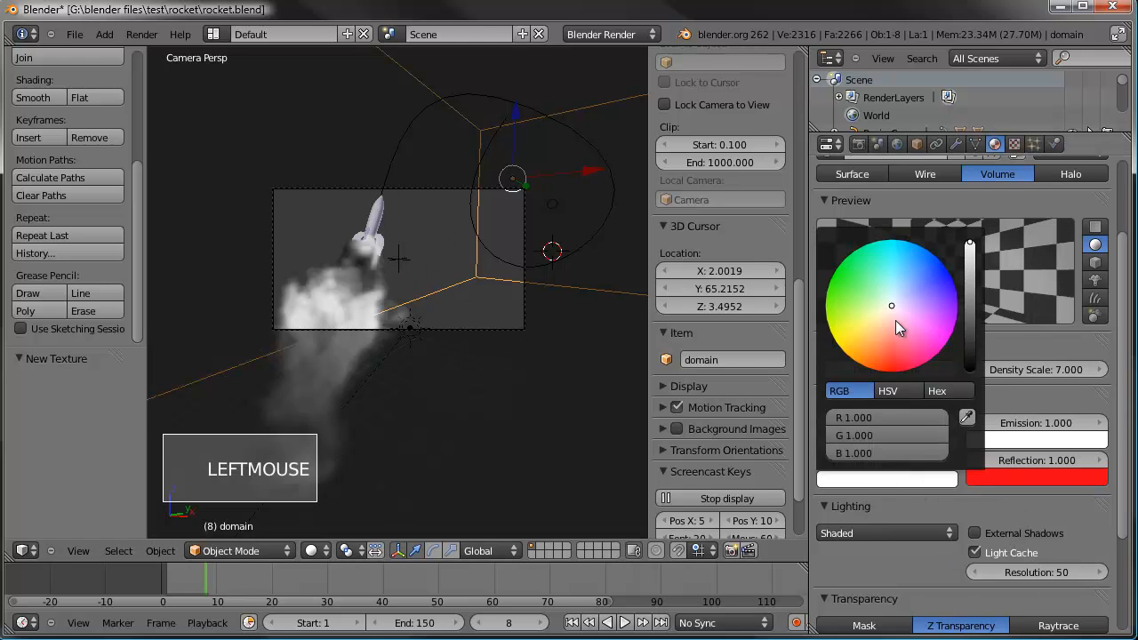
click(894, 326)
drag(894, 327, 892, 344)
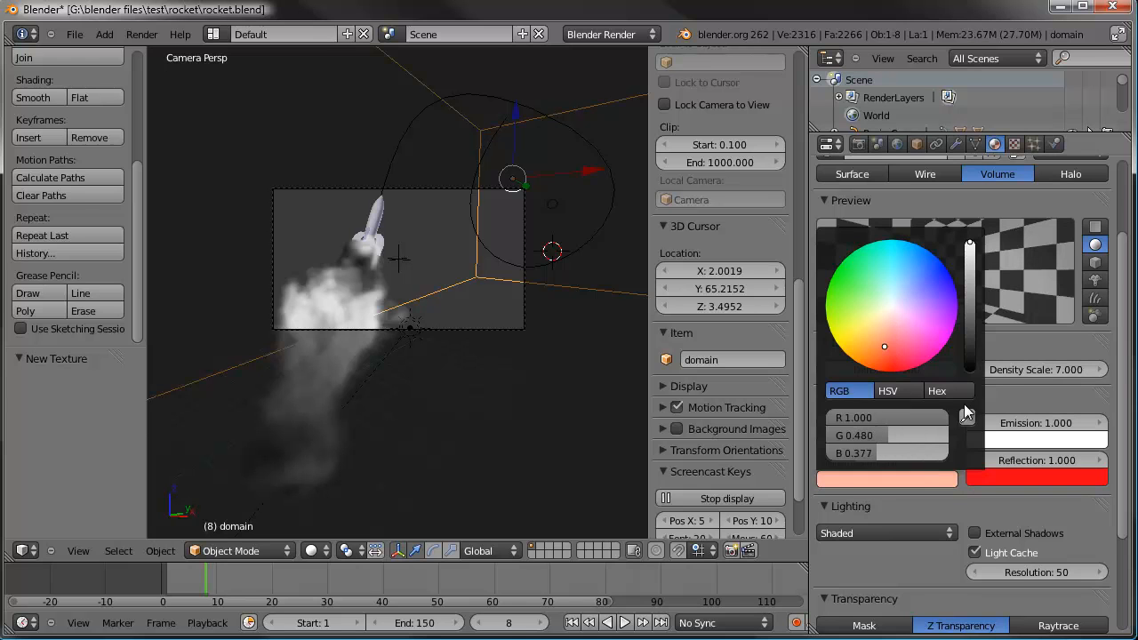
key(F12)
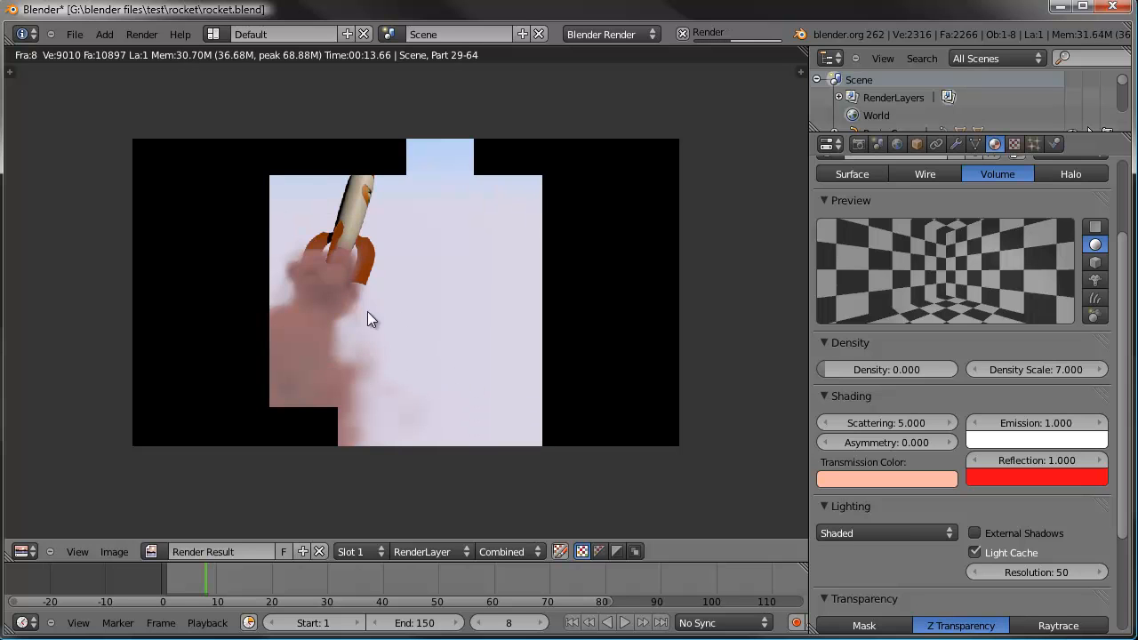
key(Escape)
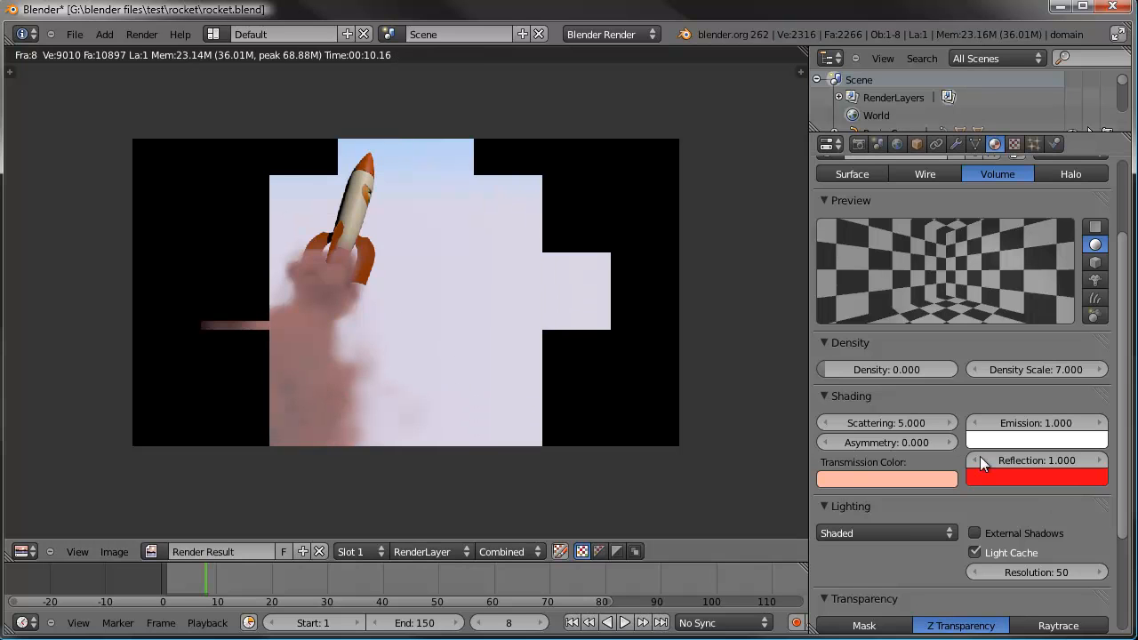
Set the smoke material's scattering to 10 and its reflection to 3, and test-render frame 8.
click(875, 421)
text(10)
key(Return)
click(1055, 460)
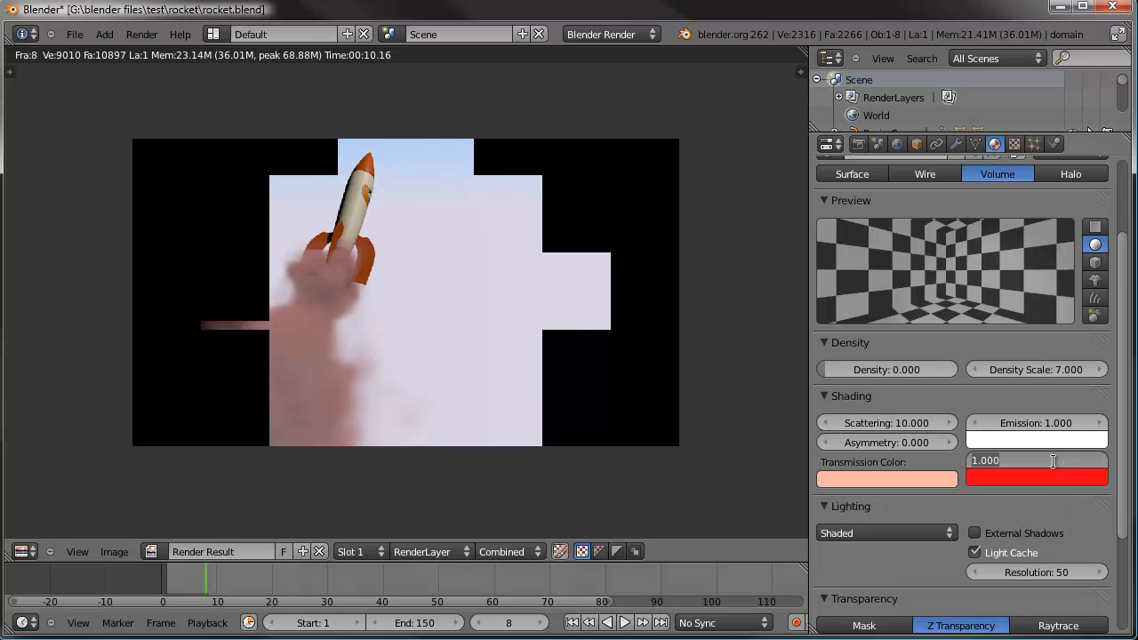
text(3)
key(Return)
key(F12)
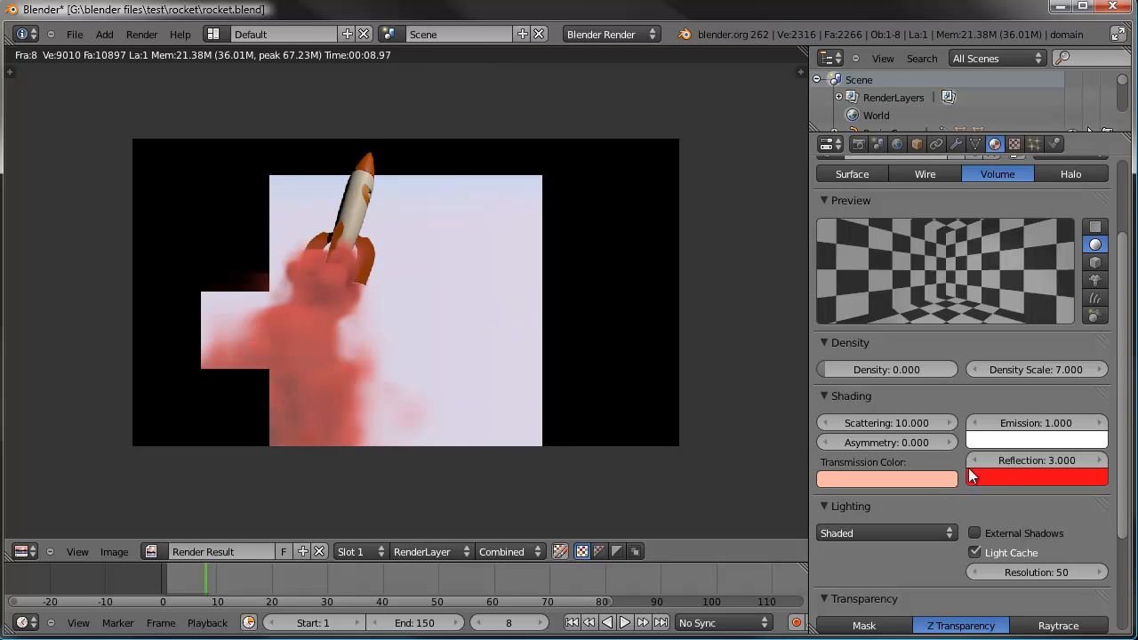
Return the smoke material's reflection color and transmission color to white.
click(1021, 477)
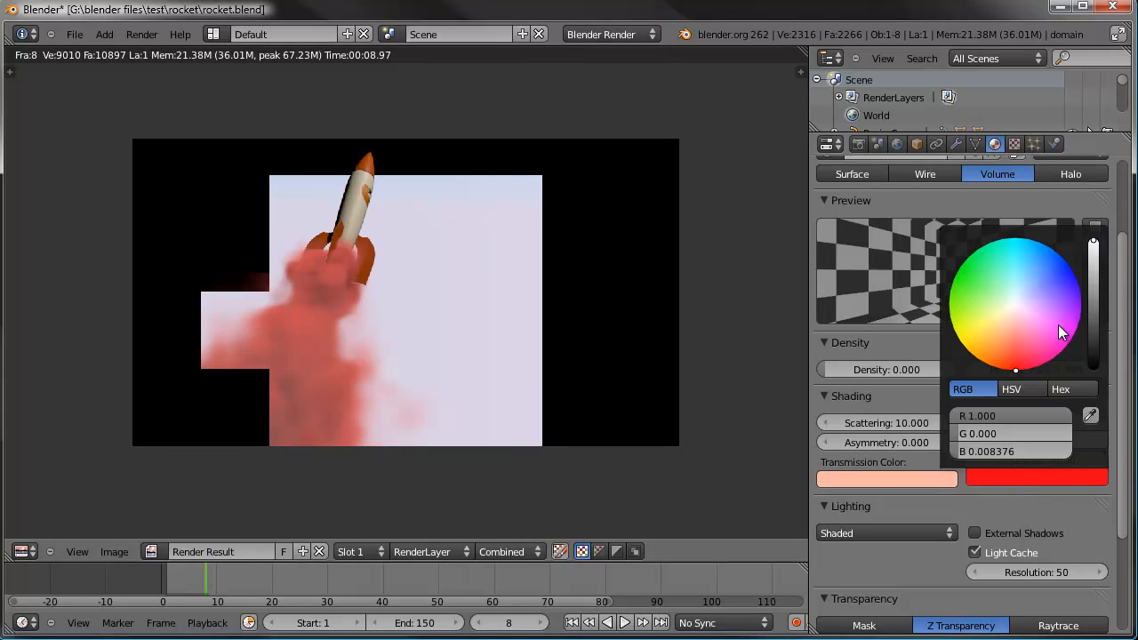
click(1016, 304)
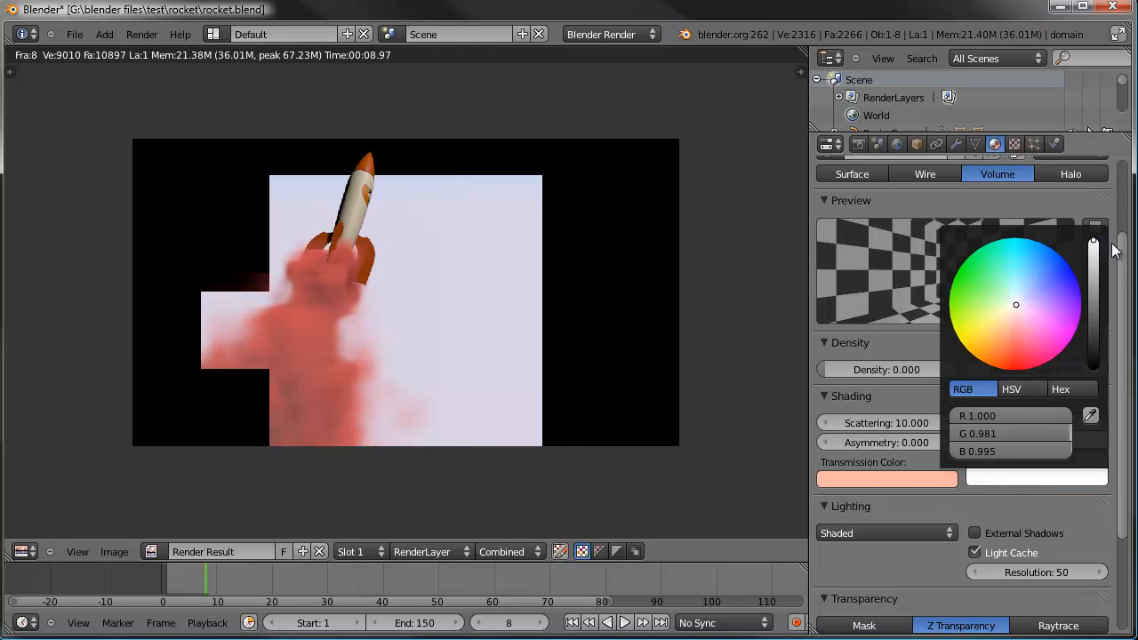
click(919, 481)
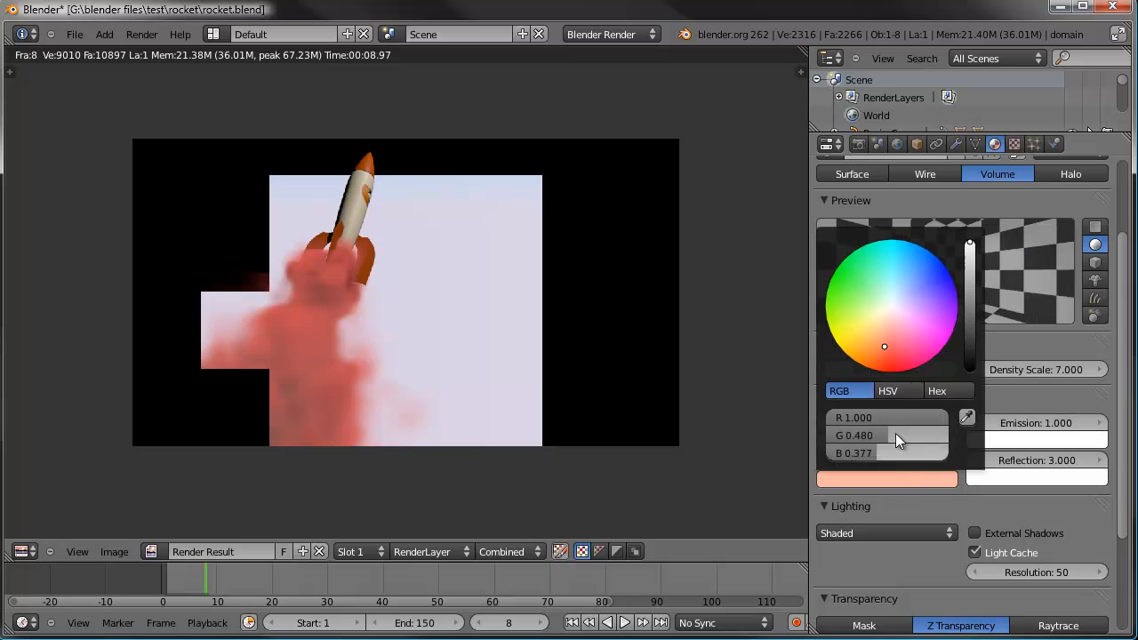
click(892, 304)
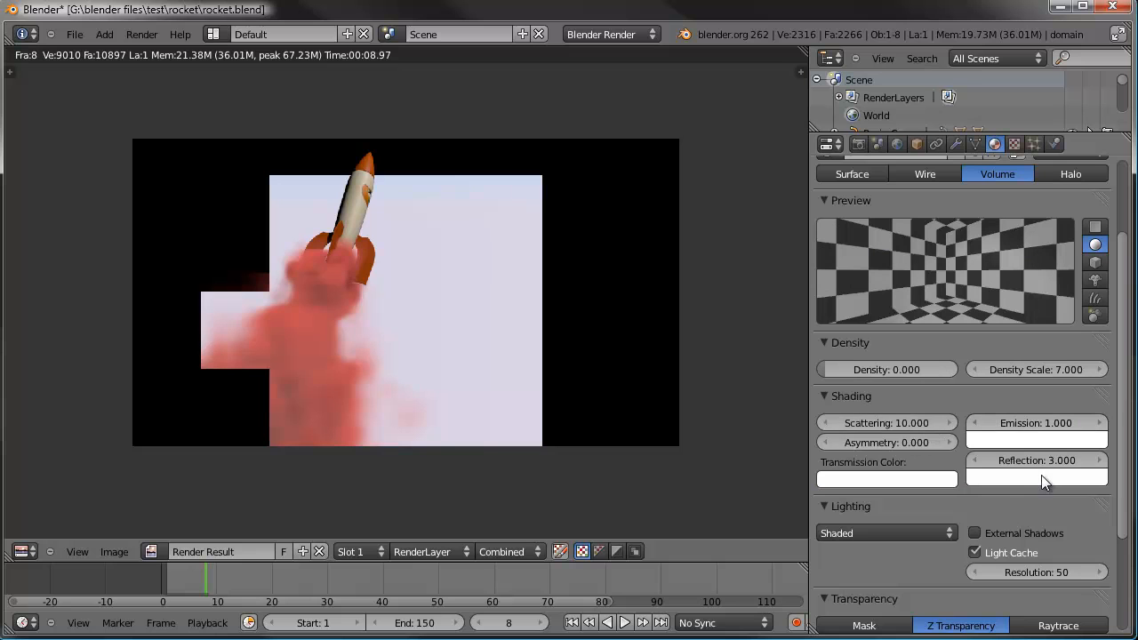
Set the smoke material's scattering to 15 and render frame 8 to inspect the exhaust around the rocket's fins.
click(913, 423)
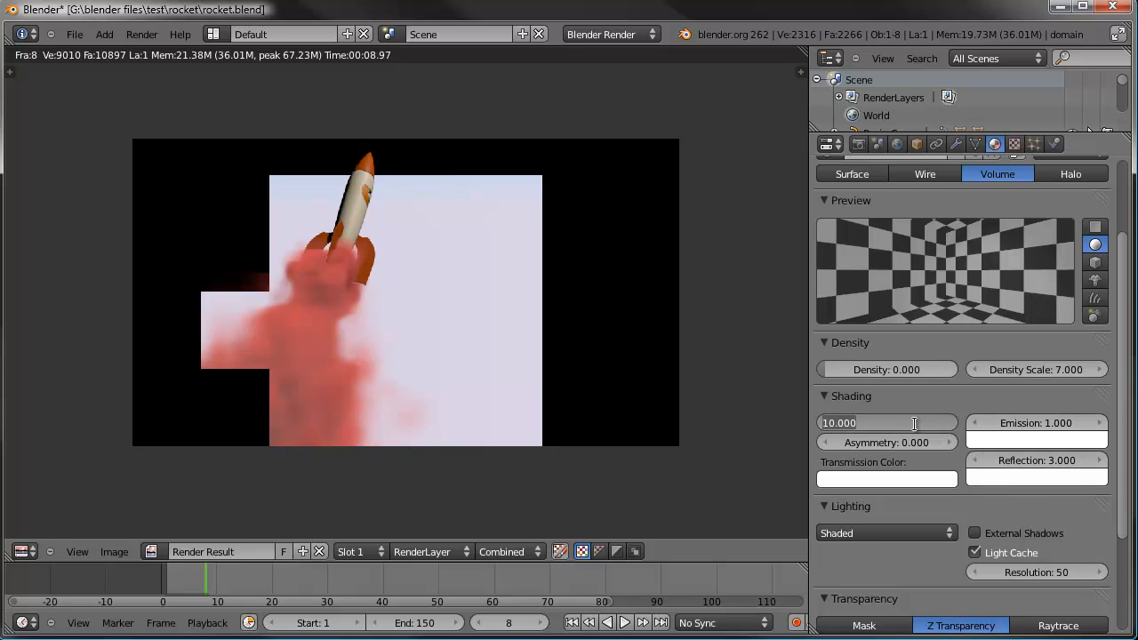
text(15)
key(Return)
key(F12)
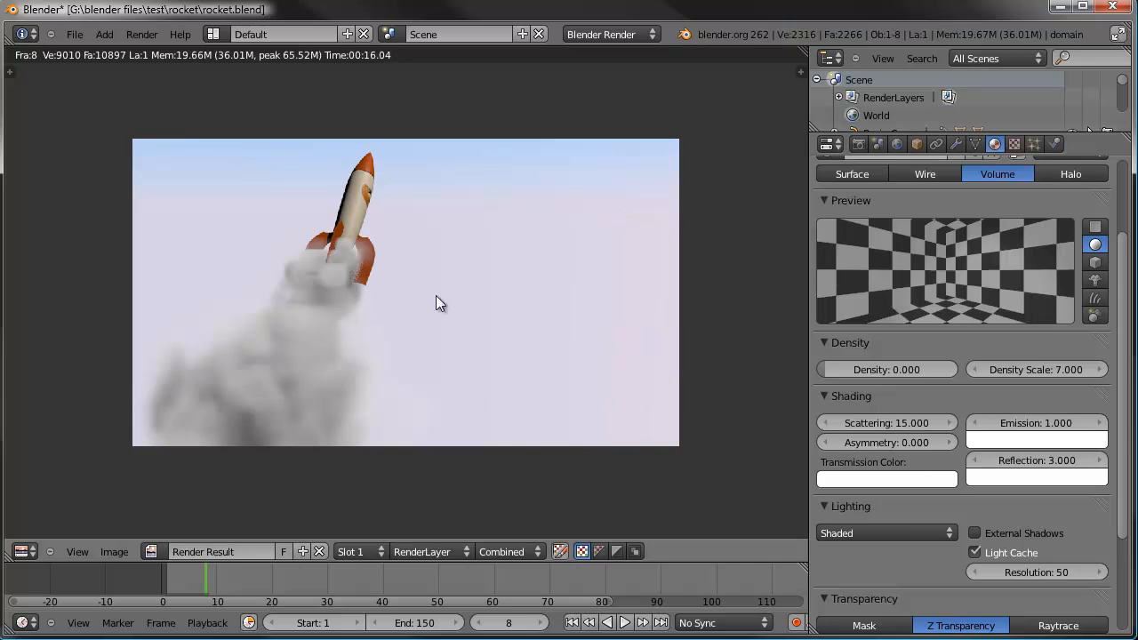
scroll(932, 511, down, 1)
scroll(349, 277, up, 2)
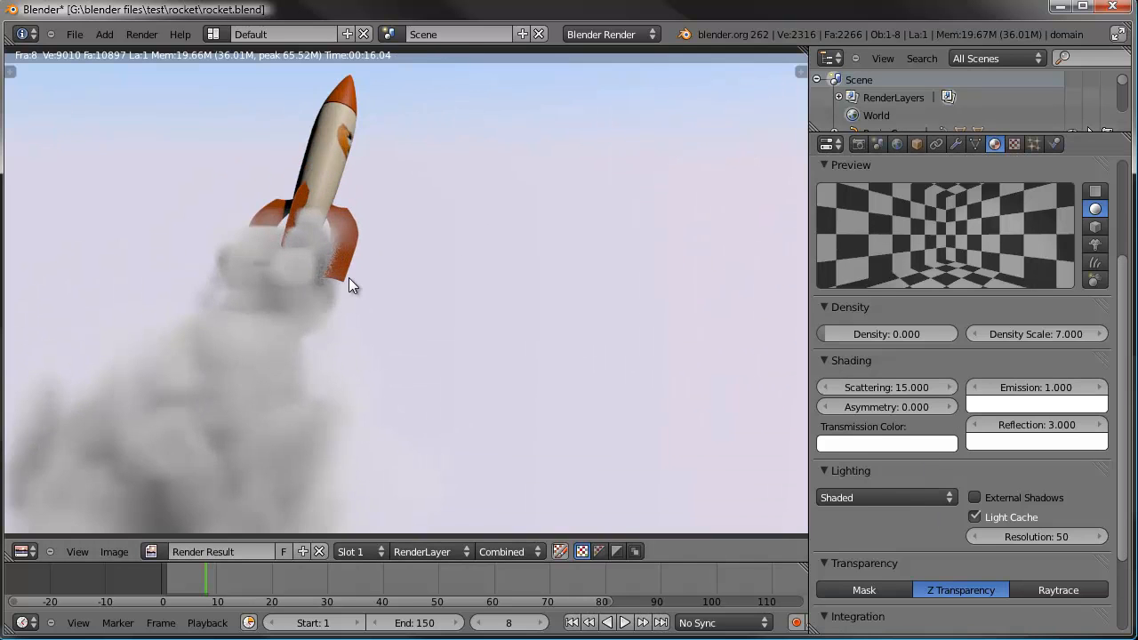
middle_drag(348, 277, 366, 273)
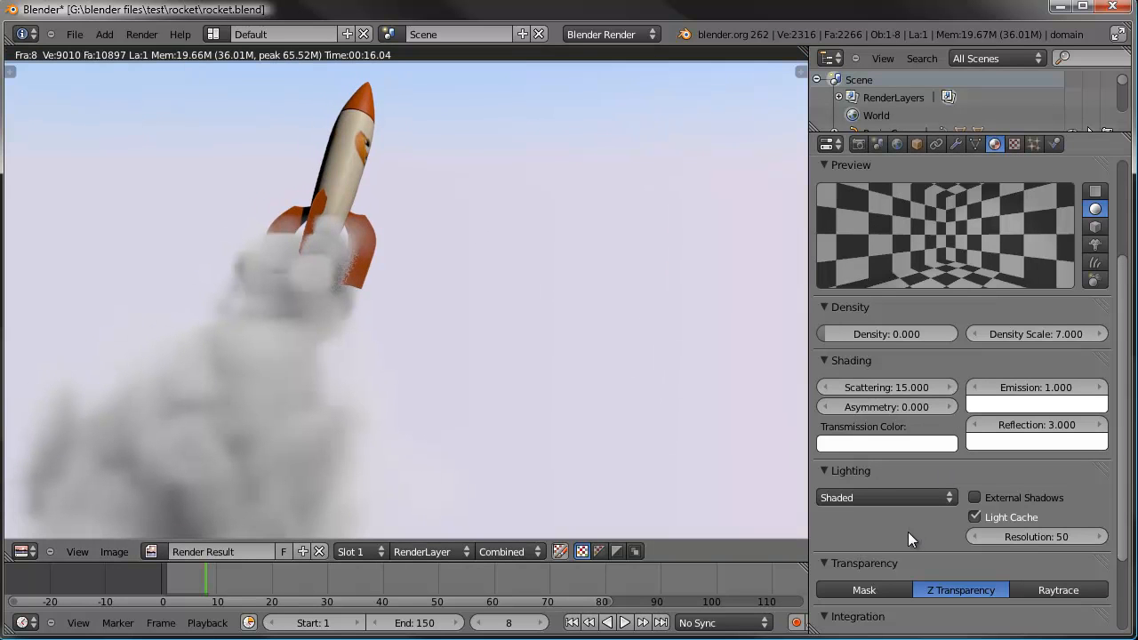
Set the smoke material's integration step size to 0.1 and test-render frame 8.
scroll(908, 532, down, 2)
scroll(936, 455, down, 1)
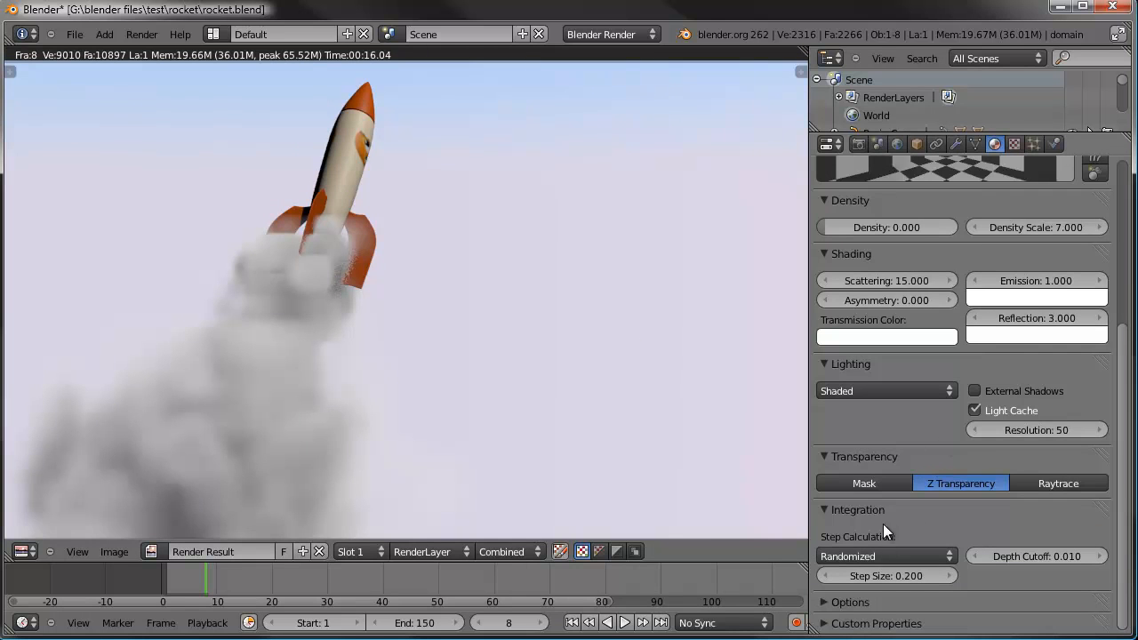
click(875, 576)
text(0.1)
key(Return)
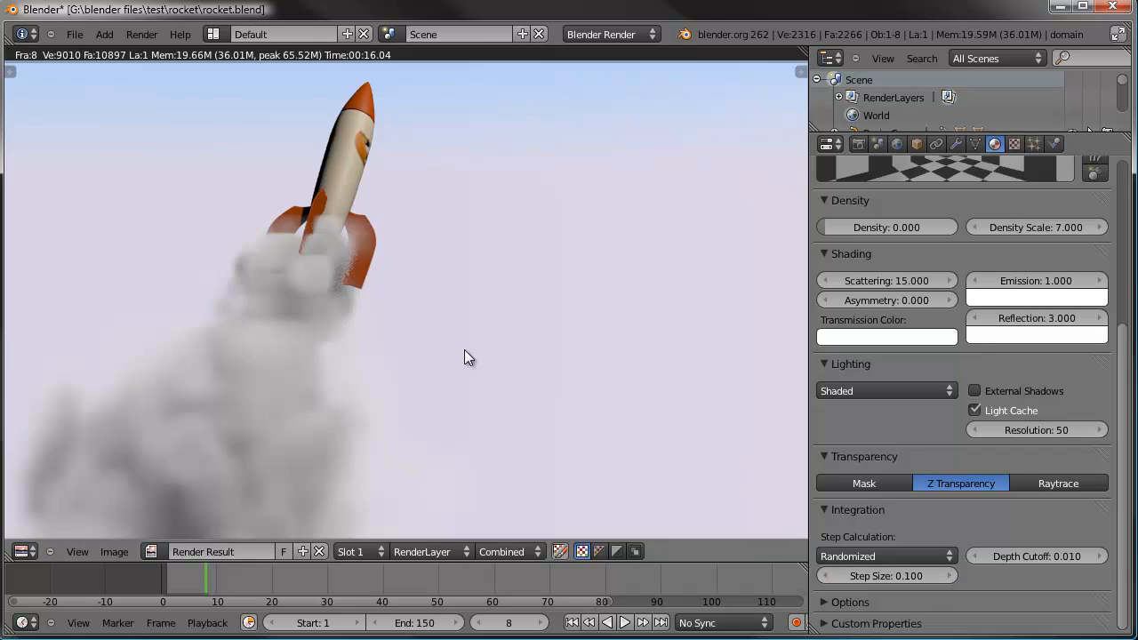
key(F12)
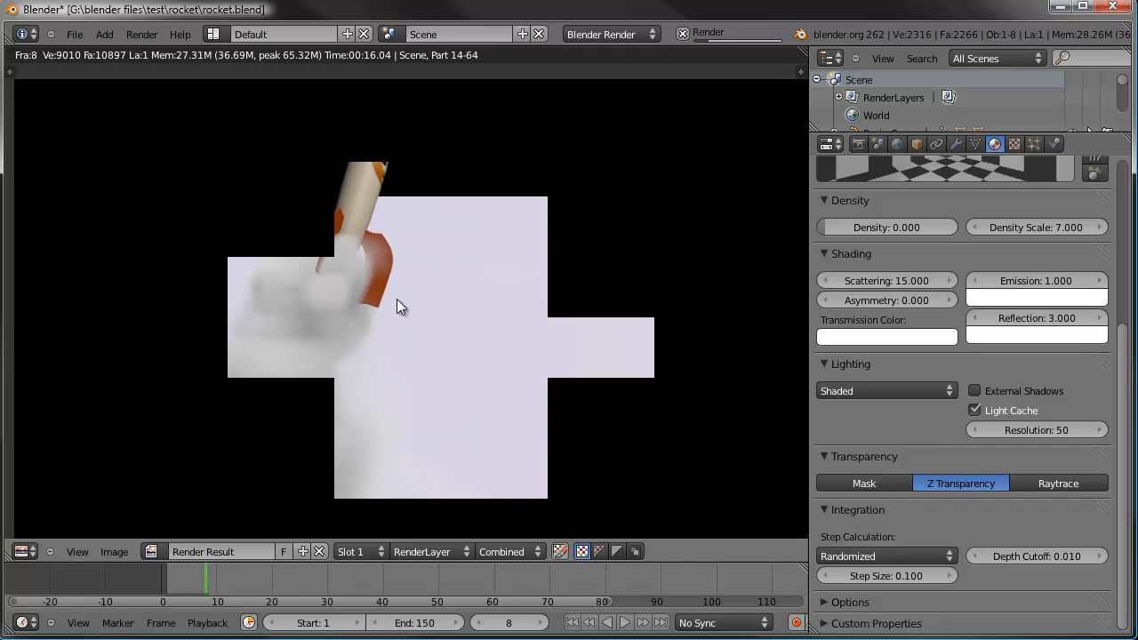
click(501, 335)
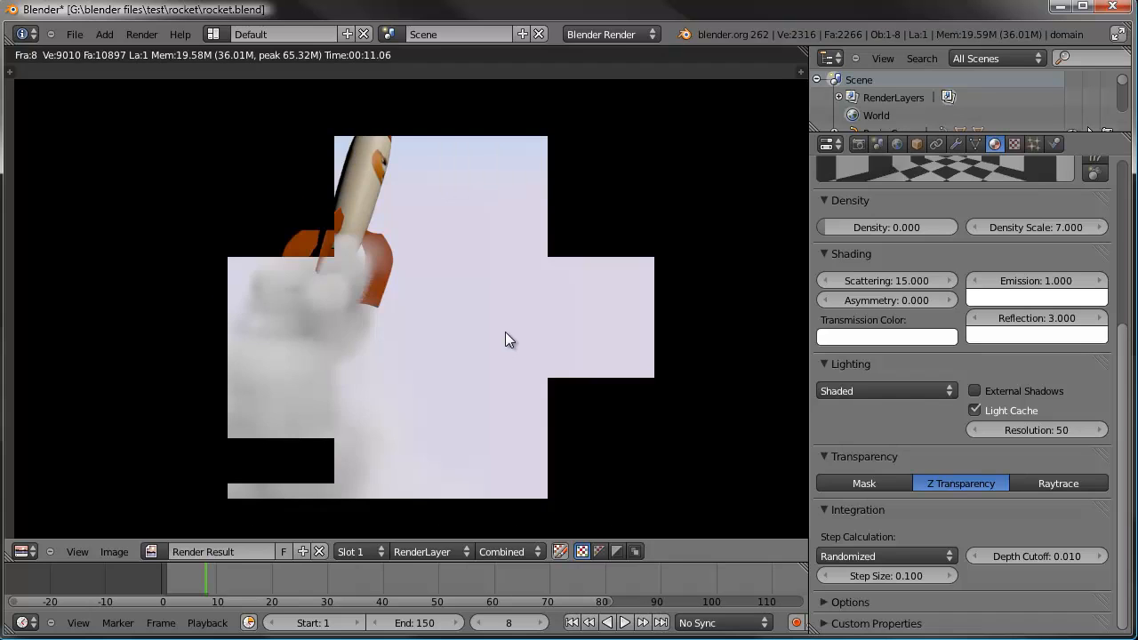
key(Escape)
Reduce the scene's render anti-aliasing to 5 samples and enable Full Sample.
scroll(929, 285, up, 1)
scroll(927, 280, up, 2)
click(858, 143)
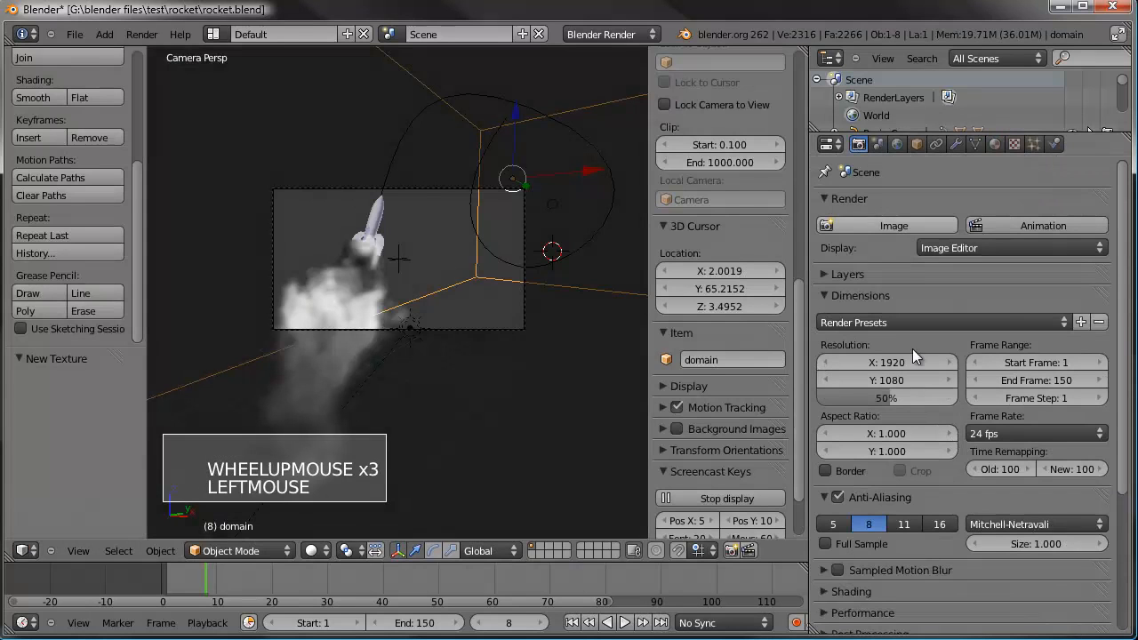
click(833, 526)
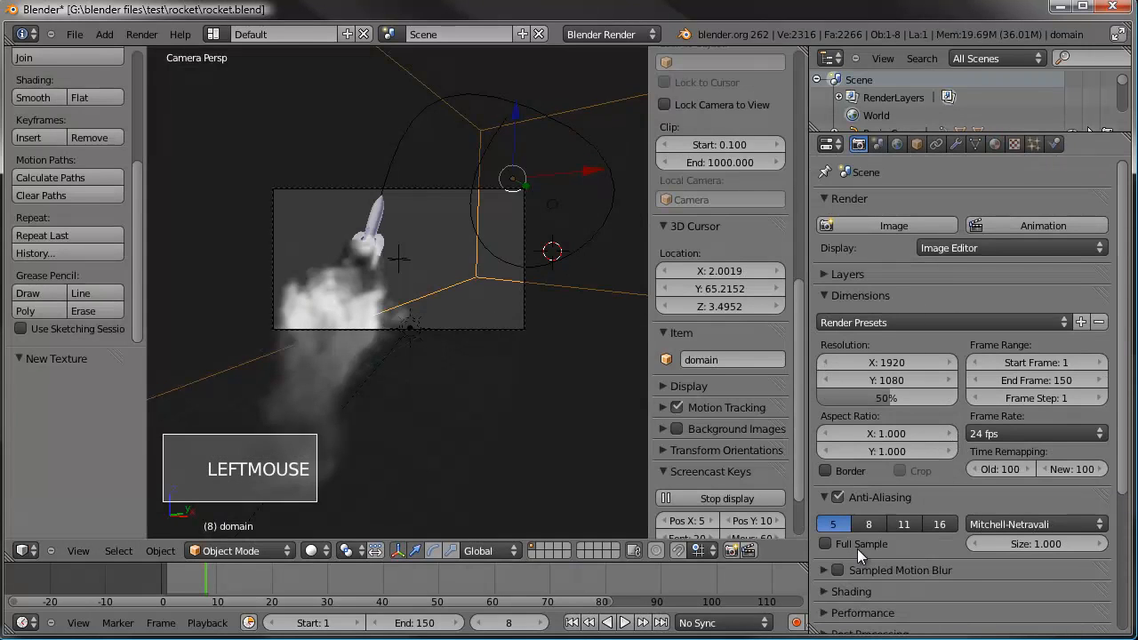
click(825, 543)
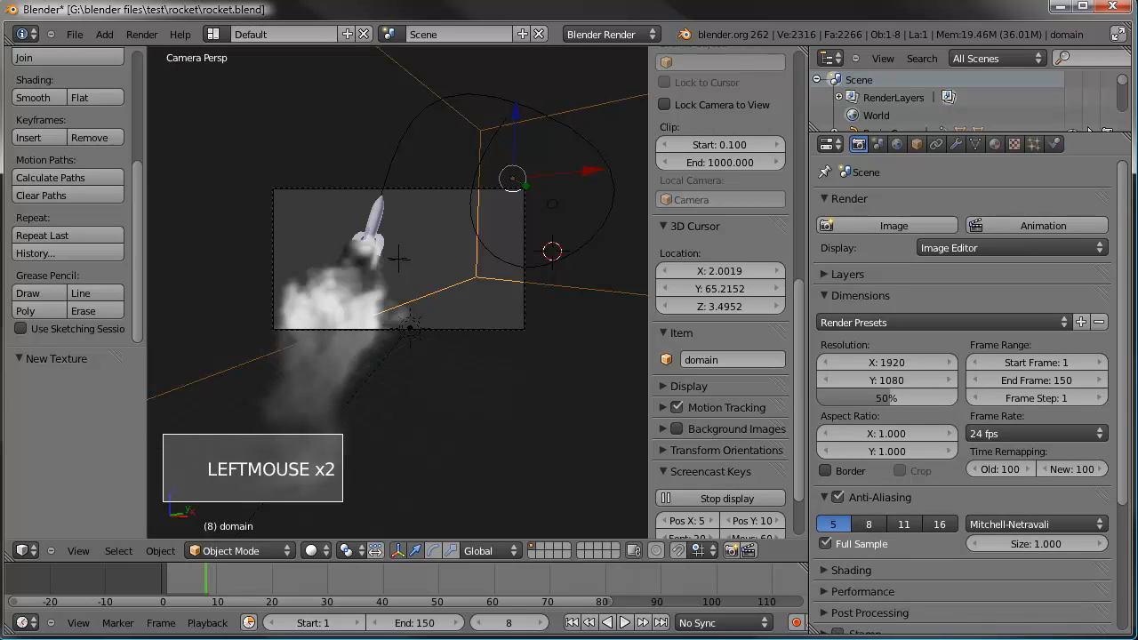
Render frame 8 with full-sample anti-aliasing, inspect the smoke around the rocket, and return to the 3D view.
key(F12)
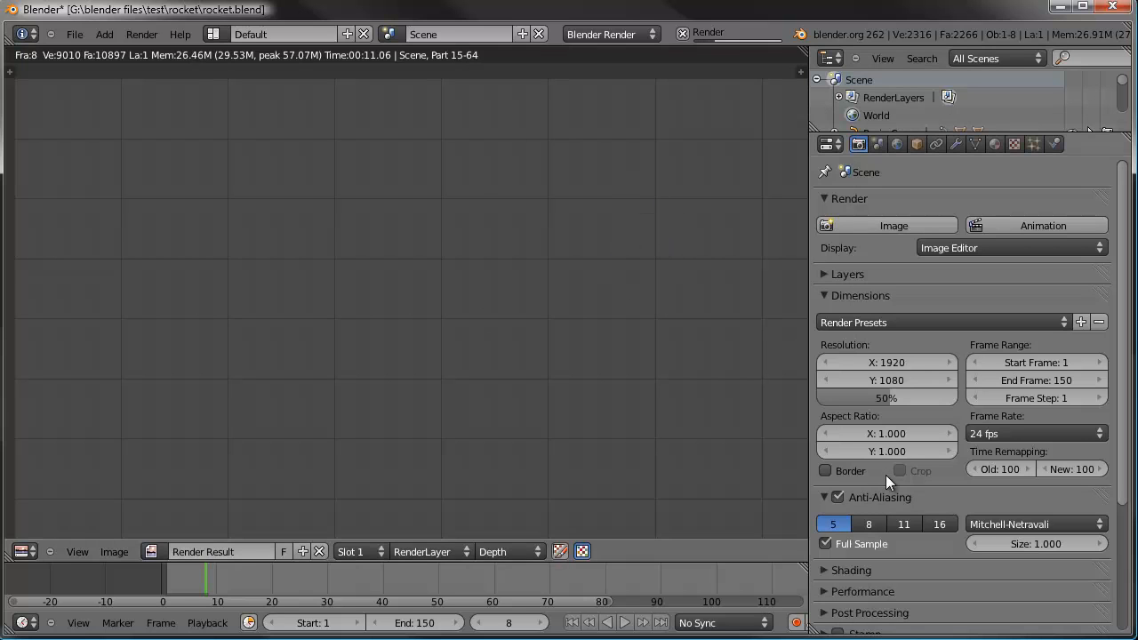
click(826, 544)
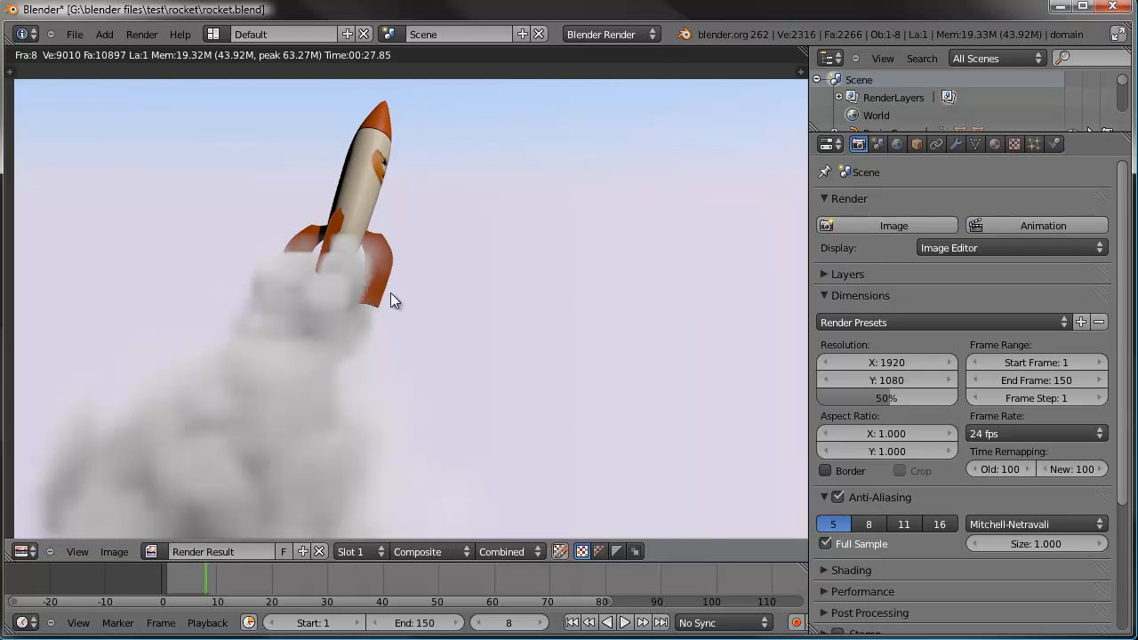
mouse_move(404, 346)
middle_down()
mouse_move(463, 293)
mouse_move(405, 349)
mouse_move(404, 337)
middle_up()
scroll(405, 348, down, 2)
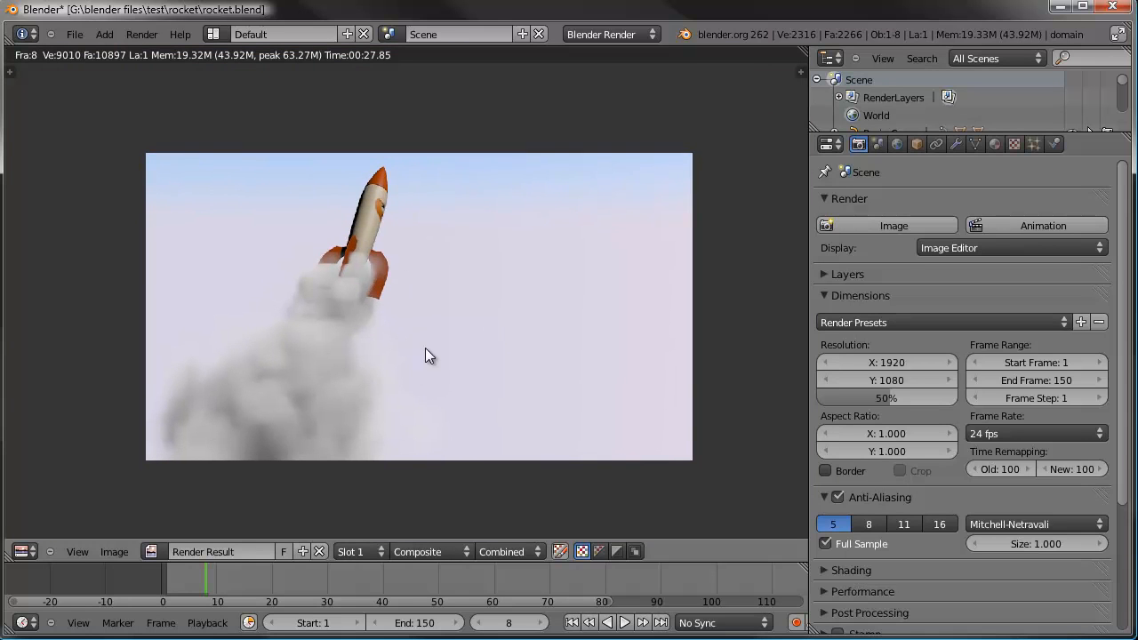
key(Escape)
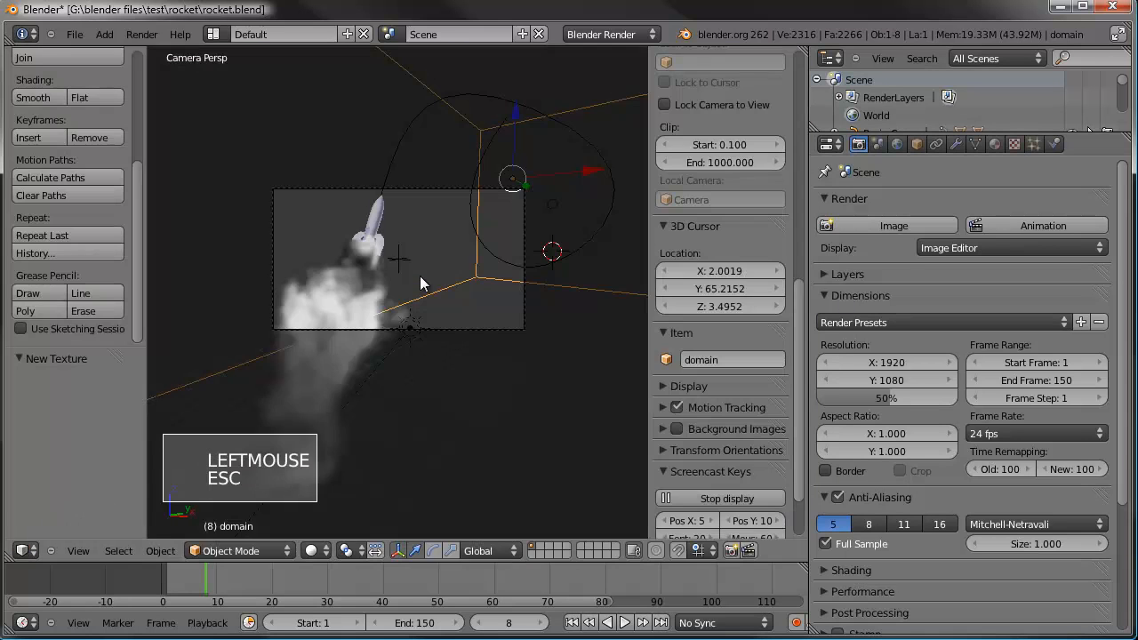
Hide the 3D view's tool shelf and properties sidebar to enlarge the camera view.
shift+middle_drag(452, 284, 447, 310)
scroll(445, 303, up, 1)
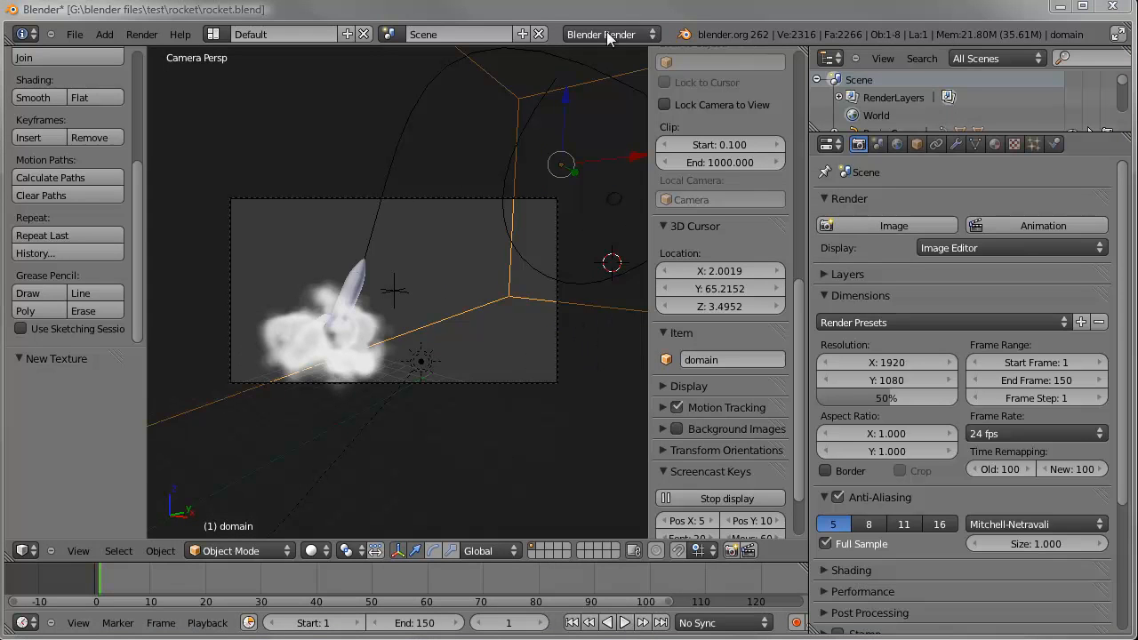
key(n)
key(t)
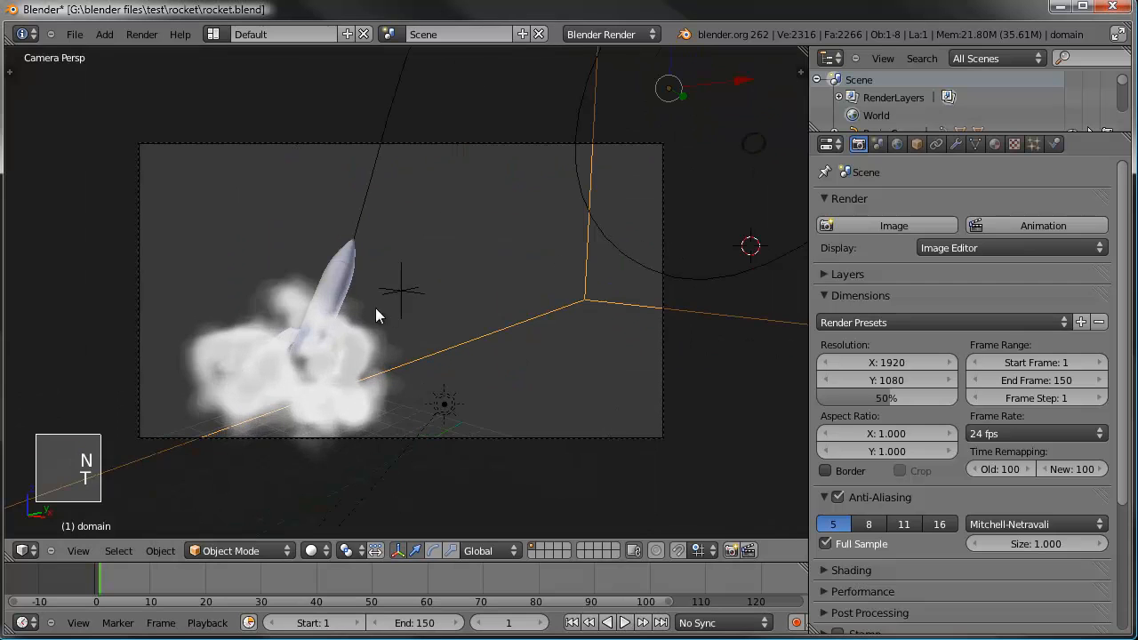
scroll(457, 310, up, 1)
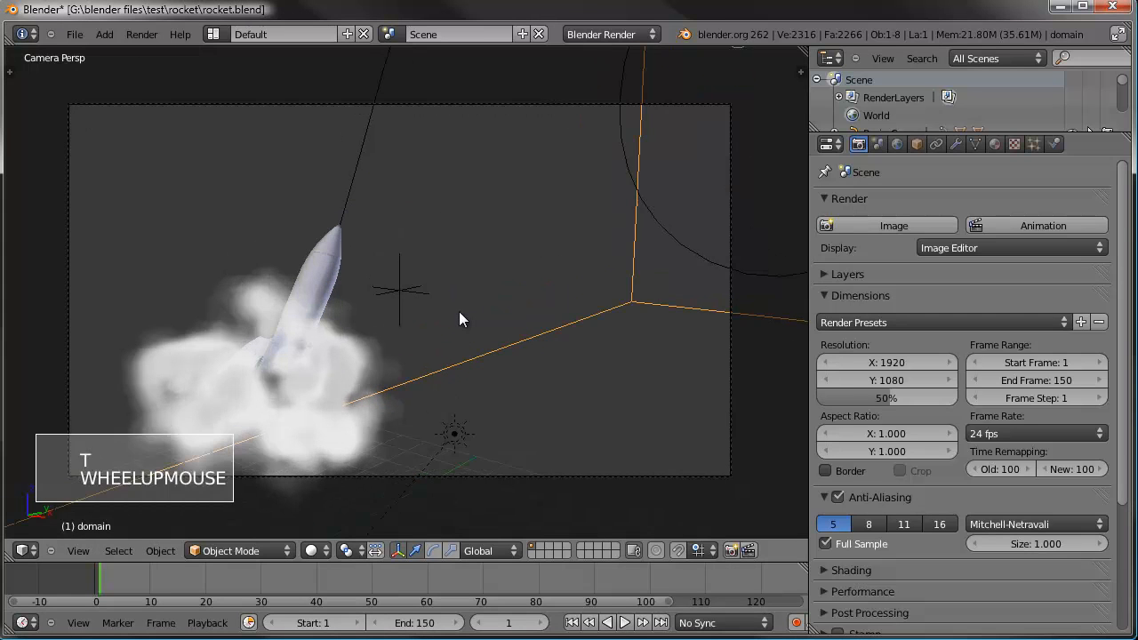
shift+middle_drag(459, 311, 488, 341)
Play the smoke animation through the camera, pausing at frames 112 and 143, and return to frame 1.
click(625, 624)
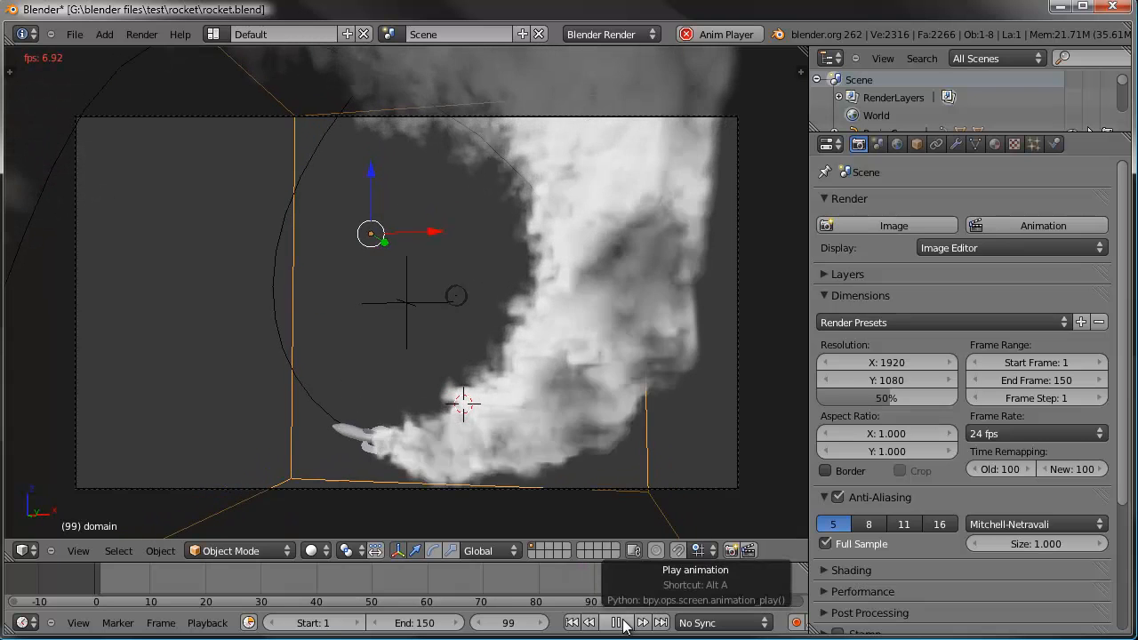
click(633, 625)
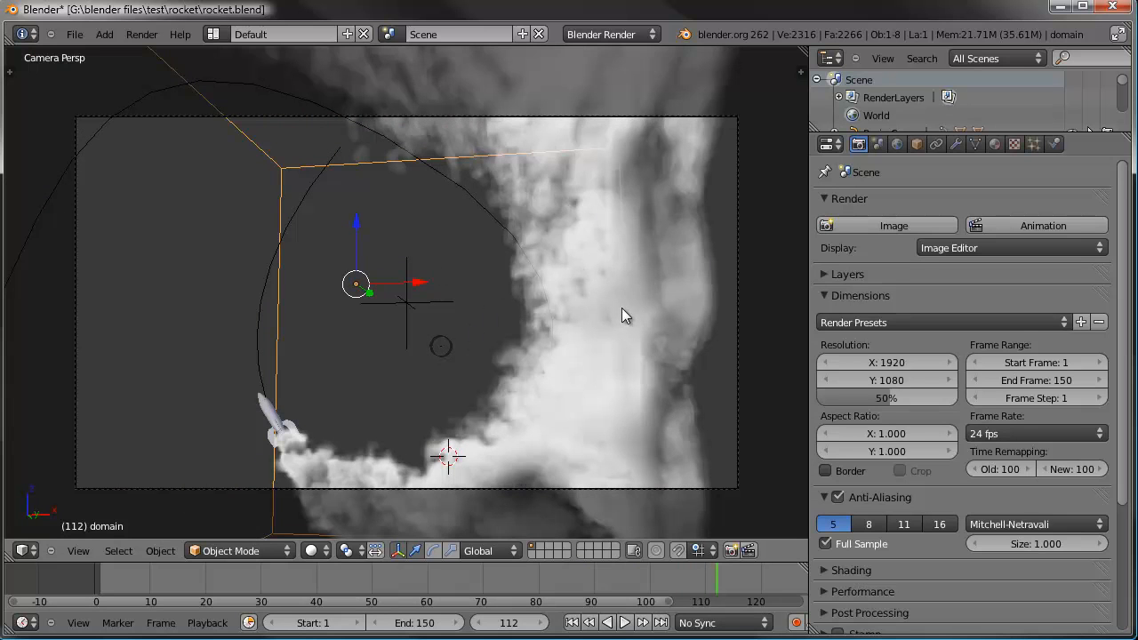
click(629, 624)
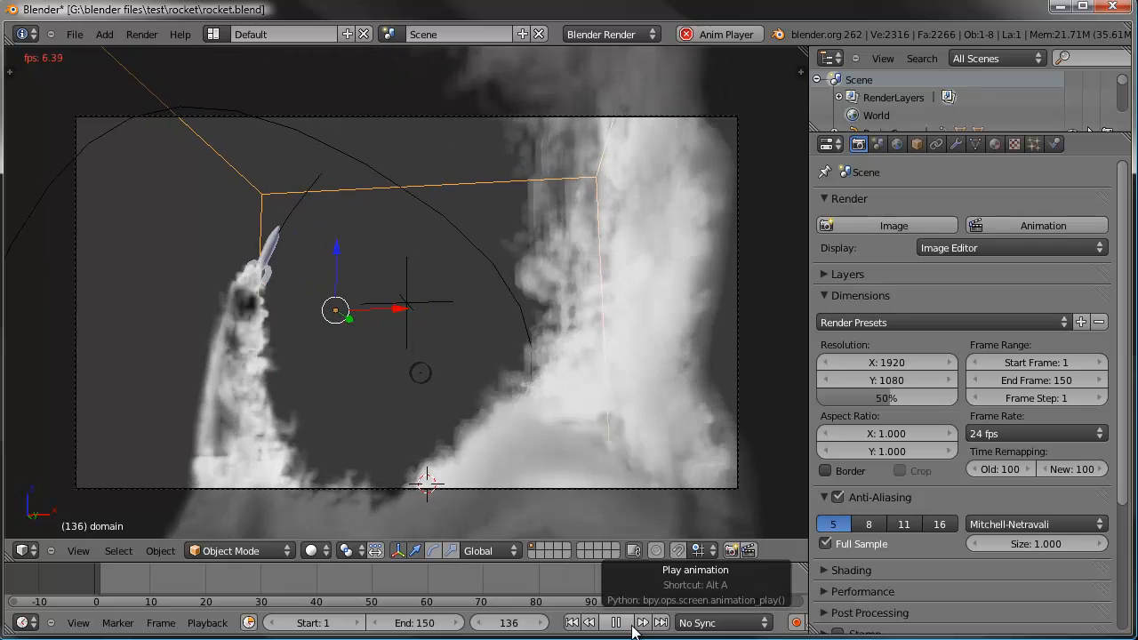
click(631, 625)
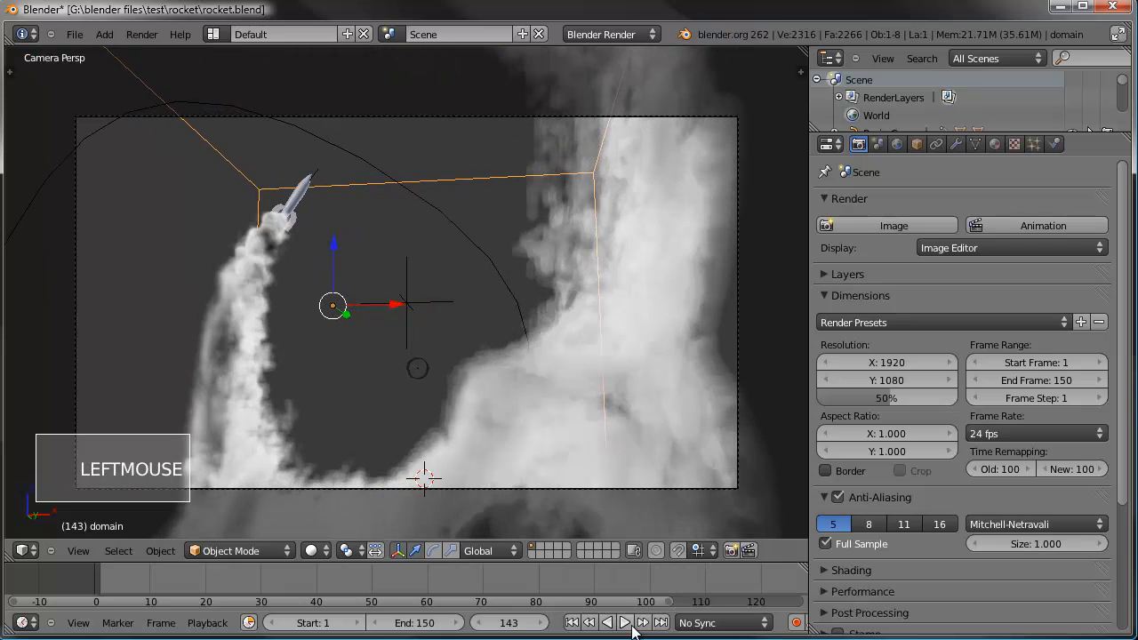
click(571, 621)
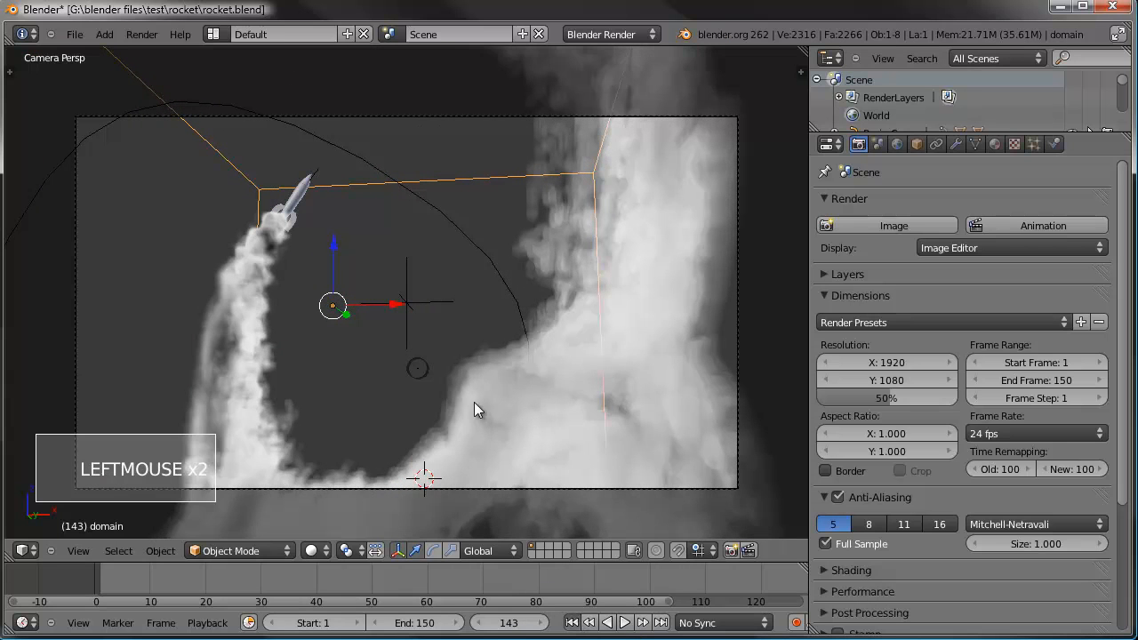
Examine the whole smoke domain from the side, scrubbing the animation to frame 131 and back to frame 67.
scroll(467, 398, down, 2)
middle_drag(252, 341, 432, 333)
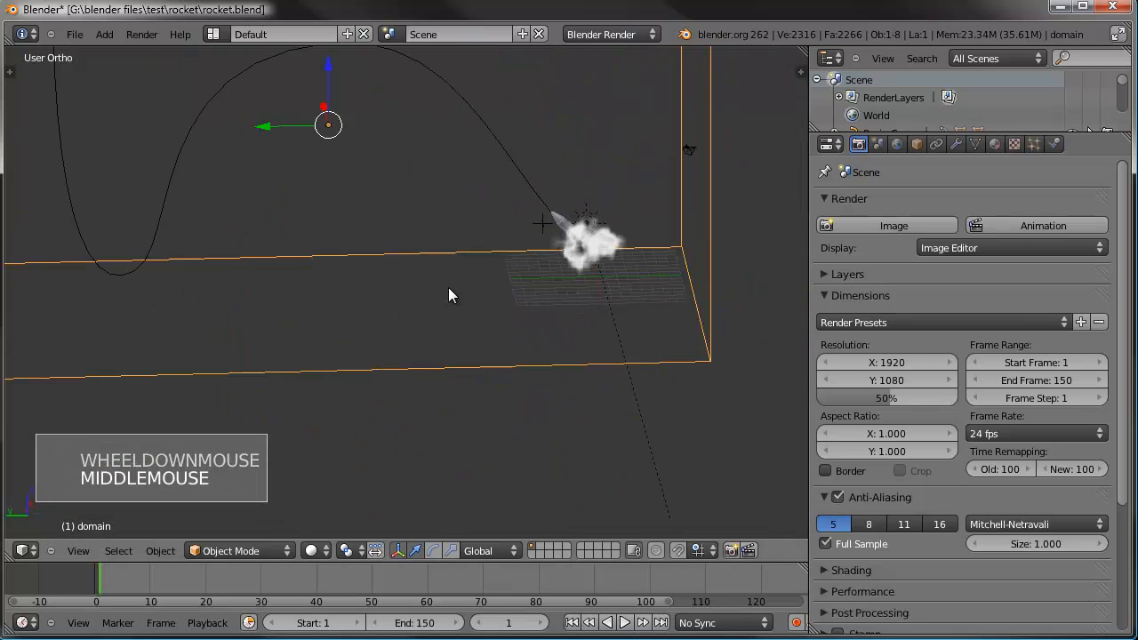
drag(116, 610, 233, 582)
scroll(471, 315, down, 2)
shift+middle_drag(471, 316, 425, 320)
drag(267, 579, 819, 553)
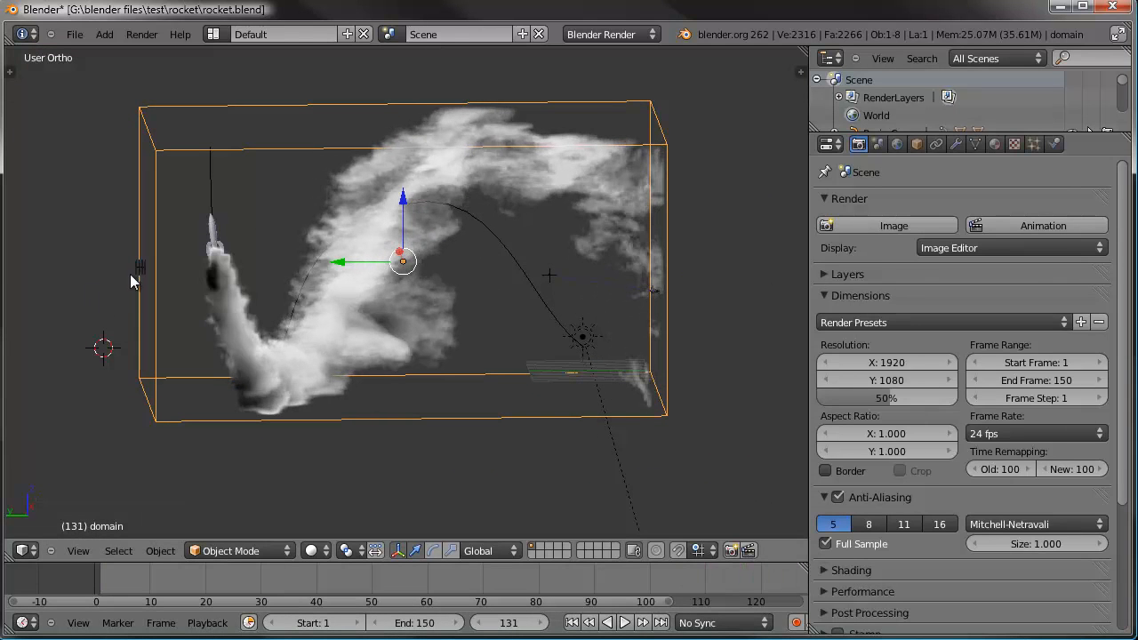
click(465, 578)
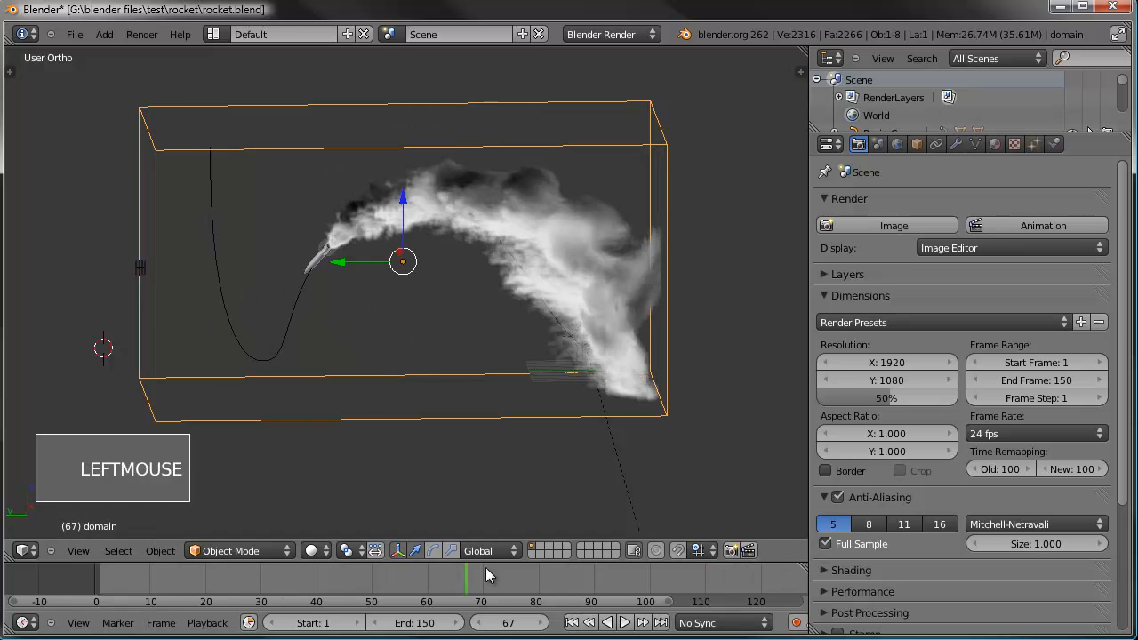
Scrub the smoke animation onward to frame 137 and return to the camera view.
scroll(465, 578, down, 5)
middle_drag(420, 586, 270, 584)
drag(305, 576, 592, 510)
middle_drag(568, 391, 346, 372)
key(KP_0)
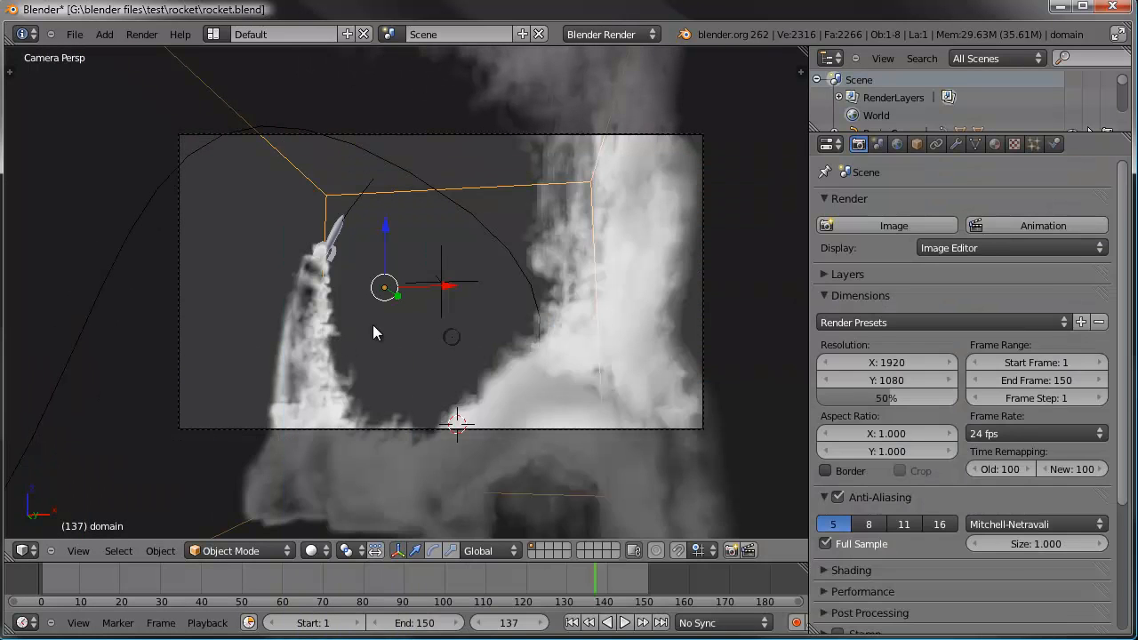
shift+middle_drag(373, 327, 375, 317)
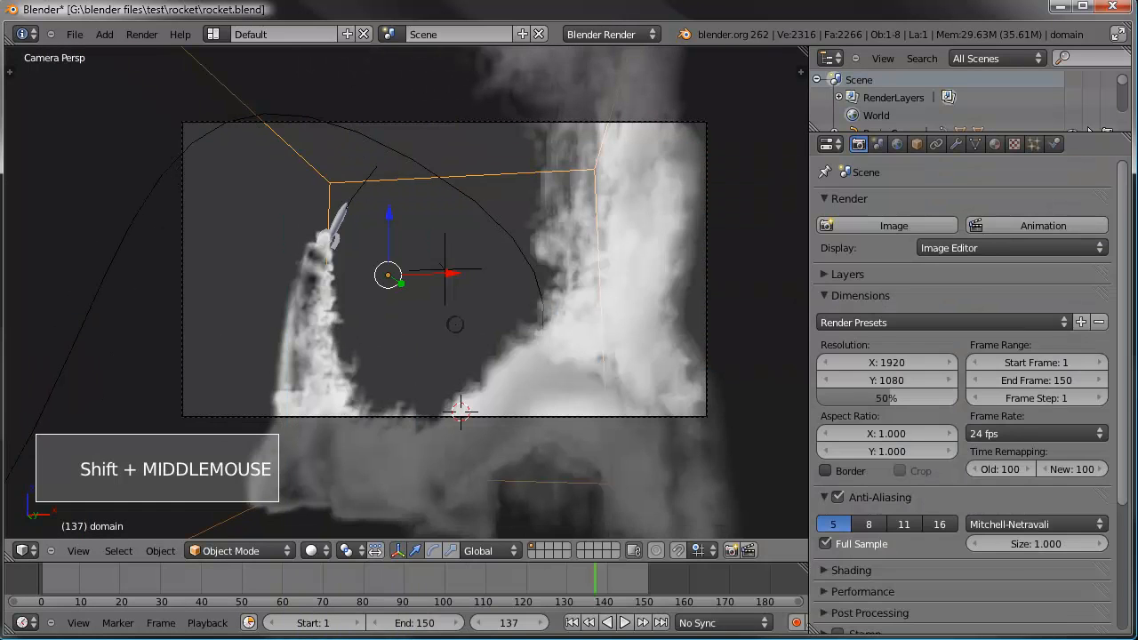